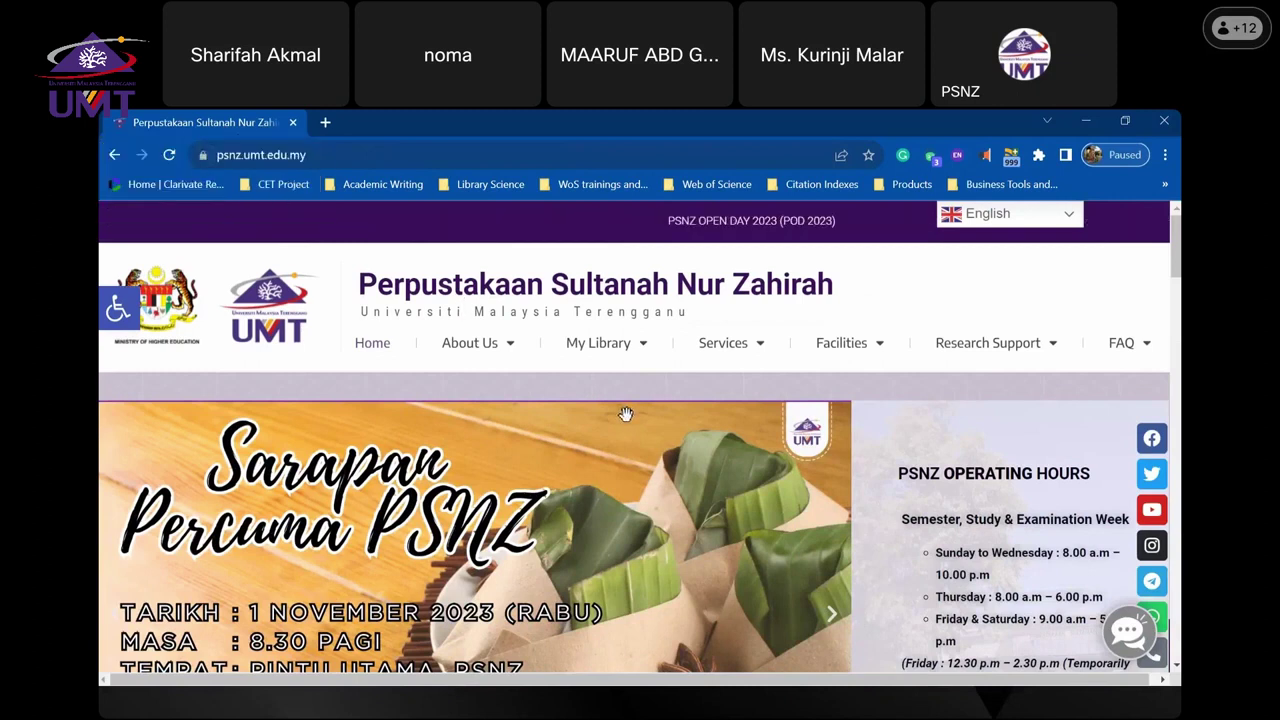
- Open the e-Resources page from the PSNZ library home page
{"action": "scroll", "coordinate": [625, 414], "scroll_direction": "down", "scroll_amount": 10}
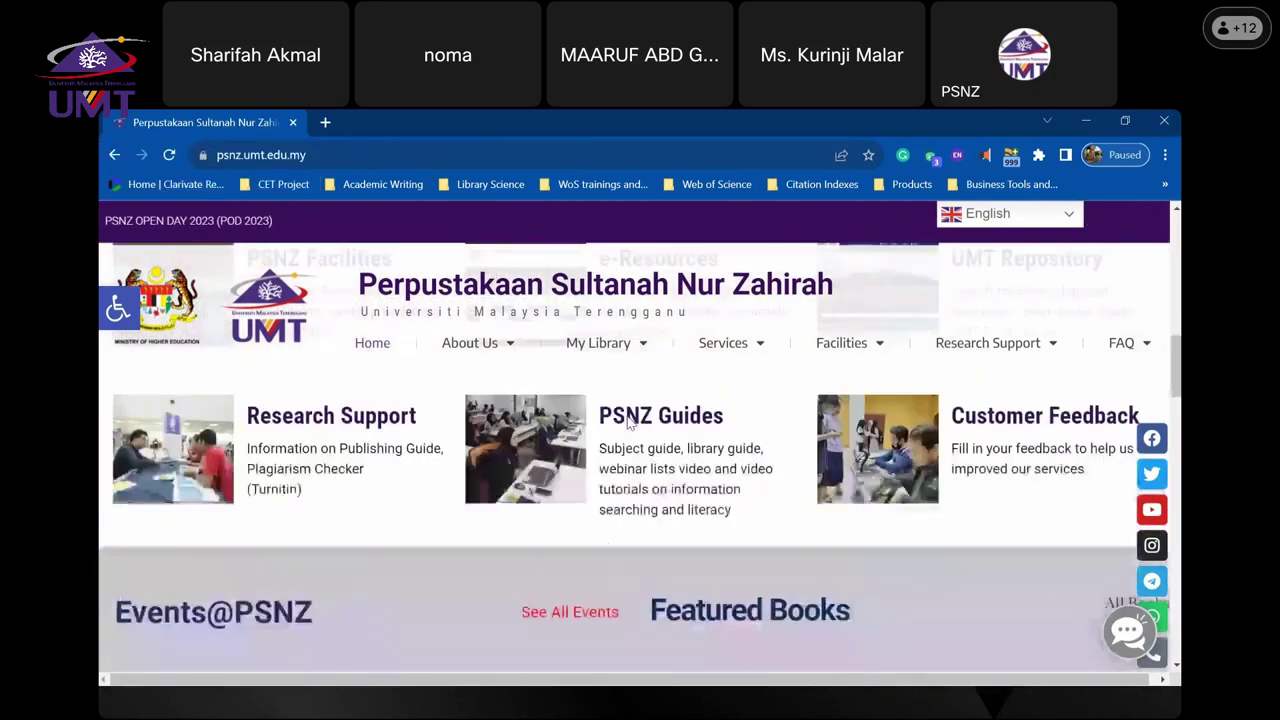
{"action": "scroll", "coordinate": [625, 420], "scroll_direction": "up", "scroll_amount": 2}
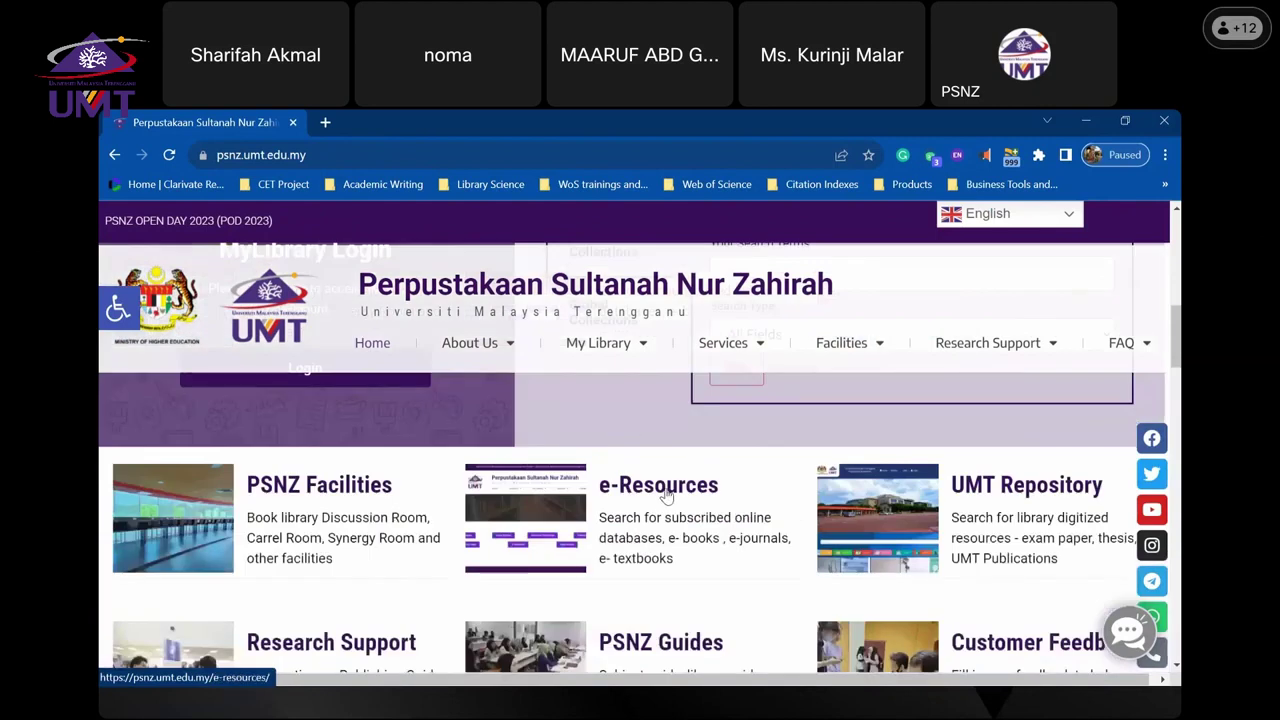
{"action": "left_click", "coordinate": [668, 493]}
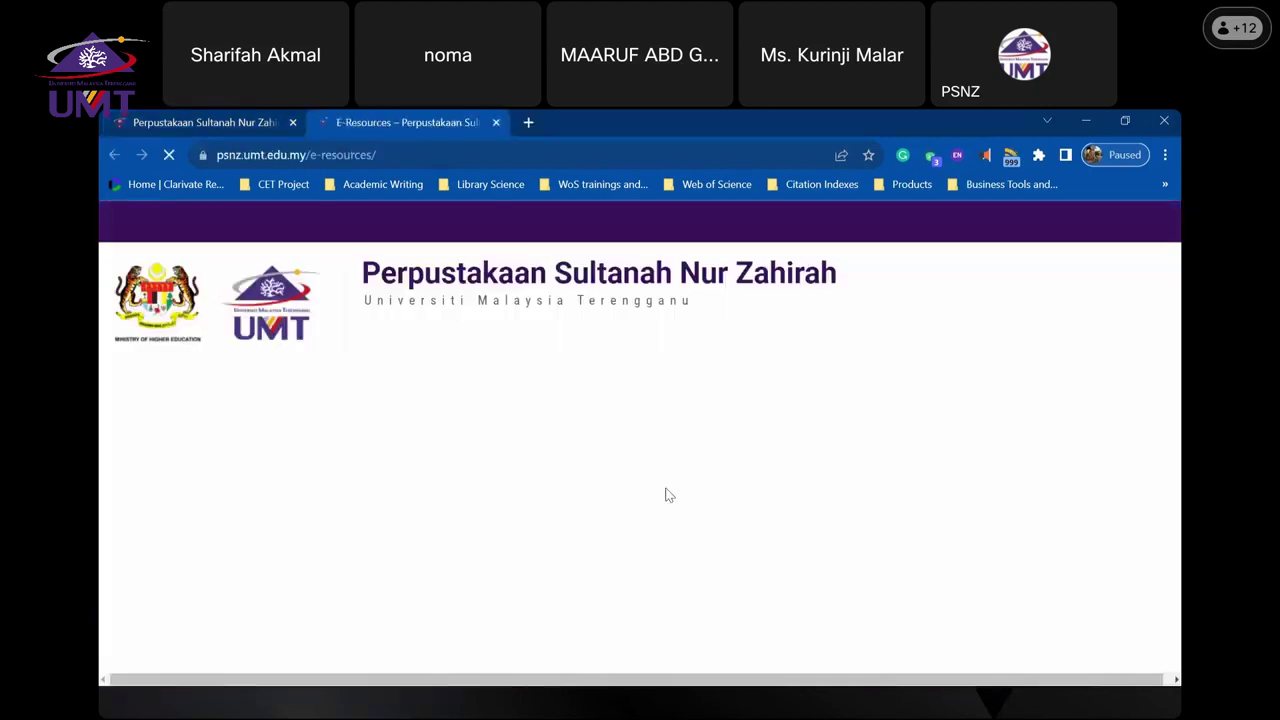
- Review the E-Resources categories and open the Social Science databases list
{"action": "scroll", "coordinate": [668, 495], "scroll_direction": "down", "scroll_amount": 2}
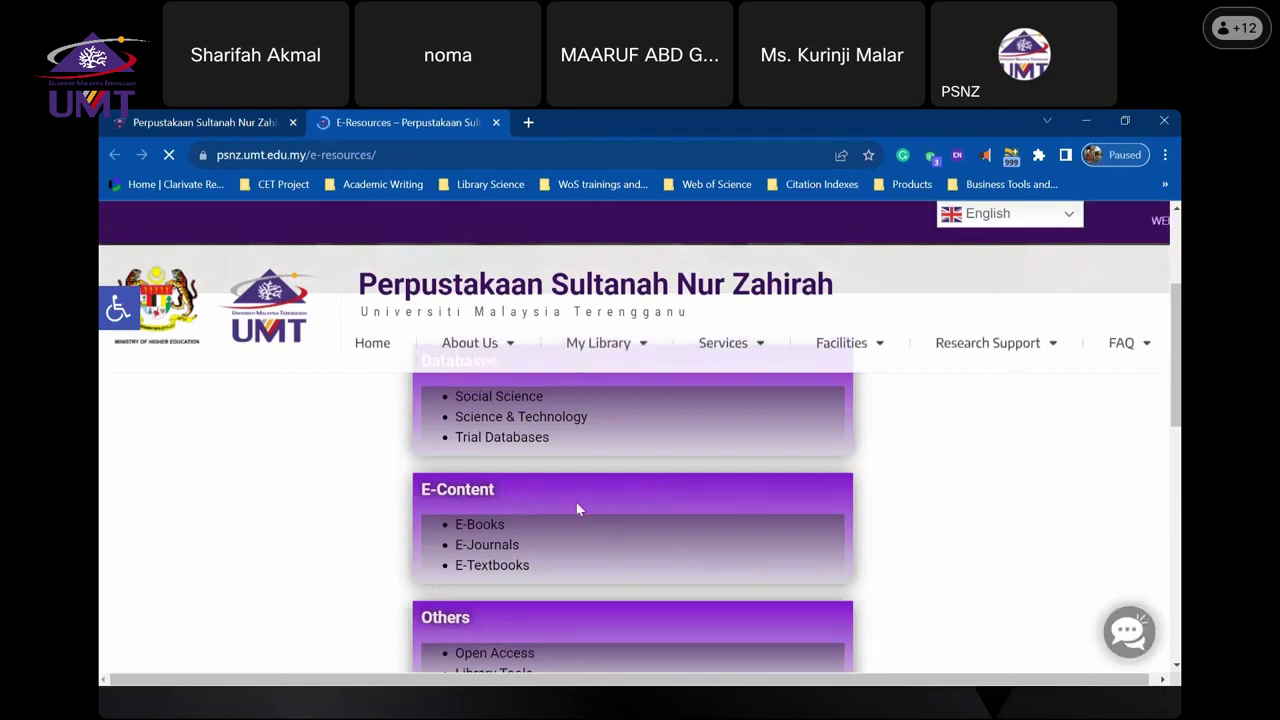
{"action": "scroll", "coordinate": [576, 501], "scroll_direction": "down", "scroll_amount": 2}
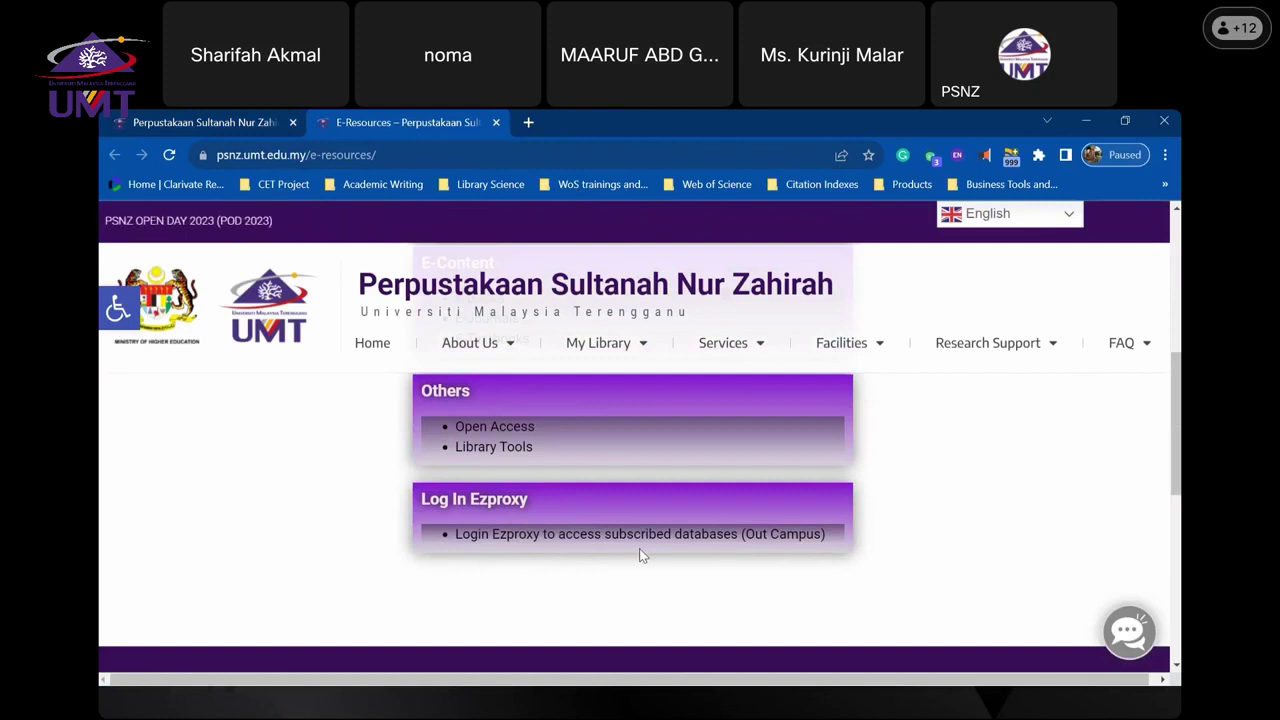
{"action": "scroll", "coordinate": [639, 548], "scroll_direction": "up", "scroll_amount": 5}
{"action": "scroll", "coordinate": [603, 530], "scroll_direction": "down", "scroll_amount": 2}
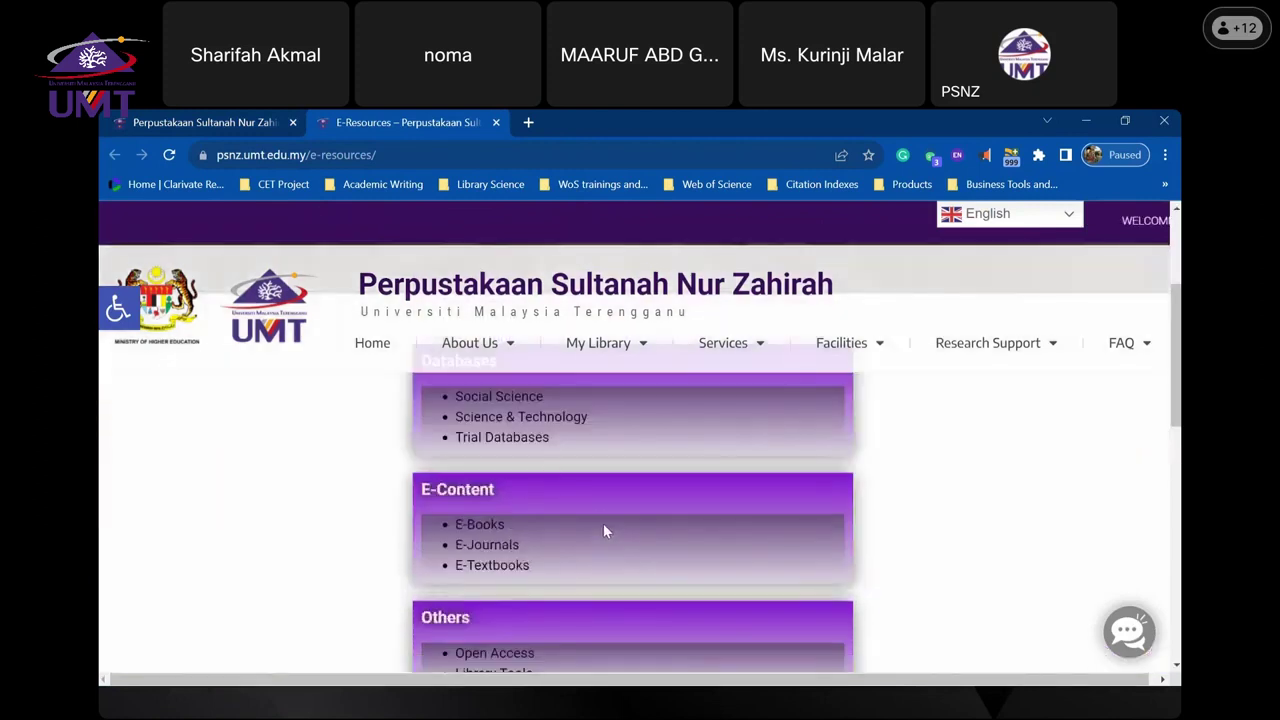
{"action": "left_click", "coordinate": [504, 396]}
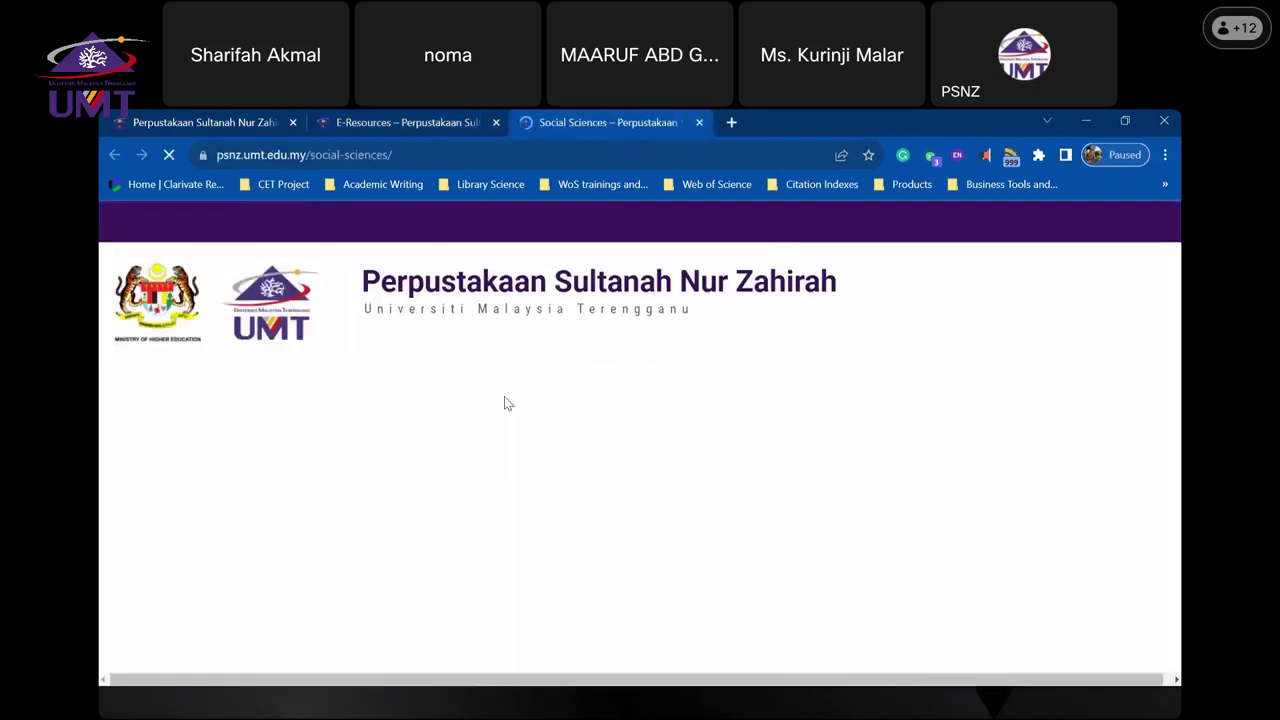
- Expand the Web of Science entry in the Social Sciences database list and show its off-campus access instructions
{"action": "scroll", "coordinate": [482, 440], "scroll_direction": "down", "scroll_amount": 3}
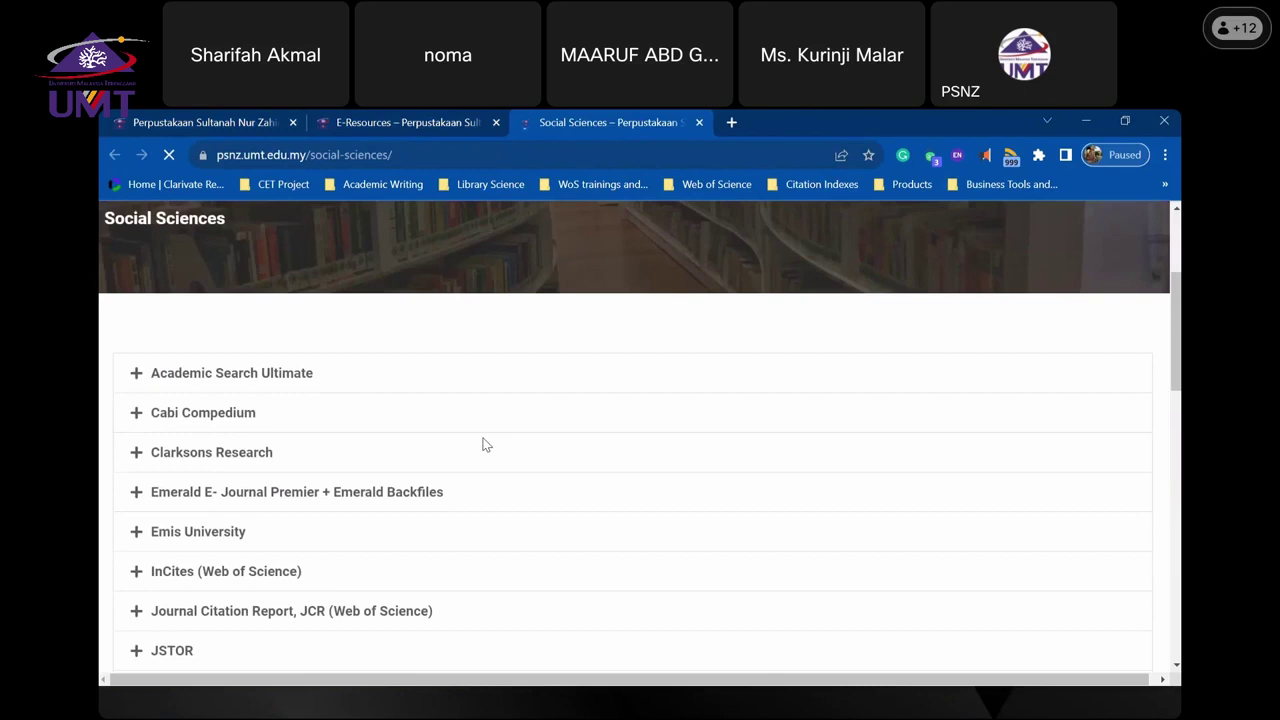
{"action": "scroll", "coordinate": [480, 440], "scroll_direction": "down", "scroll_amount": 5}
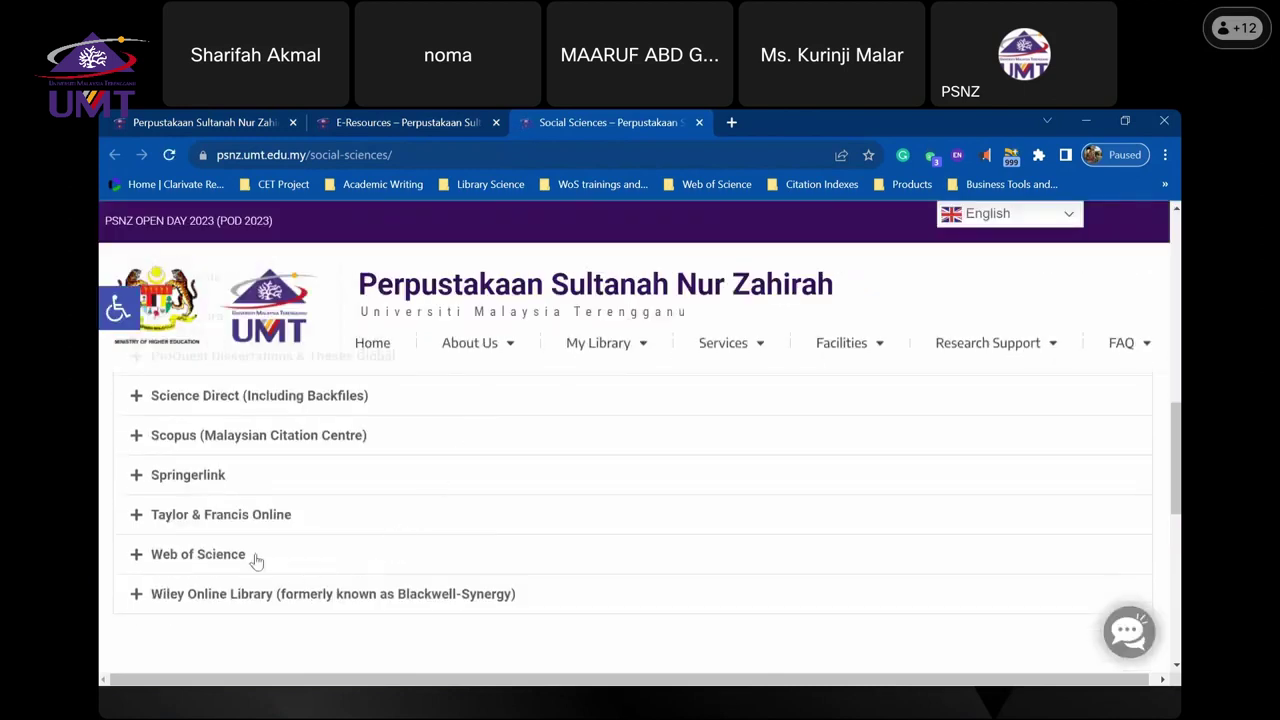
{"action": "left_click", "coordinate": [147, 556]}
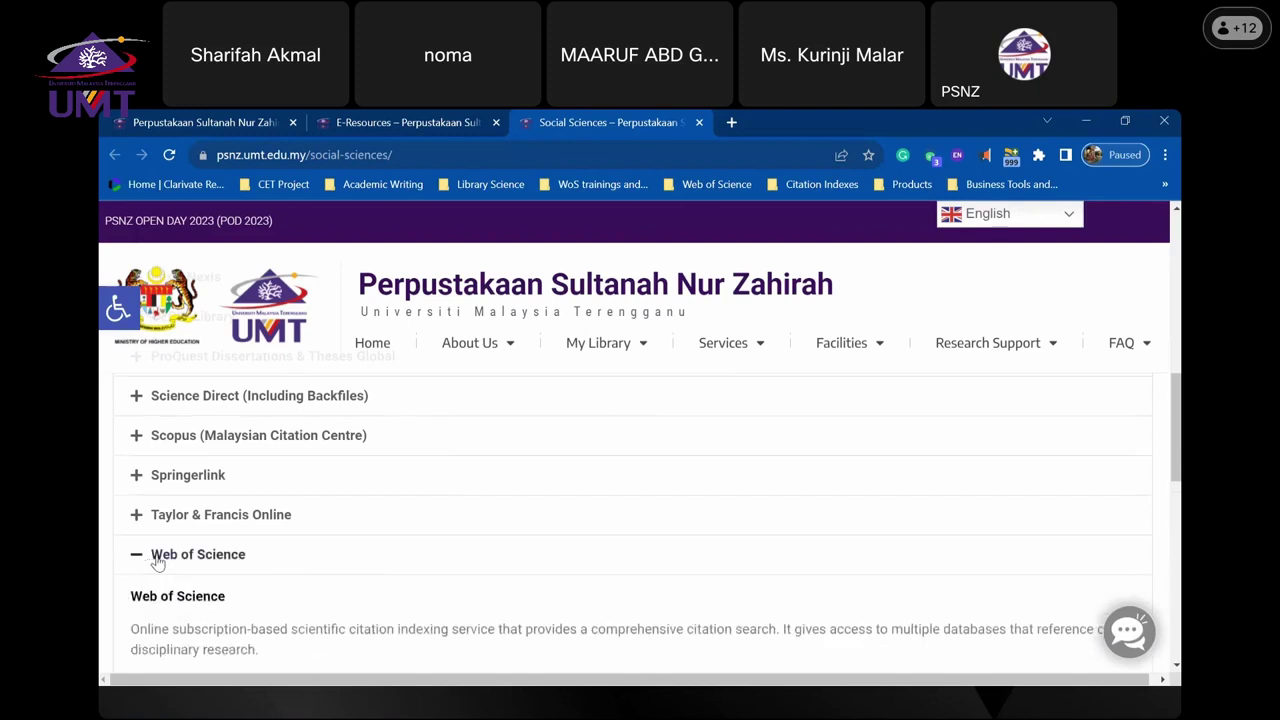
{"action": "scroll", "coordinate": [233, 467], "scroll_direction": "down", "scroll_amount": 2}
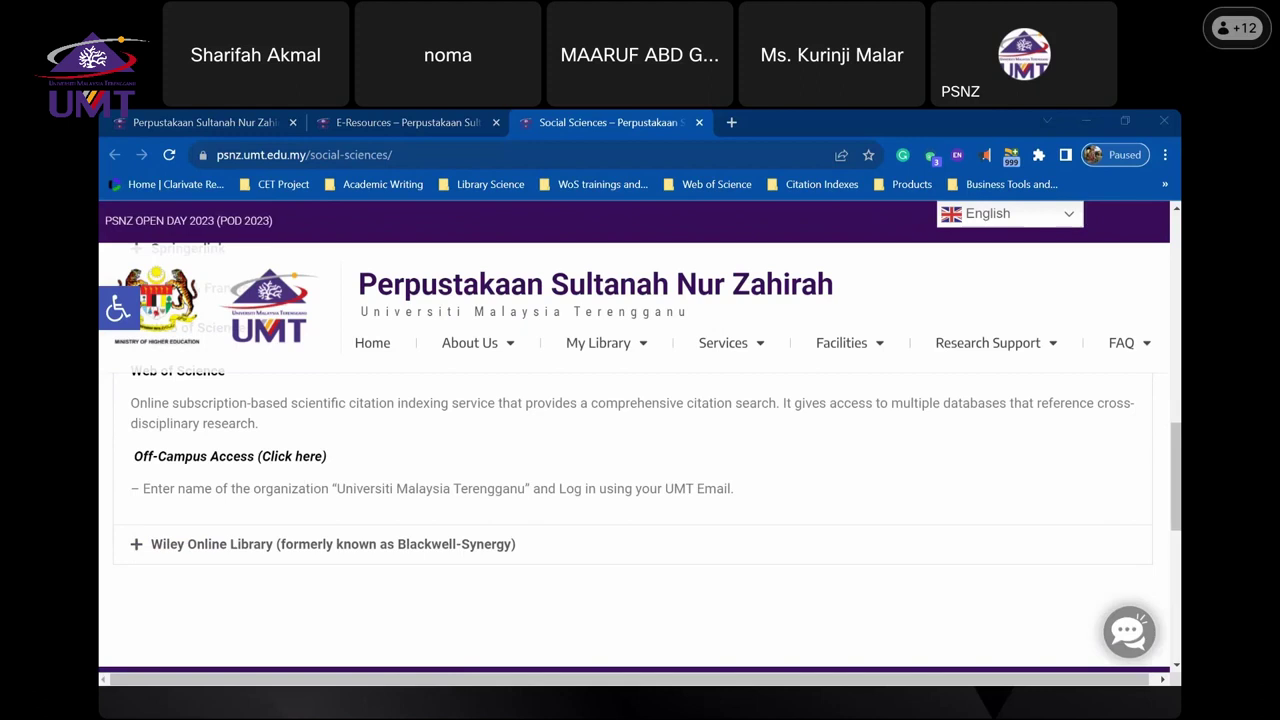
- Bring up the Web of Science advanced search page, end the account's session and log out
{"action": "left_click_drag", "start_coordinate": [1180, 275], "coordinate": [909, 122]}
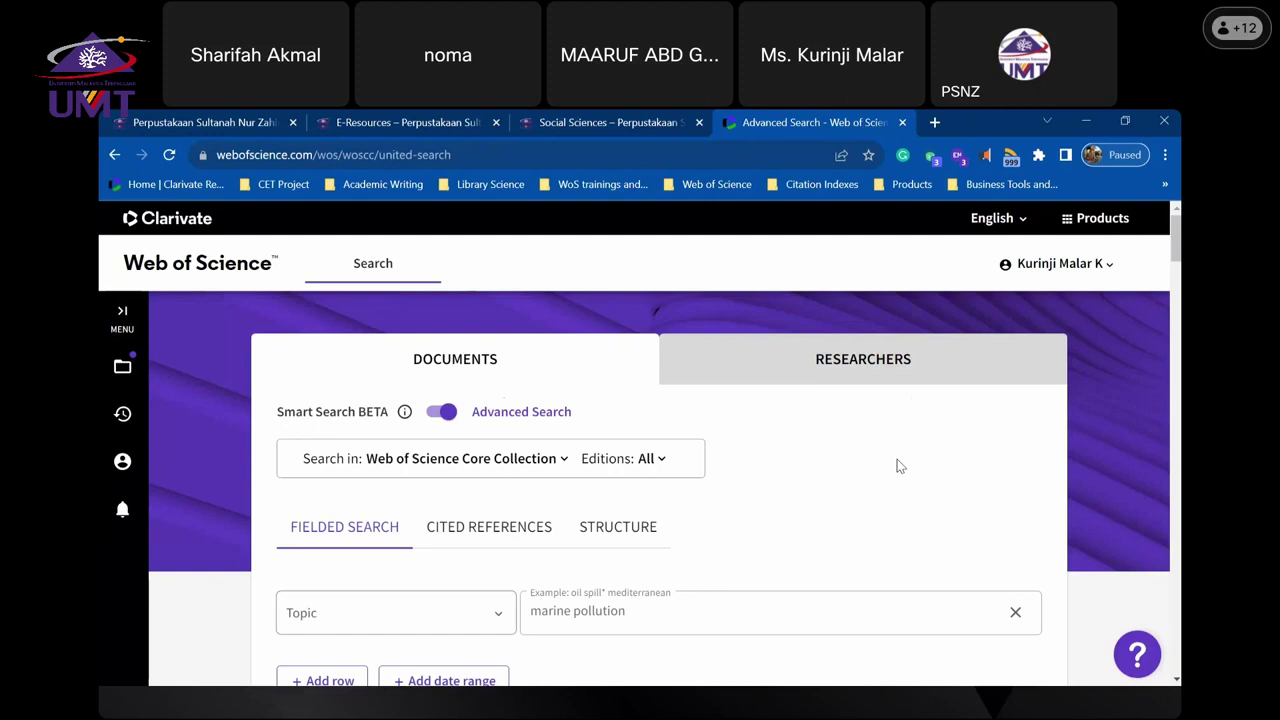
{"action": "scroll", "coordinate": [897, 466], "scroll_direction": "down", "scroll_amount": 3}
{"action": "scroll", "coordinate": [897, 466], "scroll_direction": "up", "scroll_amount": 3}
{"action": "left_click", "coordinate": [1094, 266]}
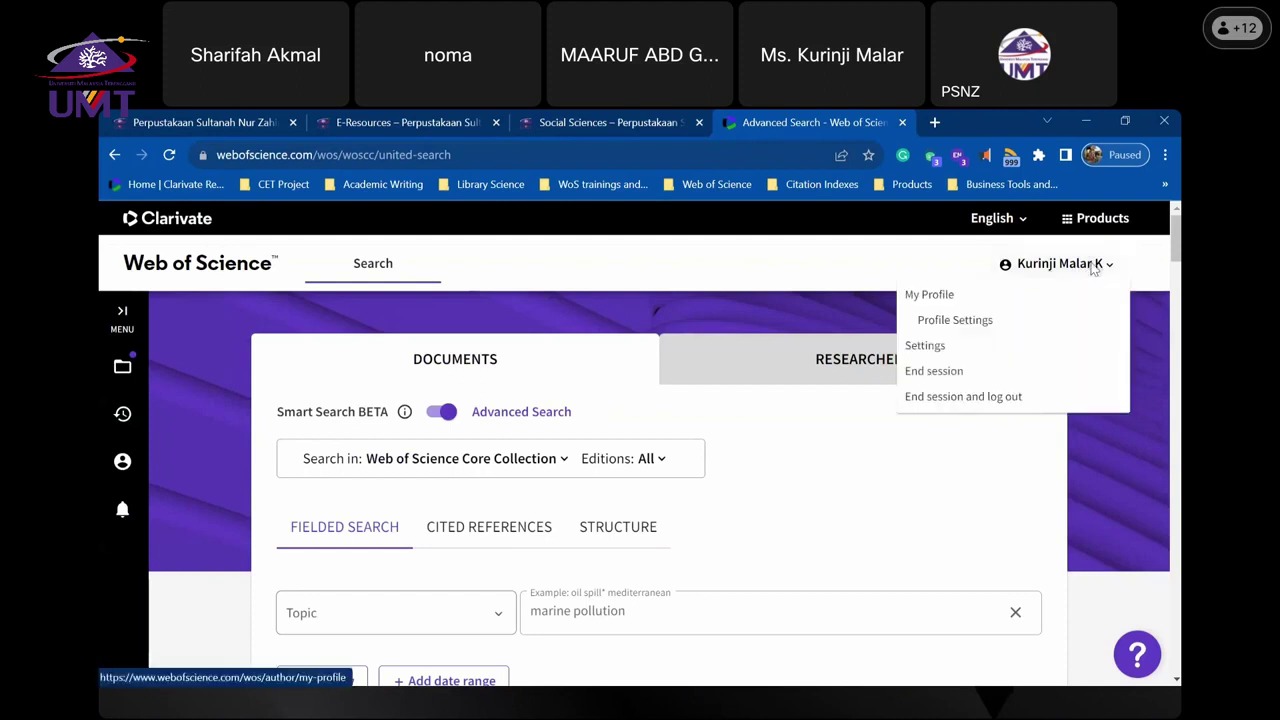
{"action": "left_click", "coordinate": [962, 398]}
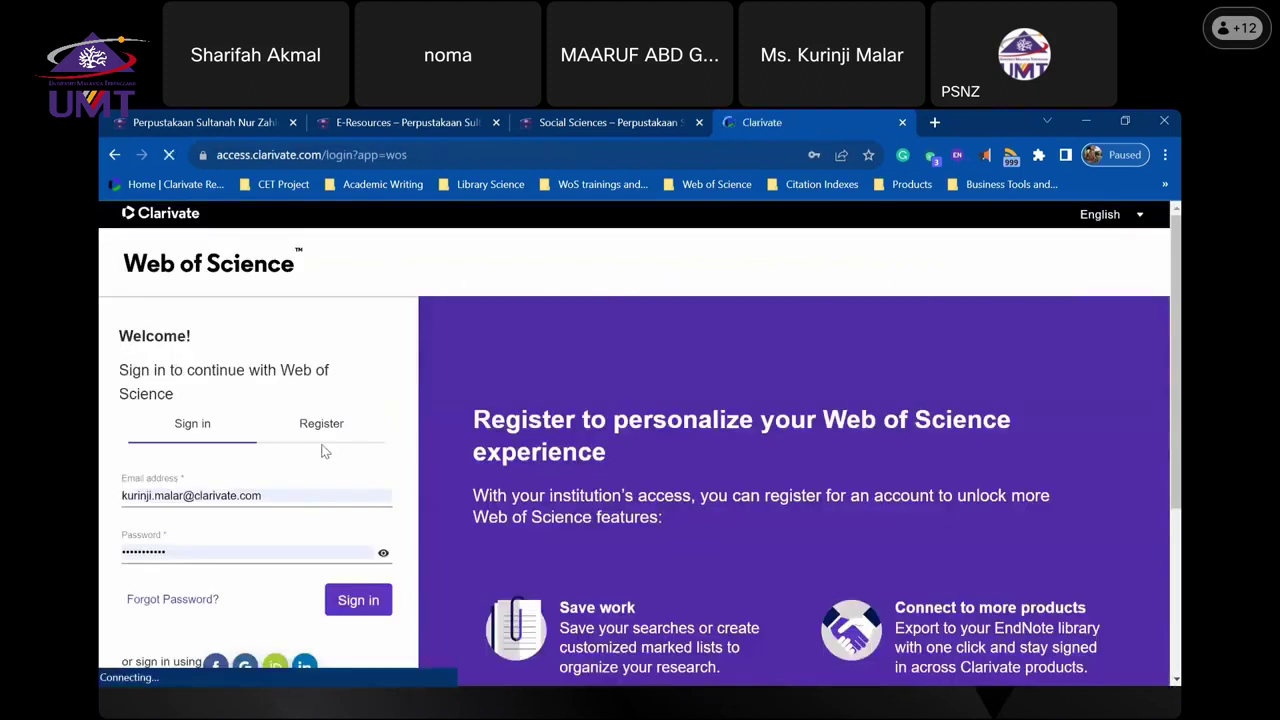
- View the Web of Science registration form, return to the sign-in form and sign in with the prefilled account credentials
{"action": "left_click", "coordinate": [318, 423]}
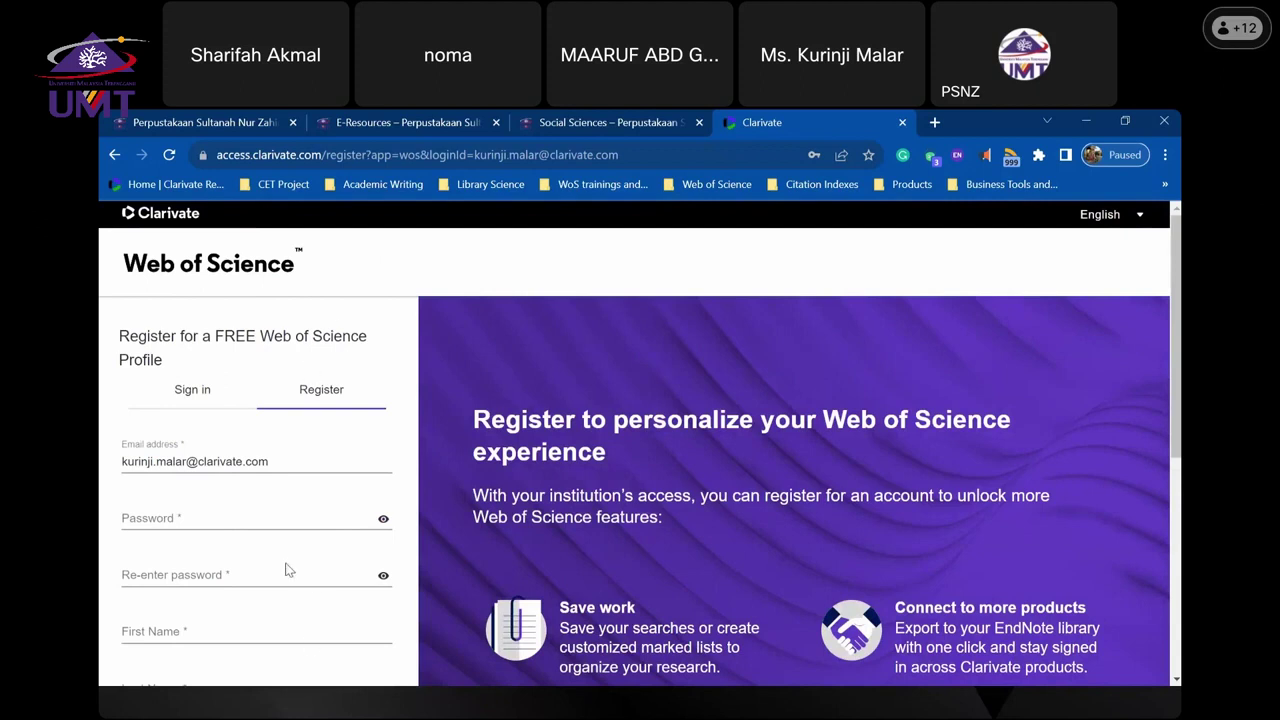
{"action": "left_click", "coordinate": [196, 394]}
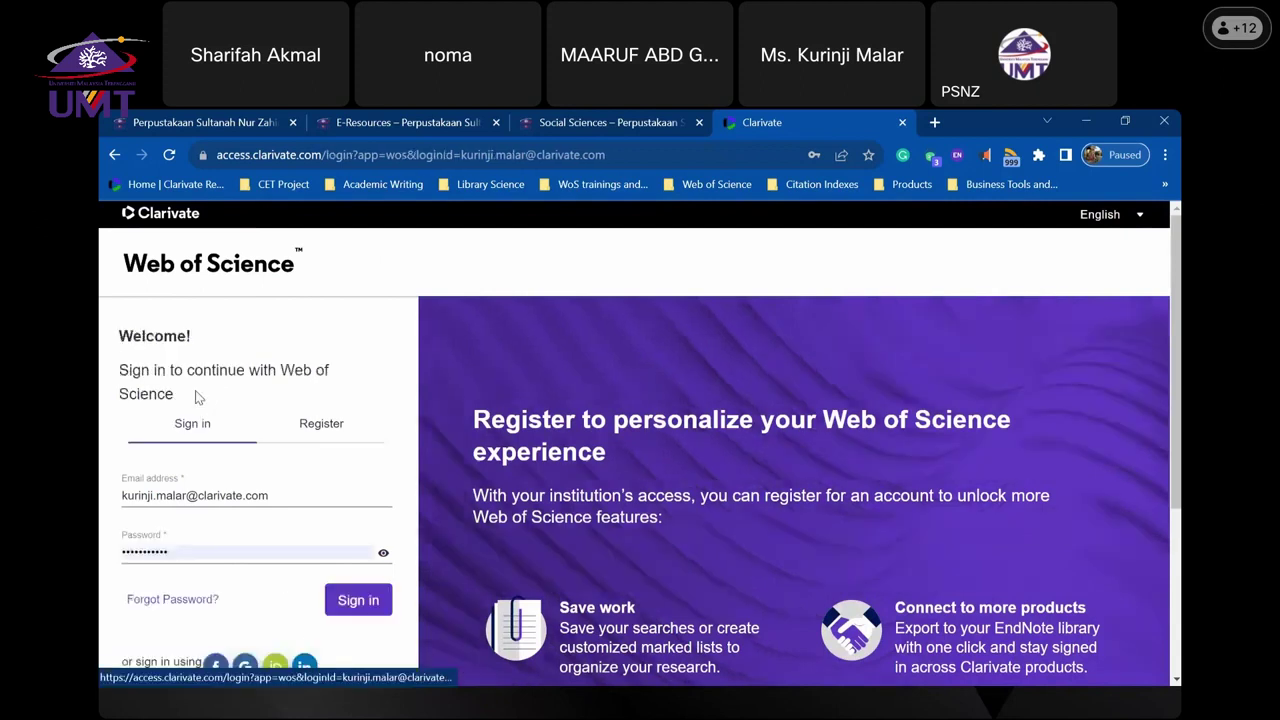
{"action": "left_click", "coordinate": [338, 604]}
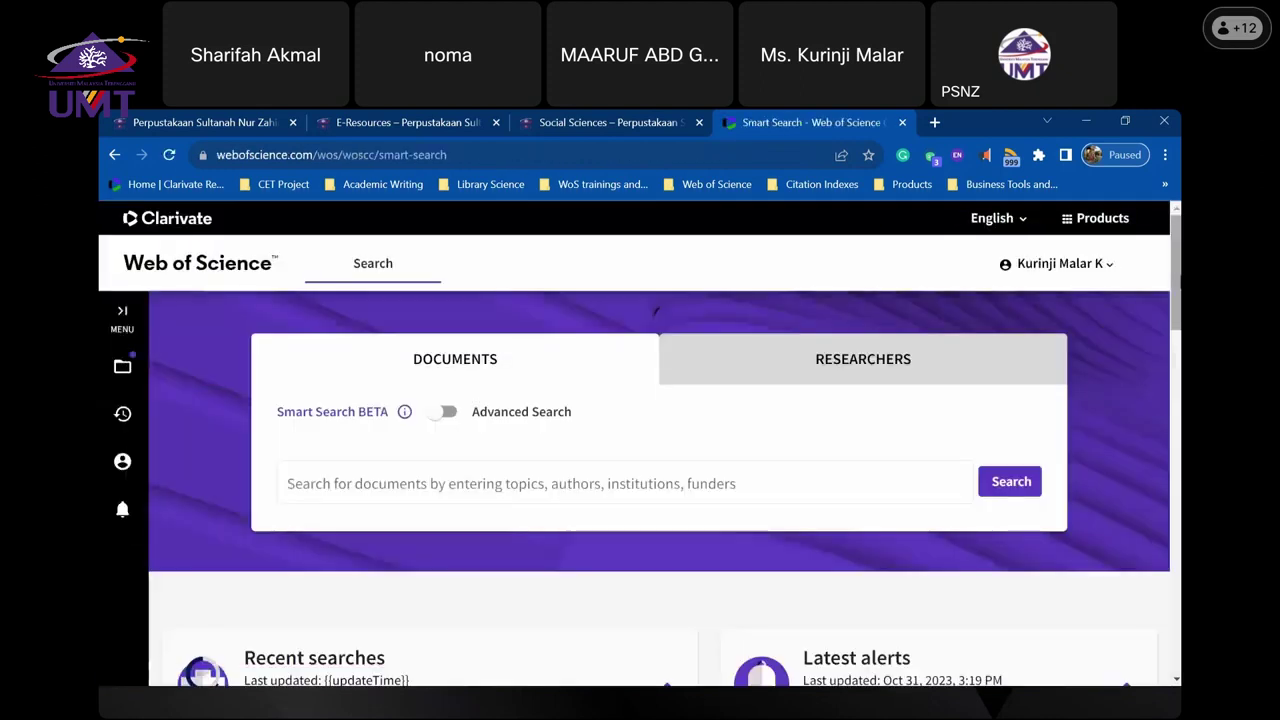
- Switch the document search from Smart Search BETA to Advanced Search
{"action": "left_click", "coordinate": [531, 481]}
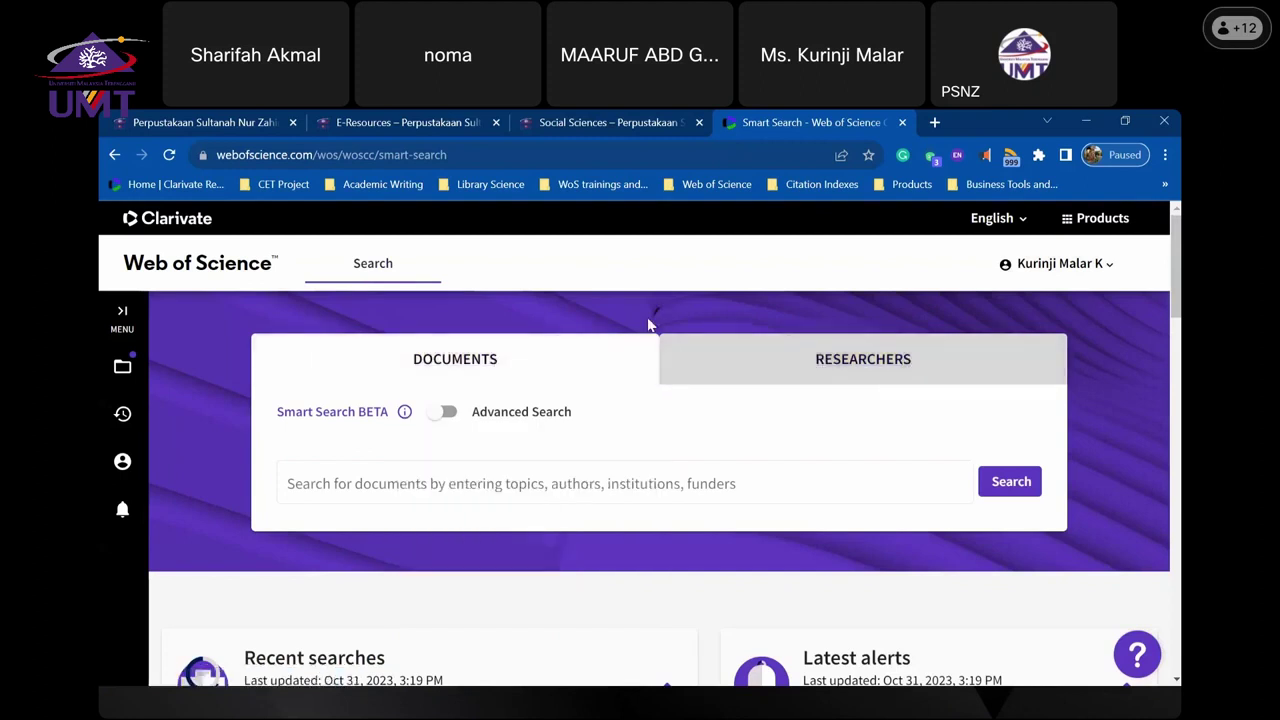
{"action": "left_click", "coordinate": [450, 413]}
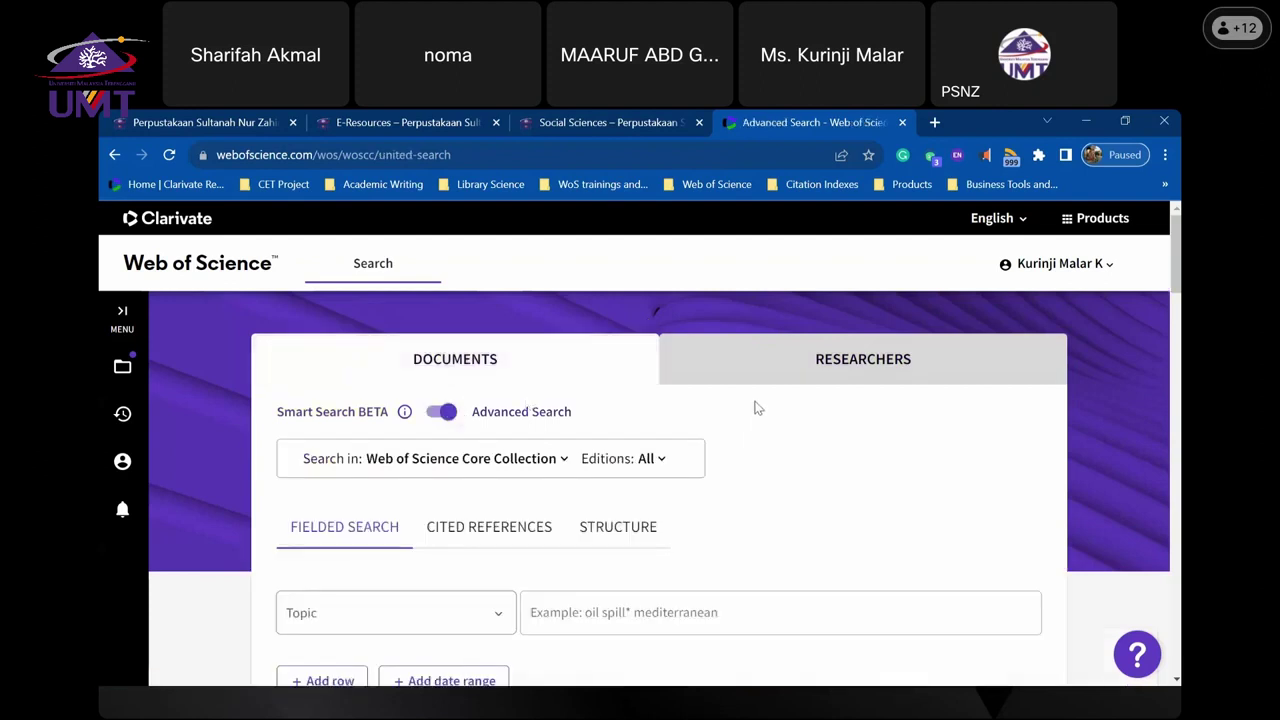
{"action": "scroll", "coordinate": [757, 406], "scroll_direction": "down", "scroll_amount": 3}
{"action": "scroll", "coordinate": [757, 406], "scroll_direction": "up", "scroll_amount": 3}
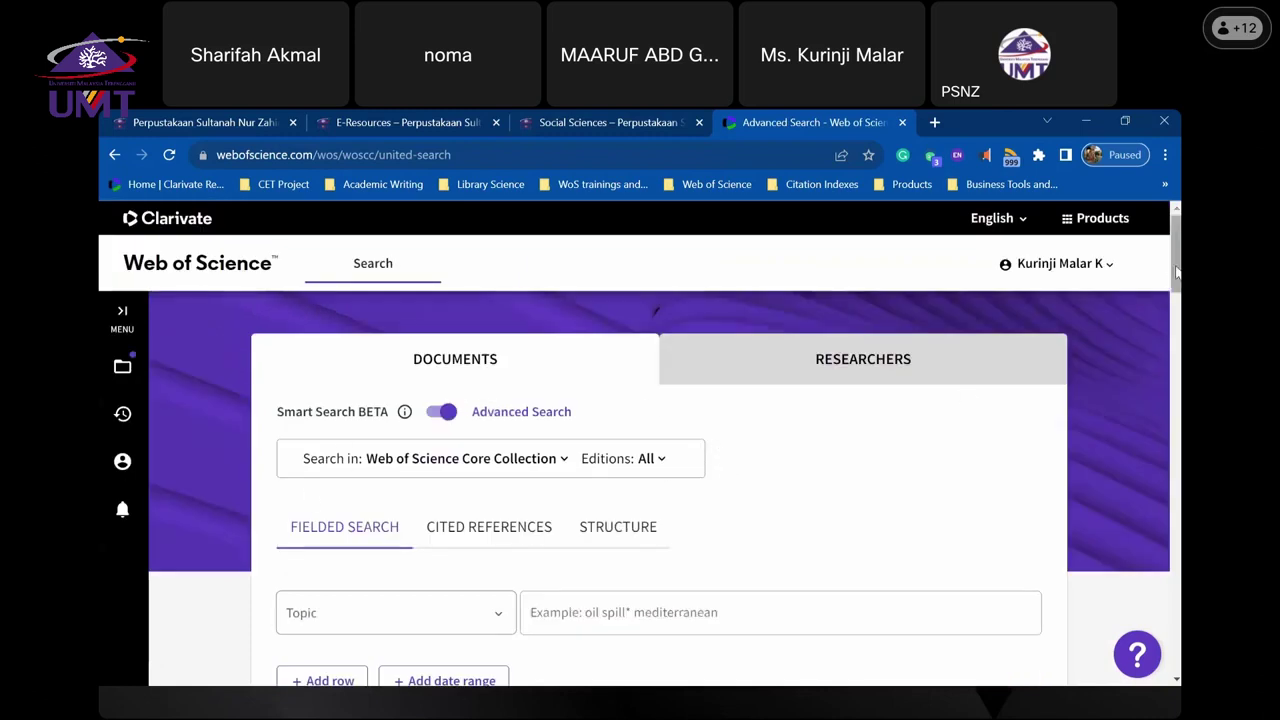
- Choose Web of Science Core Collection as the database to search and review its available citation index editions
{"action": "left_click_drag", "start_coordinate": [1177, 274], "coordinate": [1177, 308]}
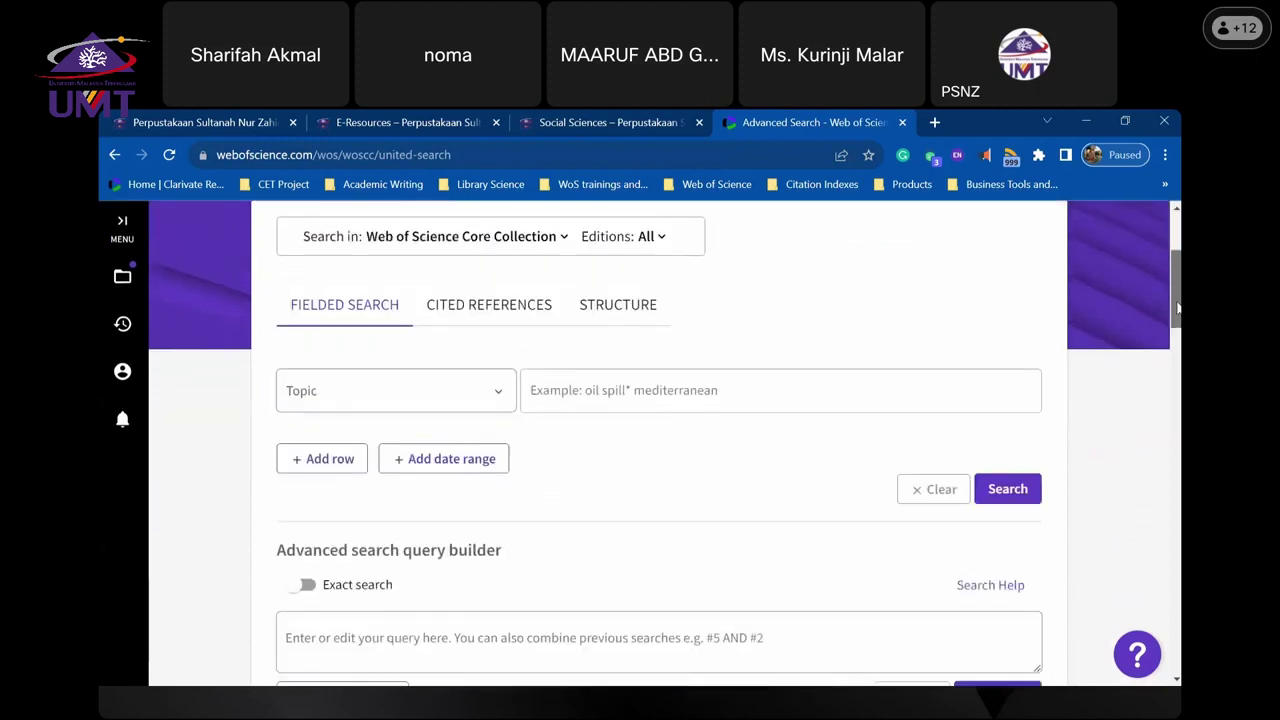
{"action": "left_click", "coordinate": [559, 240]}
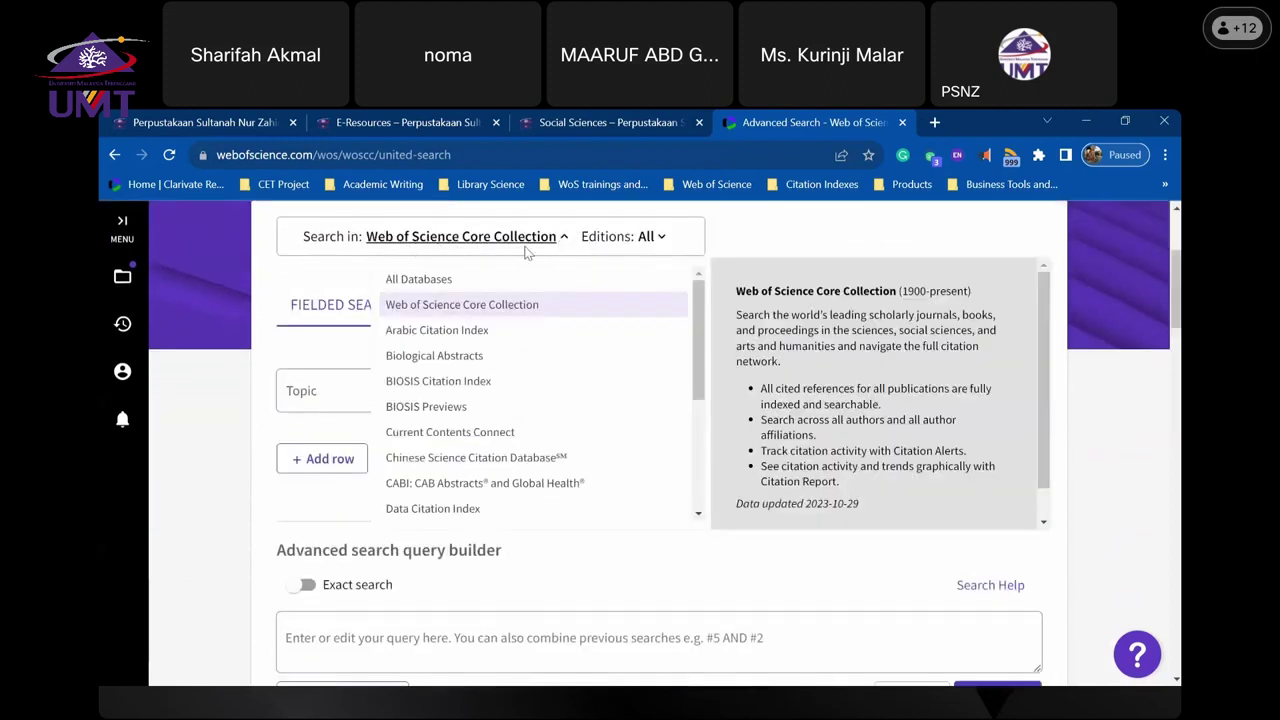
{"action": "left_click", "coordinate": [517, 310]}
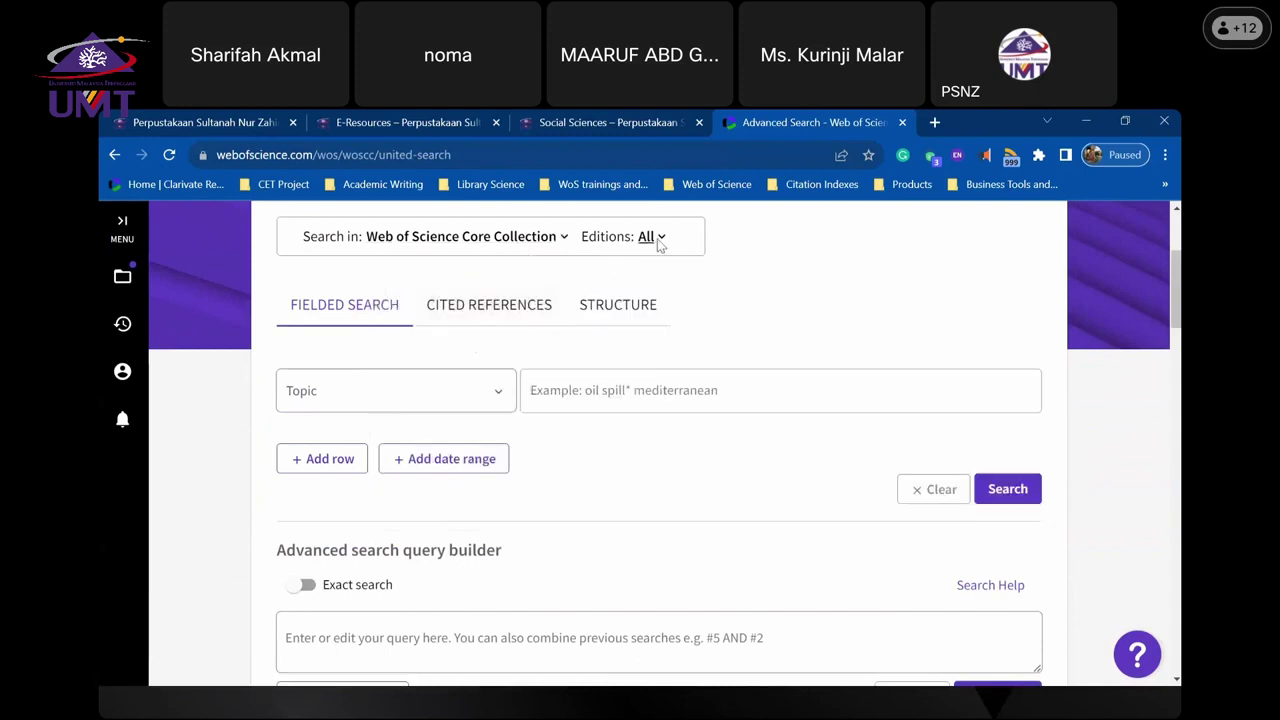
{"action": "left_click", "coordinate": [650, 237]}
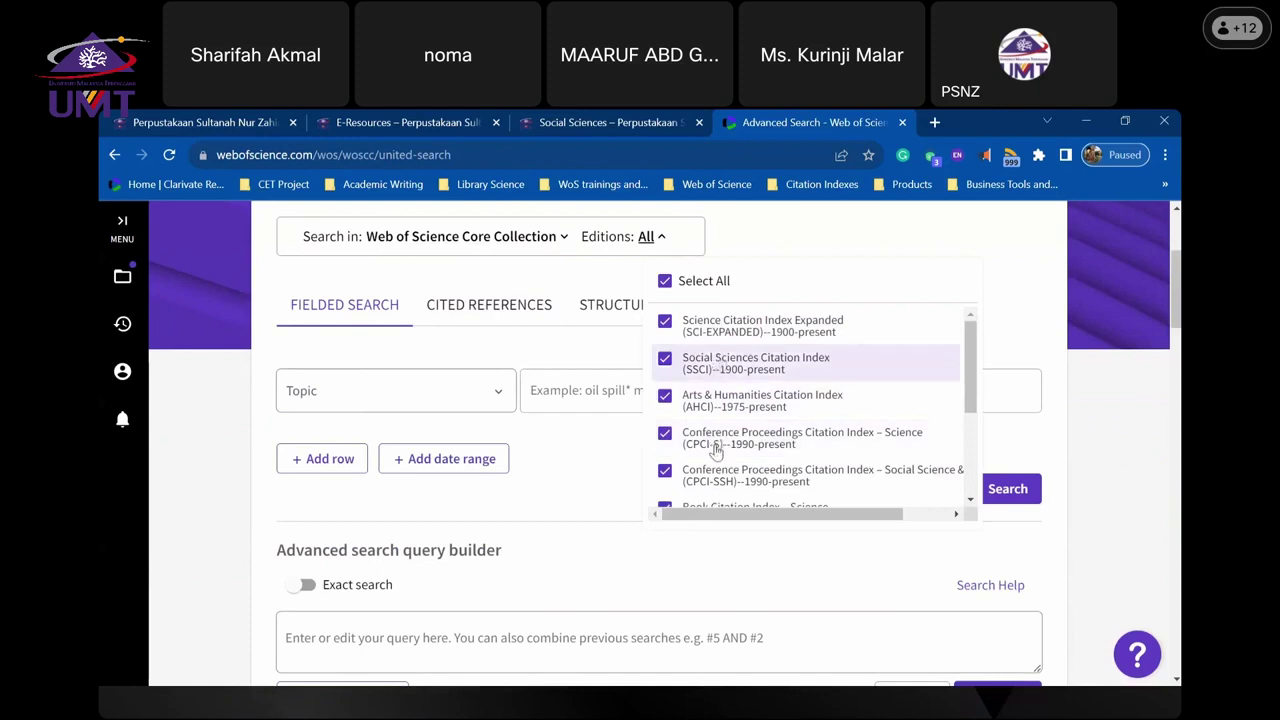
{"action": "left_click", "coordinate": [730, 240]}
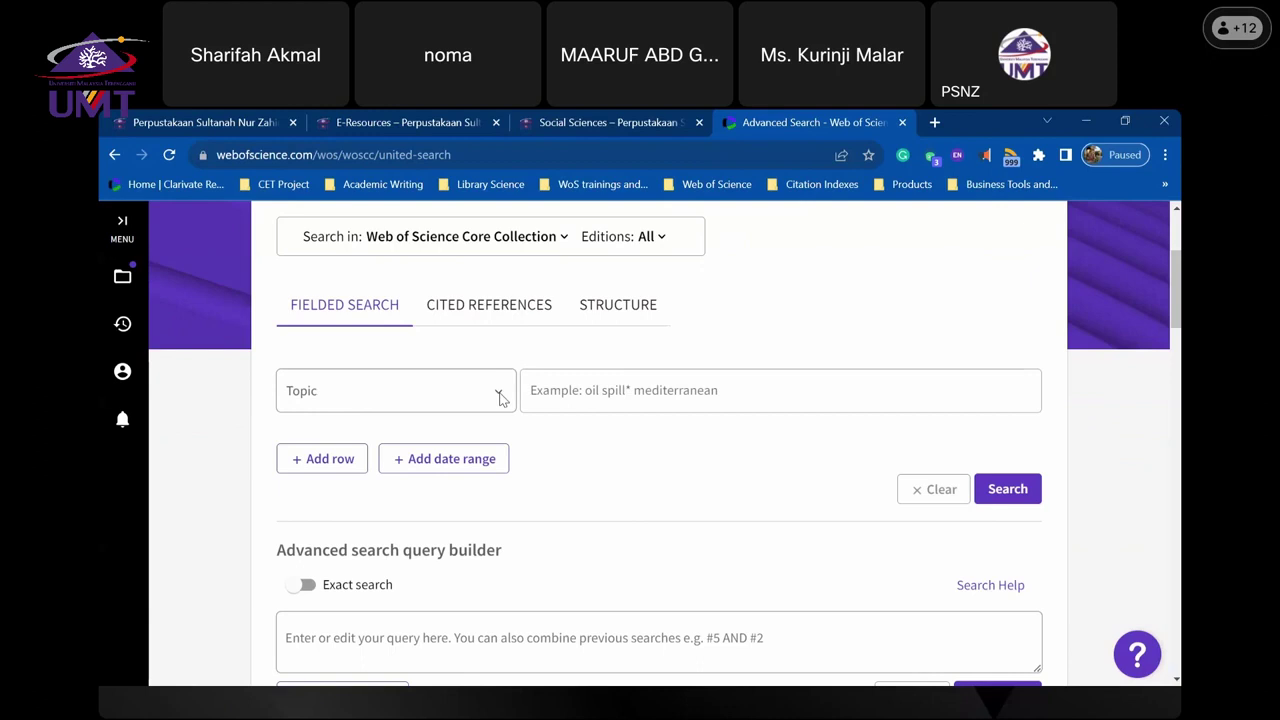
{"action": "scroll", "coordinate": [526, 427], "scroll_direction": "down", "scroll_amount": 3}
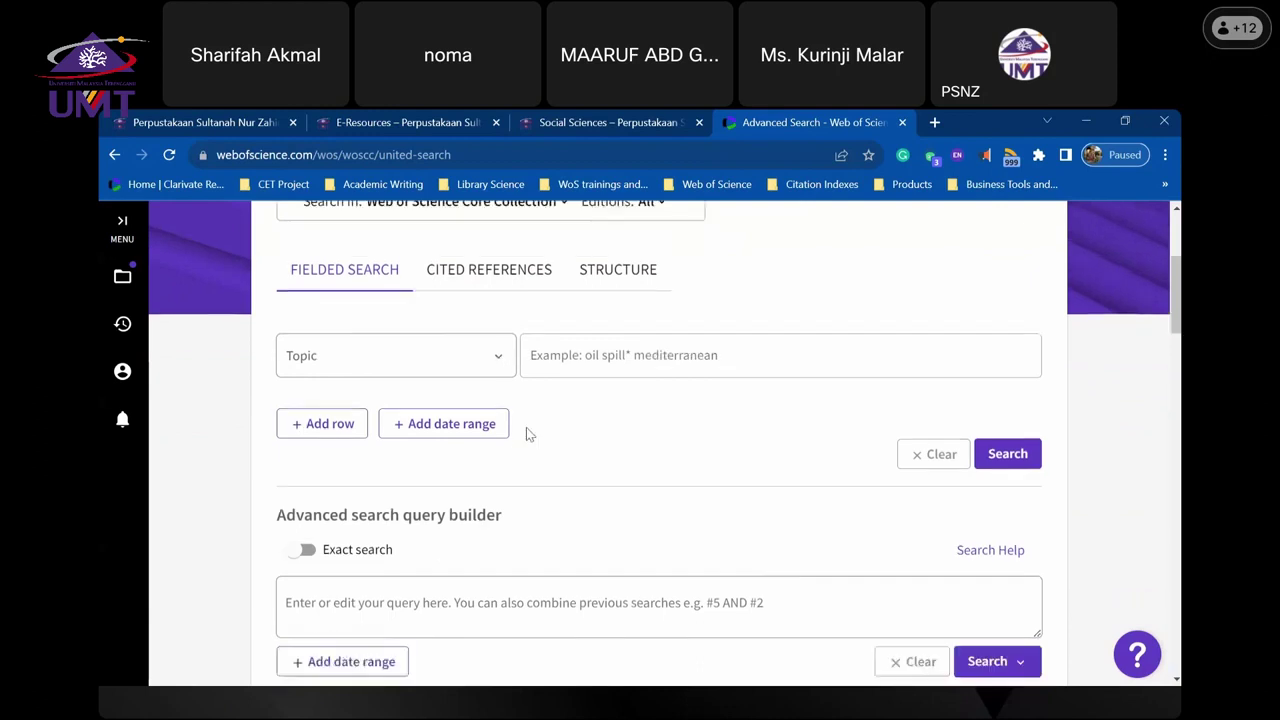
{"action": "scroll", "coordinate": [489, 411], "scroll_direction": "up", "scroll_amount": 3}
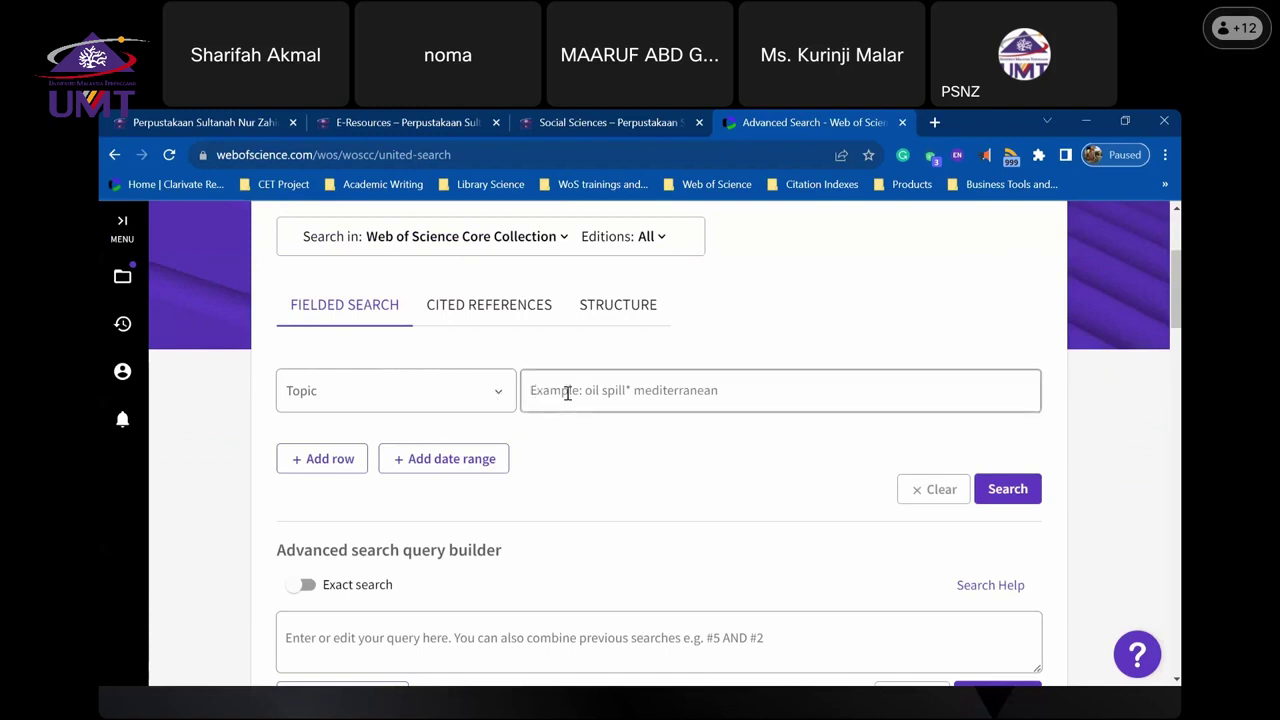
- Open the Web of Science Help guide from the online help and contact options
{"action": "left_click", "coordinate": [1140, 662]}
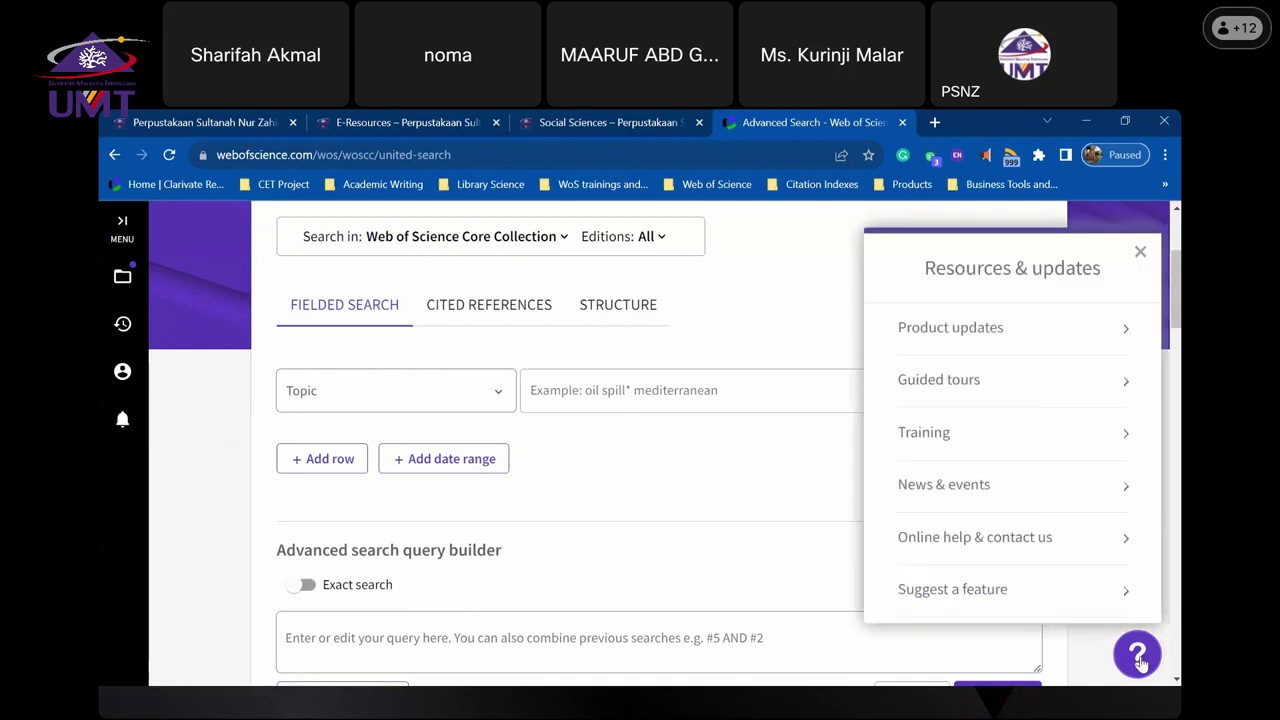
{"action": "left_click", "coordinate": [1125, 546]}
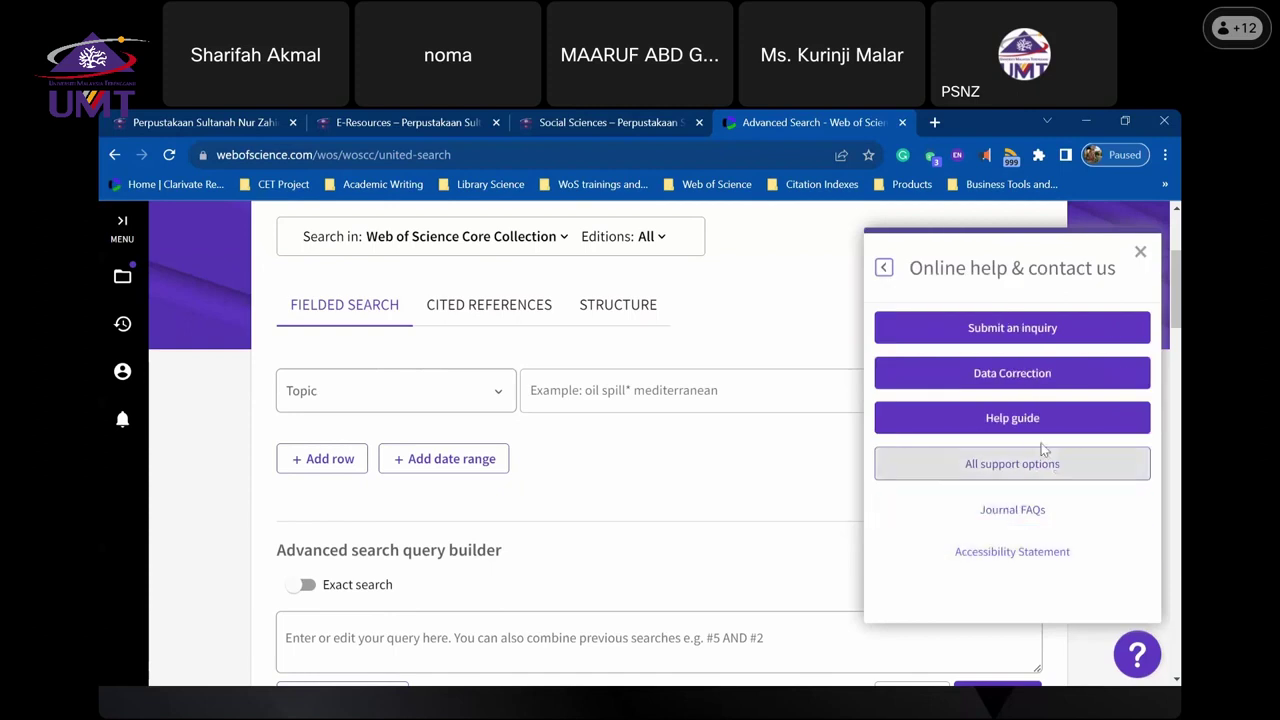
{"action": "left_click", "coordinate": [1018, 420]}
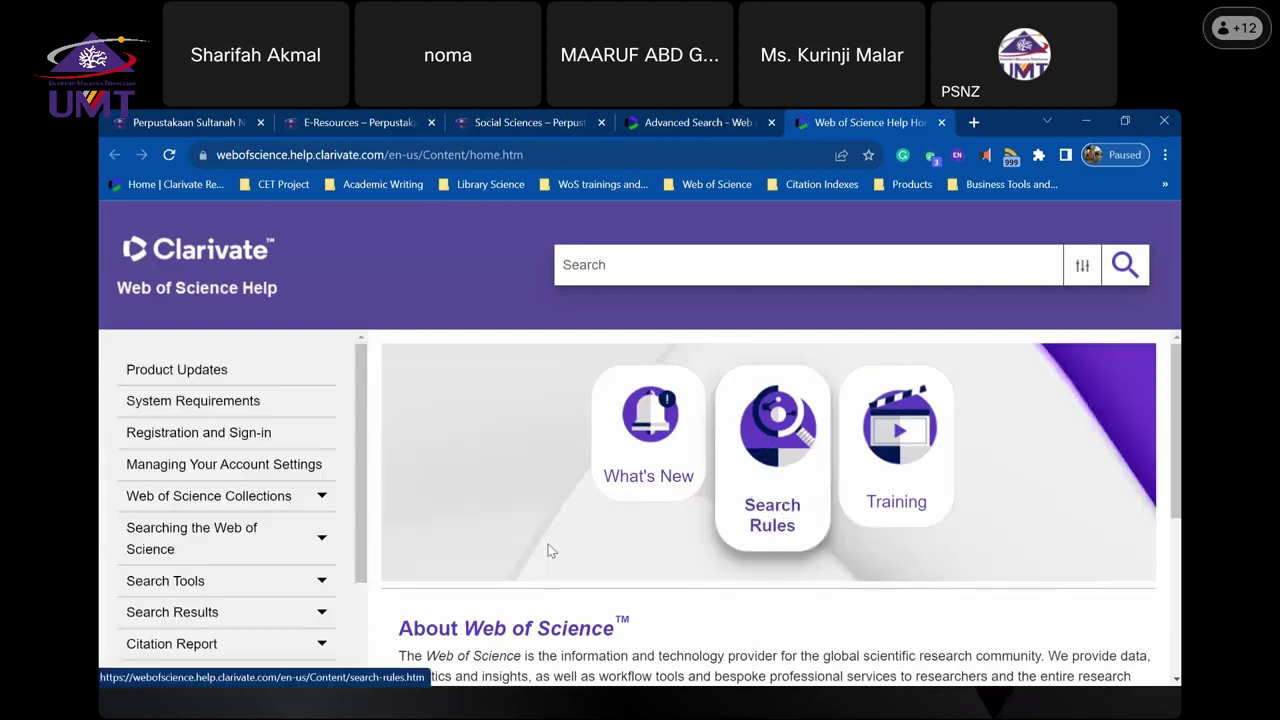
- Look through the Search Results subtopics in the help contents and expand the Searching the Web of Science section
{"action": "scroll", "coordinate": [172, 594], "scroll_direction": "down", "scroll_amount": 2}
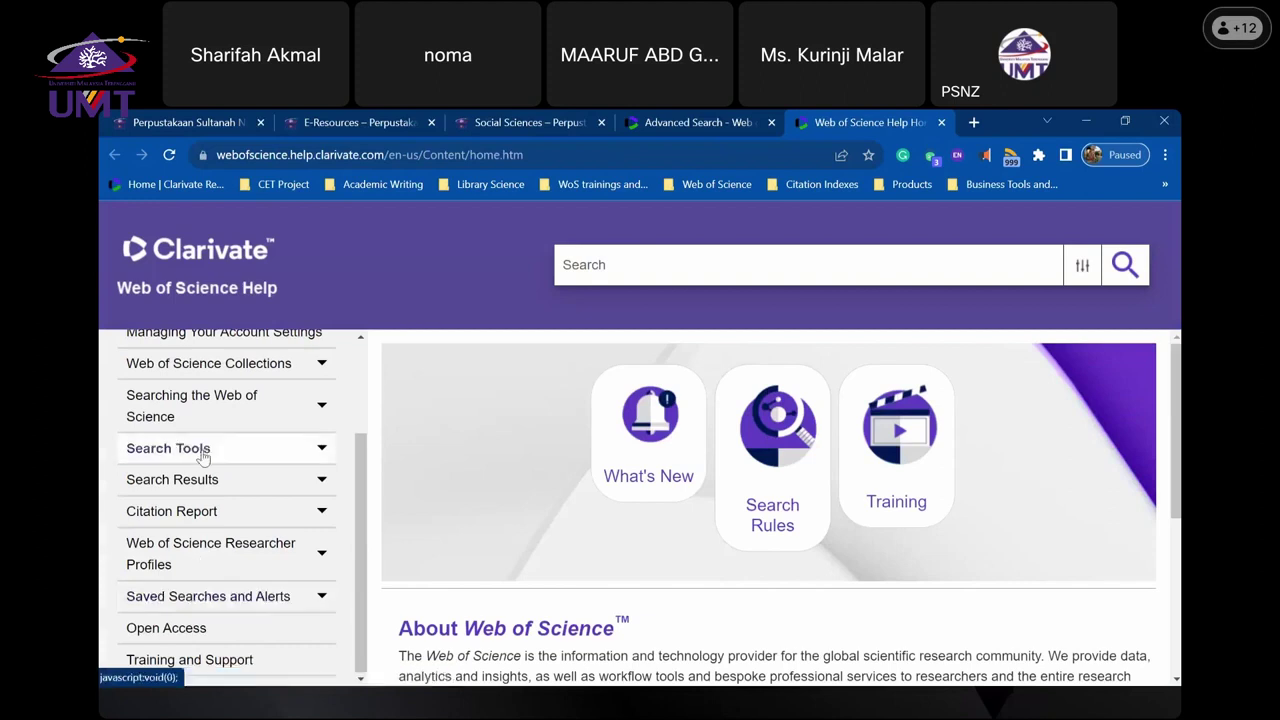
{"action": "left_click", "coordinate": [331, 484]}
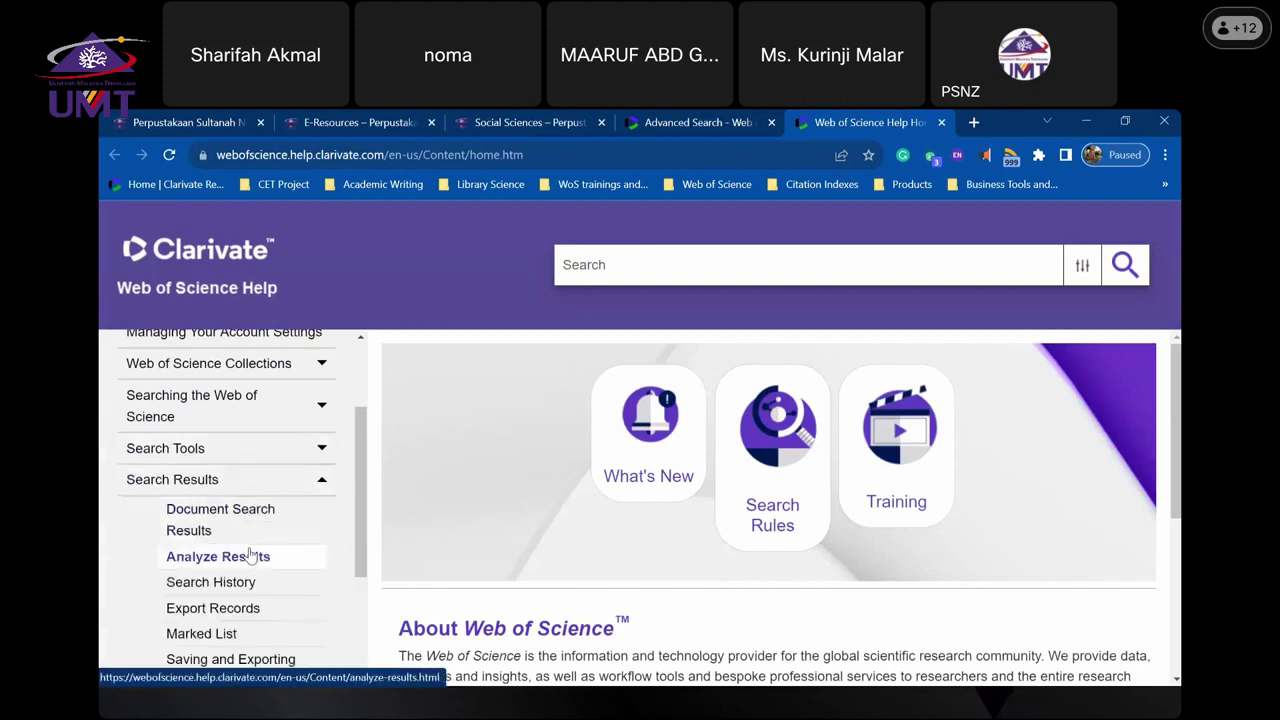
{"action": "left_click", "coordinate": [322, 481]}
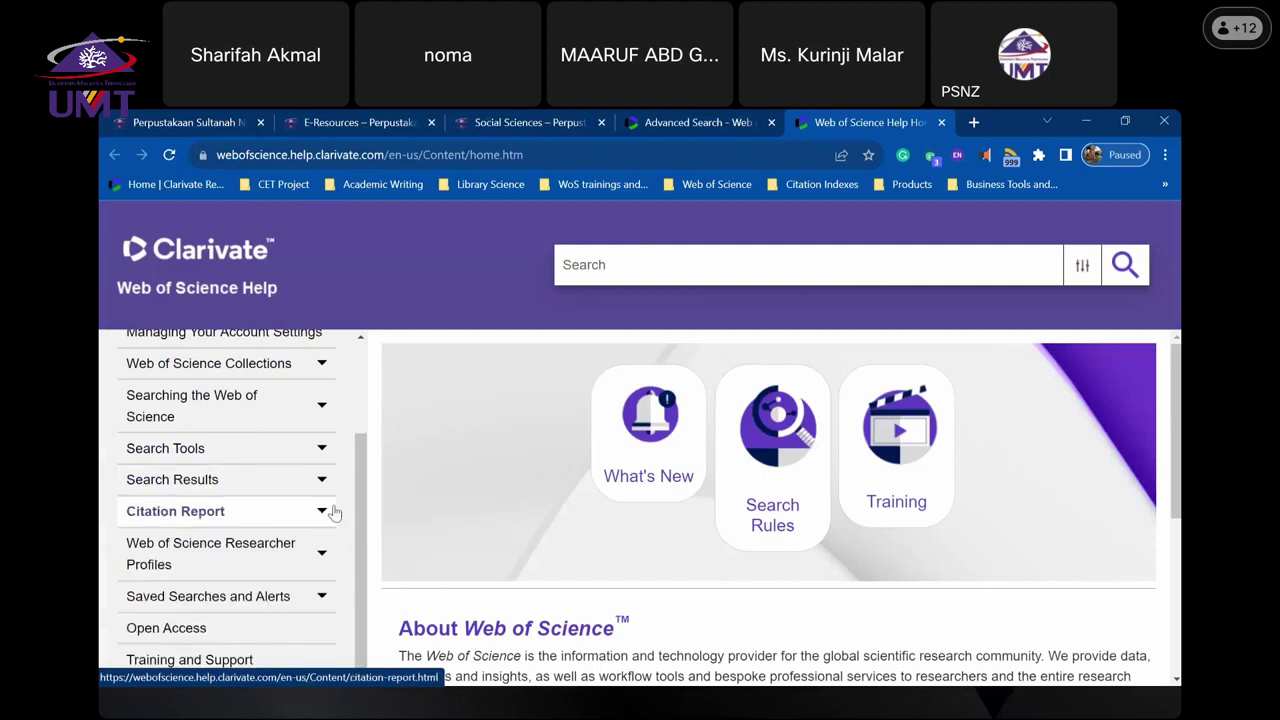
{"action": "scroll", "coordinate": [280, 548], "scroll_direction": "up", "scroll_amount": 3}
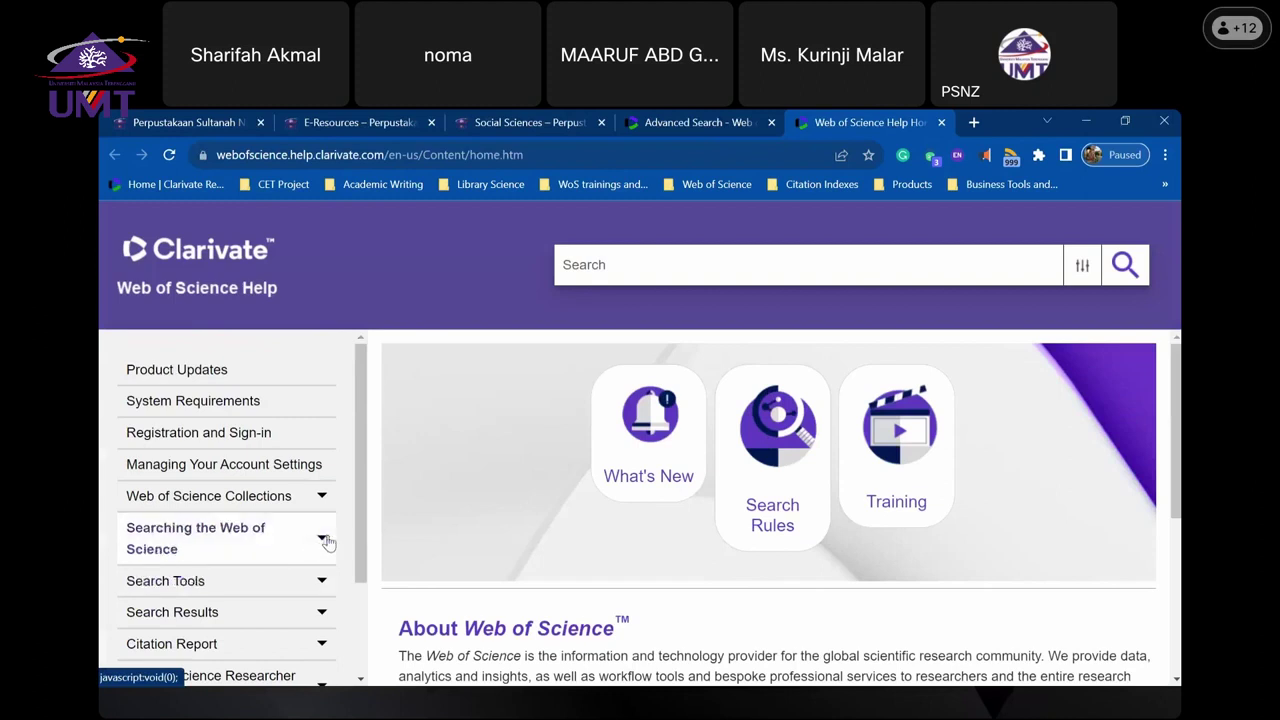
{"action": "left_click", "coordinate": [323, 540]}
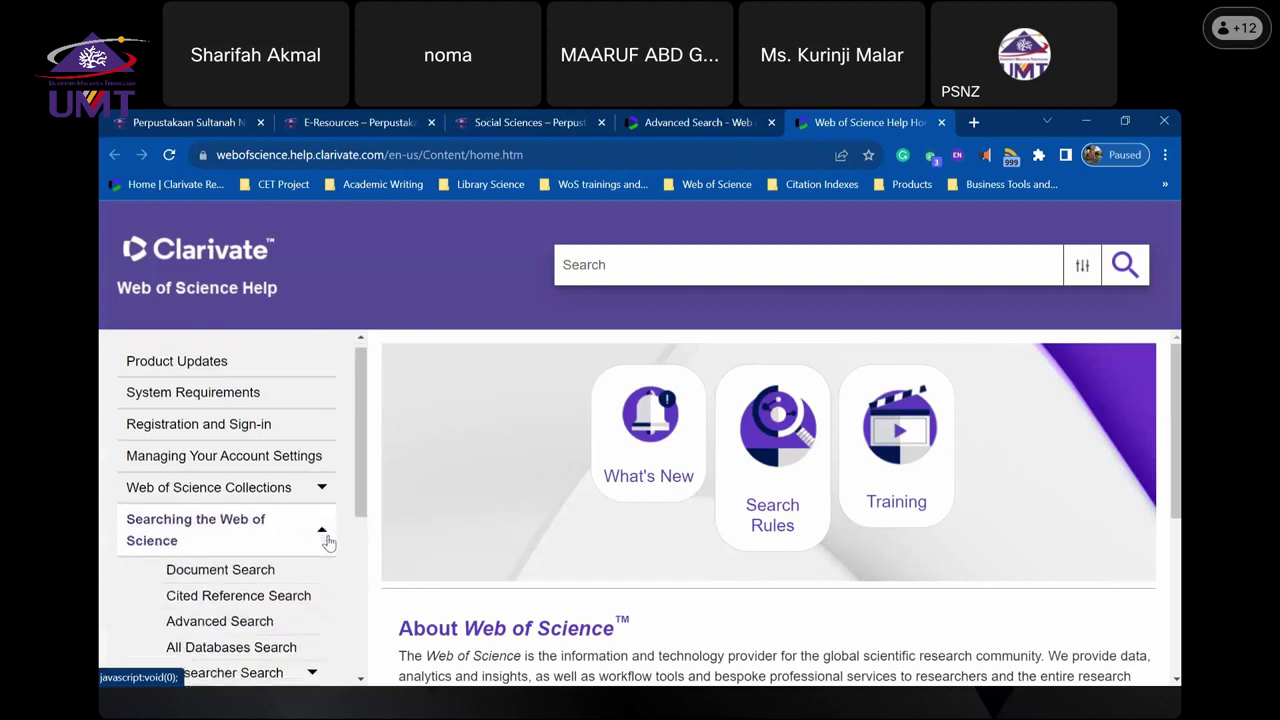
- Expand the Search Tools section in the help contents and look over its subtopics
{"action": "scroll", "coordinate": [328, 542], "scroll_direction": "down", "scroll_amount": 2}
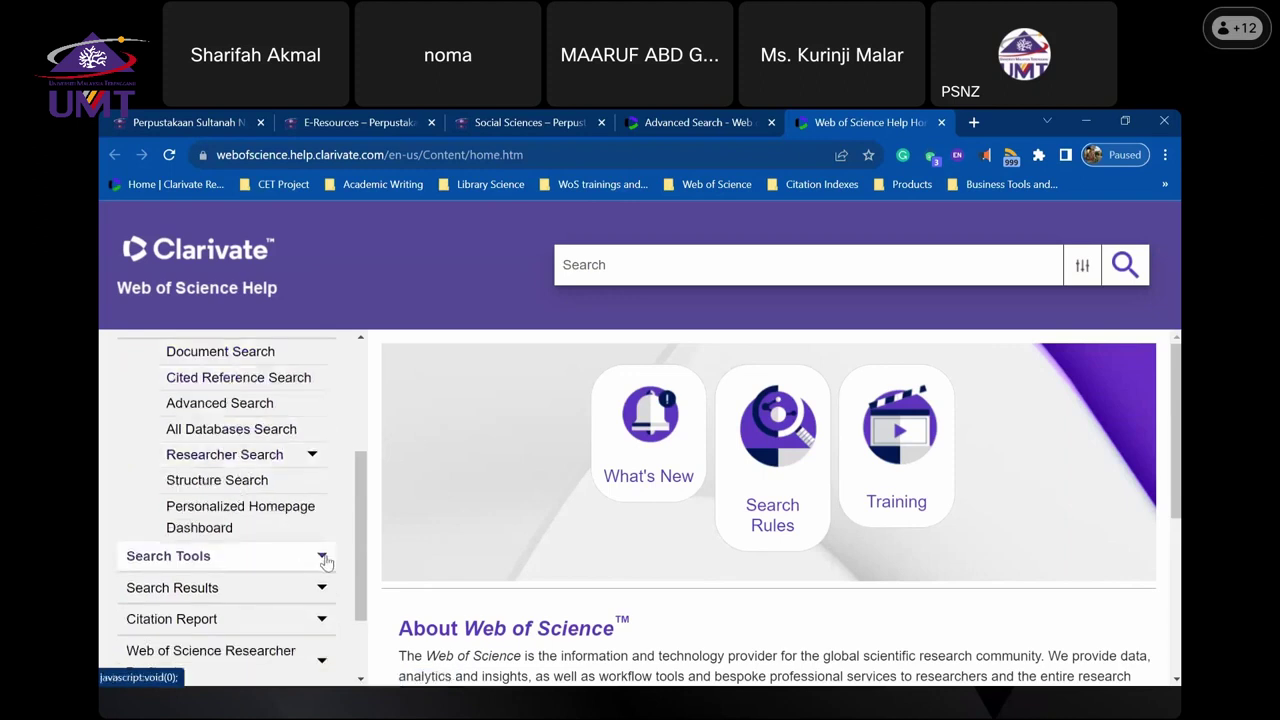
{"action": "left_click", "coordinate": [324, 560]}
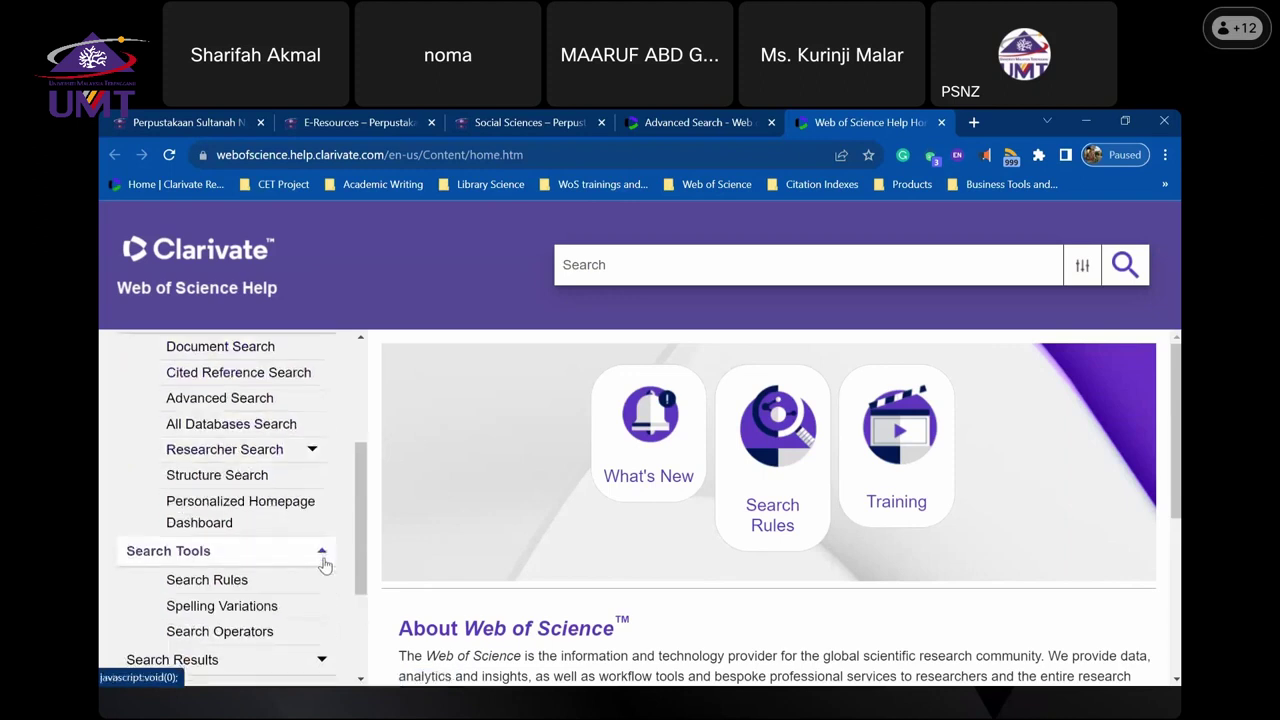
{"action": "scroll", "coordinate": [300, 540], "scroll_direction": "down", "scroll_amount": 2}
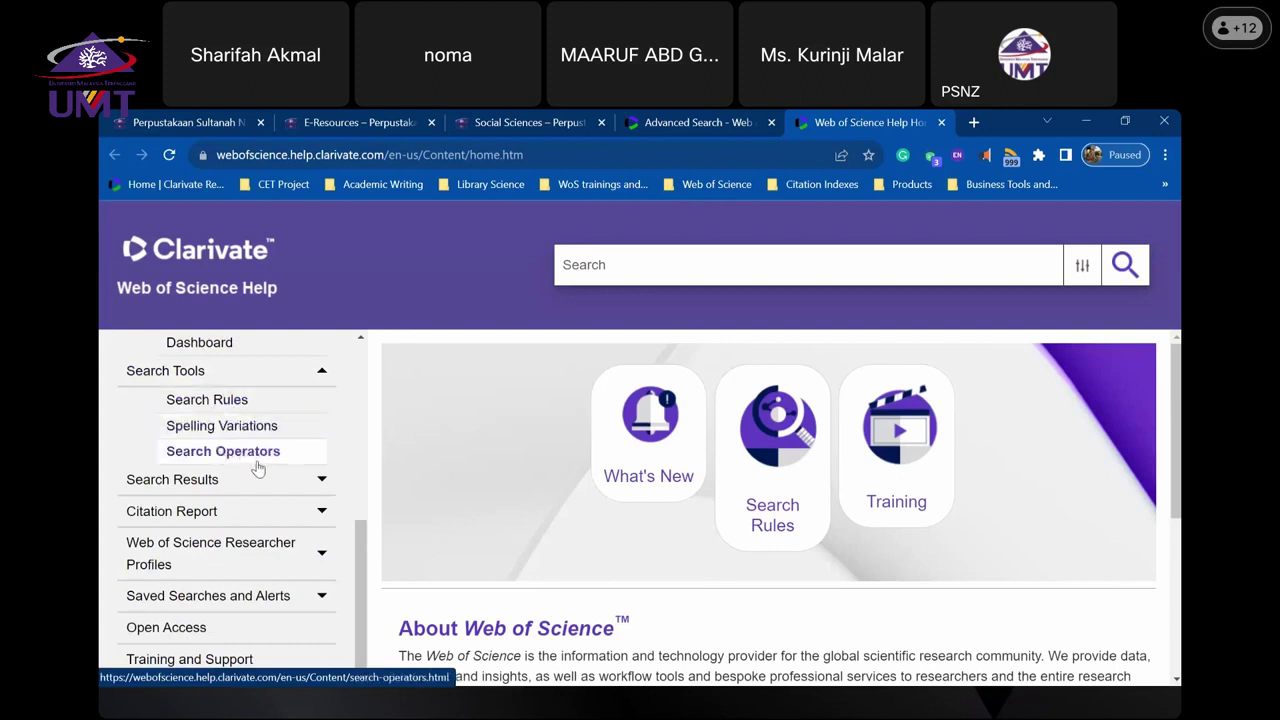
- Open the Search Rules help page, expand Using Quotation Marks, and look through the other rule headings
{"action": "left_click", "coordinate": [788, 503]}
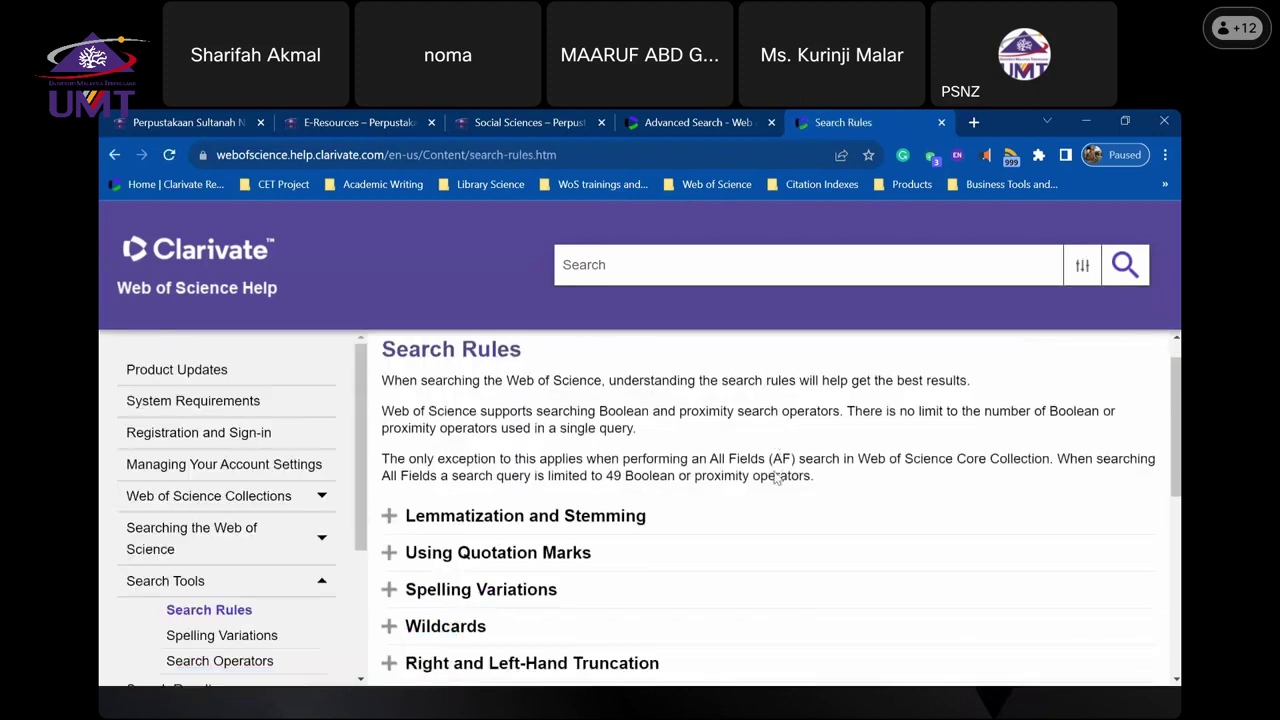
{"action": "scroll", "coordinate": [776, 478], "scroll_direction": "down", "scroll_amount": 2}
{"action": "left_click", "coordinate": [390, 363]}
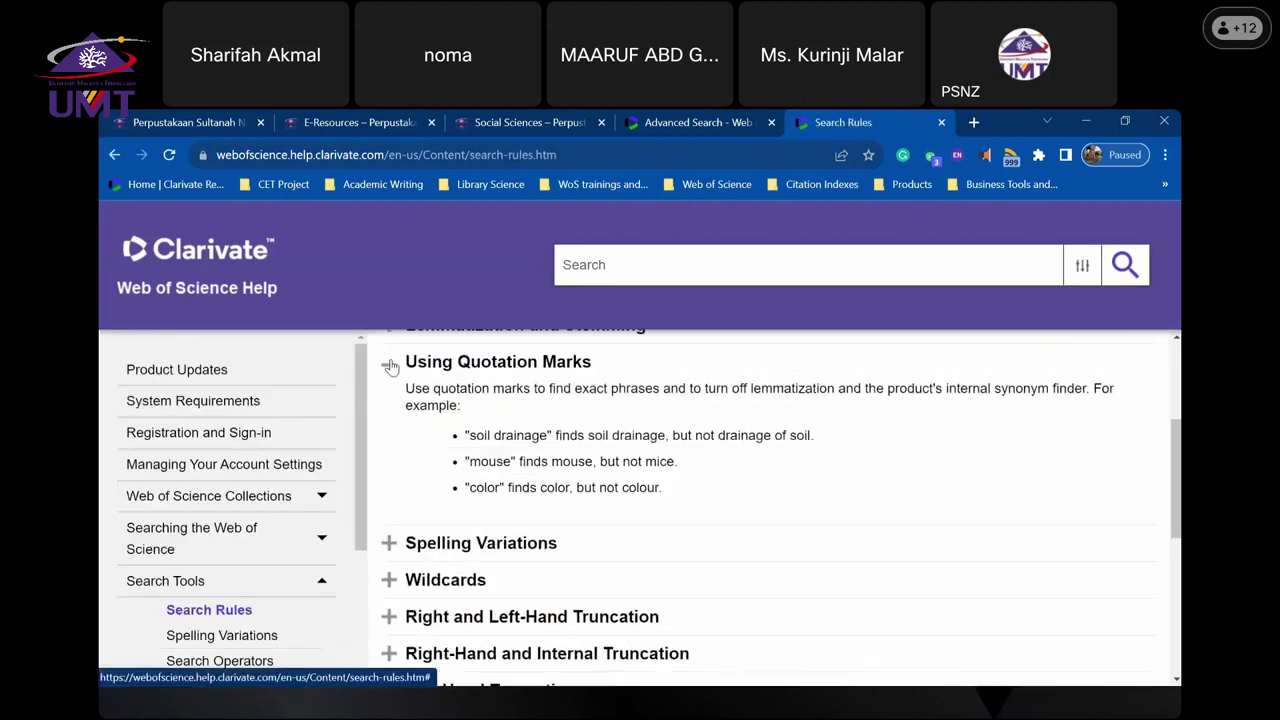
{"action": "scroll", "coordinate": [440, 470], "scroll_direction": "down", "scroll_amount": 2}
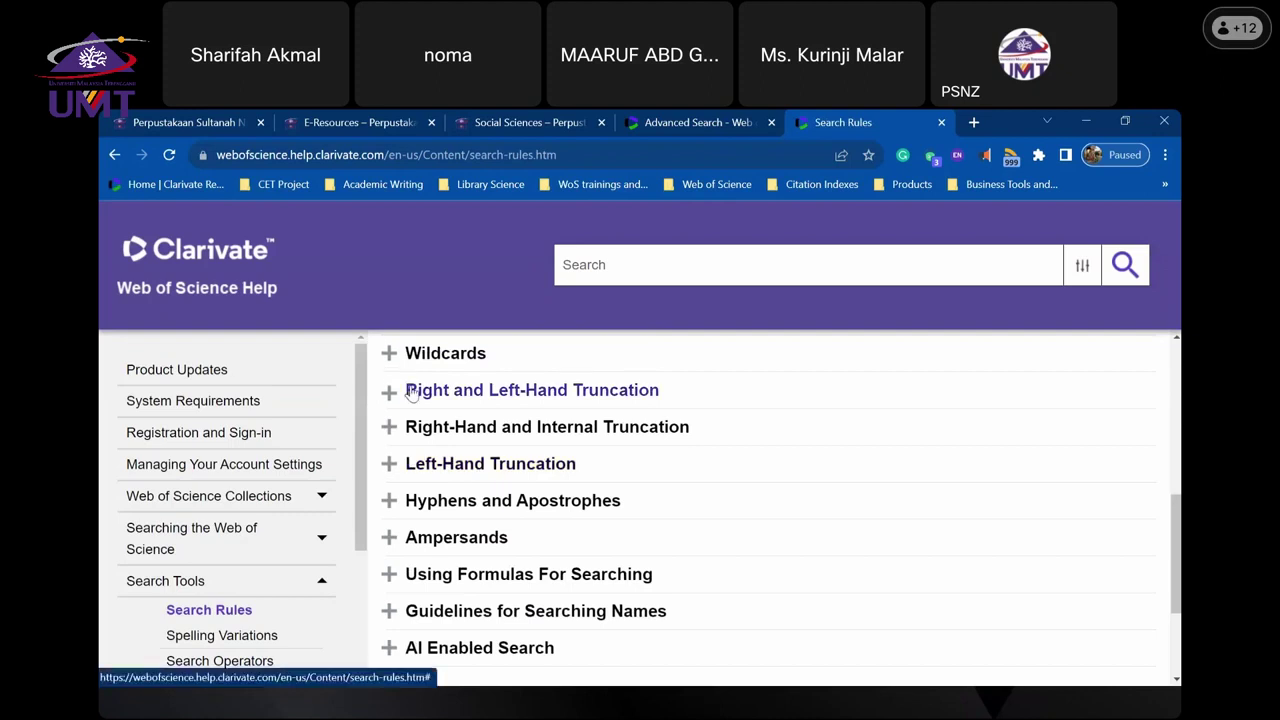
{"action": "scroll", "coordinate": [411, 392], "scroll_direction": "up", "scroll_amount": 2}
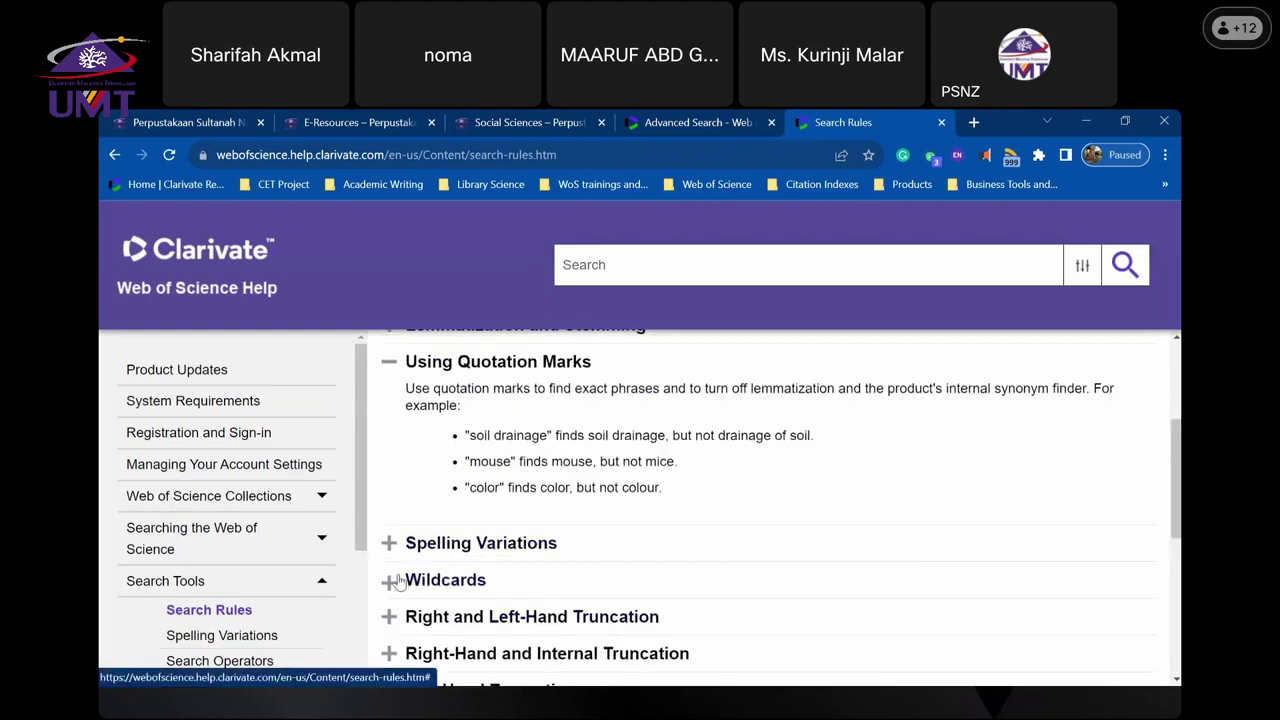
{"action": "scroll", "coordinate": [413, 566], "scroll_direction": "down", "scroll_amount": 2}
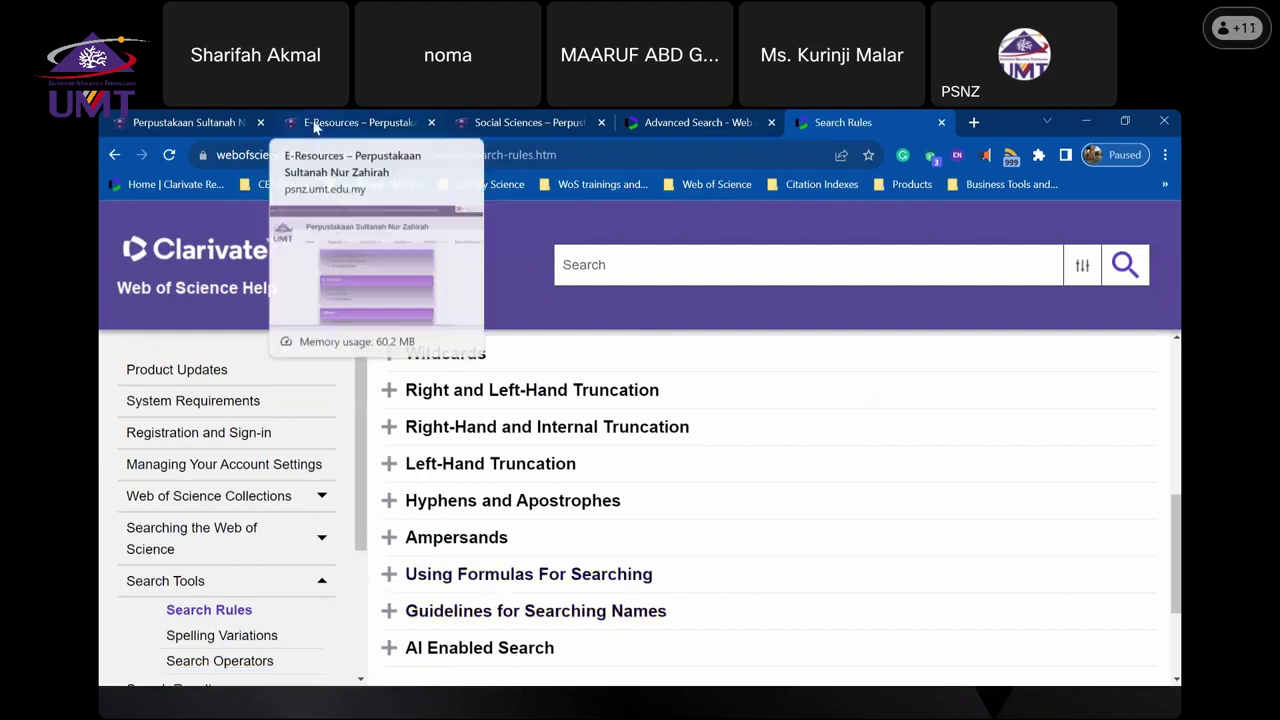
- Return to the Advanced Search page, dismiss the online help and contact options, and maximize the browser window
{"action": "double_click", "coordinate": [996, 128]}
{"action": "left_click", "coordinate": [737, 213]}
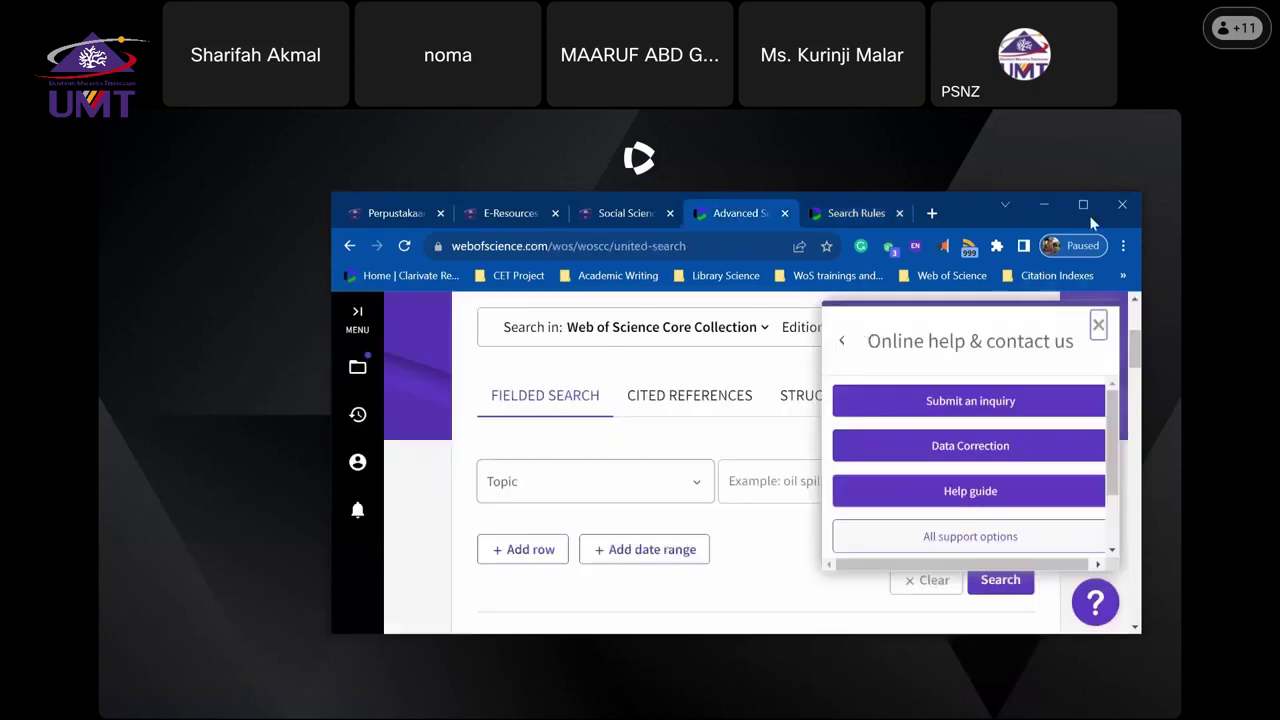
{"action": "left_click", "coordinate": [1098, 328]}
{"action": "left_click", "coordinate": [1083, 207]}
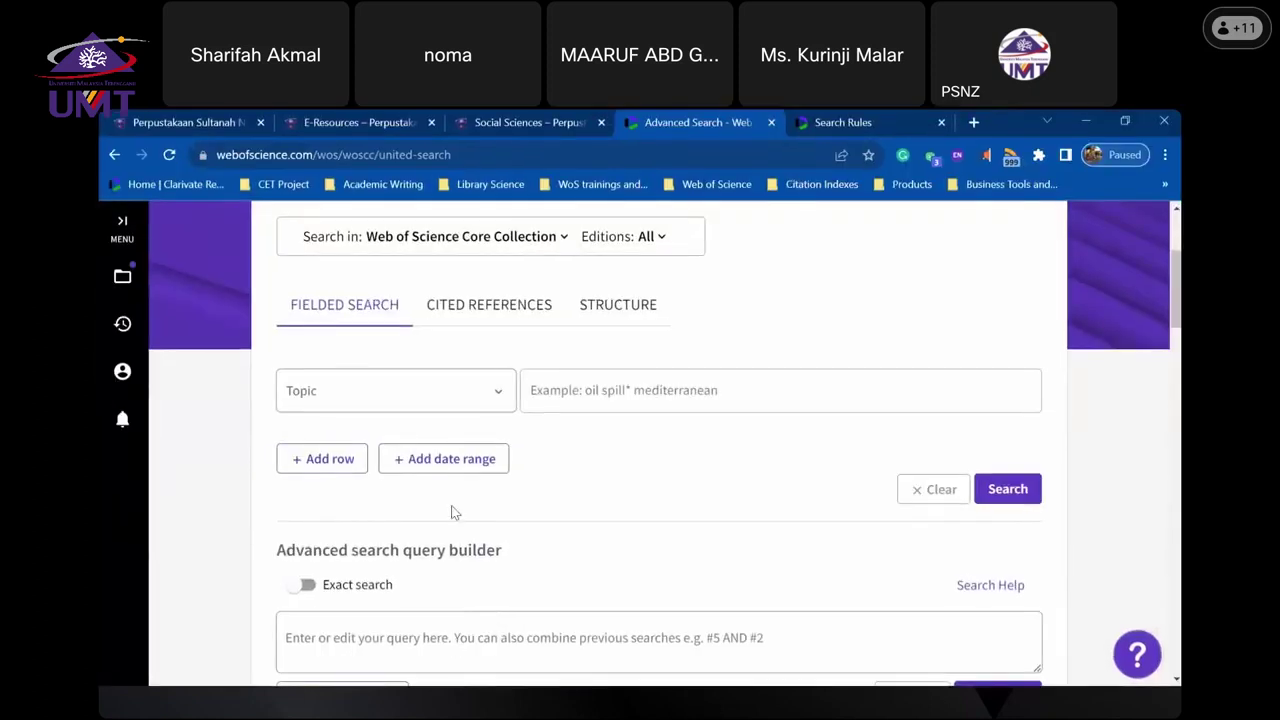
- Keep Topic as the search field and examine the description of which record parts it searches
{"action": "left_click", "coordinate": [500, 395]}
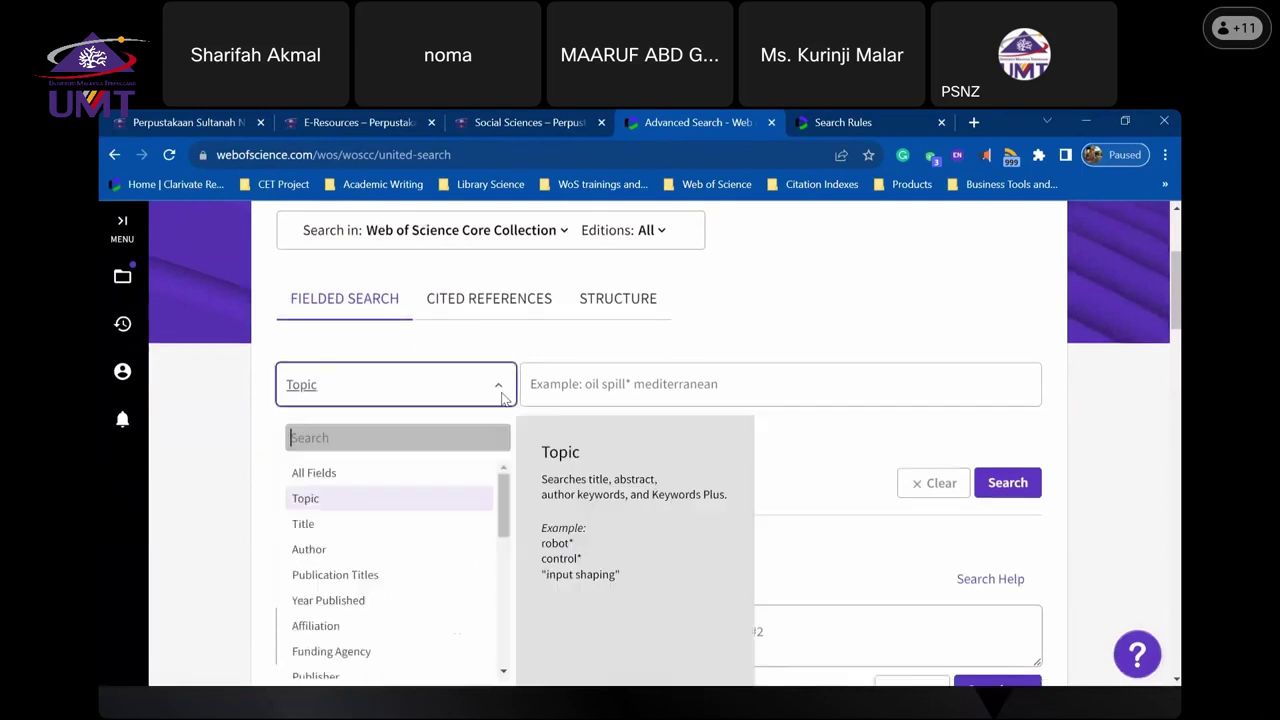
{"action": "left_click", "coordinate": [317, 501]}
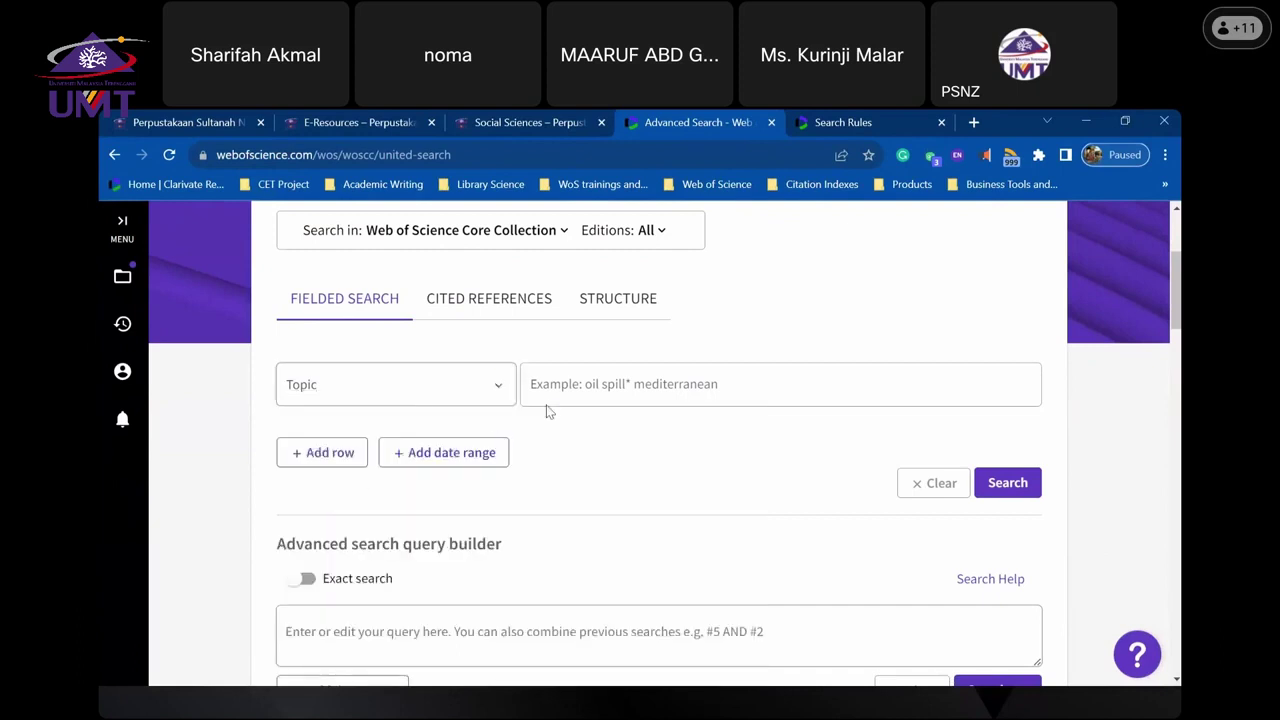
{"action": "left_click", "coordinate": [472, 388]}
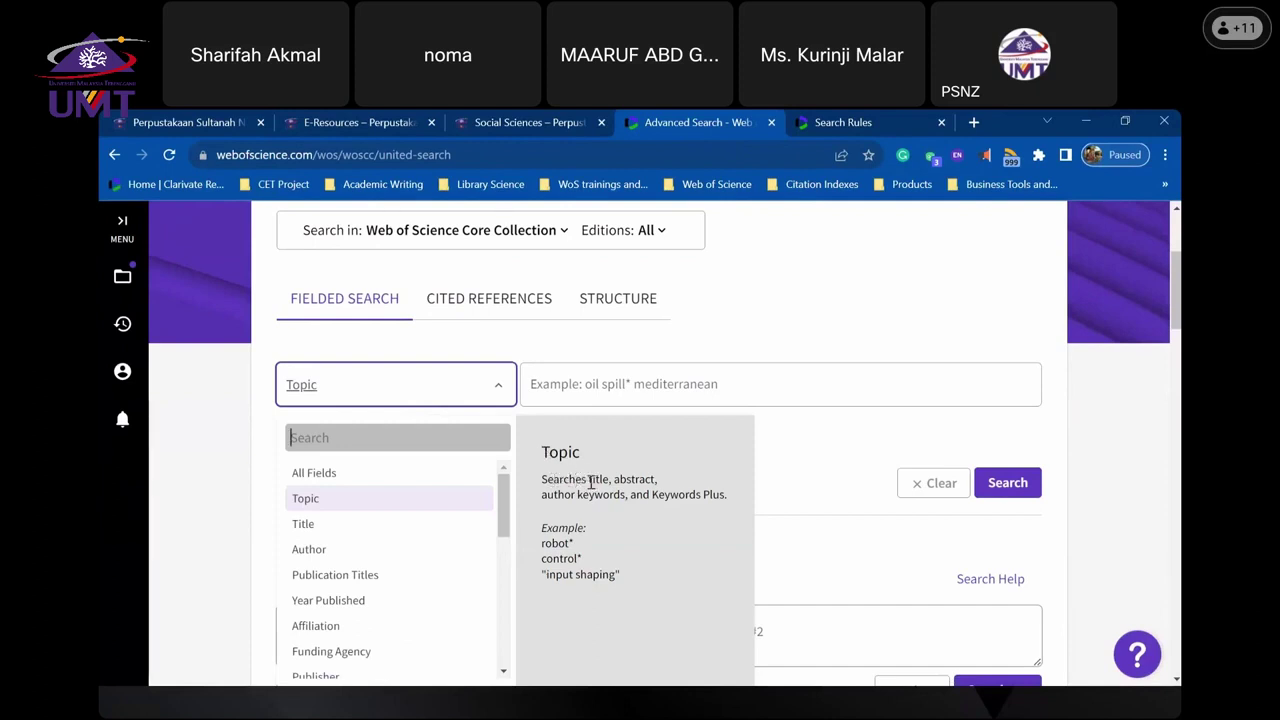
{"action": "left_click_drag", "start_coordinate": [590, 481], "coordinate": [713, 509]}
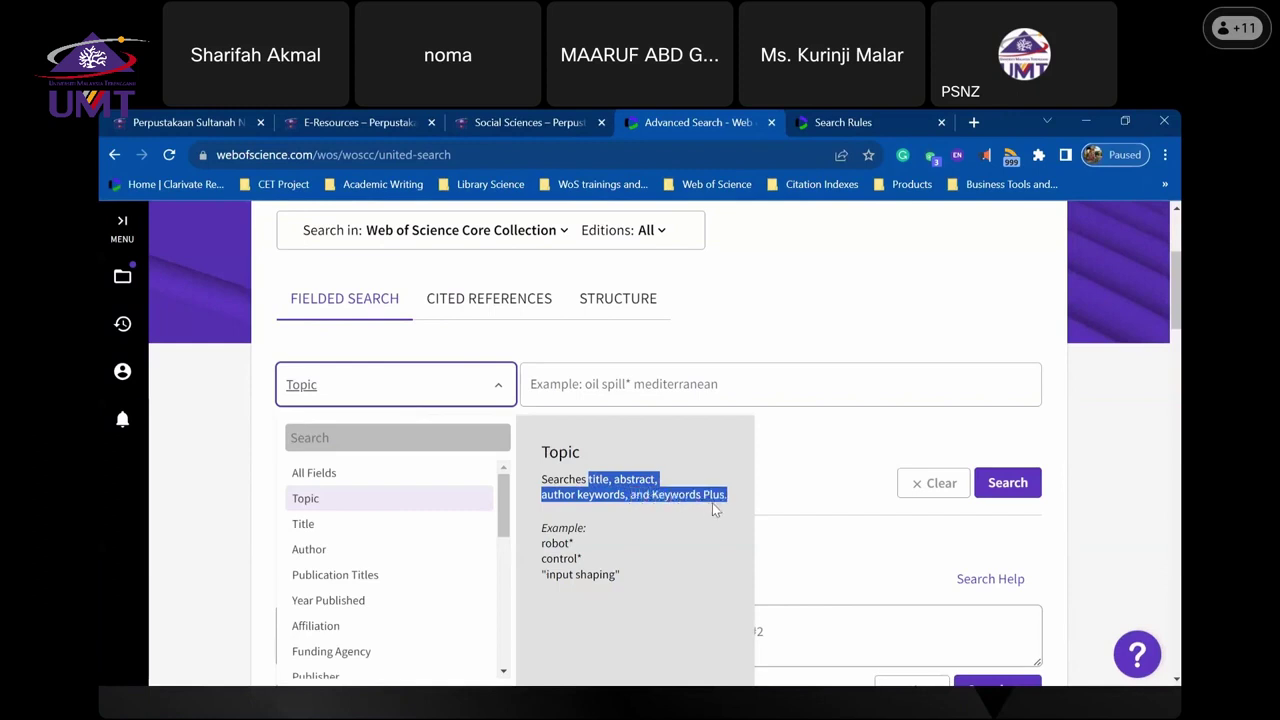
{"action": "left_click", "coordinate": [777, 457]}
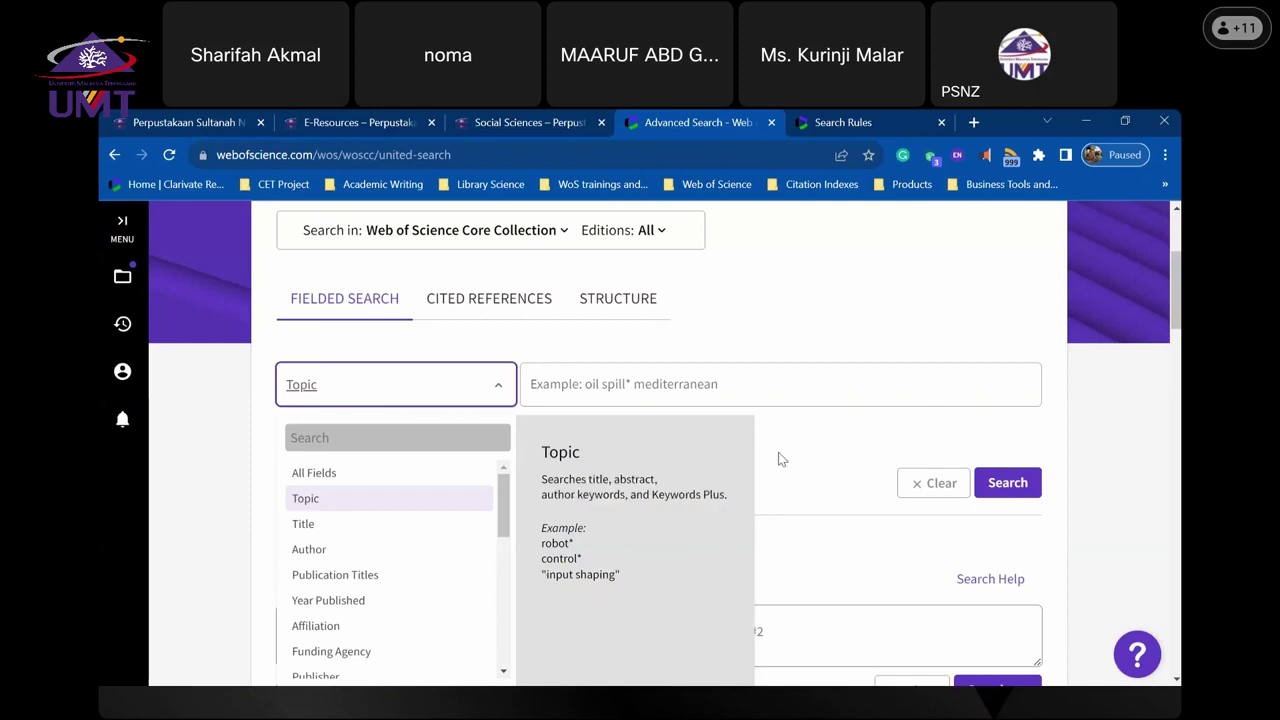
- Change the search field to Affiliation and enter "tereng" to look up matching institution names
{"action": "left_click", "coordinate": [429, 386]}
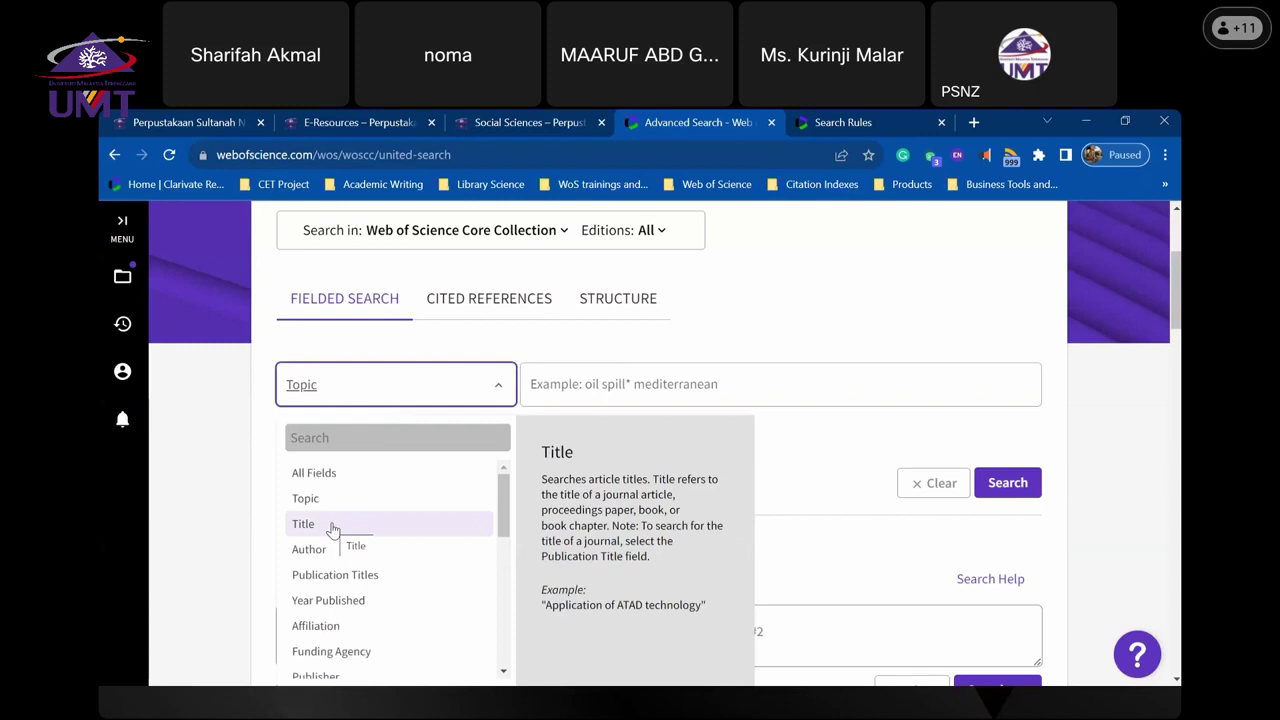
{"action": "left_click", "coordinate": [342, 626]}
{"action": "left_click", "coordinate": [606, 383]}
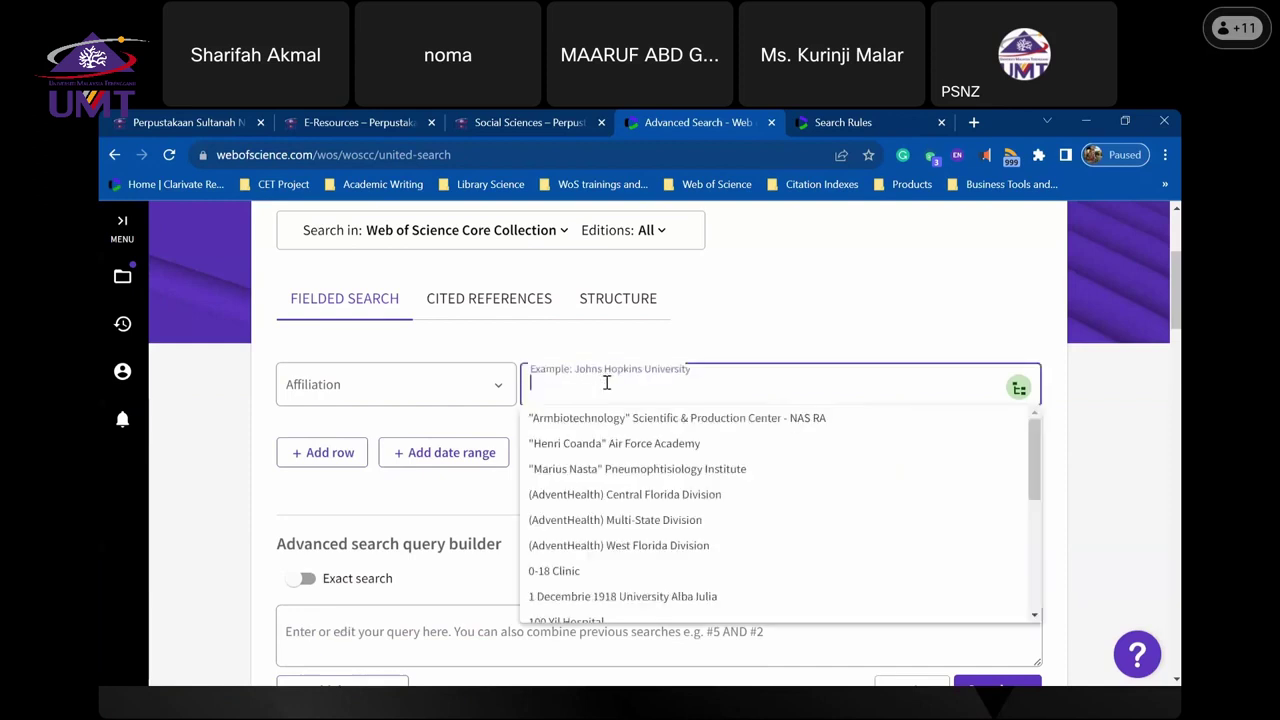
{"action": "type", "text": "y"}
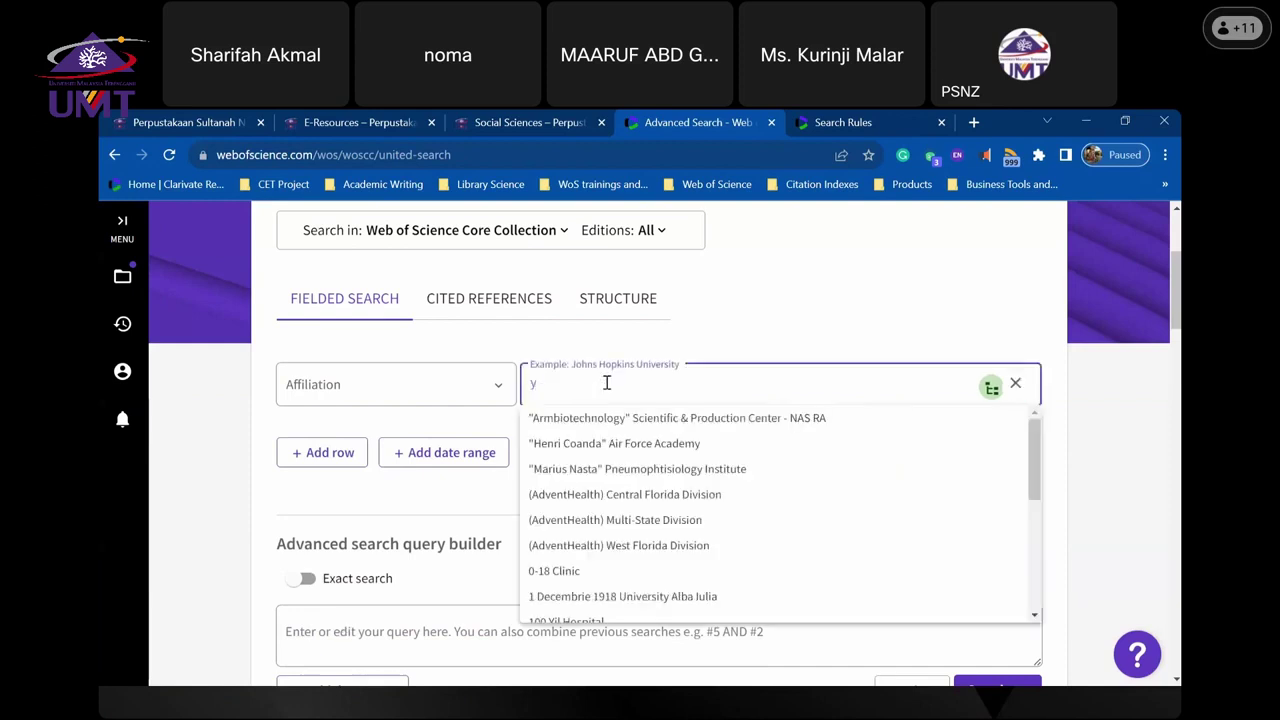
{"action": "key", "text": "BackSpace"}
{"action": "type", "text": "te"}
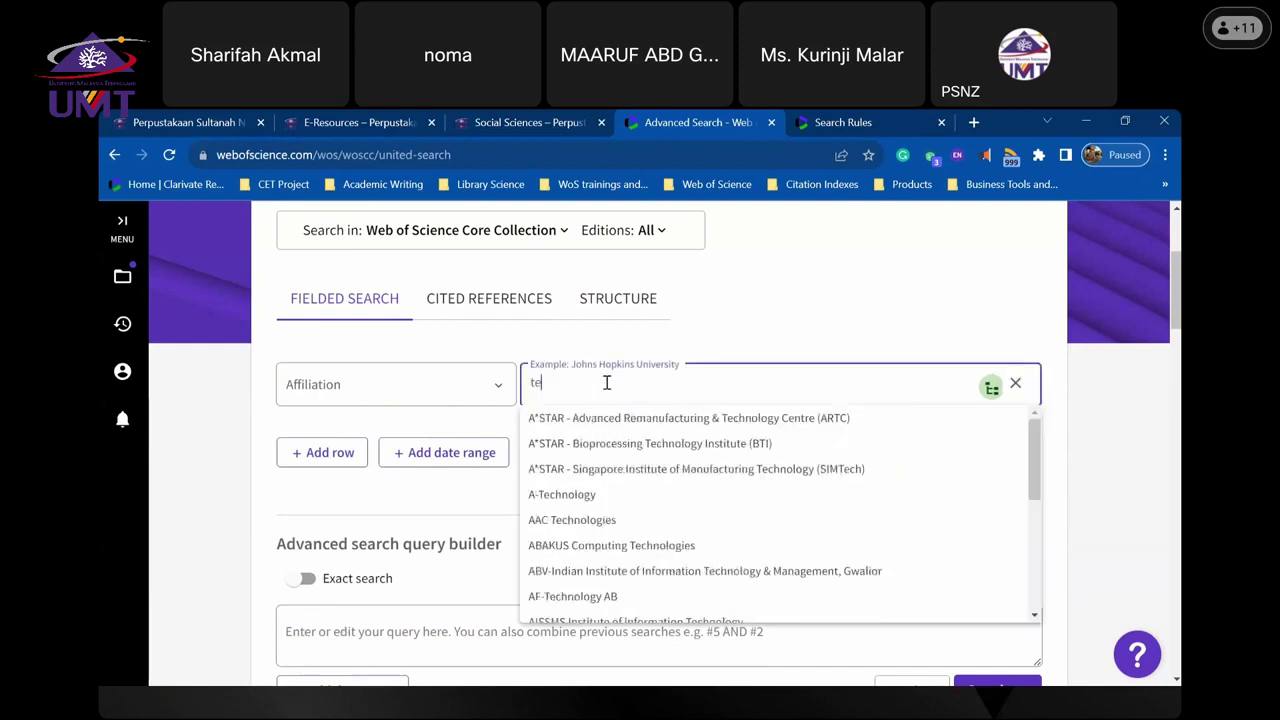
{"action": "type", "text": "tre"}
{"action": "key", "text": "BackSpace"}
{"action": "key", "text": "BackSpace"}
{"action": "key", "text": "BackSpace"}
{"action": "key", "text": "BackSpace"}
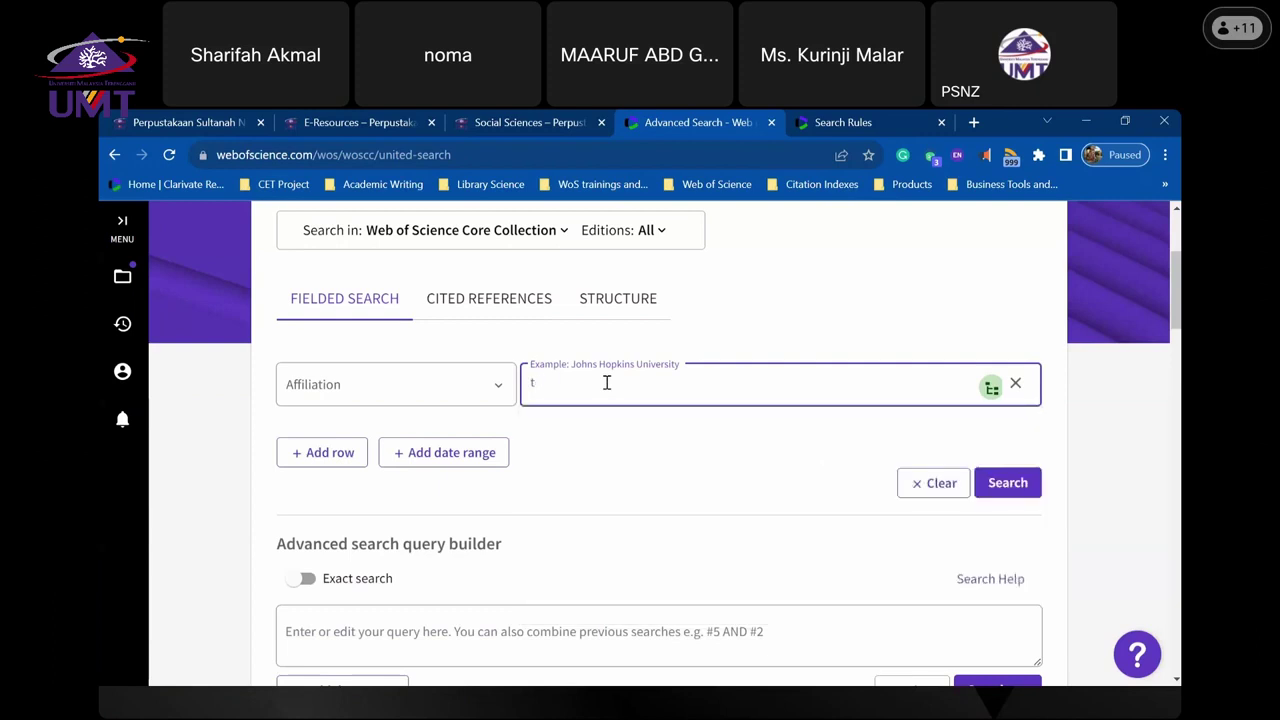
{"action": "type", "text": "tr"}
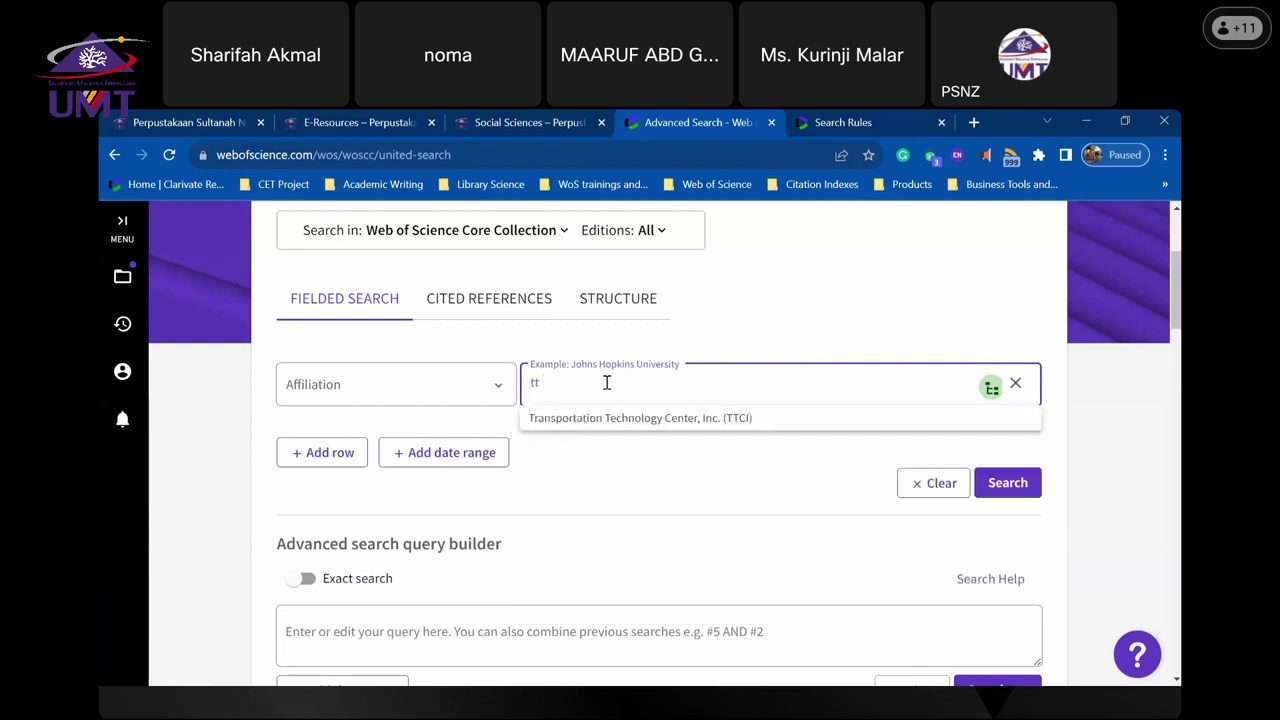
{"action": "type", "text": "ereng"}
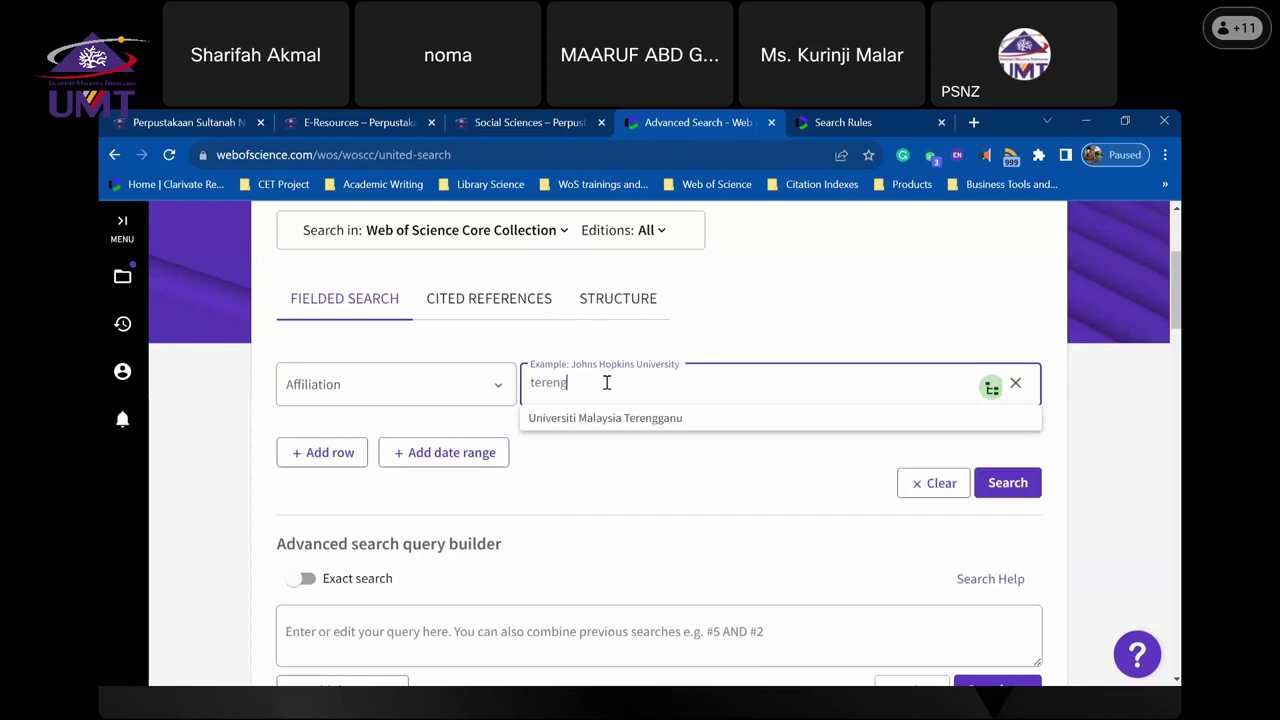
- Look through the available search fields, set the field back to Topic, and clear the entered search text
{"action": "left_click", "coordinate": [501, 391]}
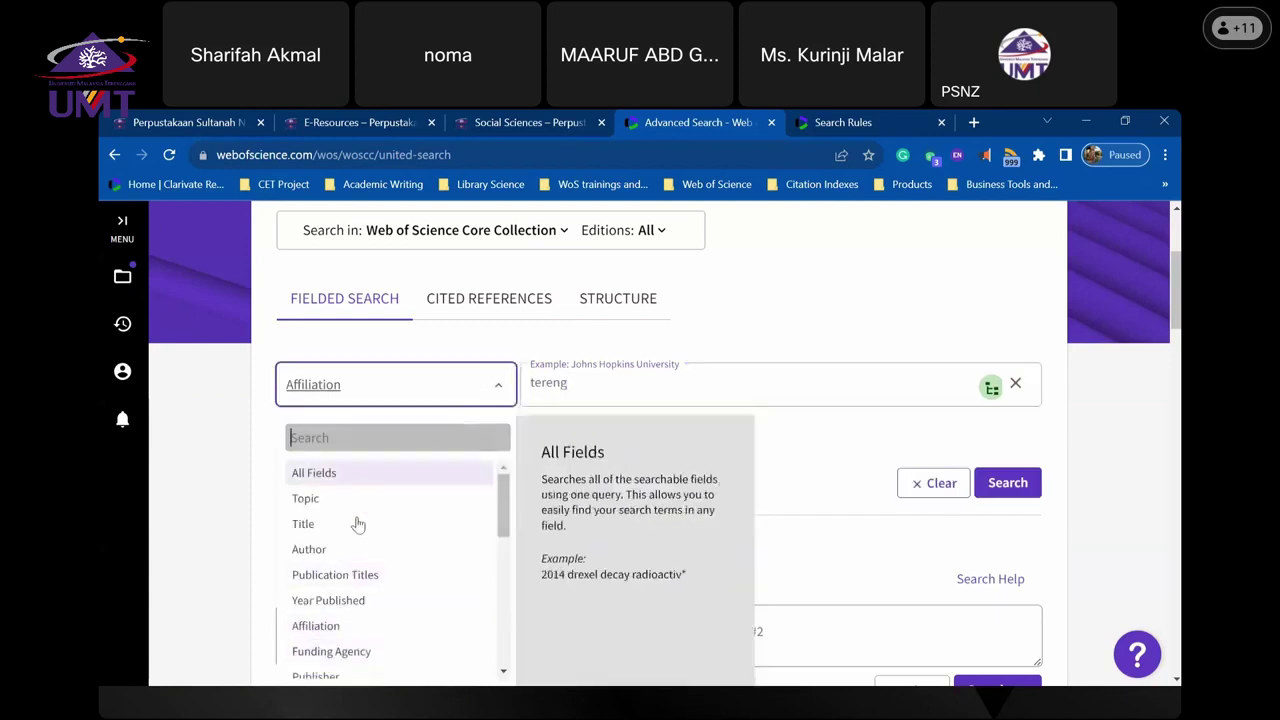
{"action": "scroll", "coordinate": [358, 541], "scroll_direction": "down", "scroll_amount": 2}
{"action": "scroll", "coordinate": [360, 560], "scroll_direction": "down", "scroll_amount": 3}
{"action": "scroll", "coordinate": [374, 594], "scroll_direction": "up", "scroll_amount": 6}
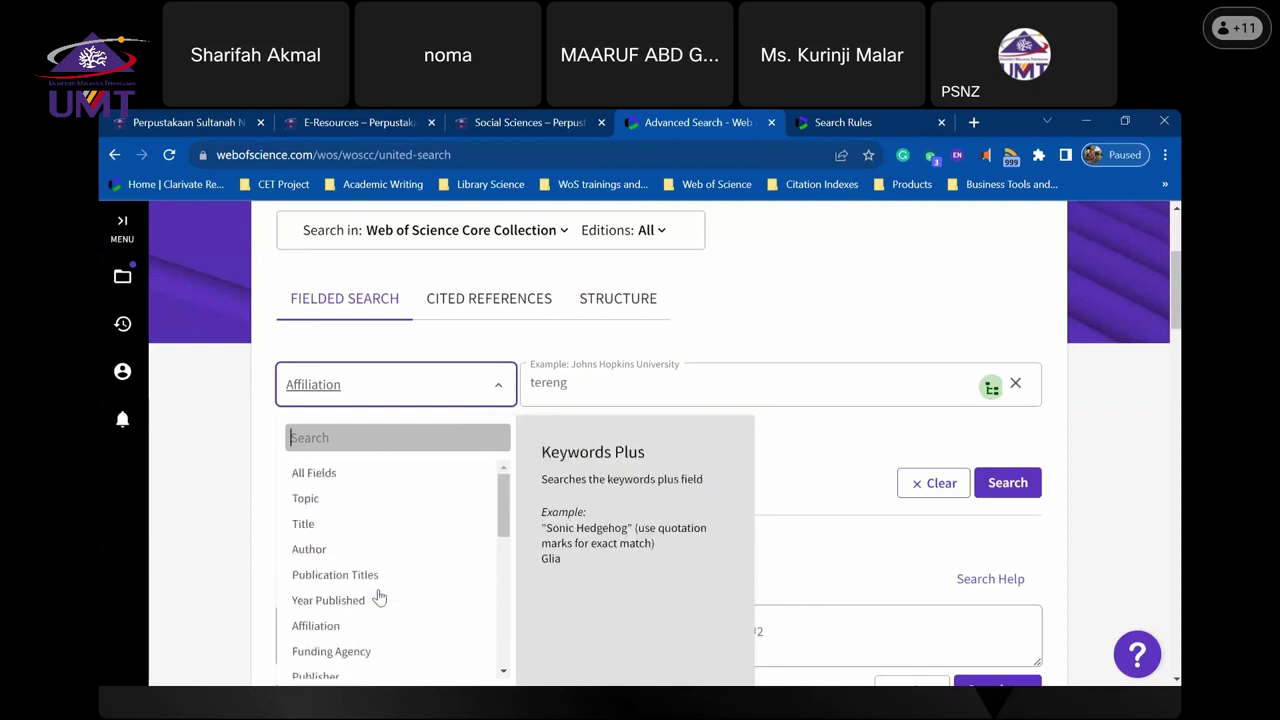
{"action": "left_click", "coordinate": [315, 500]}
{"action": "left_click", "coordinate": [600, 386]}
{"action": "left_click_drag", "start_coordinate": [578, 385], "coordinate": [520, 390]}
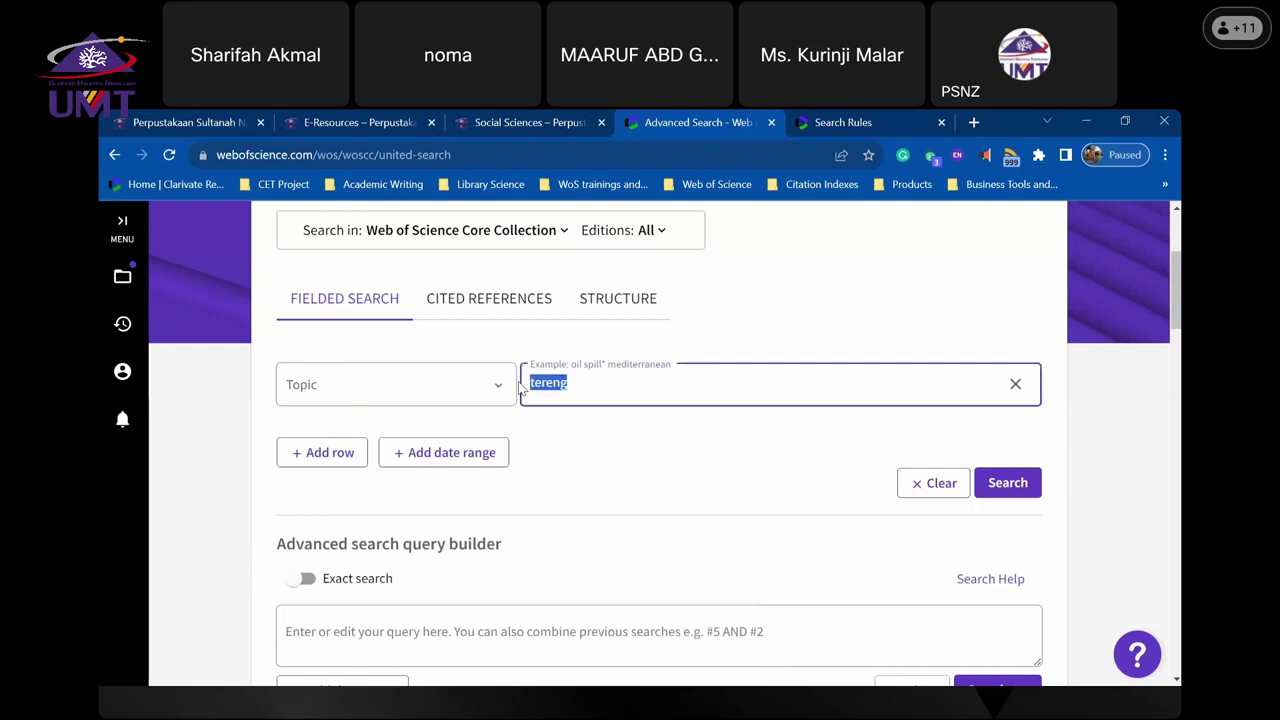
{"action": "key", "text": "BackSpace"}
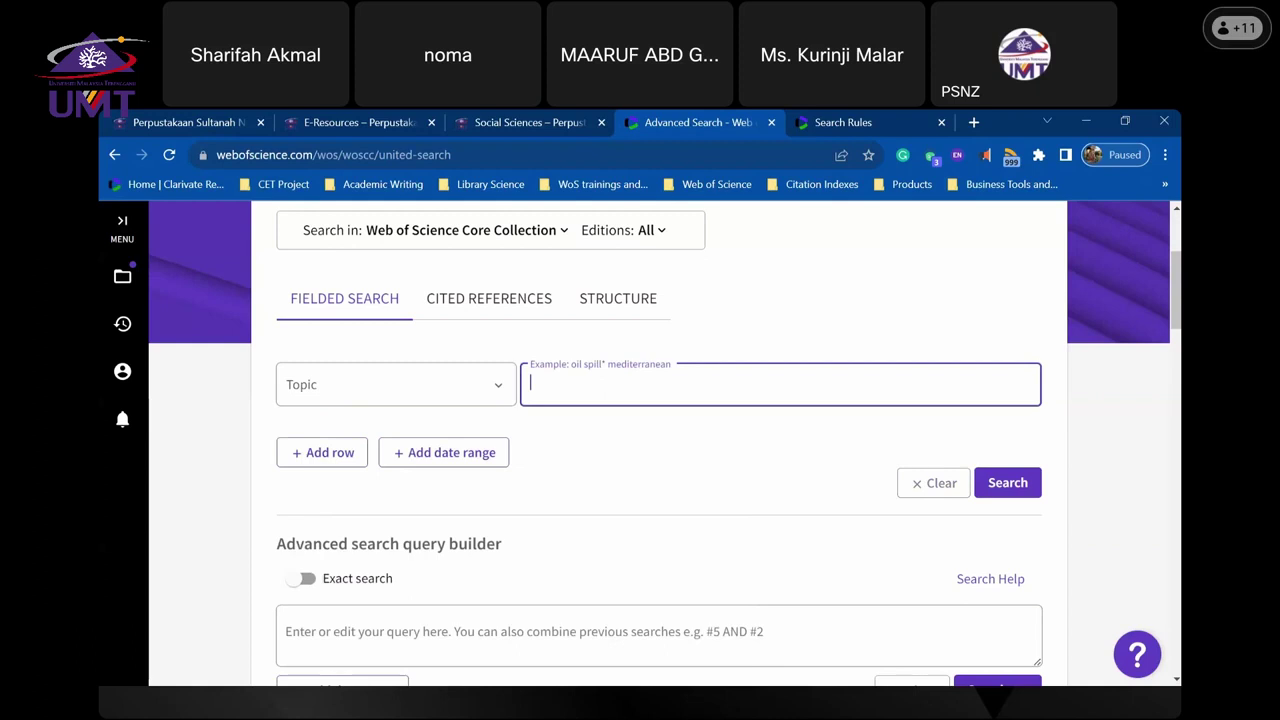
- Run a Topic search for "Marine debris" in the Web of Science Core Collection
{"action": "key", "text": "alt+Tab"}
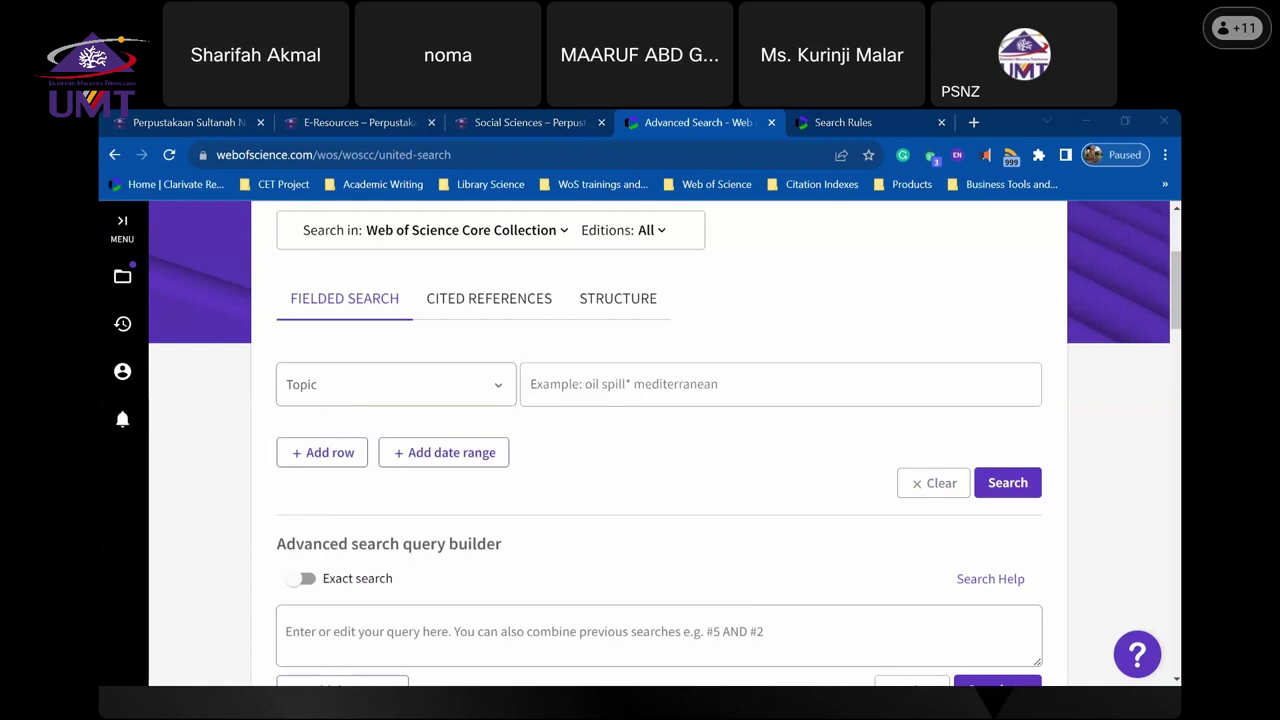
{"action": "left_click", "coordinate": [692, 376]}
{"action": "type", "text": "Marine debris"}
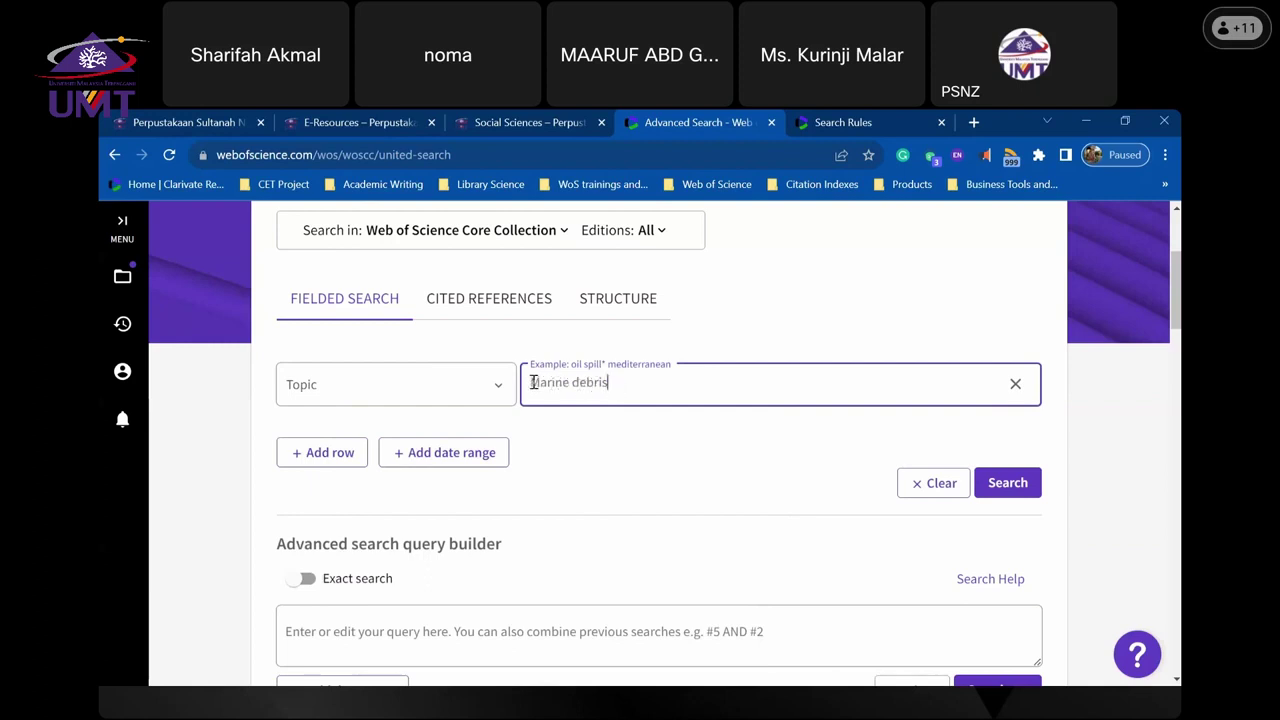
{"action": "left_click", "coordinate": [1020, 490]}
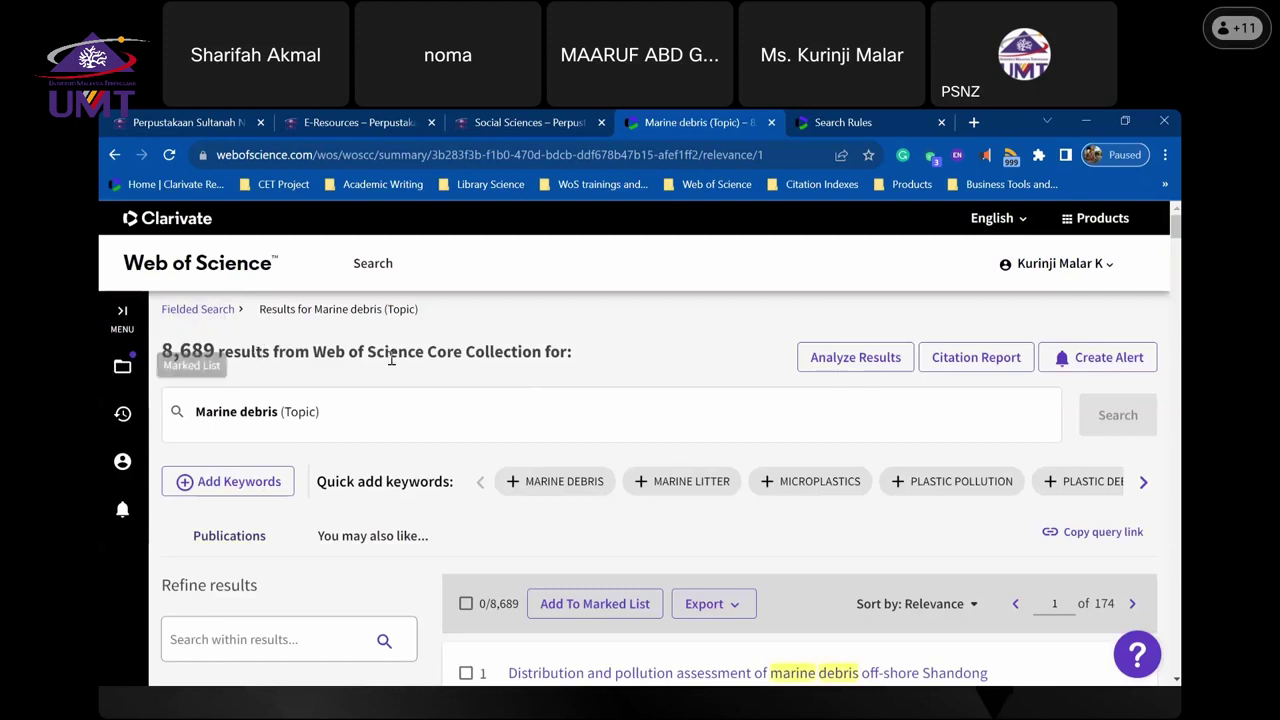
- Look through the Marine debris search results and the refine filters beside them
{"action": "scroll", "coordinate": [594, 415], "scroll_direction": "down", "scroll_amount": 2}
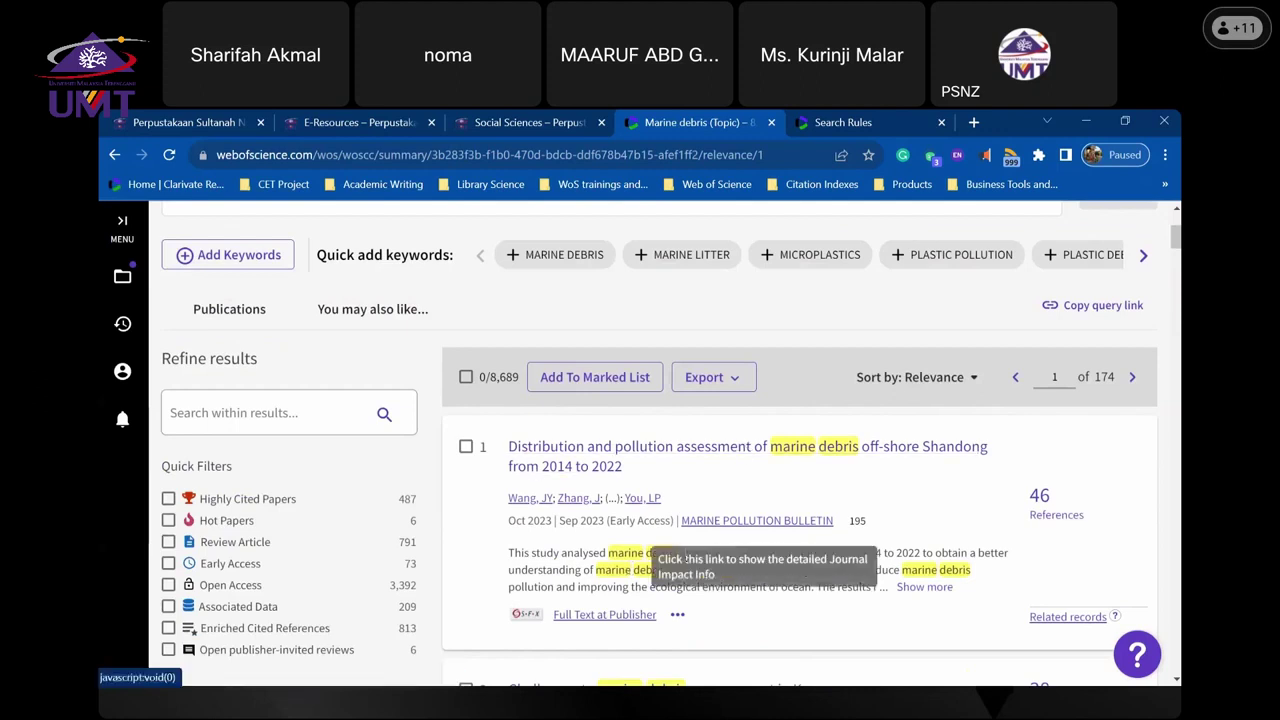
{"action": "scroll", "coordinate": [663, 571], "scroll_direction": "down", "scroll_amount": 2}
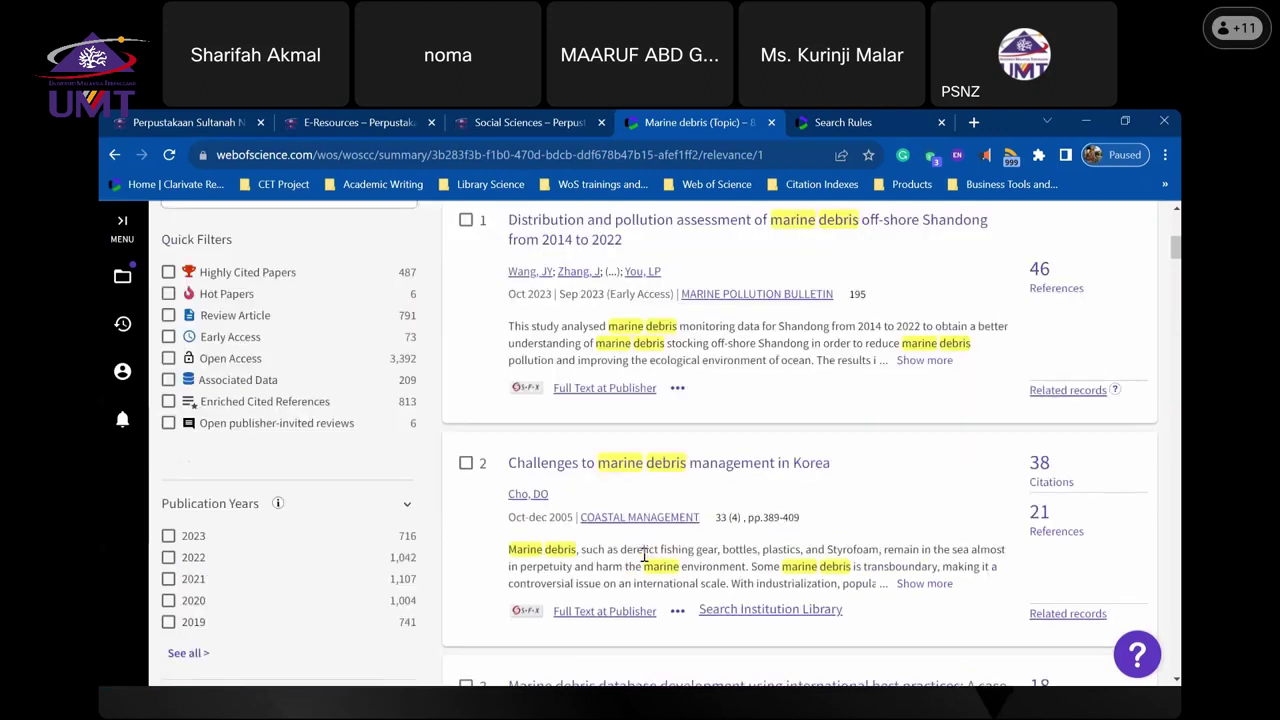
{"action": "scroll", "coordinate": [644, 556], "scroll_direction": "down", "scroll_amount": 8}
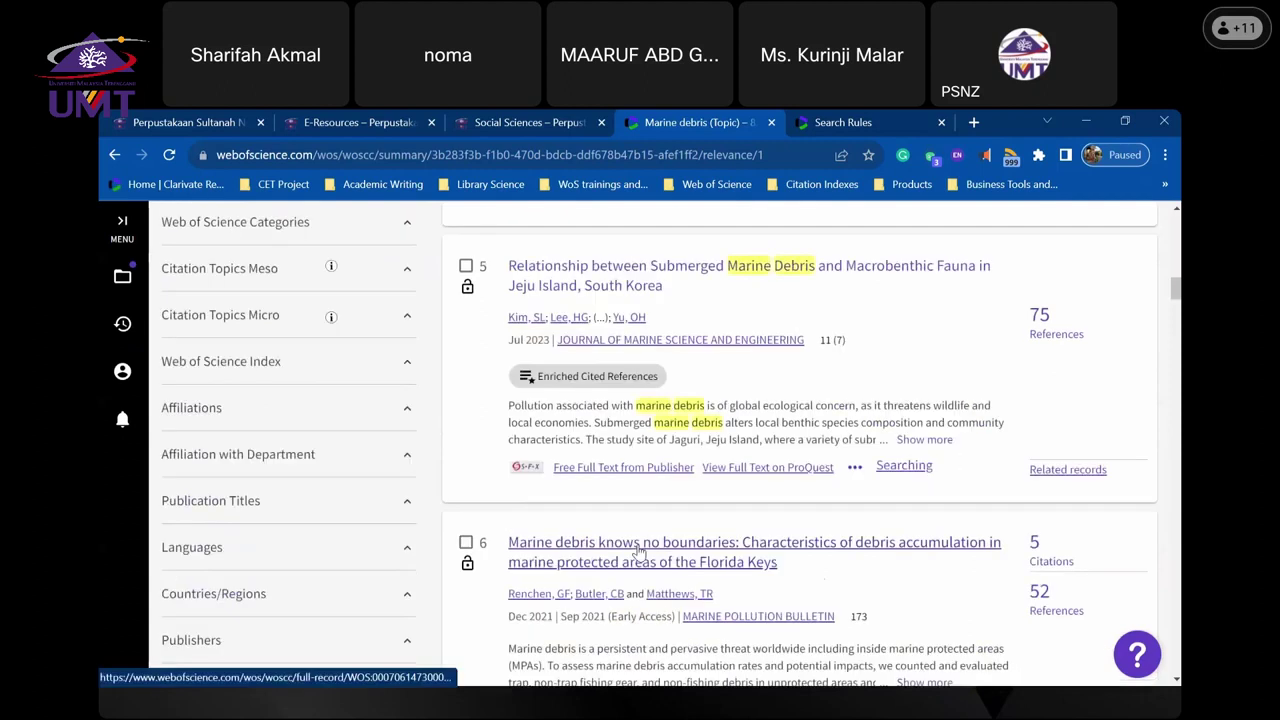
{"action": "scroll", "coordinate": [641, 552], "scroll_direction": "up", "scroll_amount": 10}
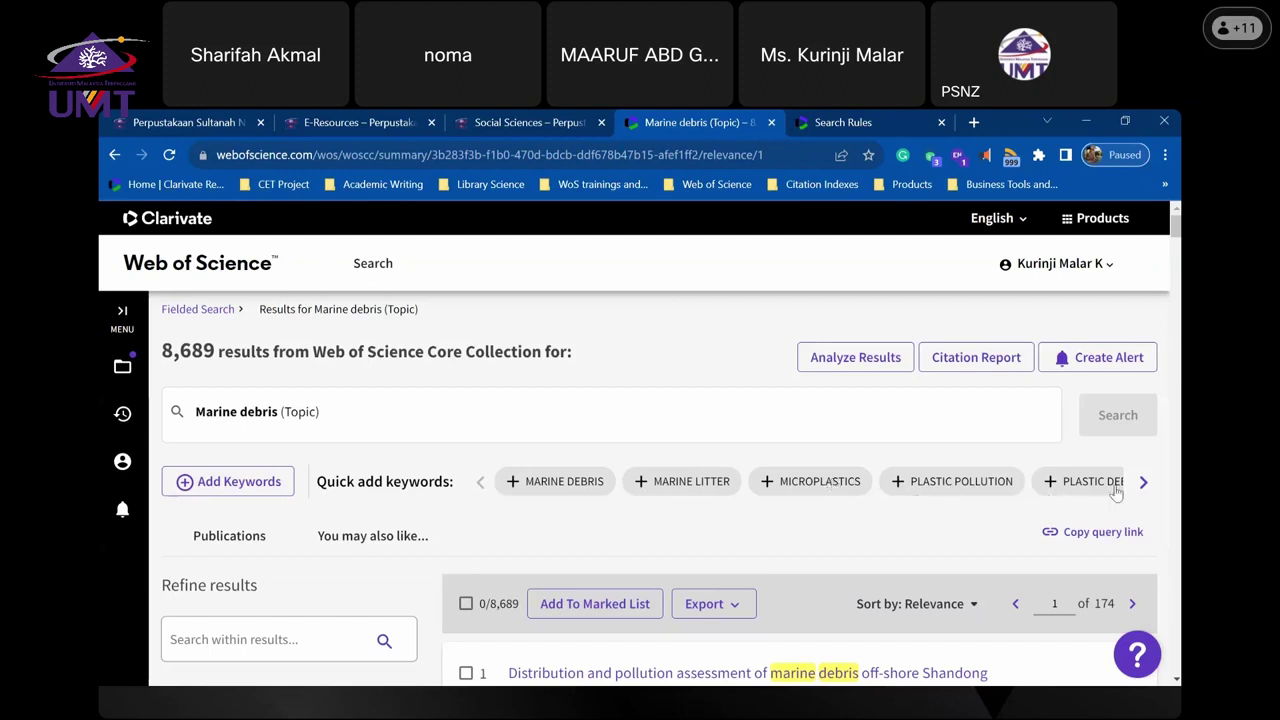
- Browse further along the quick add keyword suggestions for the Marine debris search
{"action": "left_click", "coordinate": [1145, 483]}
{"action": "left_click", "coordinate": [1145, 483]}
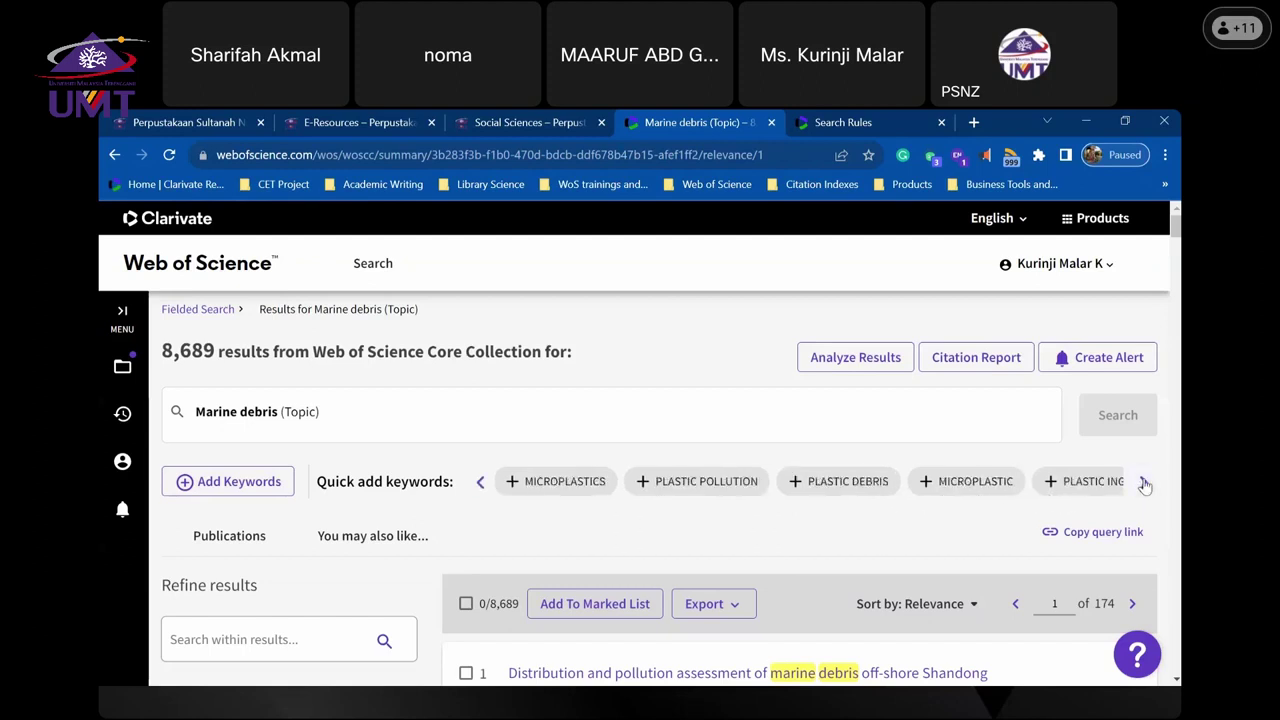
{"action": "left_click", "coordinate": [1145, 483]}
{"action": "left_click", "coordinate": [1145, 483]}
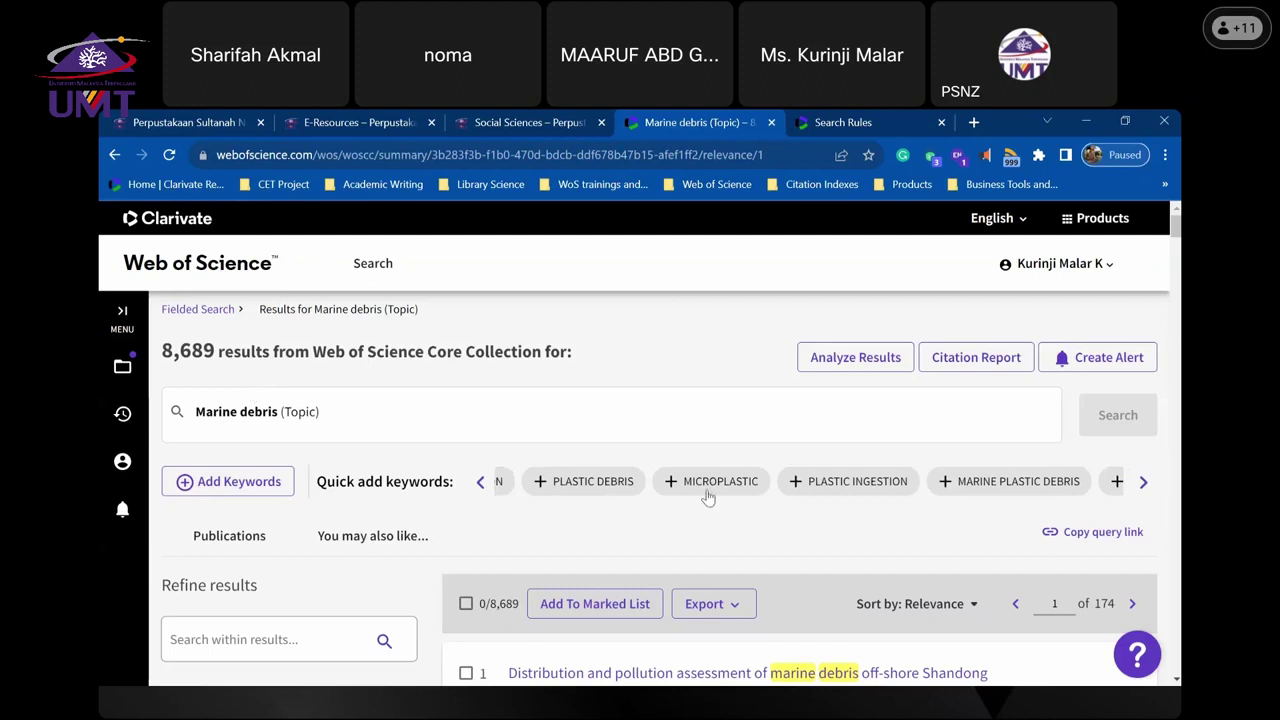
- Try the keyword "poll" as an added keyword for the Marine debris search, and clear the entry
{"action": "left_click", "coordinate": [185, 482]}
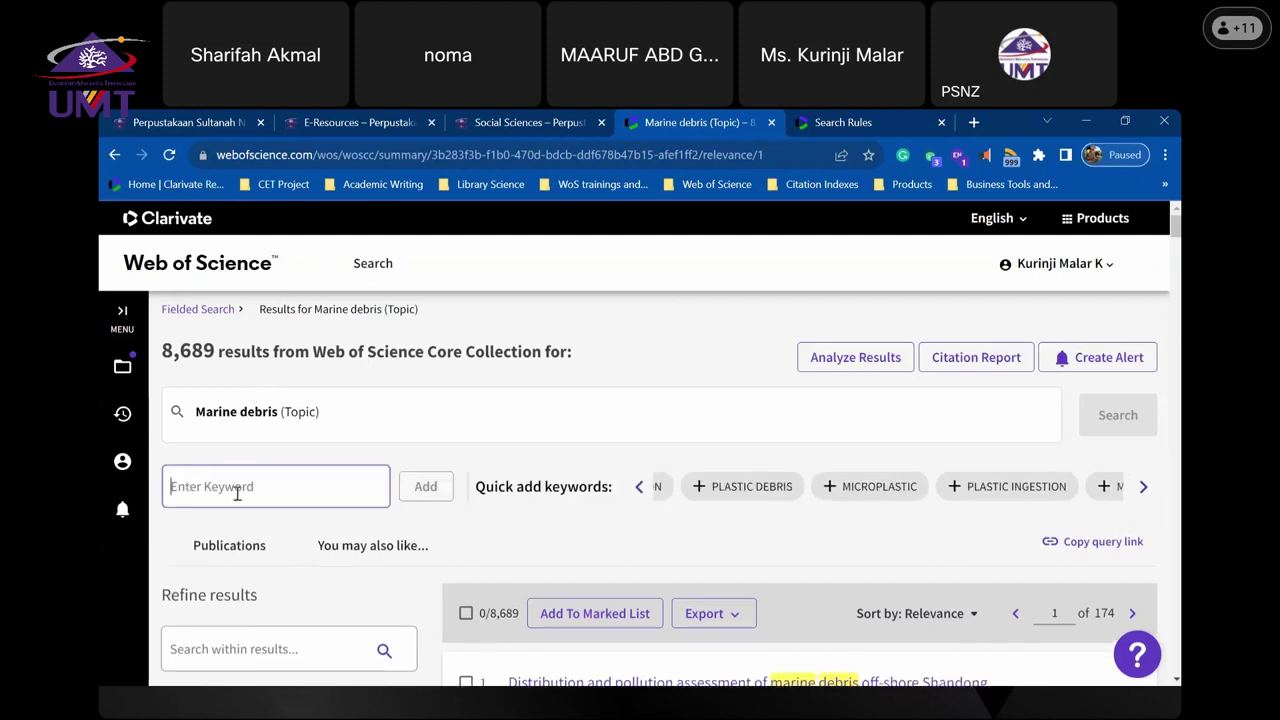
{"action": "type", "text": "poll"}
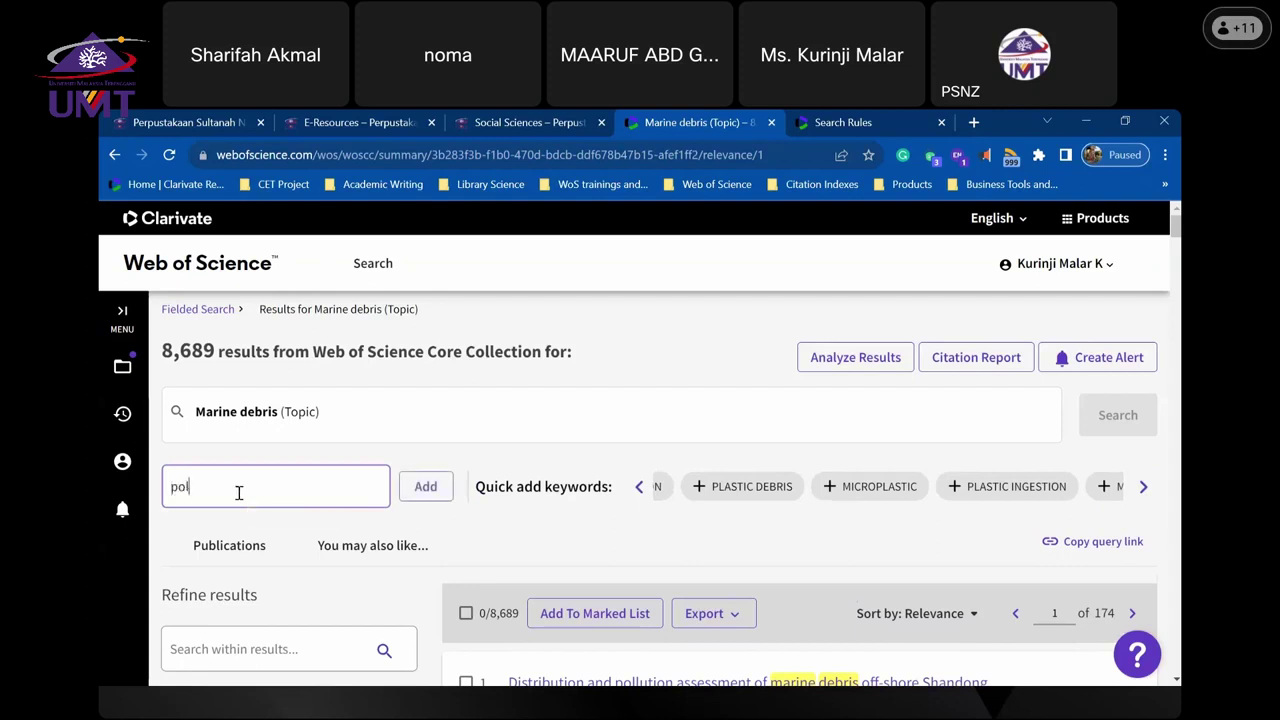
{"action": "key", "text": "BackSpace"}
{"action": "key", "text": "BackSpace"}
{"action": "key", "text": "BackSpace"}
{"action": "key", "text": "BackSpace"}
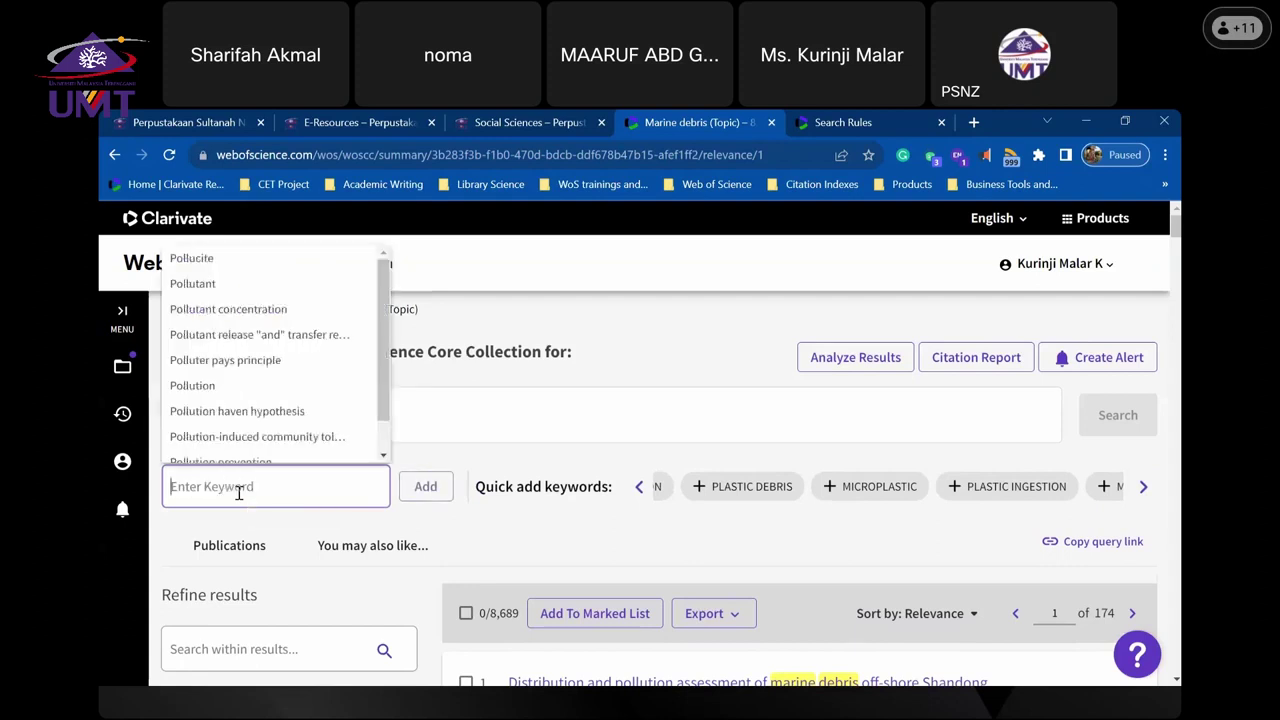
- Look up the keyword suggestions for "marine poll" and clear the entry without adding a keyword
{"action": "type", "text": "ma"}
{"action": "key", "text": "BackSpace"}
{"action": "type", "text": "a"}
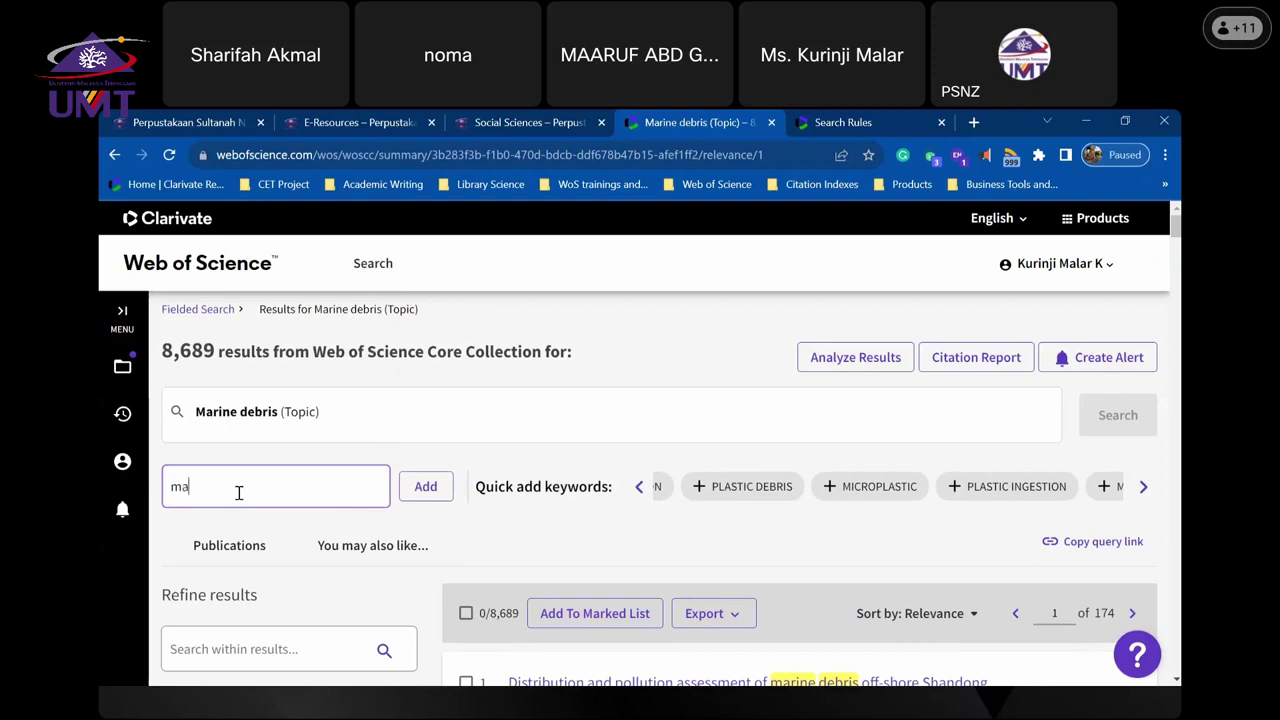
{"action": "type", "text": "rine poll"}
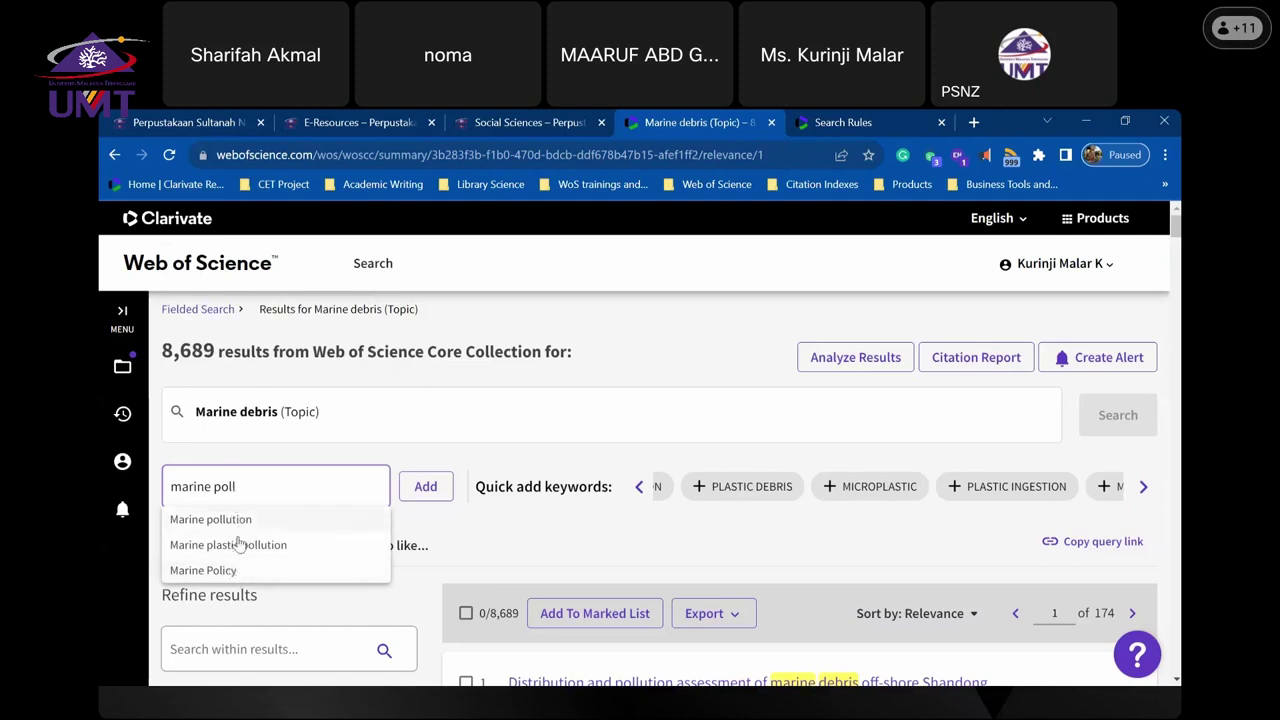
{"action": "left_click", "coordinate": [535, 533]}
{"action": "triple_click", "coordinate": [260, 490]}
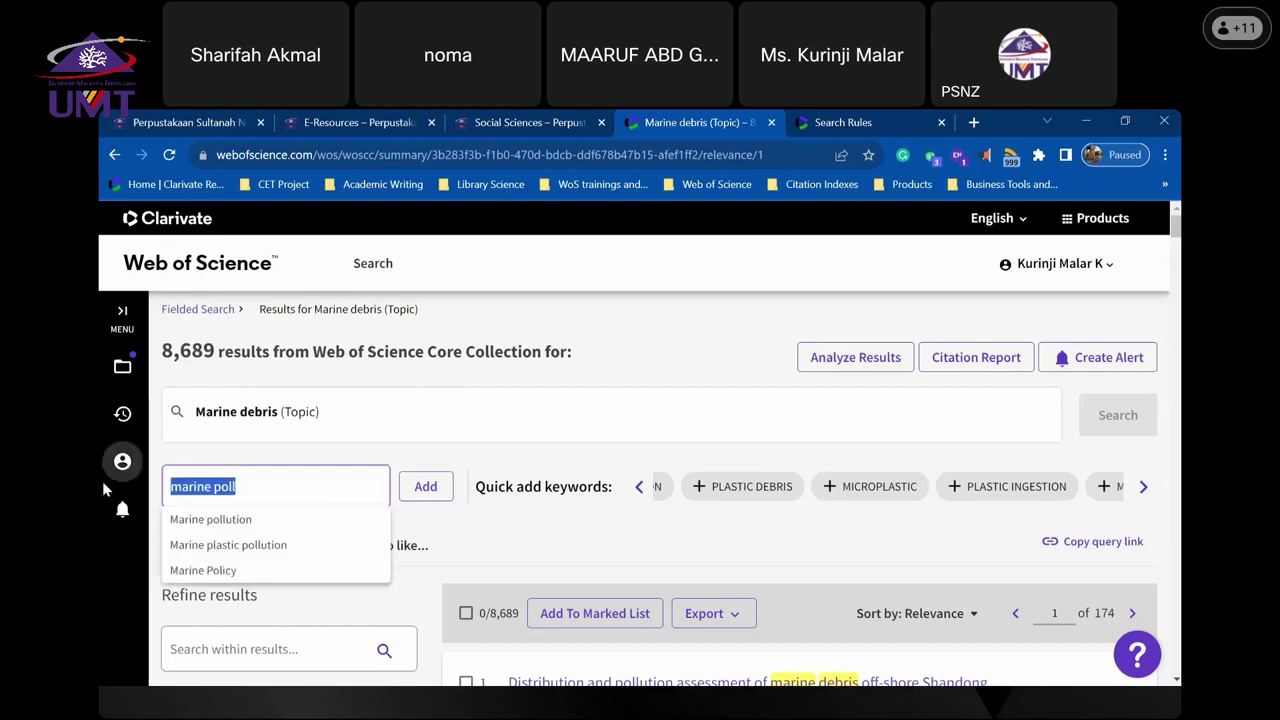
{"action": "key", "text": "BackSpace"}
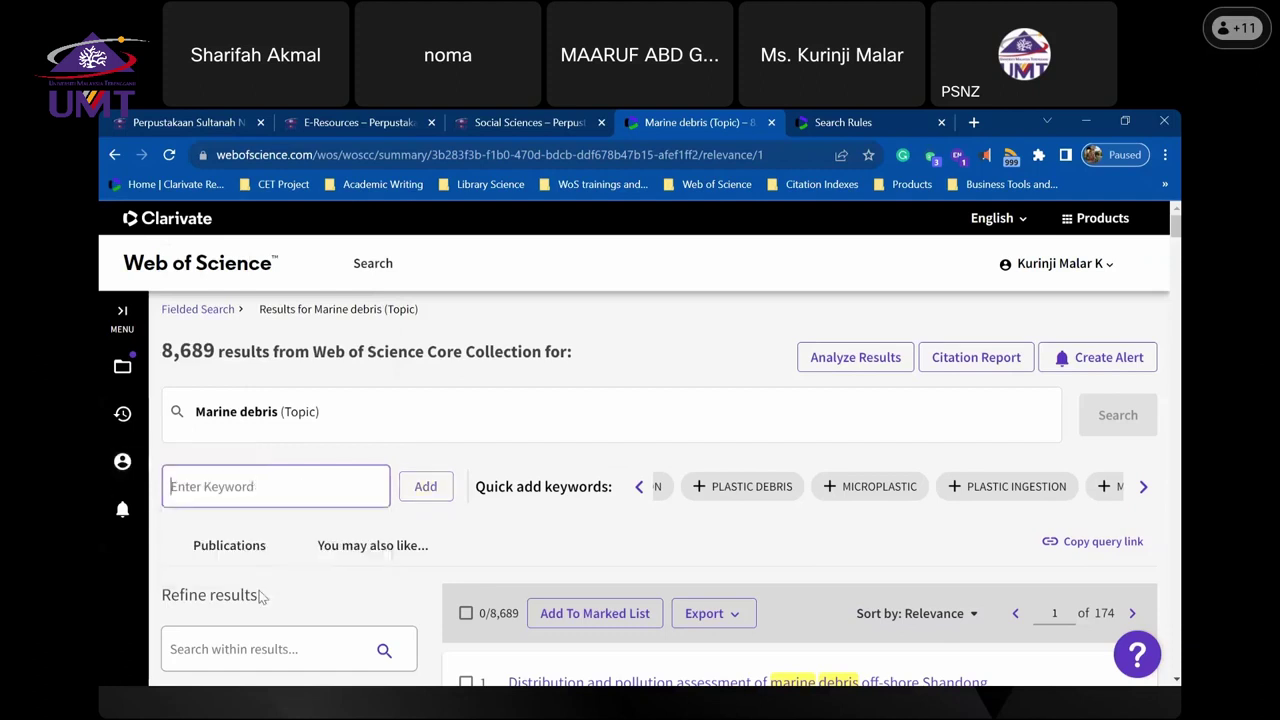
{"action": "left_click", "coordinate": [522, 536]}
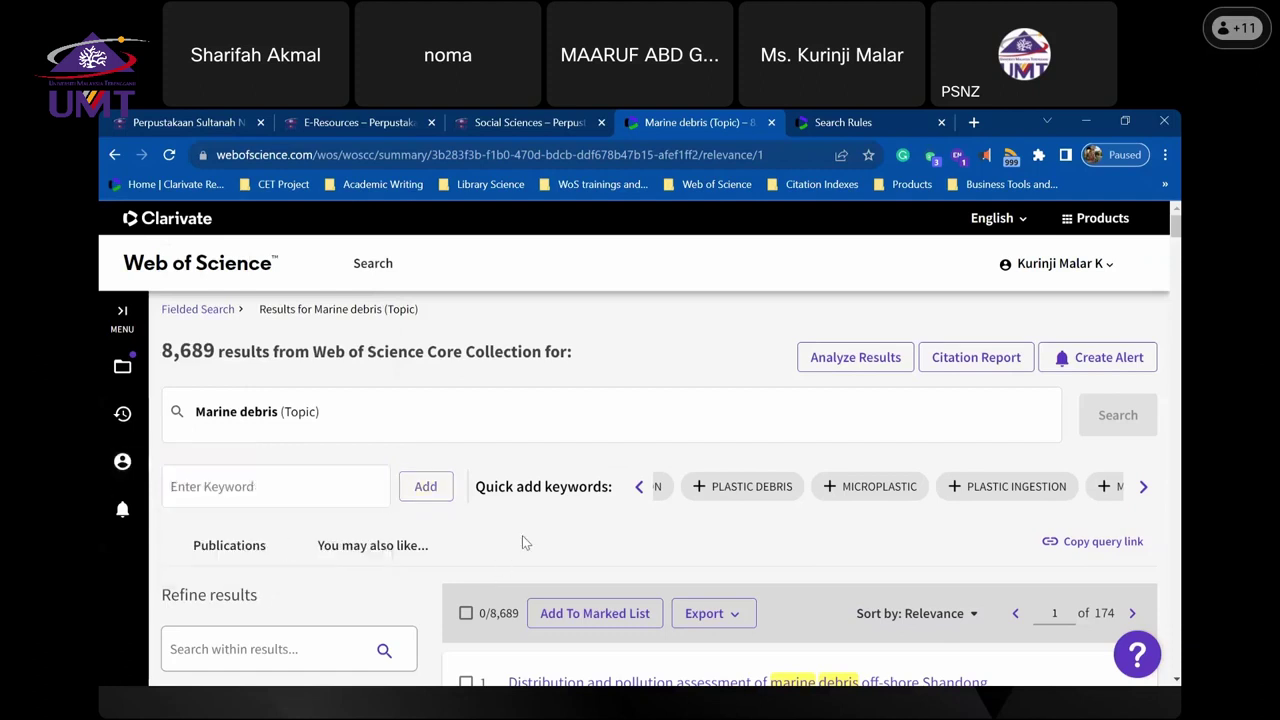
- Add the suggested keyword Microplastic to the Marine debris search as MUST INCLUDE and rerun the search
{"action": "left_click", "coordinate": [639, 488]}
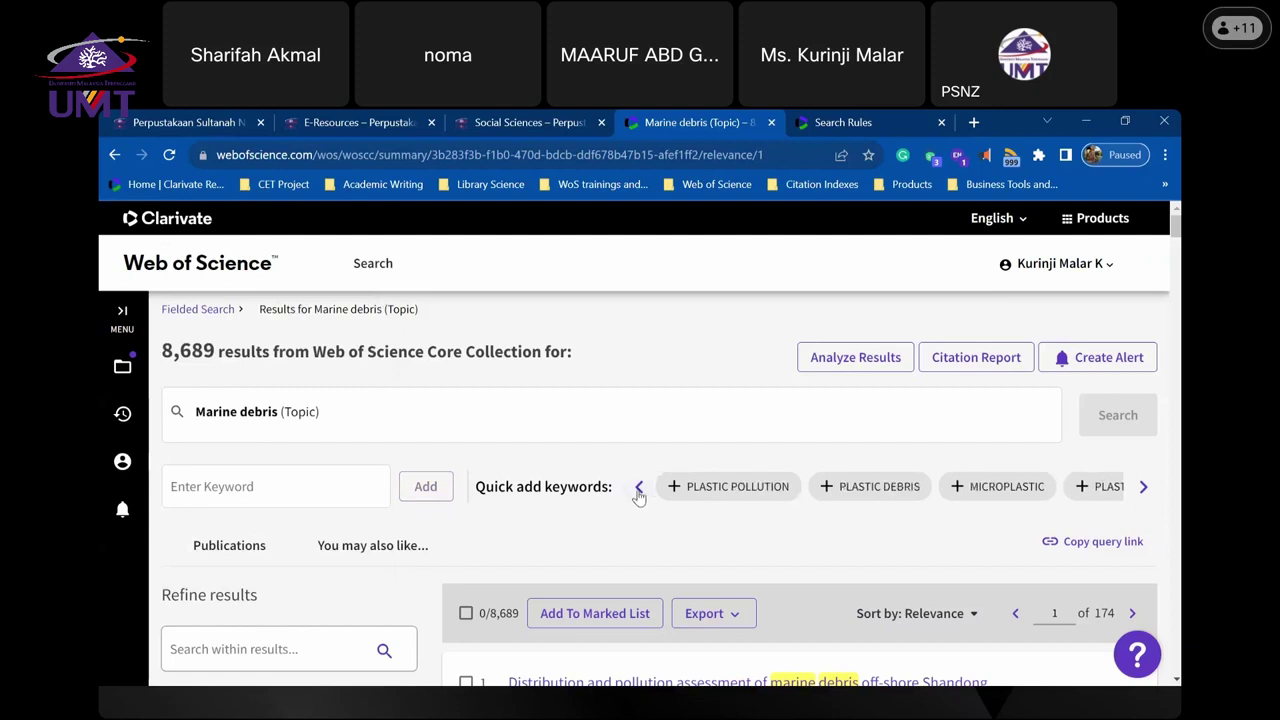
{"action": "left_click", "coordinate": [1018, 498]}
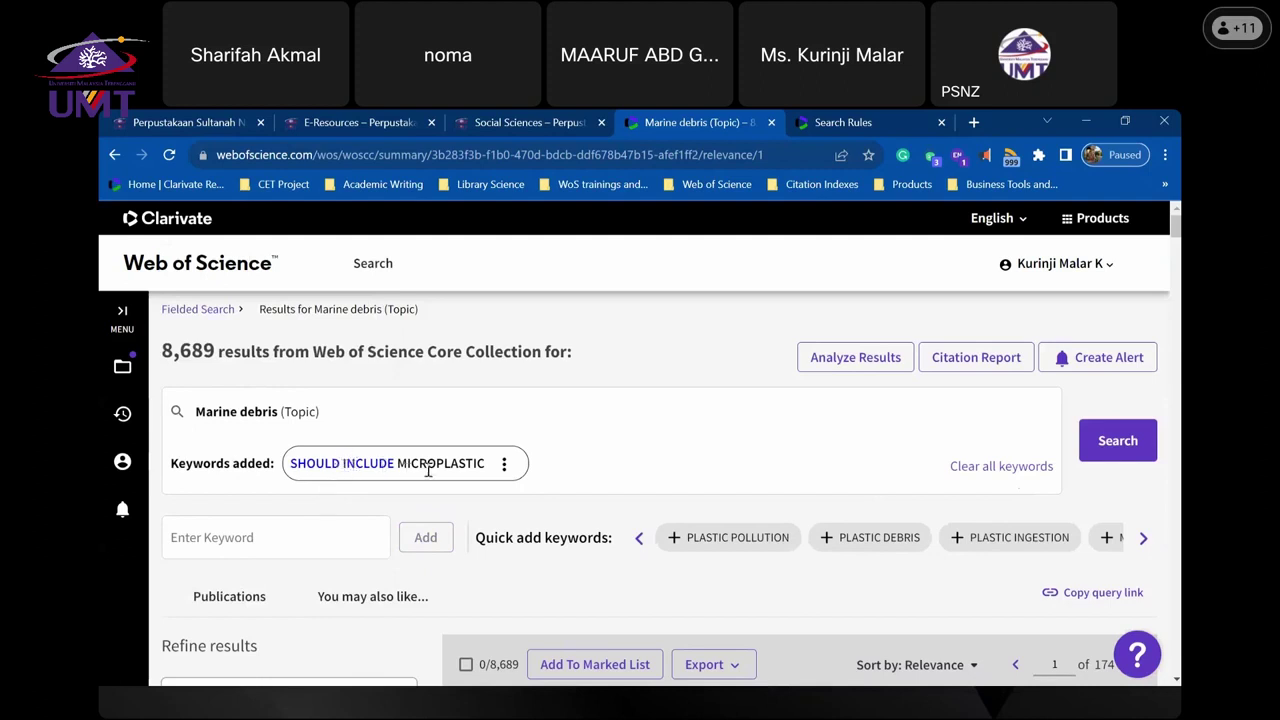
{"action": "left_click", "coordinate": [504, 466]}
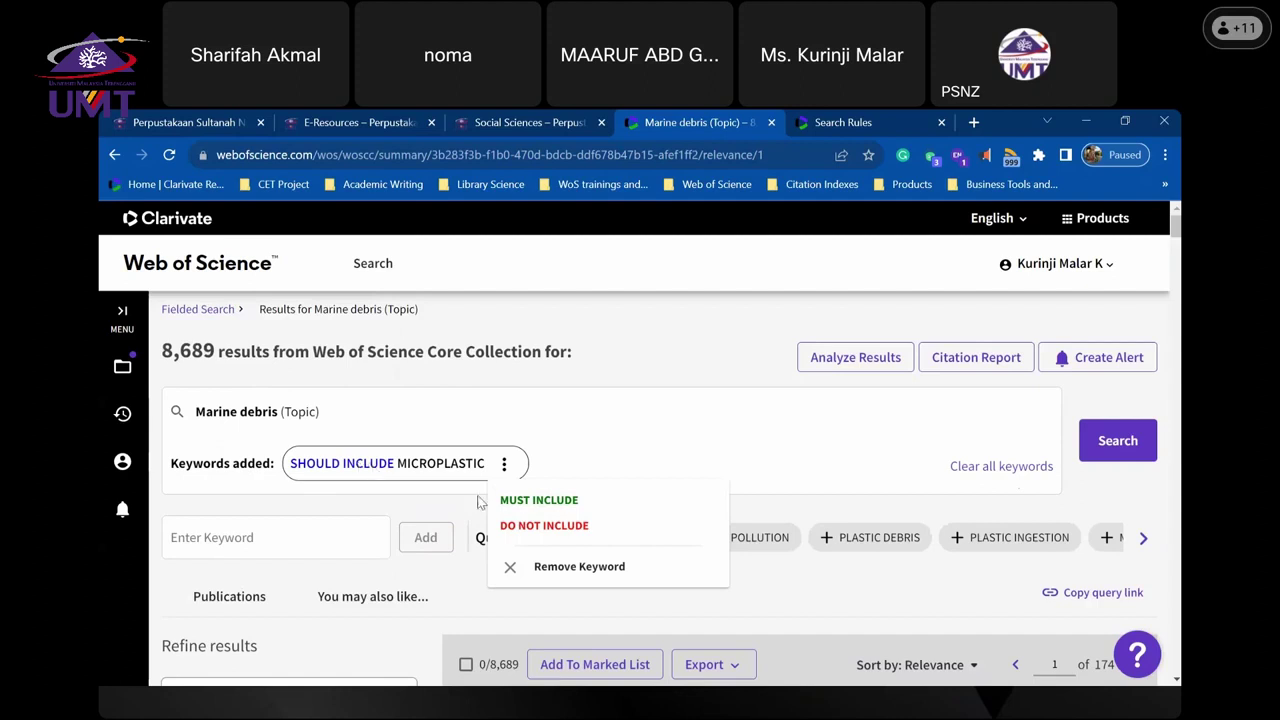
{"action": "left_click", "coordinate": [537, 508]}
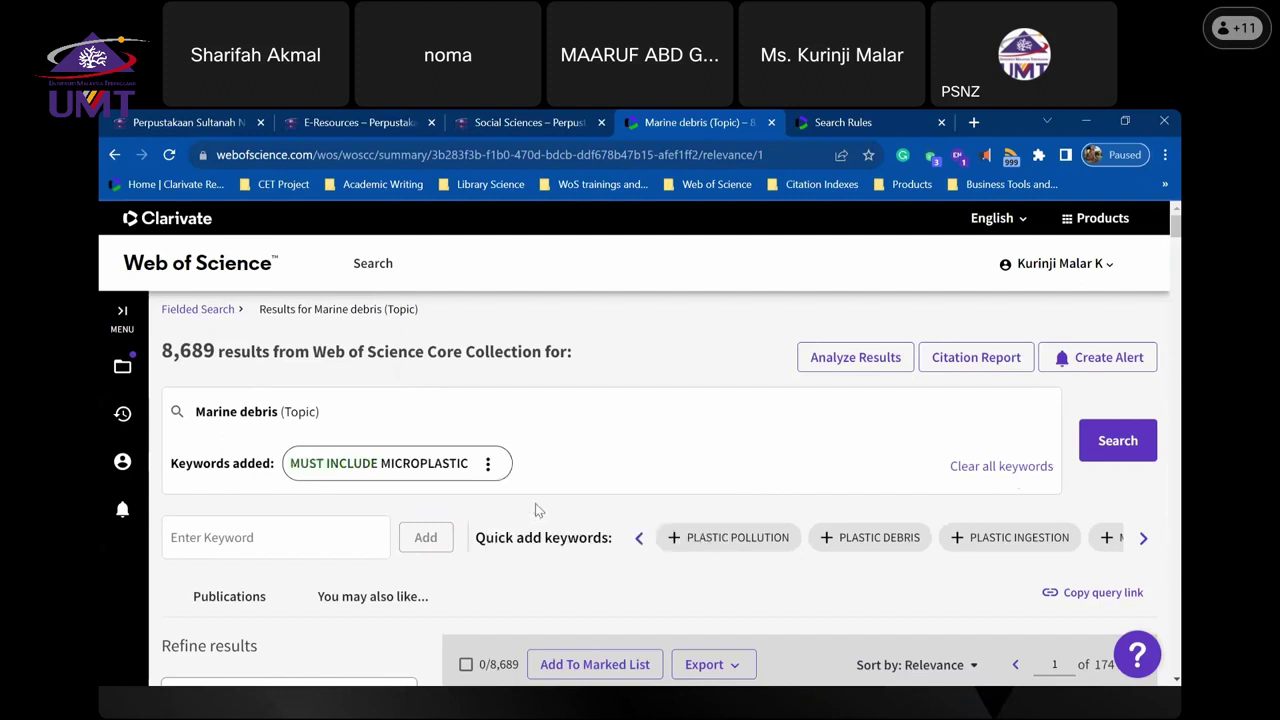
{"action": "left_click", "coordinate": [1118, 441]}
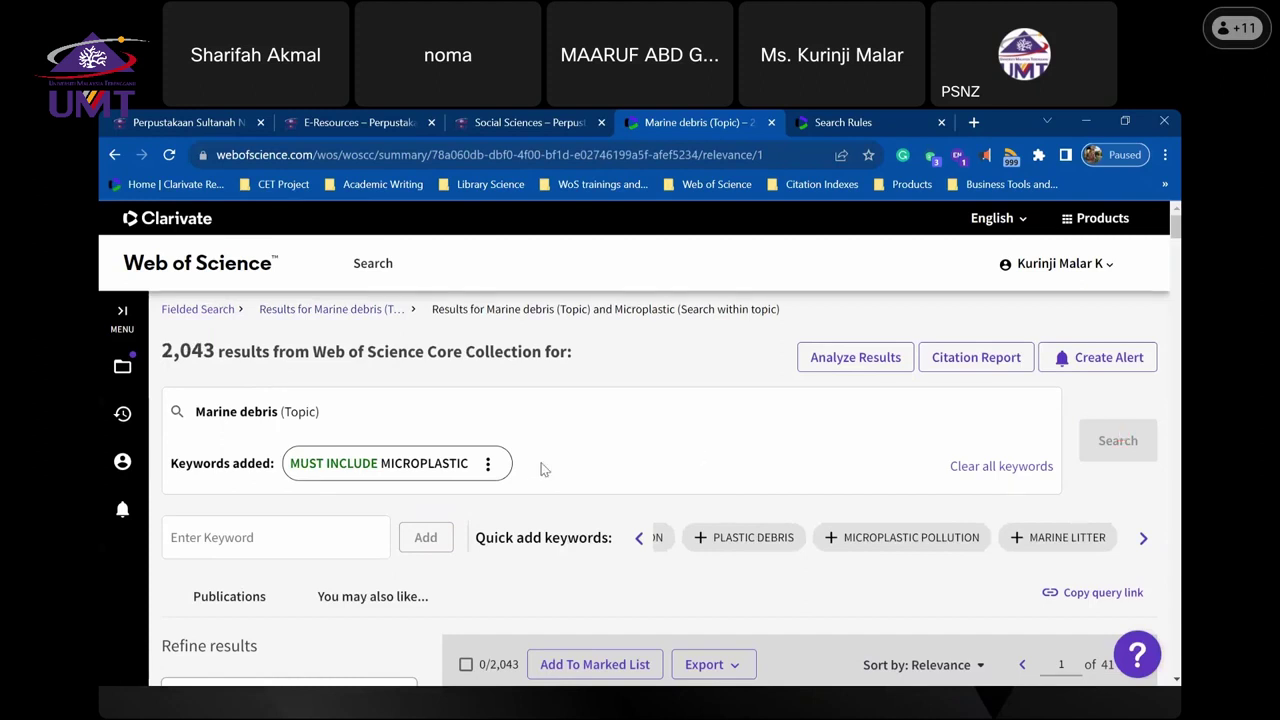
- Look through the Marine debris results that must include Microplastic, along with their refine filters
{"action": "scroll", "coordinate": [540, 466], "scroll_direction": "down", "scroll_amount": 3}
{"action": "scroll", "coordinate": [243, 371], "scroll_direction": "up", "scroll_amount": 3}
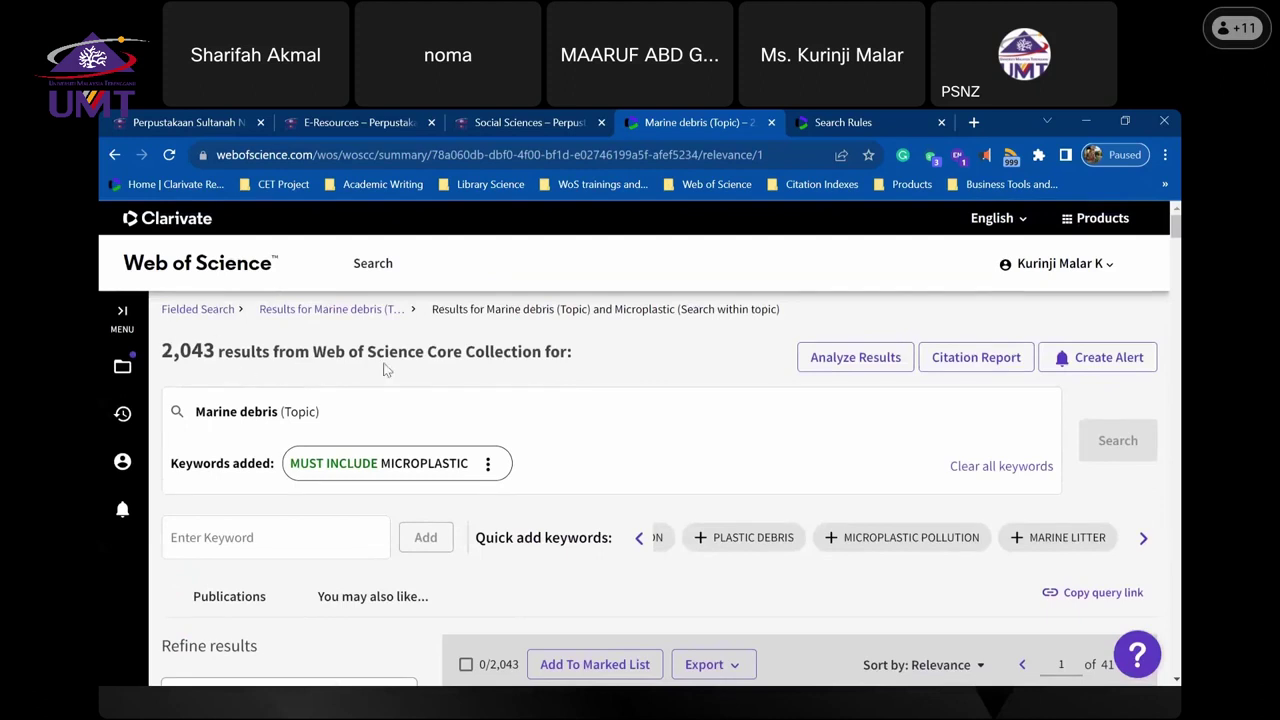
{"action": "scroll", "coordinate": [552, 378], "scroll_direction": "down", "scroll_amount": 2}
{"action": "scroll", "coordinate": [608, 455], "scroll_direction": "down", "scroll_amount": 4}
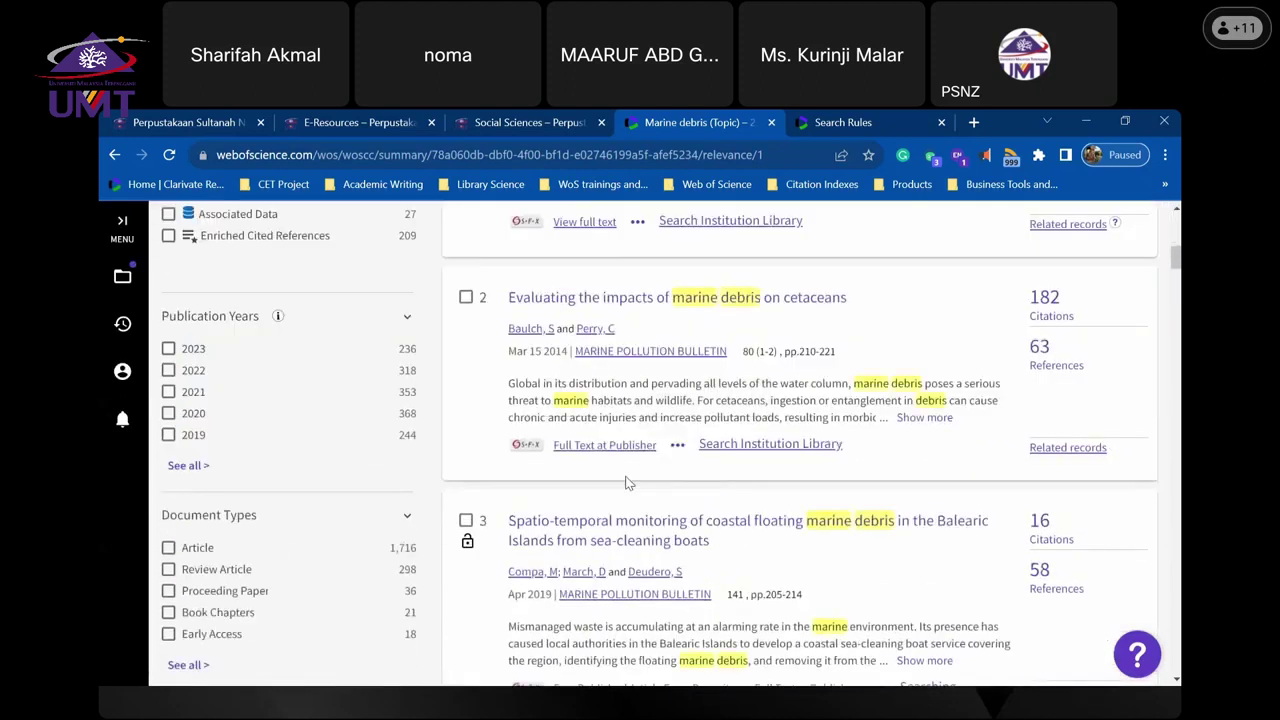
{"action": "scroll", "coordinate": [628, 483], "scroll_direction": "up", "scroll_amount": 6}
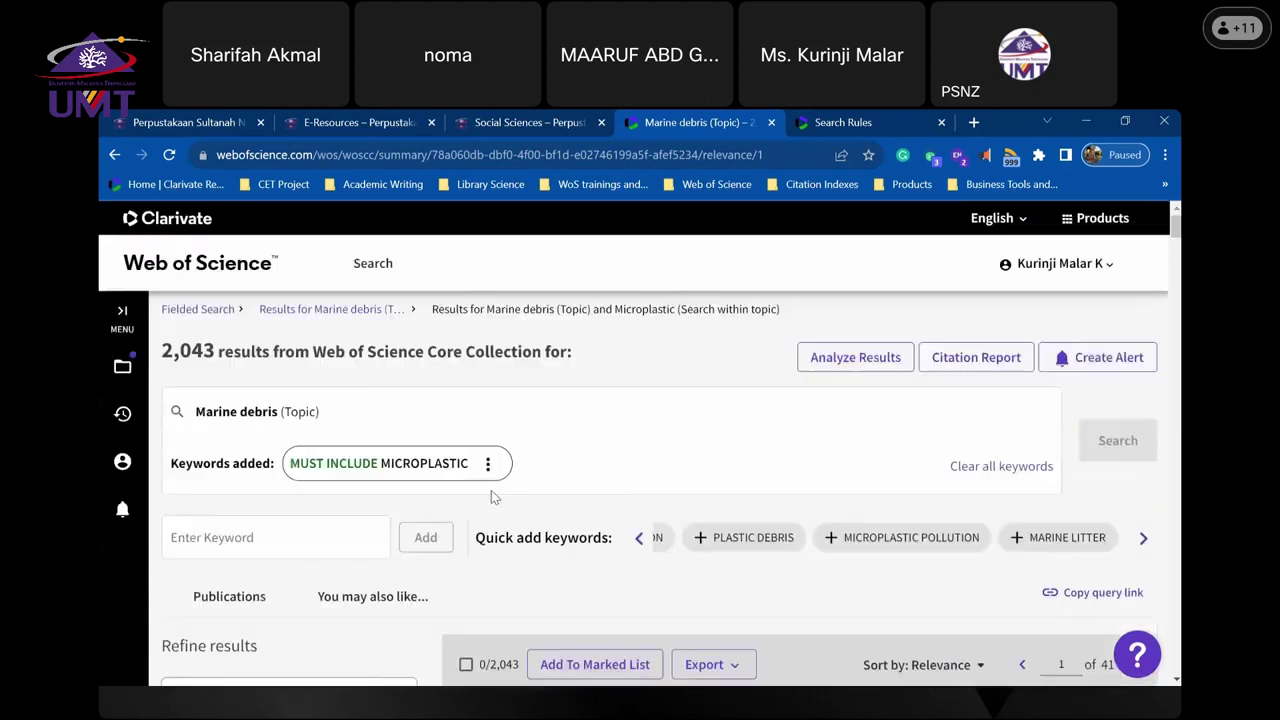
{"action": "scroll", "coordinate": [346, 531], "scroll_direction": "down", "scroll_amount": 4}
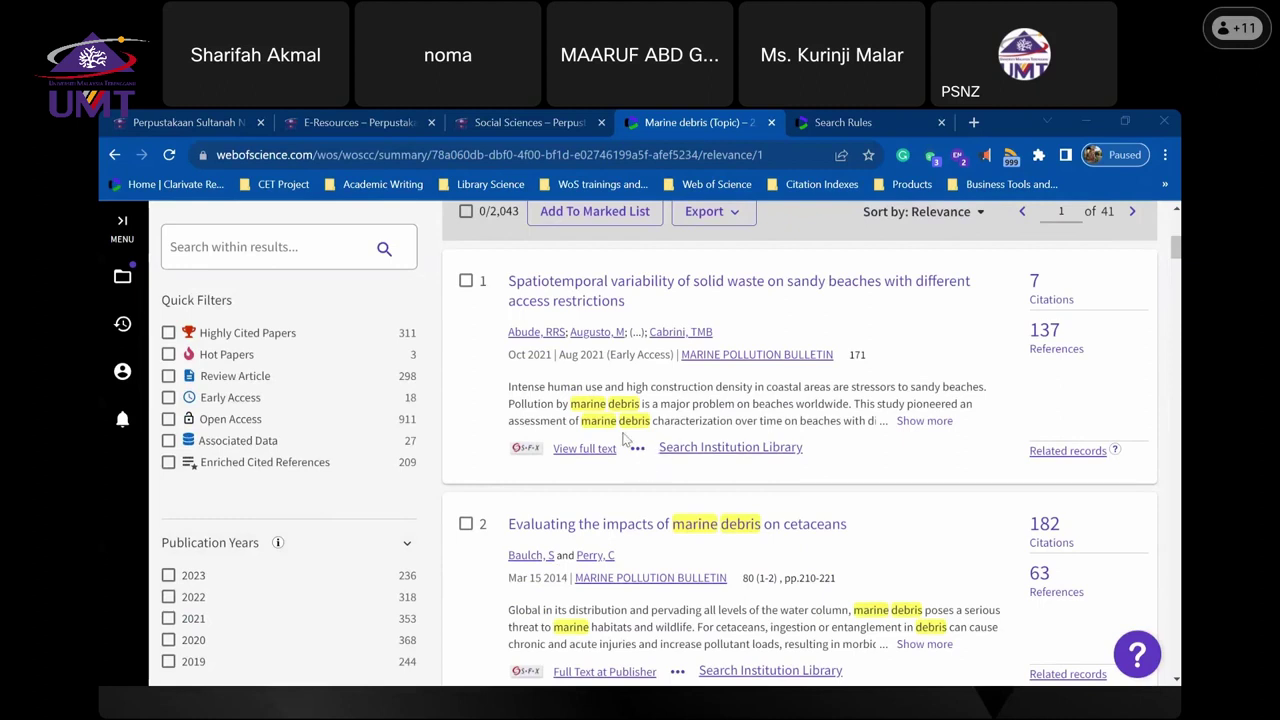
{"action": "scroll", "coordinate": [620, 430], "scroll_direction": "up", "scroll_amount": 5}
{"action": "scroll", "coordinate": [362, 508], "scroll_direction": "down", "scroll_amount": 2}
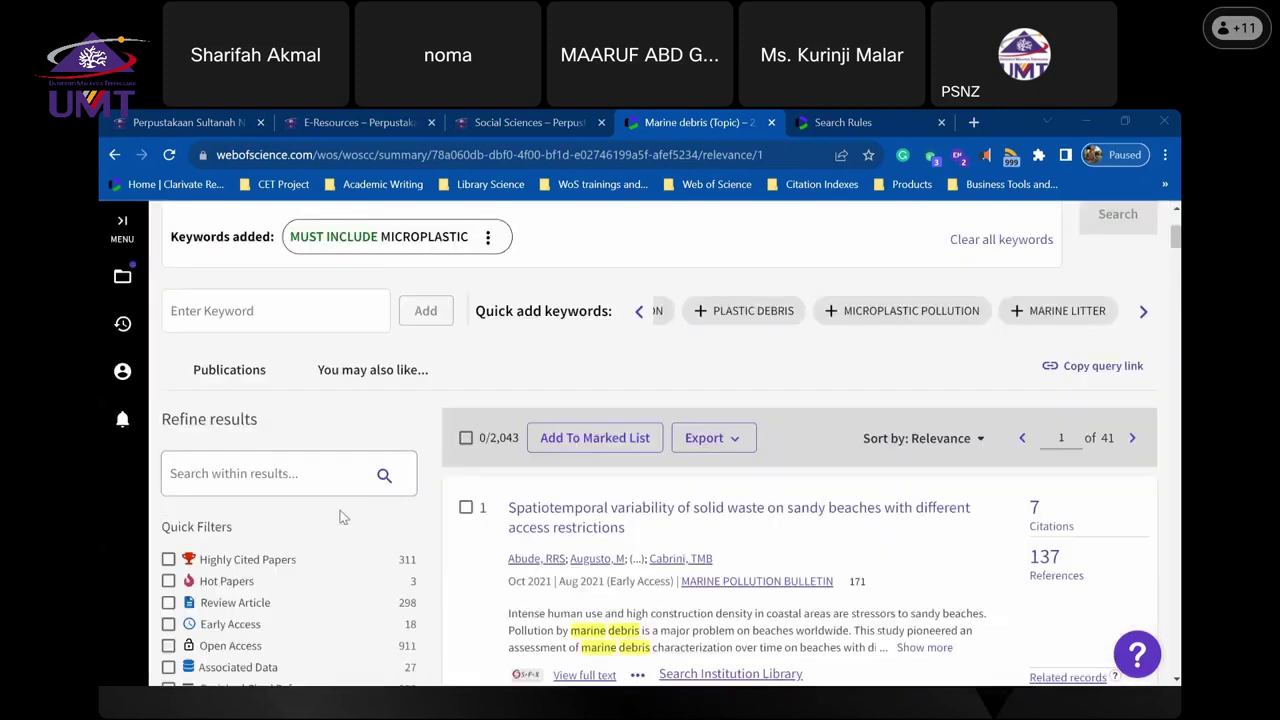
{"action": "scroll", "coordinate": [323, 533], "scroll_direction": "down", "scroll_amount": 2}
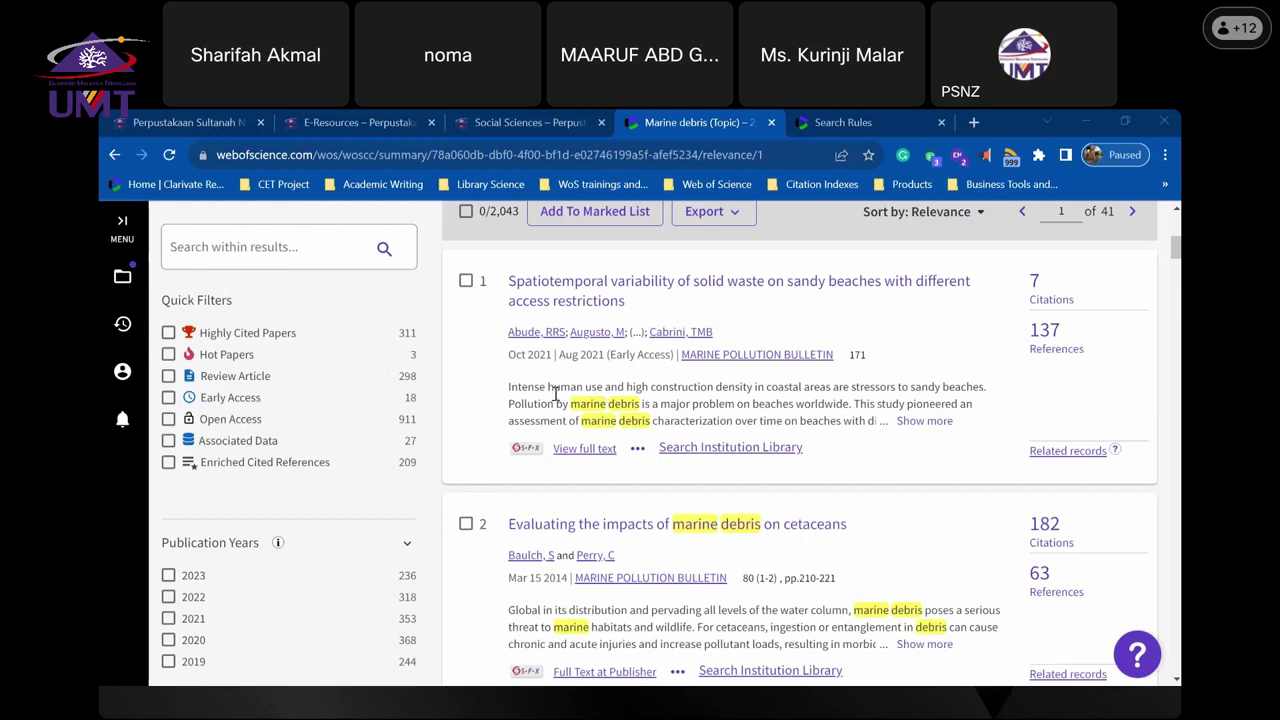
{"action": "scroll", "coordinate": [558, 388], "scroll_direction": "up", "scroll_amount": 5}
{"action": "scroll", "coordinate": [424, 368], "scroll_direction": "down", "scroll_amount": 5}
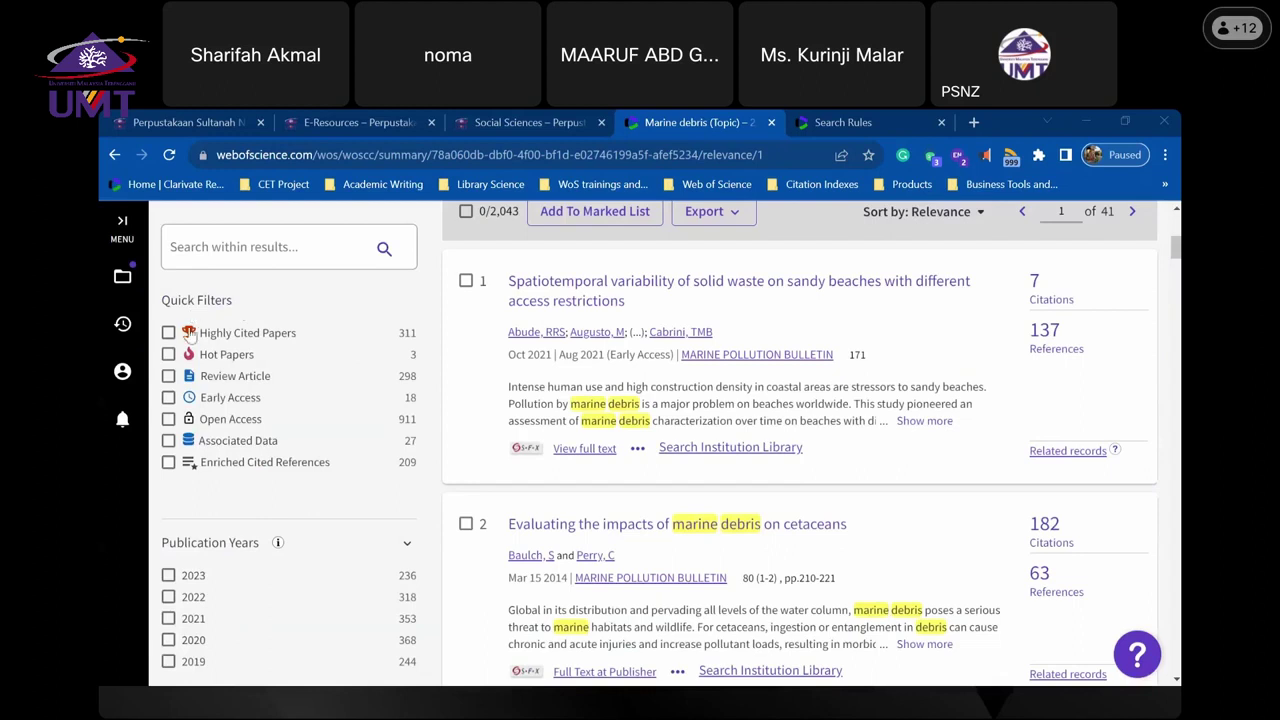
- Refine the results with the Highly Cited Papers and Hot Papers quick filters
{"action": "left_click", "coordinate": [169, 333]}
{"action": "left_click", "coordinate": [169, 333]}
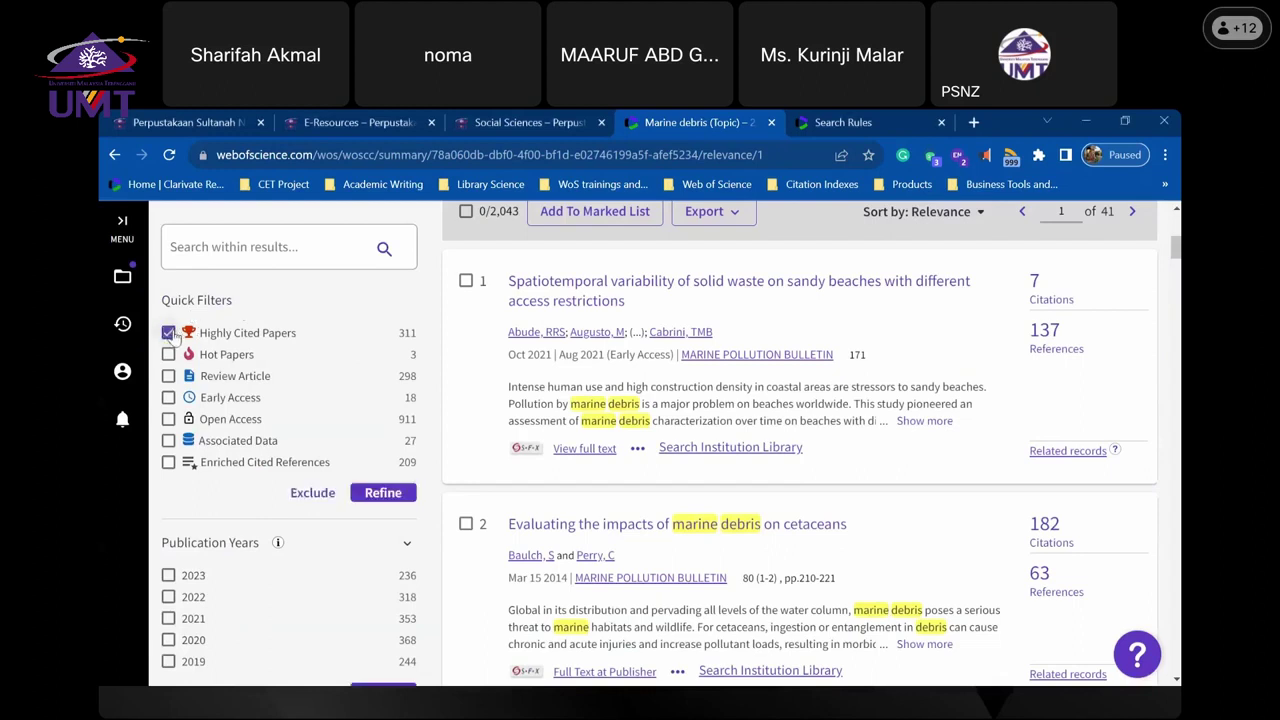
{"action": "left_click", "coordinate": [169, 355]}
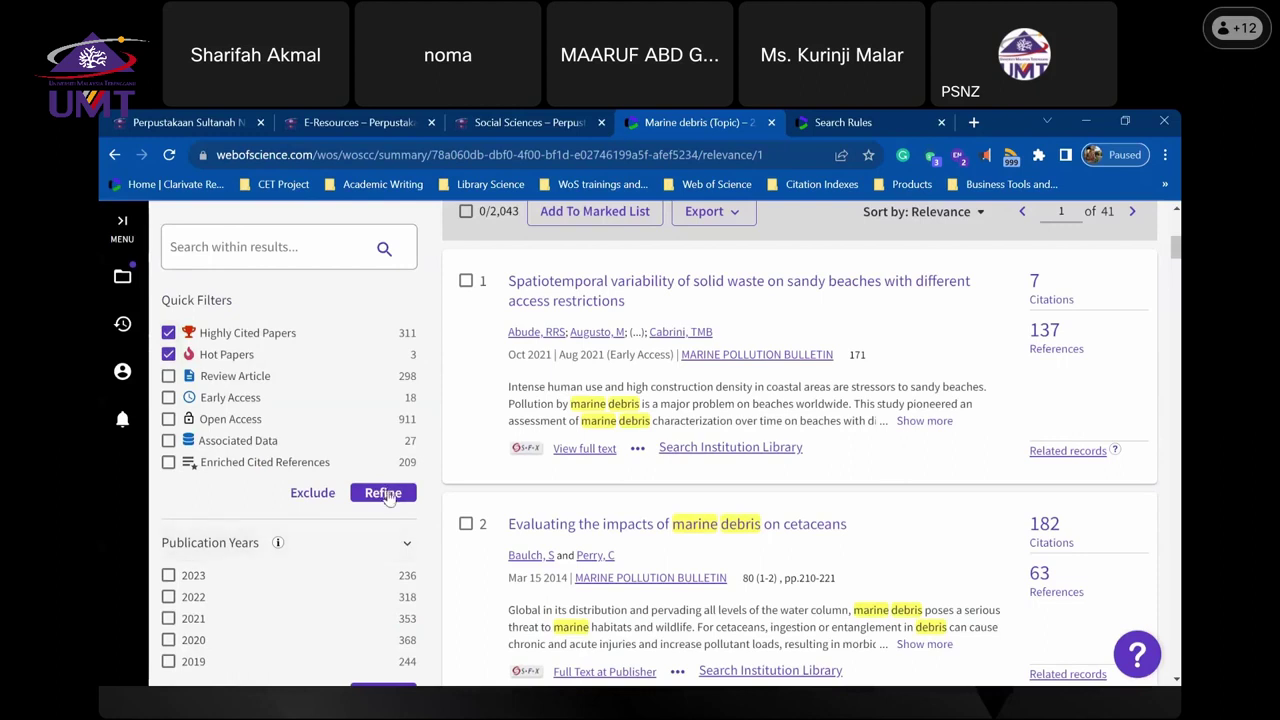
{"action": "left_click", "coordinate": [386, 494]}
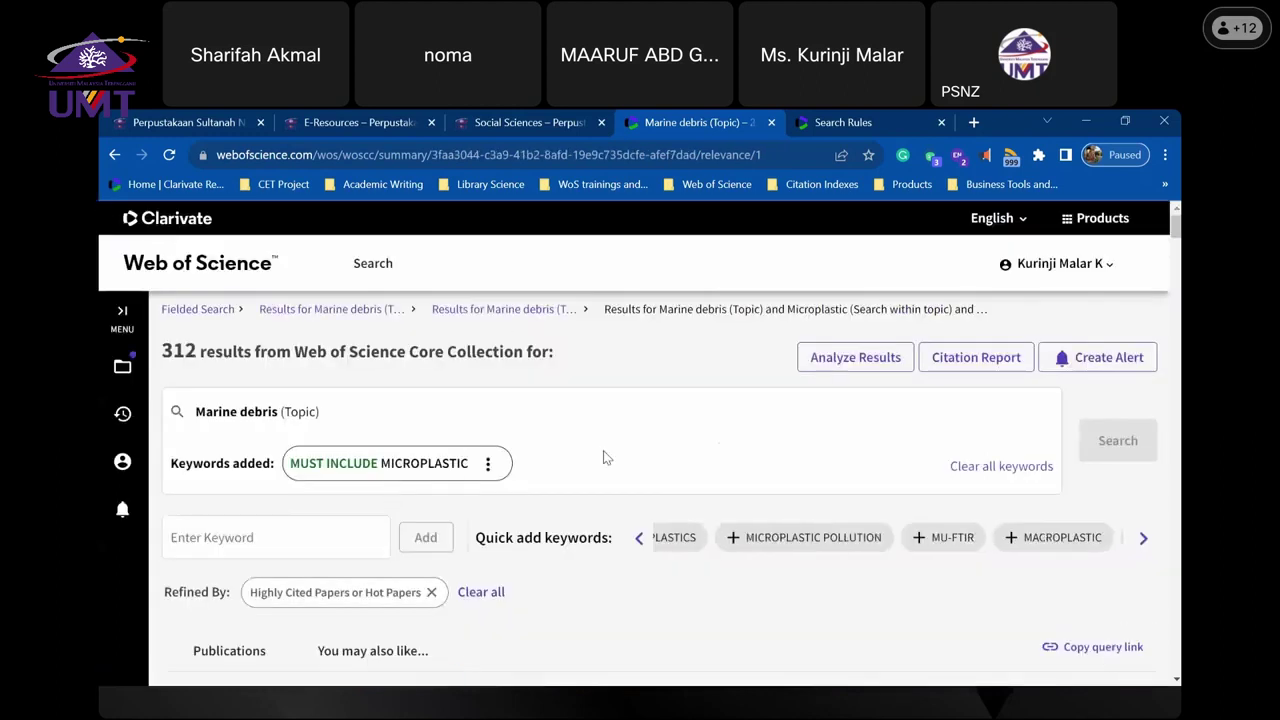
- Read the highly cited paper details for the first result, "Plastics in the Marine Environment", and close them
{"action": "scroll", "coordinate": [603, 450], "scroll_direction": "down", "scroll_amount": 2}
{"action": "scroll", "coordinate": [604, 456], "scroll_direction": "down", "scroll_amount": 4}
{"action": "scroll", "coordinate": [603, 450], "scroll_direction": "up", "scroll_amount": 2}
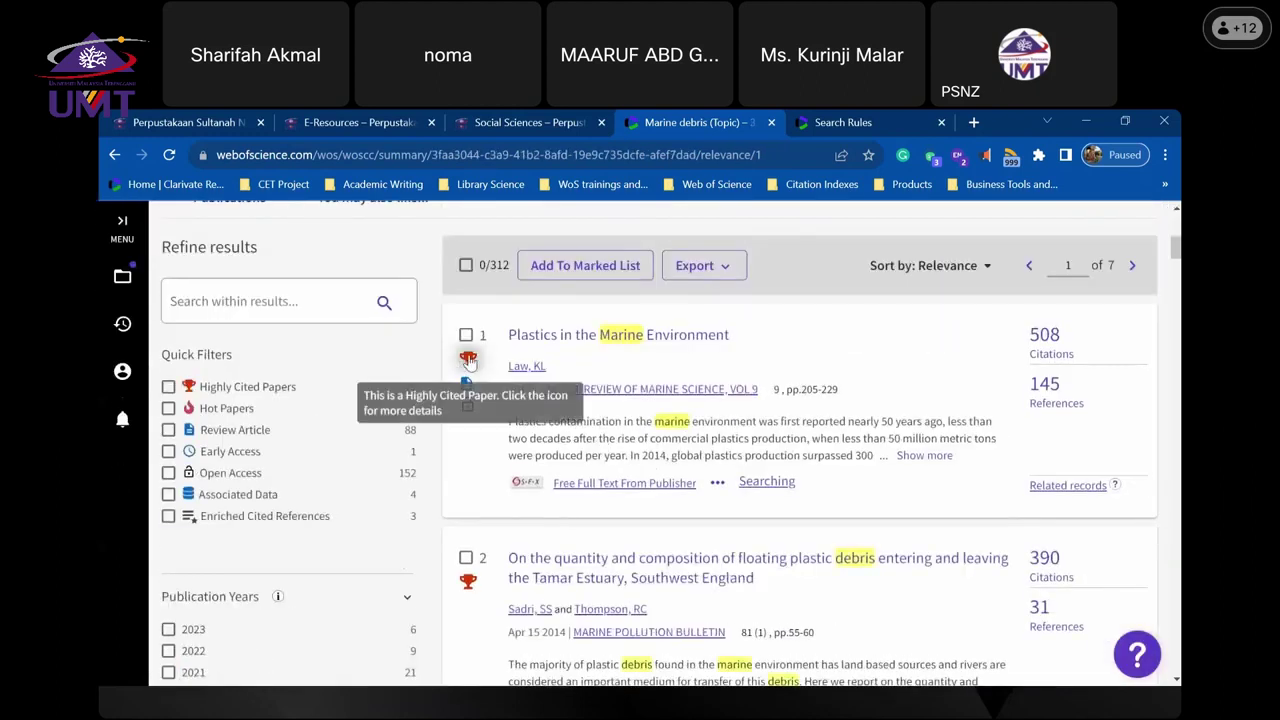
{"action": "left_click", "coordinate": [469, 360]}
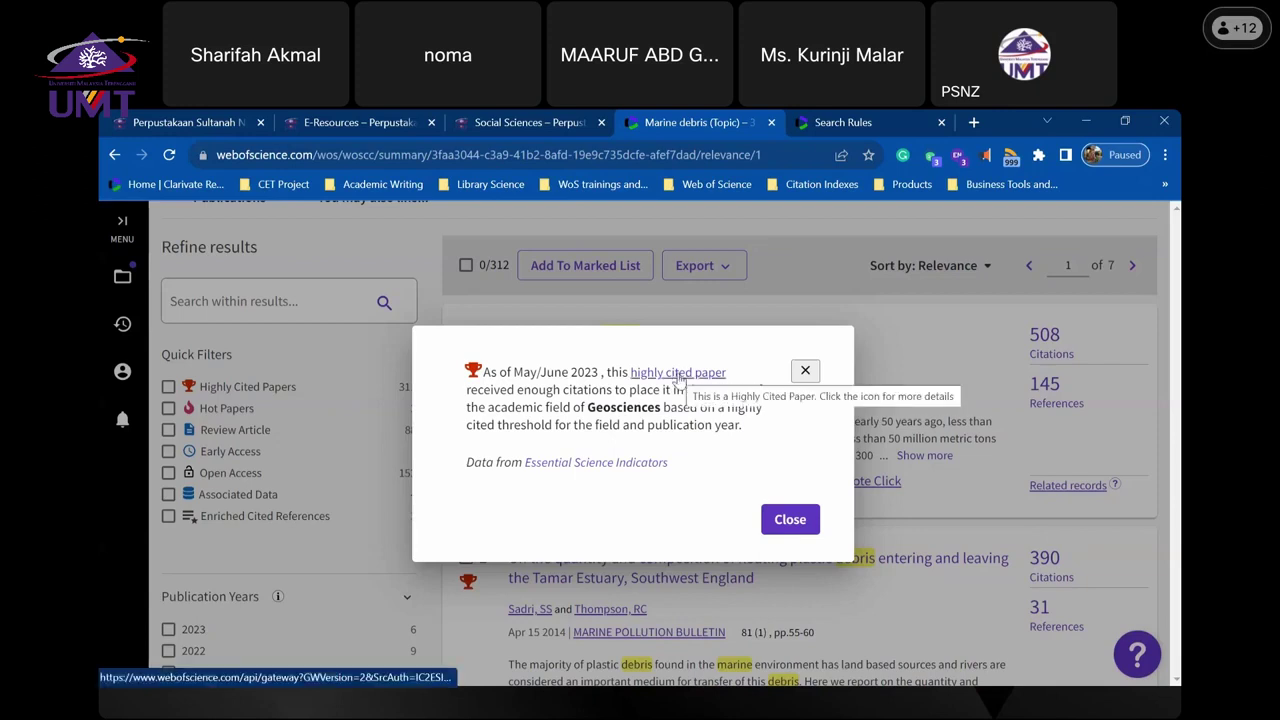
{"action": "left_click_drag", "start_coordinate": [708, 391], "coordinate": [755, 390]}
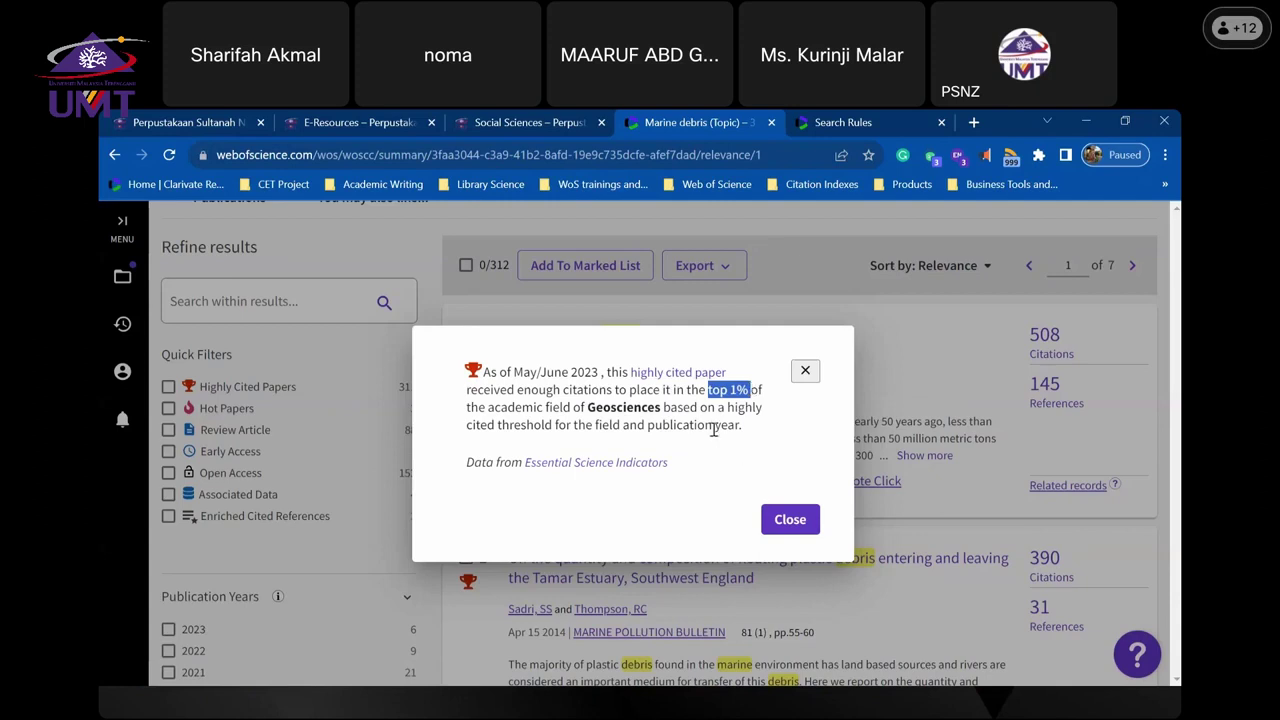
{"action": "left_click", "coordinate": [805, 373]}
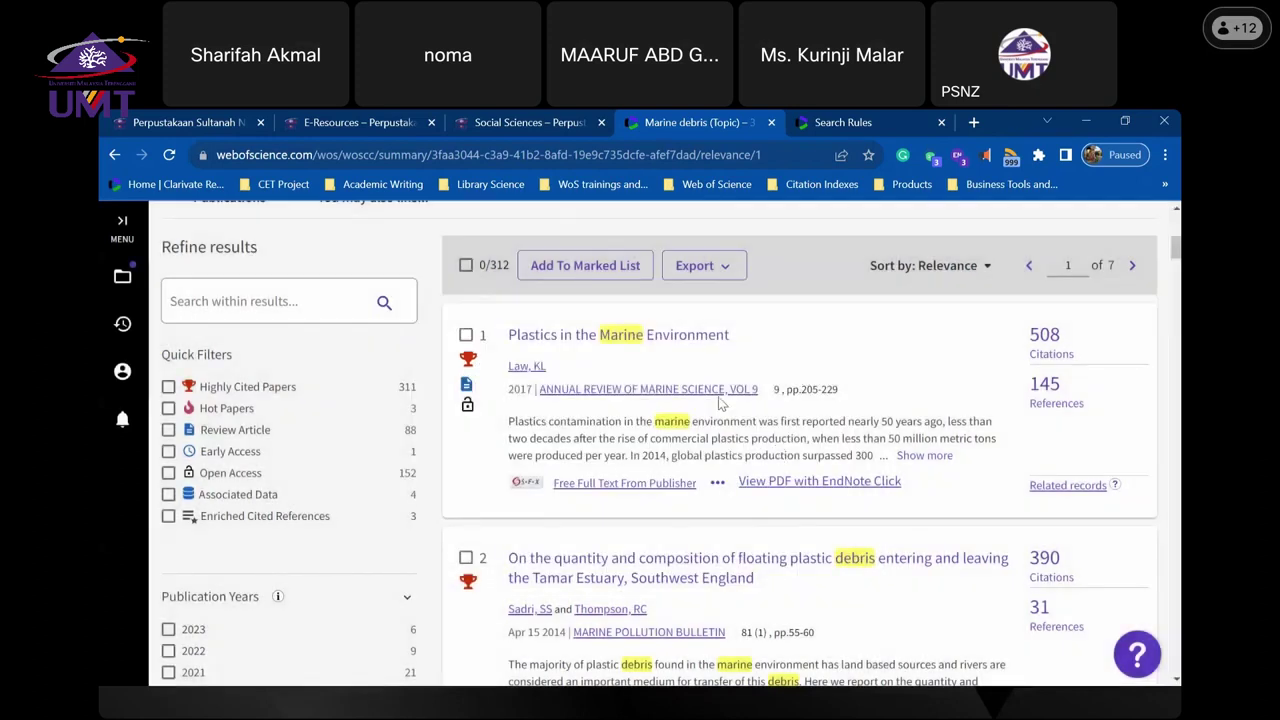
- Remove the combined Highly Cited Papers or Hot Papers filter and refine the results by Hot Papers only
{"action": "scroll", "coordinate": [640, 368], "scroll_direction": "down", "scroll_amount": 3}
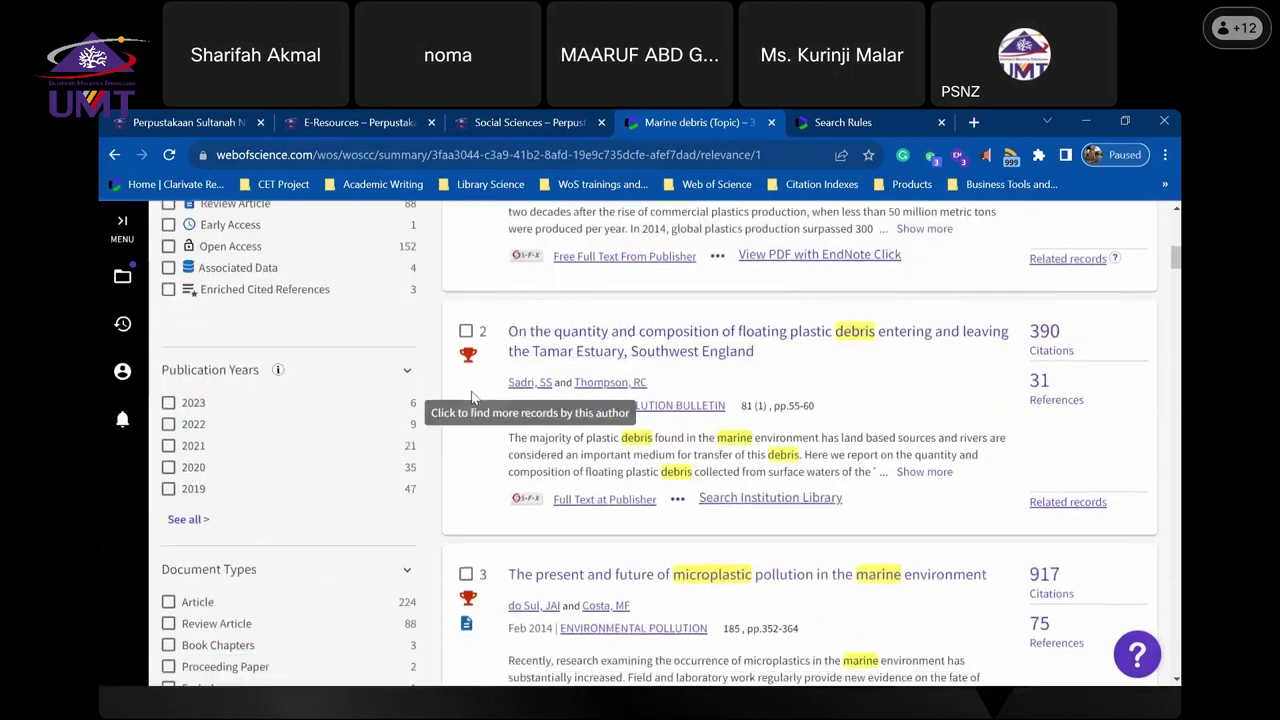
{"action": "scroll", "coordinate": [530, 390], "scroll_direction": "down", "scroll_amount": 5}
{"action": "scroll", "coordinate": [205, 412], "scroll_direction": "up", "scroll_amount": 8}
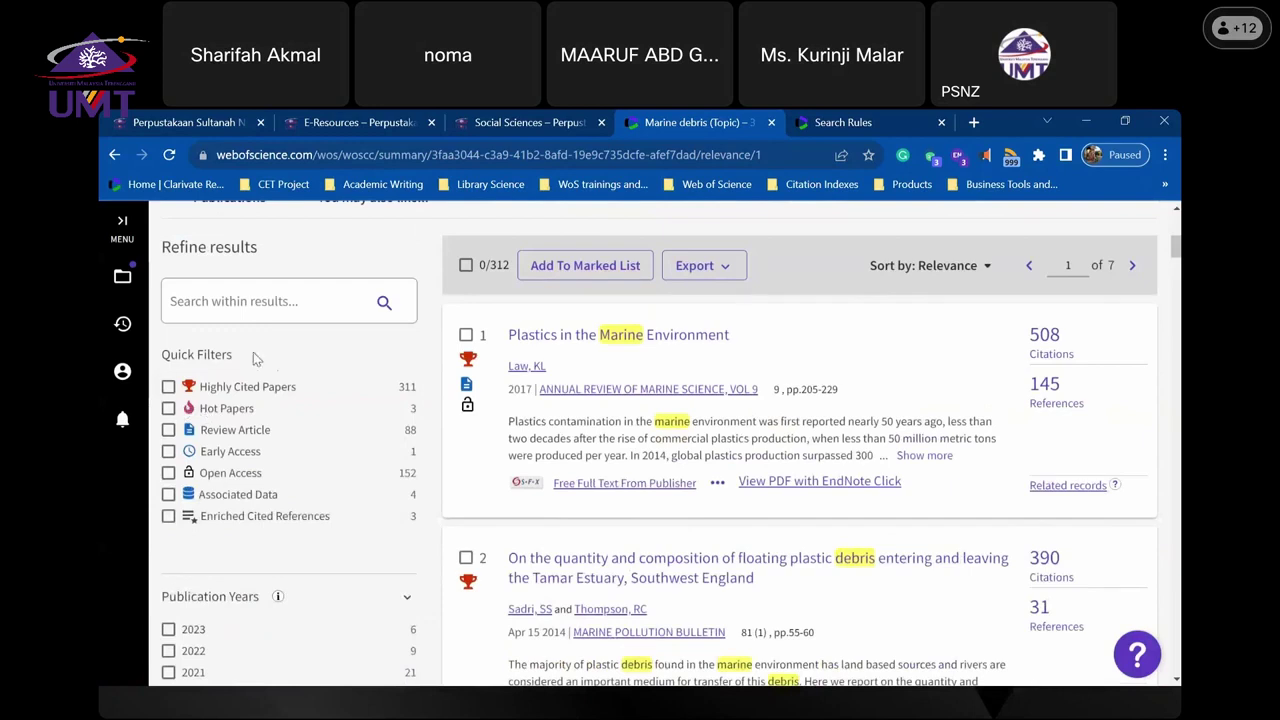
{"action": "scroll", "coordinate": [386, 354], "scroll_direction": "up", "scroll_amount": 5}
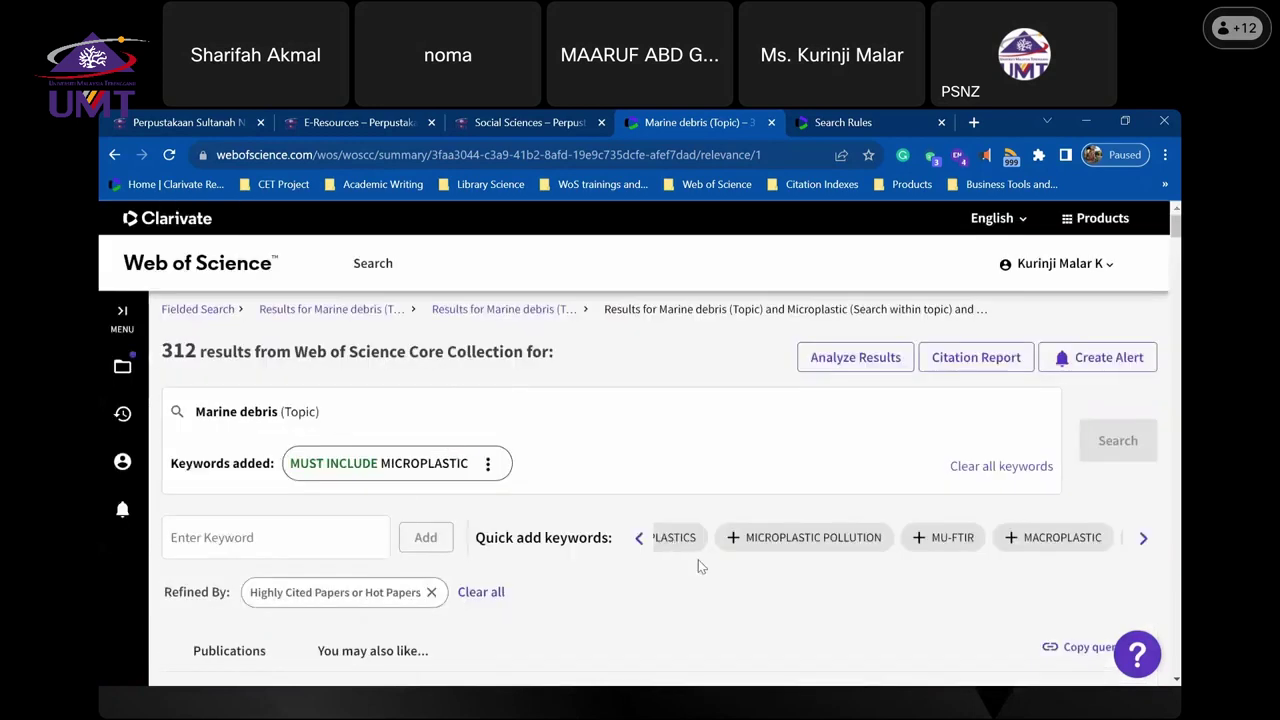
{"action": "scroll", "coordinate": [612, 487], "scroll_direction": "down", "scroll_amount": 3}
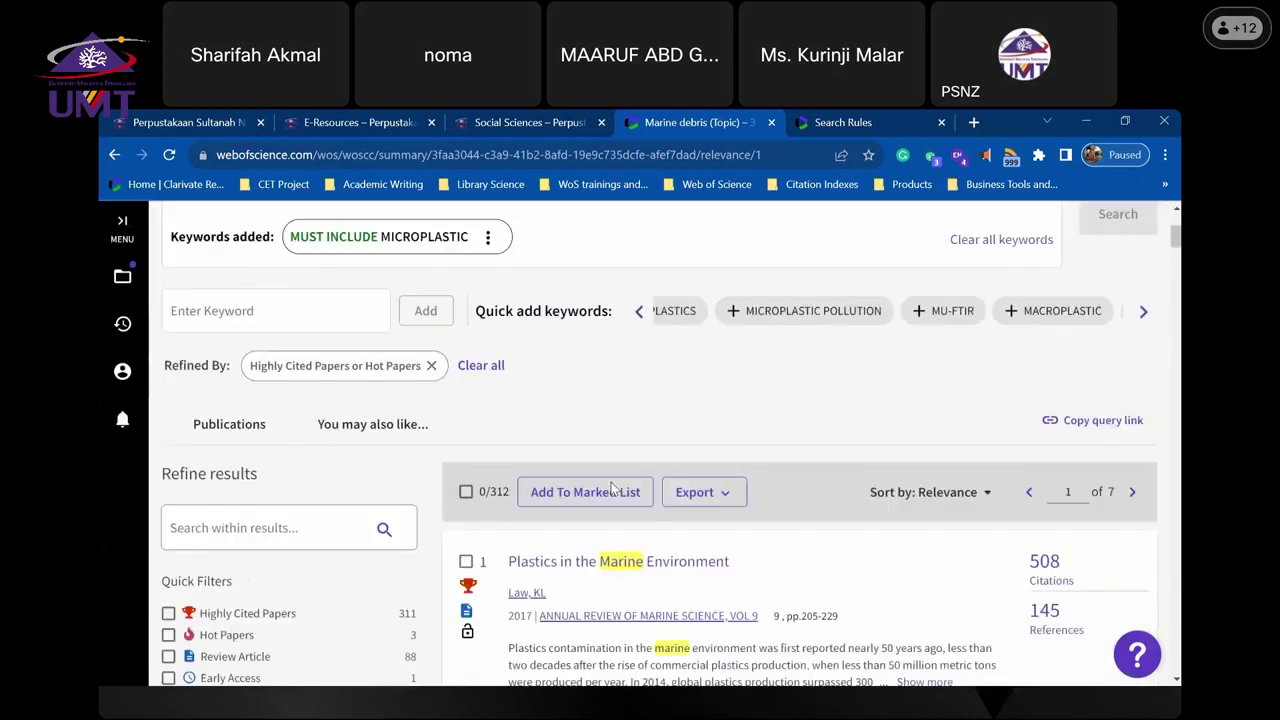
{"action": "left_click", "coordinate": [431, 365]}
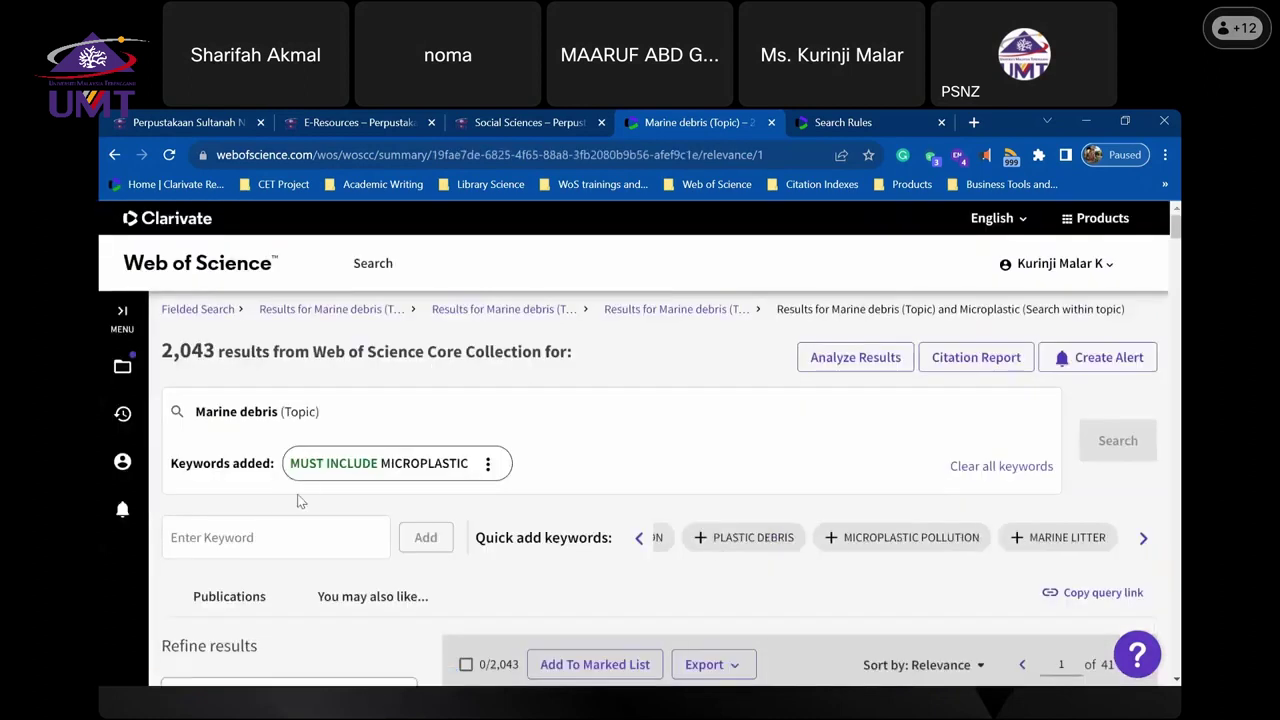
{"action": "scroll", "coordinate": [297, 501], "scroll_direction": "down", "scroll_amount": 3}
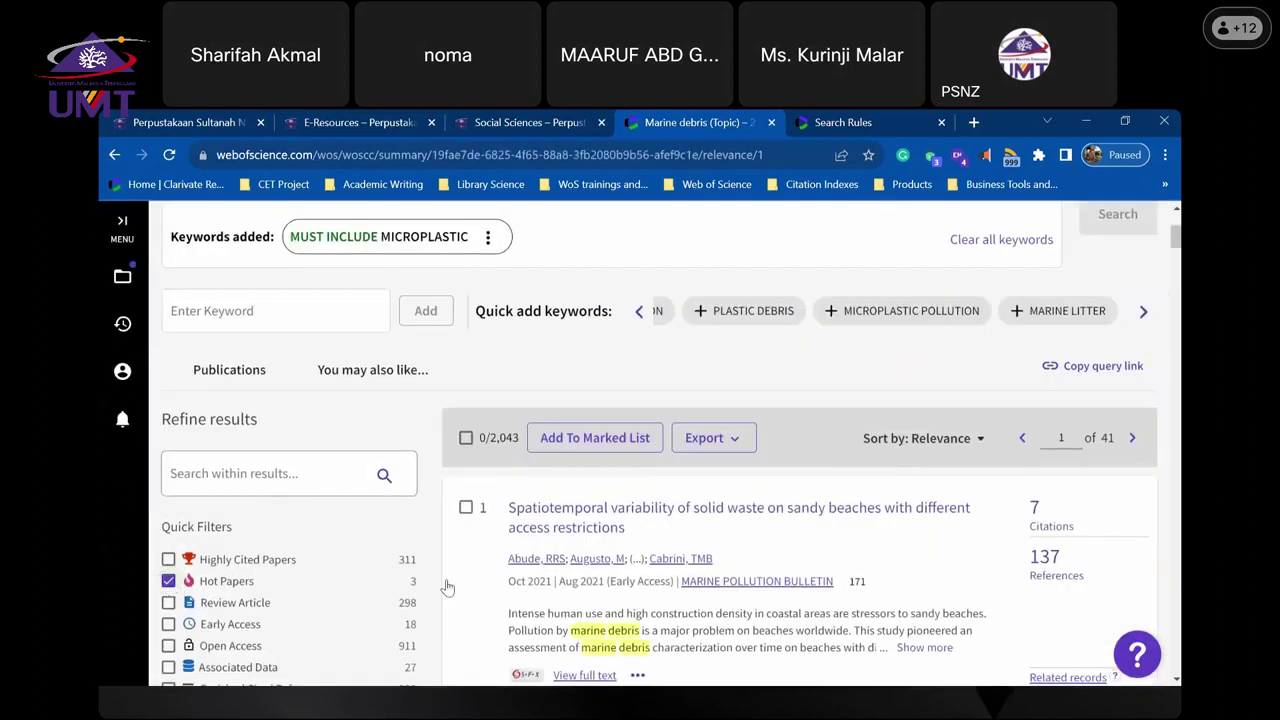
{"action": "scroll", "coordinate": [343, 580], "scroll_direction": "down", "scroll_amount": 3}
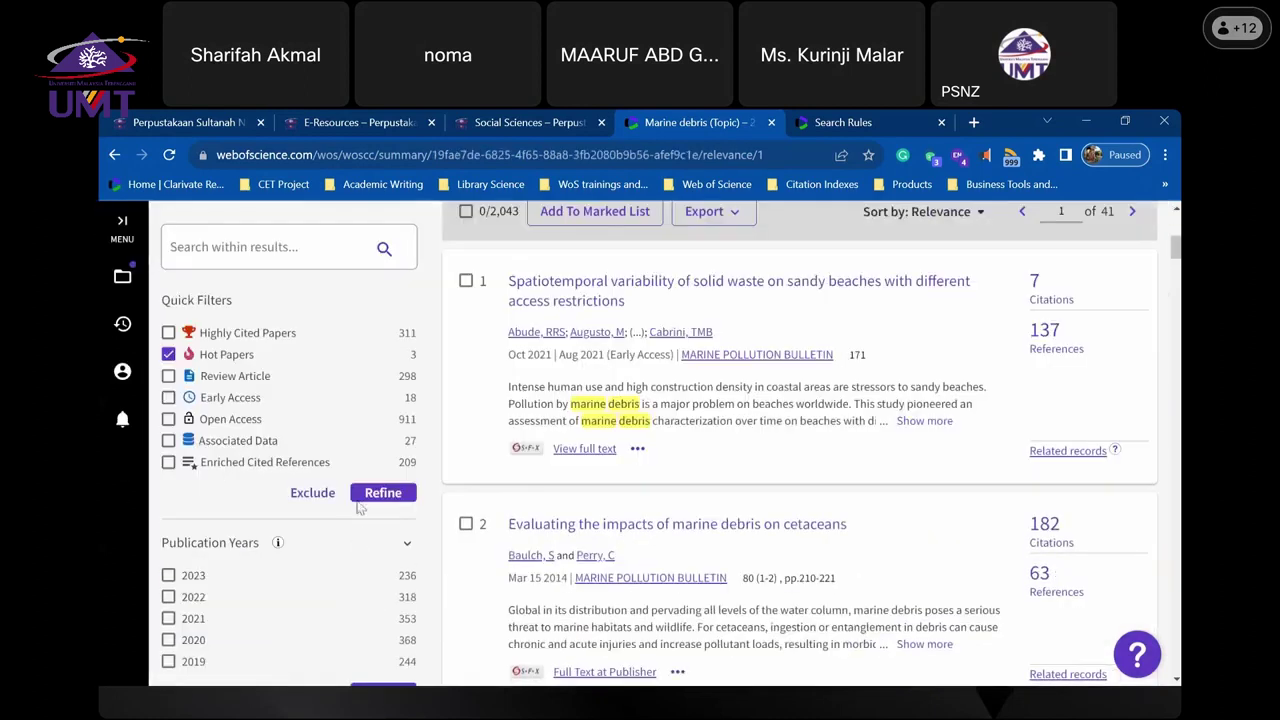
{"action": "left_click", "coordinate": [375, 498]}
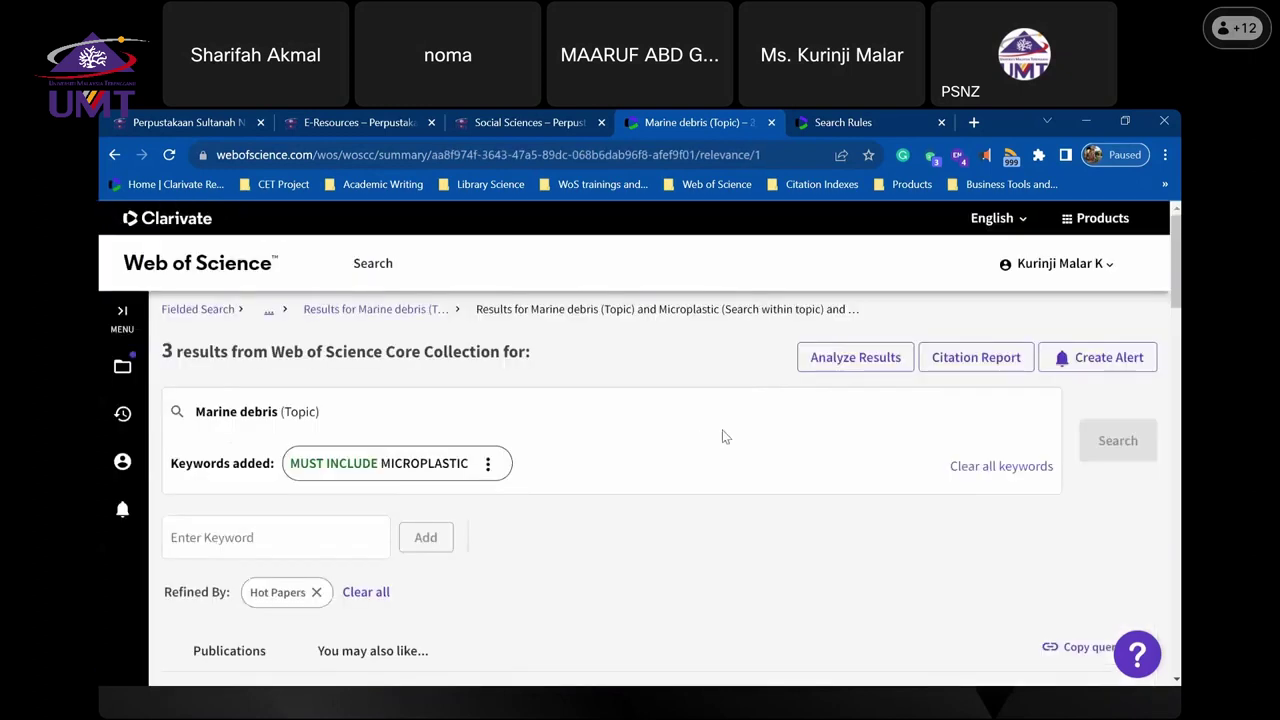
- Read the highly cited paper and hot paper details for the first result, "Plastic pollution in the Arctic", and close them
{"action": "scroll", "coordinate": [725, 437], "scroll_direction": "down", "scroll_amount": 3}
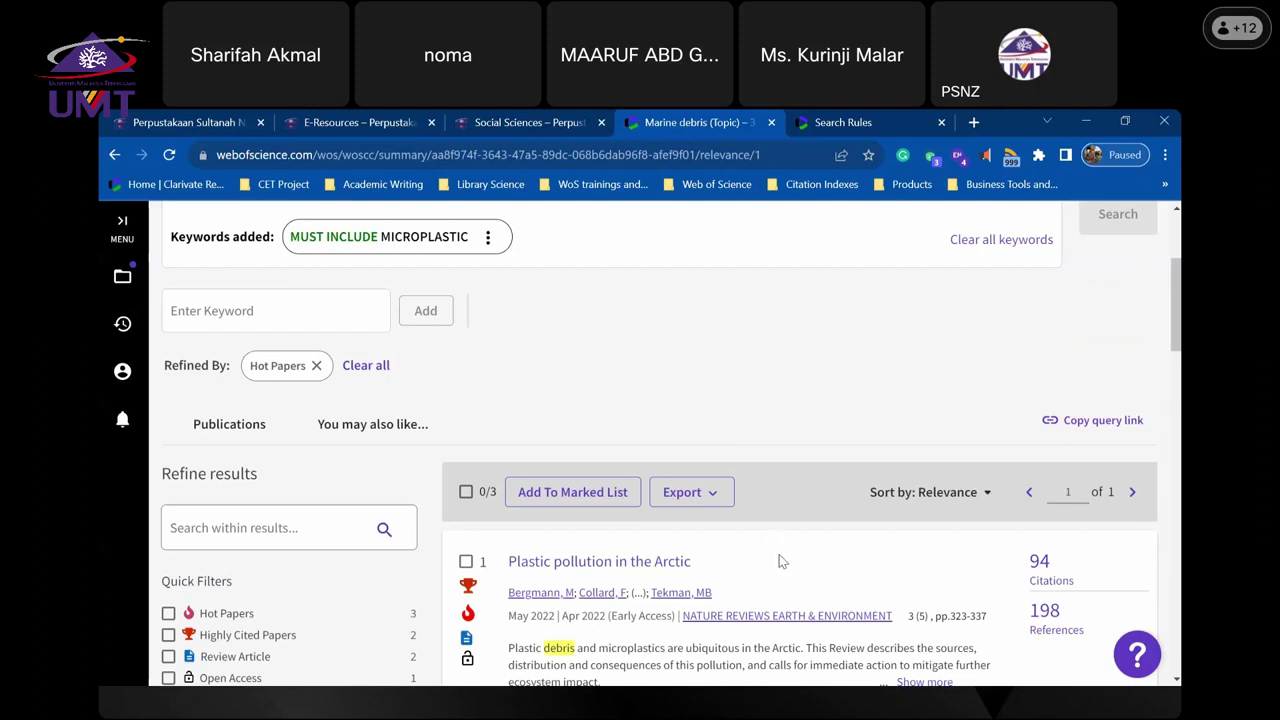
{"action": "scroll", "coordinate": [780, 562], "scroll_direction": "down", "scroll_amount": 3}
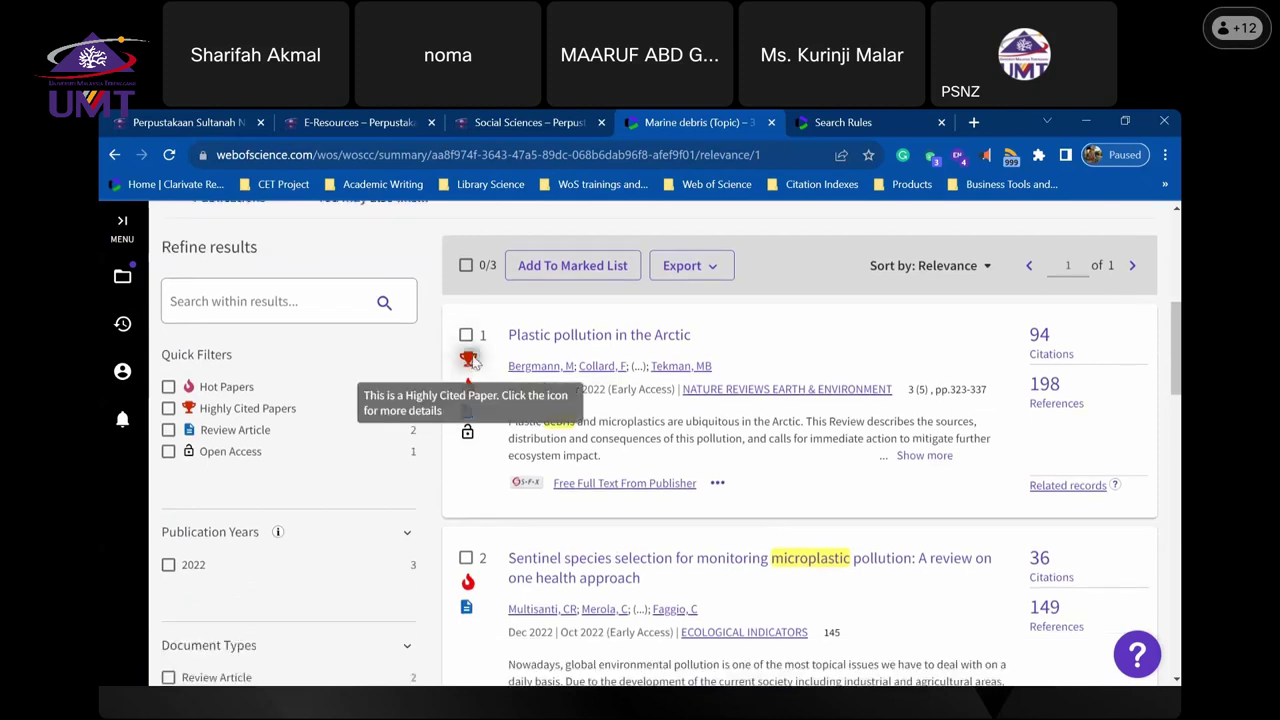
{"action": "left_click", "coordinate": [469, 359]}
{"action": "left_click", "coordinate": [805, 371]}
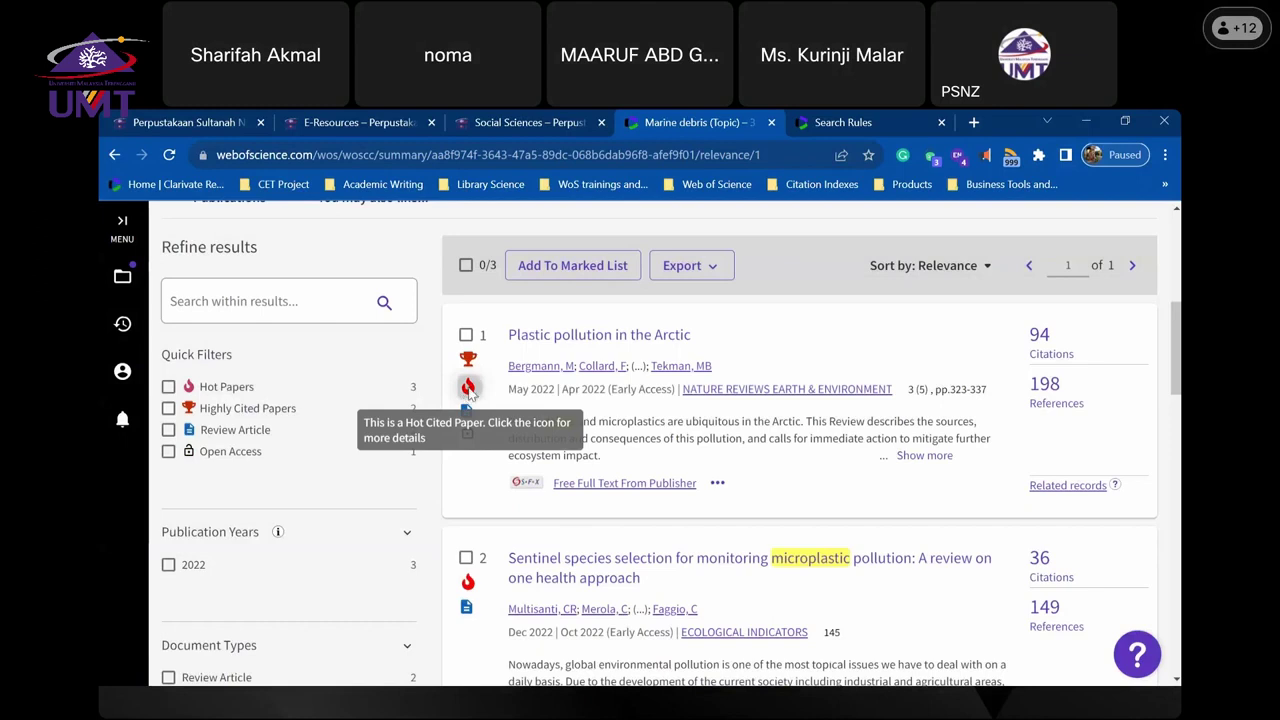
{"action": "left_click", "coordinate": [468, 392]}
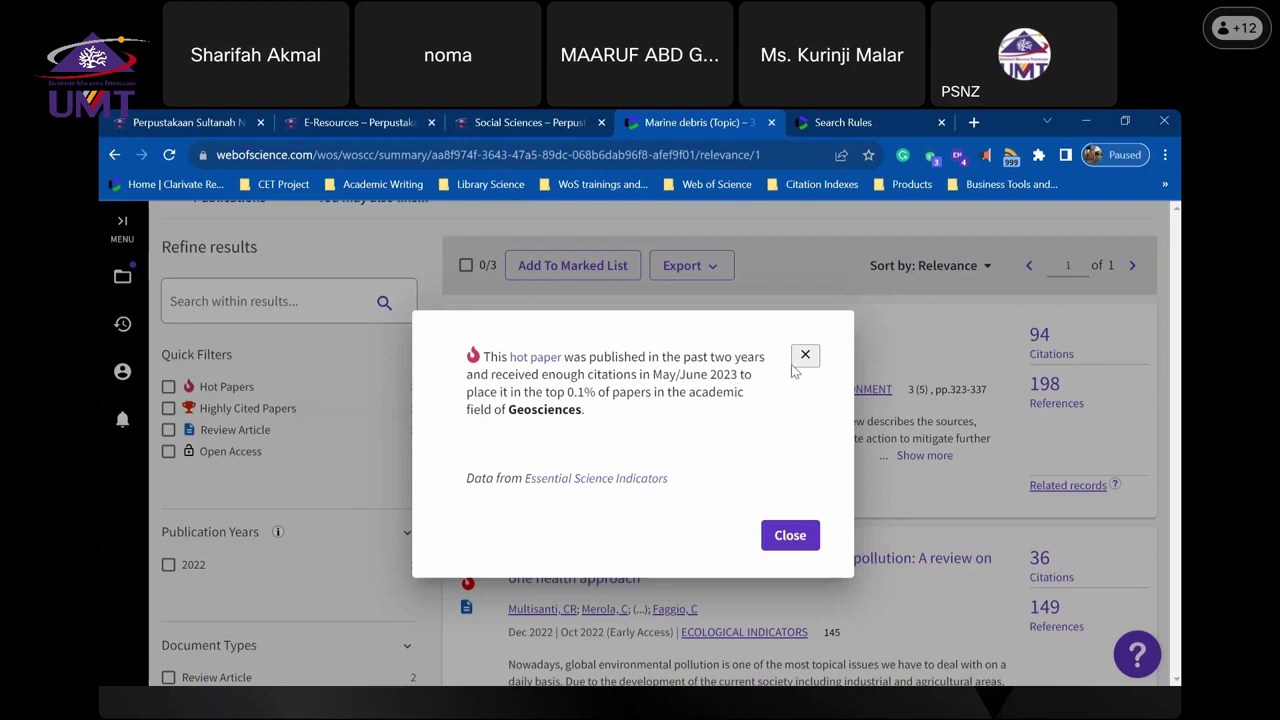
{"action": "left_click", "coordinate": [805, 539]}
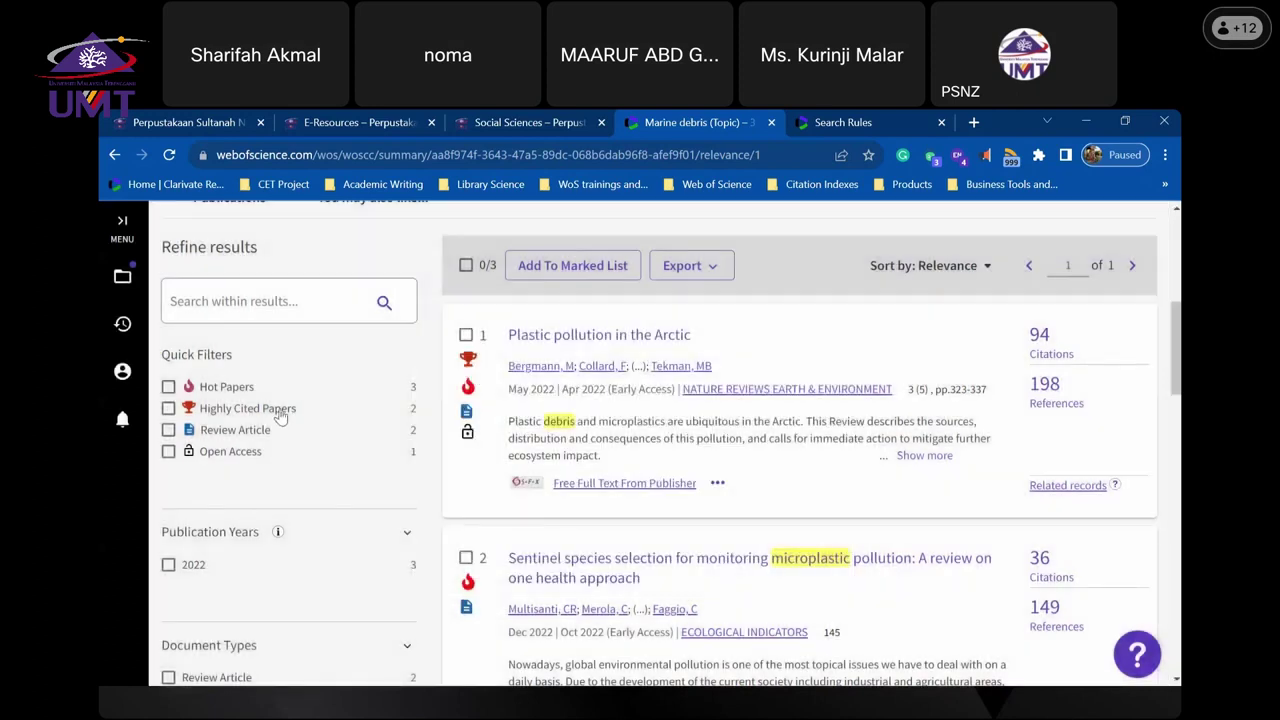
- Remove the Hot Papers filter and refine the results by Highly Cited Papers instead
{"action": "scroll", "coordinate": [364, 412], "scroll_direction": "up", "scroll_amount": 5}
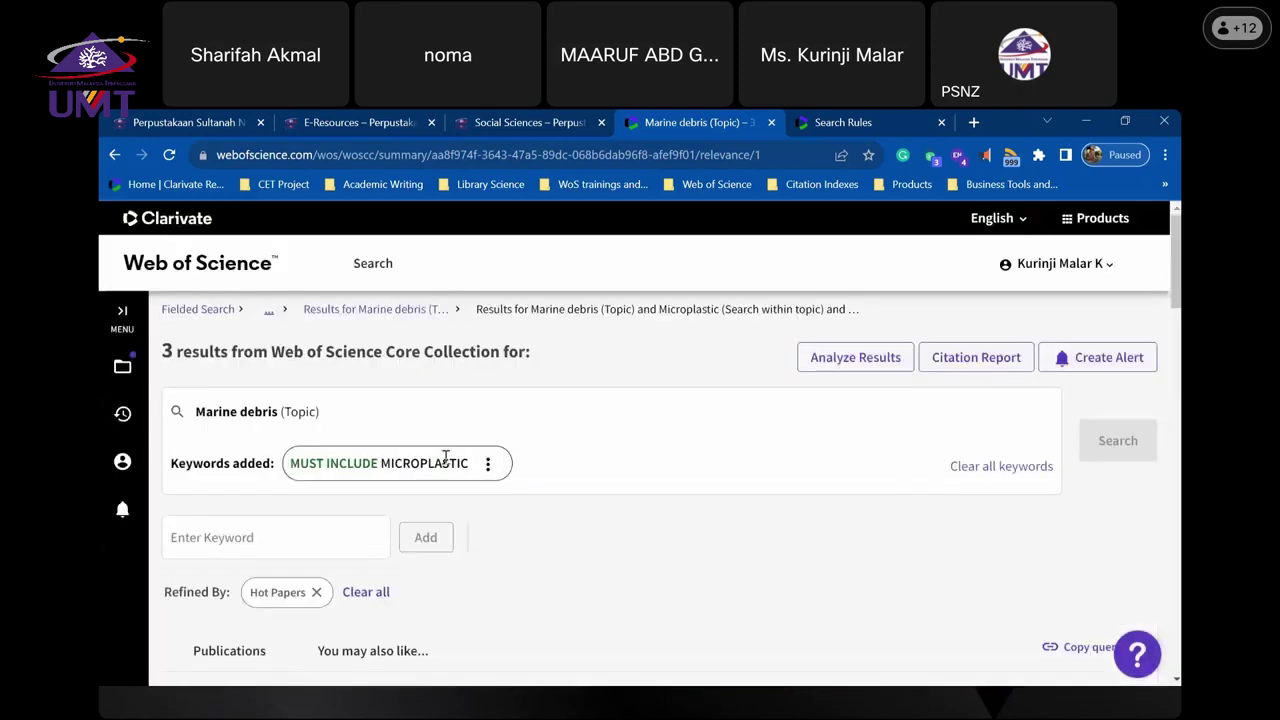
{"action": "scroll", "coordinate": [445, 457], "scroll_direction": "down", "scroll_amount": 3}
{"action": "left_click", "coordinate": [318, 366]}
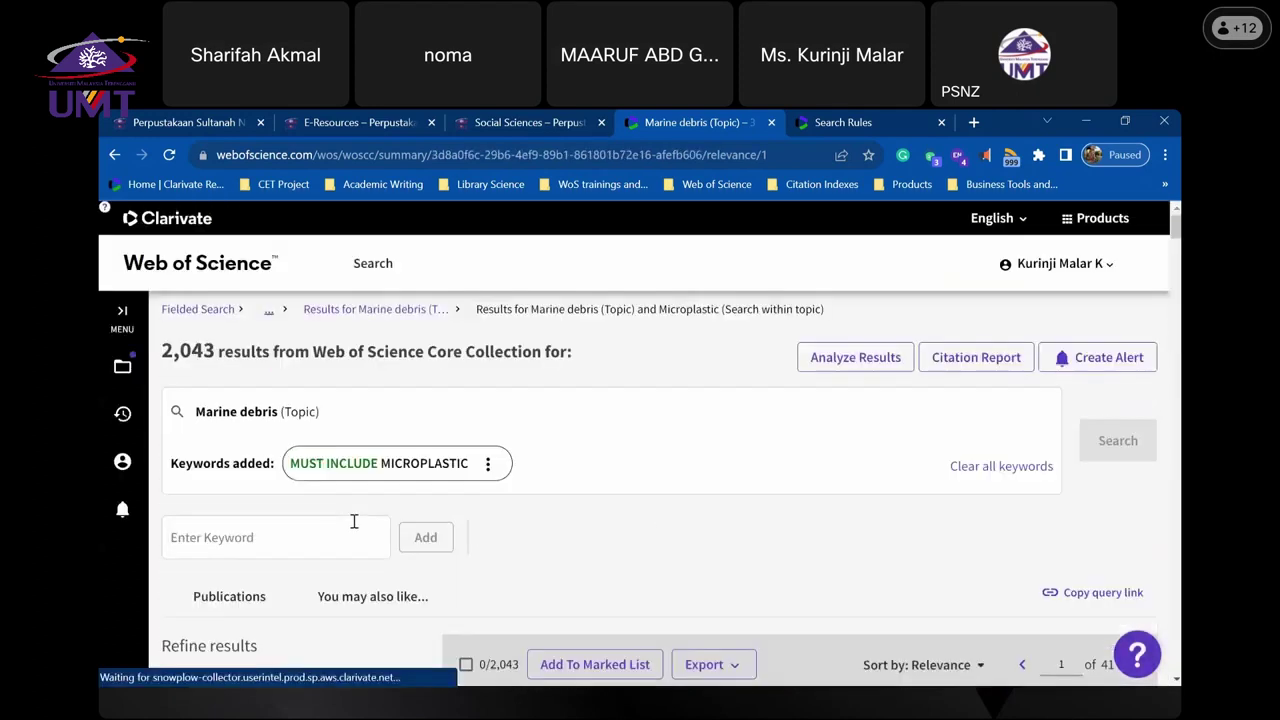
{"action": "scroll", "coordinate": [334, 491], "scroll_direction": "down", "scroll_amount": 3}
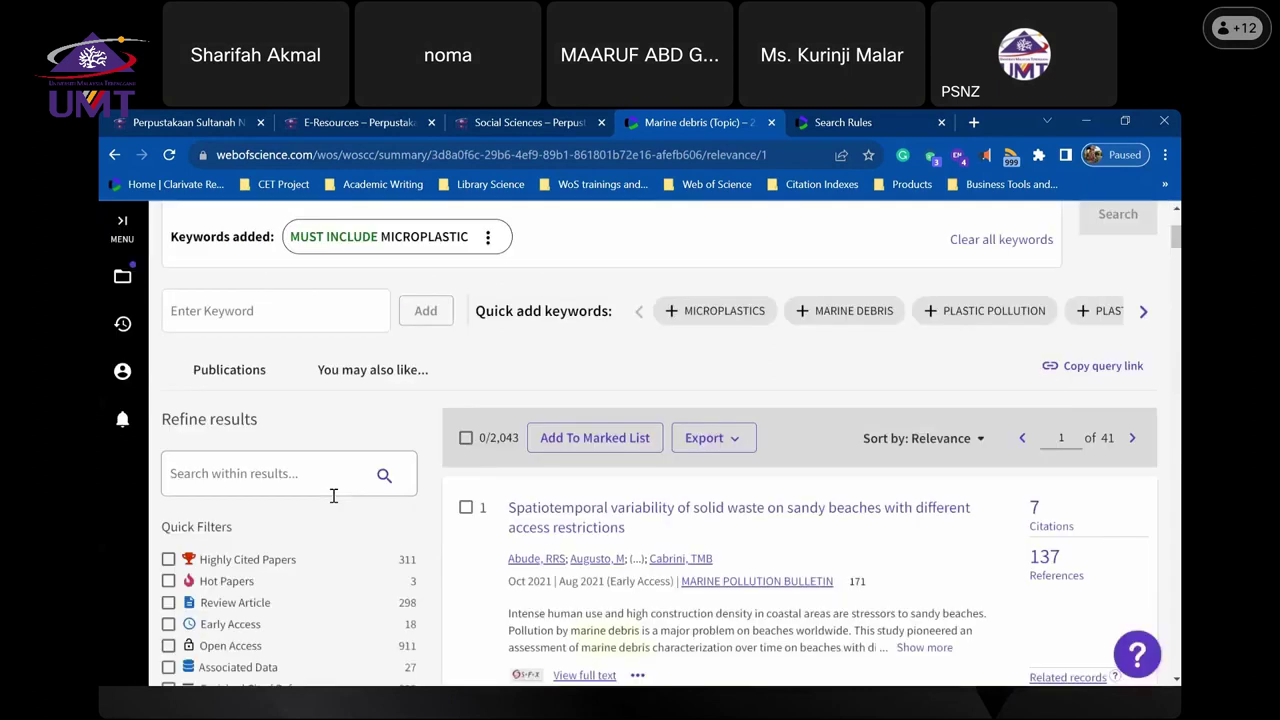
{"action": "left_click", "coordinate": [265, 566]}
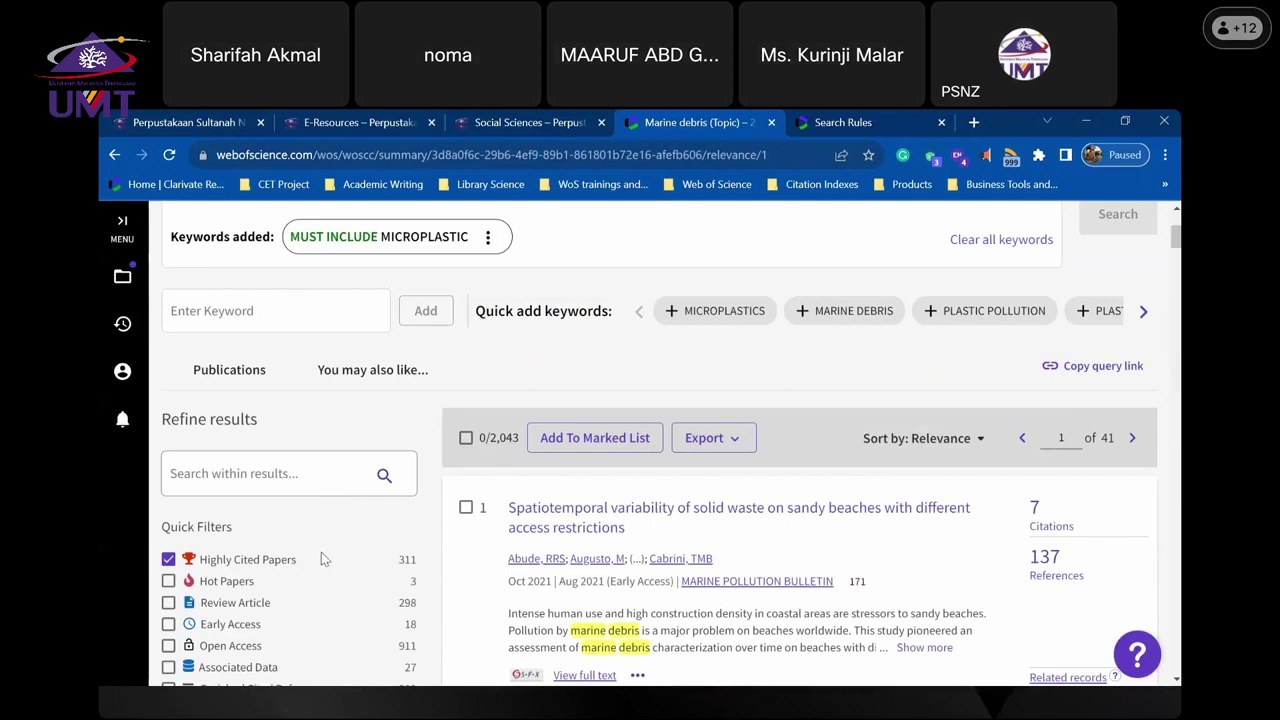
{"action": "scroll", "coordinate": [321, 552], "scroll_direction": "down", "scroll_amount": 3}
{"action": "left_click", "coordinate": [405, 498]}
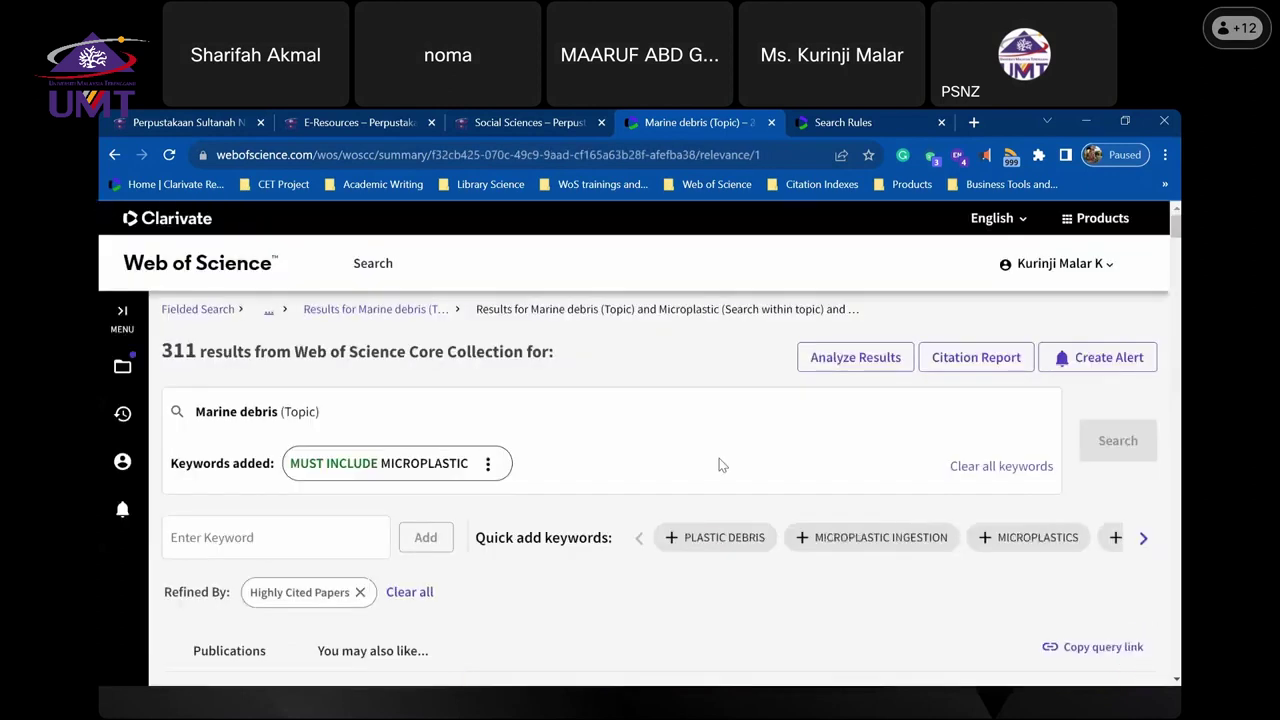
- Check why "Plastics in the Marine Environment" is marked as a highly cited paper, and close the details
{"action": "scroll", "coordinate": [657, 501], "scroll_direction": "down", "scroll_amount": 5}
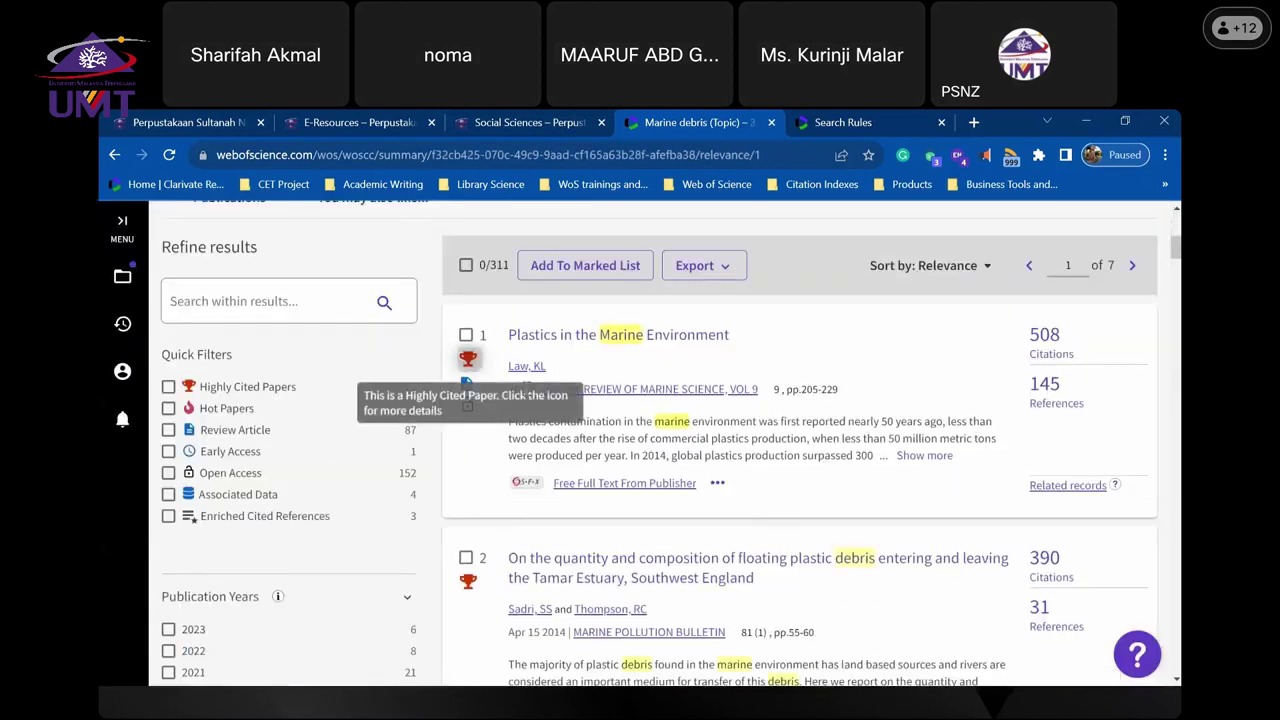
{"action": "left_click", "coordinate": [469, 359]}
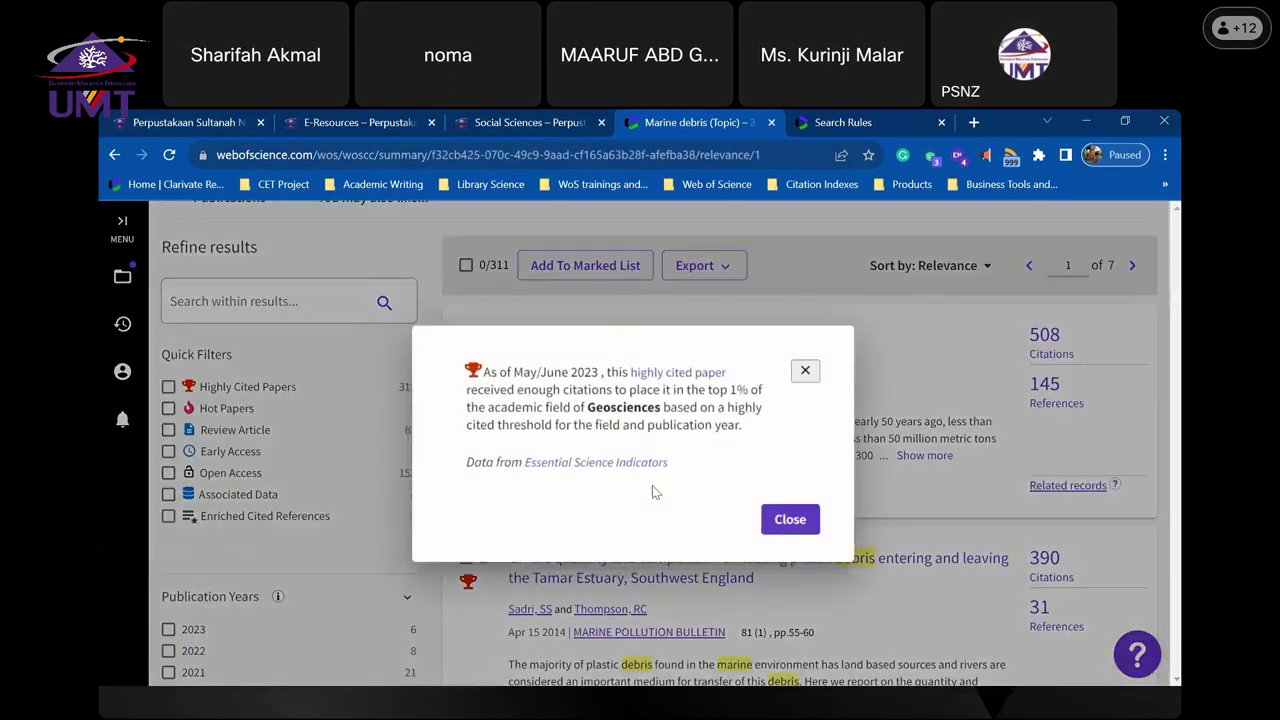
{"action": "left_click", "coordinate": [805, 371]}
- Remove the Highly Cited Papers filter and sort the results by Citations: highest first
{"action": "scroll", "coordinate": [365, 445], "scroll_direction": "up", "scroll_amount": 3}
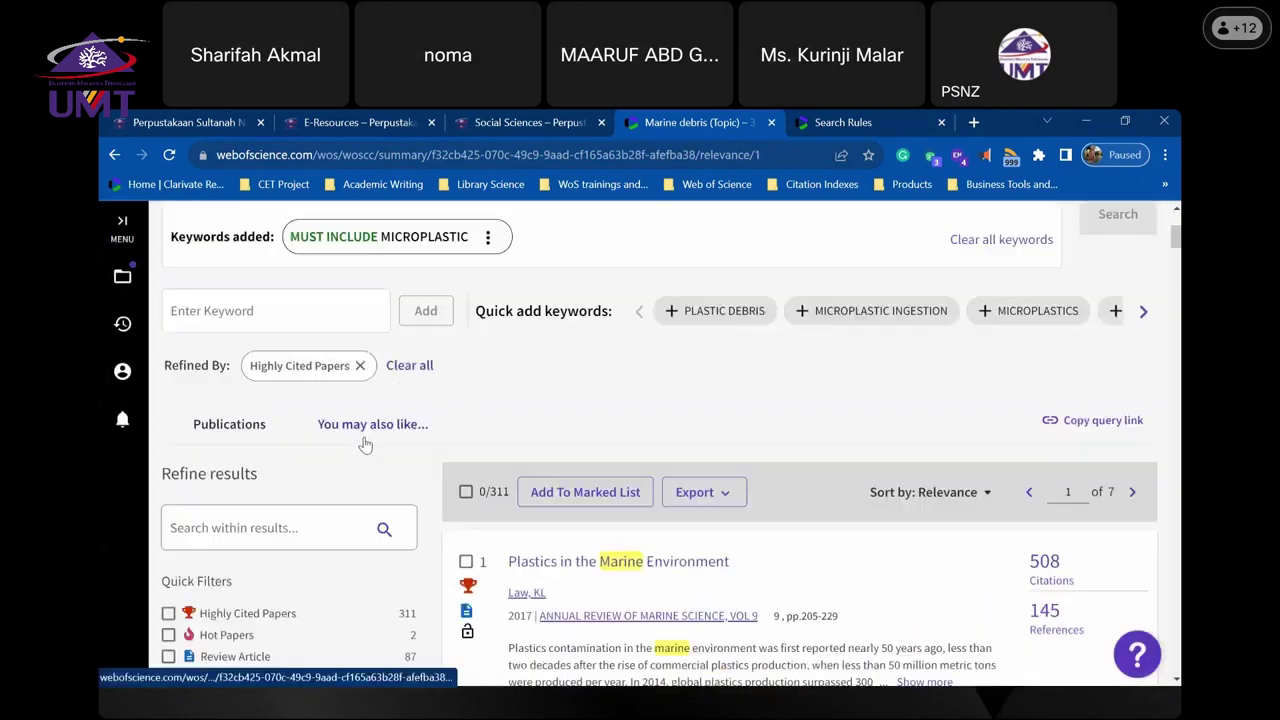
{"action": "left_click", "coordinate": [360, 366]}
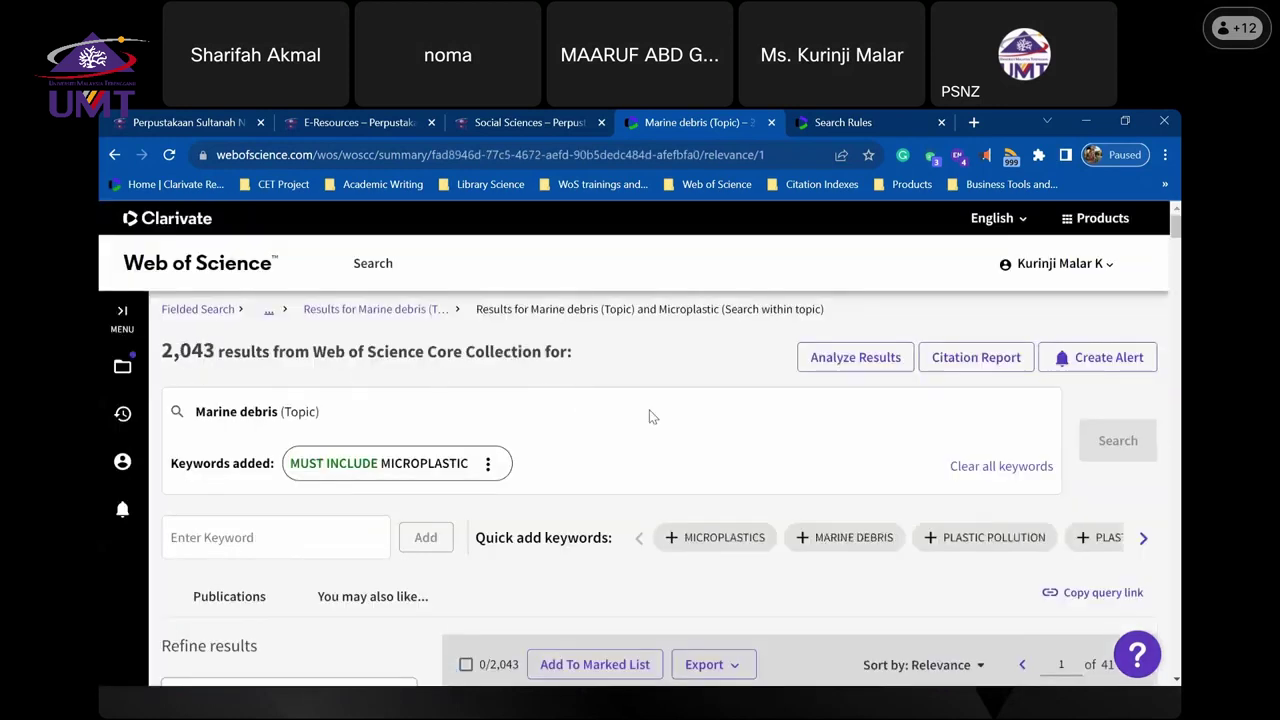
{"action": "scroll", "coordinate": [652, 415], "scroll_direction": "down", "scroll_amount": 6}
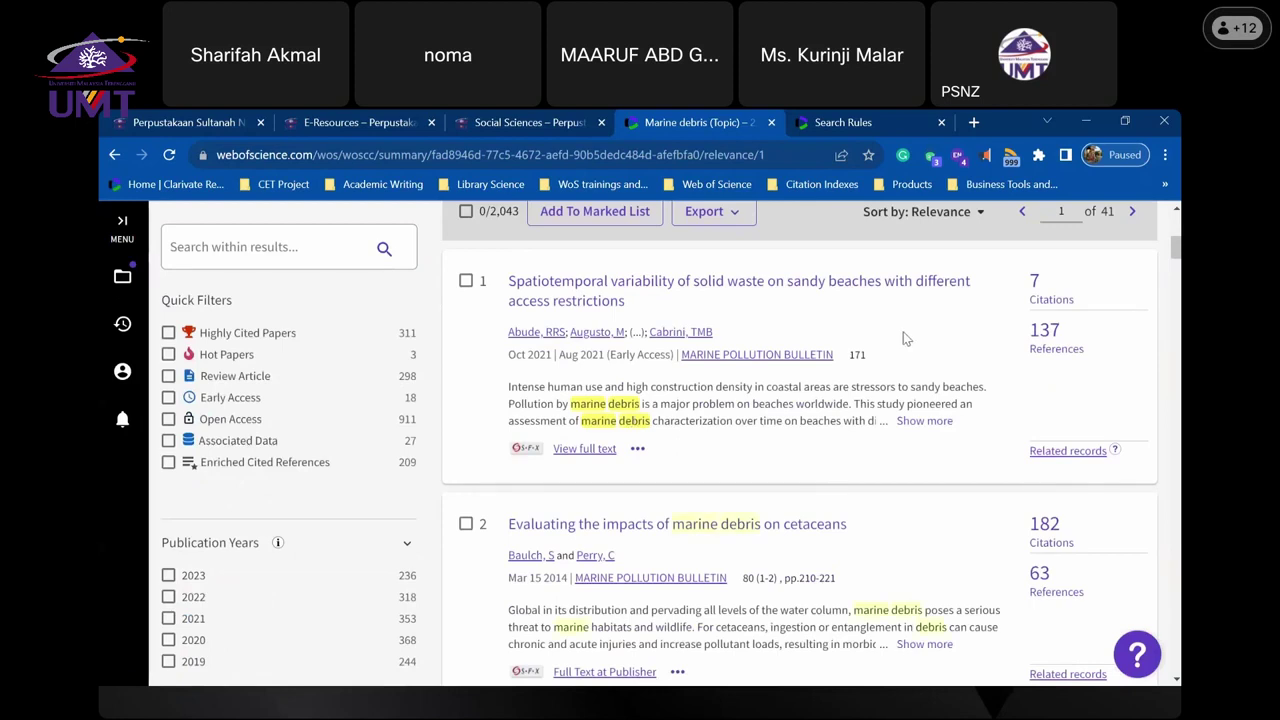
{"action": "scroll", "coordinate": [977, 395], "scroll_direction": "up", "scroll_amount": 3}
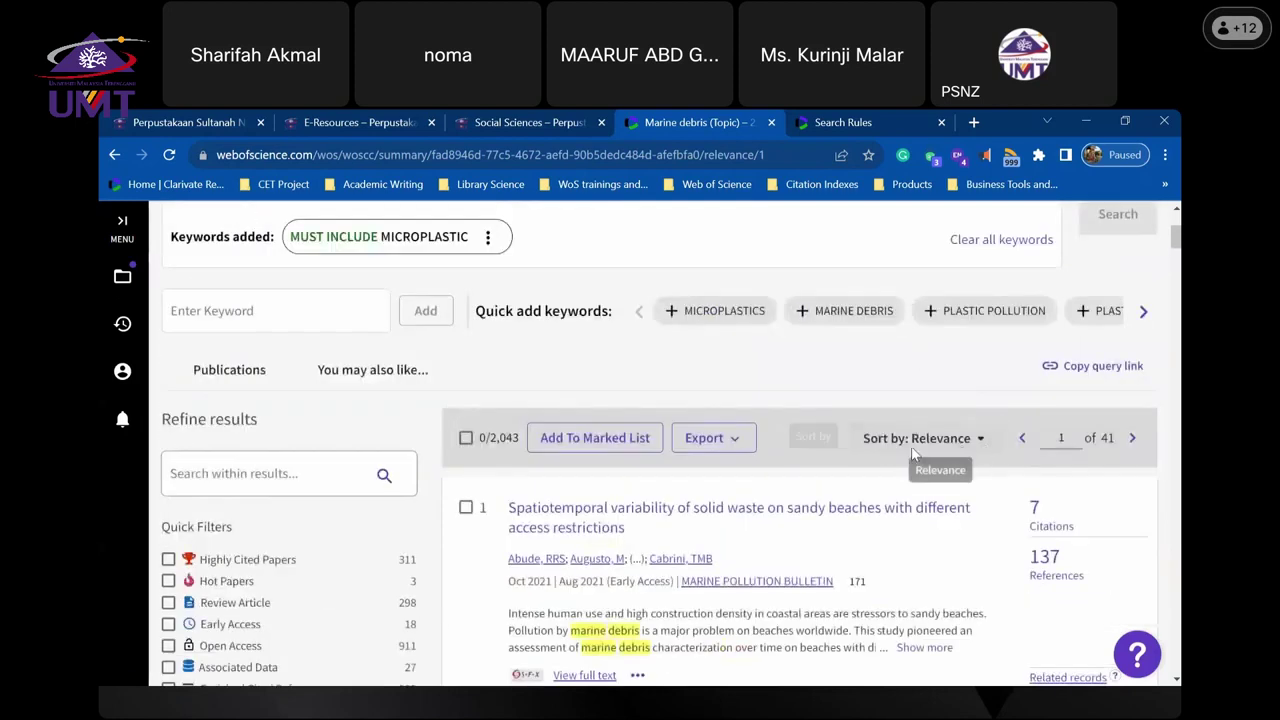
{"action": "left_click", "coordinate": [979, 440]}
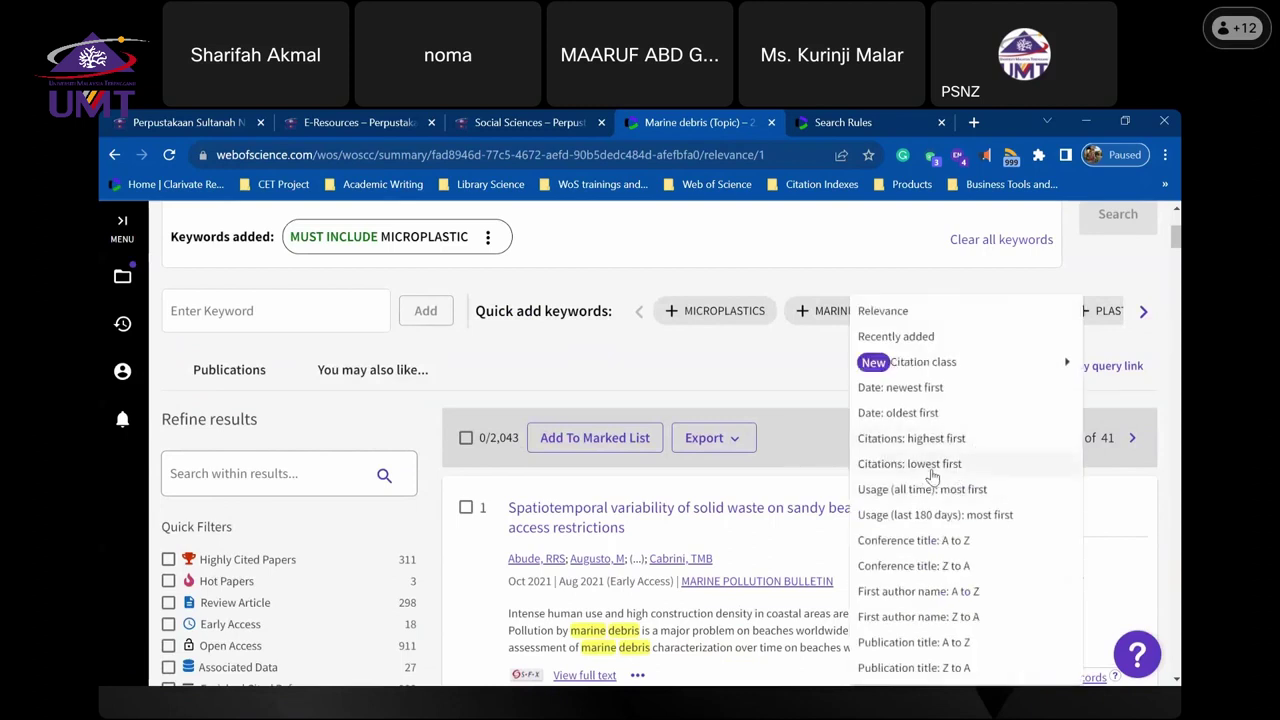
{"action": "left_click", "coordinate": [886, 445]}
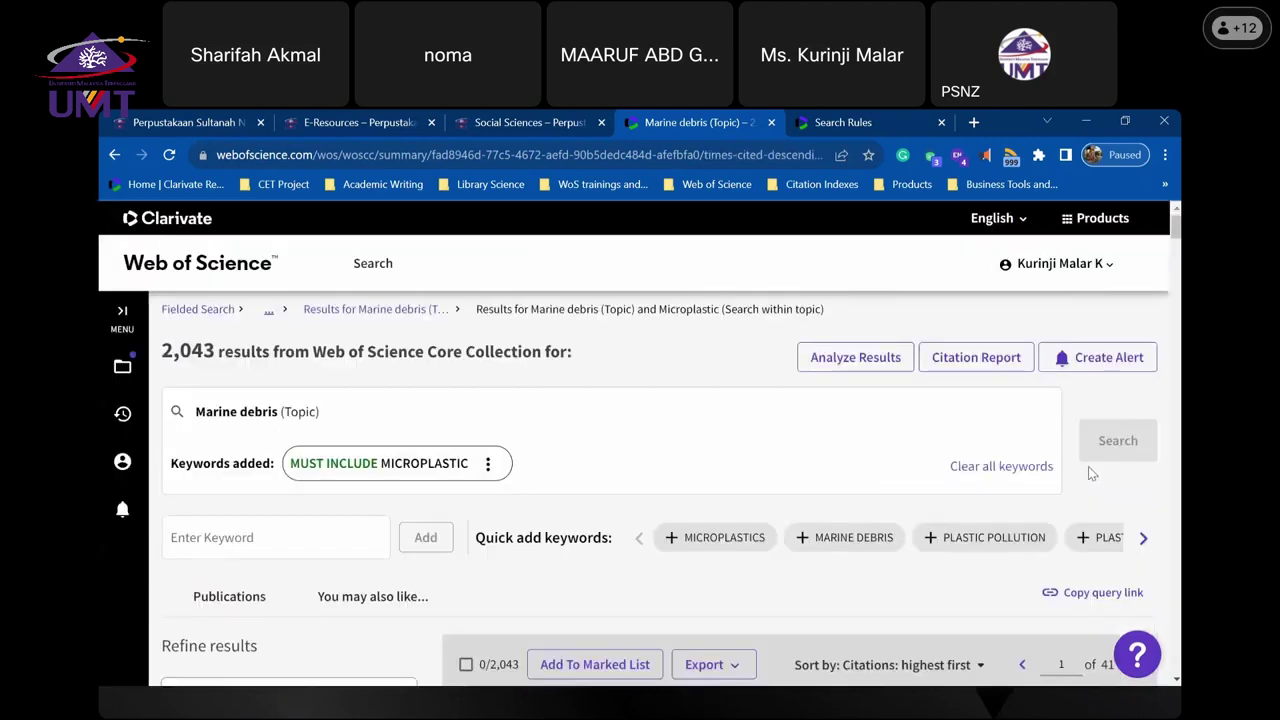
- Look through the most cited Marine debris results and their citation counts
{"action": "scroll", "coordinate": [1088, 466], "scroll_direction": "down", "scroll_amount": 5}
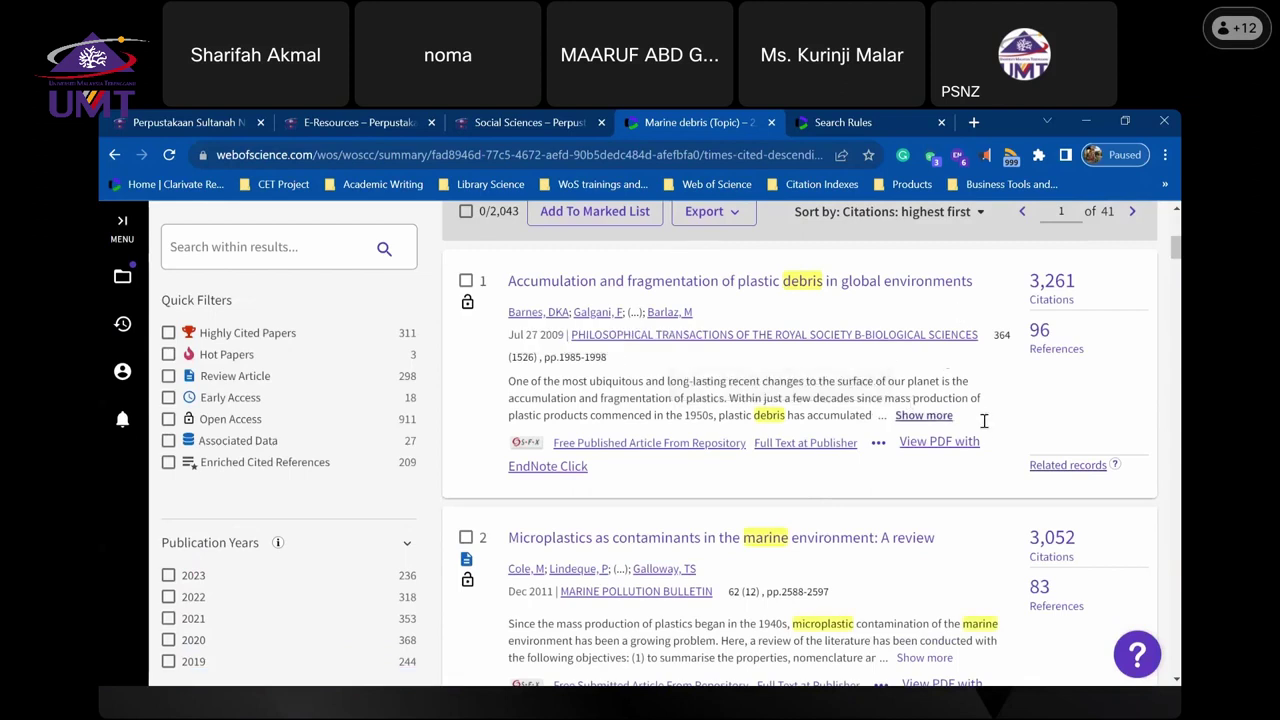
{"action": "scroll", "coordinate": [983, 422], "scroll_direction": "down", "scroll_amount": 2}
{"action": "scroll", "coordinate": [983, 432], "scroll_direction": "down", "scroll_amount": 10}
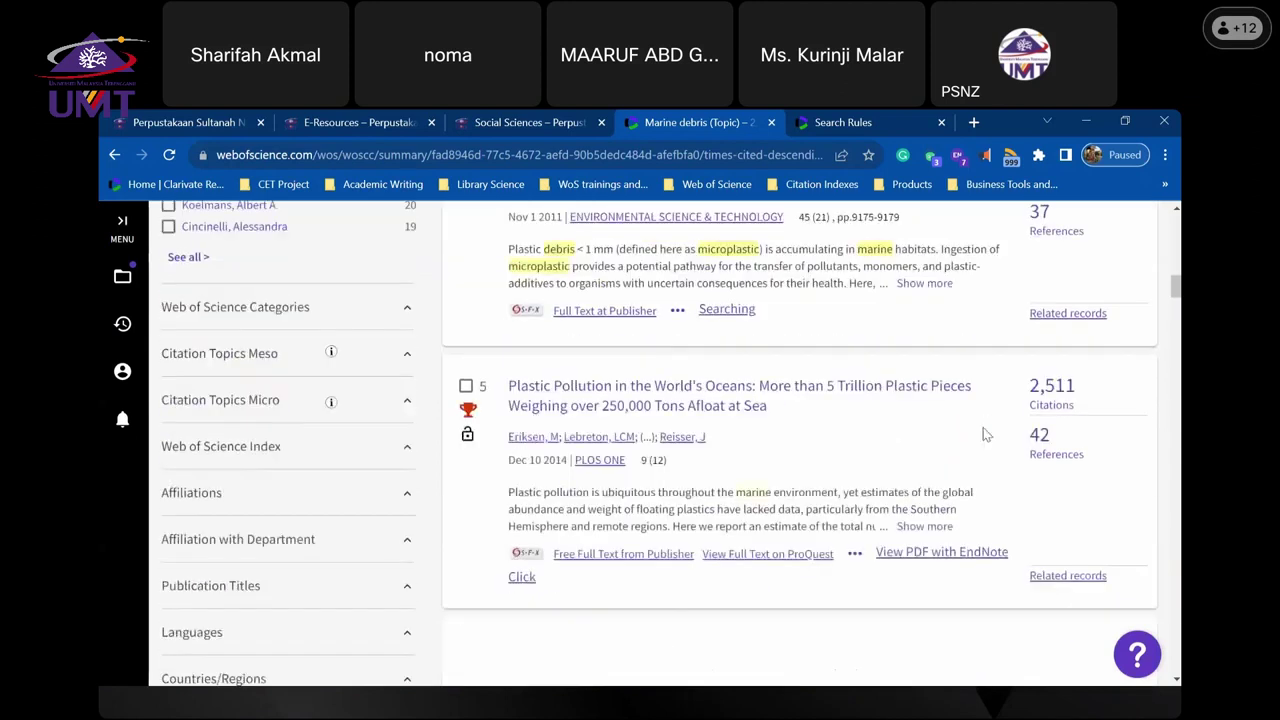
{"action": "scroll", "coordinate": [983, 432], "scroll_direction": "up", "scroll_amount": 13}
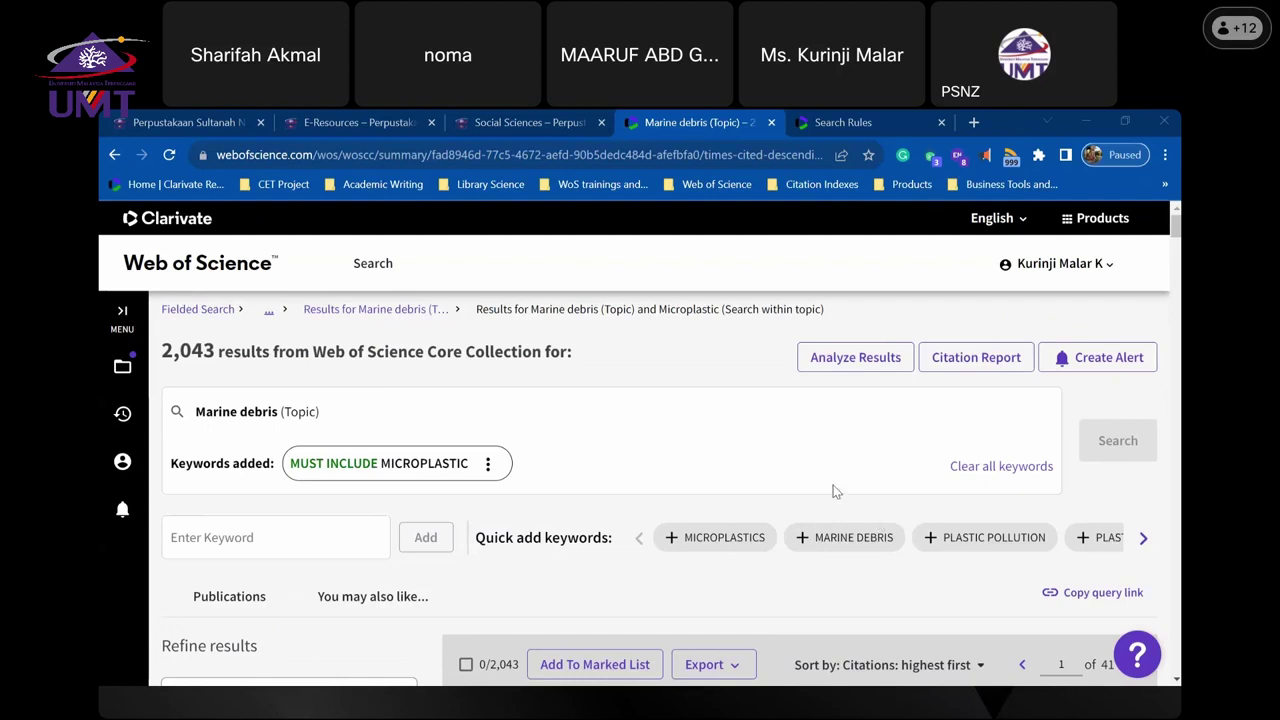
{"action": "scroll", "coordinate": [833, 488], "scroll_direction": "down", "scroll_amount": 5}
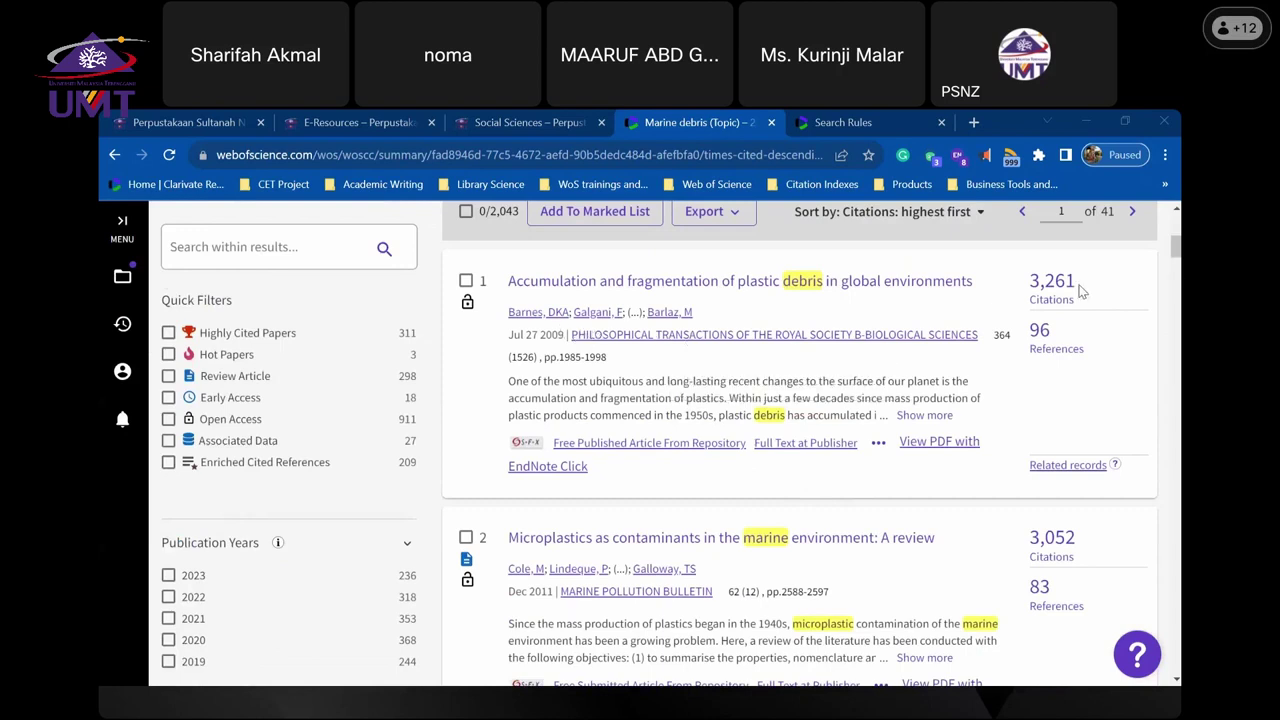
- Sort the results by Usage (last 180 days): most first
{"action": "scroll", "coordinate": [1083, 313], "scroll_direction": "up", "scroll_amount": 2}
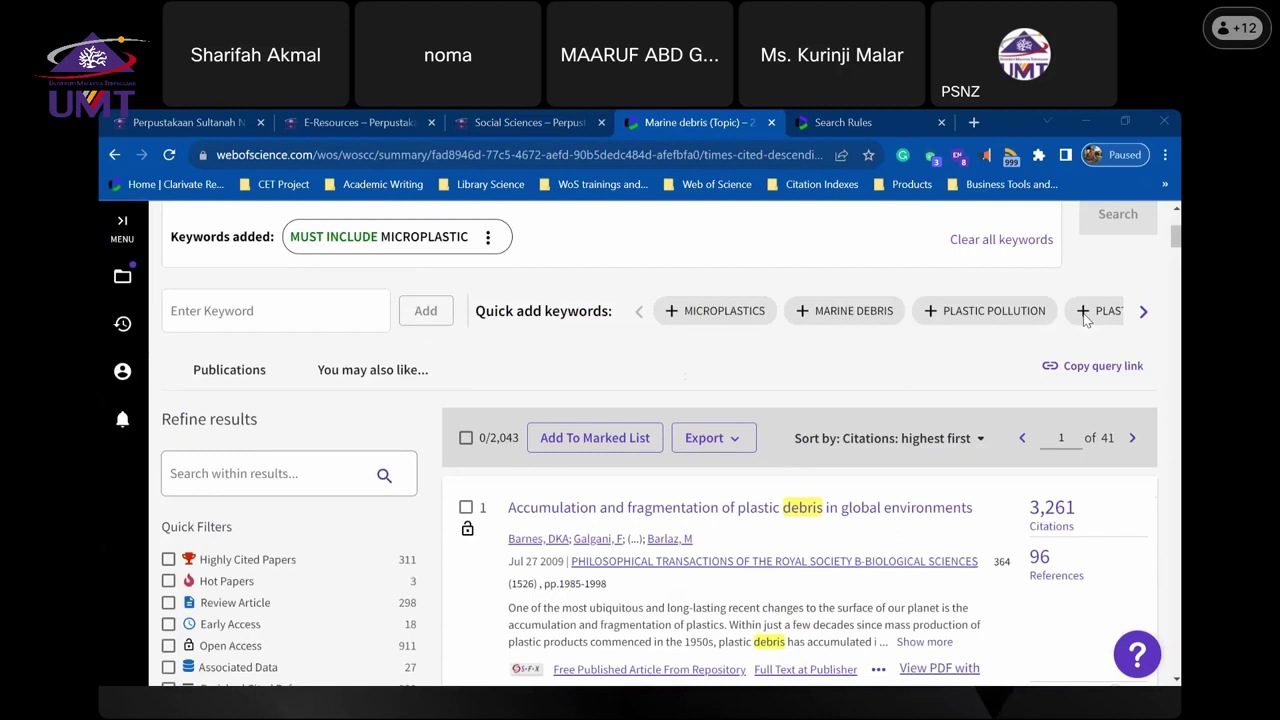
{"action": "left_click", "coordinate": [979, 444]}
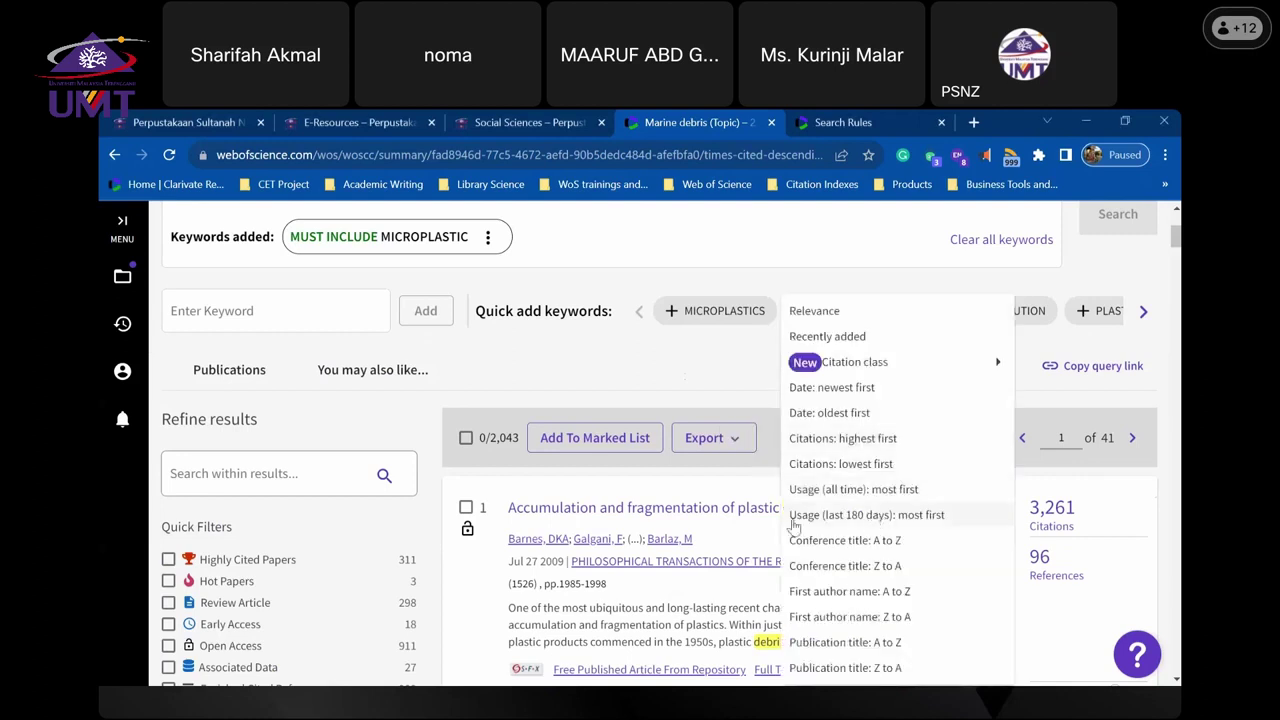
{"action": "left_click", "coordinate": [864, 516]}
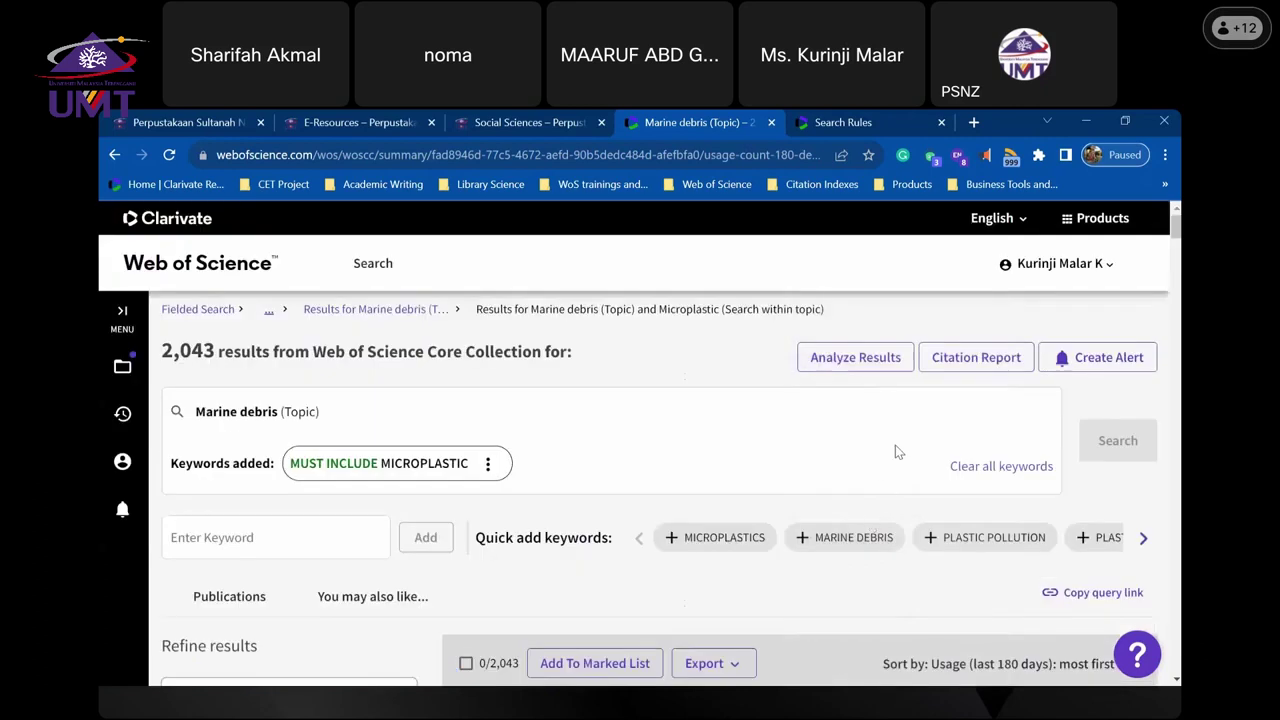
- Examine the results with the most usage in the last 180 days and the available sort options, leaving the sorting as it is
{"action": "scroll", "coordinate": [897, 448], "scroll_direction": "down", "scroll_amount": 5}
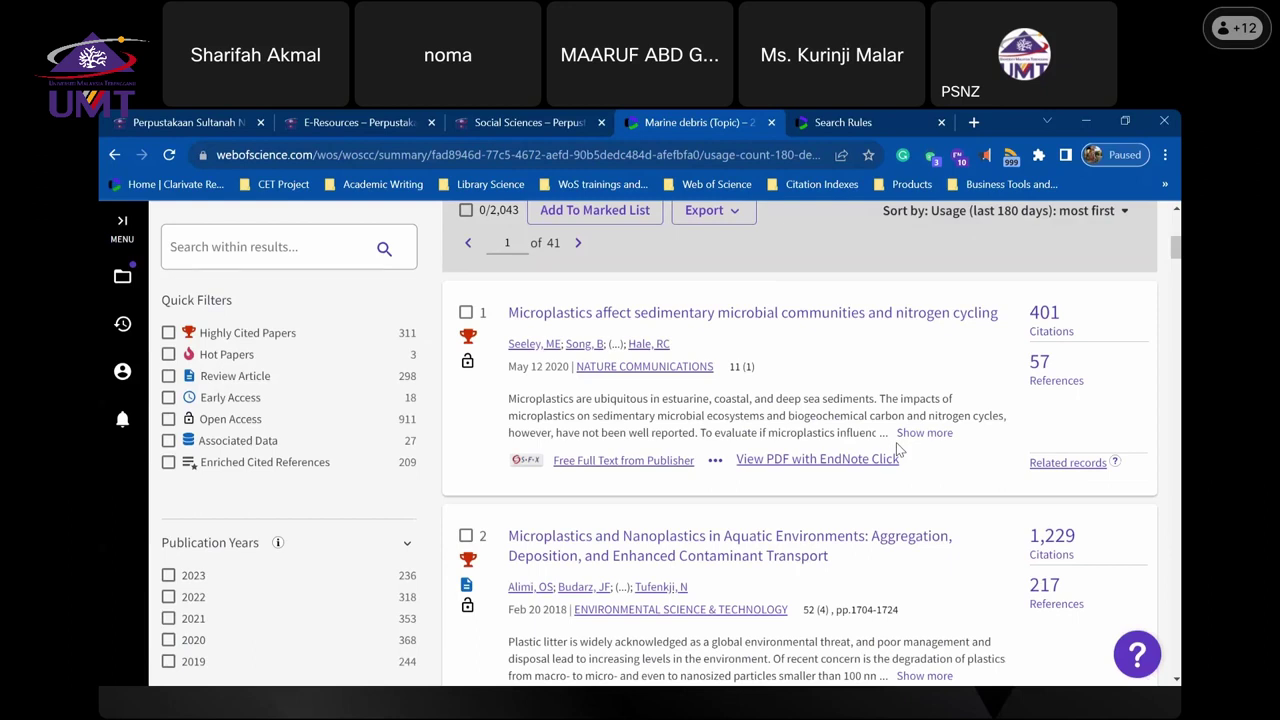
{"action": "mouse_move", "coordinate": [856, 455]}
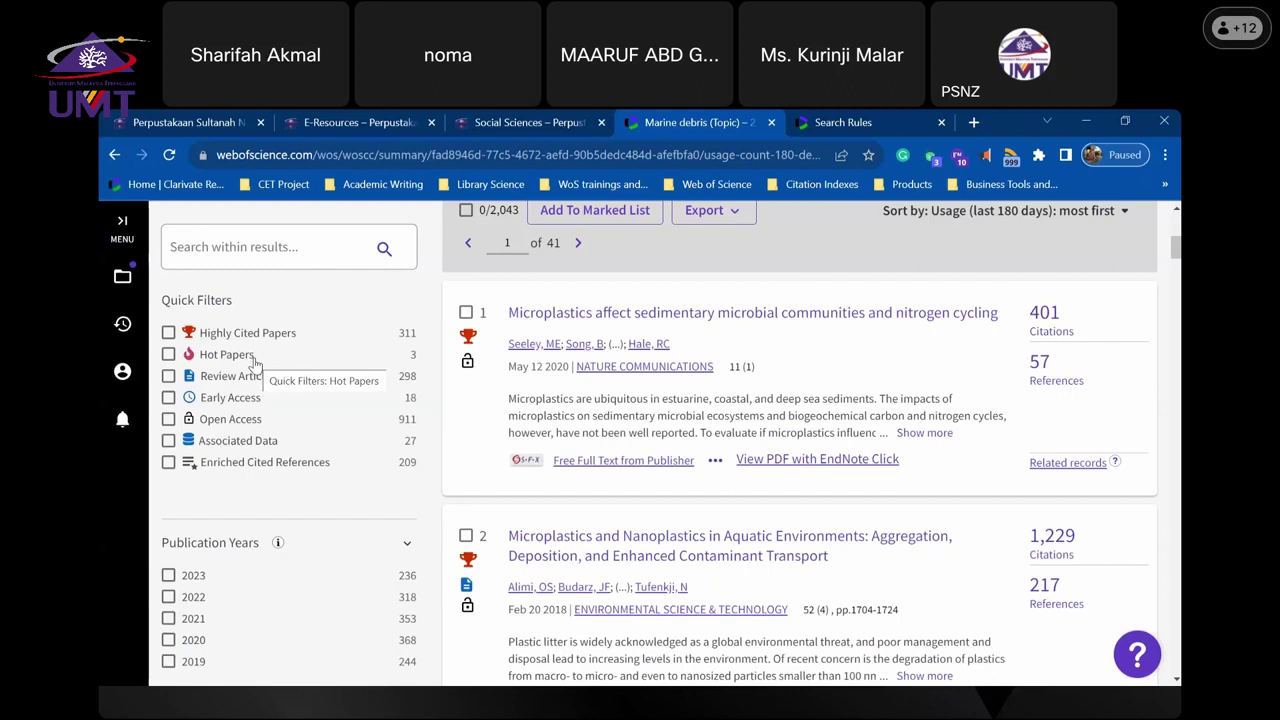
{"action": "scroll", "coordinate": [1130, 360], "scroll_direction": "up", "scroll_amount": 3}
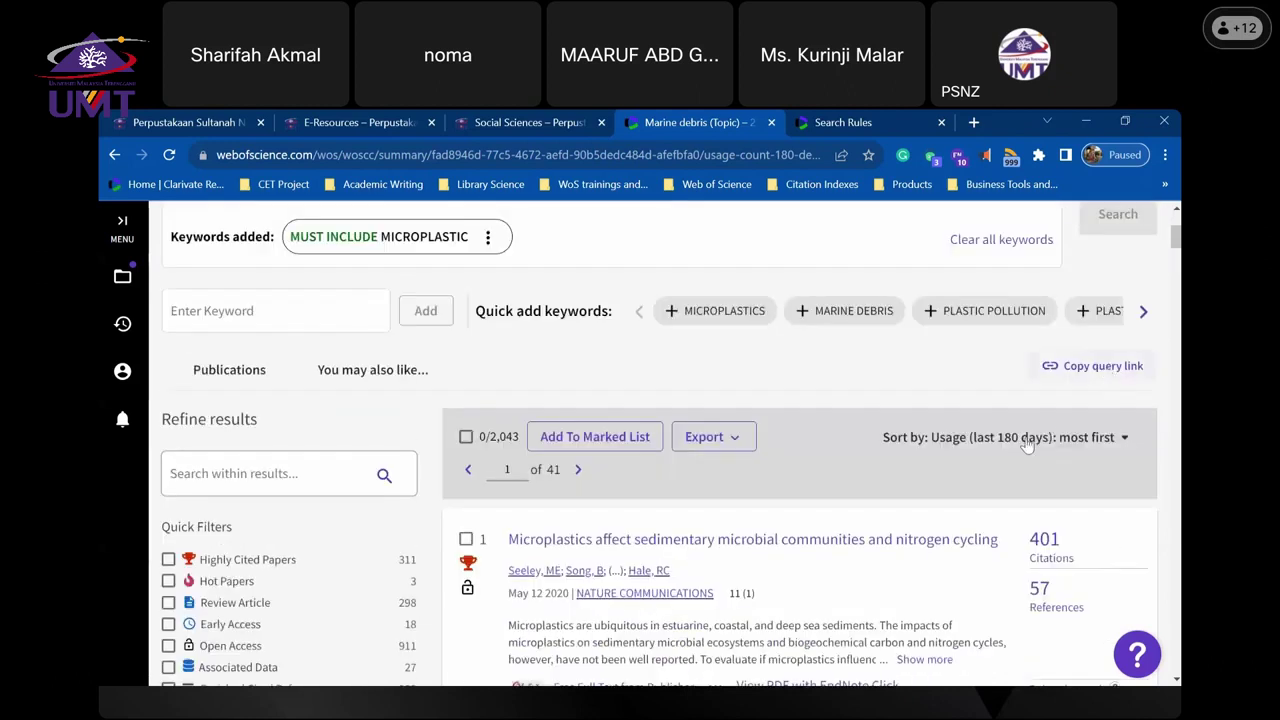
{"action": "left_click", "coordinate": [1126, 437]}
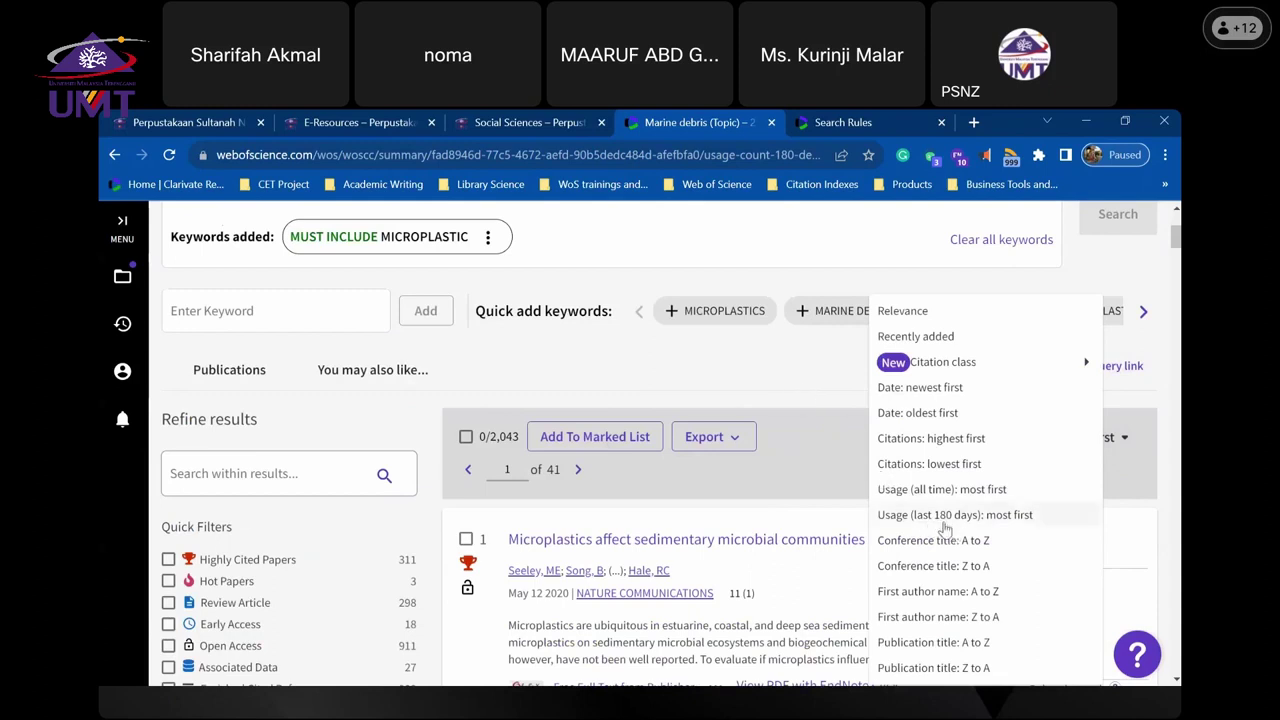
{"action": "left_click", "coordinate": [748, 382]}
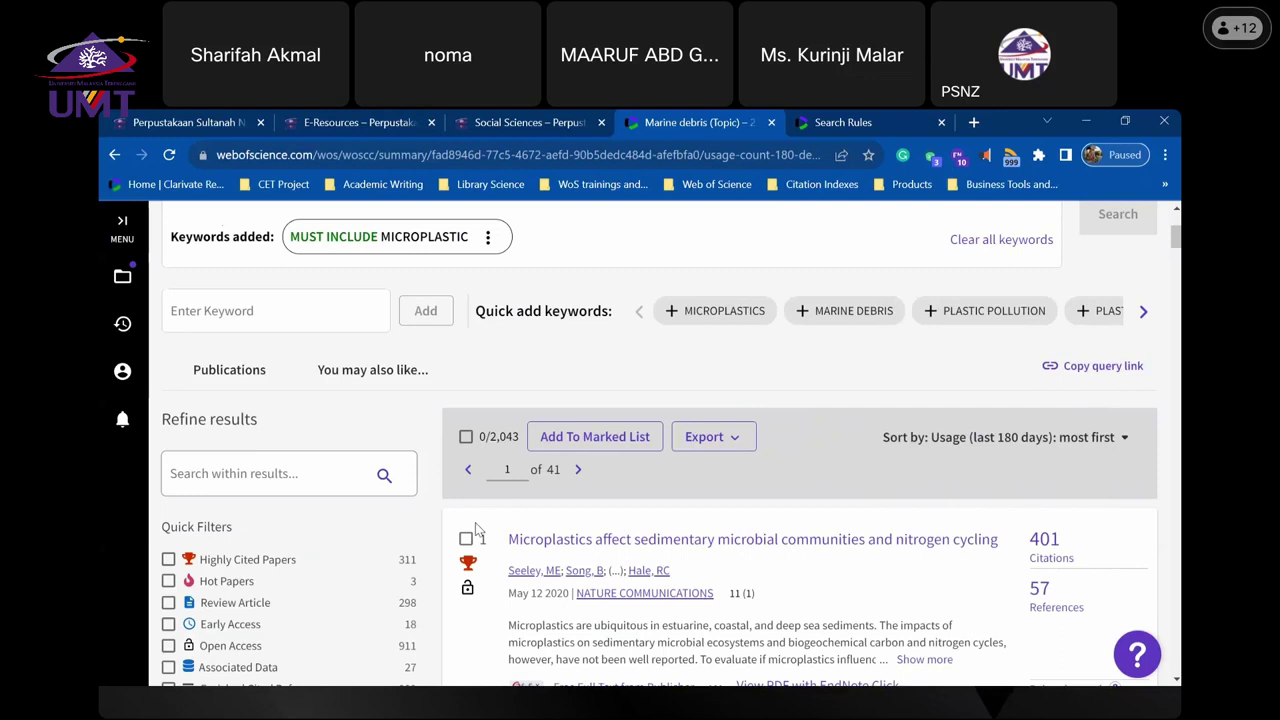
- Look through the refine filters, from the quick filters, publication years and document types to researcher profiles and Web of Science categories
{"action": "scroll", "coordinate": [476, 530], "scroll_direction": "down", "scroll_amount": 2}
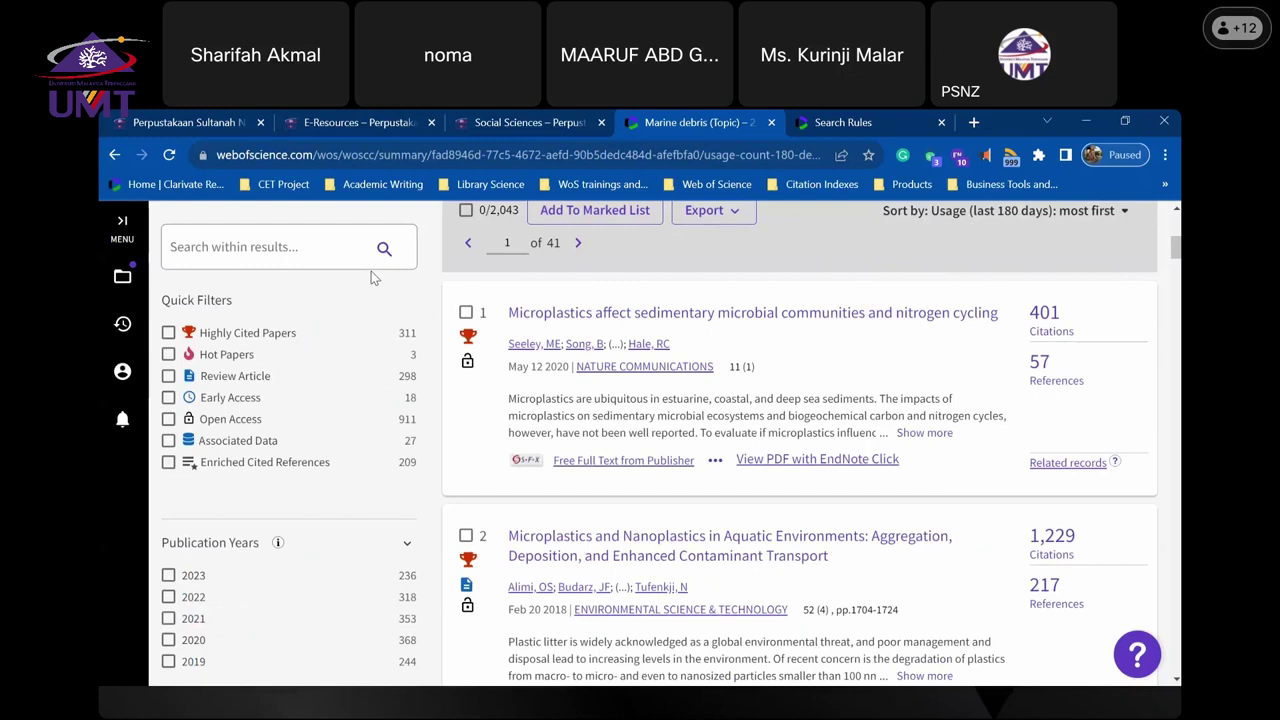
{"action": "scroll", "coordinate": [368, 288], "scroll_direction": "down", "scroll_amount": 3}
{"action": "scroll", "coordinate": [364, 300], "scroll_direction": "up", "scroll_amount": 3}
{"action": "scroll", "coordinate": [336, 427], "scroll_direction": "down", "scroll_amount": 2}
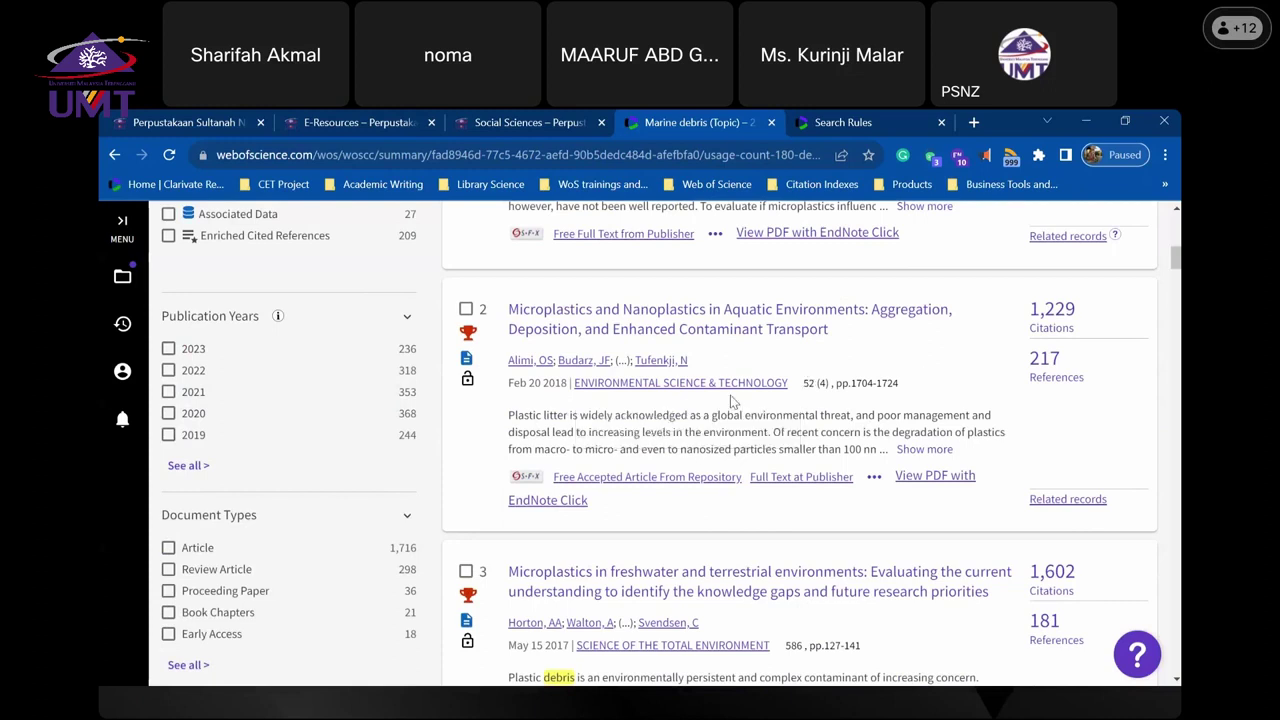
{"action": "scroll", "coordinate": [740, 357], "scroll_direction": "up", "scroll_amount": 4}
{"action": "scroll", "coordinate": [740, 357], "scroll_direction": "down", "scroll_amount": 1}
{"action": "scroll", "coordinate": [740, 357], "scroll_direction": "down", "scroll_amount": 5}
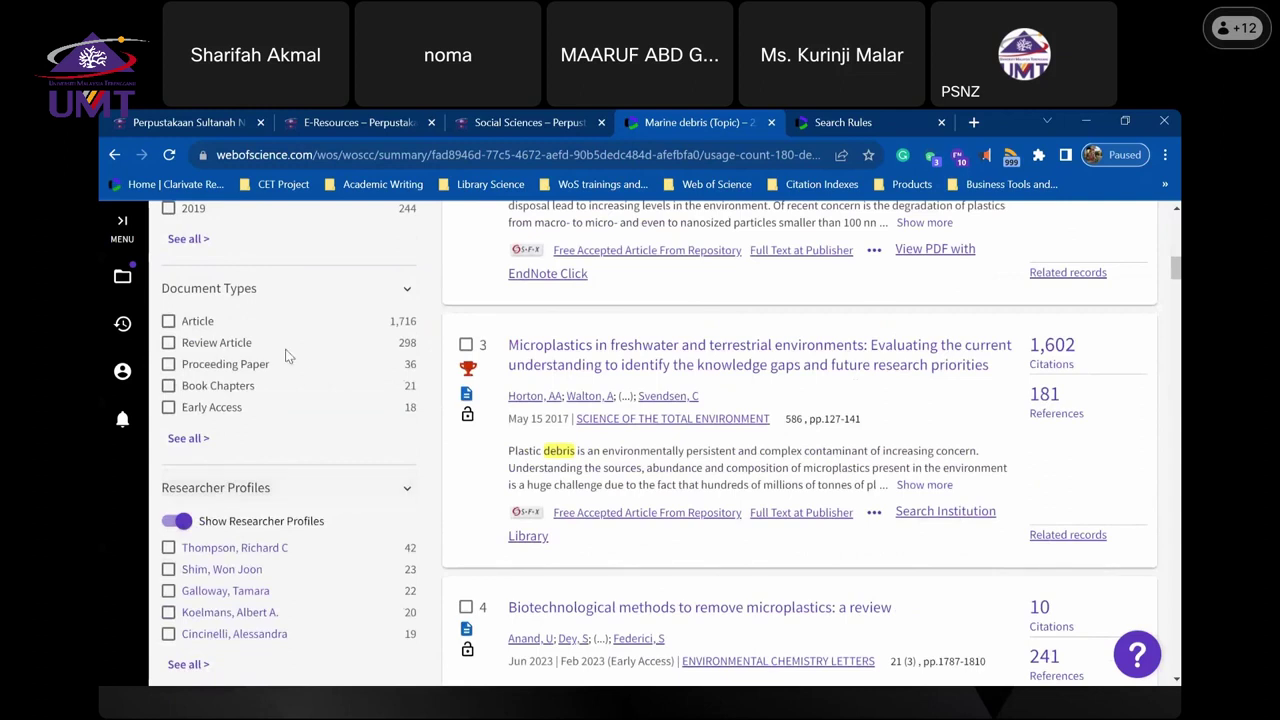
{"action": "scroll", "coordinate": [272, 330], "scroll_direction": "up", "scroll_amount": 2}
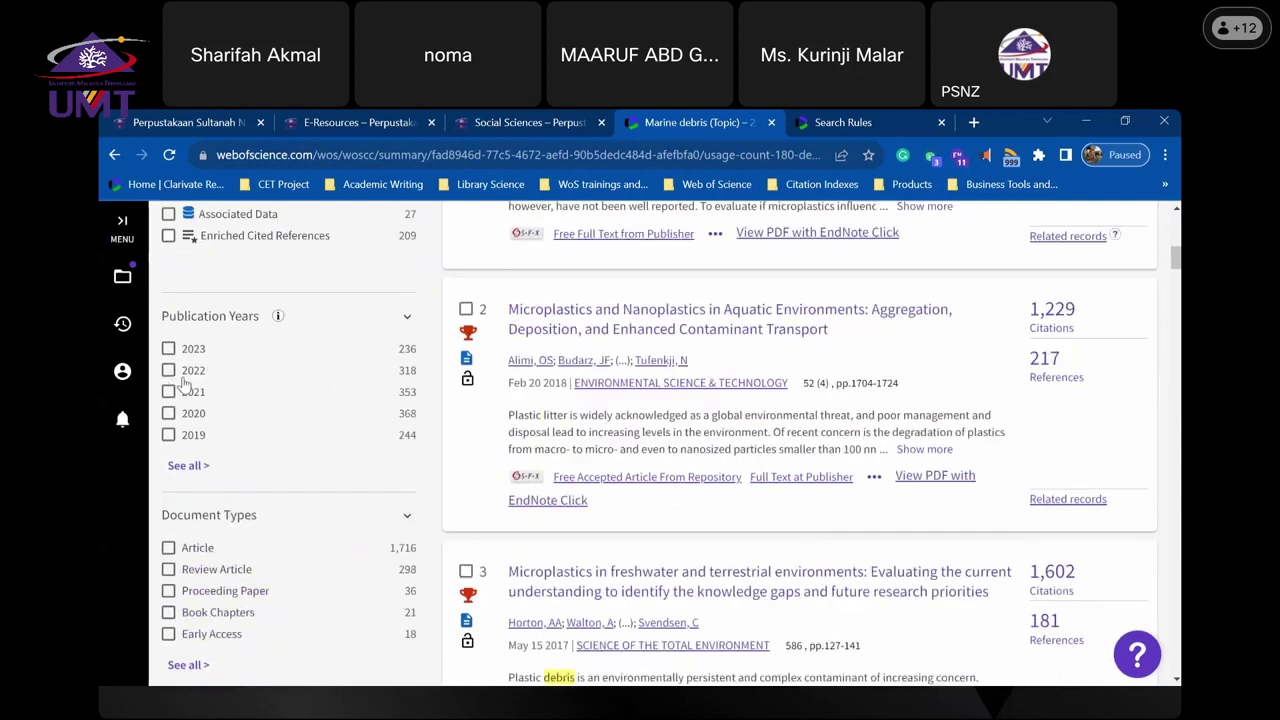
{"action": "scroll", "coordinate": [290, 438], "scroll_direction": "down", "scroll_amount": 4}
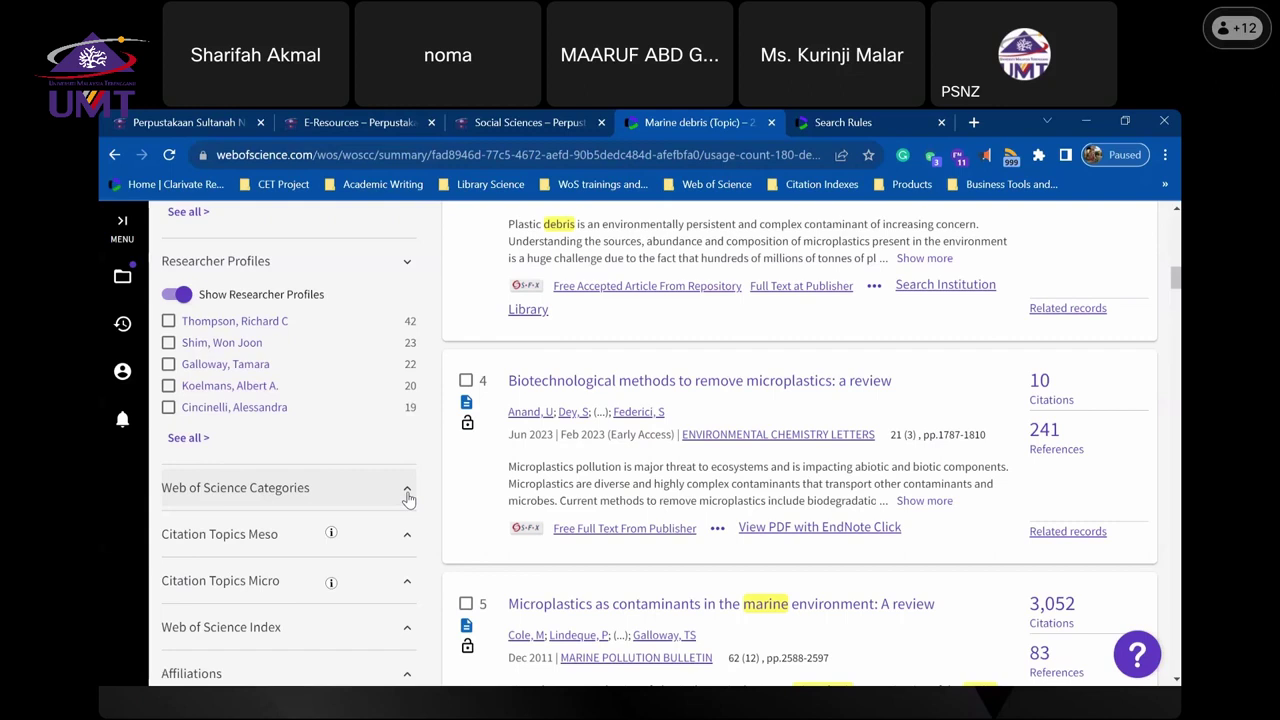
- Expand the Web of Science Categories, Citation Topics Meso and Citation Topics Micro filters to view their options
{"action": "left_click", "coordinate": [293, 498]}
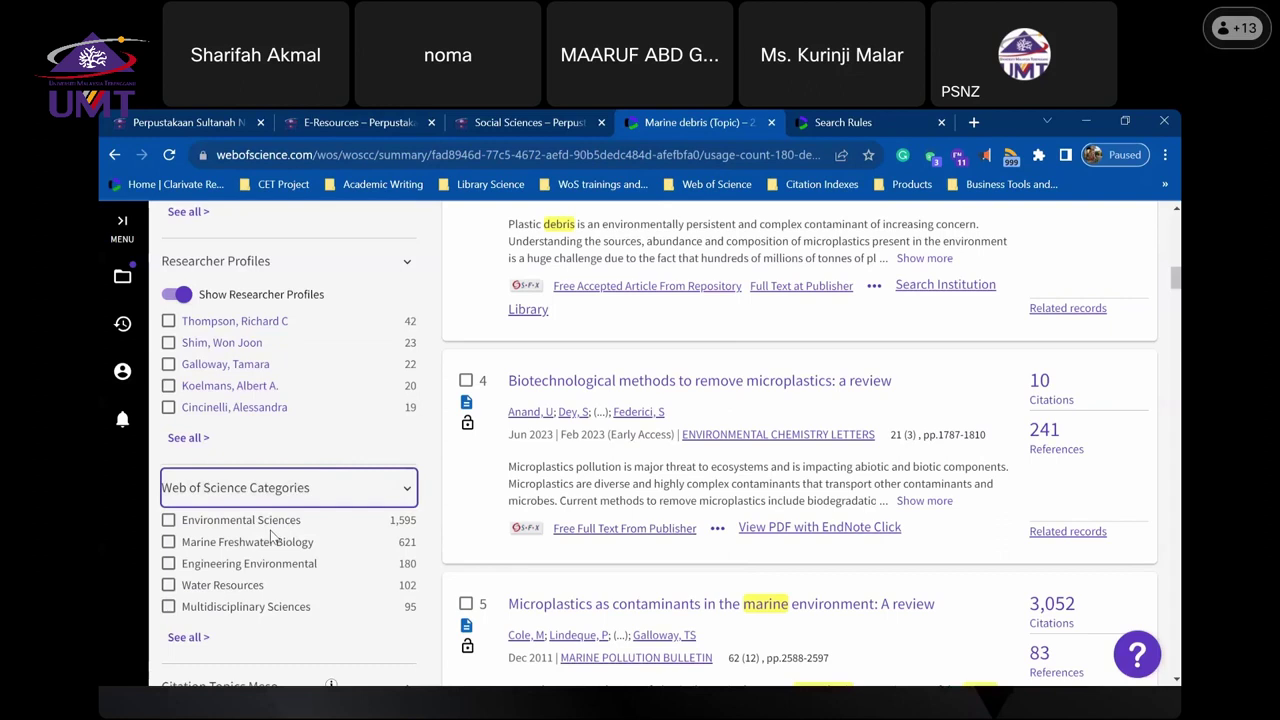
{"action": "scroll", "coordinate": [270, 537], "scroll_direction": "down", "scroll_amount": 2}
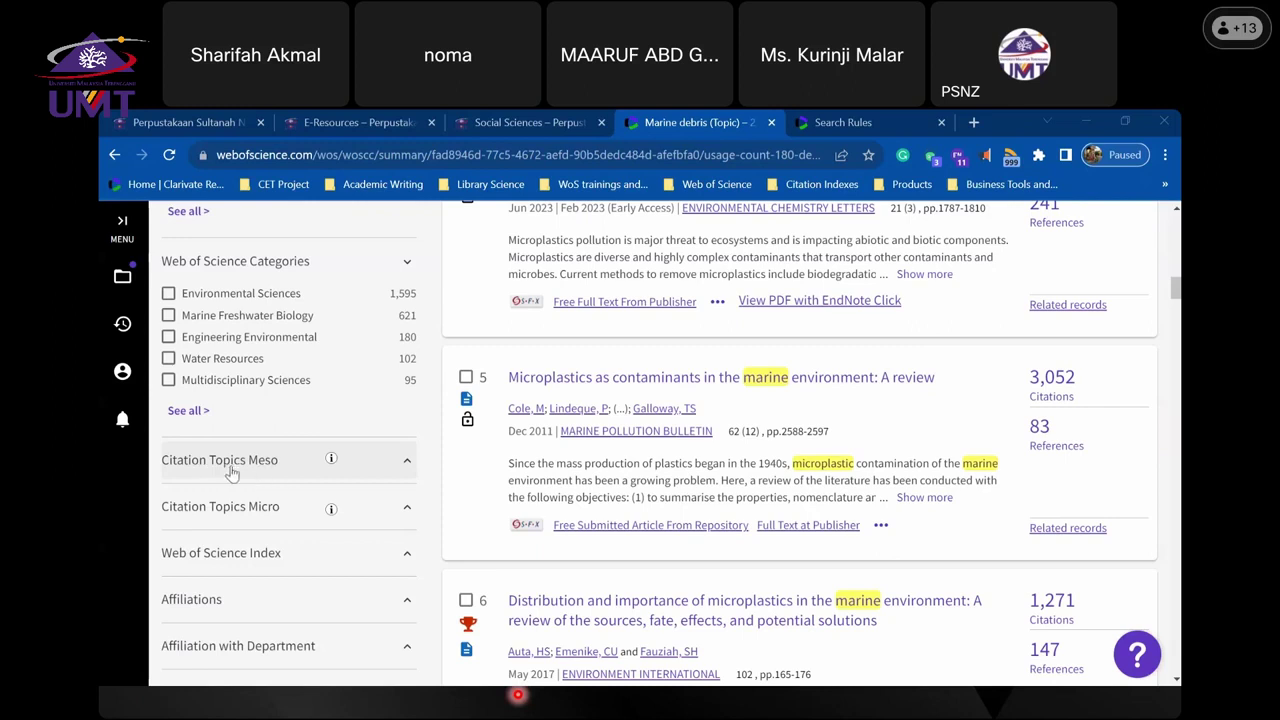
{"action": "left_click", "coordinate": [407, 462]}
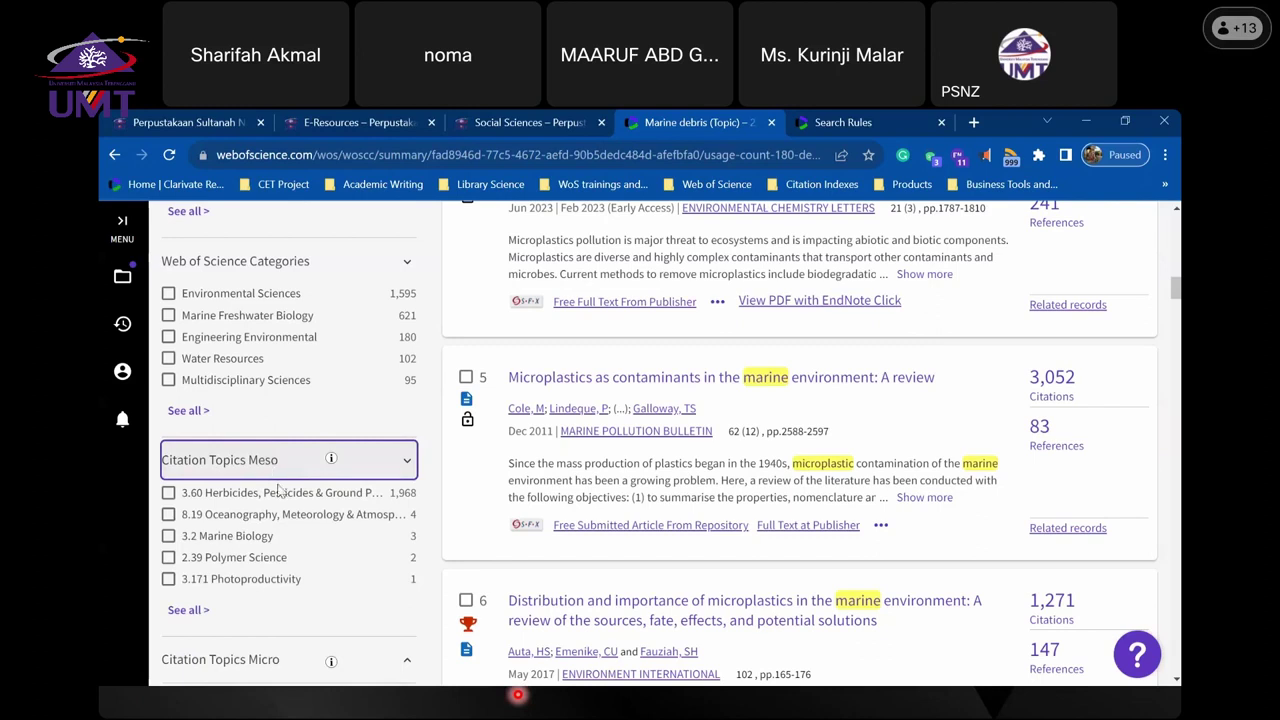
{"action": "scroll", "coordinate": [300, 490], "scroll_direction": "down", "scroll_amount": 2}
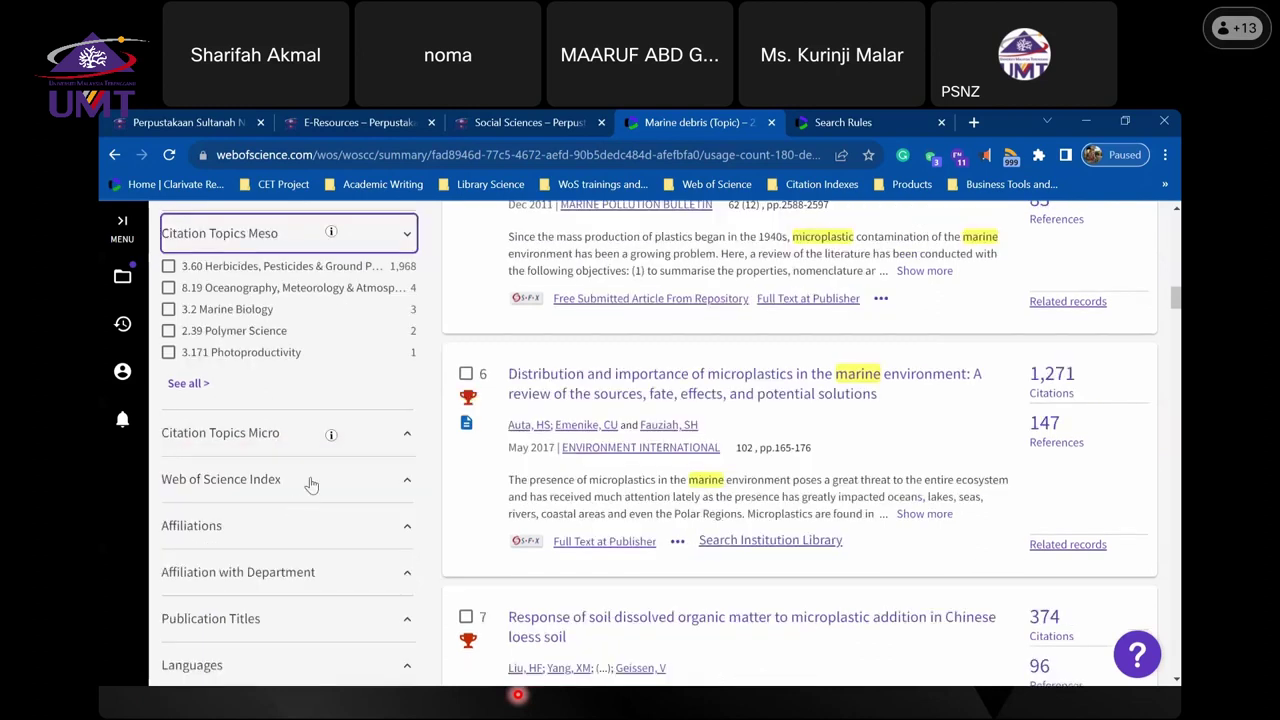
{"action": "left_click", "coordinate": [407, 437]}
- Refine the results by the Citation Topics Meso option 3.60 Herbicides, Pesticides & Ground Poisoning
{"action": "scroll", "coordinate": [287, 500], "scroll_direction": "up", "scroll_amount": 2}
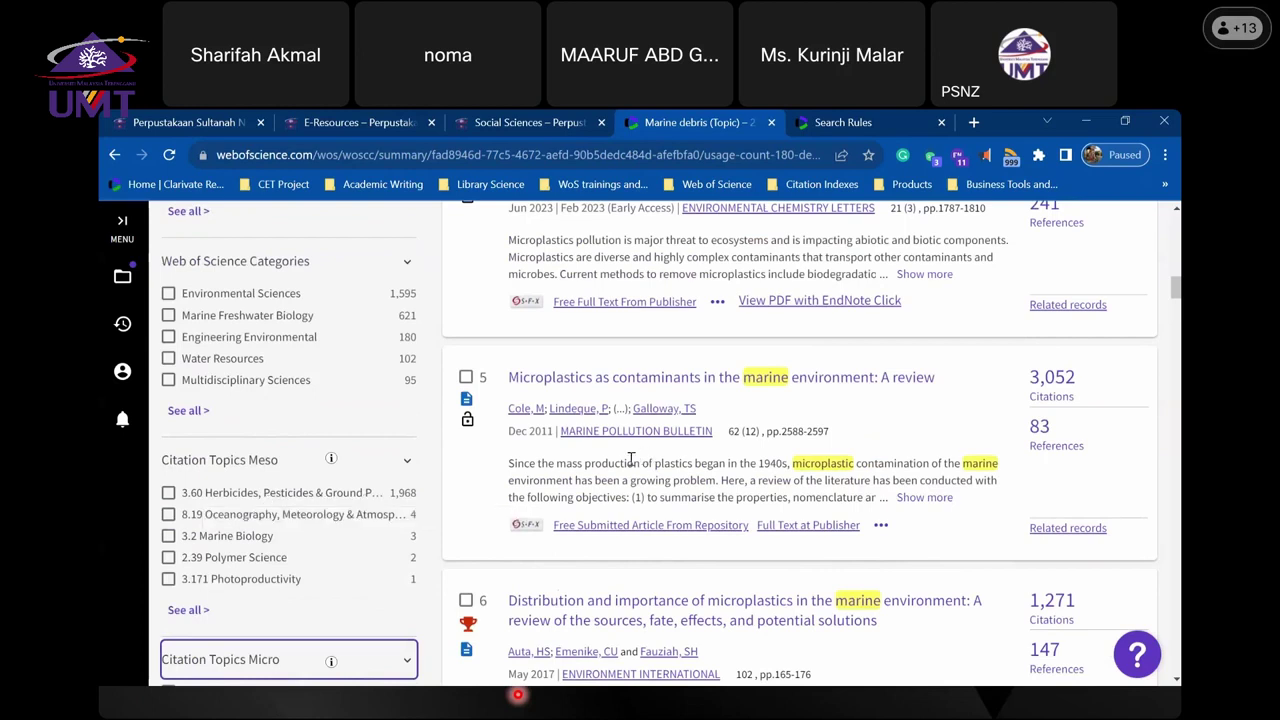
{"action": "left_click", "coordinate": [169, 493]}
{"action": "left_click", "coordinate": [390, 609]}
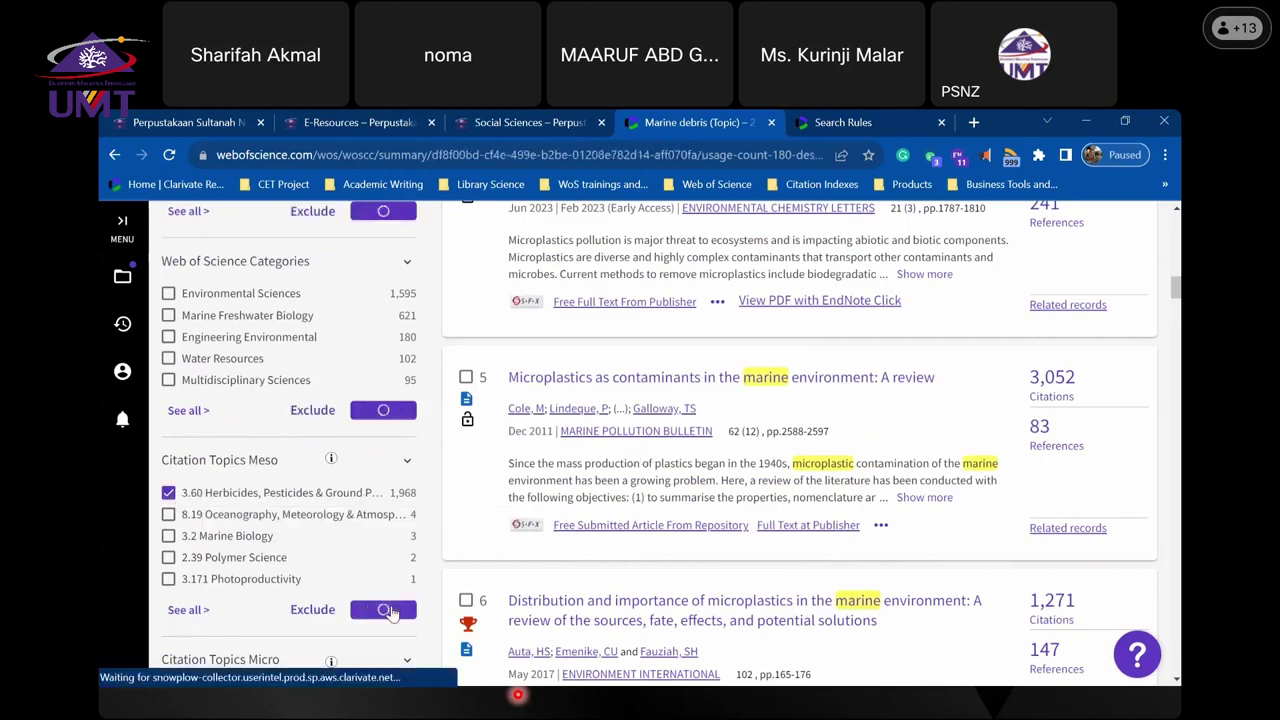
- Open the first result's full record and examine the citation topics in its Categories/Classification section
{"action": "scroll", "coordinate": [673, 478], "scroll_direction": "down", "scroll_amount": 2}
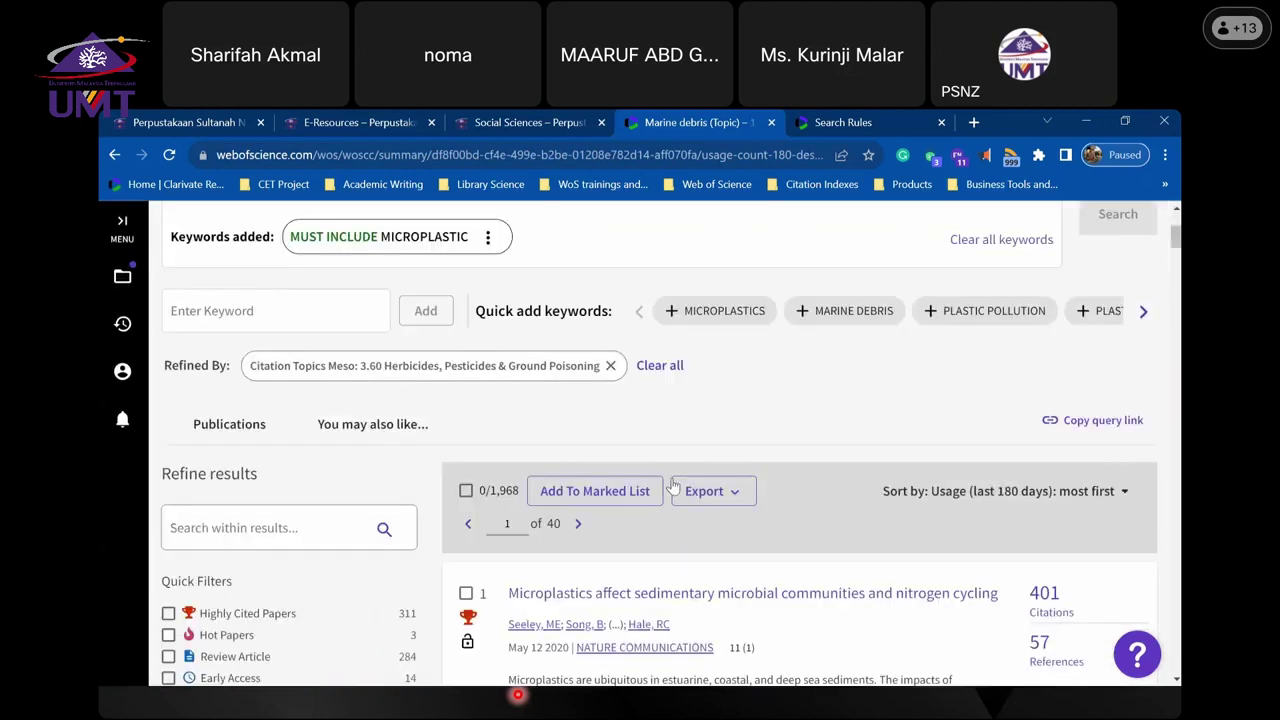
{"action": "scroll", "coordinate": [673, 487], "scroll_direction": "down", "scroll_amount": 2}
{"action": "left_click", "coordinate": [687, 368]}
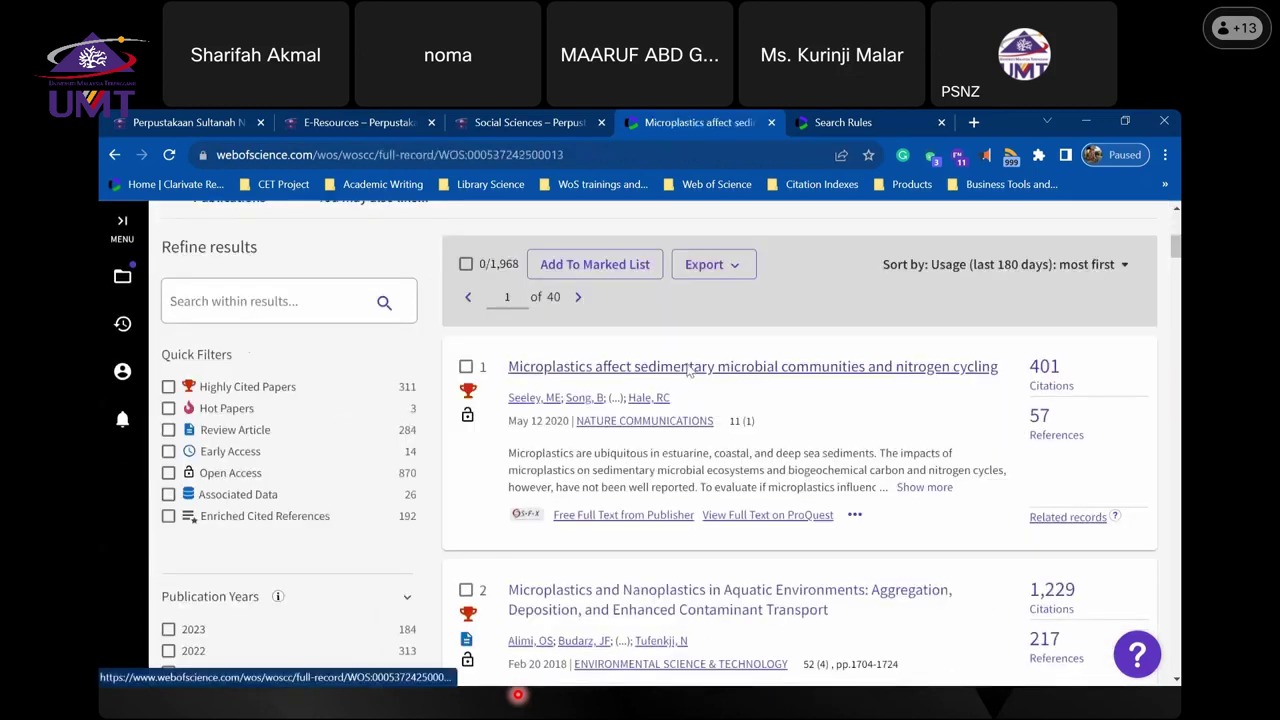
{"action": "scroll", "coordinate": [577, 420], "scroll_direction": "down", "scroll_amount": 10}
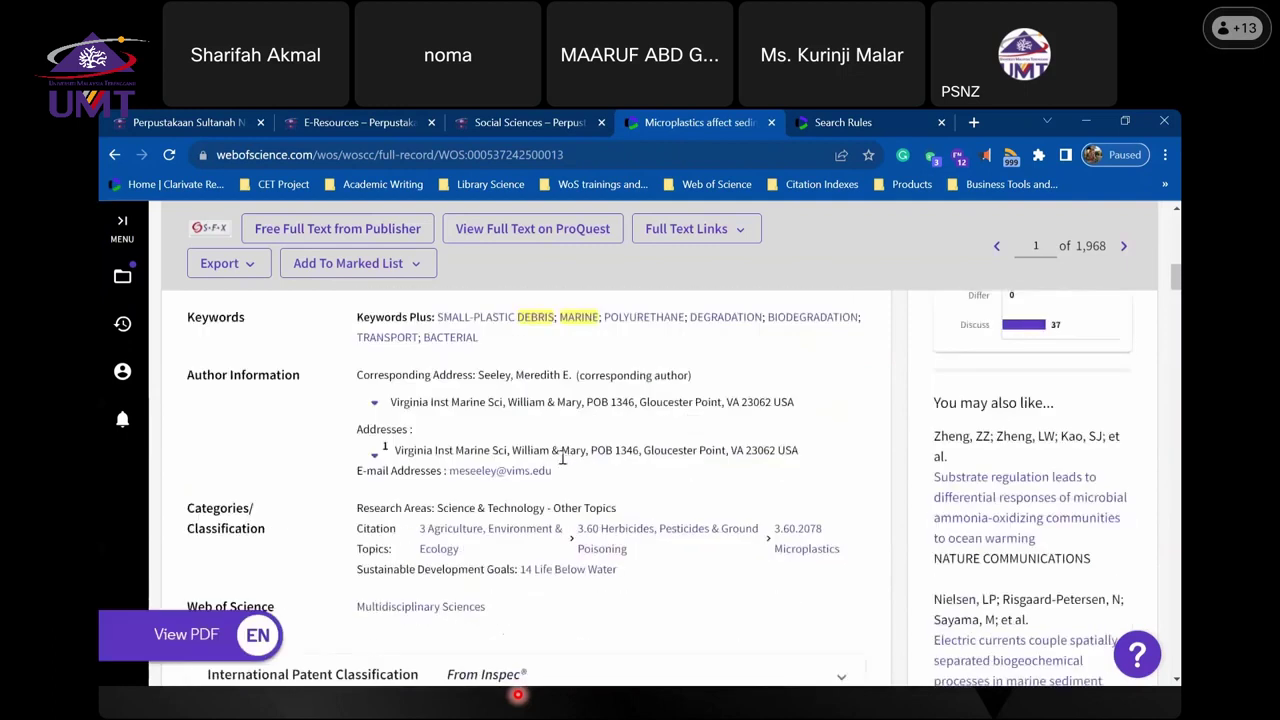
{"action": "scroll", "coordinate": [560, 460], "scroll_direction": "down", "scroll_amount": 2}
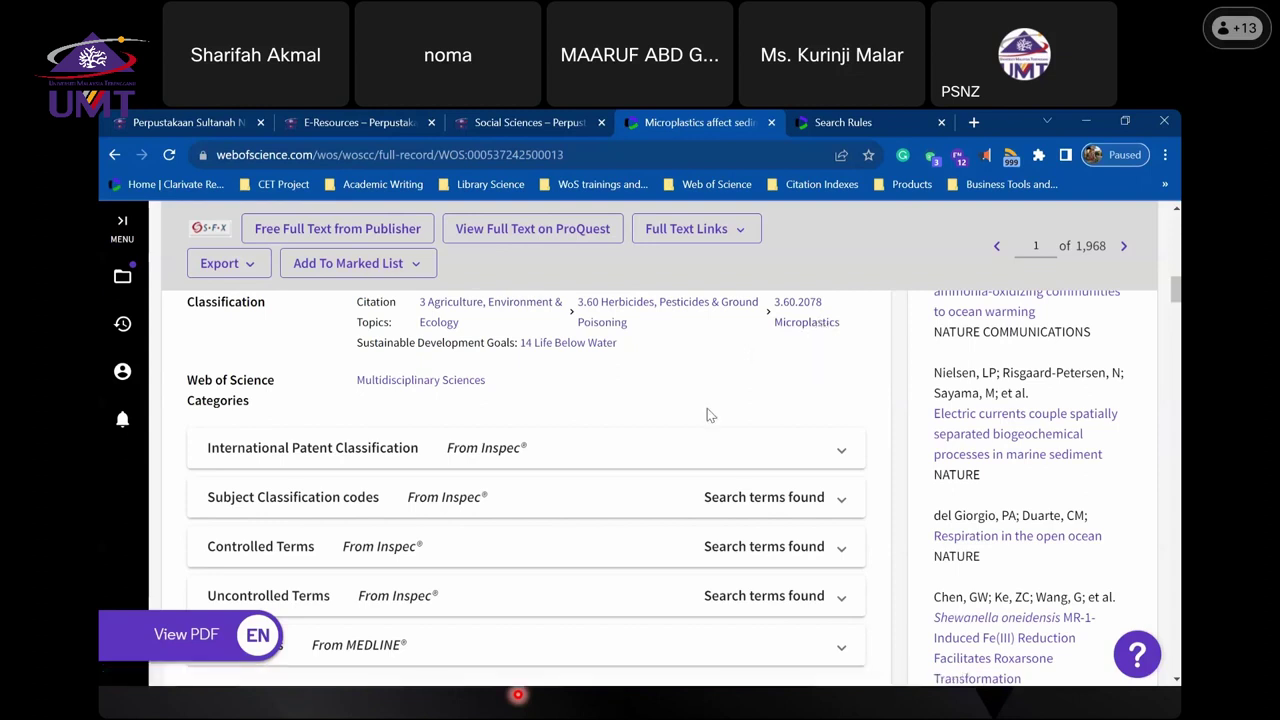
{"action": "scroll", "coordinate": [712, 416], "scroll_direction": "up", "scroll_amount": 2}
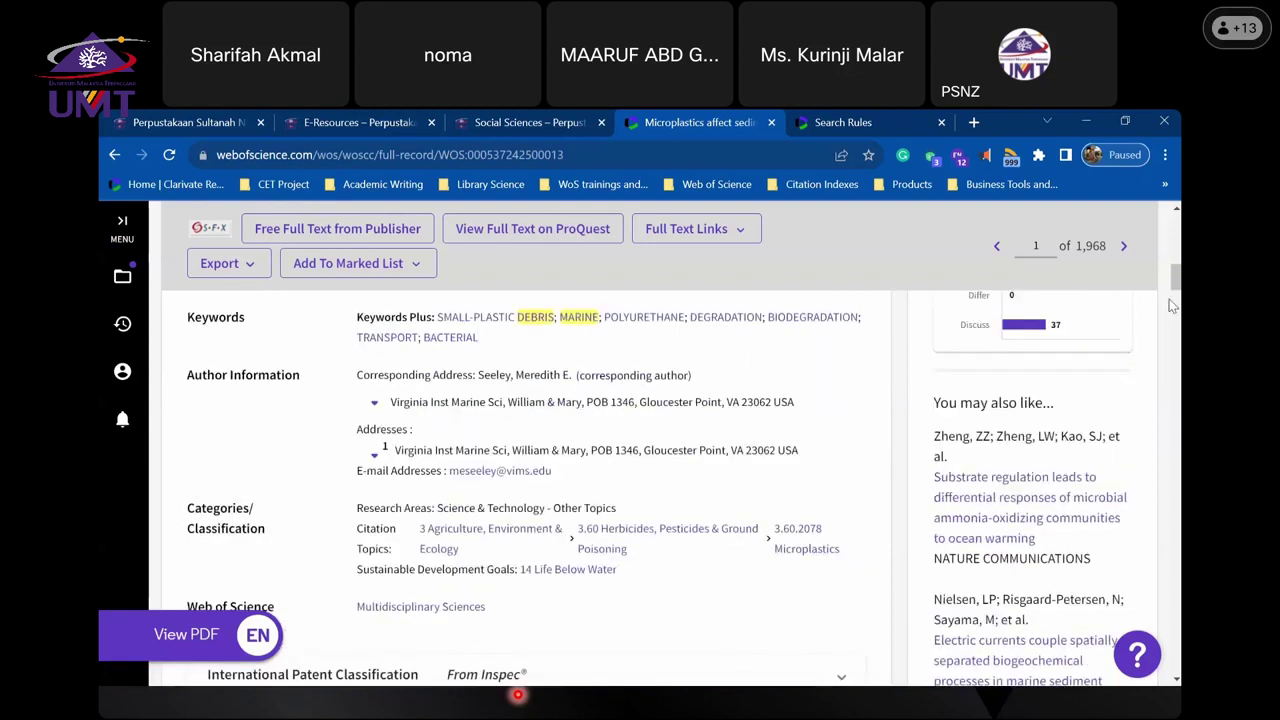
{"action": "mouse_move", "coordinate": [1175, 290]}
{"action": "left_mouse_down"}
{"action": "mouse_move", "coordinate": [1176, 248]}
{"action": "mouse_move", "coordinate": [1176, 282]}
{"action": "left_mouse_up"}
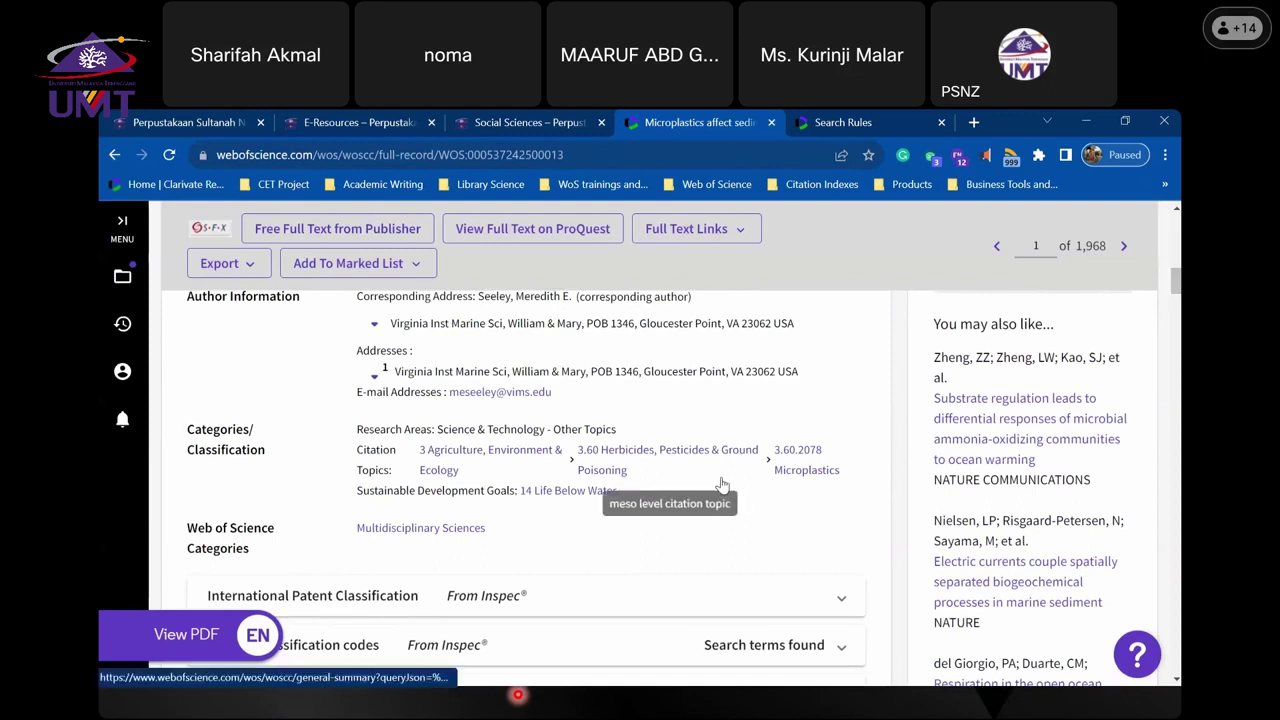
- Return to the refined Marine debris results and expand the Affiliation with Department and Affiliations filters
{"action": "scroll", "coordinate": [721, 484], "scroll_direction": "up", "scroll_amount": 10}
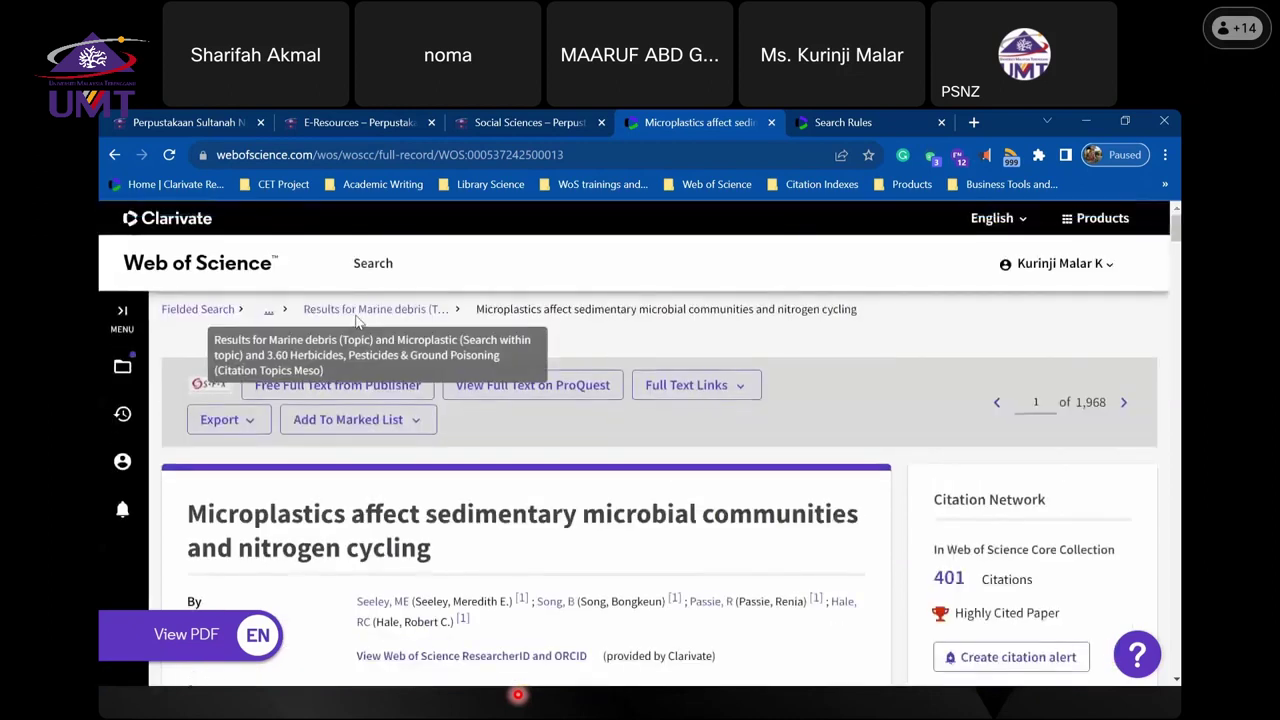
{"action": "left_click", "coordinate": [355, 310]}
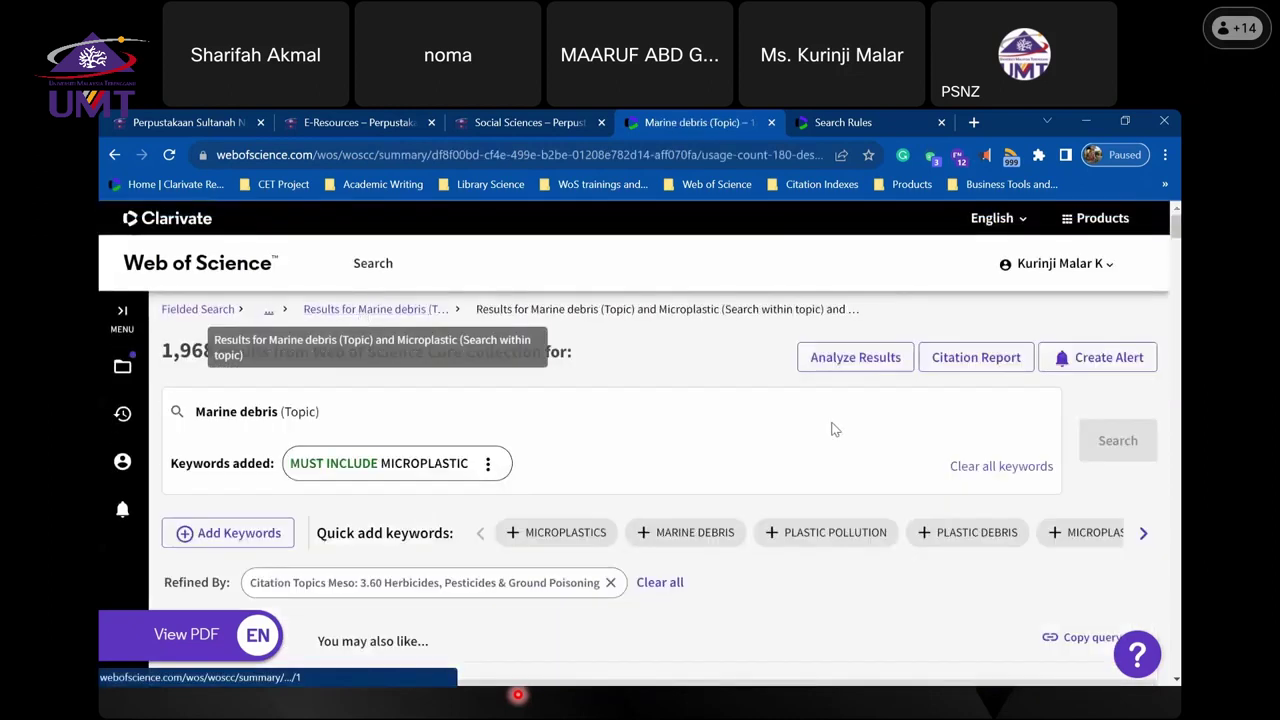
{"action": "scroll", "coordinate": [390, 480], "scroll_direction": "down", "scroll_amount": 8}
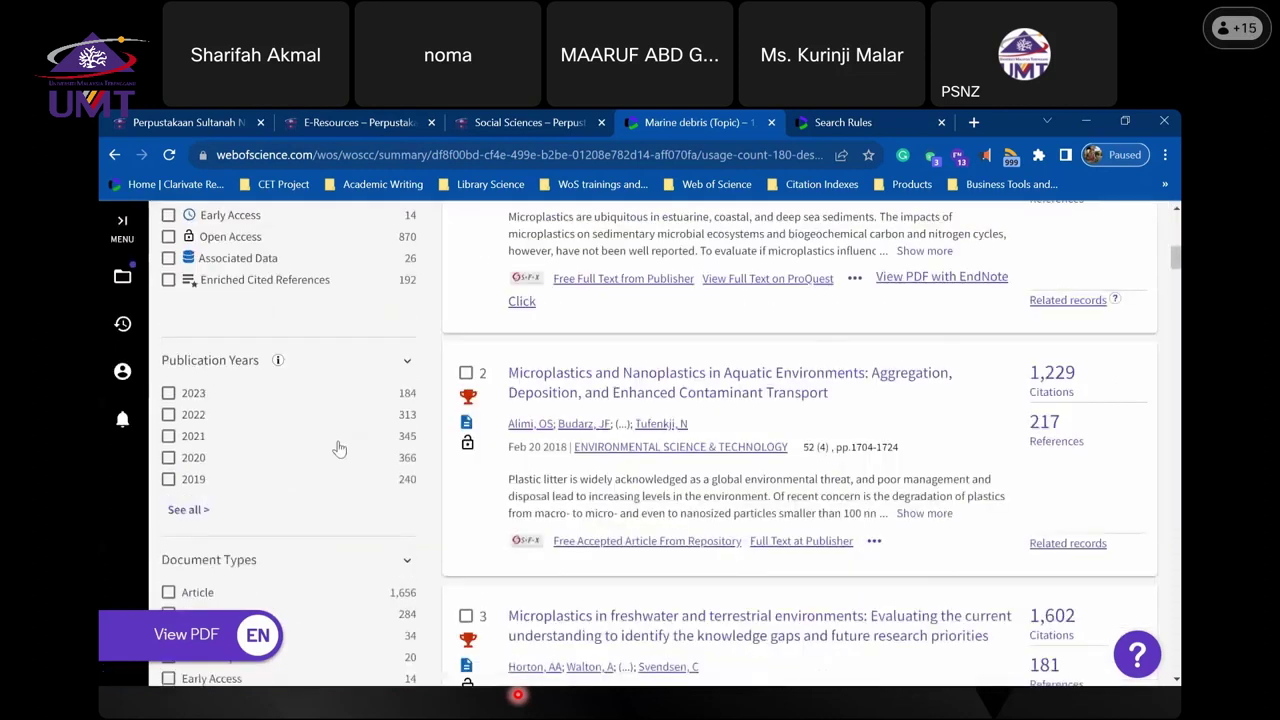
{"action": "scroll", "coordinate": [367, 468], "scroll_direction": "down", "scroll_amount": 7}
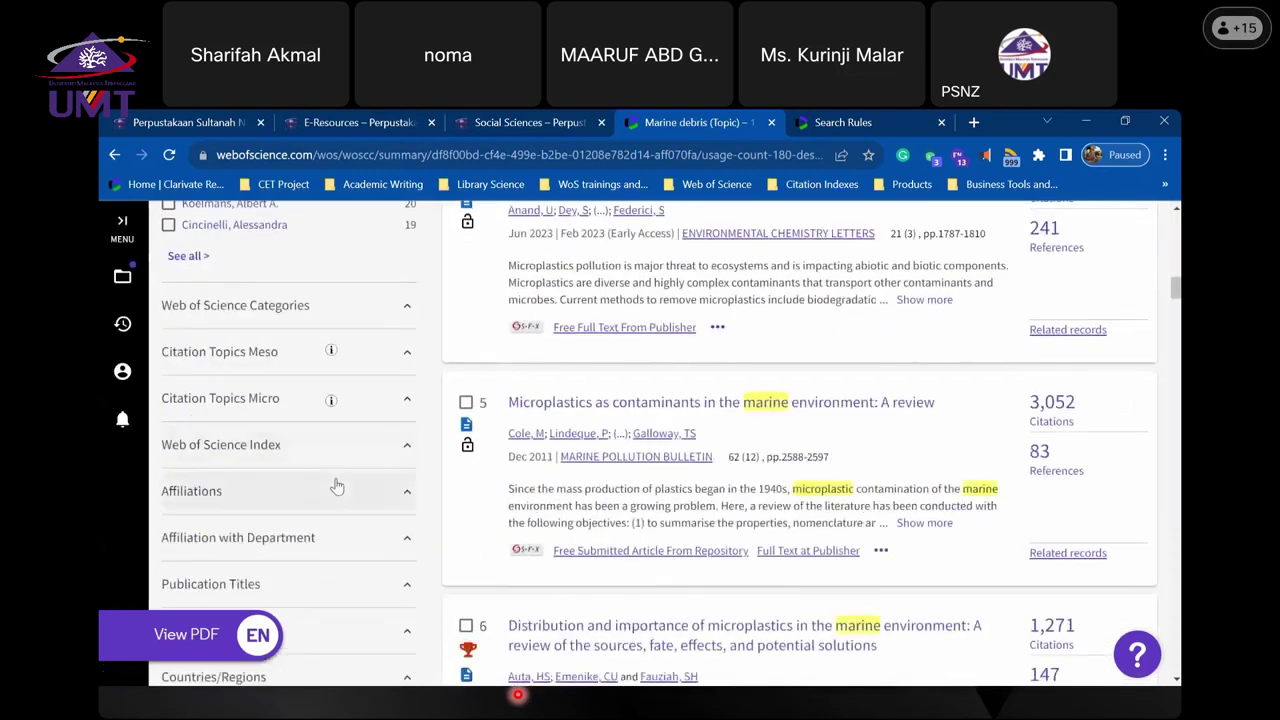
{"action": "scroll", "coordinate": [337, 486], "scroll_direction": "down", "scroll_amount": 3}
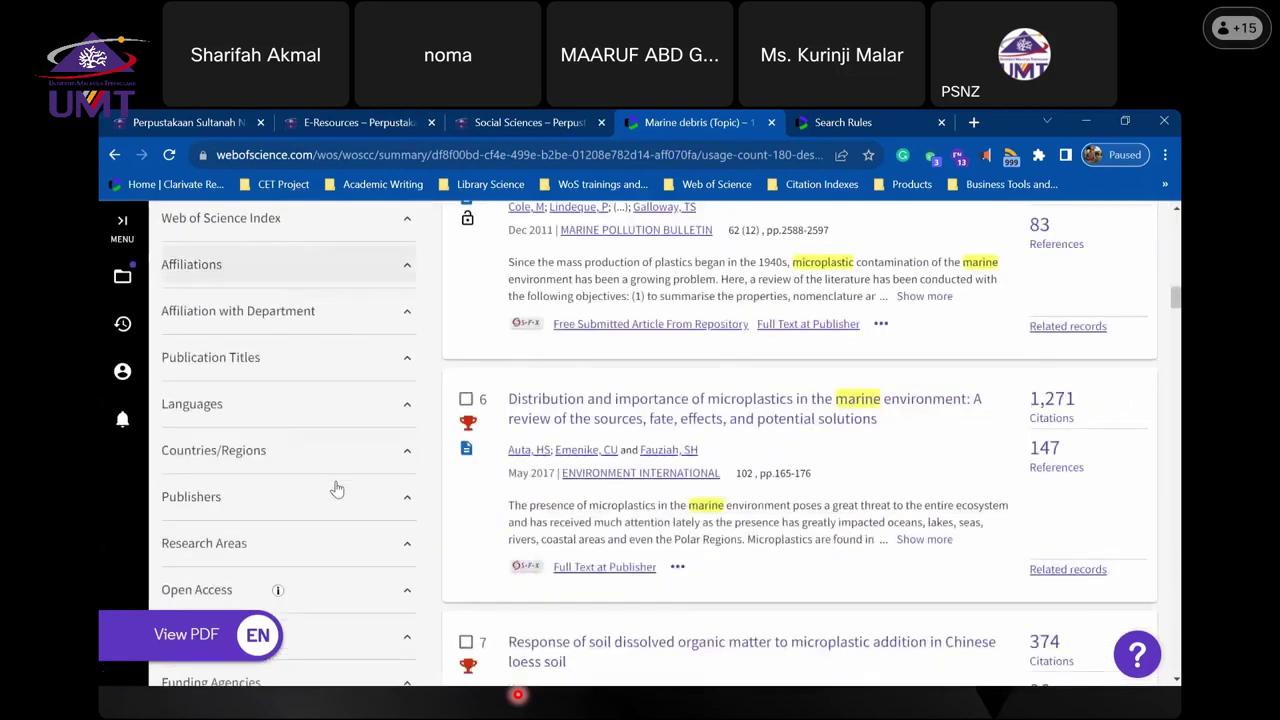
{"action": "left_click", "coordinate": [406, 317]}
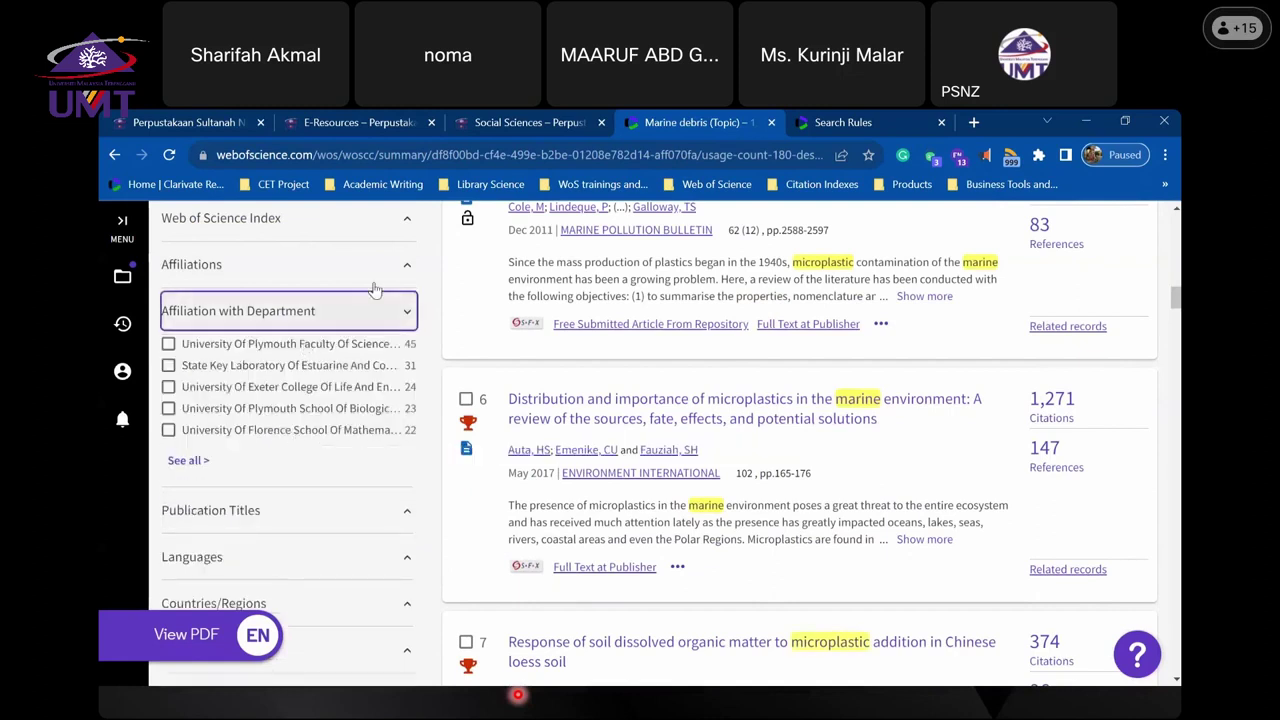
{"action": "left_click", "coordinate": [406, 269]}
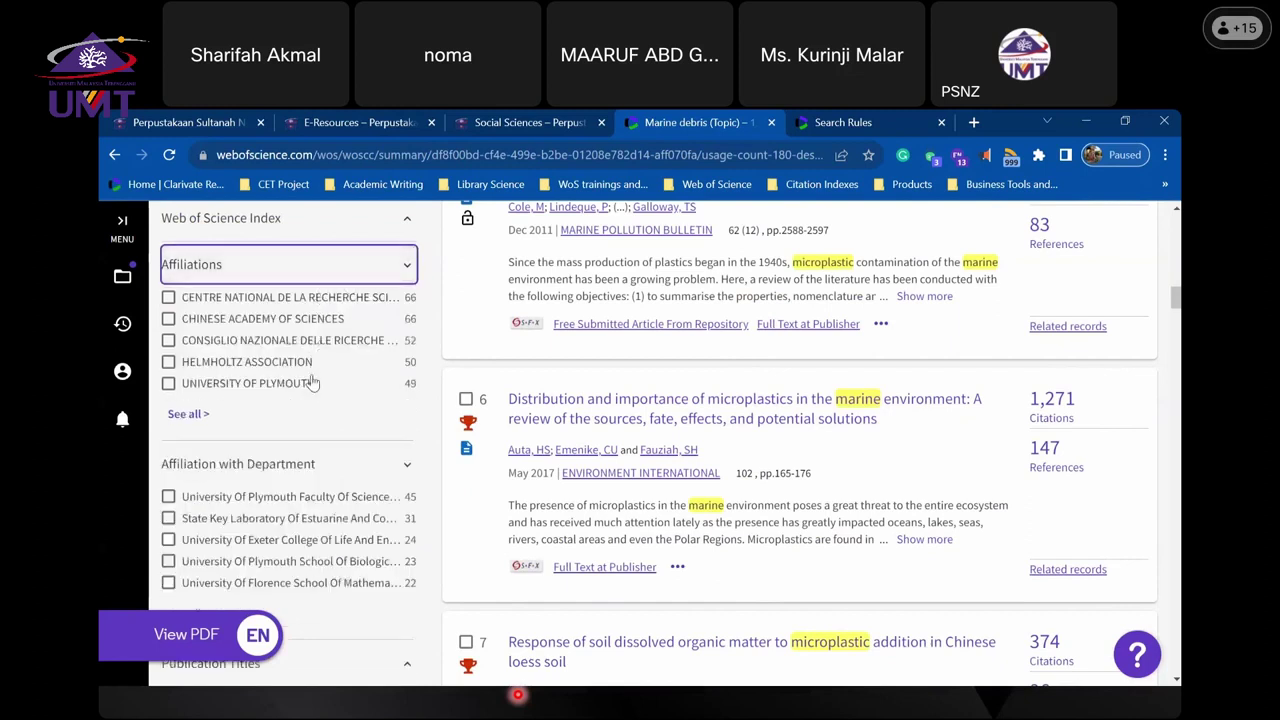
- Expand the Publication Titles and Countries/Regions filters to view their options
{"action": "scroll", "coordinate": [312, 383], "scroll_direction": "down", "scroll_amount": 3}
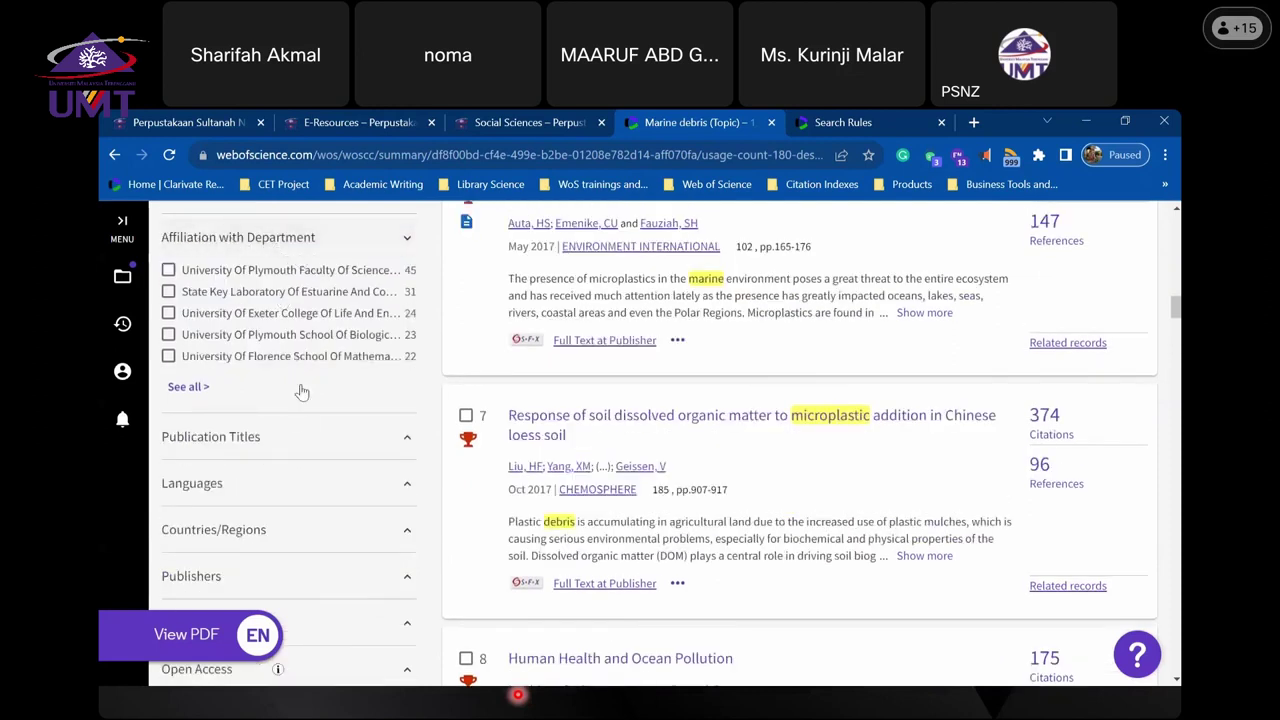
{"action": "left_click", "coordinate": [407, 437]}
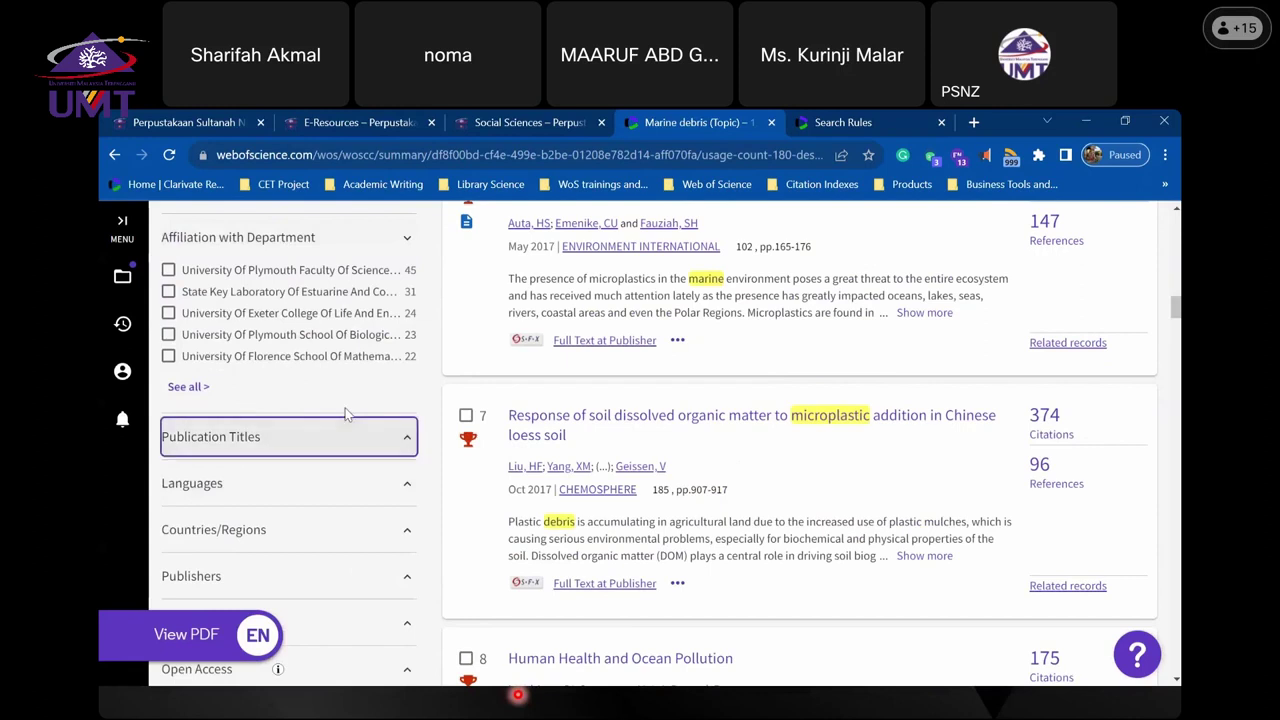
{"action": "scroll", "coordinate": [320, 494], "scroll_direction": "down", "scroll_amount": 6}
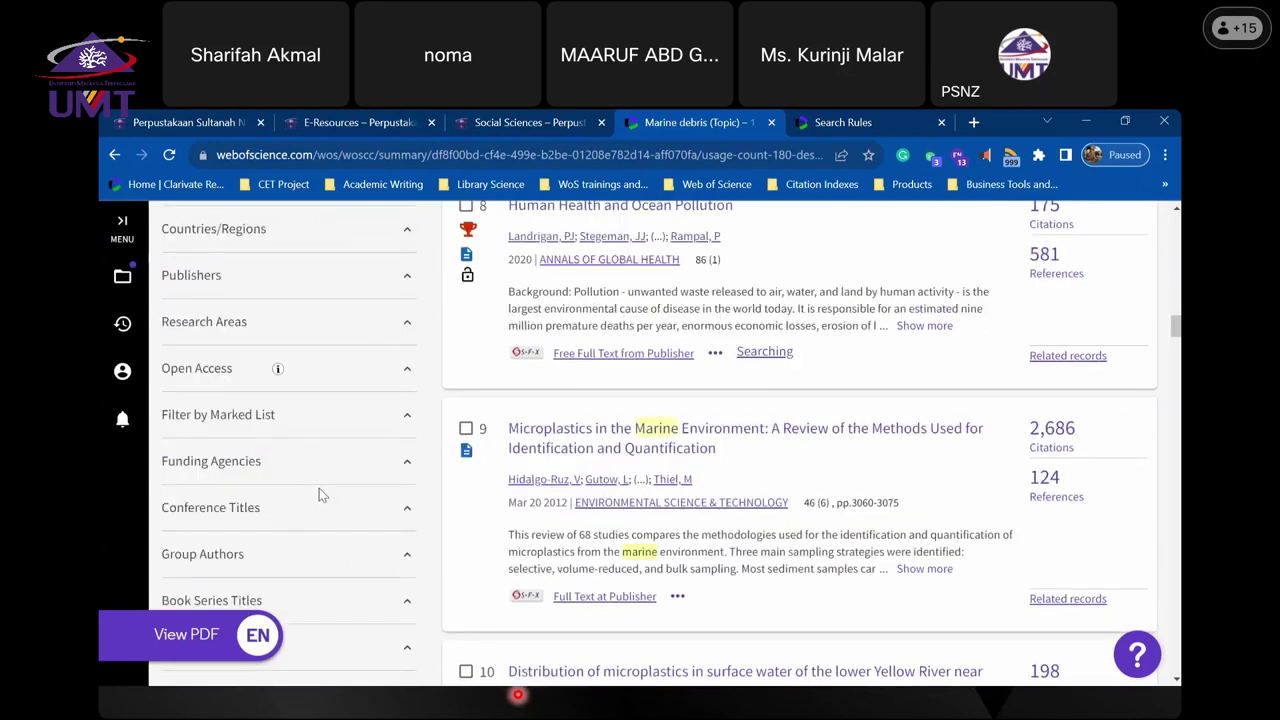
{"action": "scroll", "coordinate": [319, 488], "scroll_direction": "up", "scroll_amount": 5}
{"action": "scroll", "coordinate": [360, 494], "scroll_direction": "down", "scroll_amount": 3}
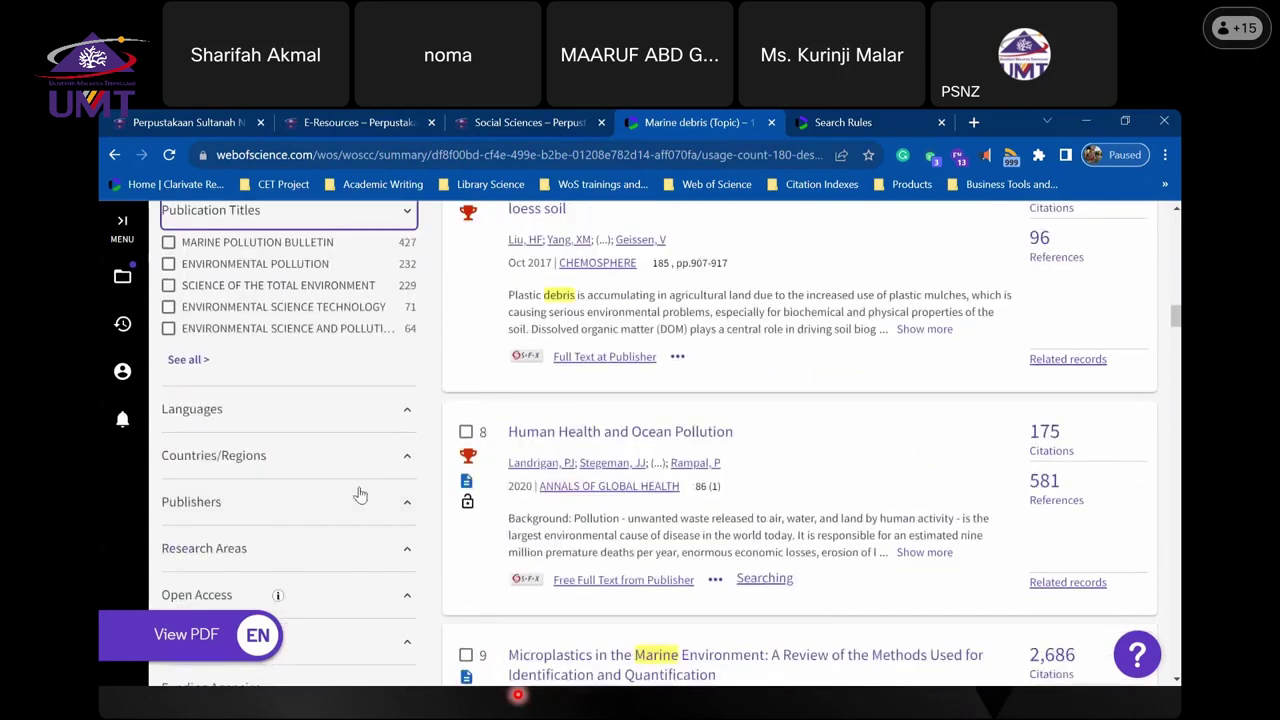
{"action": "left_click", "coordinate": [405, 458]}
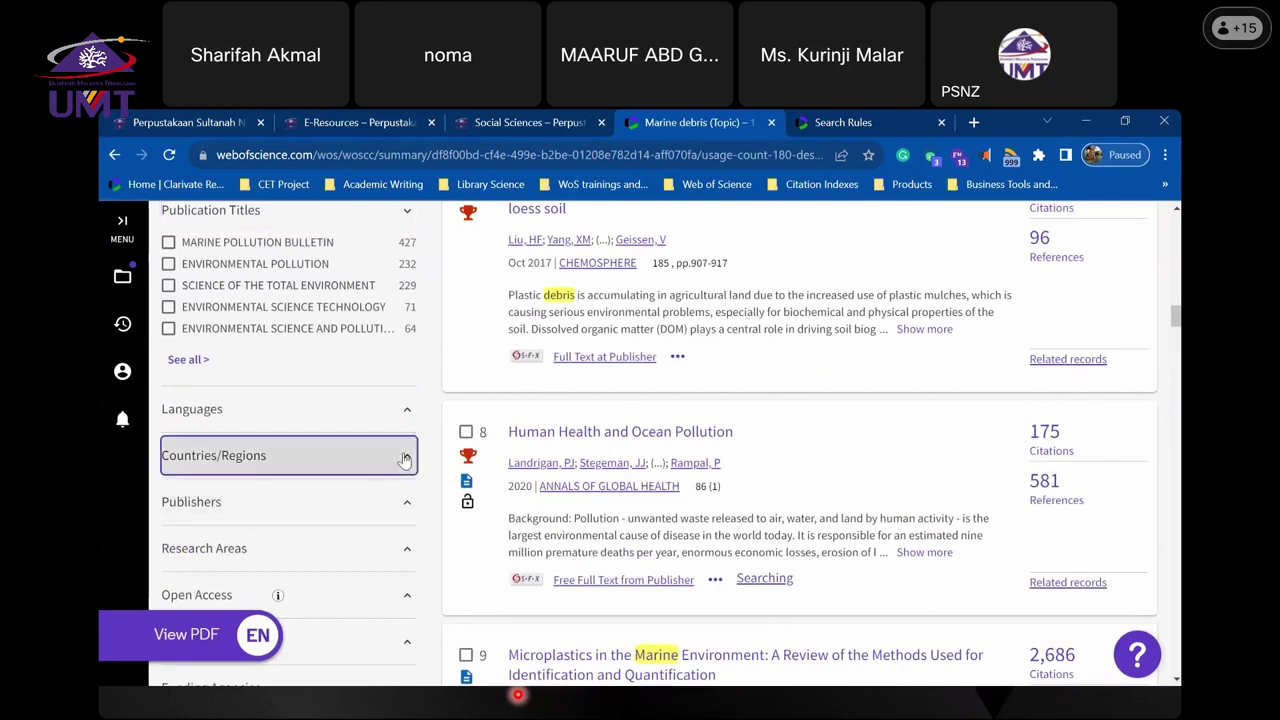
- Look through the remaining refine filters and expand Sustainable Development Goals to view its options
{"action": "scroll", "coordinate": [380, 457], "scroll_direction": "down", "scroll_amount": 2}
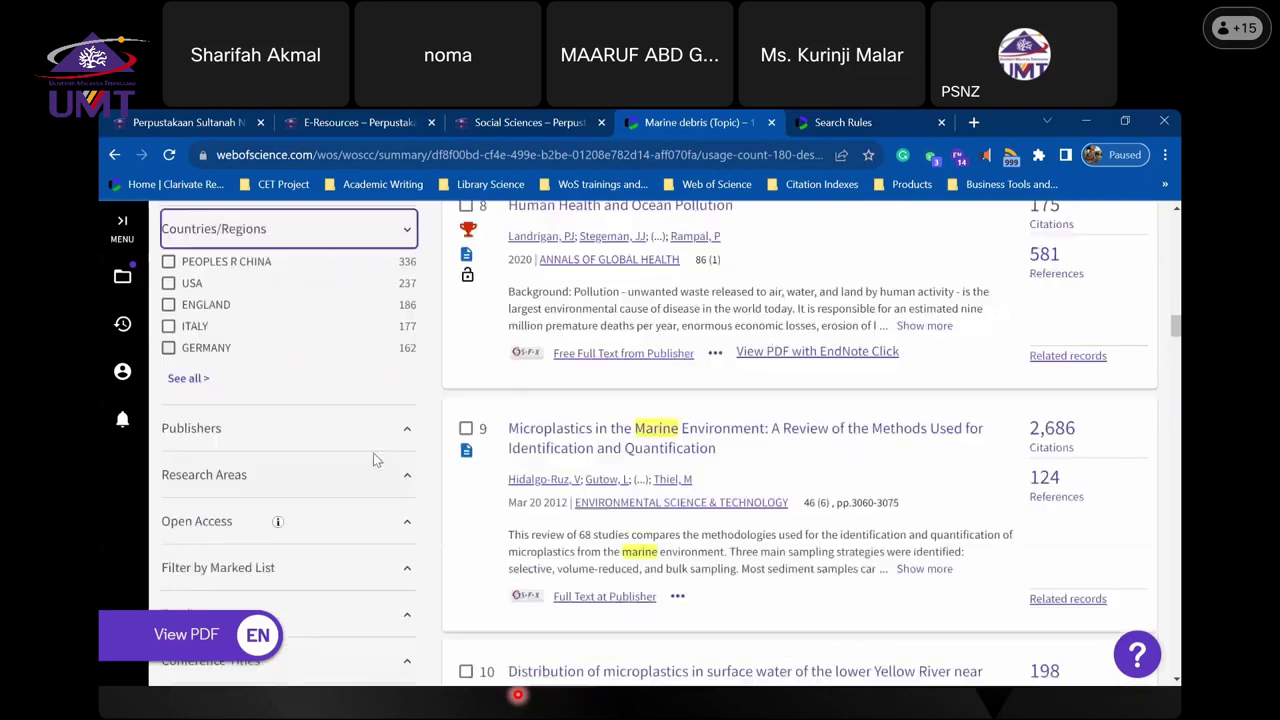
{"action": "scroll", "coordinate": [367, 564], "scroll_direction": "down", "scroll_amount": 2}
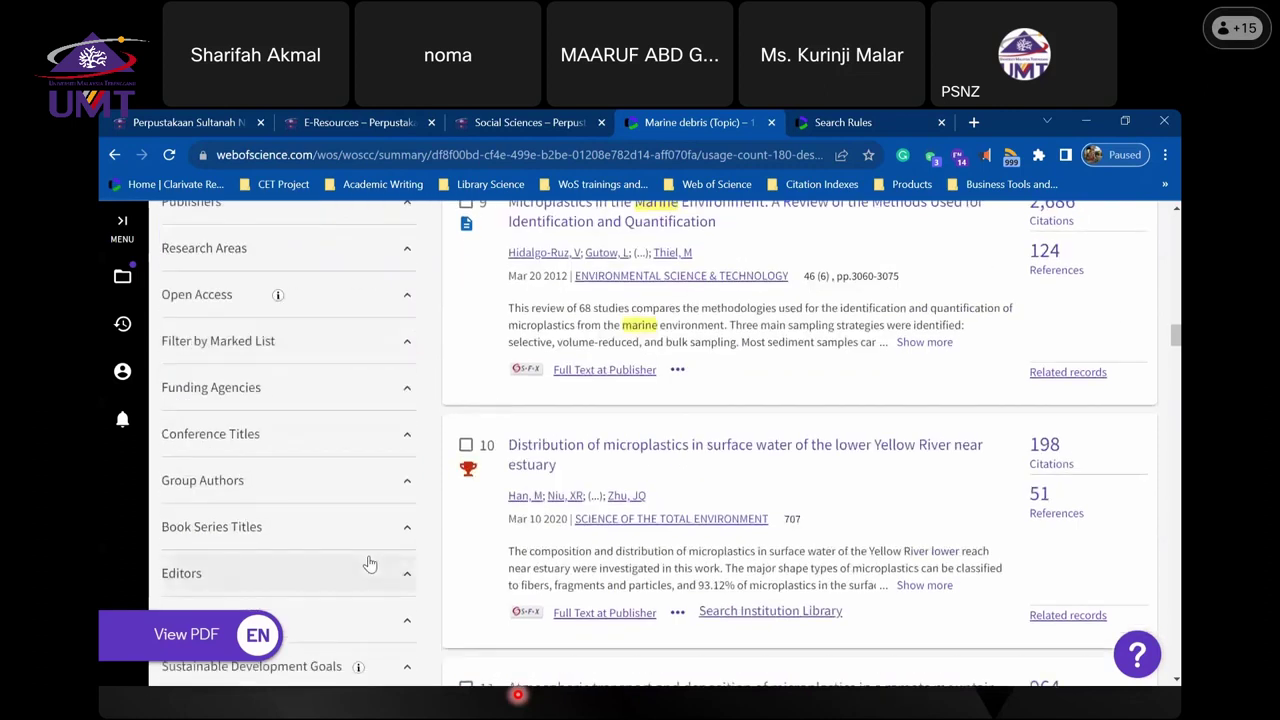
{"action": "scroll", "coordinate": [370, 565], "scroll_direction": "down", "scroll_amount": 2}
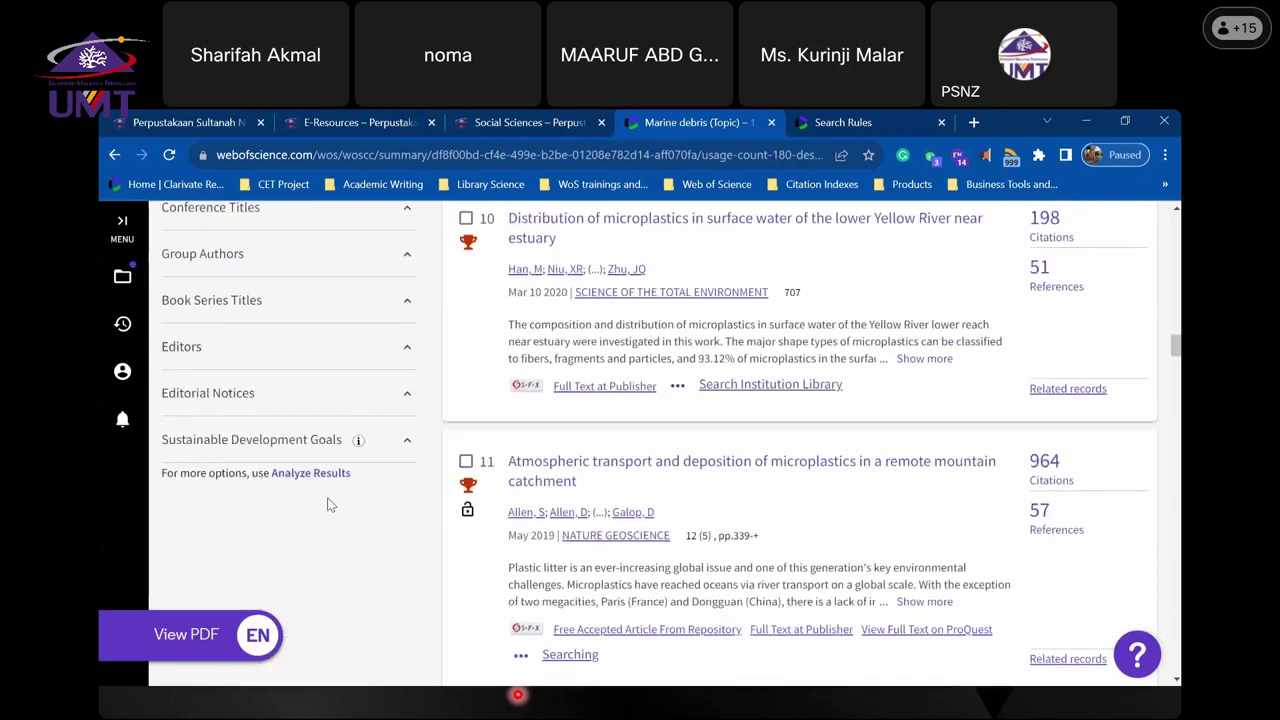
{"action": "left_click", "coordinate": [314, 445]}
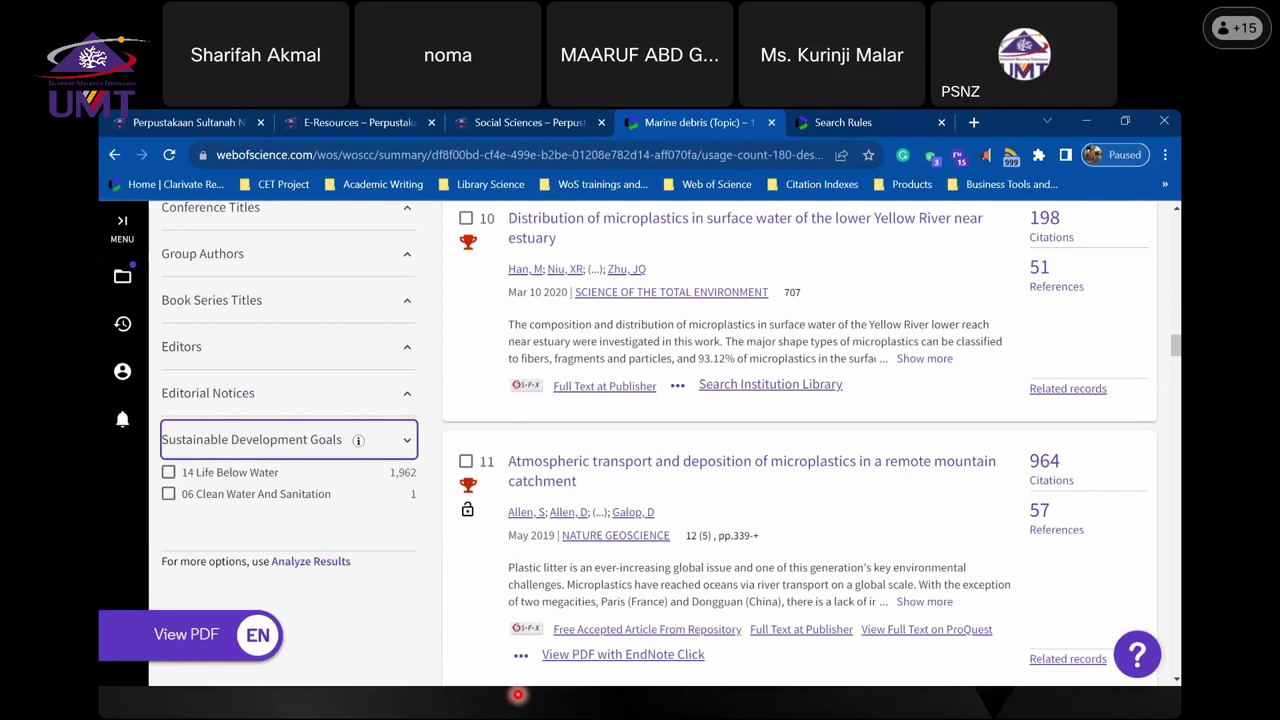
{"action": "left_click", "coordinate": [518, 694]}
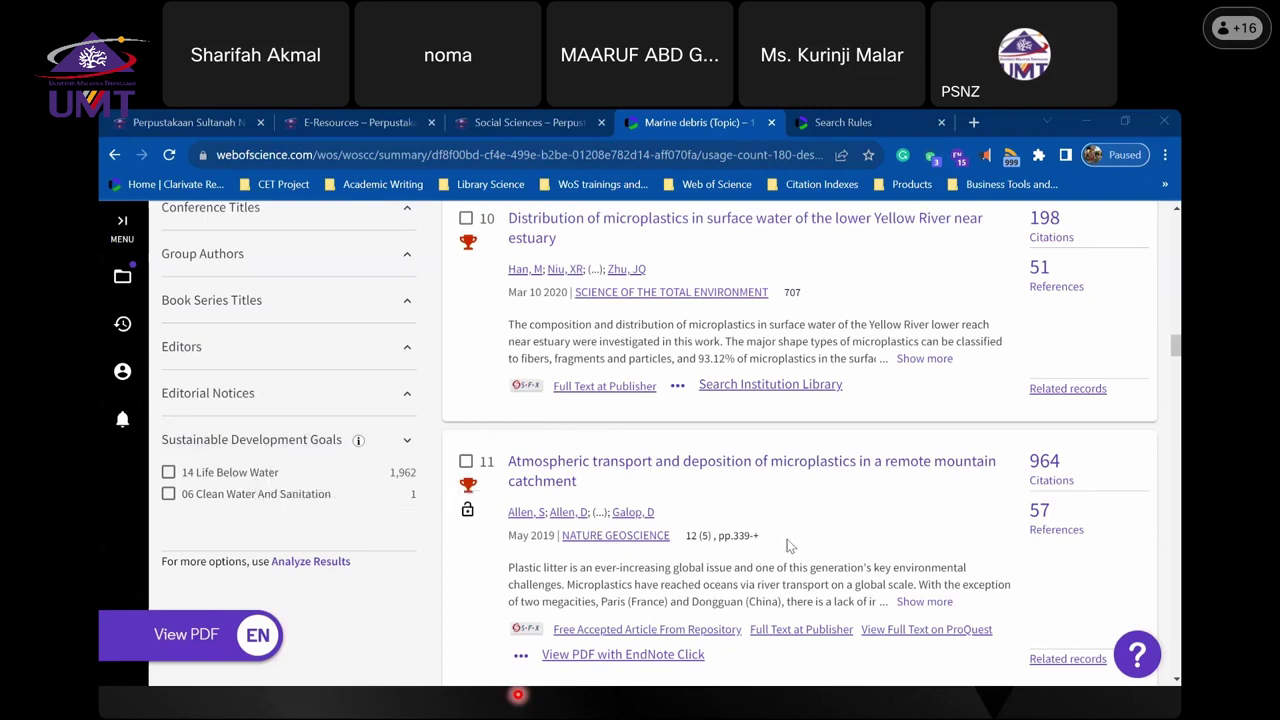
- Review the refined results page again, from the search summary and applied refinement to the quick filters, publication years and first records
{"action": "scroll", "coordinate": [787, 539], "scroll_direction": "up", "scroll_amount": 20}
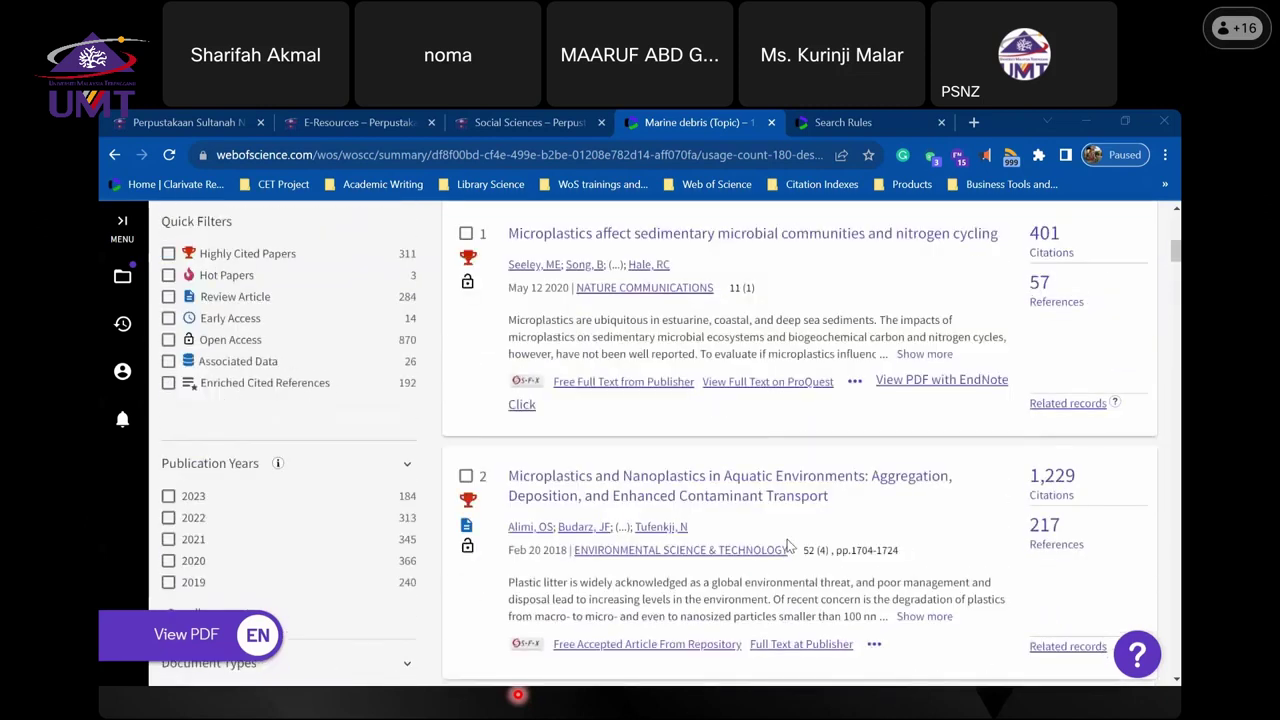
{"action": "scroll", "coordinate": [787, 539], "scroll_direction": "up", "scroll_amount": 6}
{"action": "scroll", "coordinate": [787, 539], "scroll_direction": "down", "scroll_amount": 2}
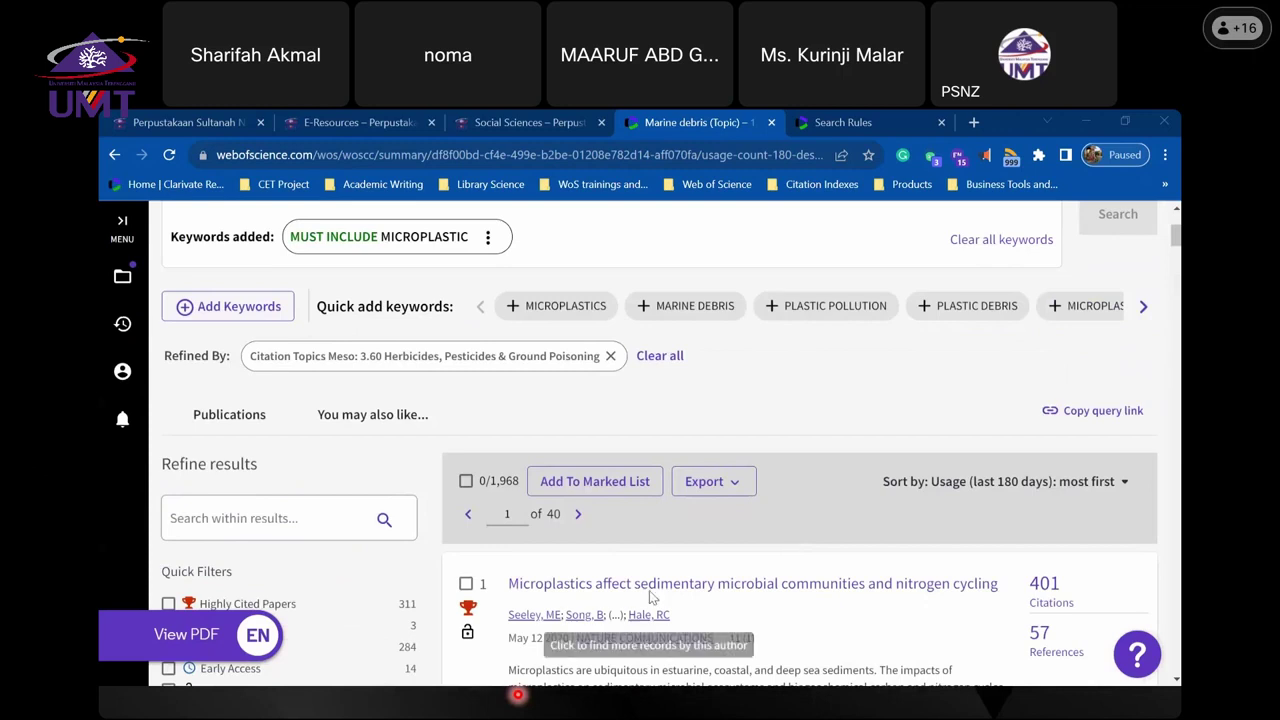
{"action": "scroll", "coordinate": [771, 470], "scroll_direction": "down", "scroll_amount": 5}
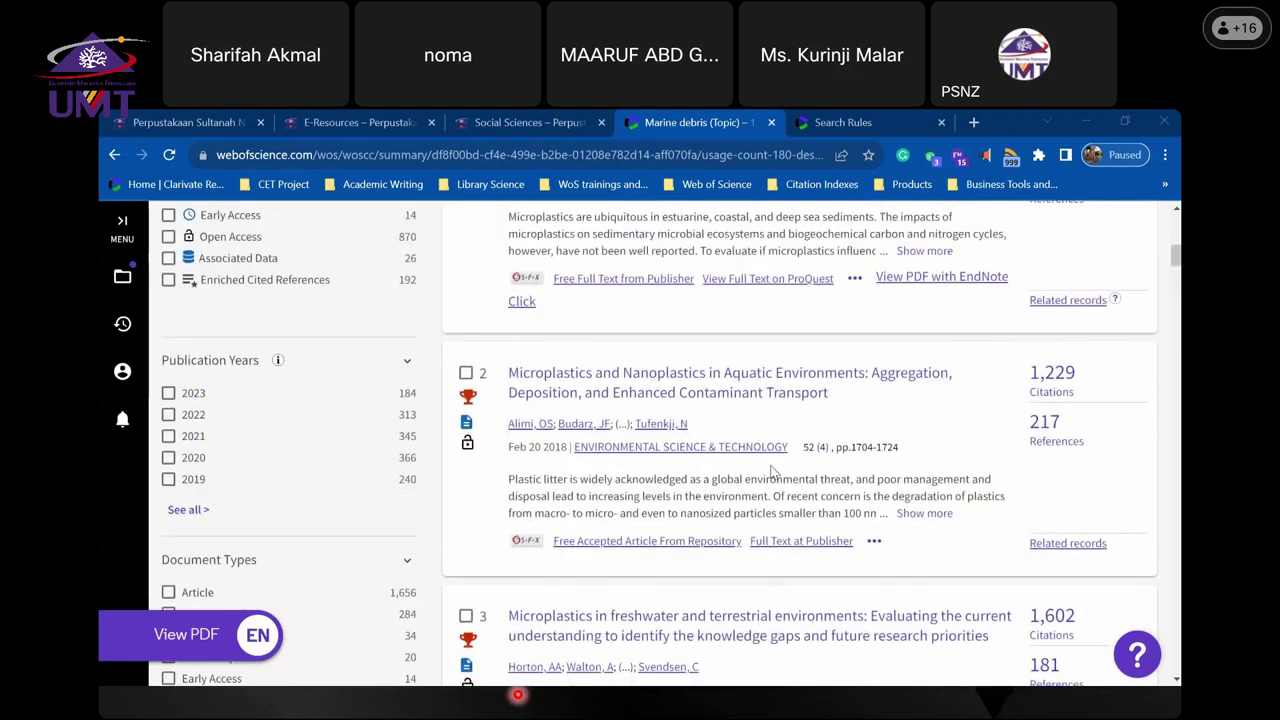
{"action": "scroll", "coordinate": [771, 470], "scroll_direction": "up", "scroll_amount": 10}
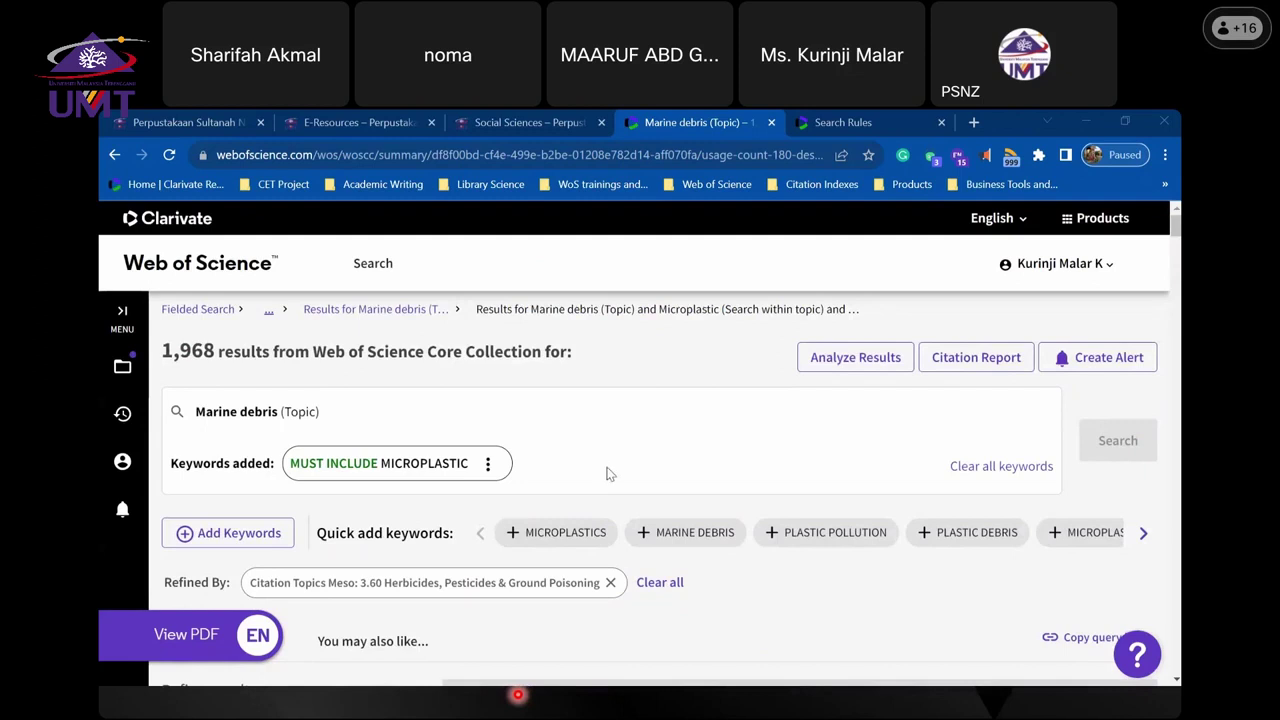
{"action": "scroll", "coordinate": [610, 473], "scroll_direction": "down", "scroll_amount": 3}
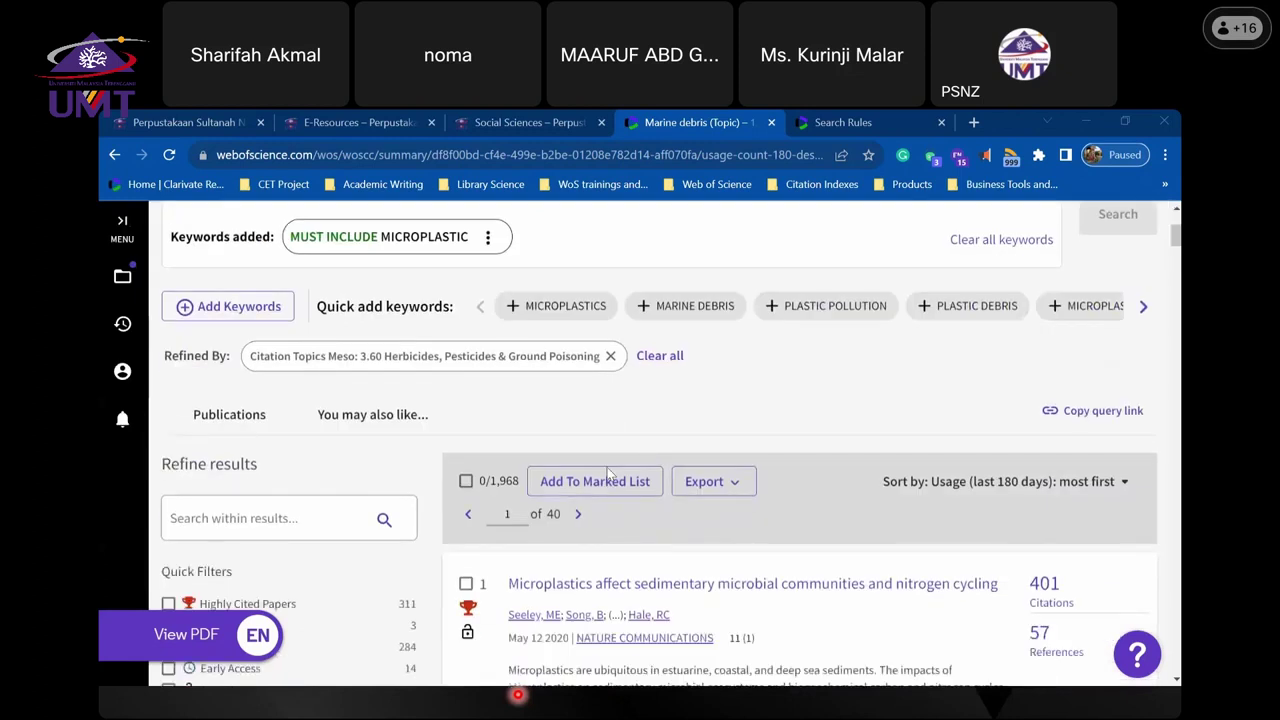
{"action": "scroll", "coordinate": [610, 473], "scroll_direction": "down", "scroll_amount": 3}
{"action": "scroll", "coordinate": [325, 500], "scroll_direction": "down", "scroll_amount": 2}
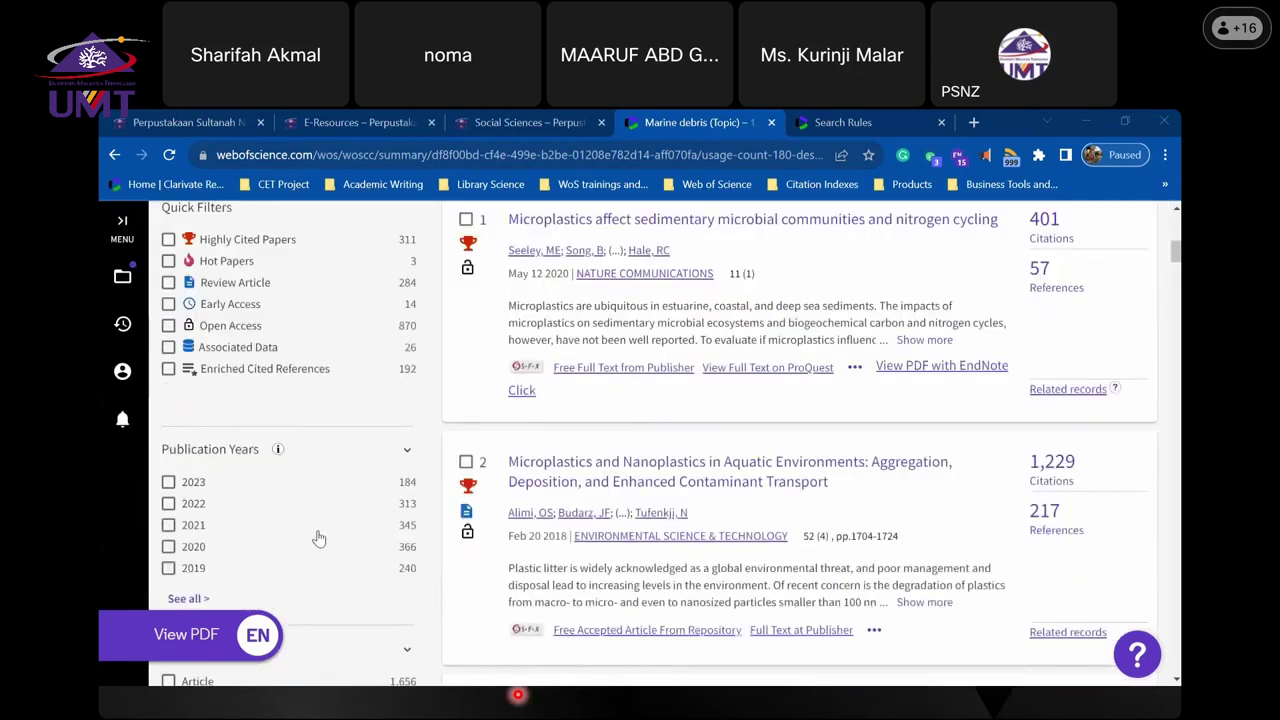
- Open Analyze Results for the refined Marine debris search and view the Web of Science Categories treemap
{"action": "scroll", "coordinate": [318, 539], "scroll_direction": "down", "scroll_amount": 3}
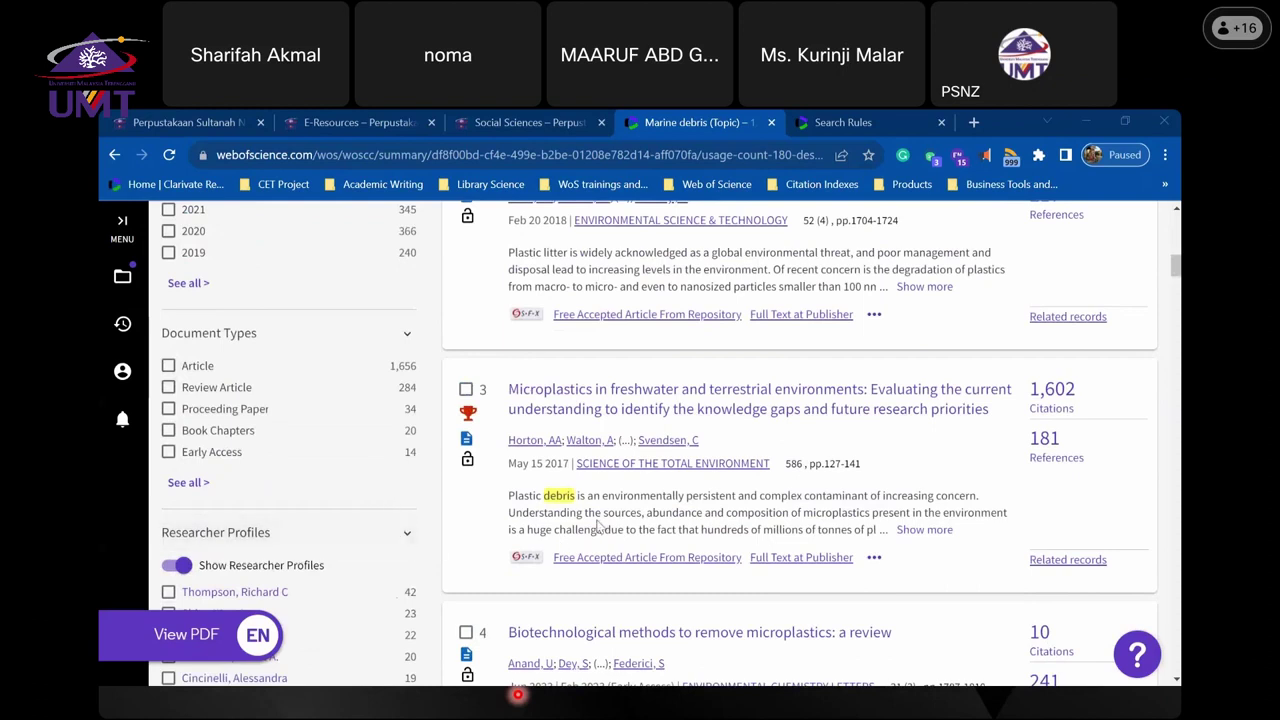
{"action": "scroll", "coordinate": [593, 523], "scroll_direction": "up", "scroll_amount": 5}
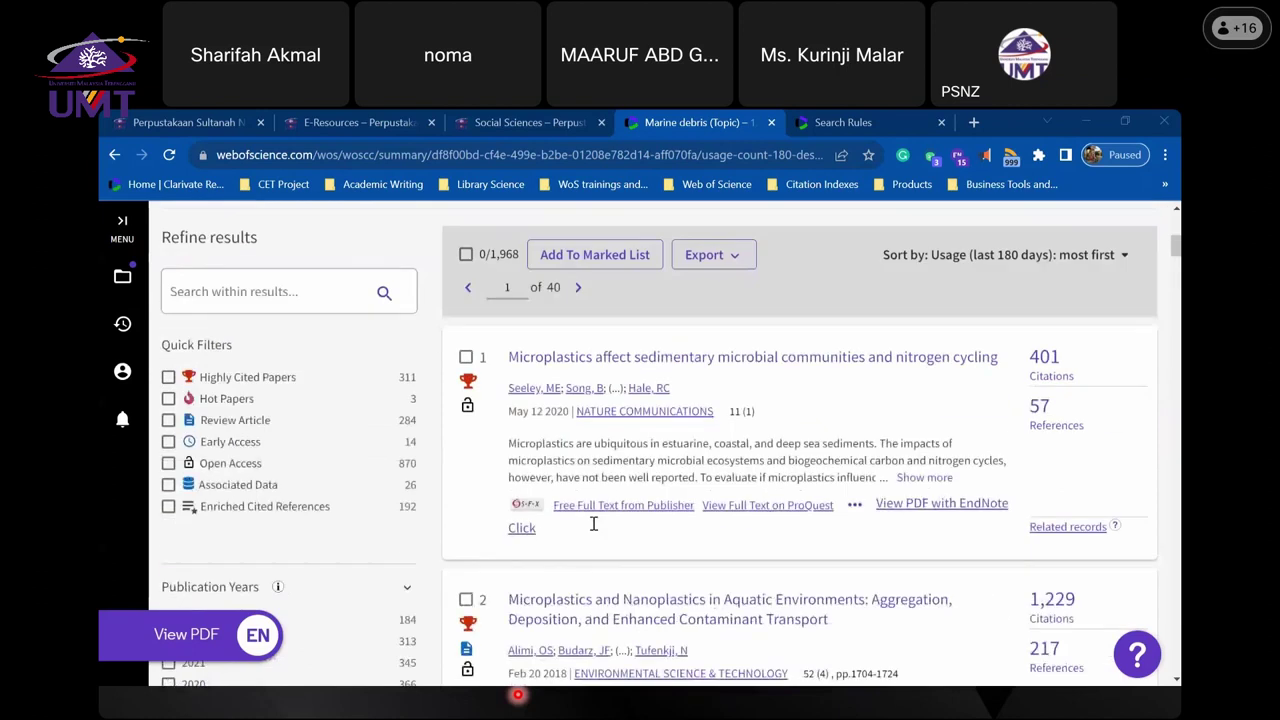
{"action": "scroll", "coordinate": [593, 523], "scroll_direction": "up", "scroll_amount": 3}
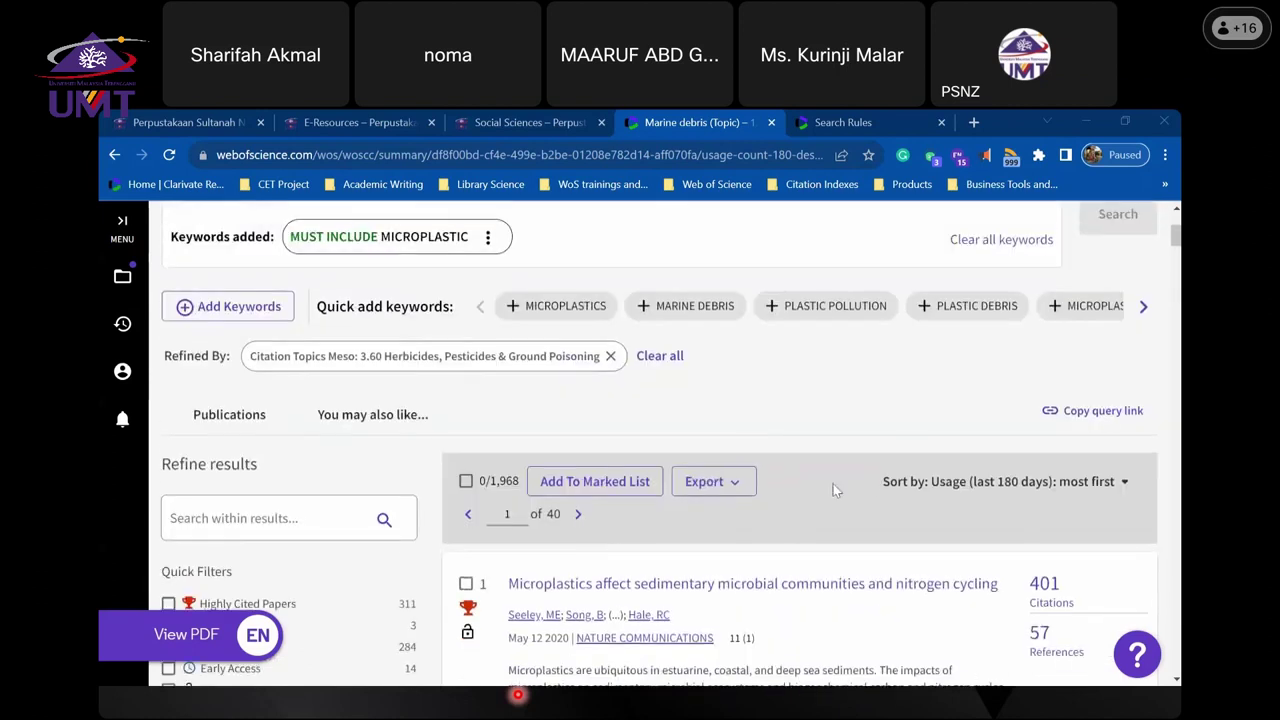
{"action": "scroll", "coordinate": [627, 481], "scroll_direction": "up", "scroll_amount": 3}
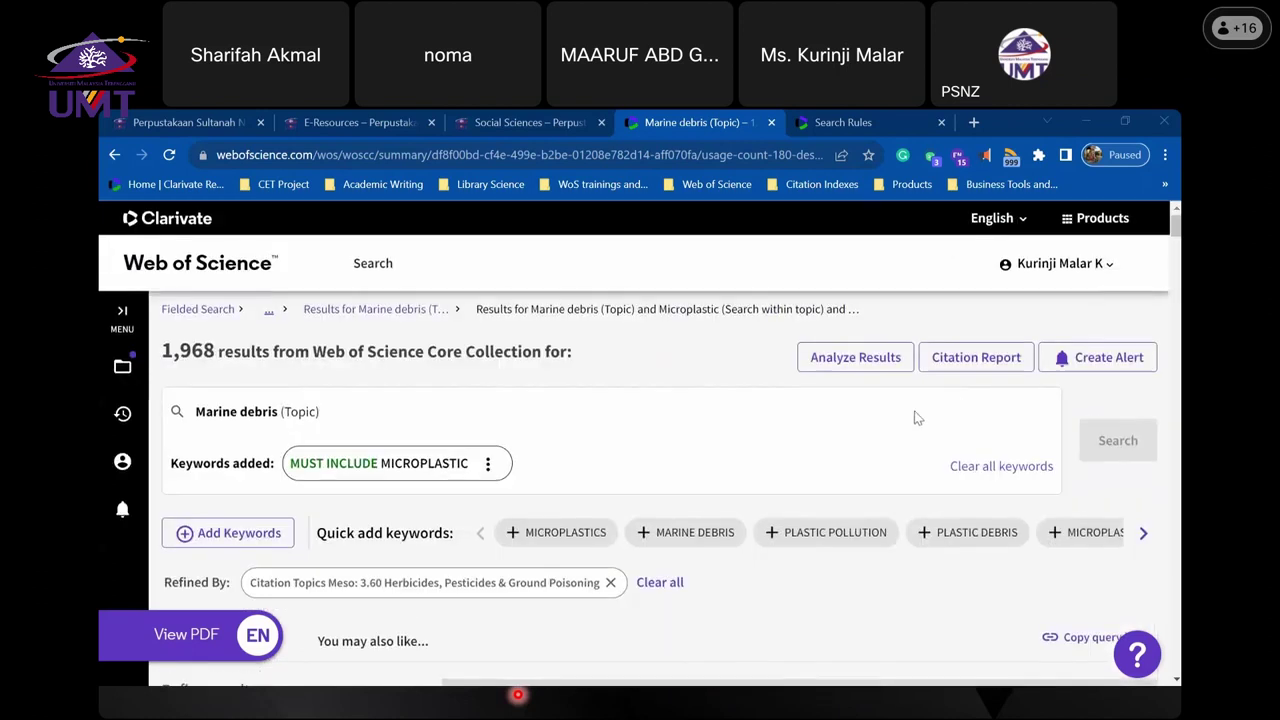
{"action": "left_click", "coordinate": [881, 366]}
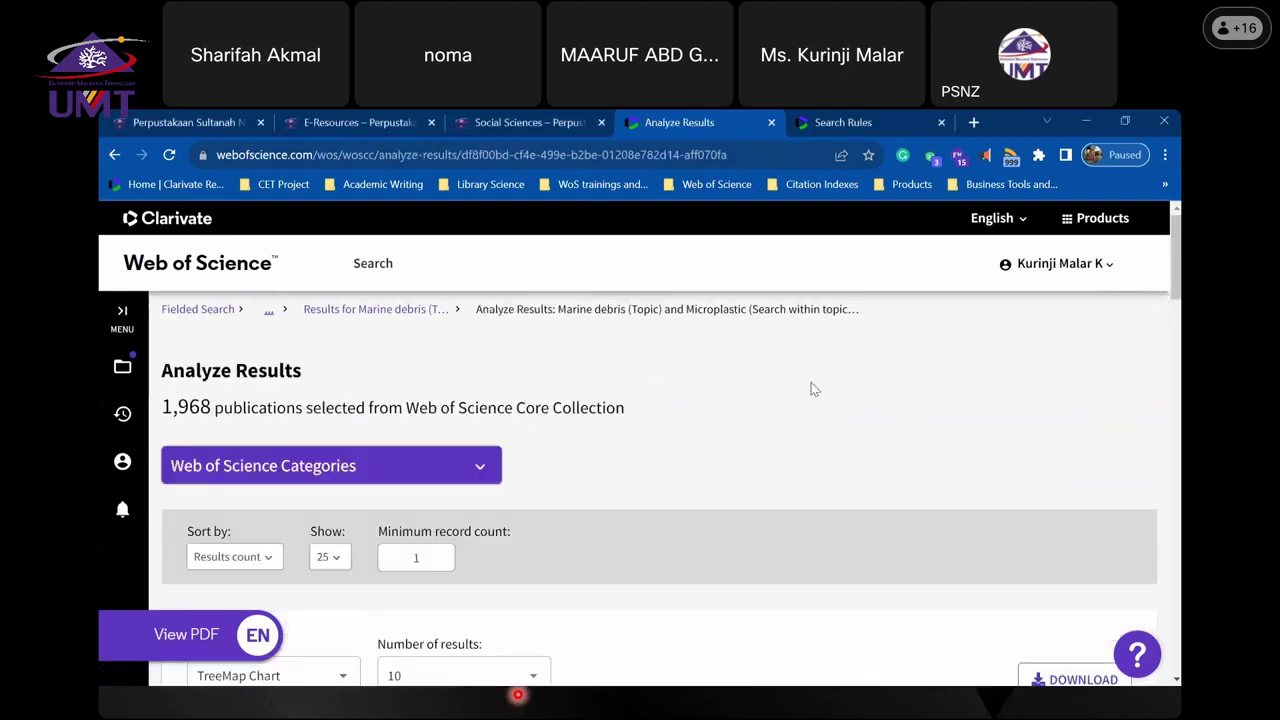
{"action": "scroll", "coordinate": [620, 386], "scroll_direction": "down", "scroll_amount": 2}
{"action": "scroll", "coordinate": [488, 364], "scroll_direction": "down", "scroll_amount": 1}
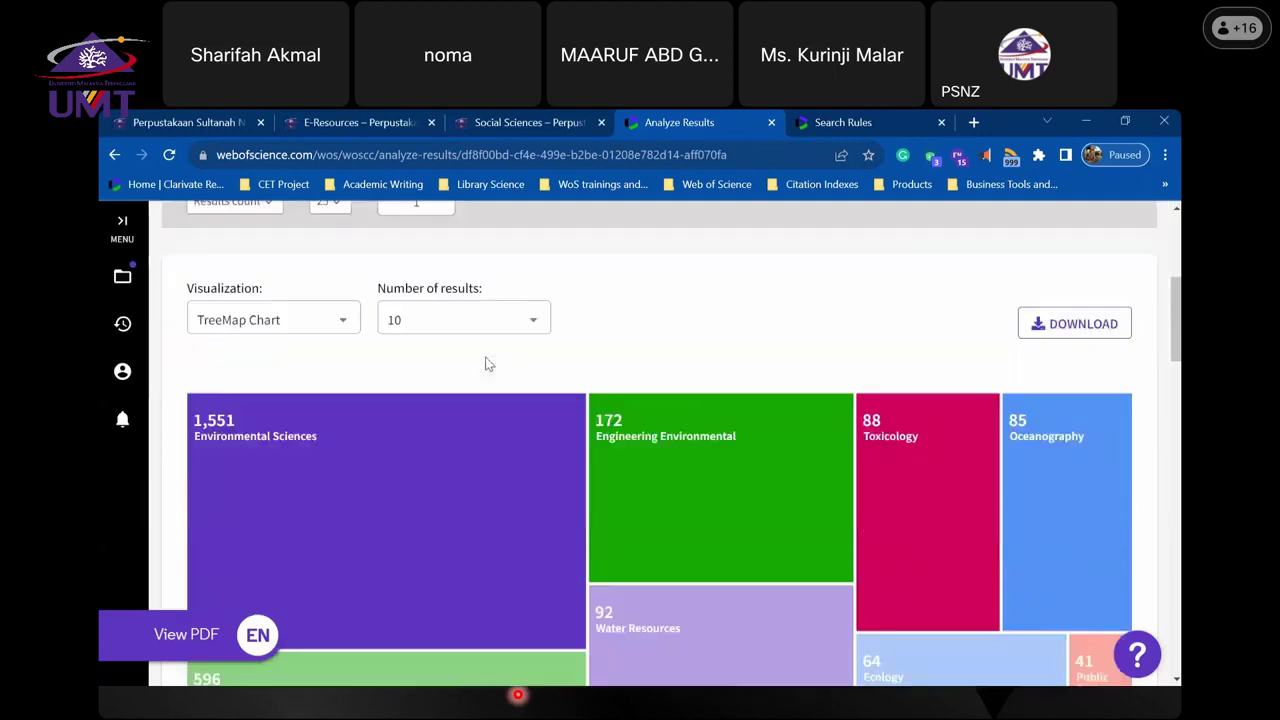
{"action": "scroll", "coordinate": [487, 364], "scroll_direction": "down", "scroll_amount": 1}
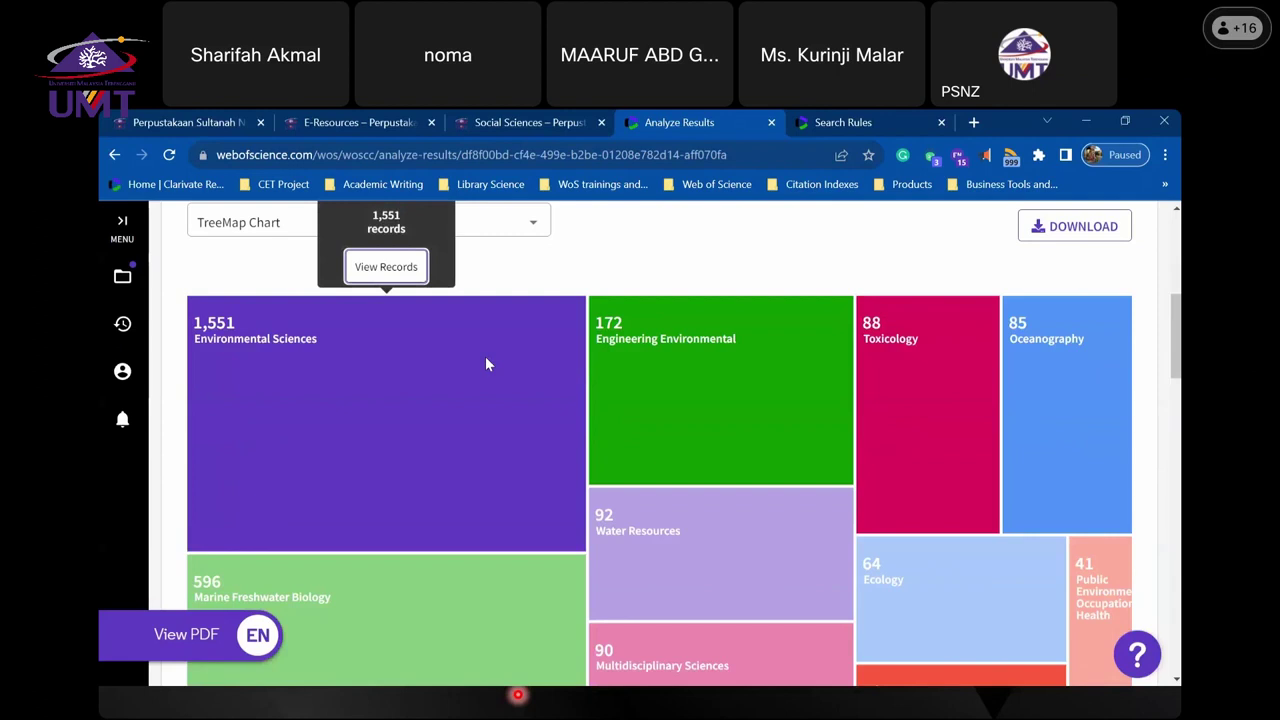
- Switch the analysis to Affiliations and view the record details of Centre National de la Recherche Scientifique in the treemap
{"action": "scroll", "coordinate": [501, 428], "scroll_direction": "up", "scroll_amount": 2}
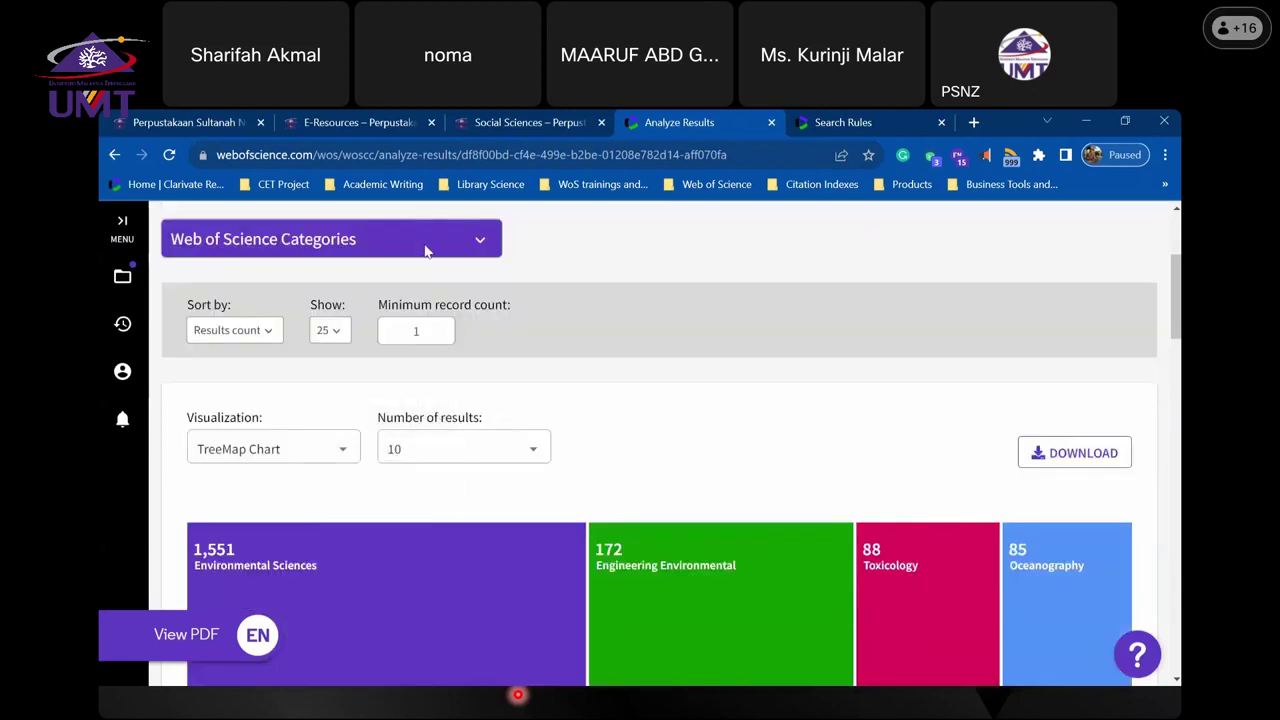
{"action": "left_click", "coordinate": [484, 247]}
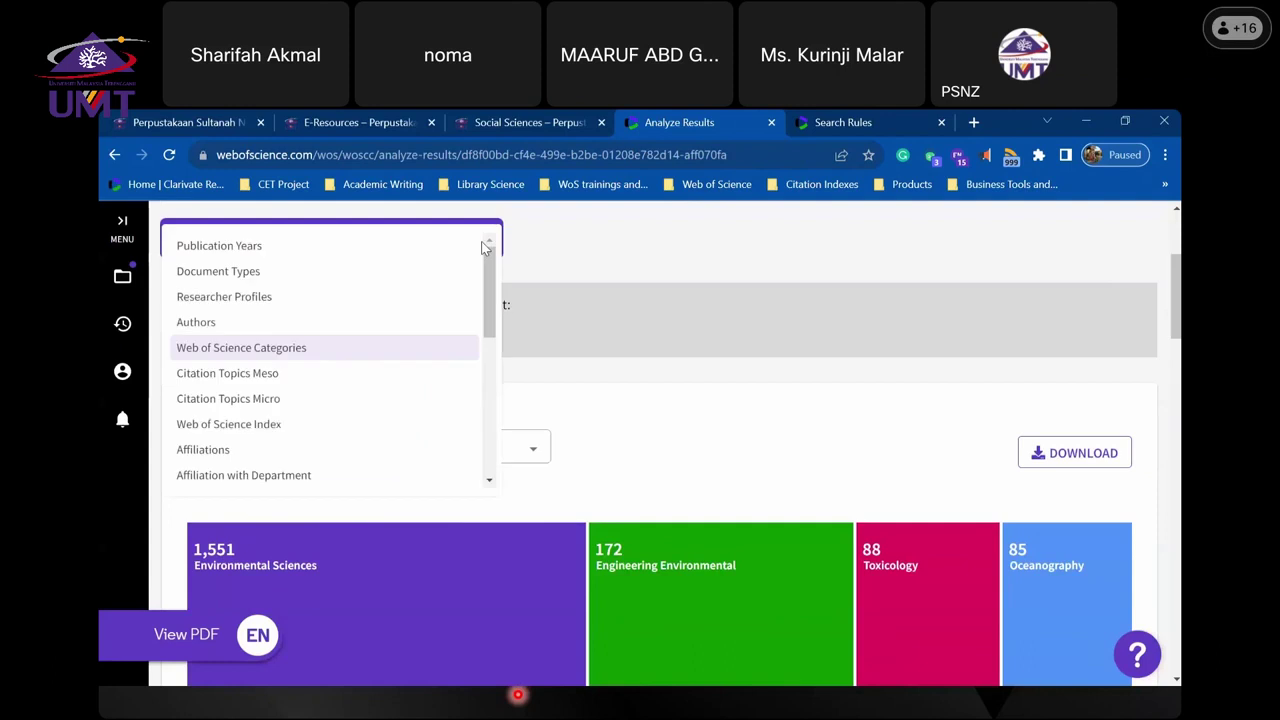
{"action": "left_click", "coordinate": [289, 452]}
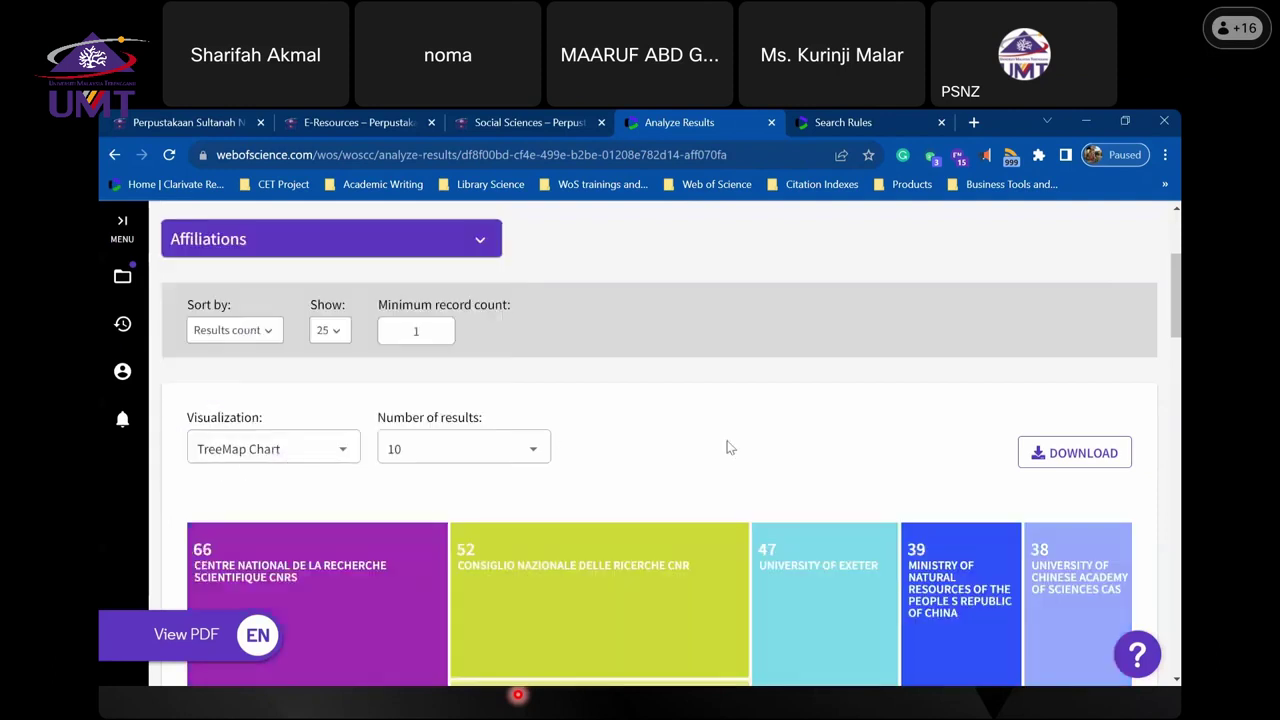
{"action": "scroll", "coordinate": [730, 448], "scroll_direction": "down", "scroll_amount": 3}
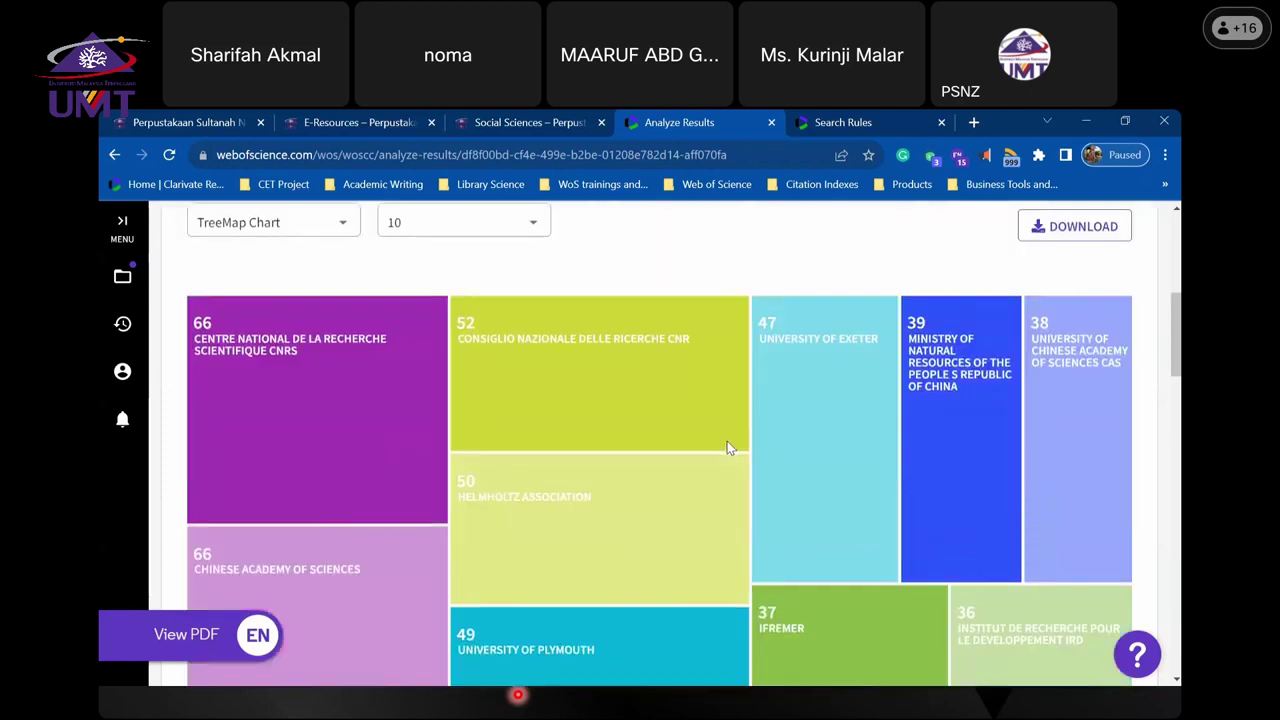
{"action": "mouse_move", "coordinate": [371, 424]}
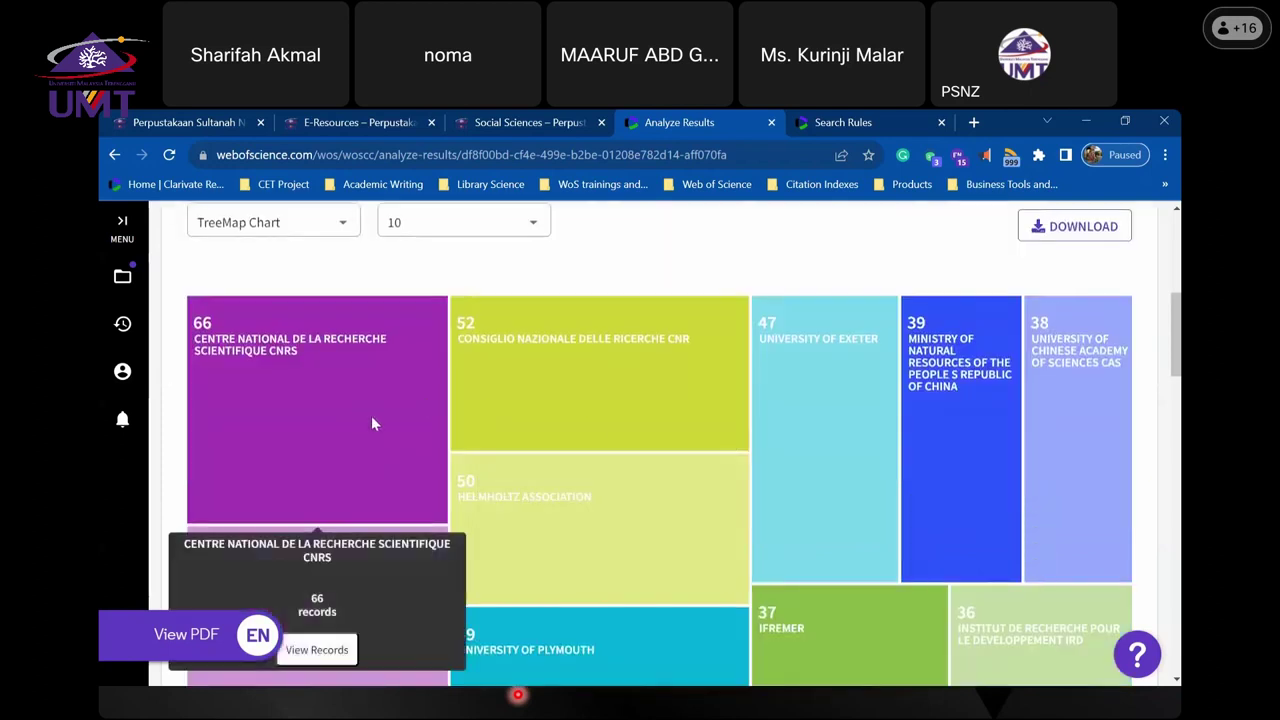
- Set the number of results in the Affiliations treemap to 25 and look over the institutions shown
{"action": "left_click", "coordinate": [537, 224]}
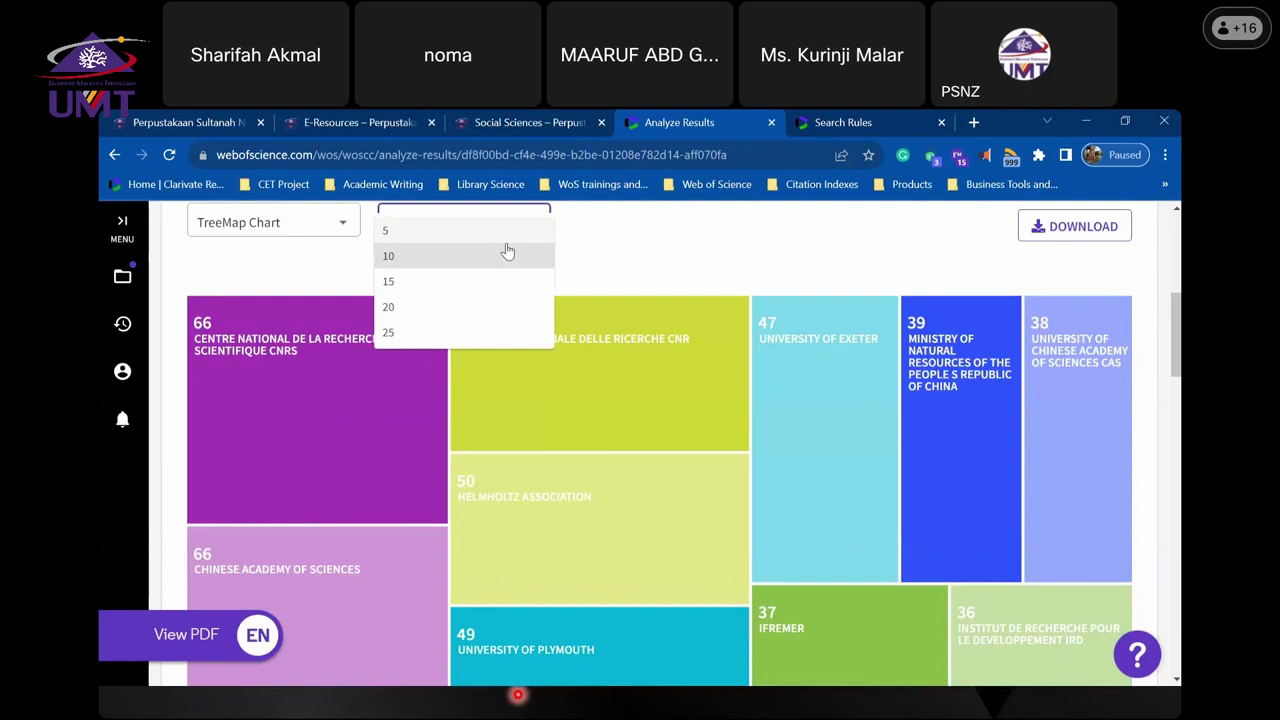
{"action": "left_click", "coordinate": [415, 334]}
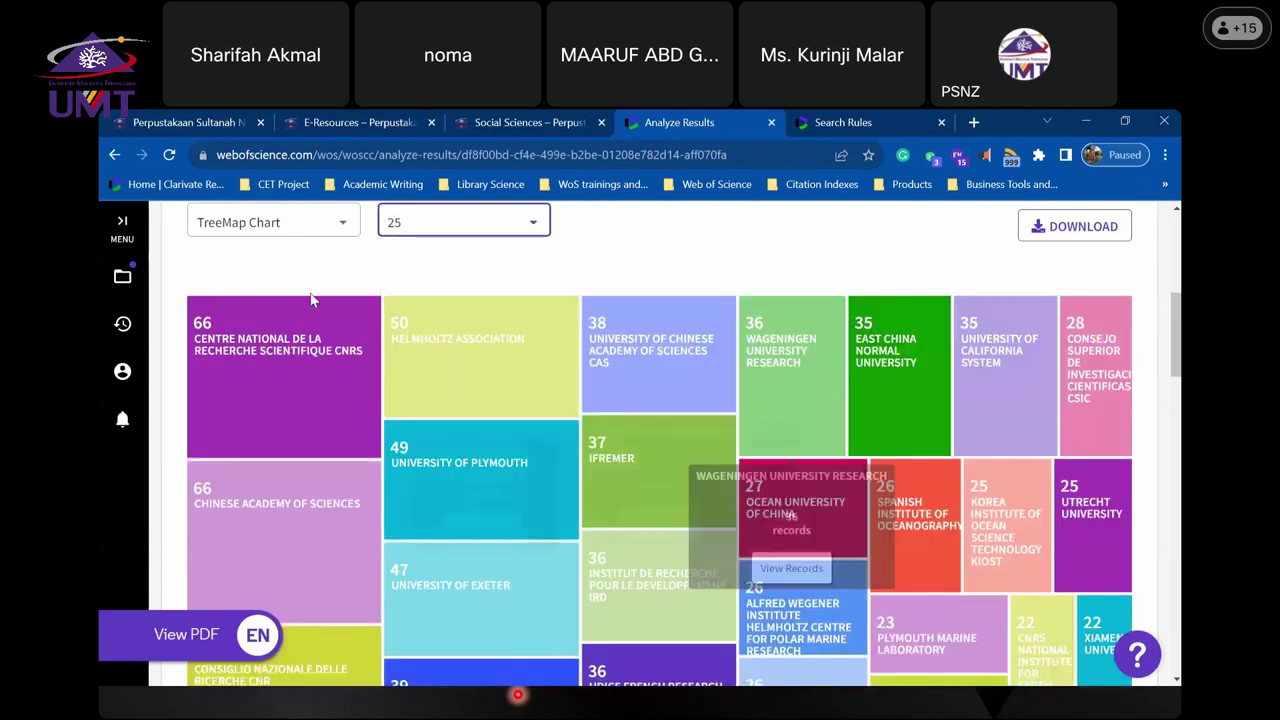
{"action": "mouse_move", "coordinate": [799, 435]}
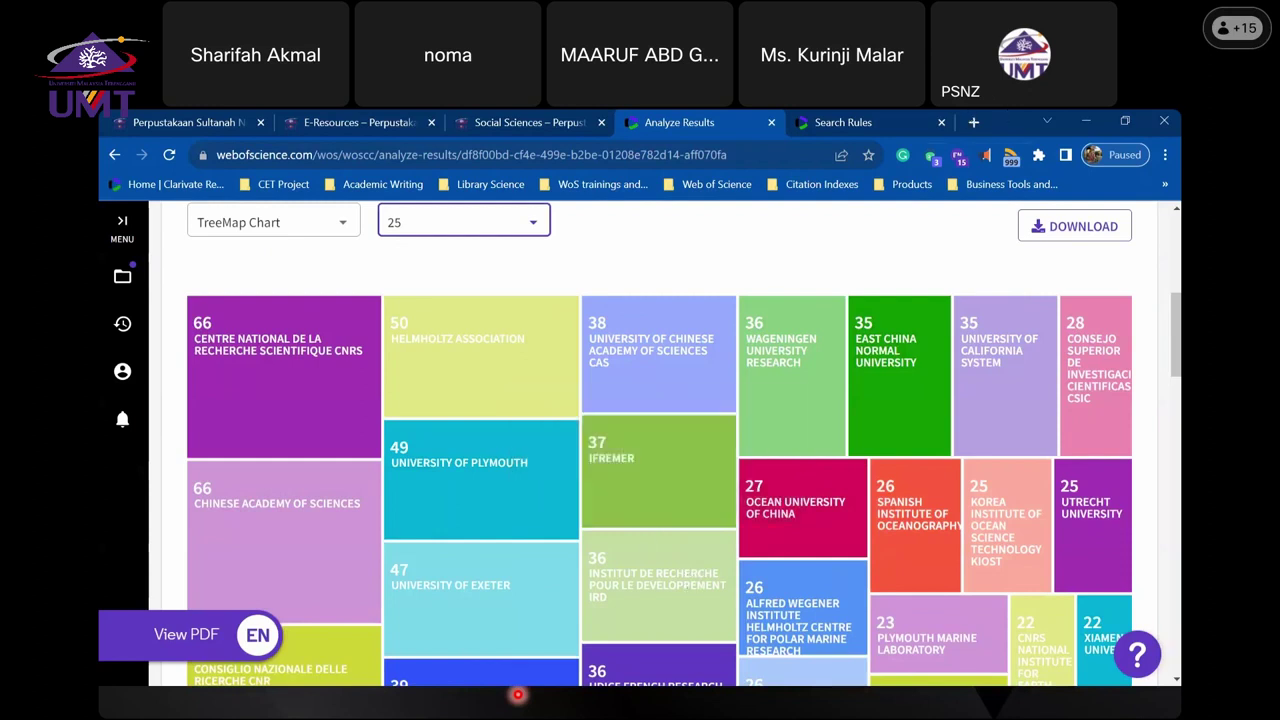
{"action": "left_click", "coordinate": [518, 695]}
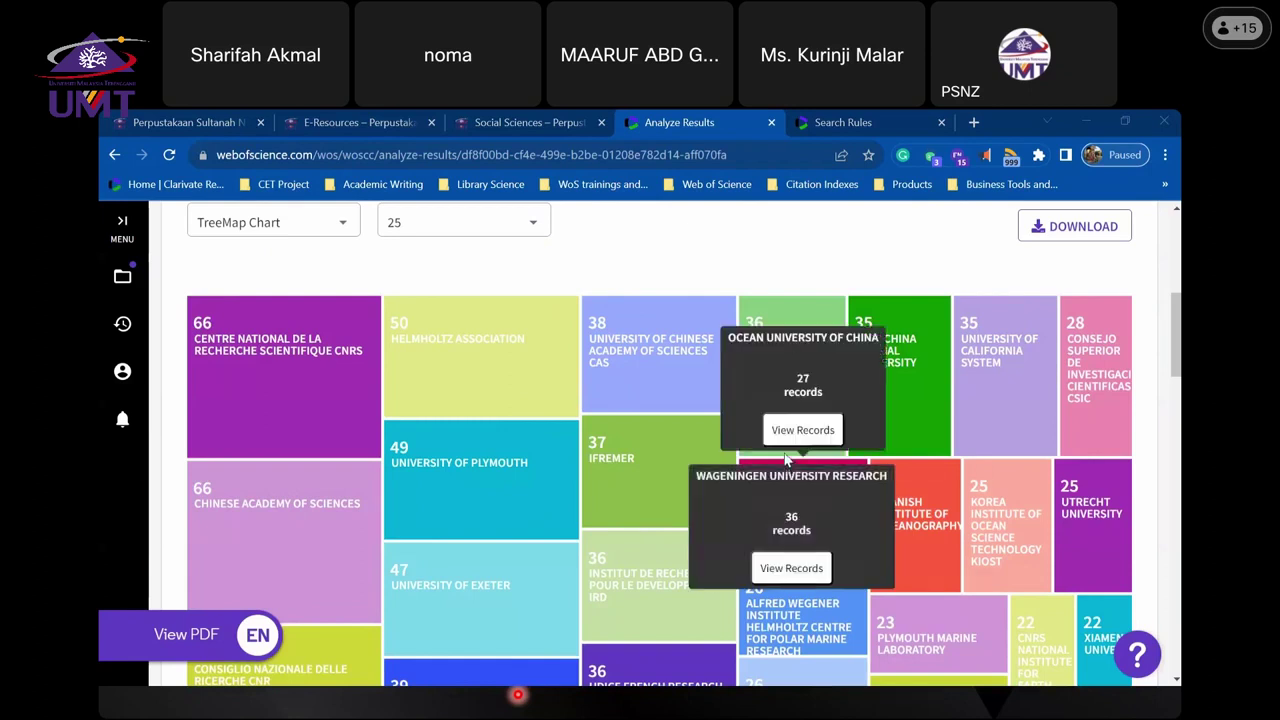
- Switch the analysis to Authors to view its treemap, and return it to Affiliations
{"action": "scroll", "coordinate": [387, 308], "scroll_direction": "up", "scroll_amount": 2}
{"action": "scroll", "coordinate": [438, 320], "scroll_direction": "up", "scroll_amount": 2}
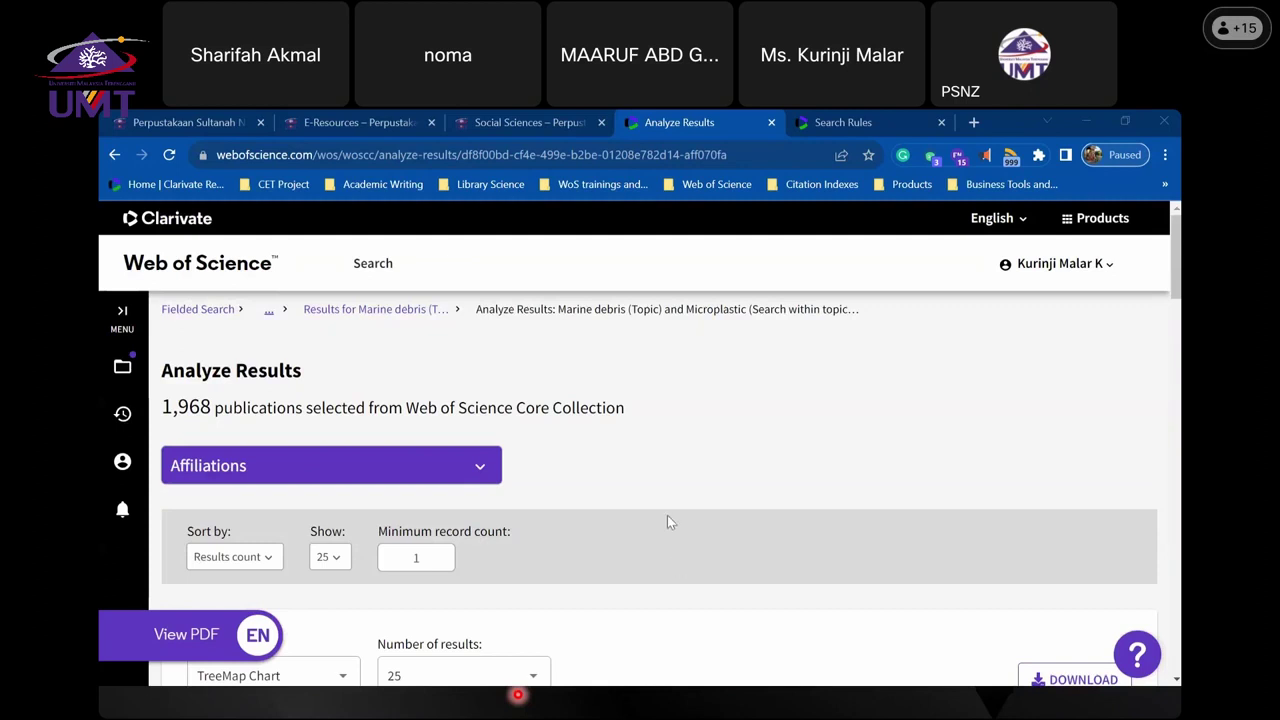
{"action": "scroll", "coordinate": [667, 515], "scroll_direction": "down", "scroll_amount": 2}
{"action": "left_click", "coordinate": [480, 245]}
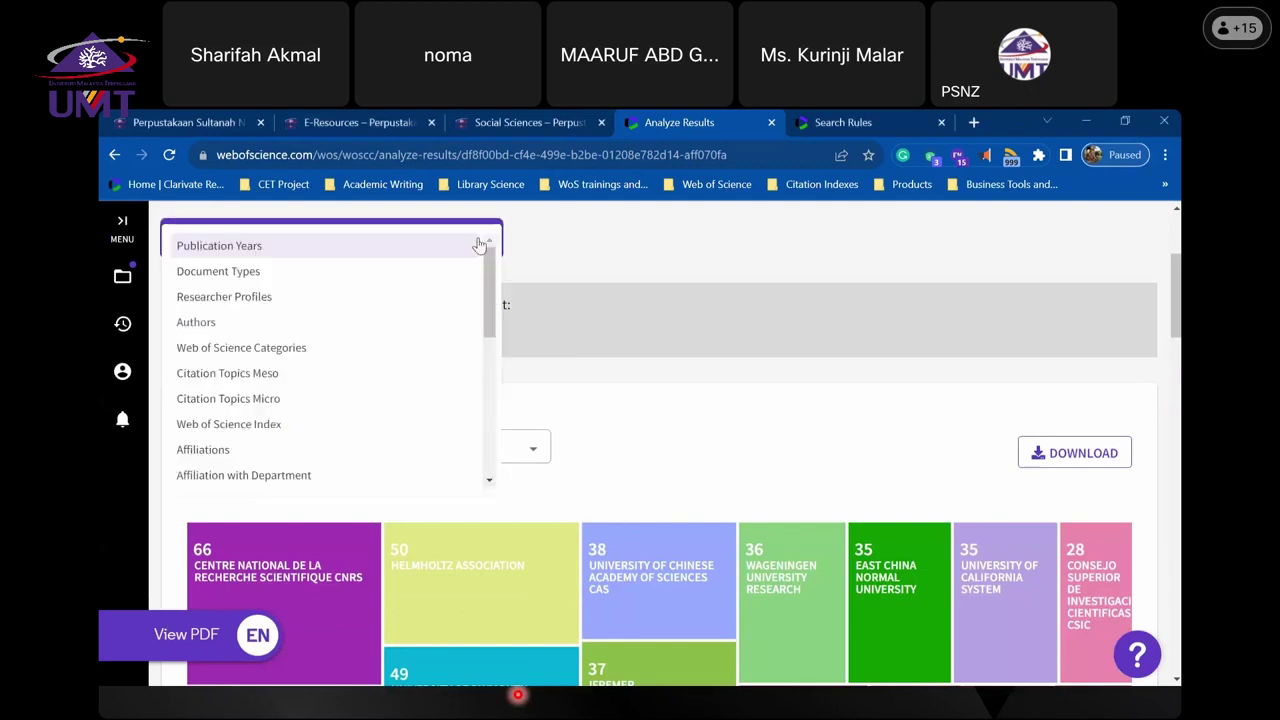
{"action": "left_click", "coordinate": [280, 325]}
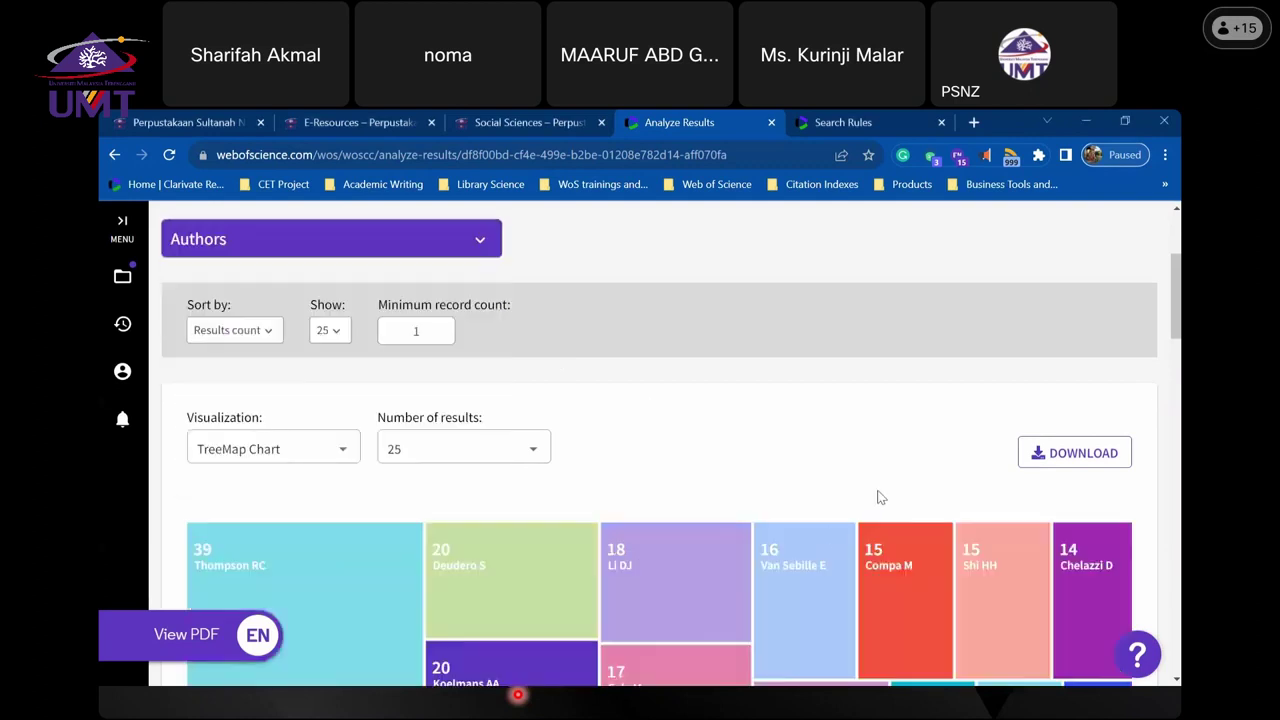
{"action": "mouse_move", "coordinate": [880, 515]}
{"action": "left_click", "coordinate": [480, 247]}
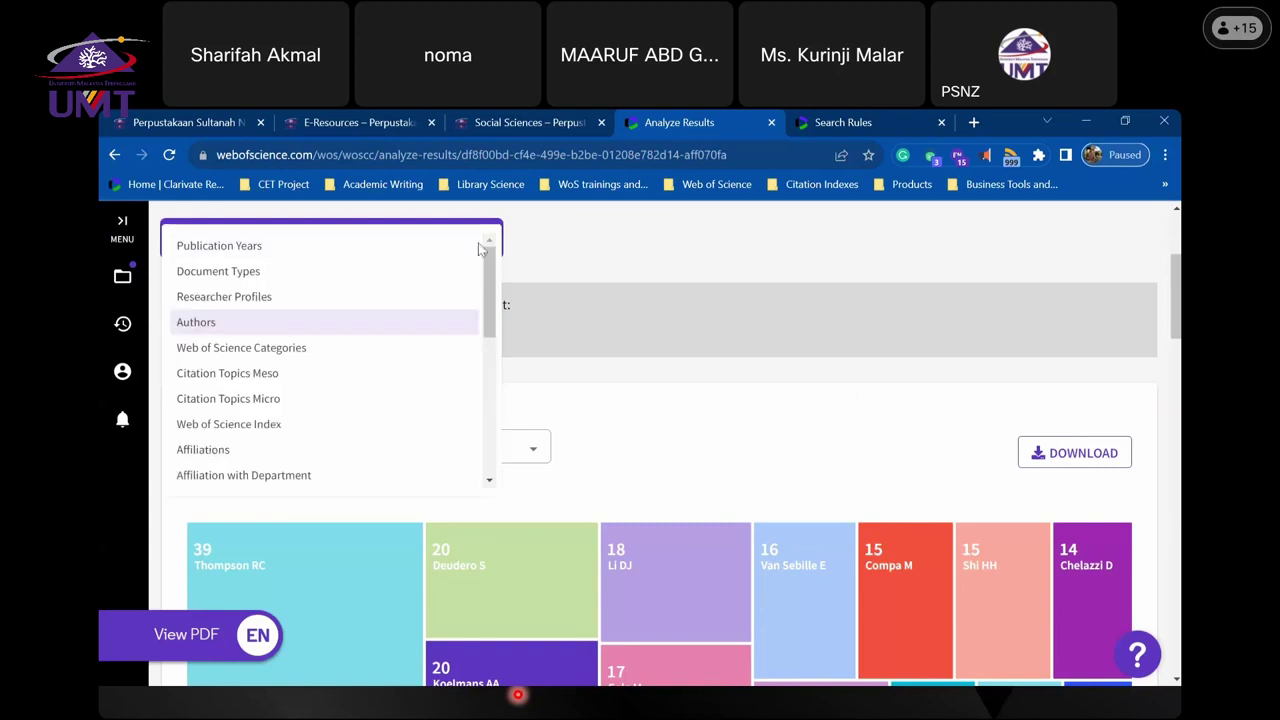
{"action": "left_click", "coordinate": [272, 452]}
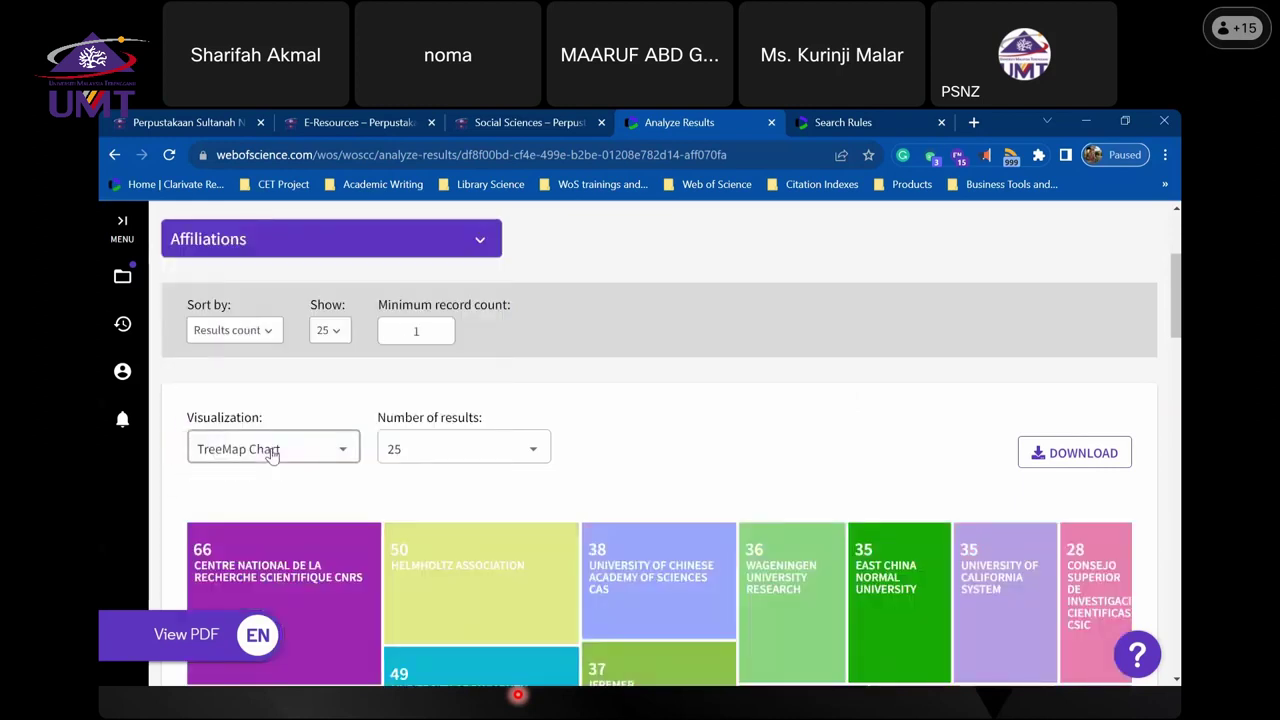
- Analyze the results by Funding Agencies to view the treemap of funders
{"action": "left_click", "coordinate": [319, 240]}
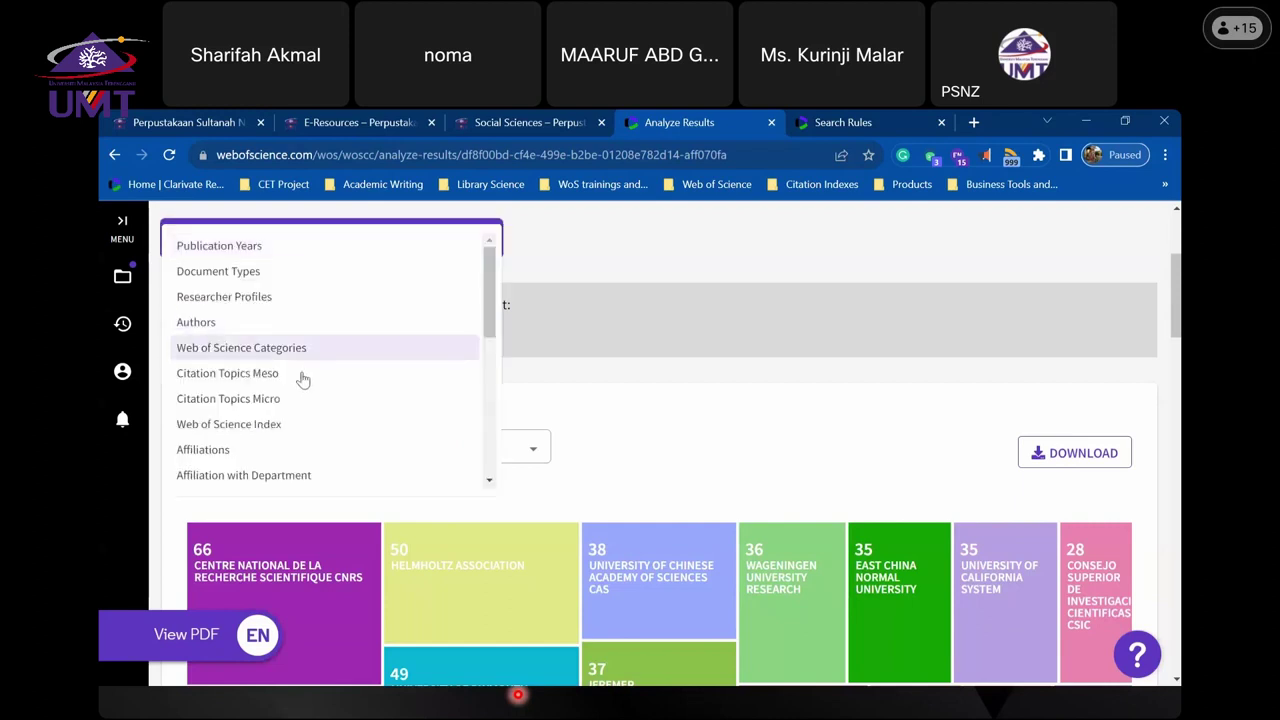
{"action": "scroll", "coordinate": [297, 416], "scroll_direction": "down", "scroll_amount": 2}
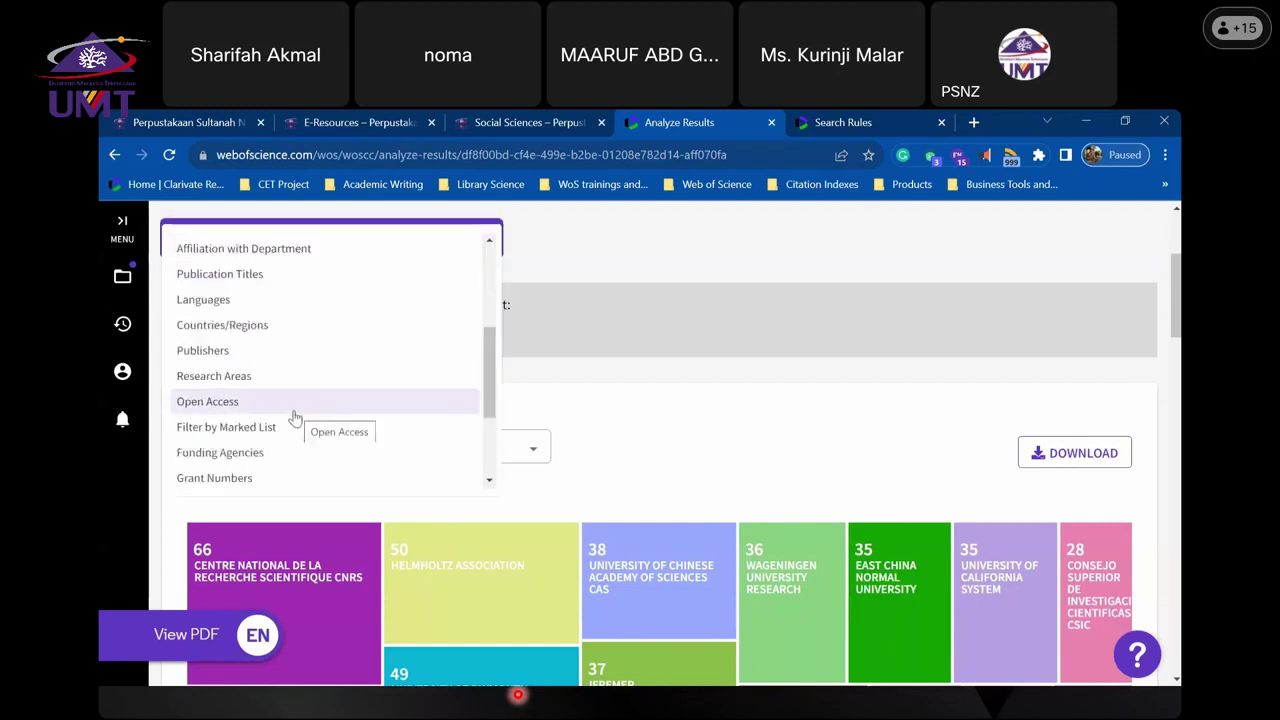
{"action": "left_click", "coordinate": [257, 454]}
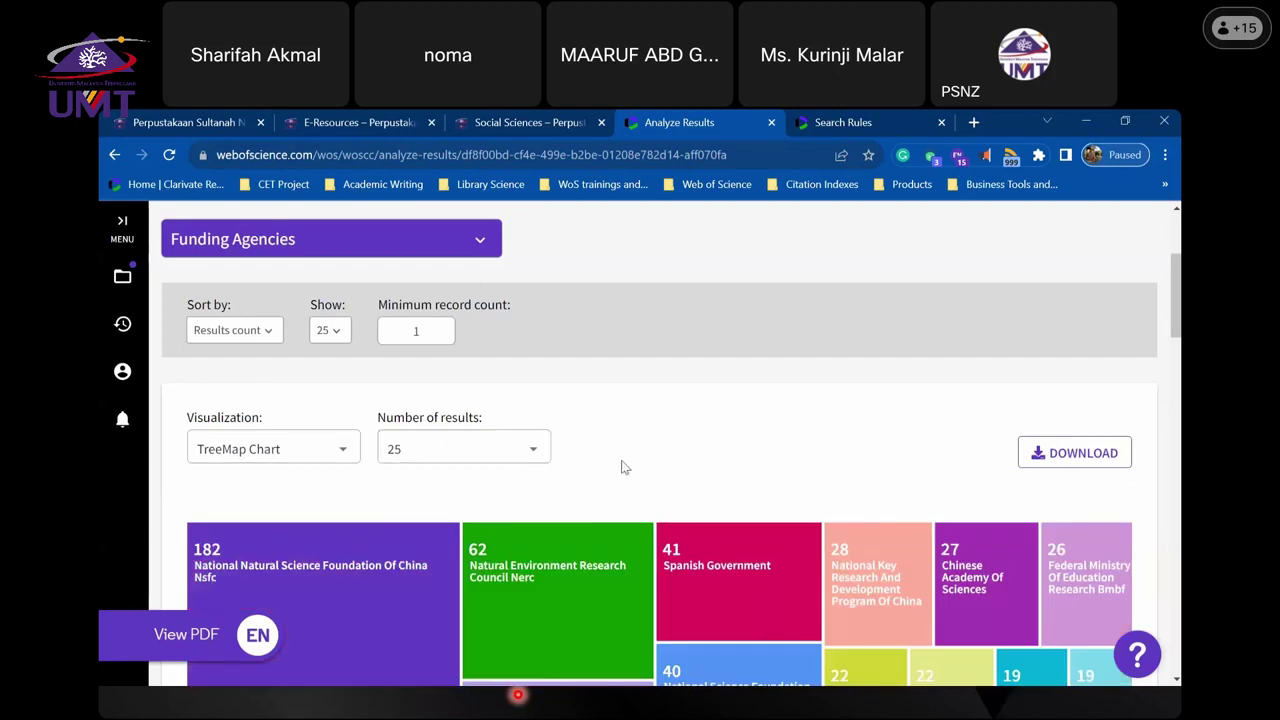
- Analyze the results by Publication Titles and view the treemap of journals
{"action": "left_click", "coordinate": [480, 243]}
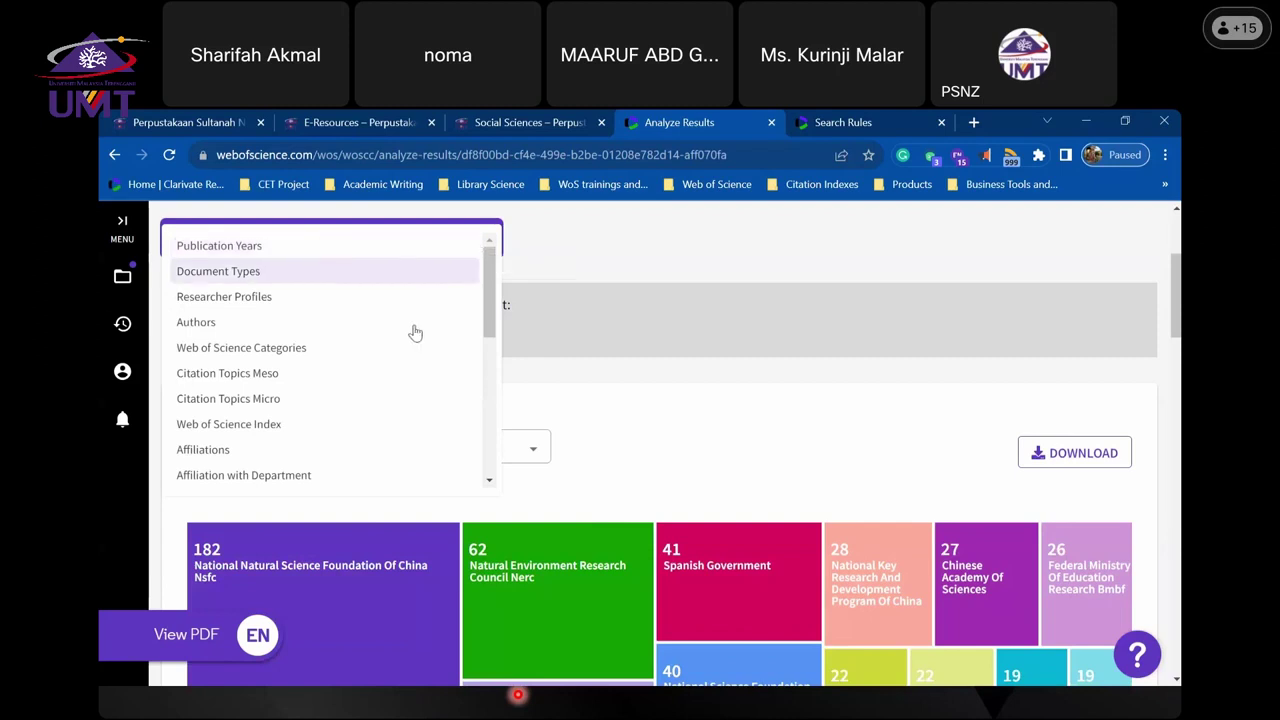
{"action": "scroll", "coordinate": [346, 416], "scroll_direction": "down", "scroll_amount": 3}
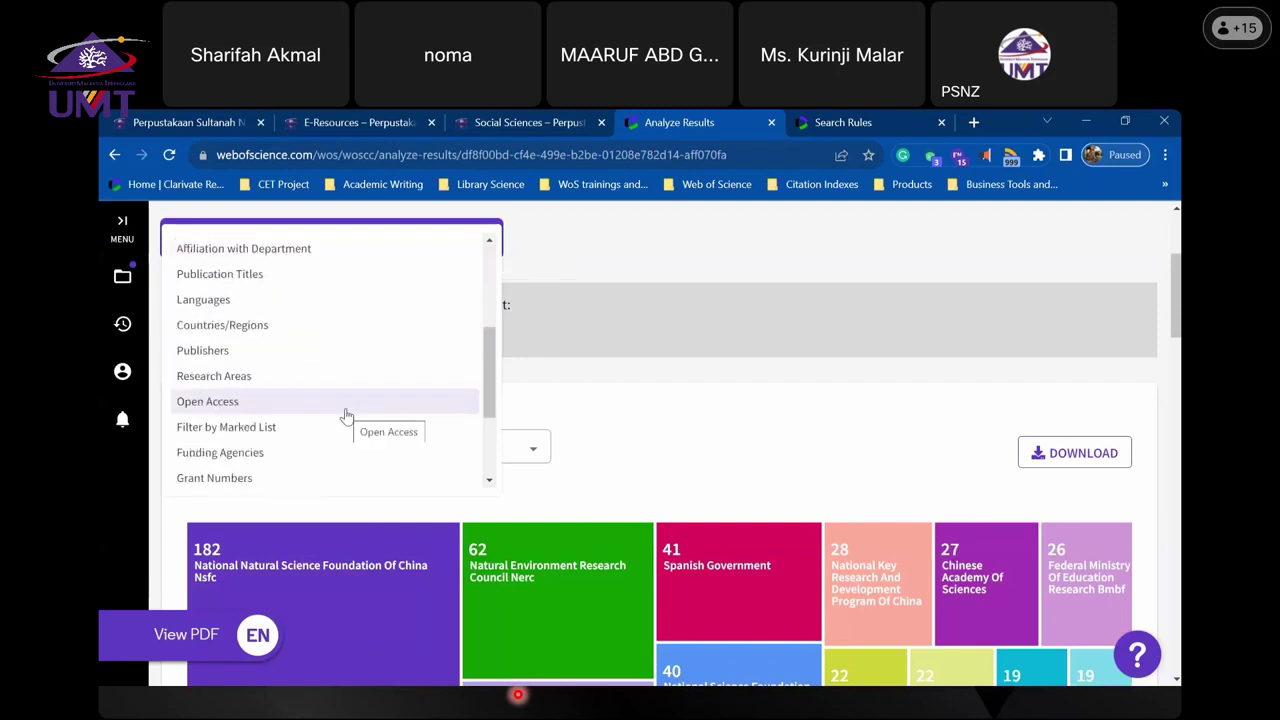
{"action": "left_click", "coordinate": [249, 285]}
{"action": "scroll", "coordinate": [594, 360], "scroll_direction": "down", "scroll_amount": 3}
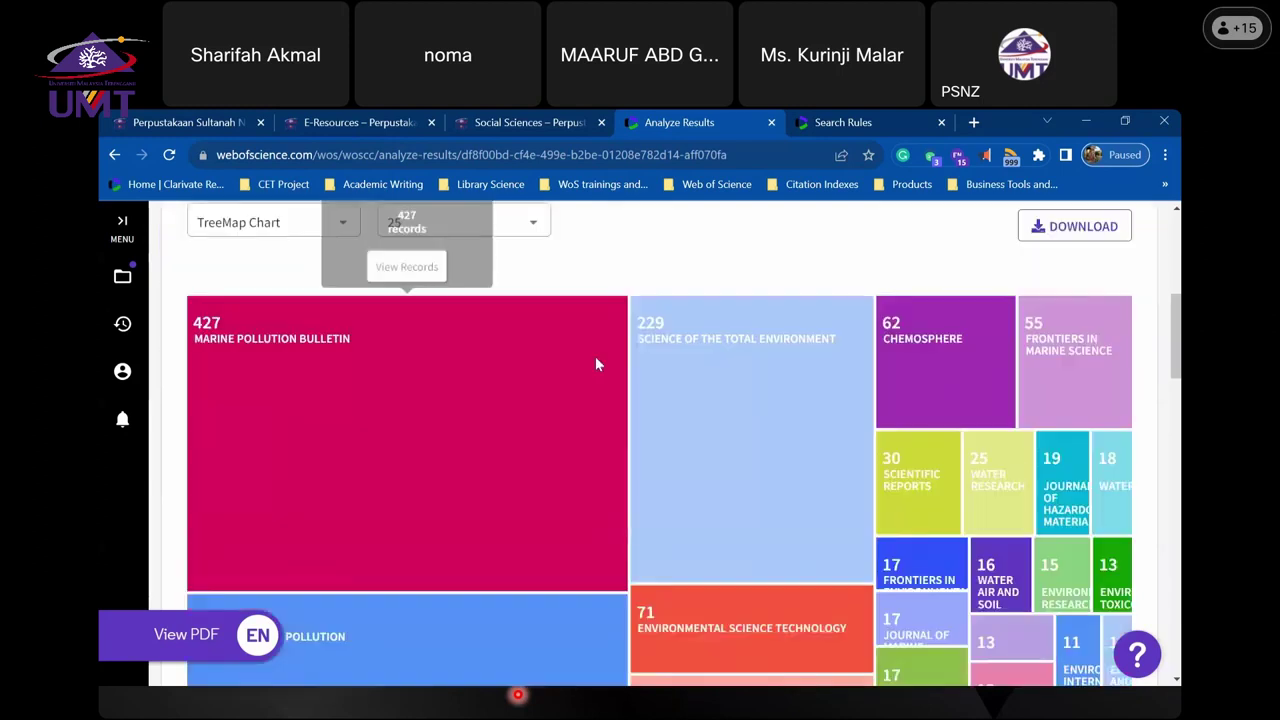
- Compare the Publication Titles treemap with the table of record counts and percentages below it
{"action": "scroll", "coordinate": [595, 364], "scroll_direction": "up", "scroll_amount": 3}
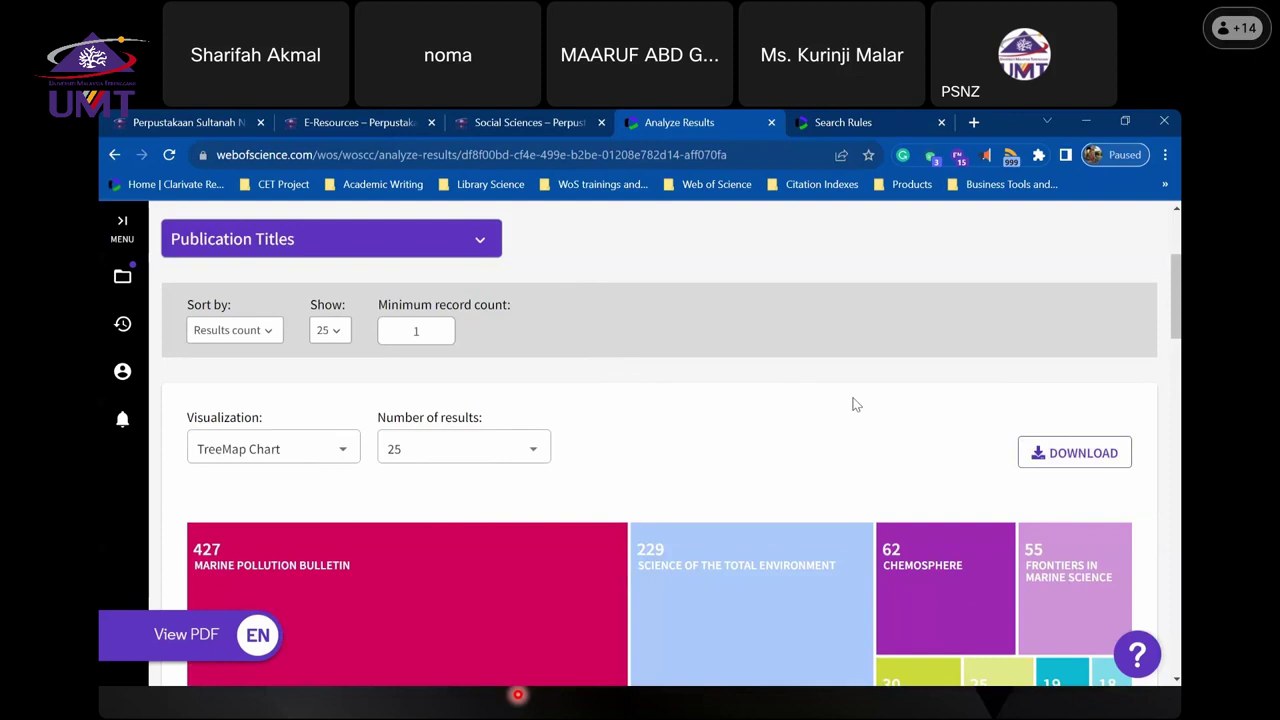
{"action": "scroll", "coordinate": [855, 404], "scroll_direction": "down", "scroll_amount": 5}
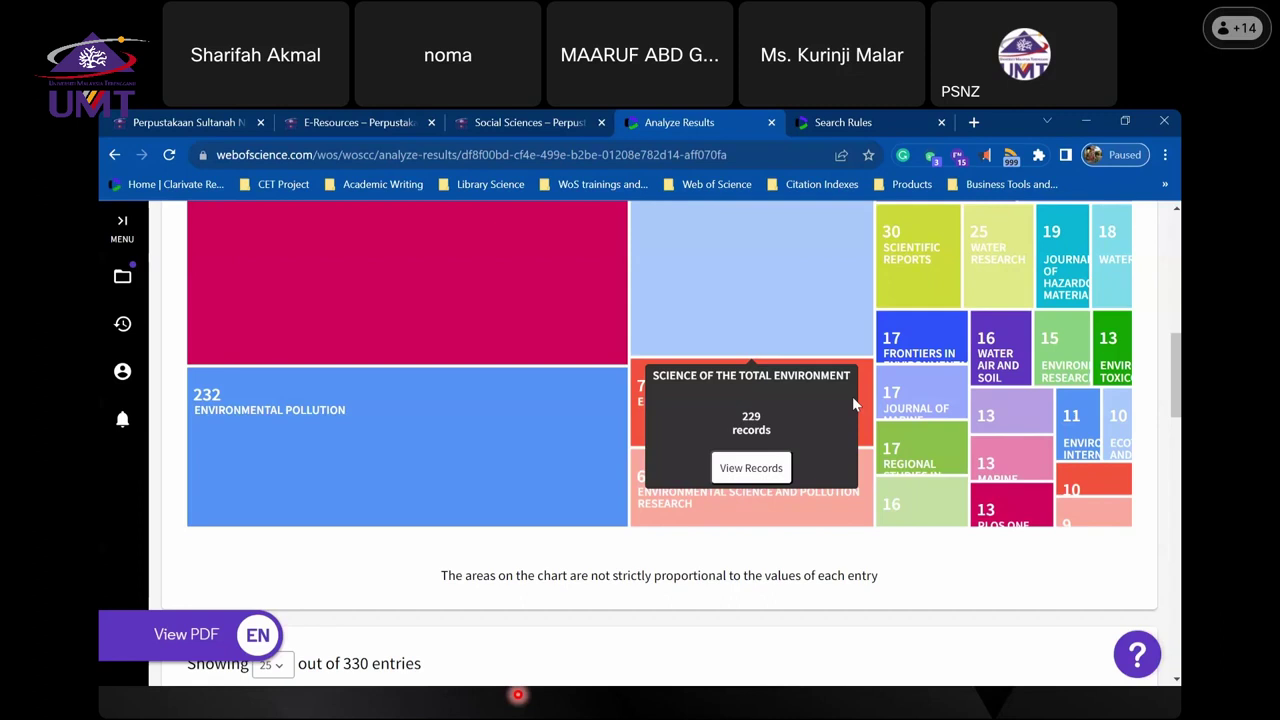
{"action": "scroll", "coordinate": [853, 398], "scroll_direction": "down", "scroll_amount": 2}
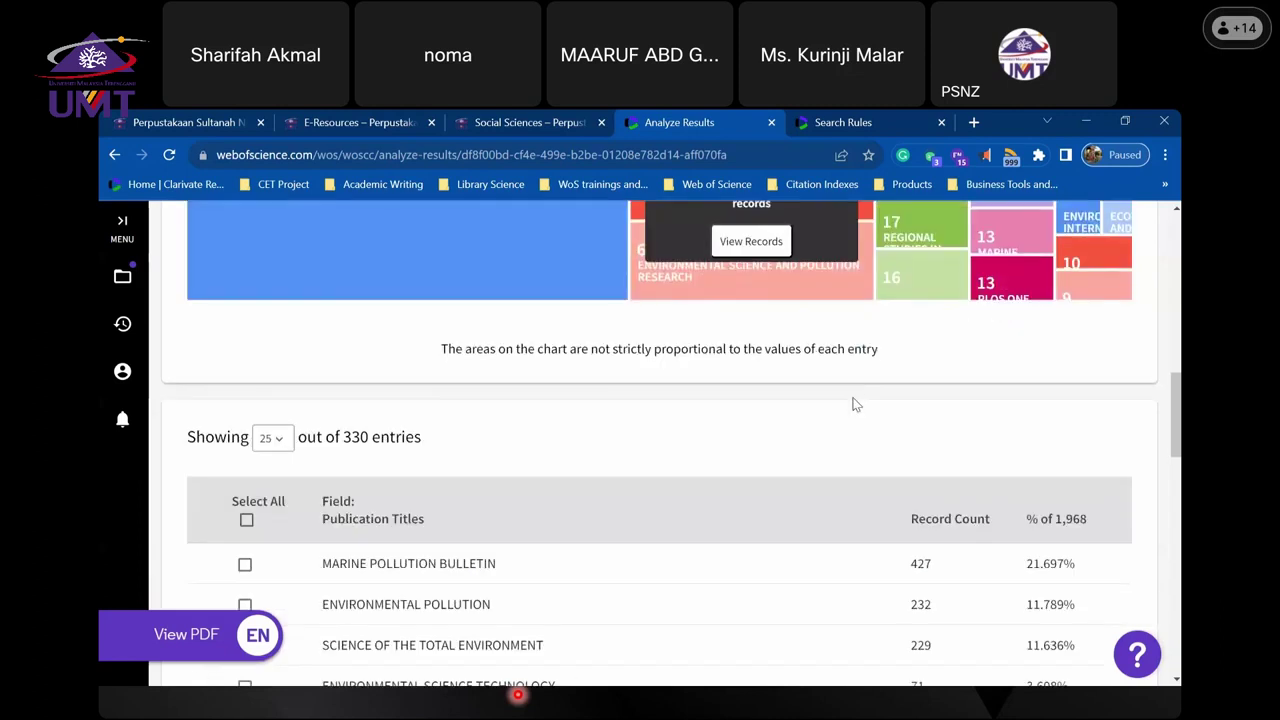
{"action": "scroll", "coordinate": [855, 403], "scroll_direction": "down", "scroll_amount": 2}
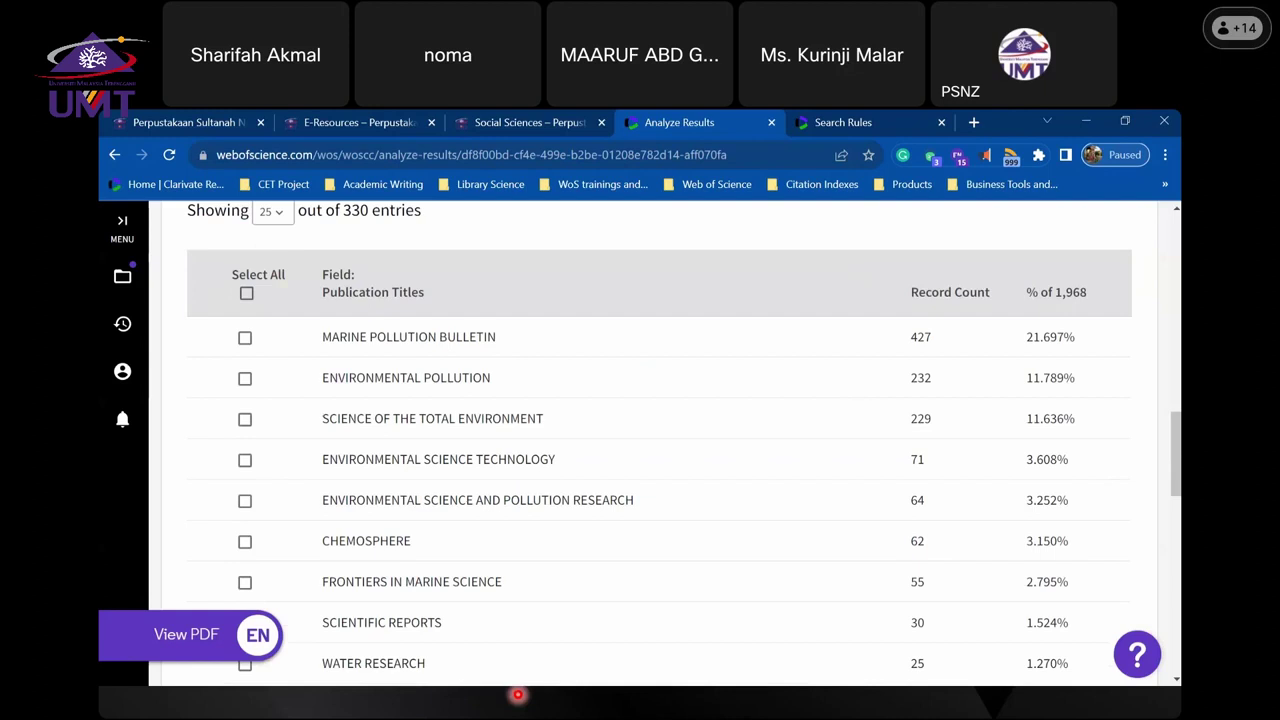
{"action": "scroll", "coordinate": [803, 625], "scroll_direction": "up", "scroll_amount": 4}
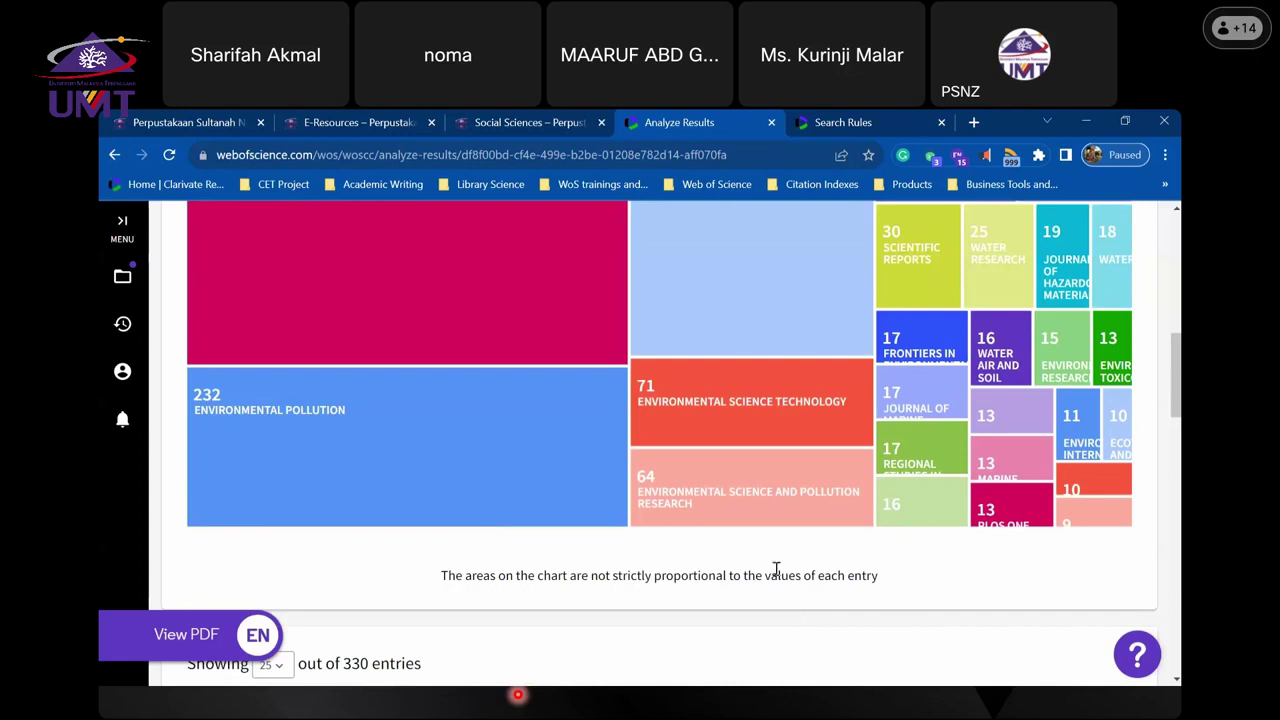
{"action": "scroll", "coordinate": [775, 570], "scroll_direction": "down", "scroll_amount": 4}
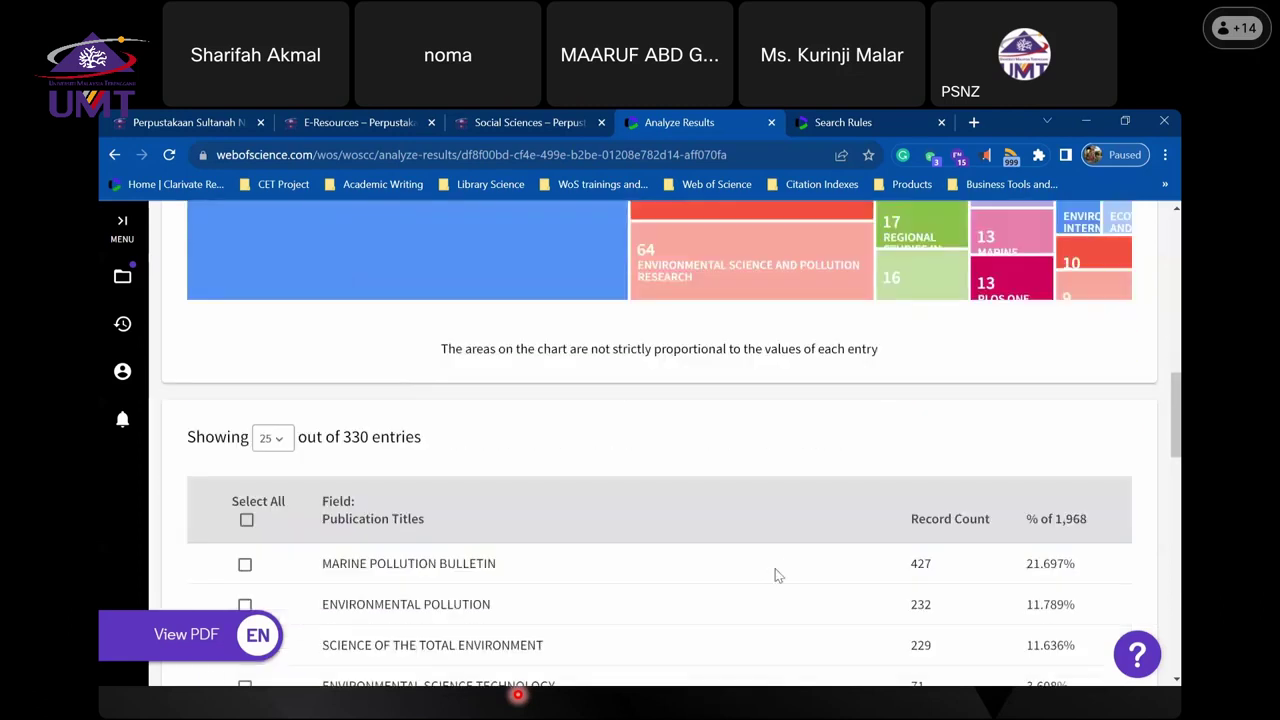
{"action": "scroll", "coordinate": [880, 565], "scroll_direction": "up", "scroll_amount": 4}
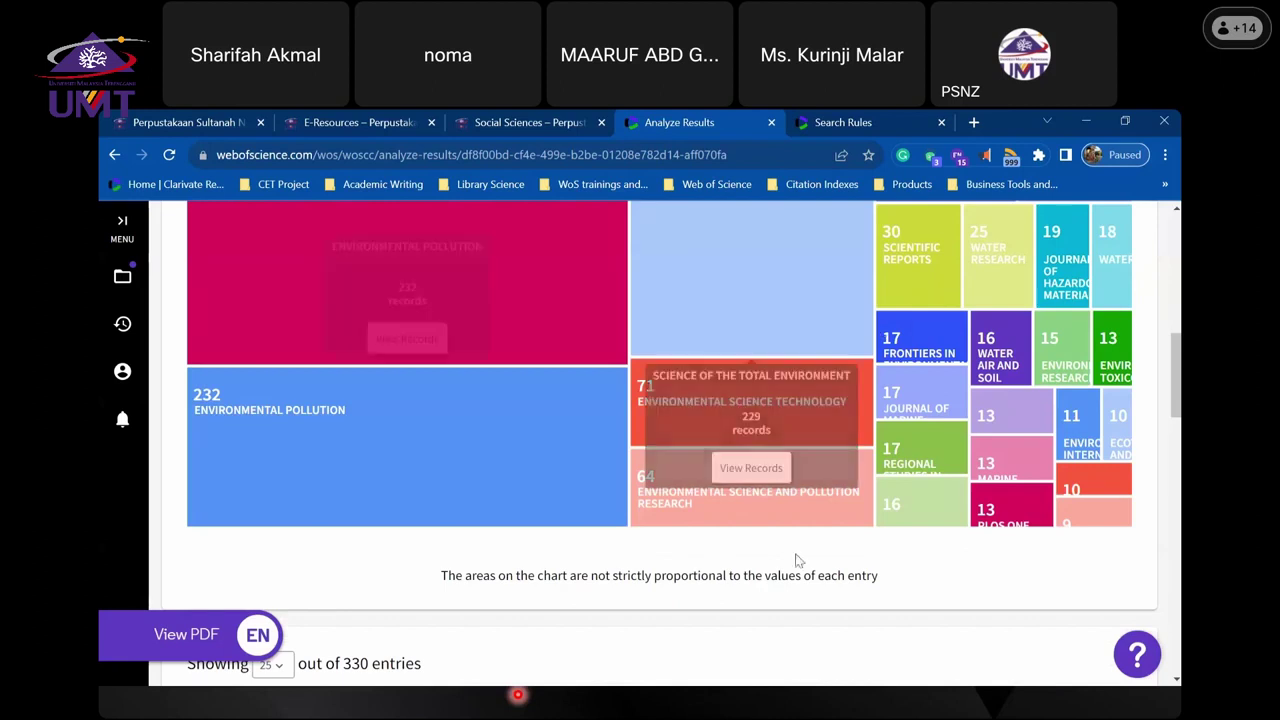
{"action": "scroll", "coordinate": [794, 557], "scroll_direction": "down", "scroll_amount": 3}
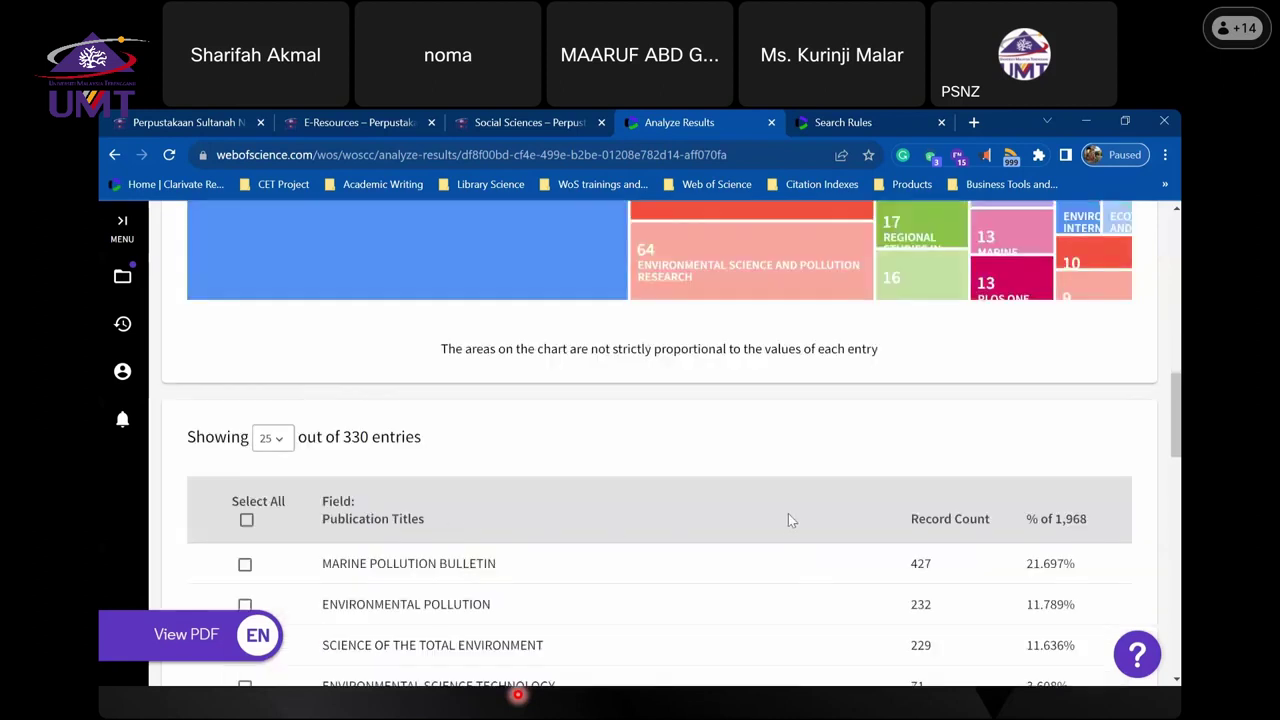
- Review the Publication Titles table from the Marine Pollution Bulletin row down to its refine, exclude and download options
{"action": "scroll", "coordinate": [788, 514], "scroll_direction": "down", "scroll_amount": 3}
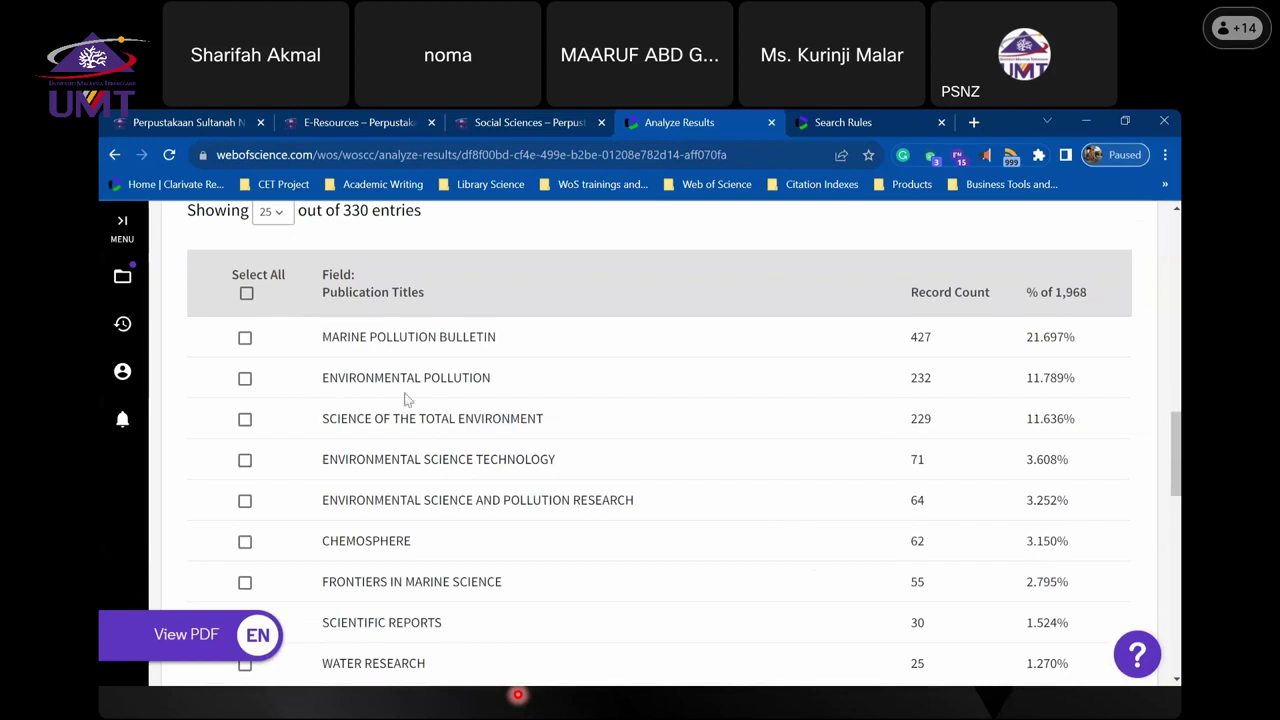
{"action": "left_click", "coordinate": [245, 340]}
{"action": "scroll", "coordinate": [404, 408], "scroll_direction": "down", "scroll_amount": 10}
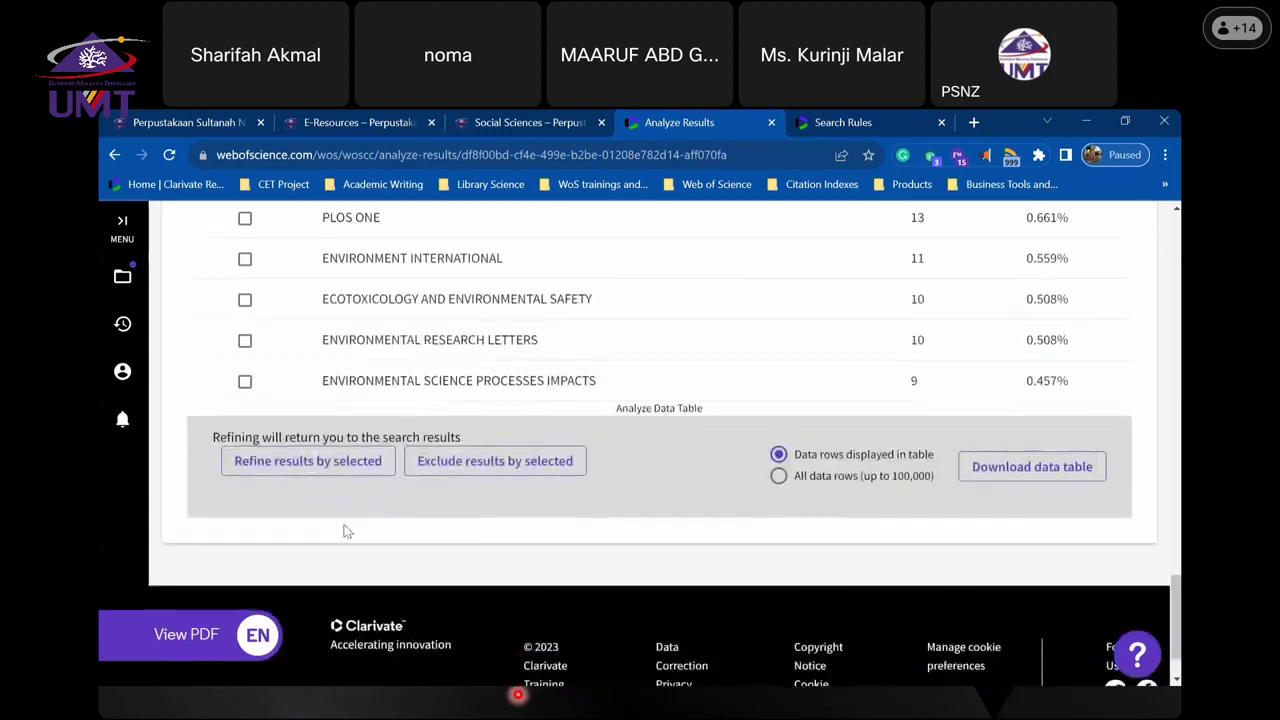
{"action": "scroll", "coordinate": [343, 531], "scroll_direction": "down", "scroll_amount": 1}
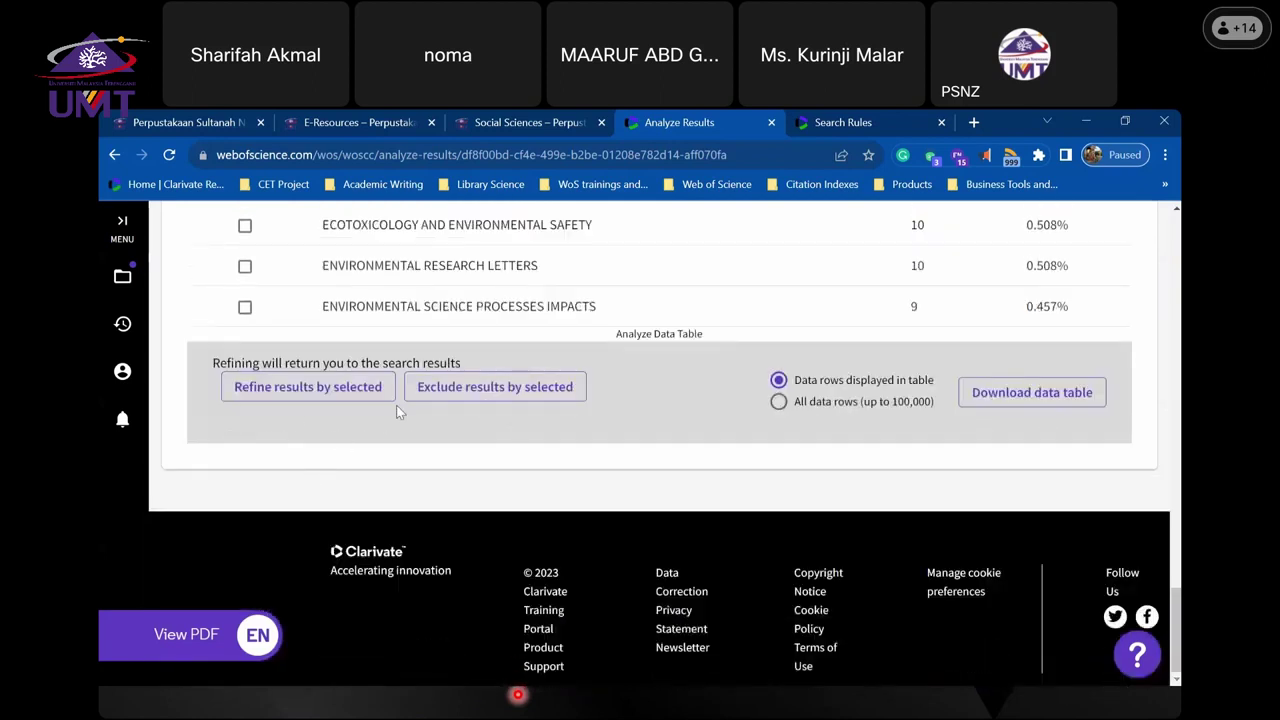
{"action": "scroll", "coordinate": [475, 409], "scroll_direction": "up", "scroll_amount": 15}
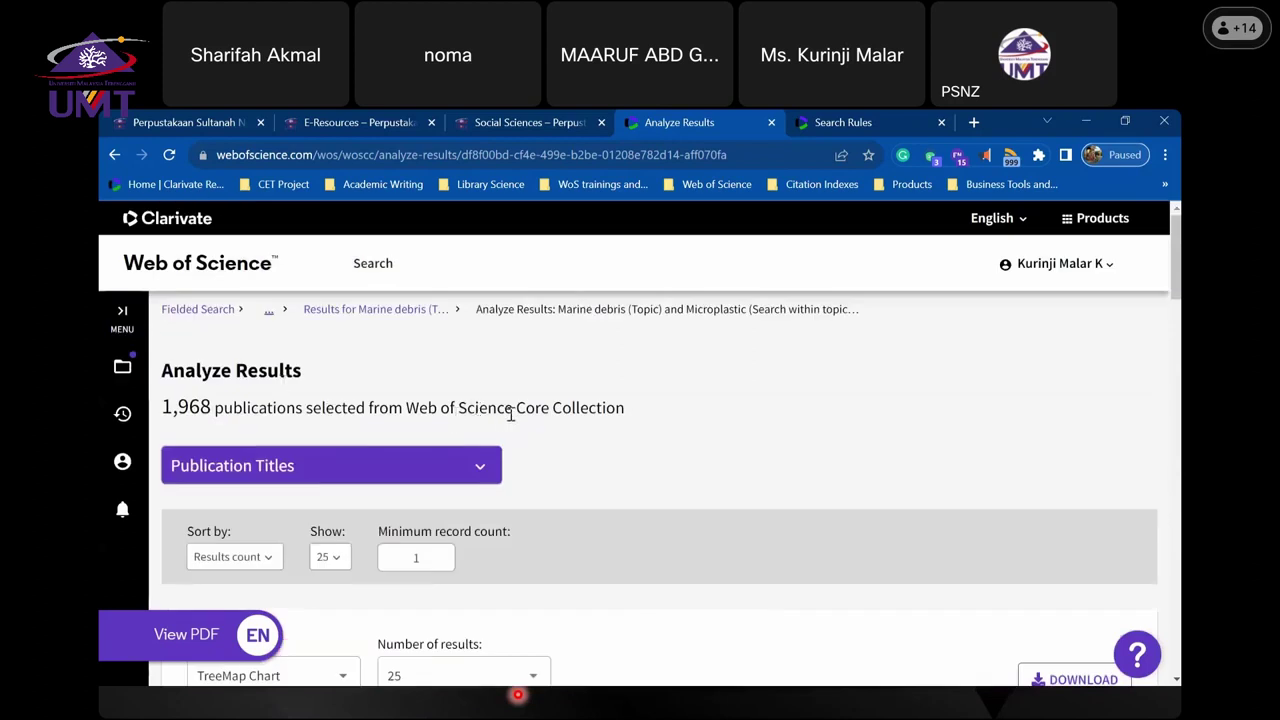
- Check the sort order options and other display settings above the Publication Titles treemap
{"action": "scroll", "coordinate": [605, 405], "scroll_direction": "down", "scroll_amount": 5}
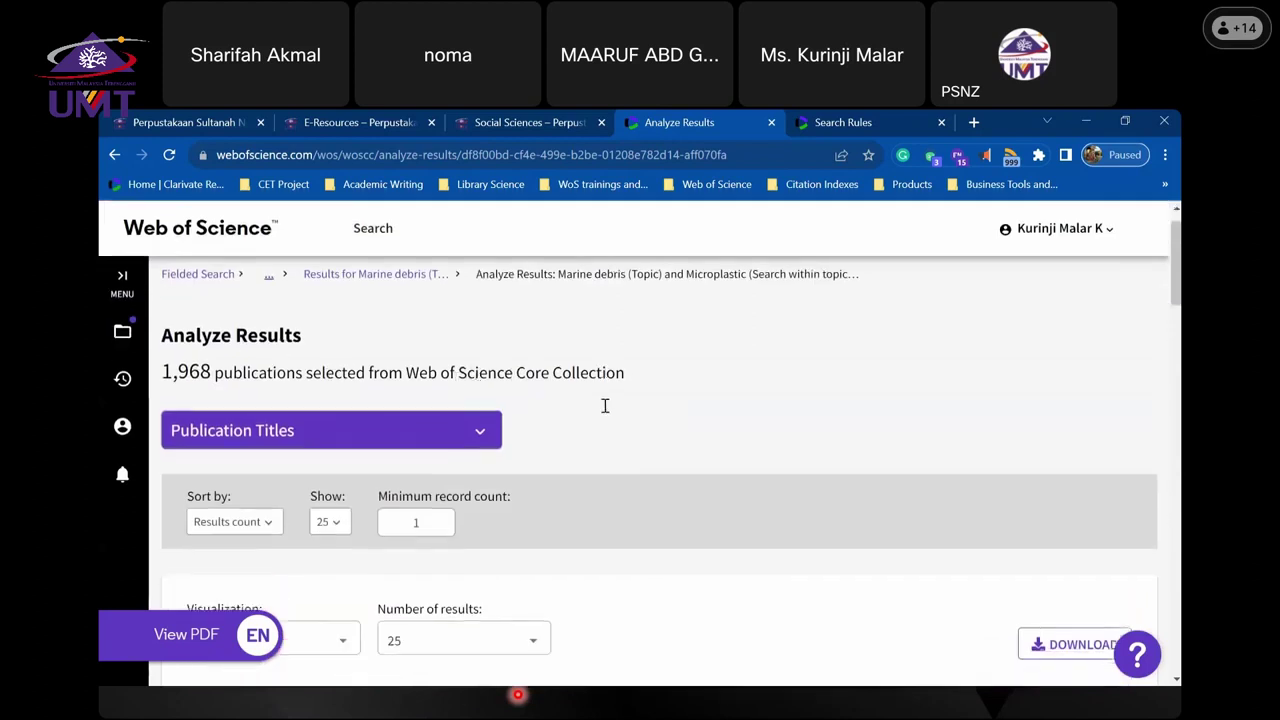
{"action": "mouse_move", "coordinate": [603, 406]}
{"action": "scroll", "coordinate": [603, 412], "scroll_direction": "up", "scroll_amount": 3}
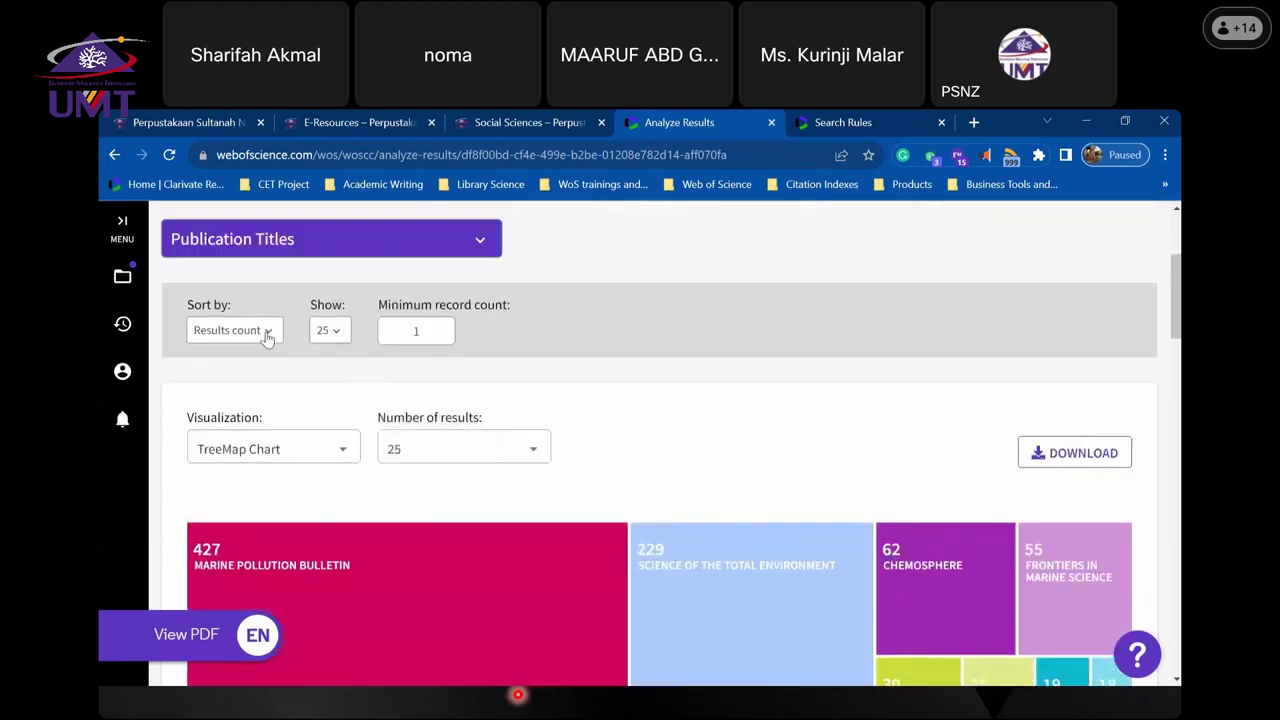
{"action": "left_click", "coordinate": [263, 331]}
{"action": "left_click", "coordinate": [518, 398]}
{"action": "scroll", "coordinate": [518, 398], "scroll_direction": "up", "scroll_amount": 3}
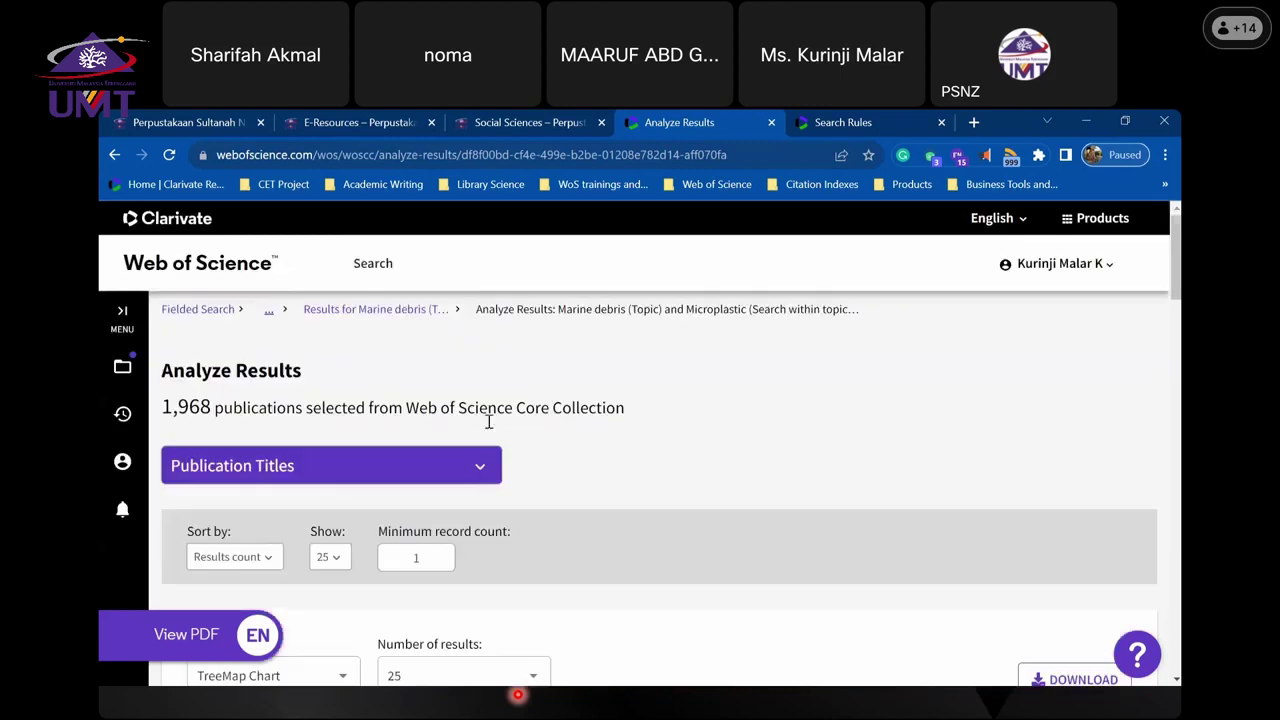
- Analyze the results by Authors and view the treemap of the most productive authors
{"action": "left_click", "coordinate": [330, 462]}
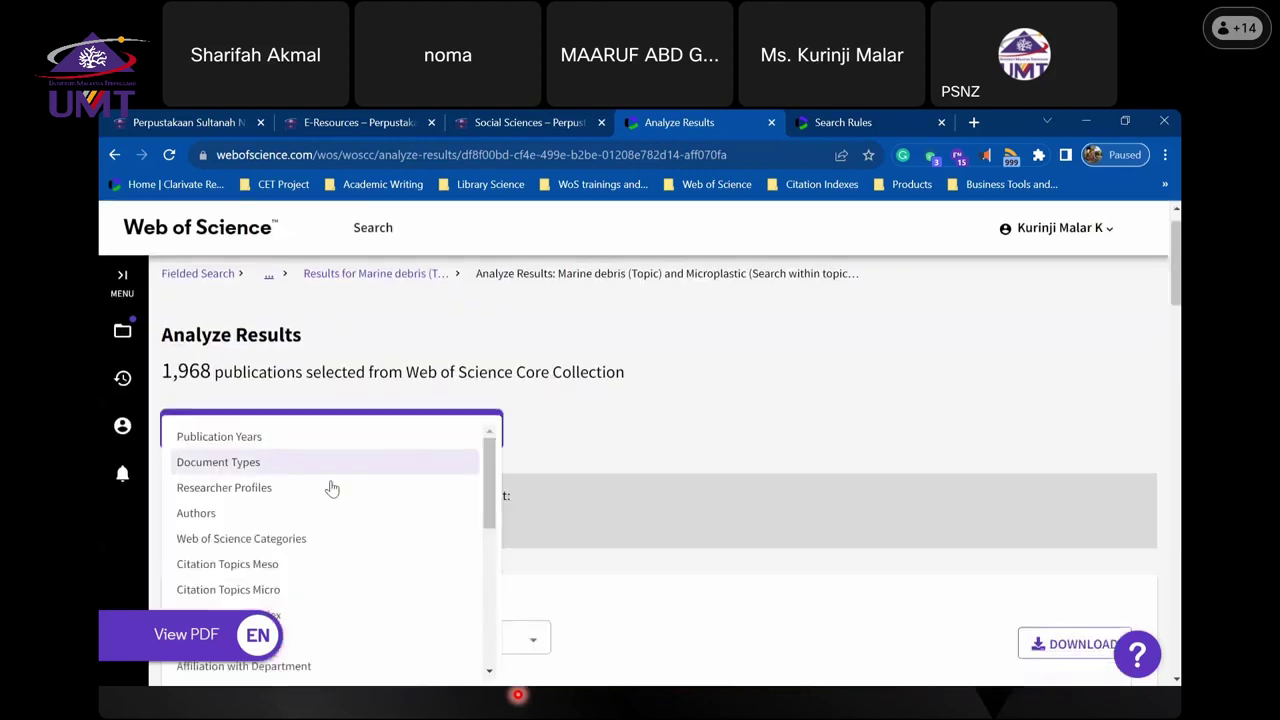
{"action": "left_click", "coordinate": [251, 515]}
{"action": "scroll", "coordinate": [628, 440], "scroll_direction": "down", "scroll_amount": 3}
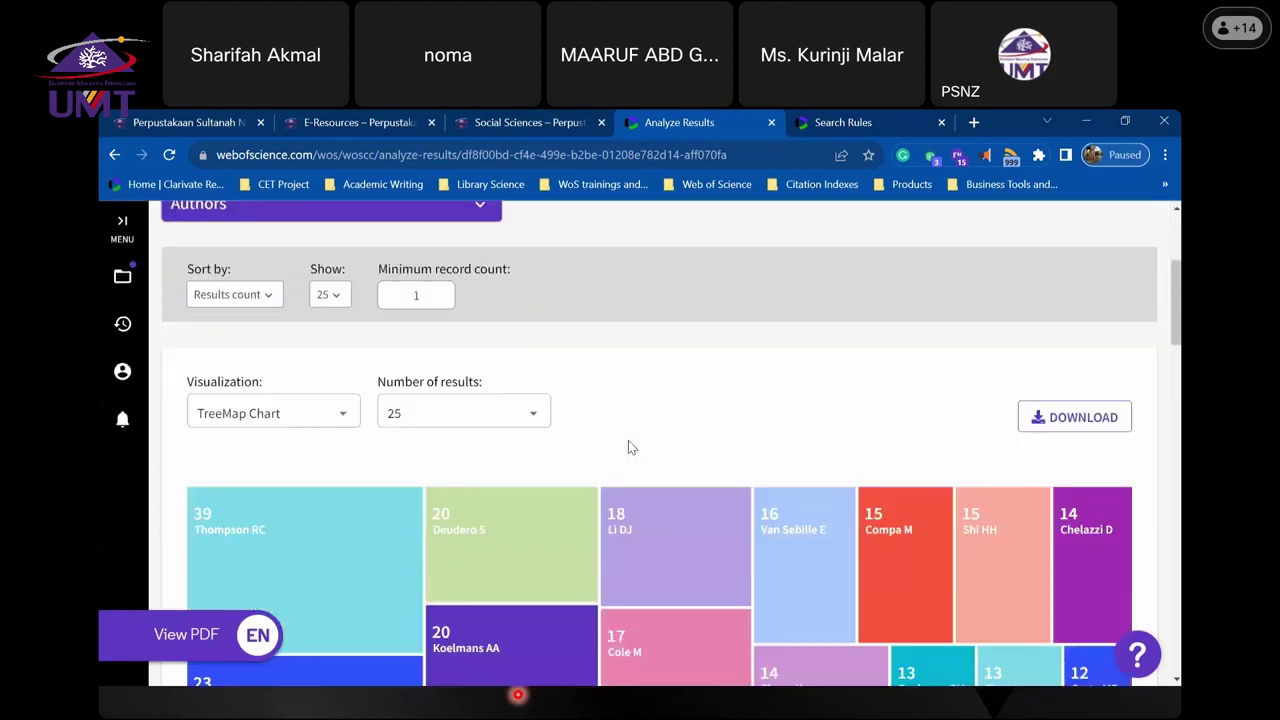
{"action": "scroll", "coordinate": [628, 447], "scroll_direction": "down", "scroll_amount": 3}
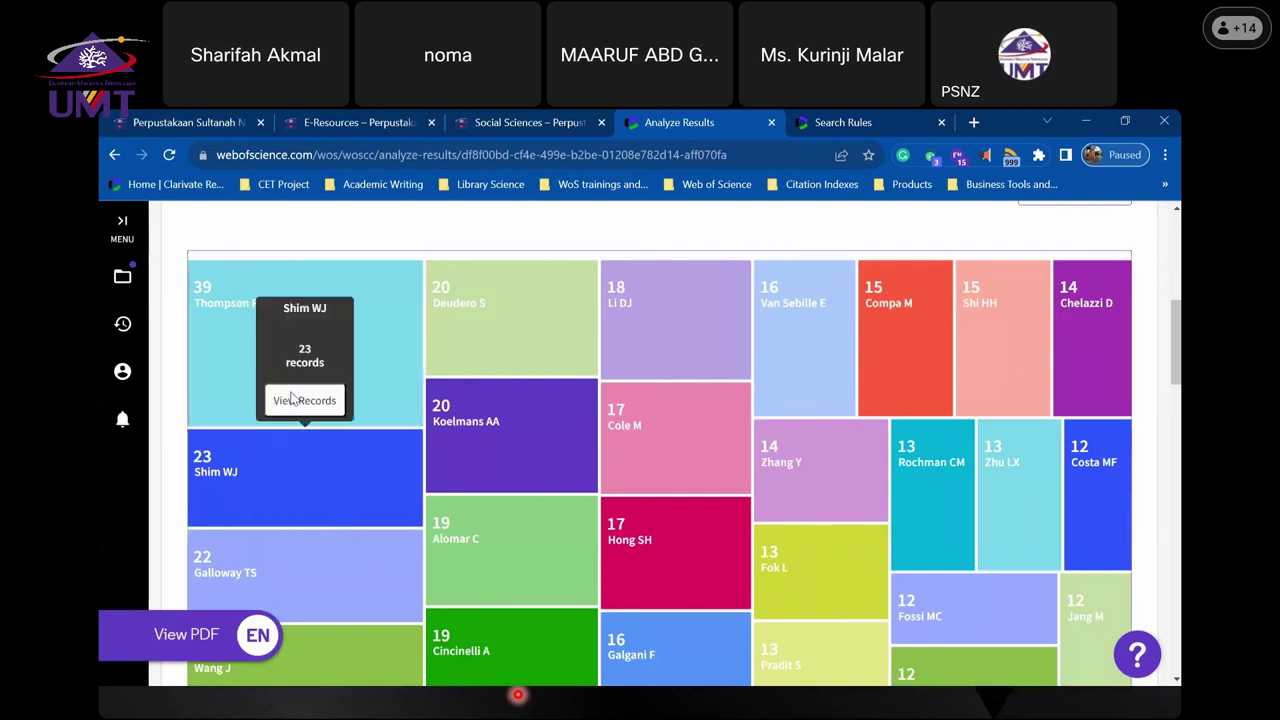
- Open the records of the 23-record author from the treemap and look through the publication list
{"action": "left_click", "coordinate": [305, 403]}
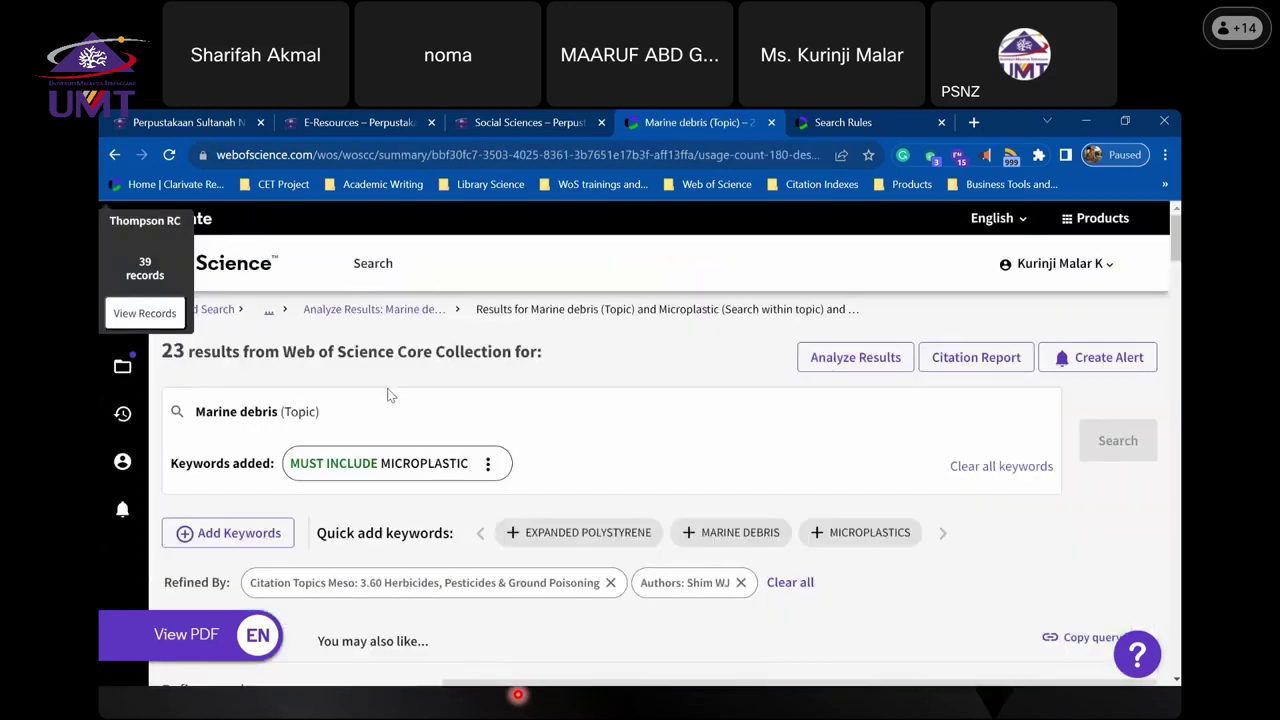
{"action": "scroll", "coordinate": [388, 388], "scroll_direction": "down", "scroll_amount": 6}
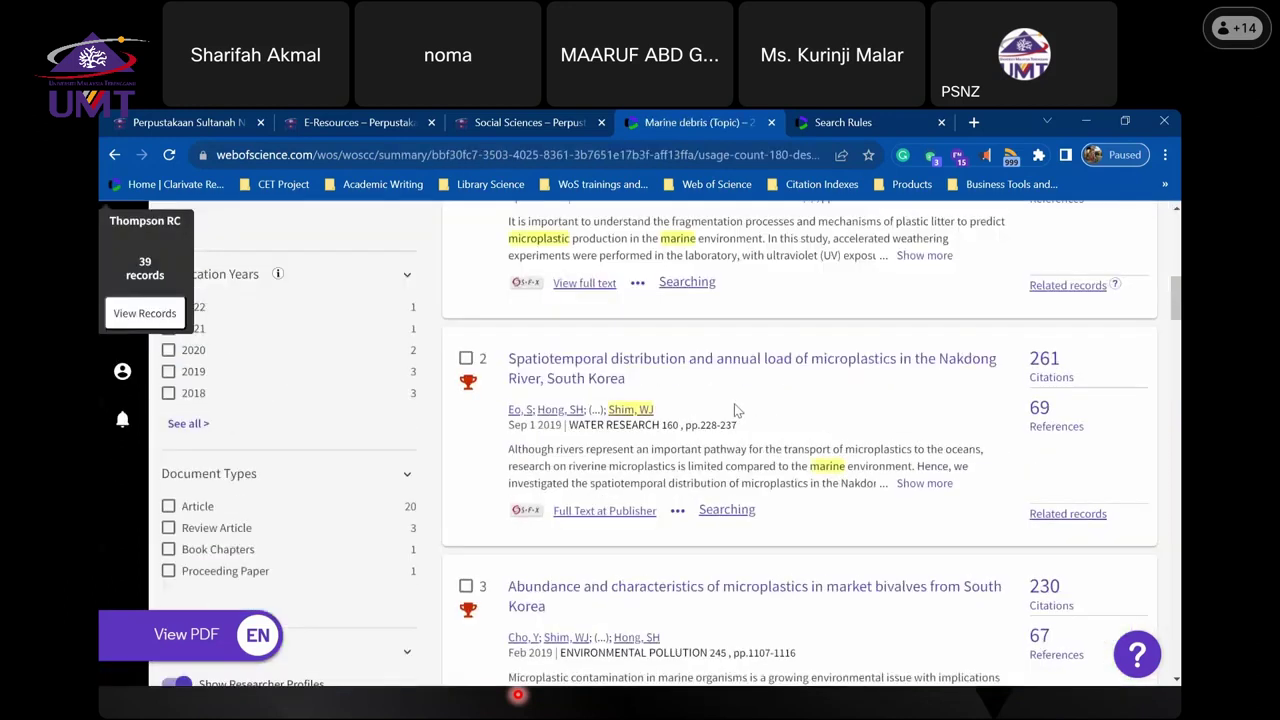
{"action": "scroll", "coordinate": [734, 403], "scroll_direction": "up", "scroll_amount": 6}
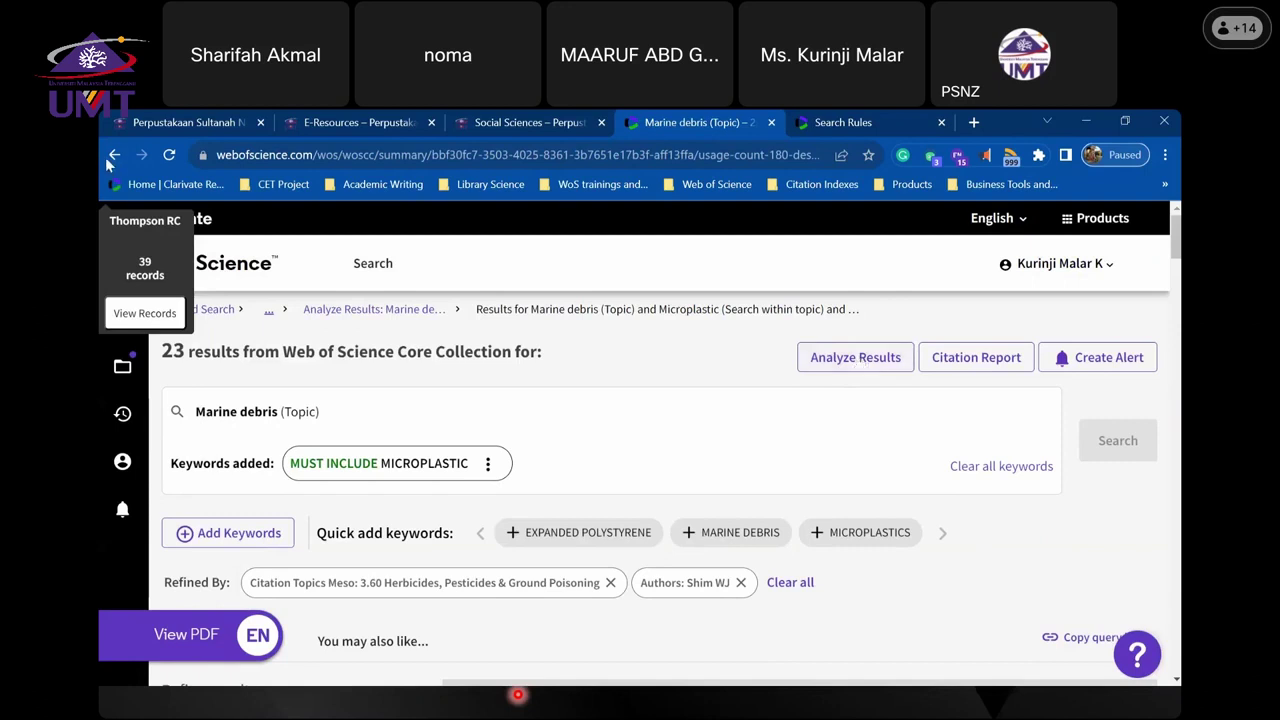
- Return to the analysis of the marine debris results and view the Web of Science Categories treemap
{"action": "left_click", "coordinate": [385, 310]}
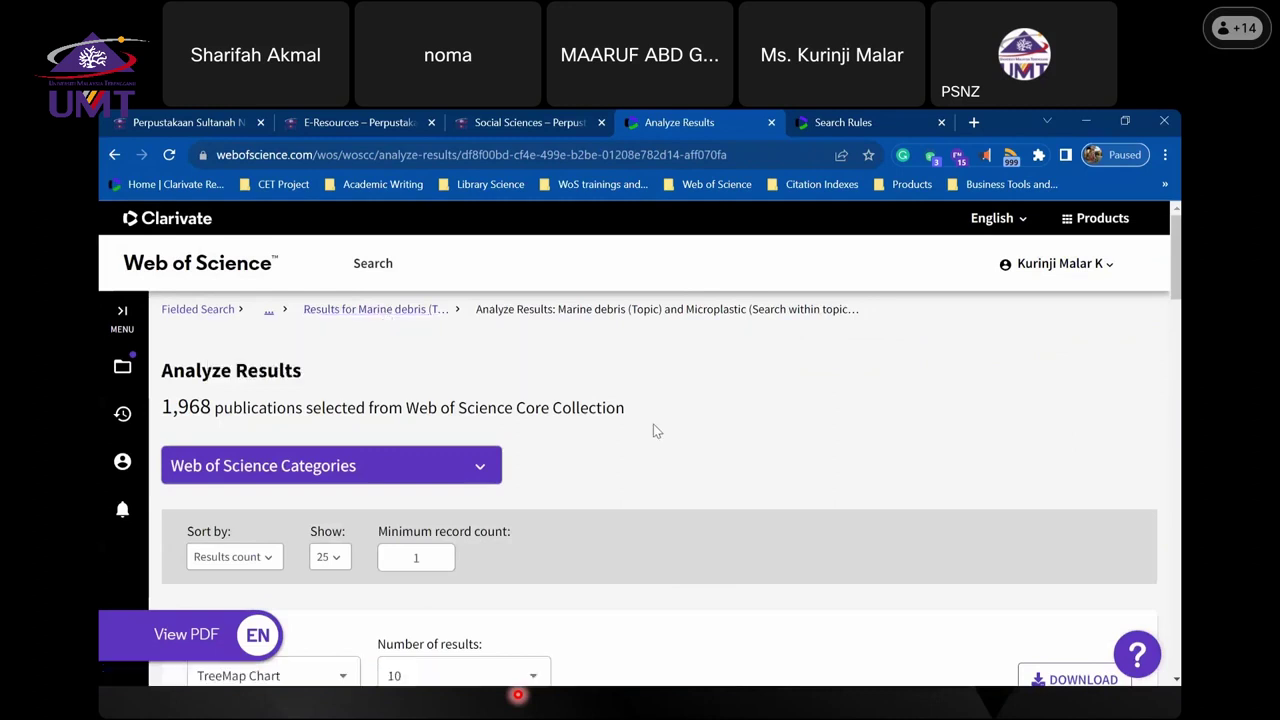
{"action": "scroll", "coordinate": [653, 424], "scroll_direction": "down", "scroll_amount": 5}
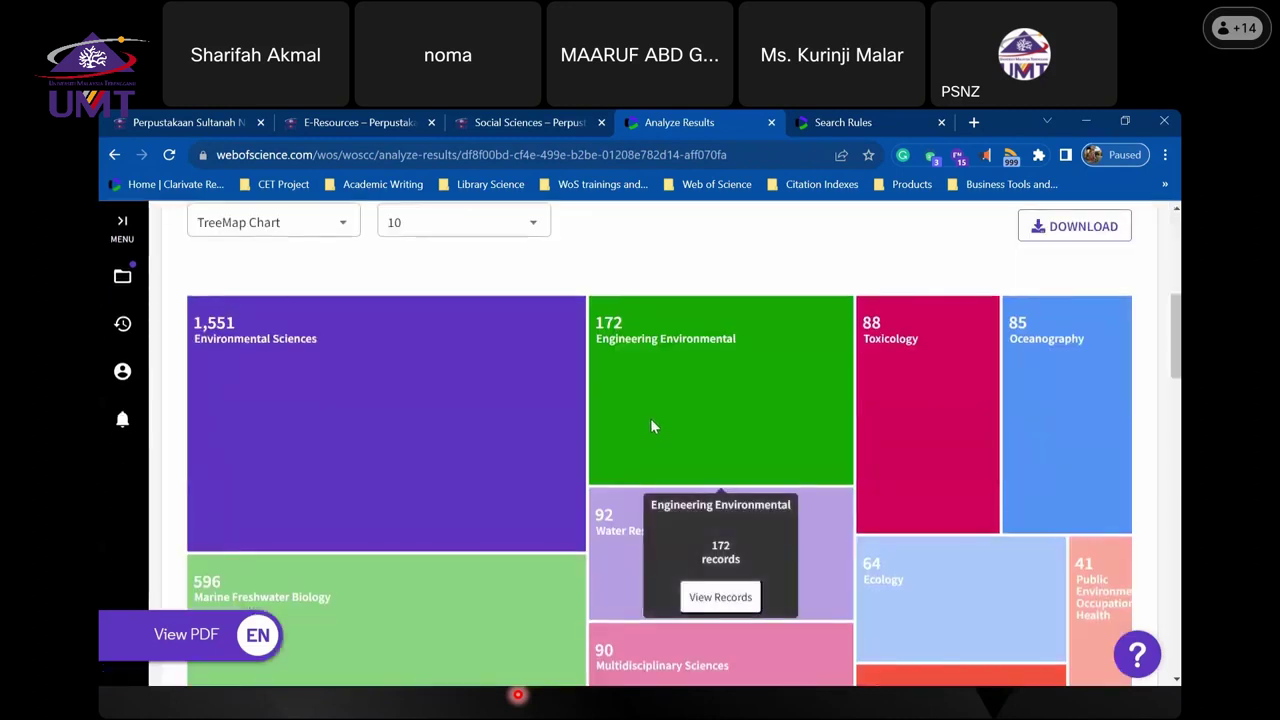
{"action": "scroll", "coordinate": [651, 421], "scroll_direction": "up", "scroll_amount": 5}
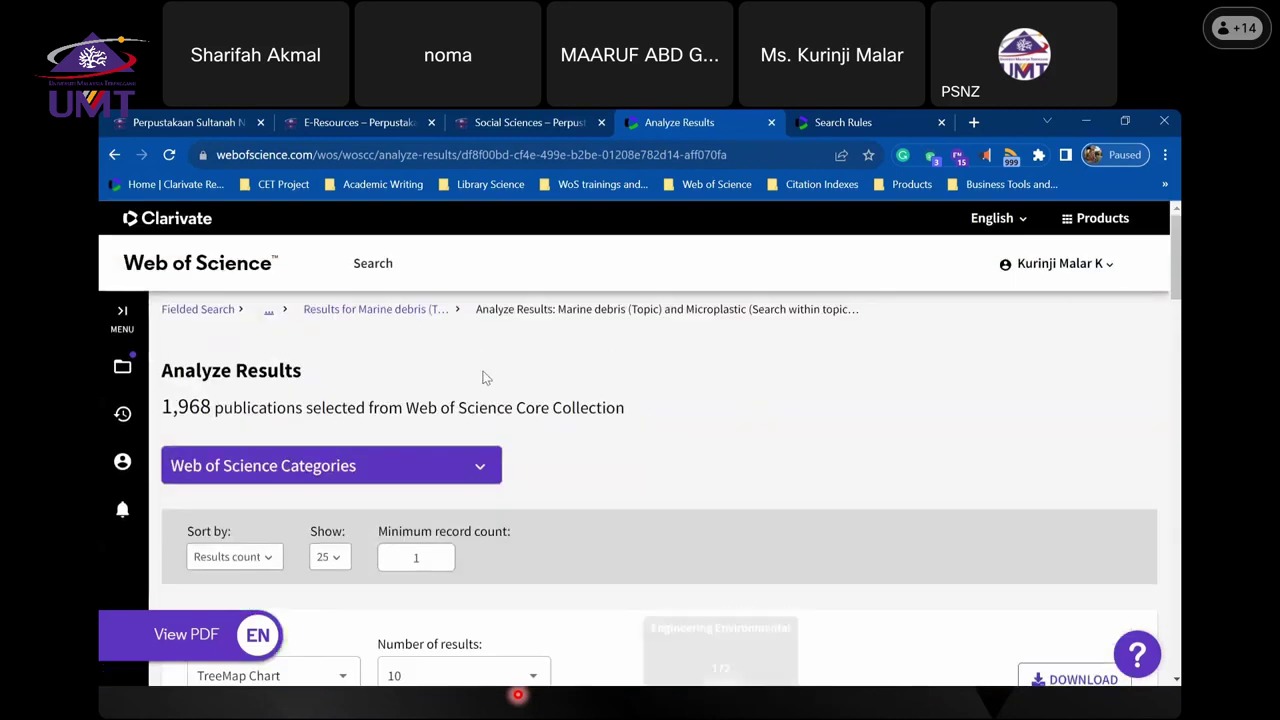
- Go back to the refined marine debris results list and review its sort setting, quick filters and first records
{"action": "left_click", "coordinate": [418, 312]}
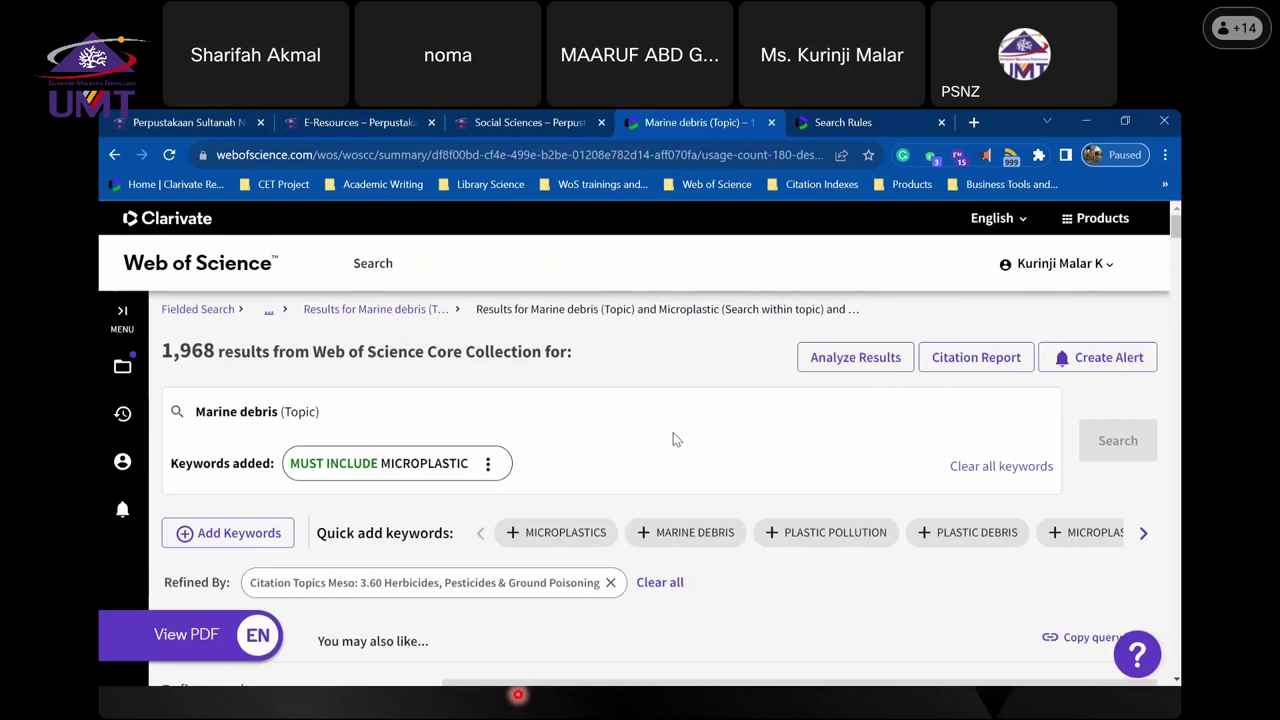
{"action": "scroll", "coordinate": [675, 440], "scroll_direction": "down", "scroll_amount": 3}
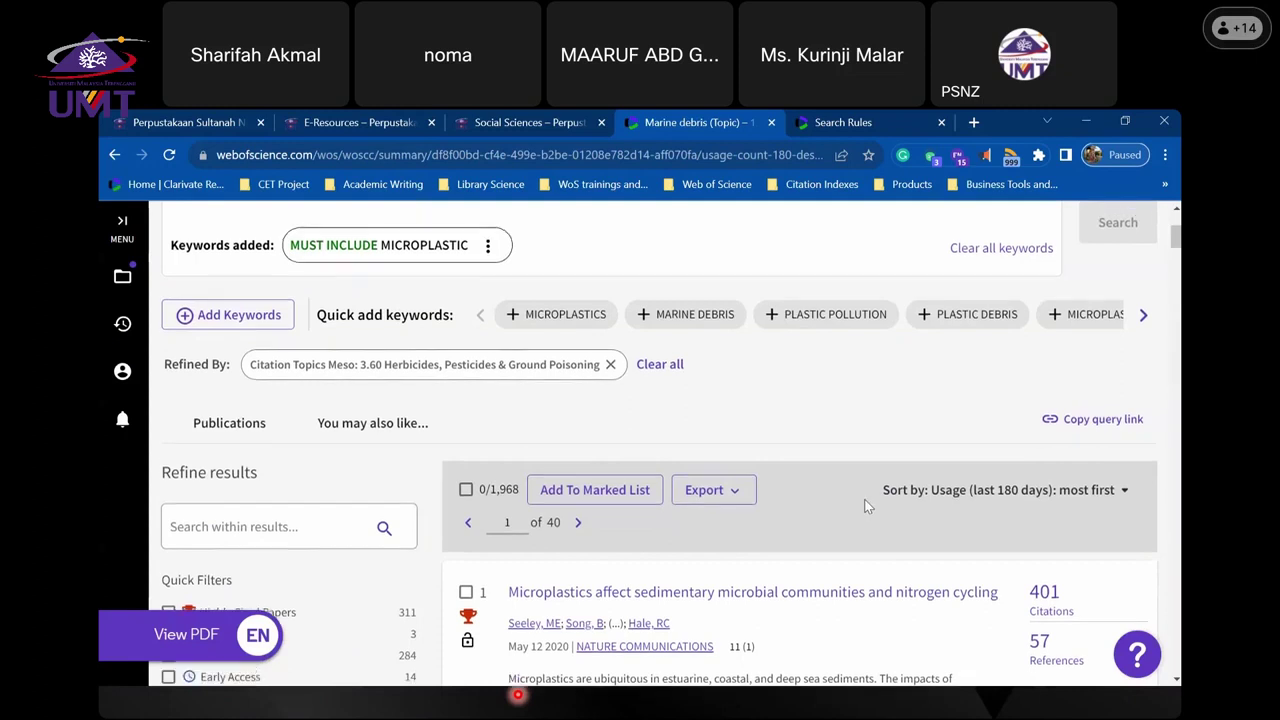
{"action": "scroll", "coordinate": [866, 470], "scroll_direction": "up", "scroll_amount": 3}
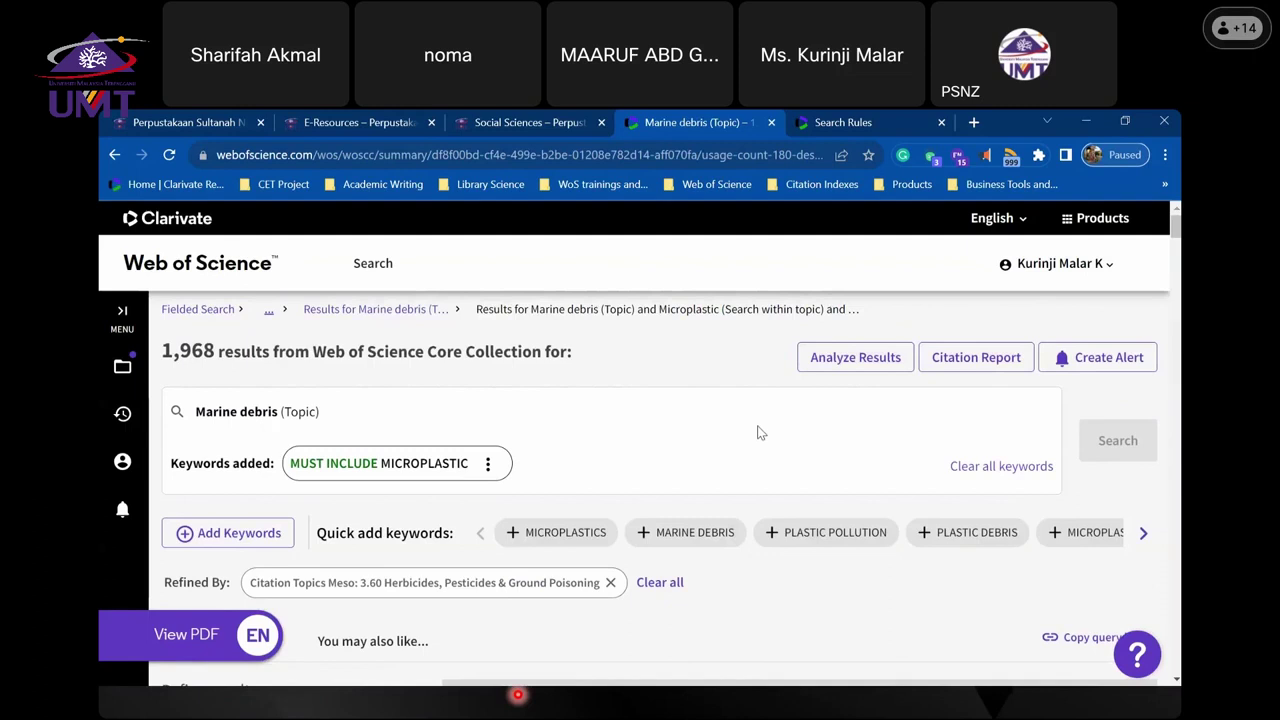
{"action": "scroll", "coordinate": [760, 433], "scroll_direction": "down", "scroll_amount": 2}
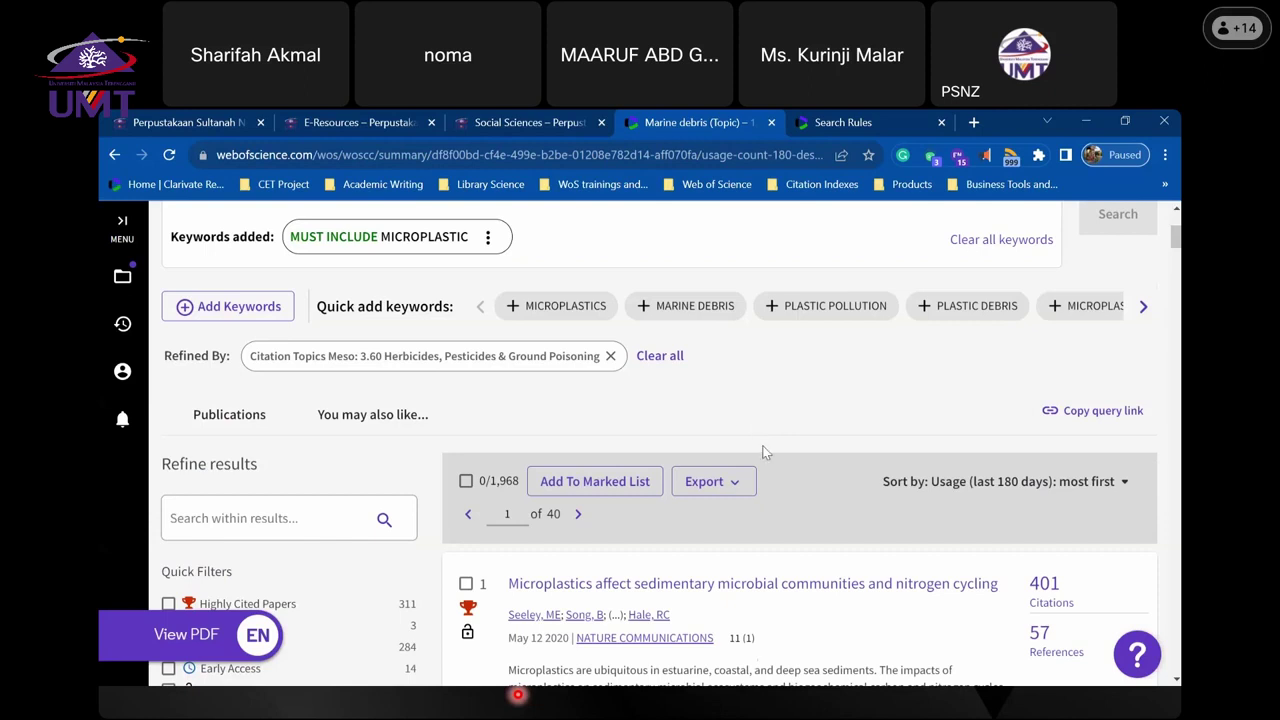
{"action": "scroll", "coordinate": [764, 450], "scroll_direction": "up", "scroll_amount": 2}
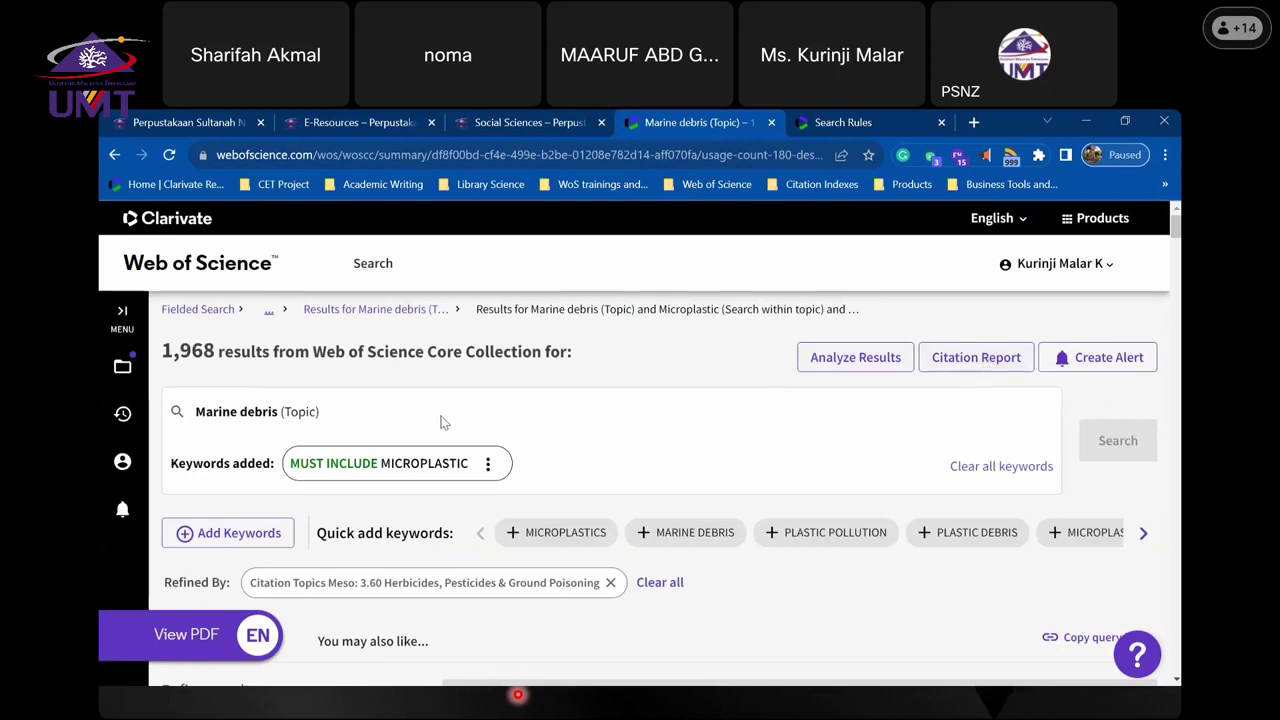
{"action": "scroll", "coordinate": [440, 440], "scroll_direction": "down", "scroll_amount": 5}
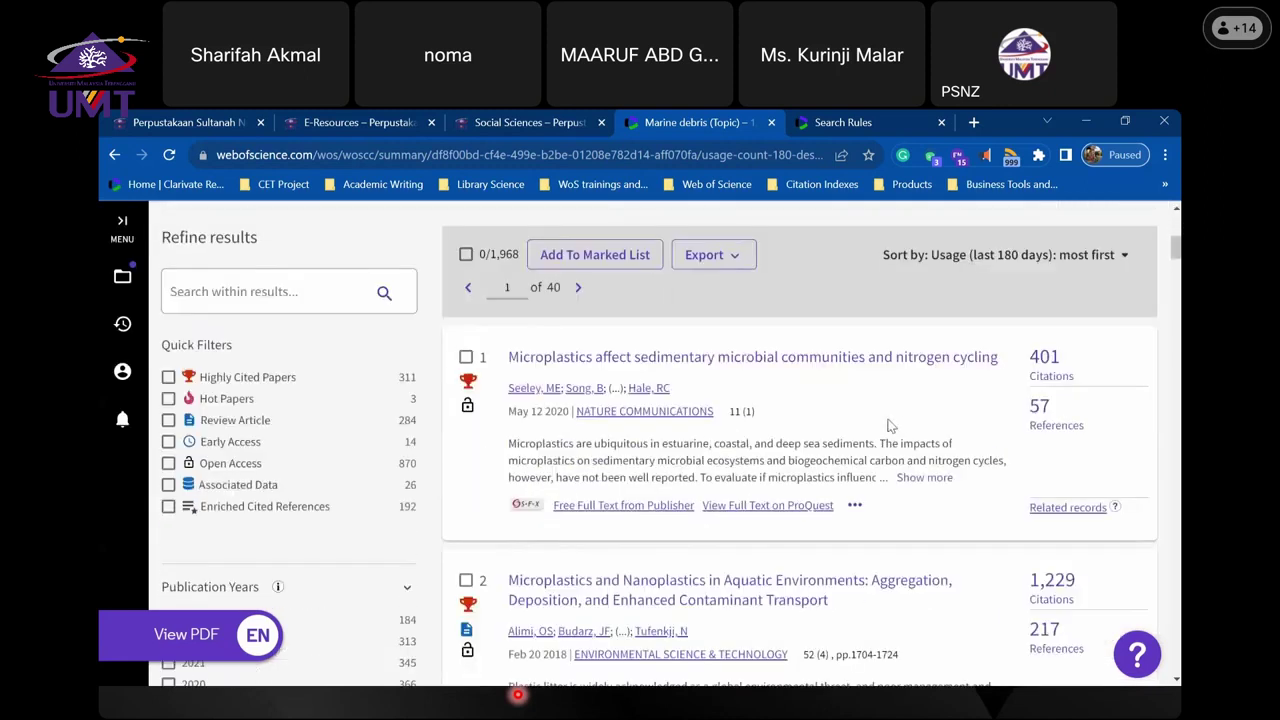
{"action": "scroll", "coordinate": [899, 423], "scroll_direction": "up", "scroll_amount": 3}
{"action": "scroll", "coordinate": [899, 423], "scroll_direction": "up", "scroll_amount": 2}
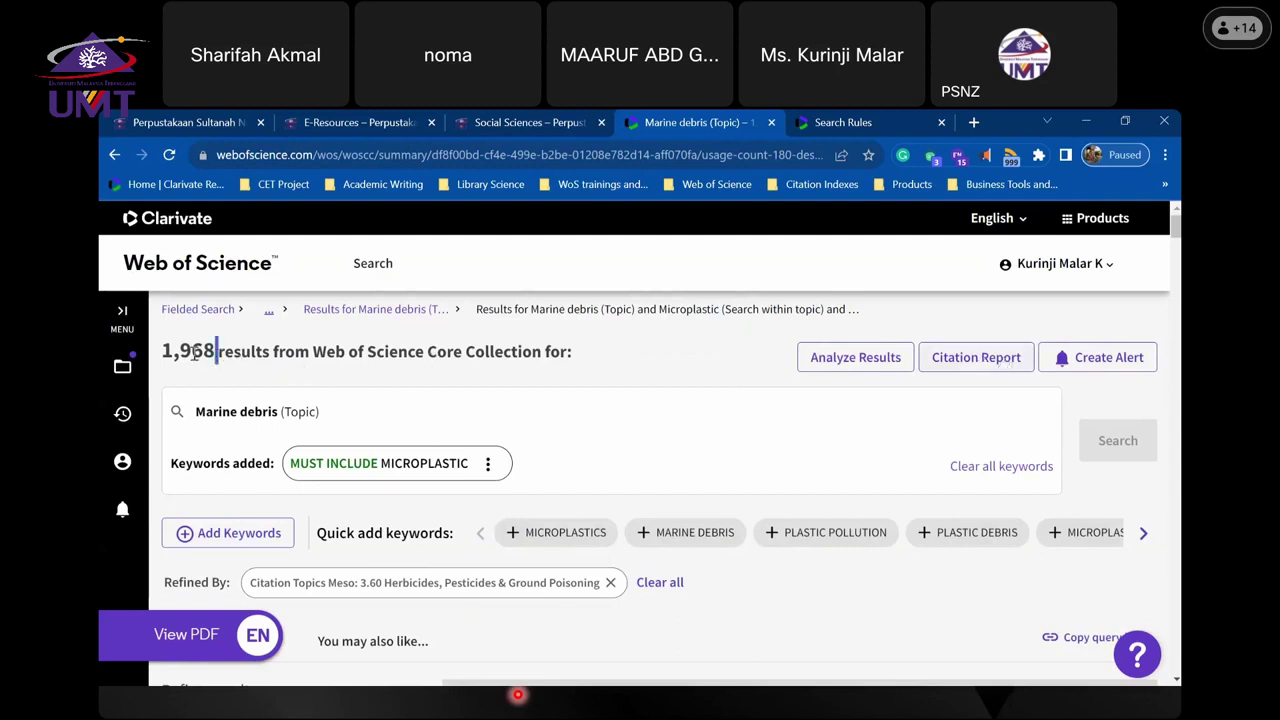
- Create a citation report for the marine debris results and remove its Citation Topics Meso refinement
{"action": "left_click_drag", "start_coordinate": [194, 353], "coordinate": [156, 361]}
{"action": "left_click", "coordinate": [431, 397]}
{"action": "left_click", "coordinate": [966, 364]}
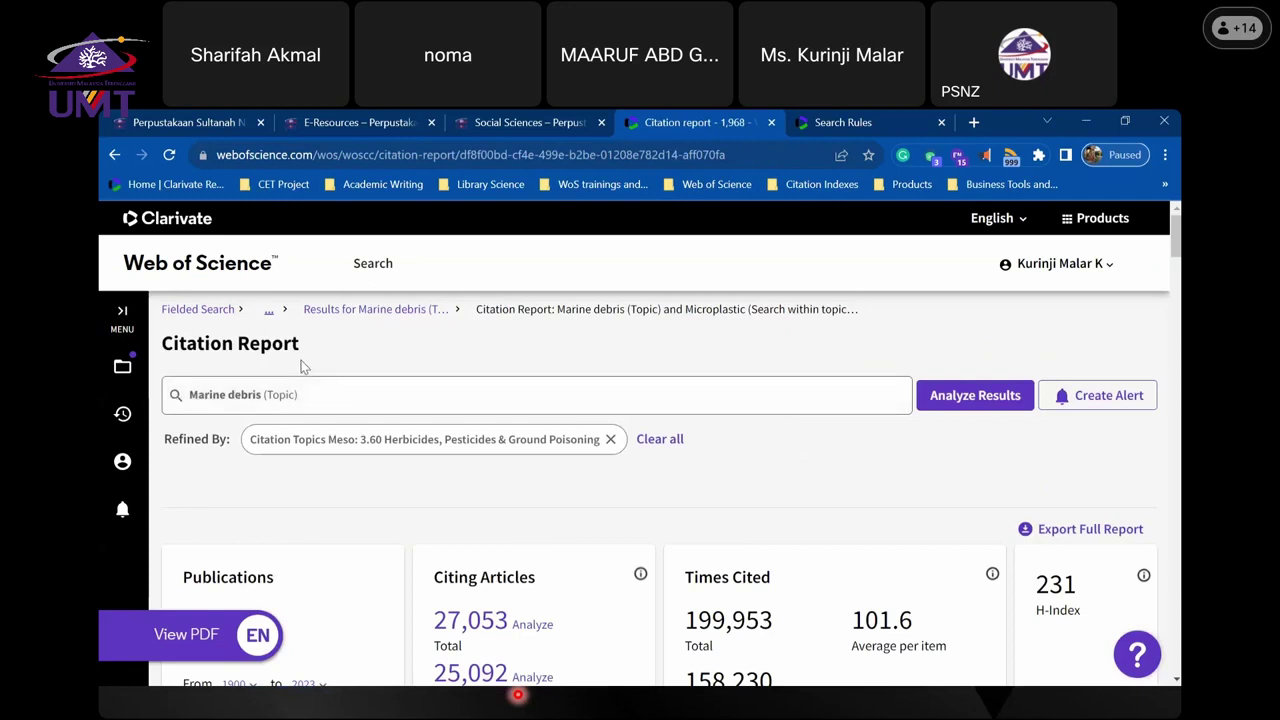
{"action": "left_click", "coordinate": [609, 440]}
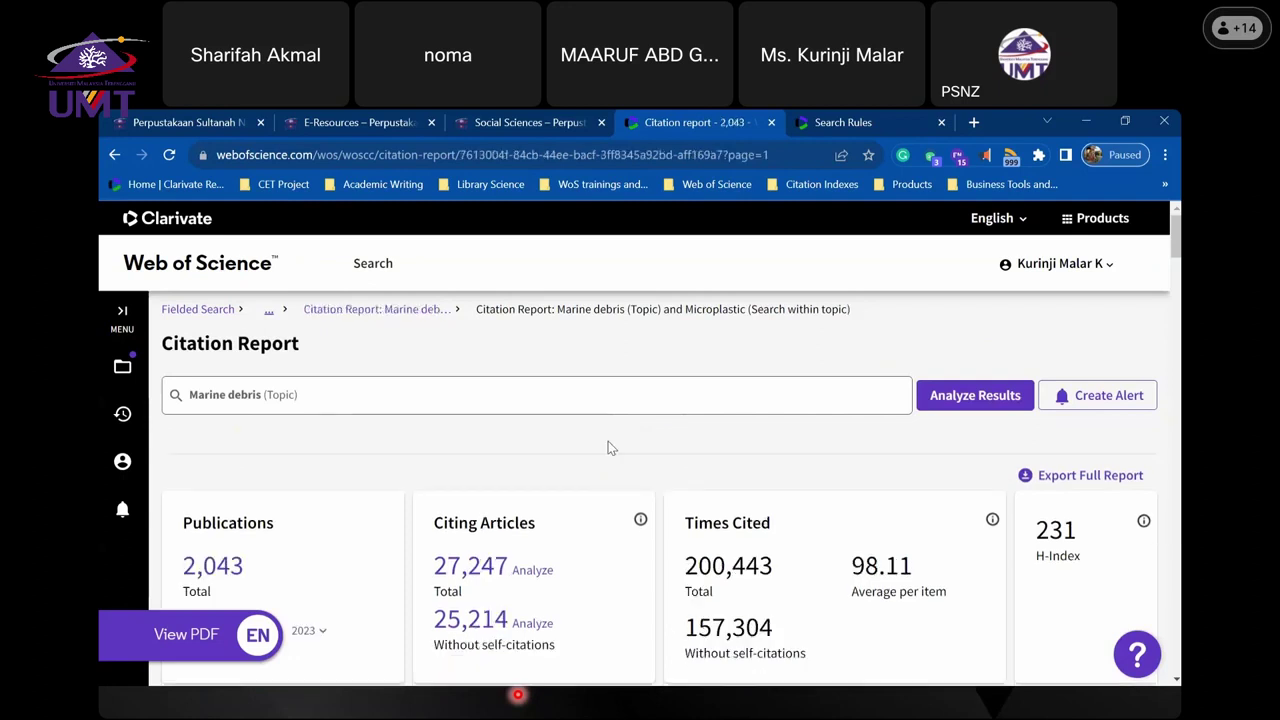
- Examine the report's summary figures for publications, citing articles, times cited and H-index
{"action": "scroll", "coordinate": [608, 441], "scroll_direction": "down", "scroll_amount": 3}
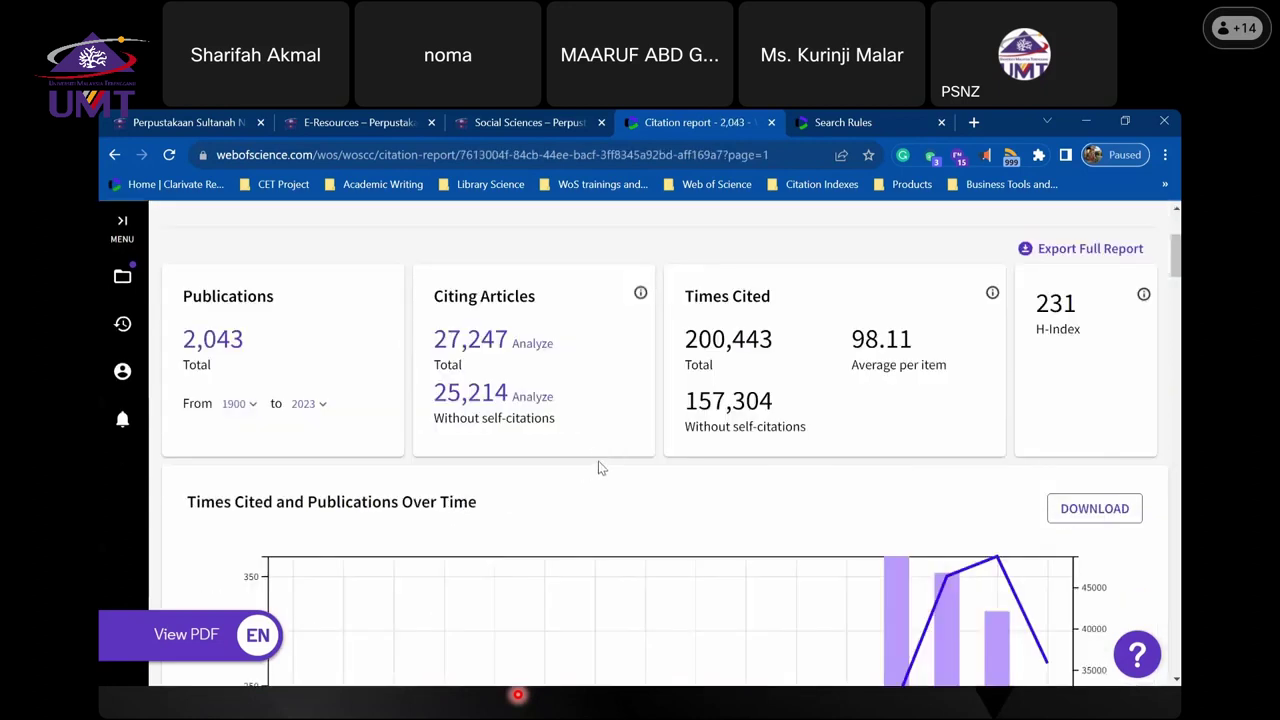
{"action": "scroll", "coordinate": [598, 458], "scroll_direction": "down", "scroll_amount": 3}
{"action": "scroll", "coordinate": [598, 463], "scroll_direction": "up", "scroll_amount": 6}
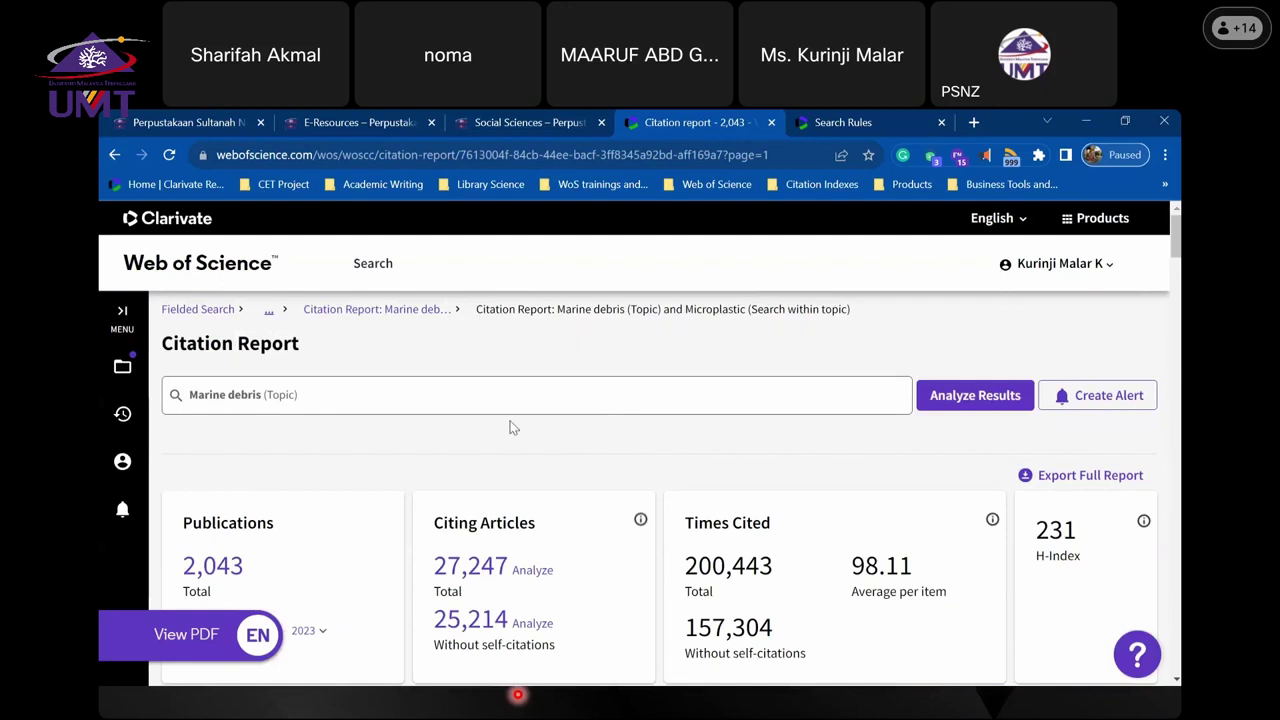
{"action": "scroll", "coordinate": [505, 427], "scroll_direction": "down", "scroll_amount": 2}
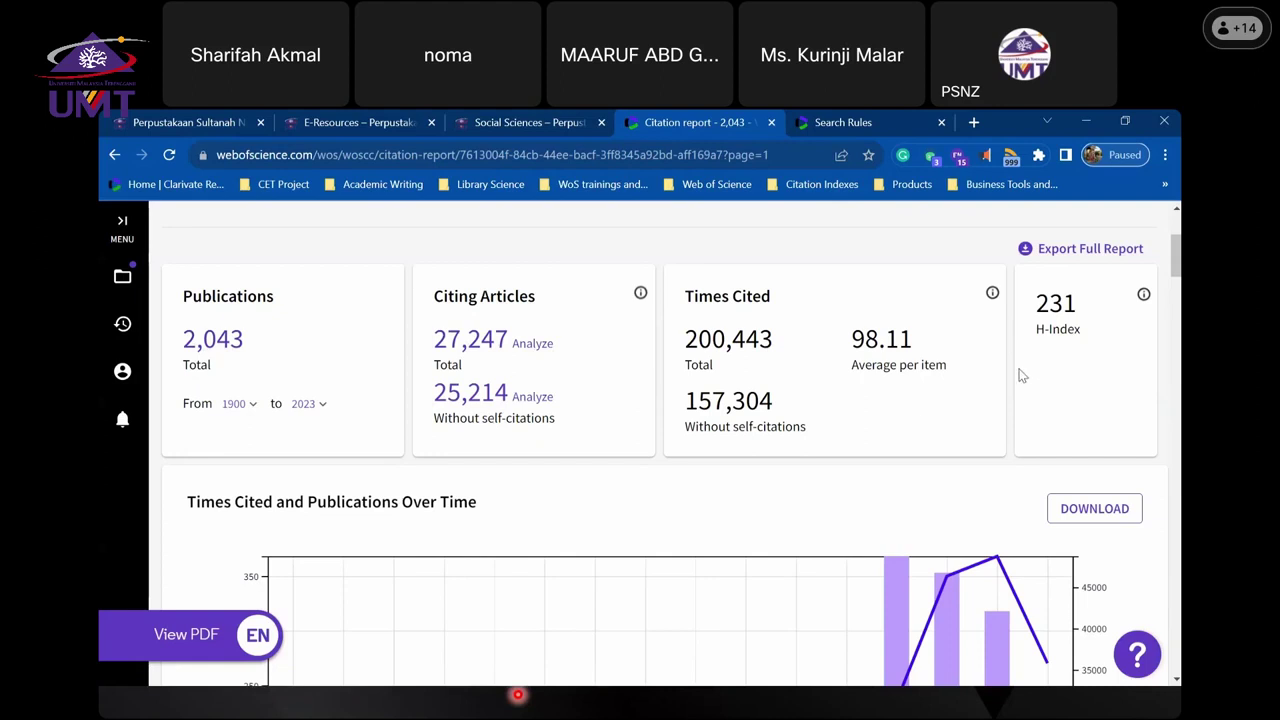
- Examine the Times Cited and Publications Over Time chart, including the citation and publication counts for 2022
{"action": "scroll", "coordinate": [1022, 375], "scroll_direction": "down", "scroll_amount": 5}
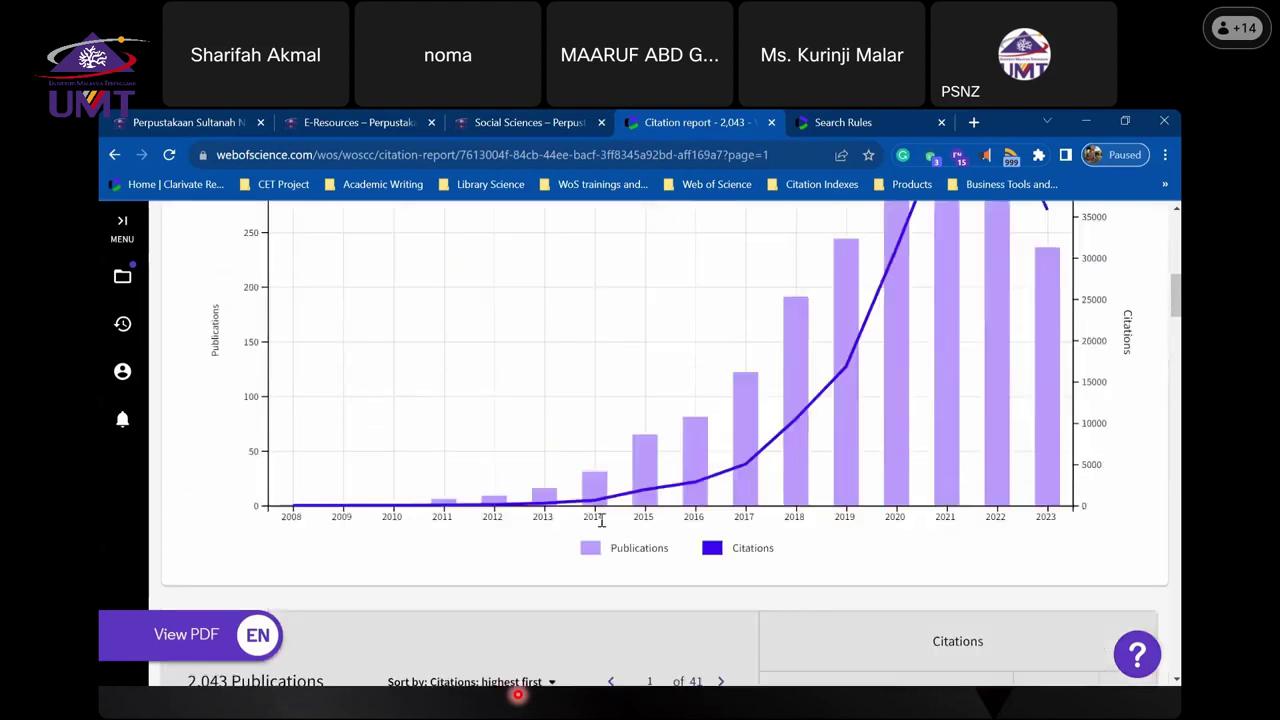
{"action": "scroll", "coordinate": [900, 390], "scroll_direction": "up", "scroll_amount": 2}
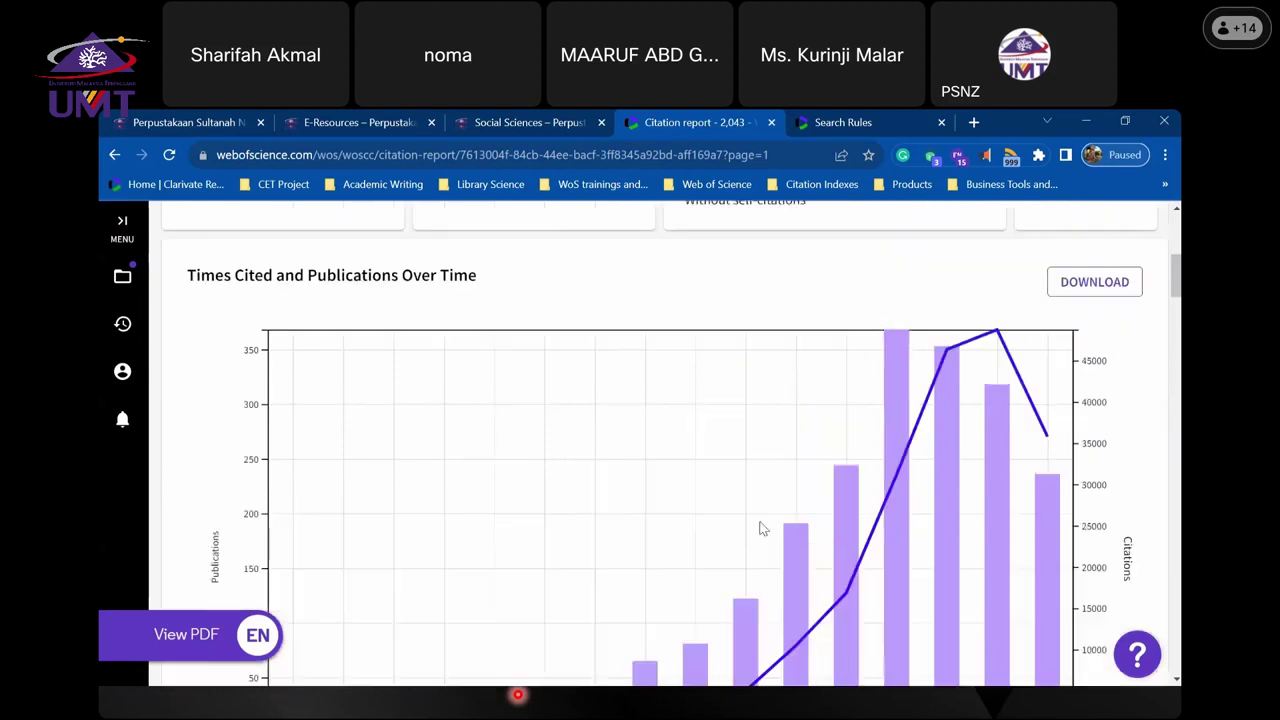
{"action": "scroll", "coordinate": [617, 617], "scroll_direction": "down", "scroll_amount": 2}
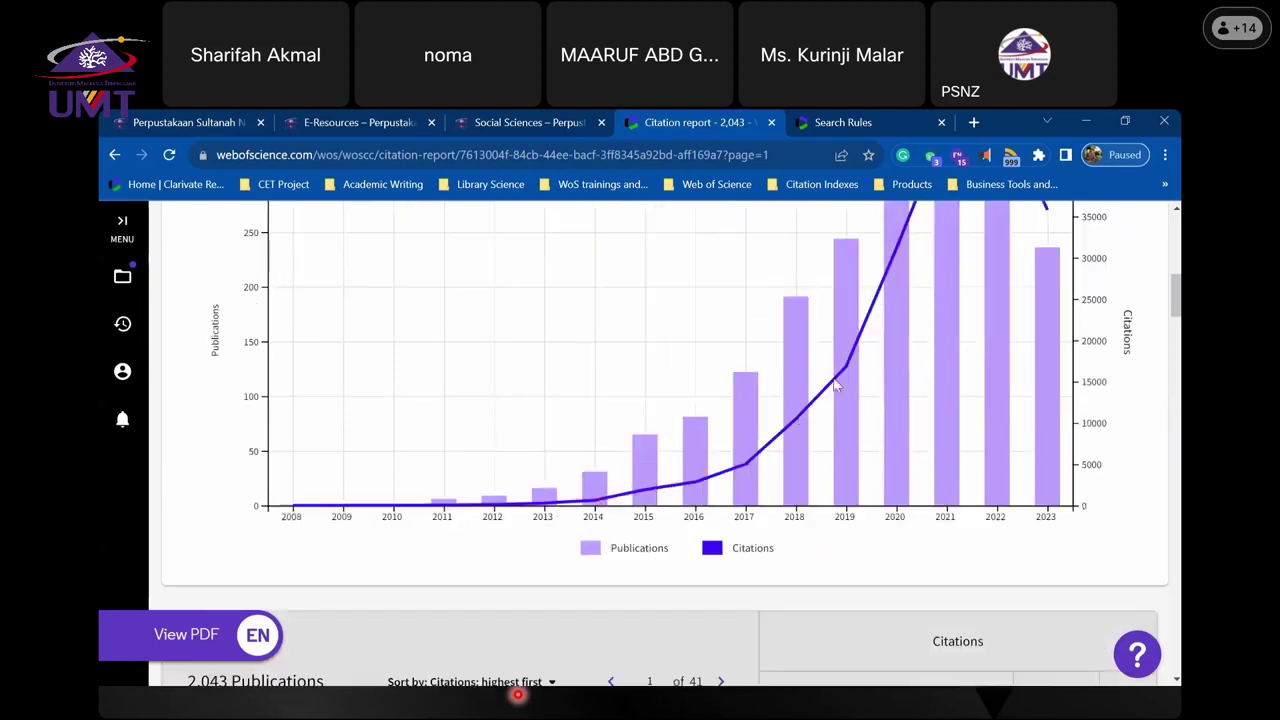
{"action": "scroll", "coordinate": [895, 290], "scroll_direction": "up", "scroll_amount": 2}
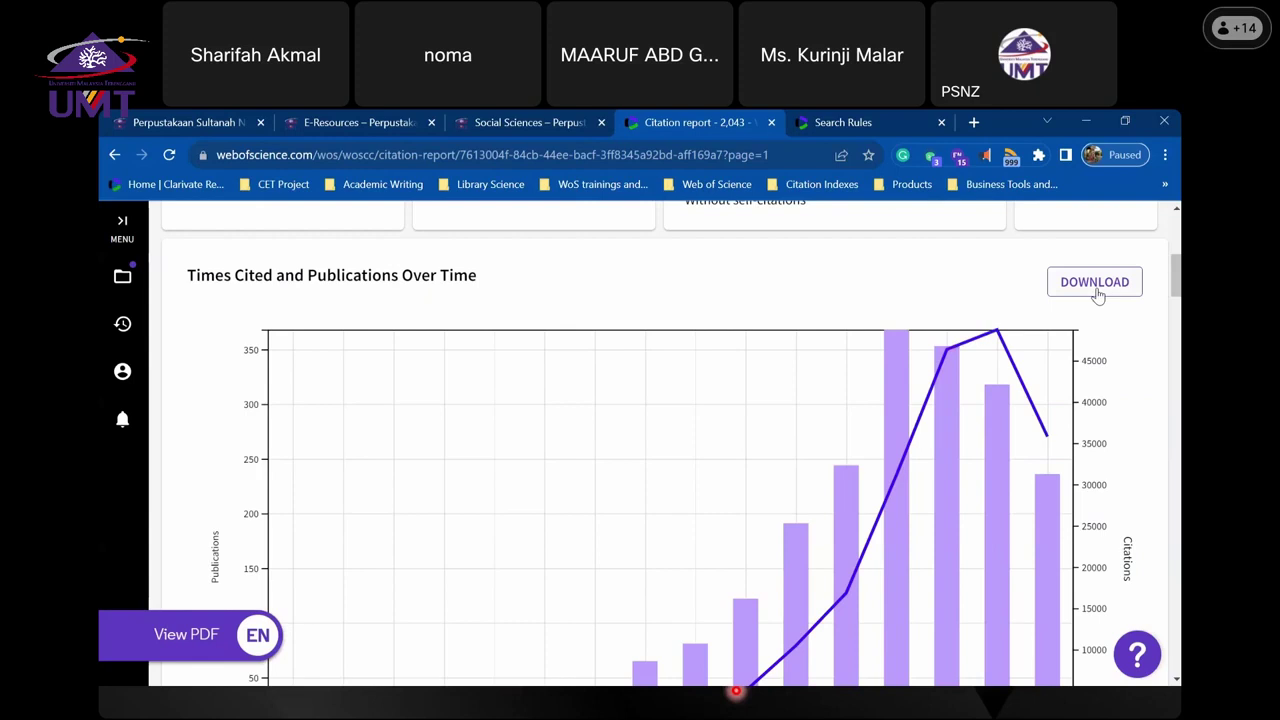
{"action": "mouse_move", "coordinate": [993, 409]}
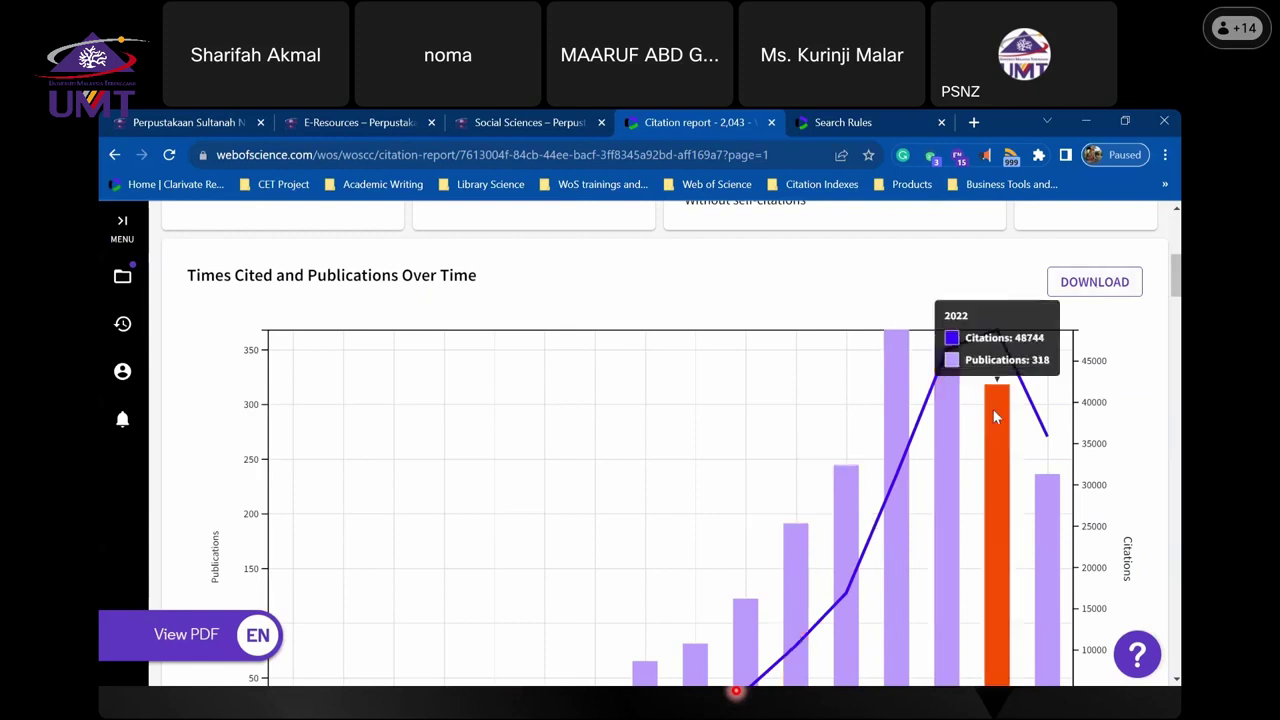
- Return to the previous citation report that is refined by Citation Topics Meso
{"action": "scroll", "coordinate": [993, 409], "scroll_direction": "up", "scroll_amount": 2}
{"action": "scroll", "coordinate": [993, 414], "scroll_direction": "up", "scroll_amount": 2}
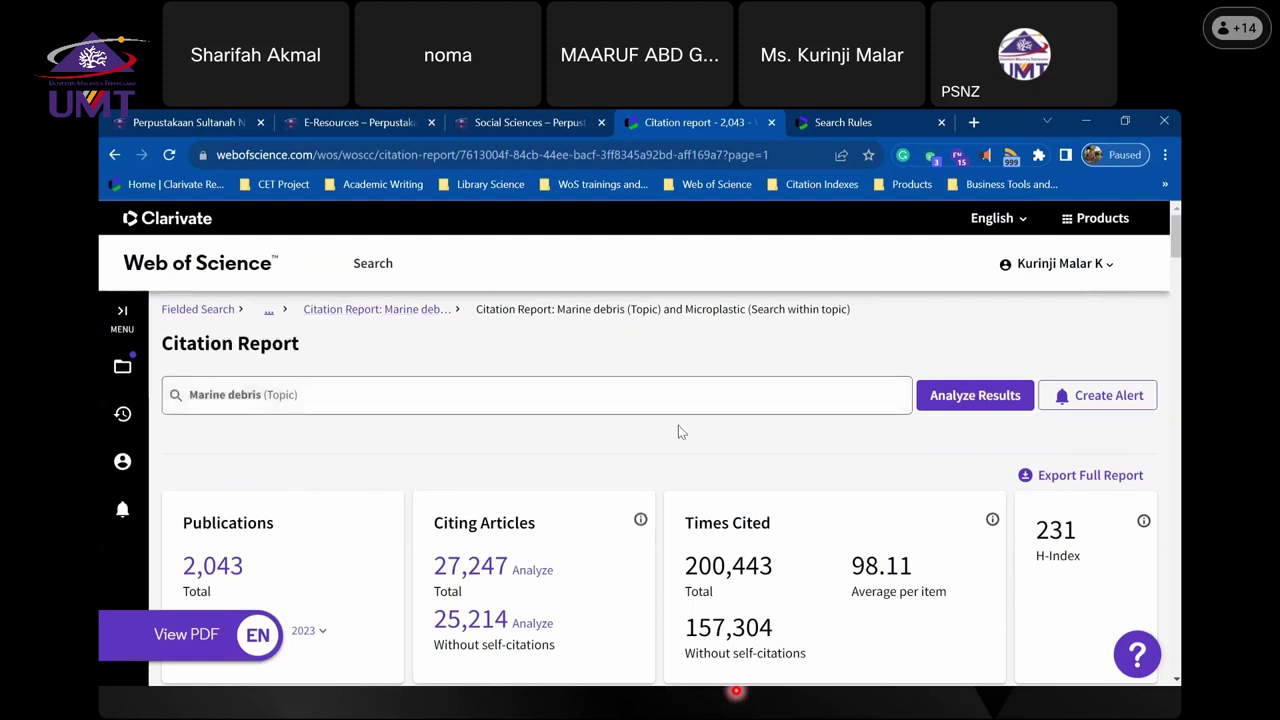
{"action": "left_click", "coordinate": [364, 313]}
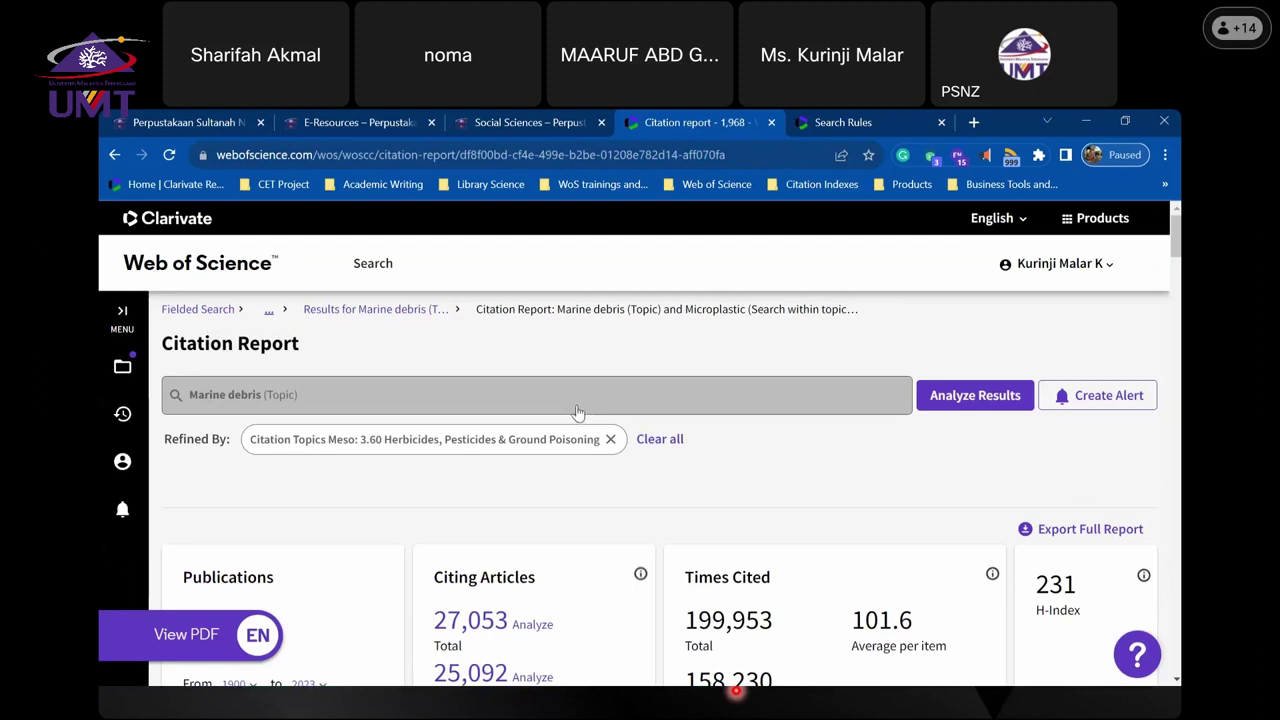
- Return to the fielded search form and rerun the topic search for "Marine debris" in Web of Science Core Collection
{"action": "scroll", "coordinate": [580, 413], "scroll_direction": "down", "scroll_amount": 5}
{"action": "scroll", "coordinate": [326, 373], "scroll_direction": "up", "scroll_amount": 5}
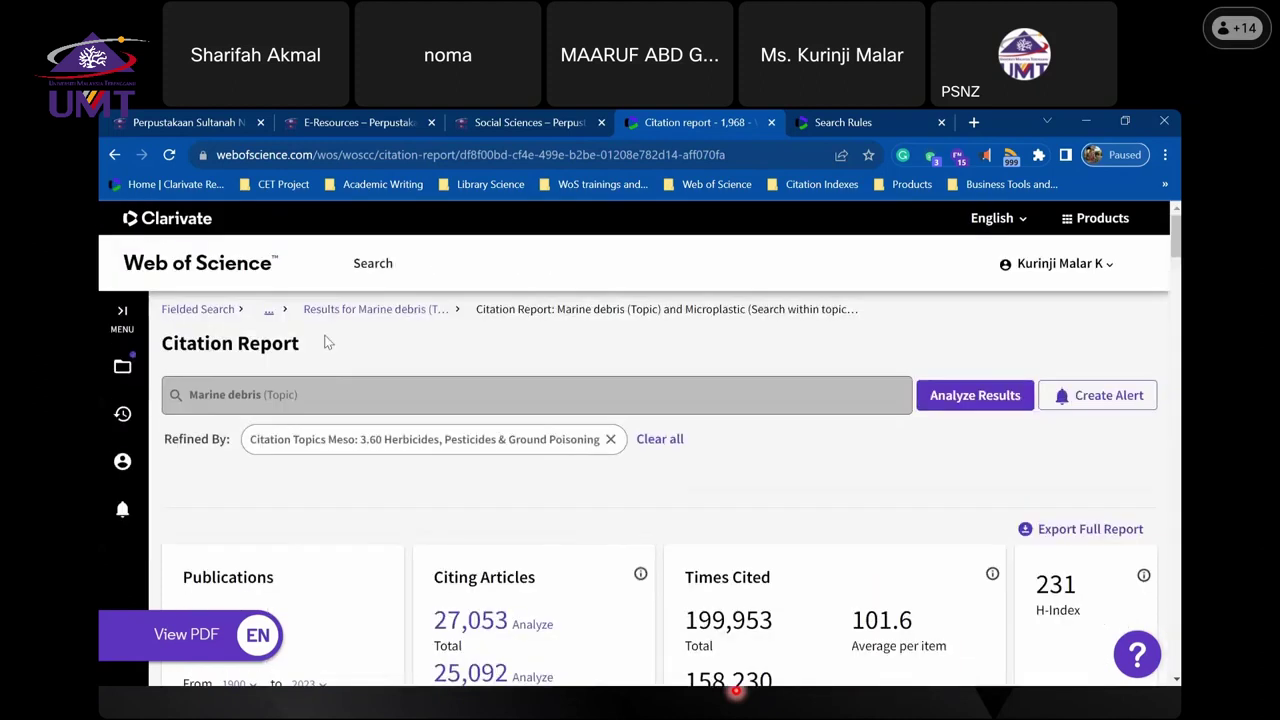
{"action": "left_click", "coordinate": [385, 310]}
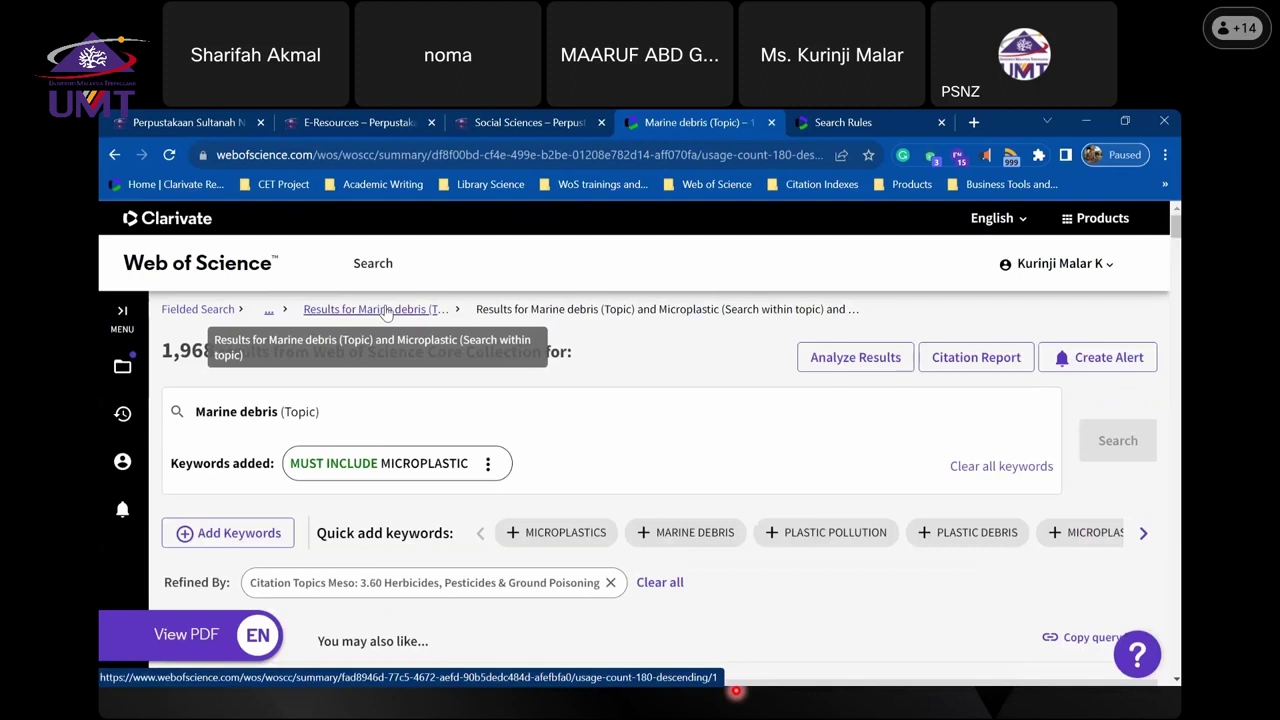
{"action": "left_click", "coordinate": [211, 312]}
{"action": "scroll", "coordinate": [766, 411], "scroll_direction": "down", "scroll_amount": 5}
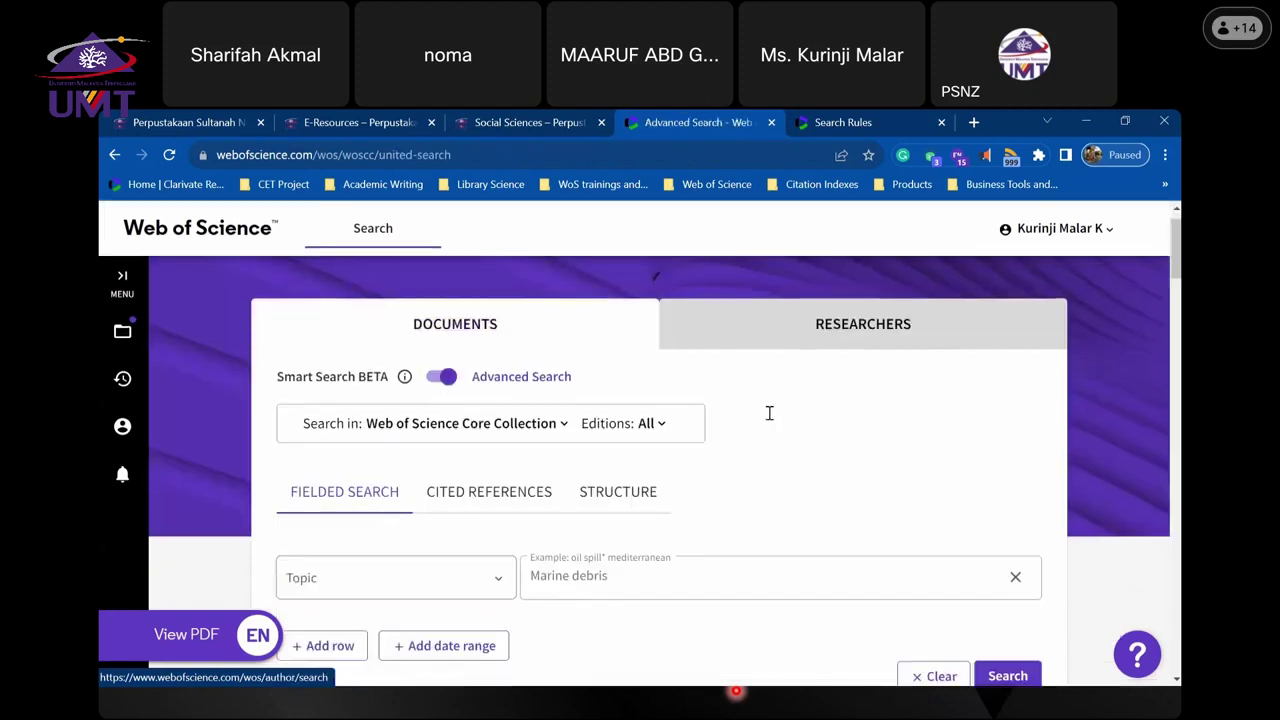
{"action": "scroll", "coordinate": [1011, 323], "scroll_direction": "up", "scroll_amount": 3}
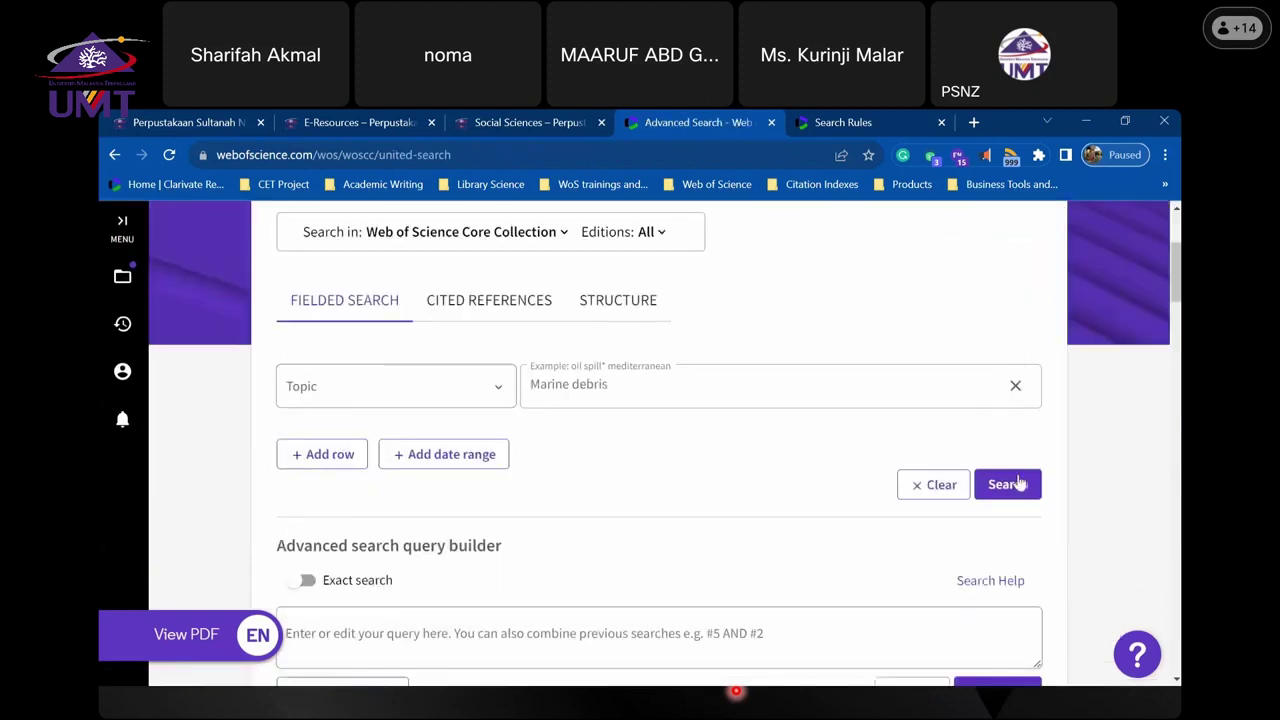
{"action": "left_click", "coordinate": [1014, 484]}
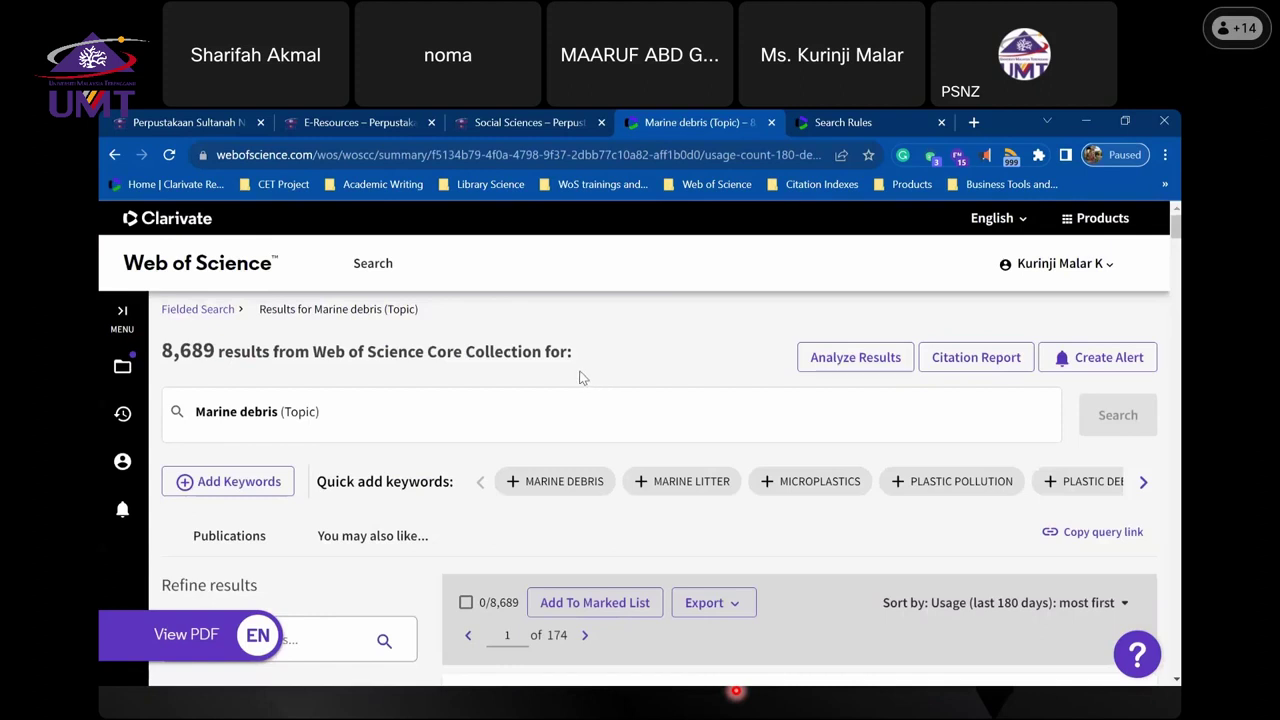
- Open the full record of "The global threat from plastic pollution" and look over its author and source details
{"action": "scroll", "coordinate": [567, 373], "scroll_direction": "down", "scroll_amount": 1}
{"action": "scroll", "coordinate": [567, 373], "scroll_direction": "down", "scroll_amount": 2}
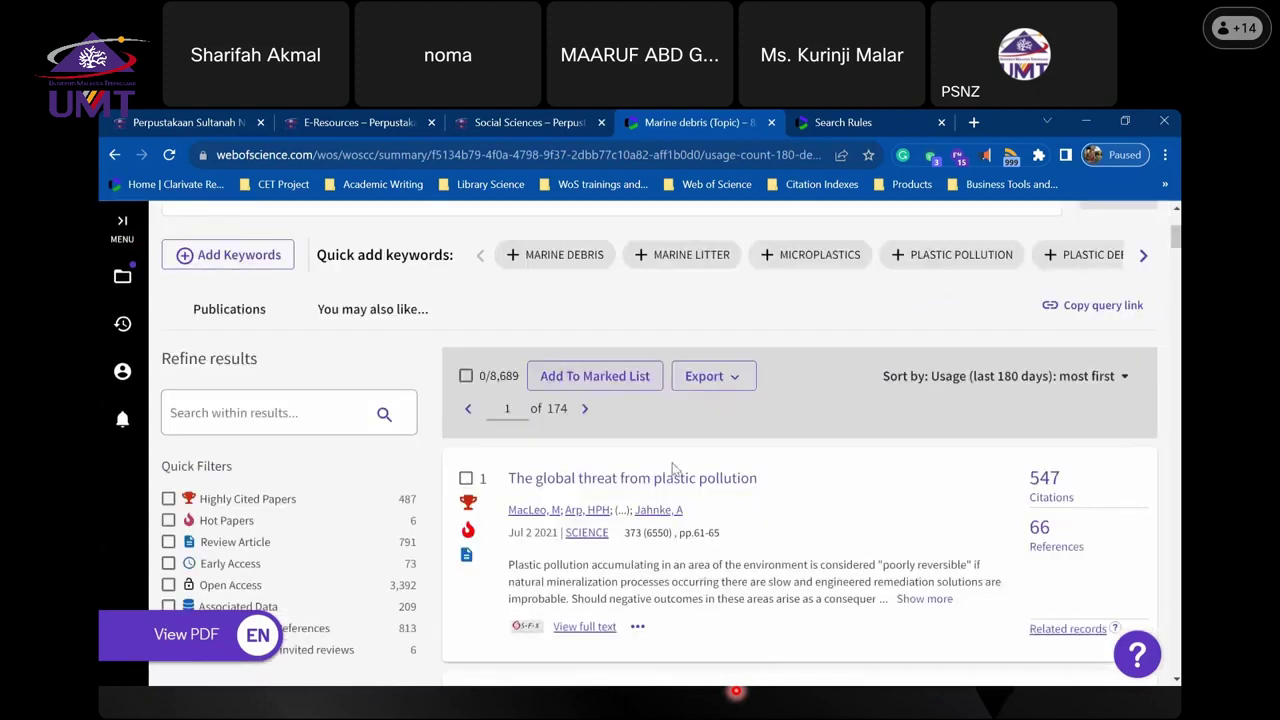
{"action": "scroll", "coordinate": [597, 466], "scroll_direction": "down", "scroll_amount": 1}
{"action": "scroll", "coordinate": [597, 466], "scroll_direction": "down", "scroll_amount": 1}
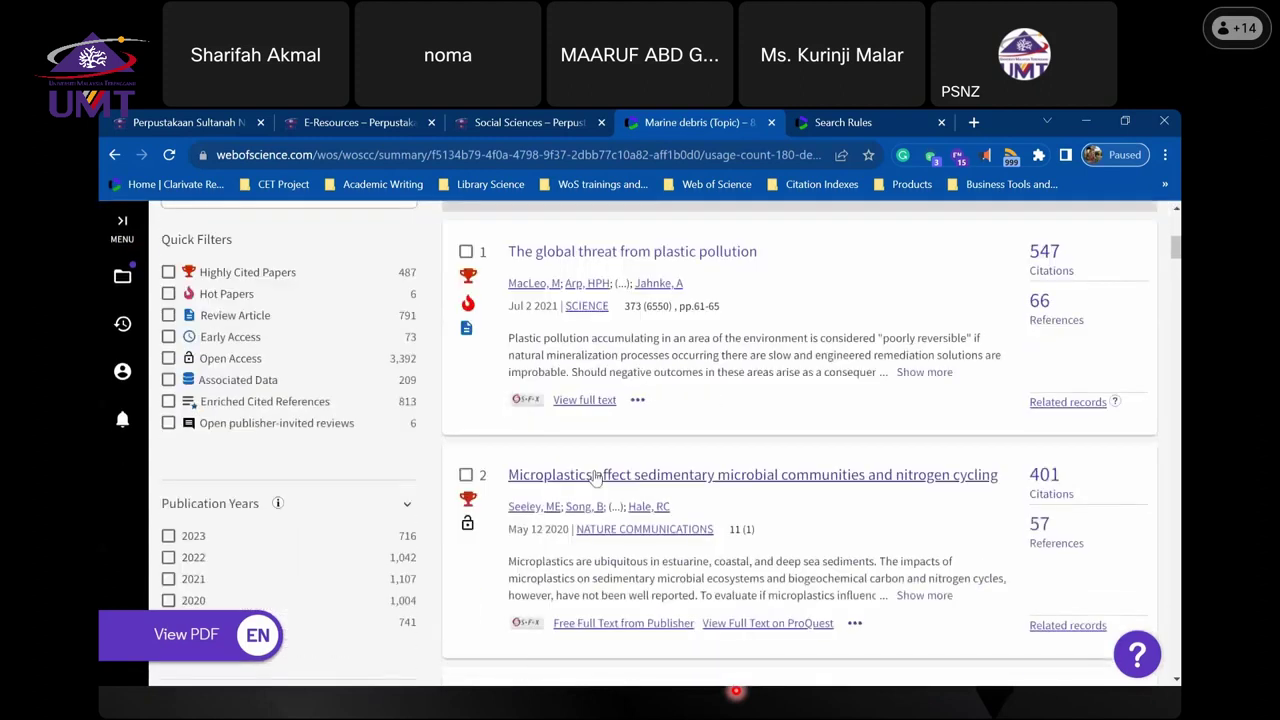
{"action": "left_click", "coordinate": [628, 256]}
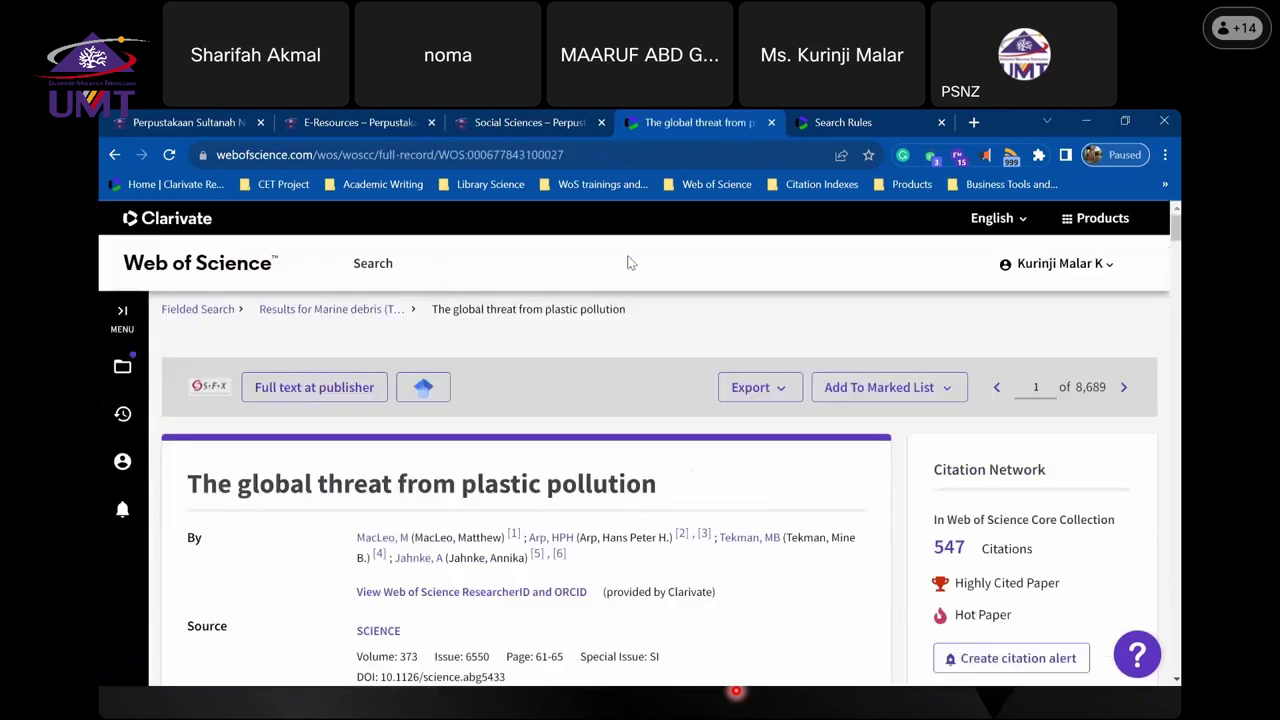
{"action": "scroll", "coordinate": [630, 262], "scroll_direction": "down", "scroll_amount": 4}
{"action": "scroll", "coordinate": [625, 275], "scroll_direction": "up", "scroll_amount": 4}
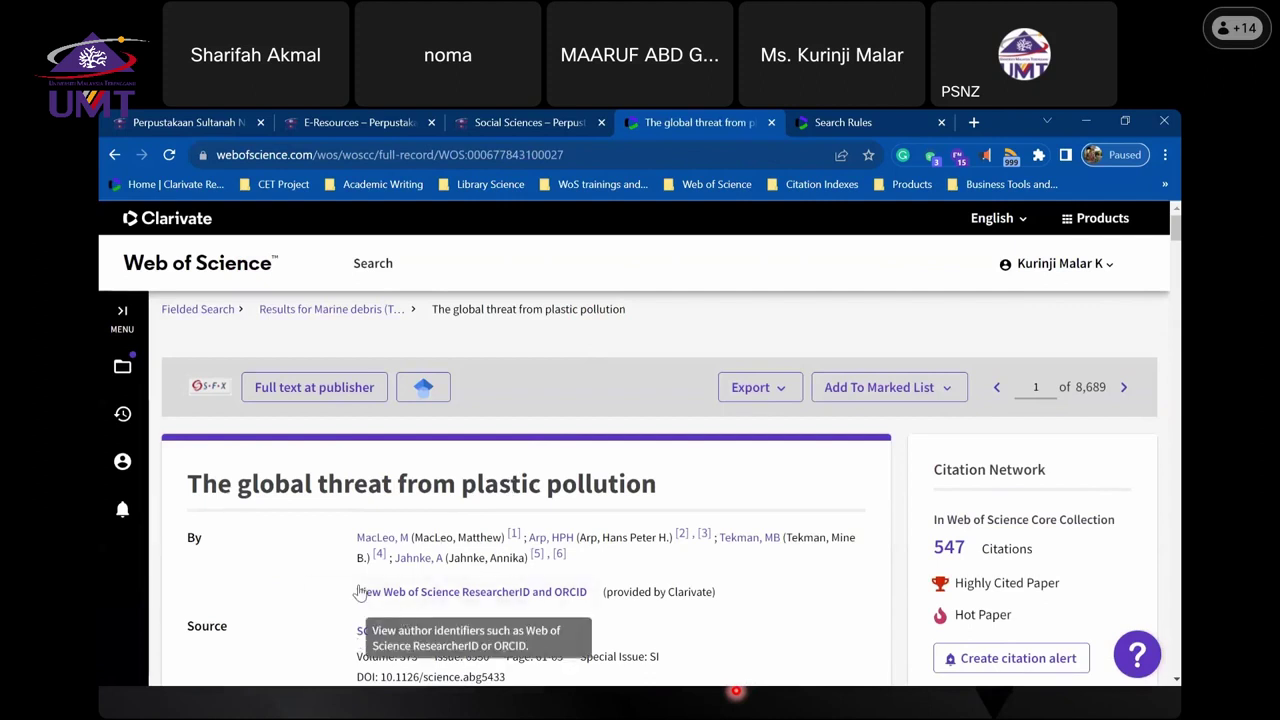
{"action": "scroll", "coordinate": [345, 588], "scroll_direction": "down", "scroll_amount": 2}
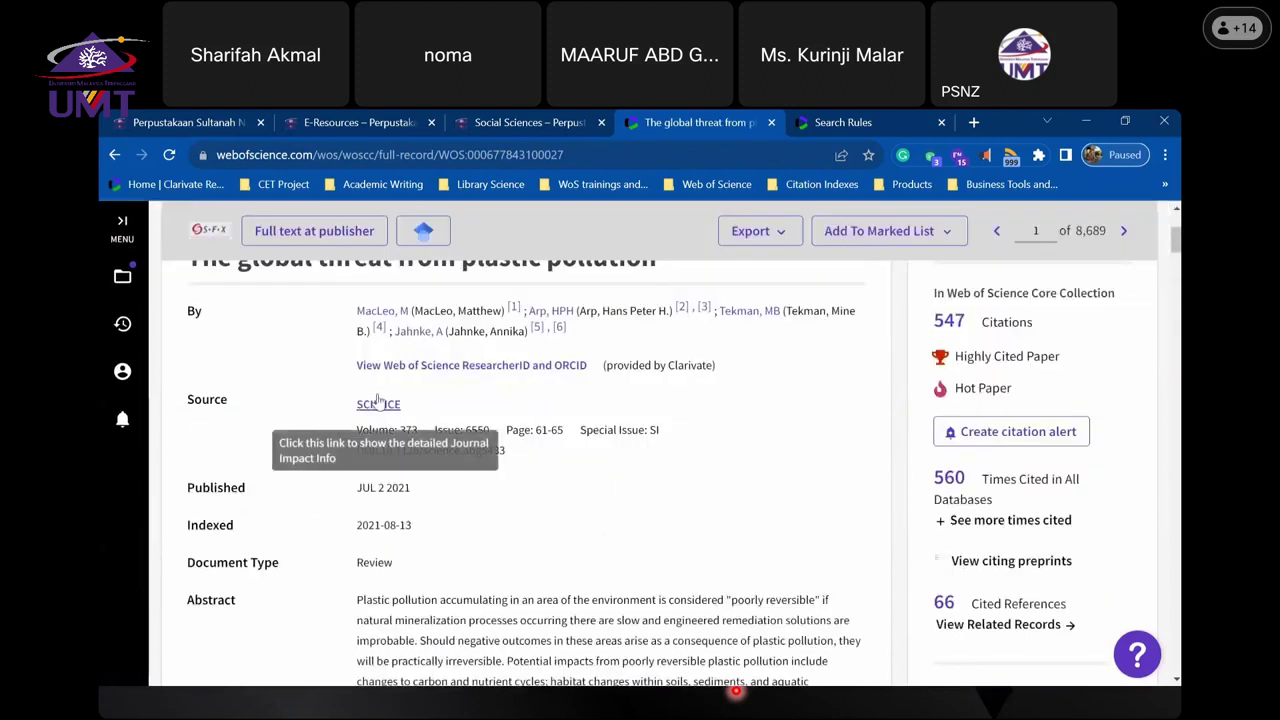
- View the 2022 Journal Impact Factor in the journal information for SCIENCE and close that information
{"action": "left_click", "coordinate": [379, 406]}
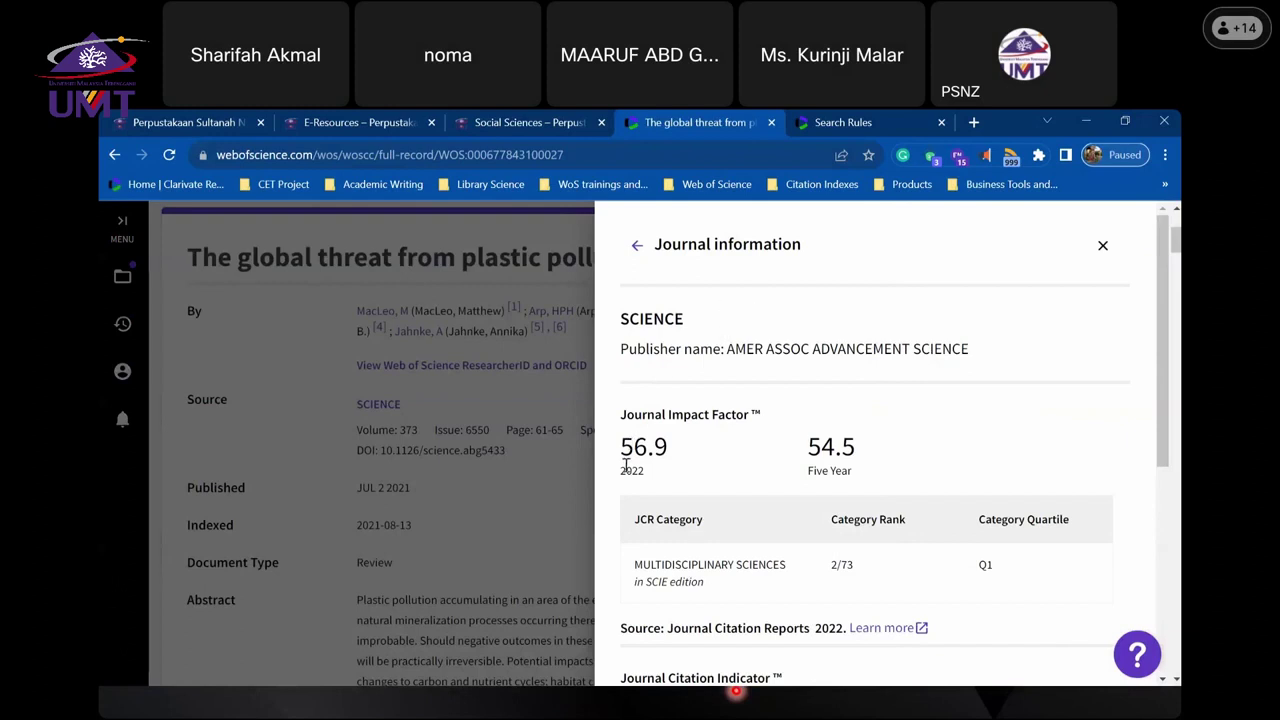
{"action": "left_click_drag", "start_coordinate": [622, 447], "coordinate": [680, 452]}
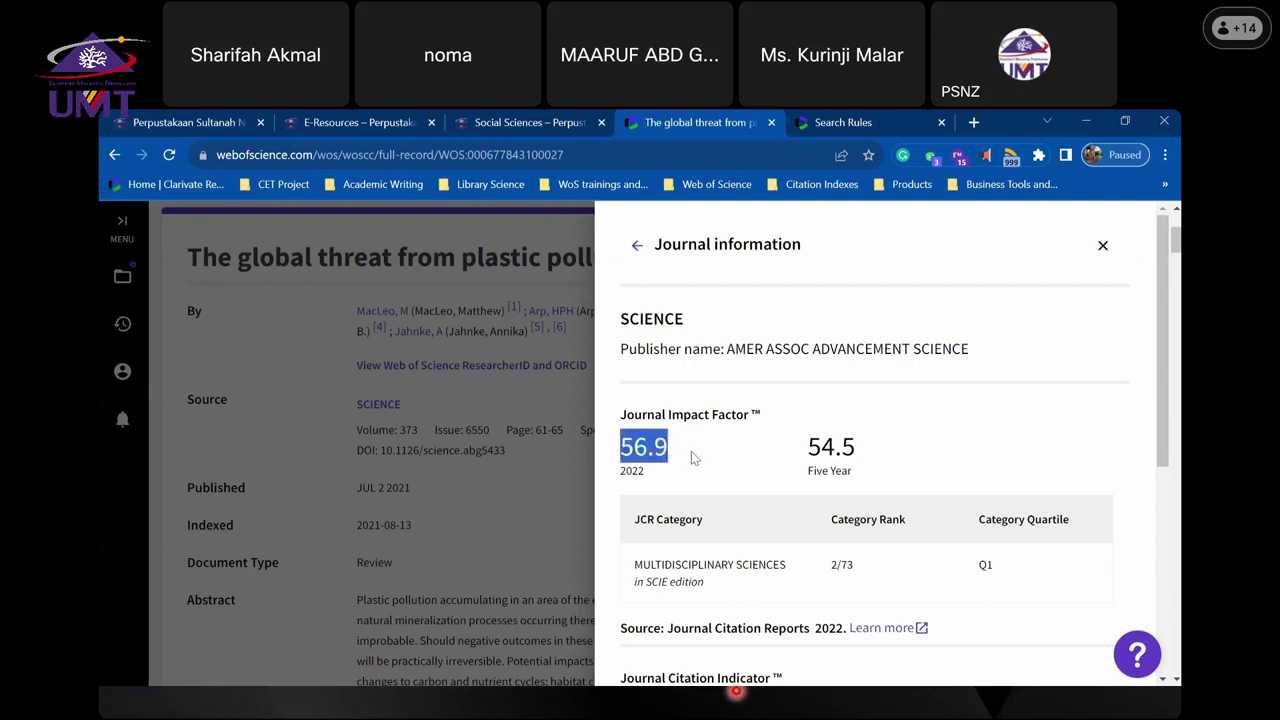
{"action": "left_click", "coordinate": [691, 455]}
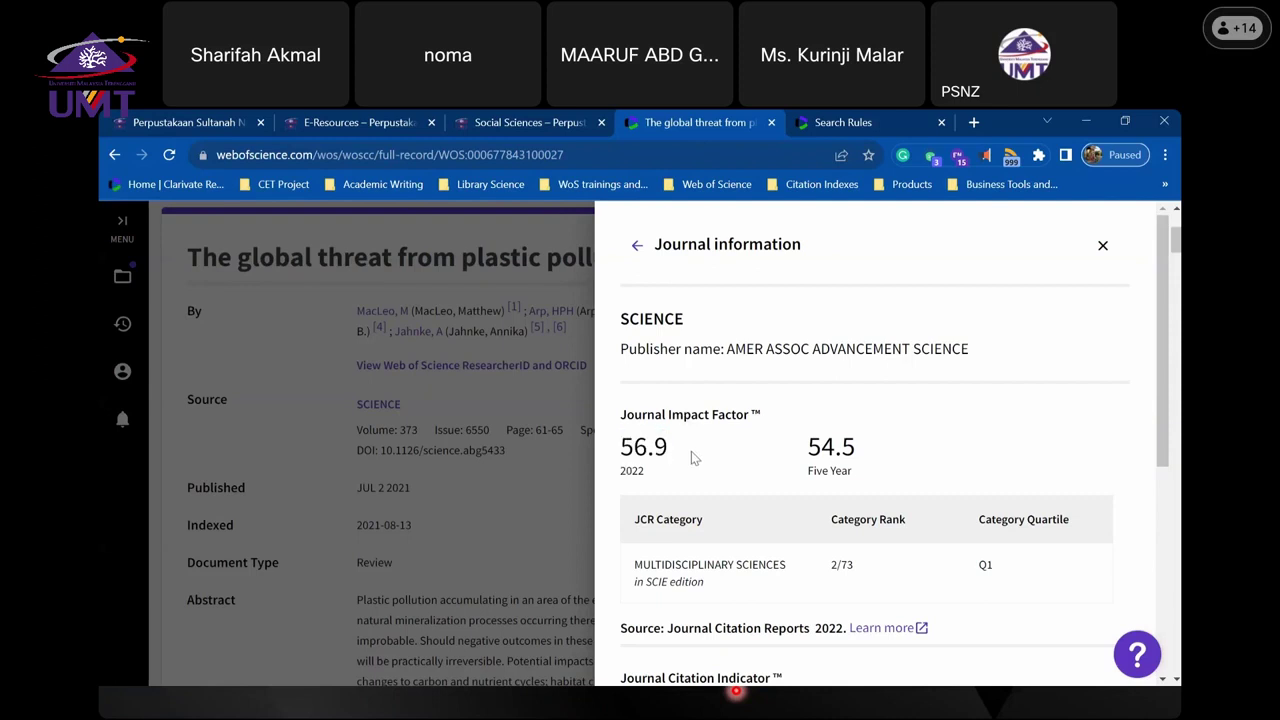
{"action": "left_click", "coordinate": [1104, 248]}
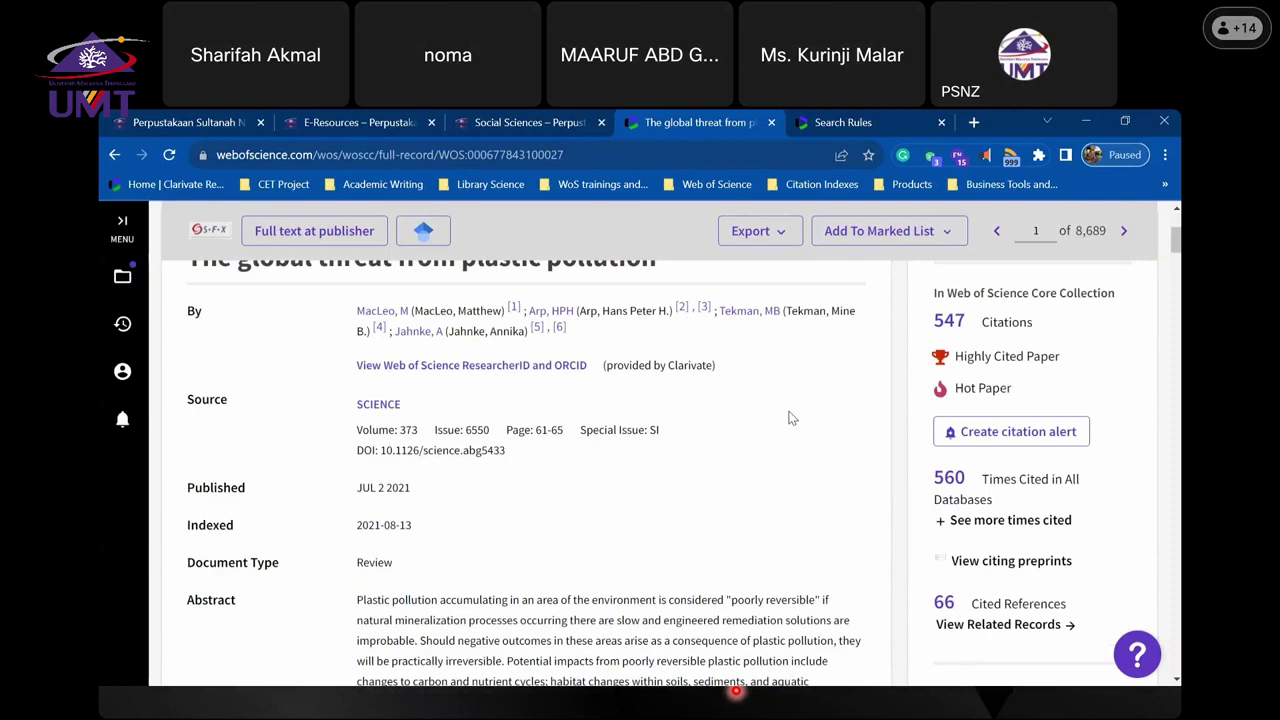
- Reopen the SCIENCE journal information, examine its impact factor and Journal Citation Indicator sections, and close it
{"action": "left_click", "coordinate": [378, 404]}
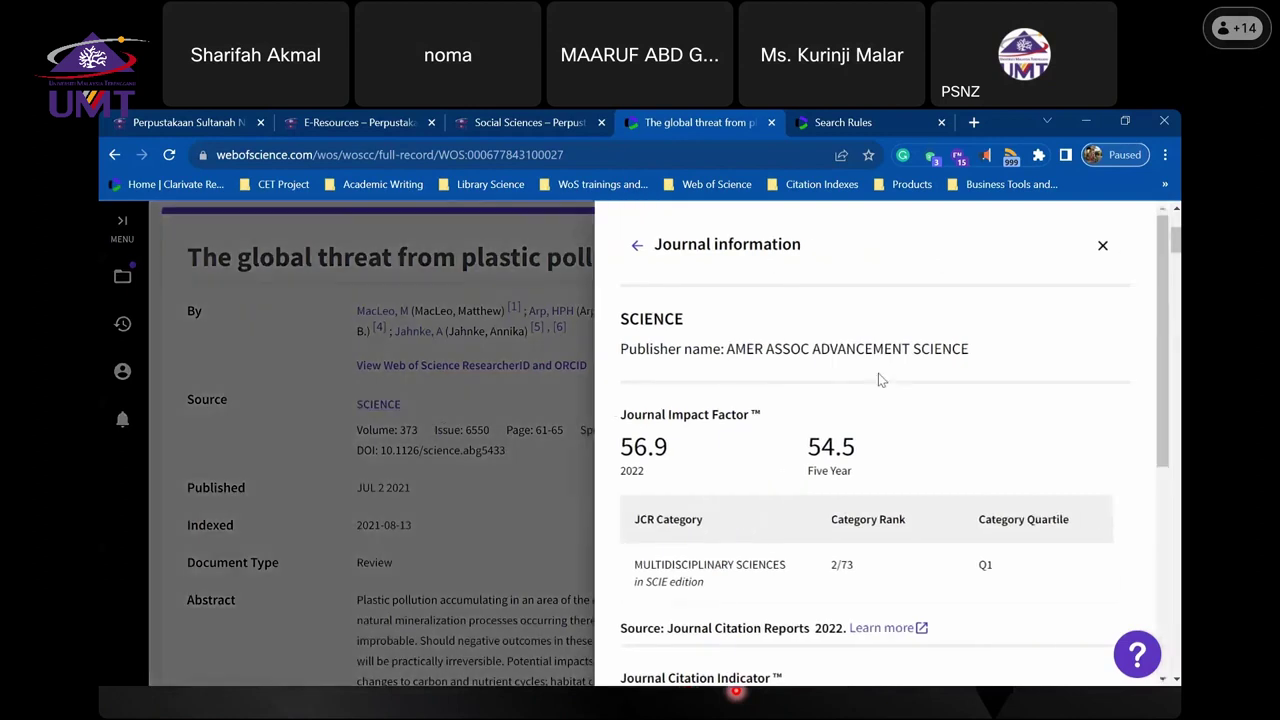
{"action": "scroll", "coordinate": [878, 380], "scroll_direction": "down", "scroll_amount": 2}
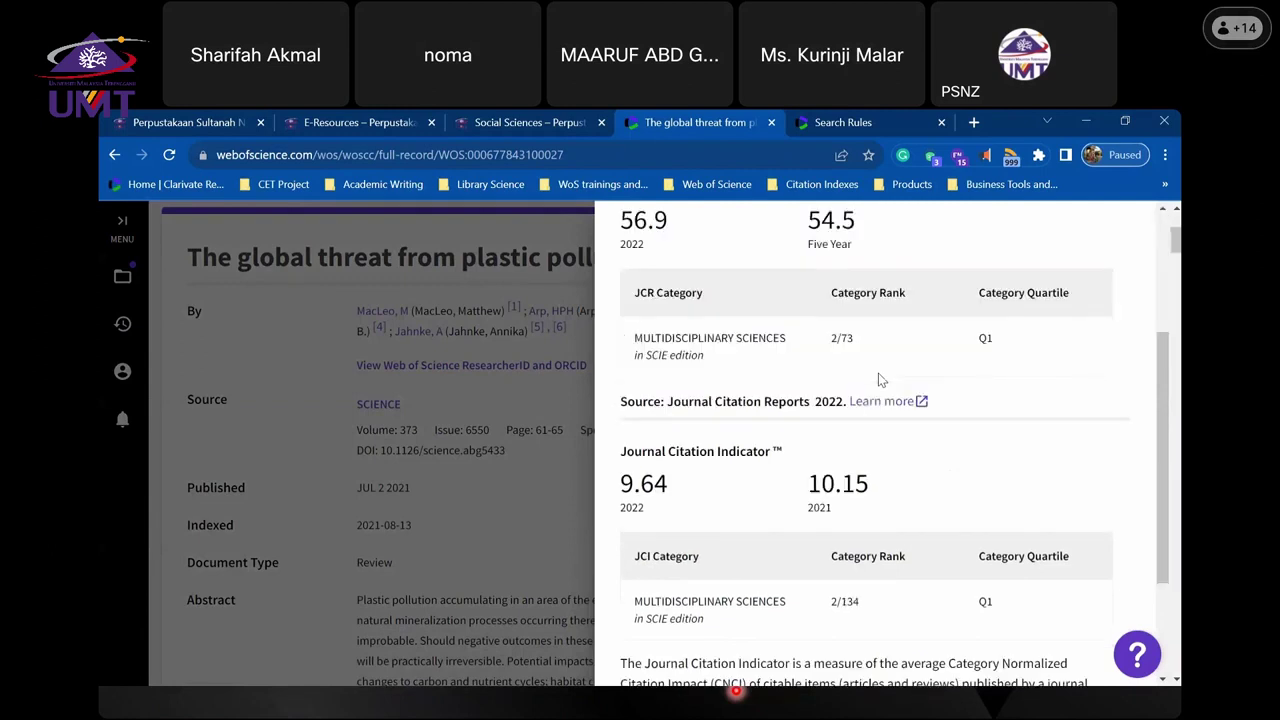
{"action": "scroll", "coordinate": [878, 378], "scroll_direction": "down", "scroll_amount": 2}
{"action": "scroll", "coordinate": [878, 378], "scroll_direction": "up", "scroll_amount": 2}
{"action": "scroll", "coordinate": [878, 378], "scroll_direction": "up", "scroll_amount": 2}
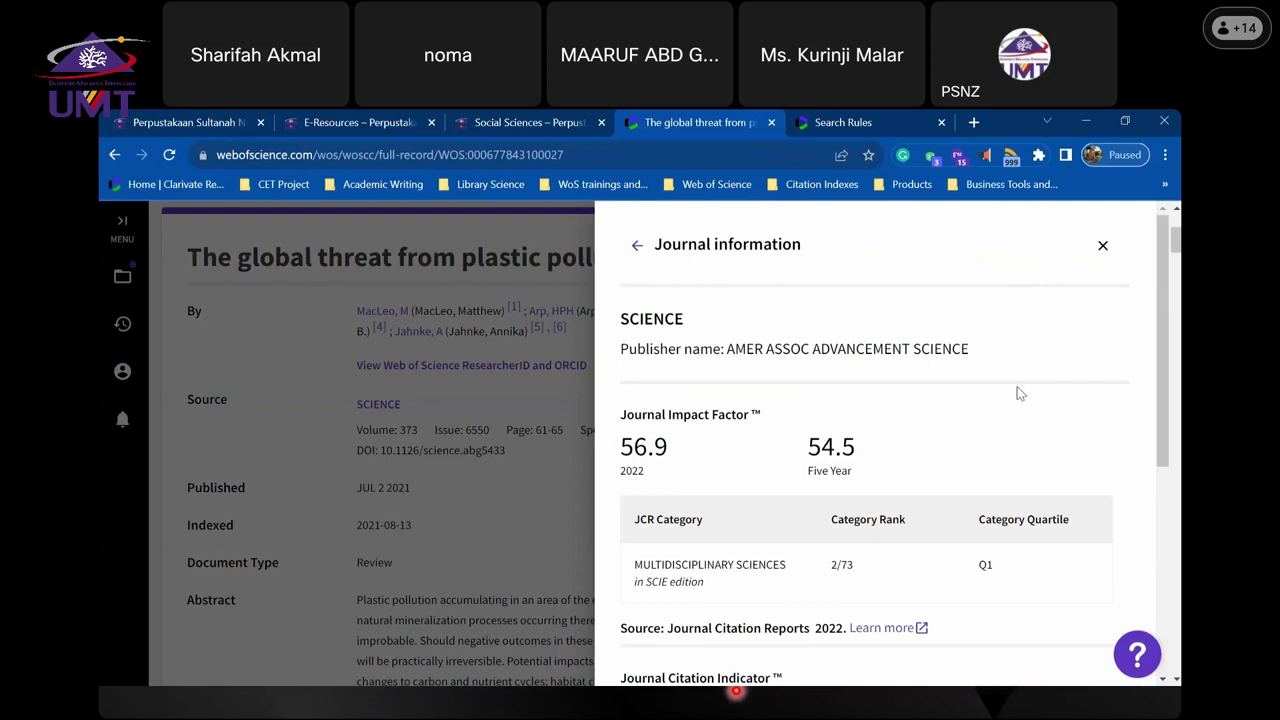
{"action": "left_click", "coordinate": [1102, 245]}
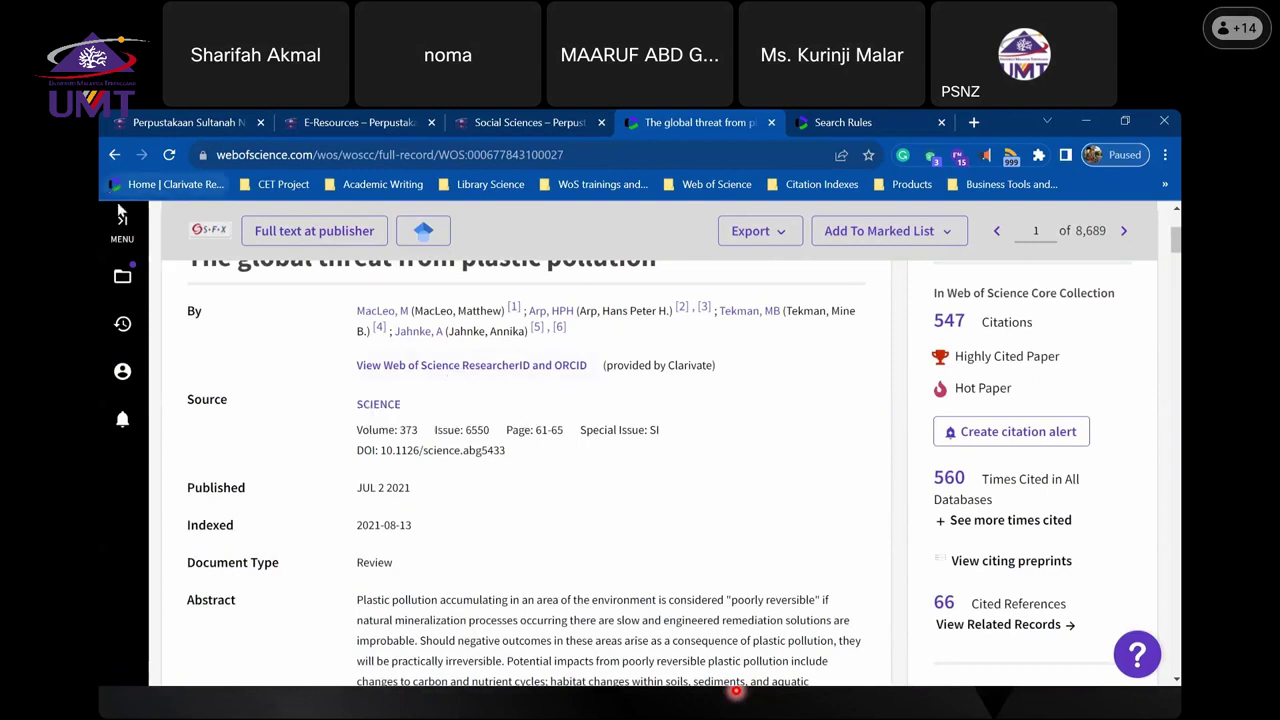
- Examine the category ranks and quartiles under both journal metrics for SCIENCE, and return to the article record
{"action": "left_click", "coordinate": [390, 406]}
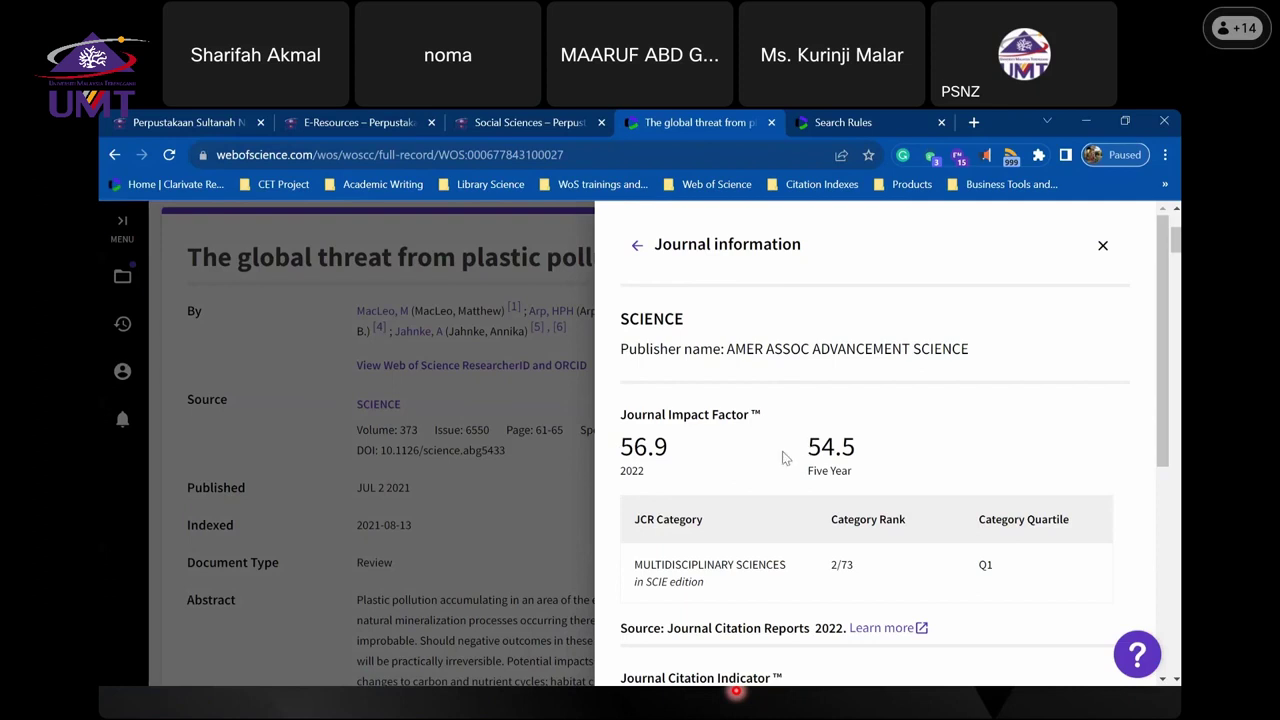
{"action": "scroll", "coordinate": [780, 450], "scroll_direction": "down", "scroll_amount": 2}
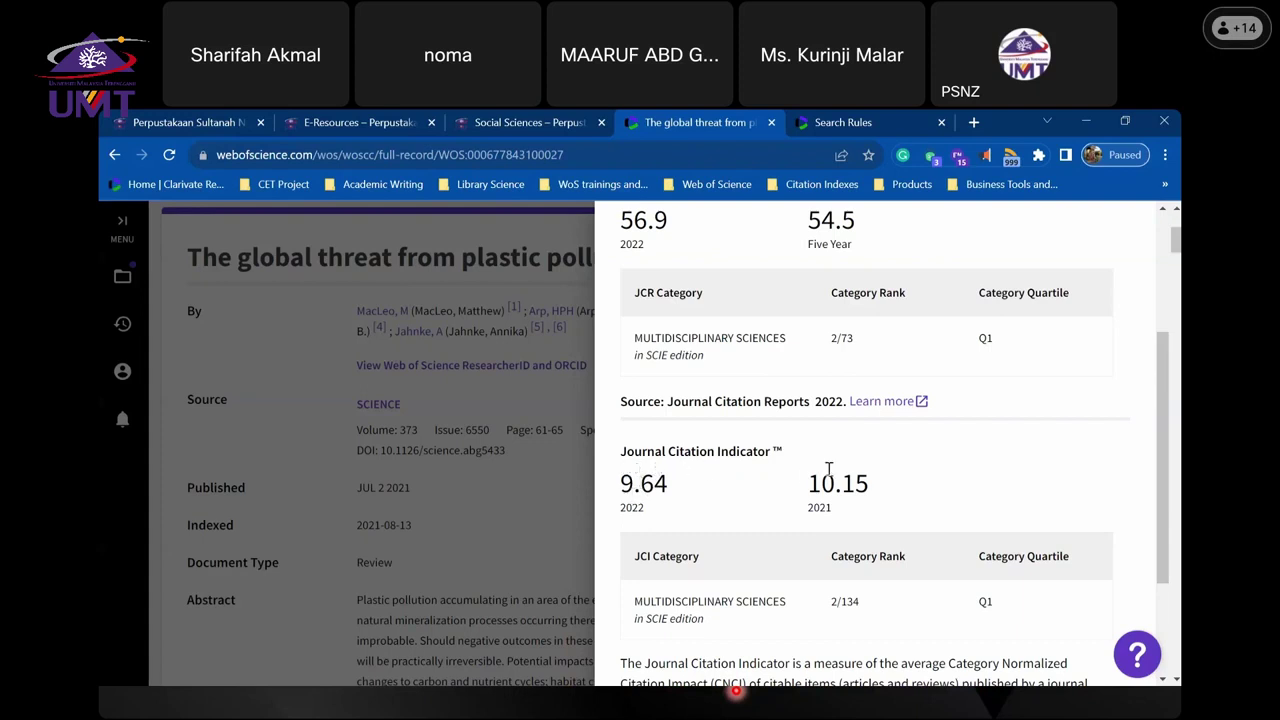
{"action": "scroll", "coordinate": [880, 475], "scroll_direction": "down", "scroll_amount": 2}
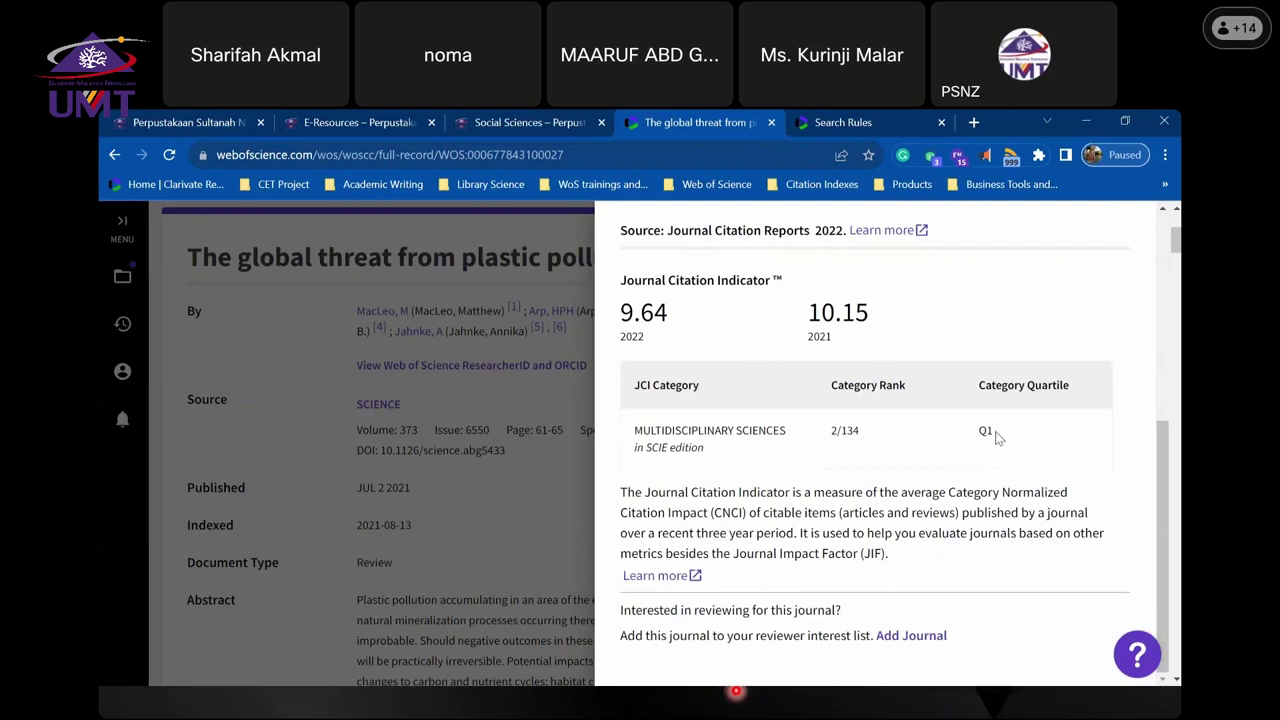
{"action": "scroll", "coordinate": [868, 444], "scroll_direction": "down", "scroll_amount": 2}
{"action": "scroll", "coordinate": [868, 446], "scroll_direction": "down", "scroll_amount": 1}
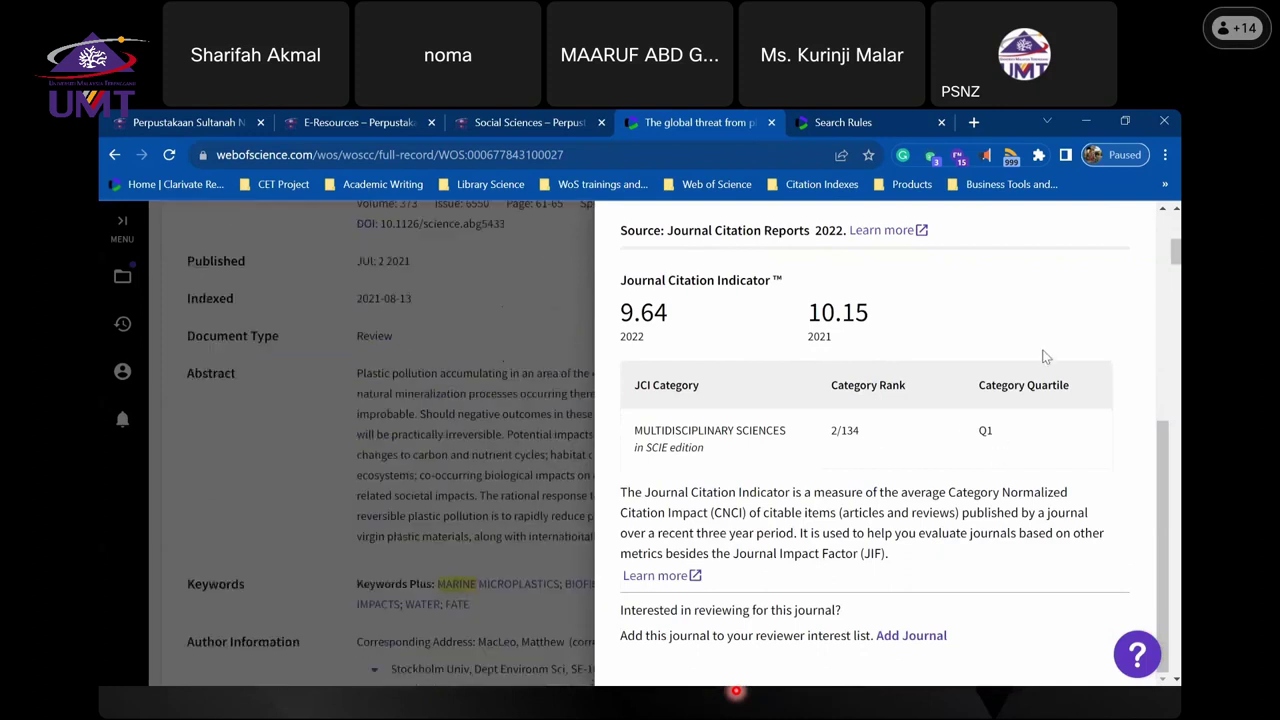
{"action": "left_click", "coordinate": [580, 264]}
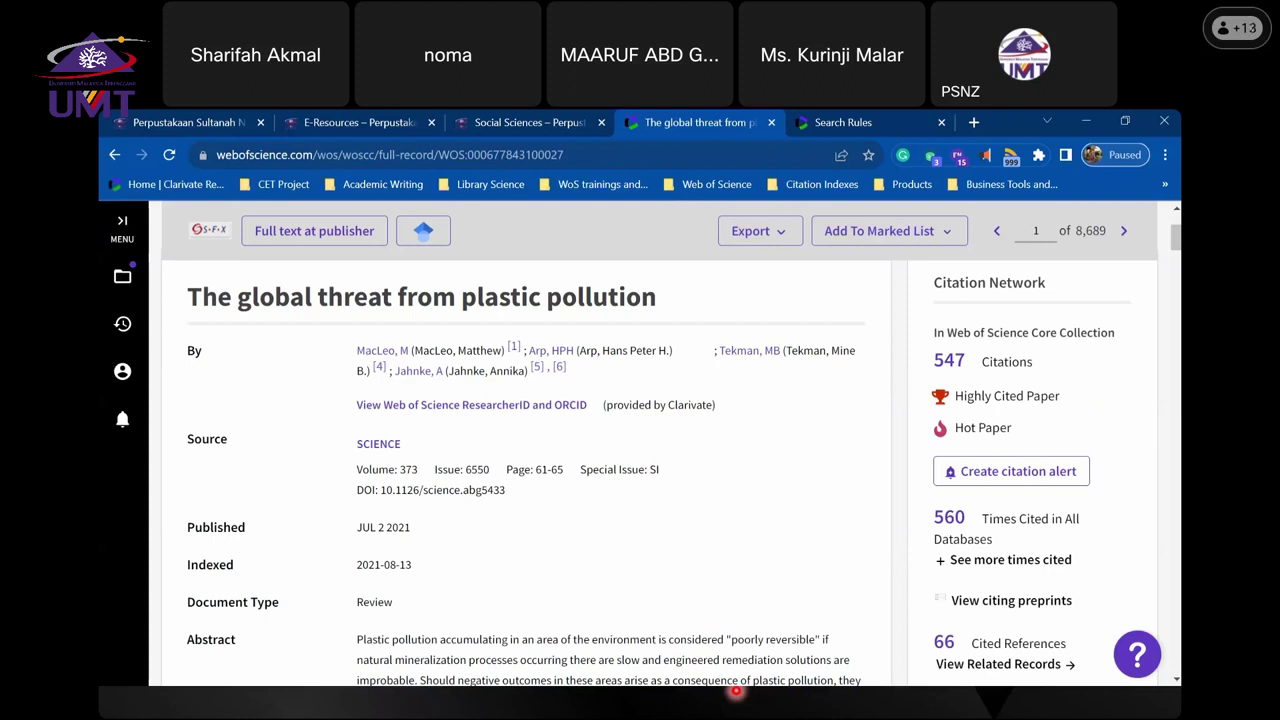
- Review the Journal Citation Indicator description and Journal Impact Factor for SCIENCE once more and close the journal information
{"action": "left_click", "coordinate": [392, 446]}
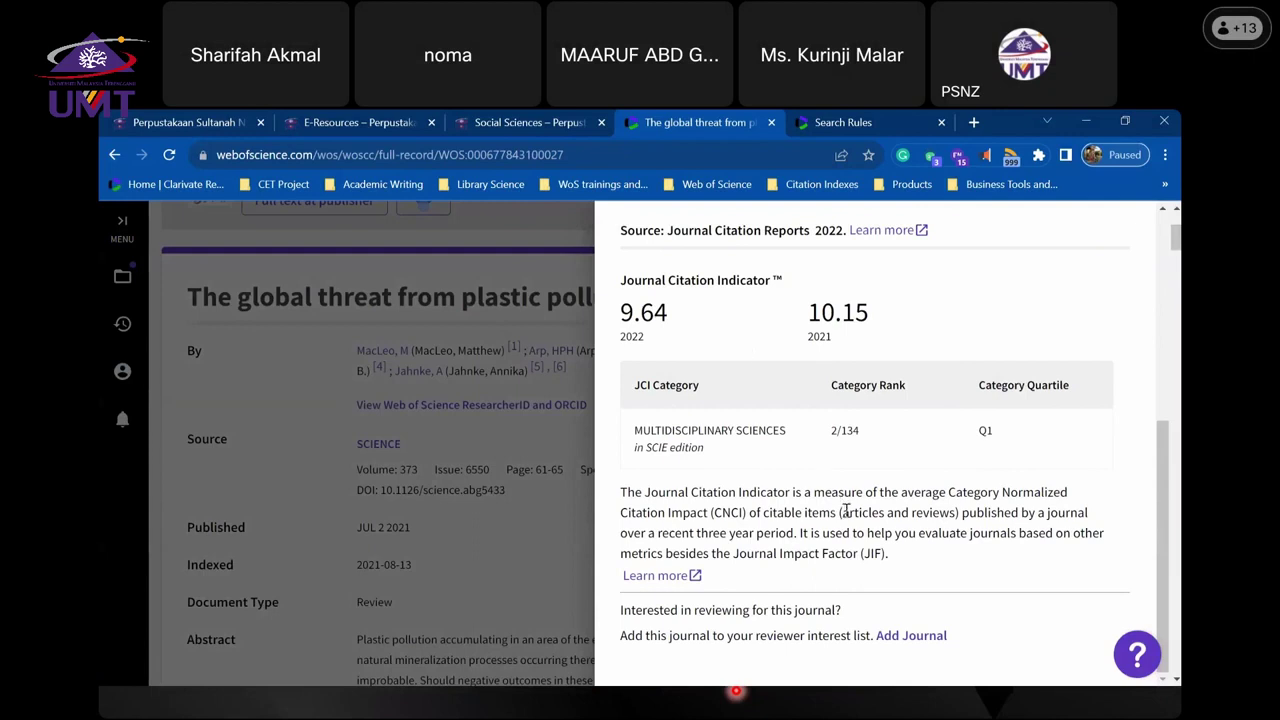
{"action": "scroll", "coordinate": [851, 520], "scroll_direction": "up", "scroll_amount": 5}
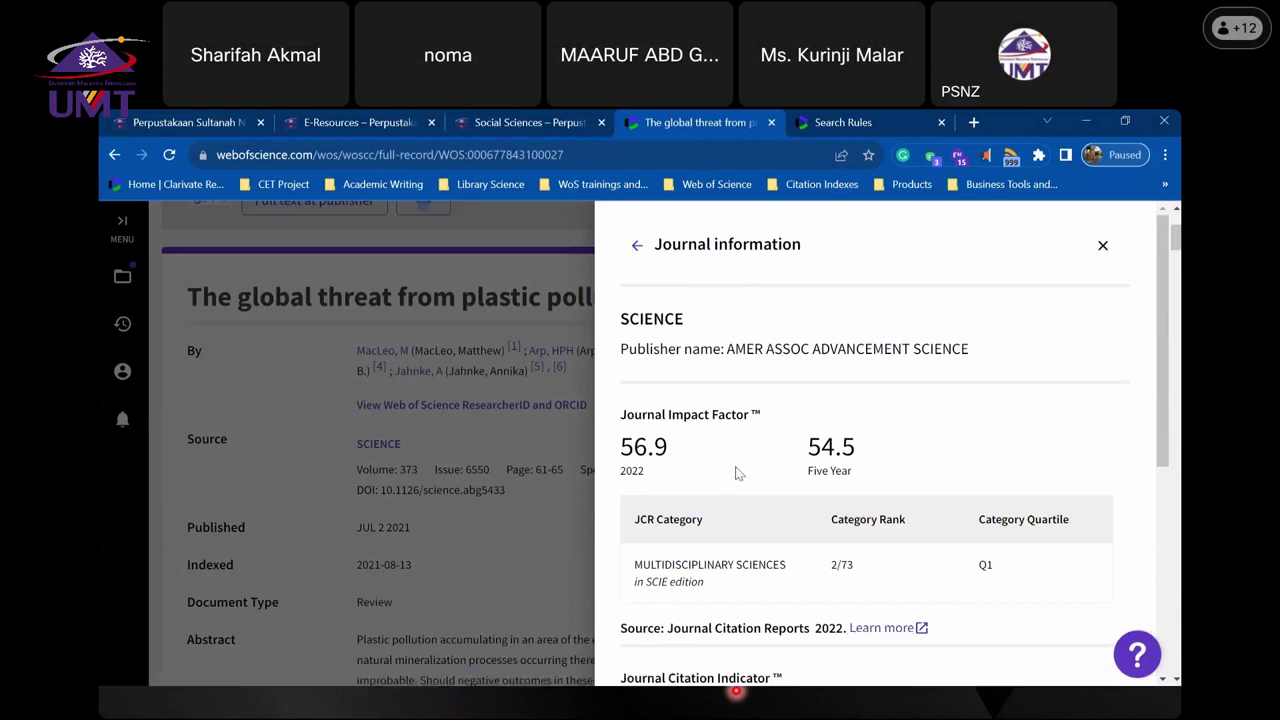
{"action": "left_click", "coordinate": [1103, 247]}
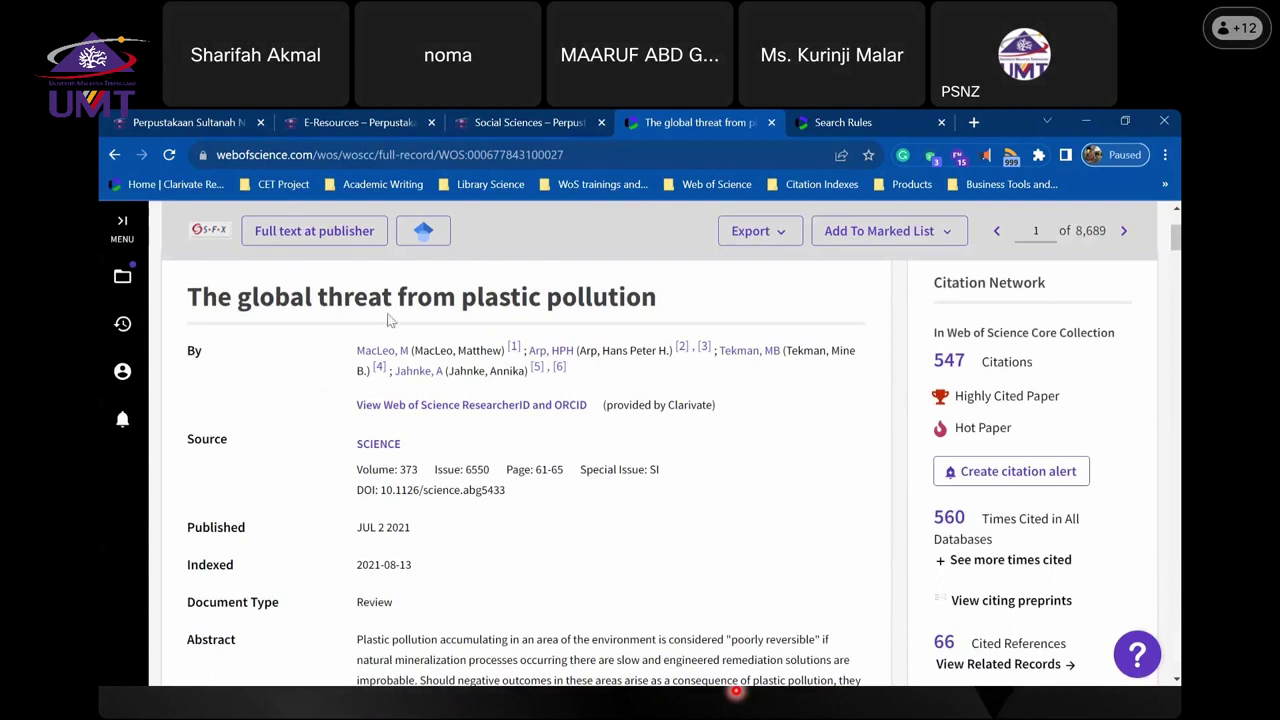
- Return from the article record to the "Marine debris" results list and look over its first records
{"action": "scroll", "coordinate": [392, 316], "scroll_direction": "up", "scroll_amount": 3}
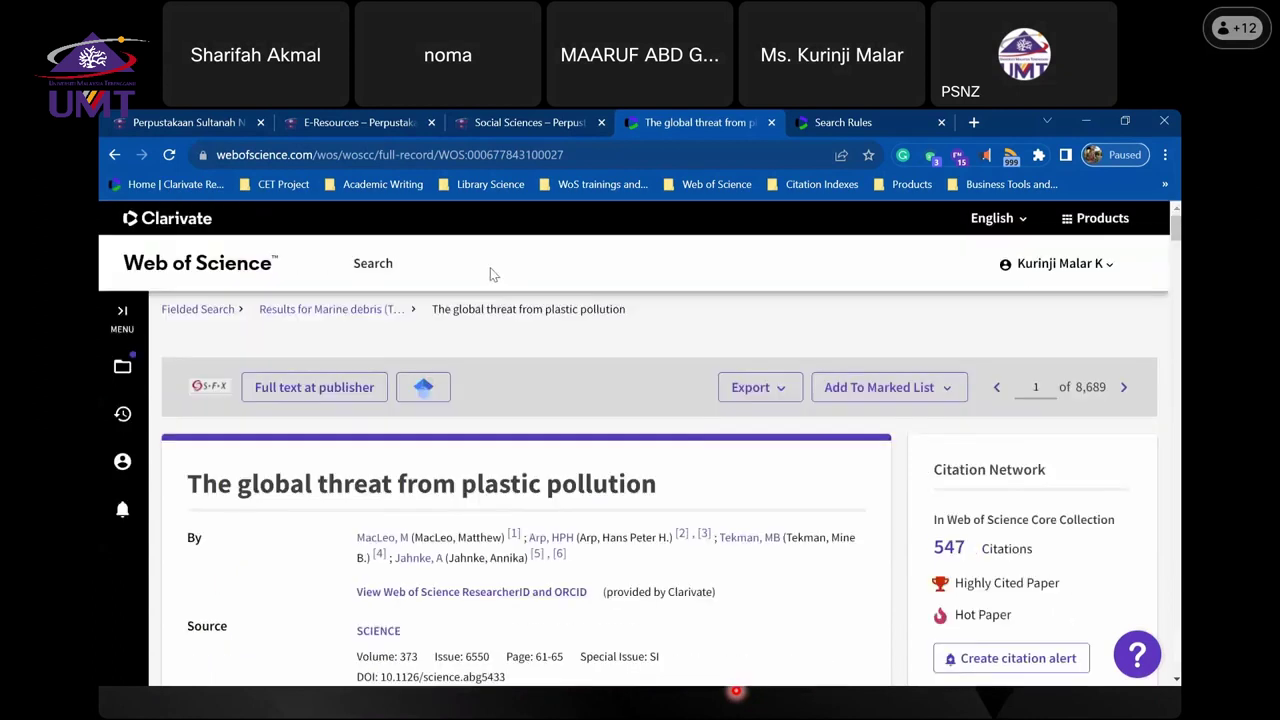
{"action": "left_click", "coordinate": [360, 310]}
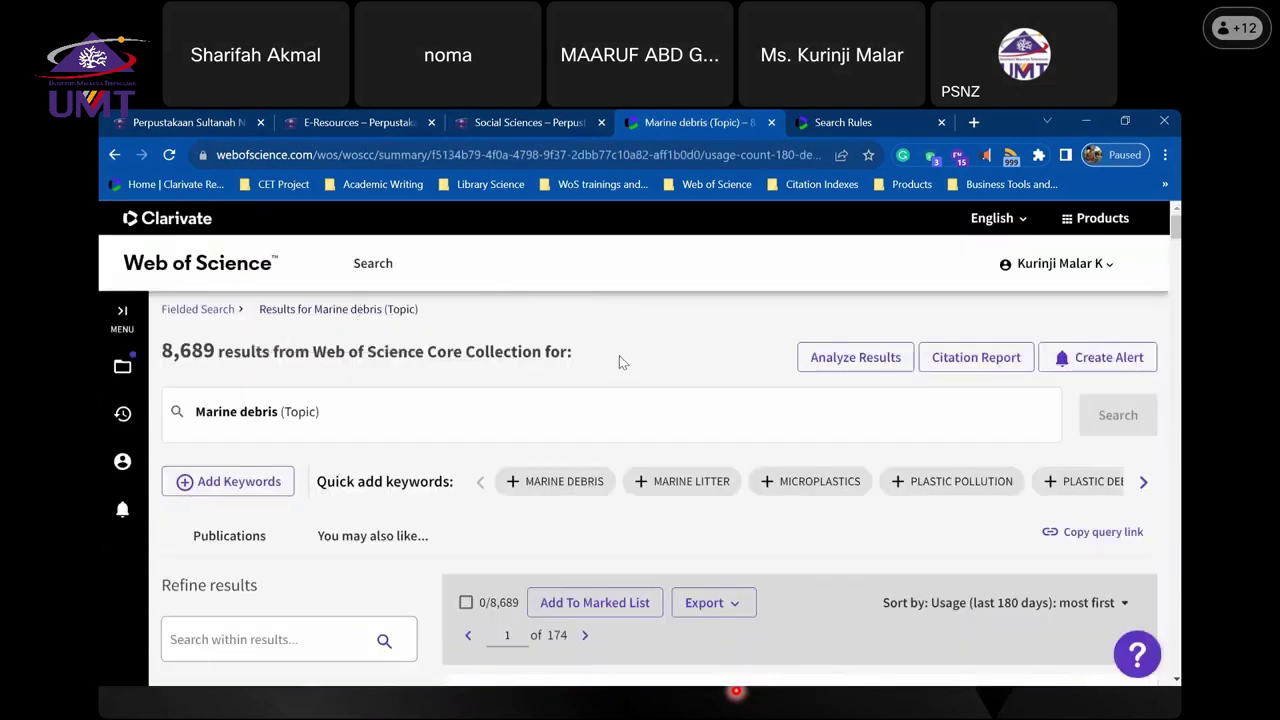
{"action": "scroll", "coordinate": [617, 360], "scroll_direction": "down", "scroll_amount": 2}
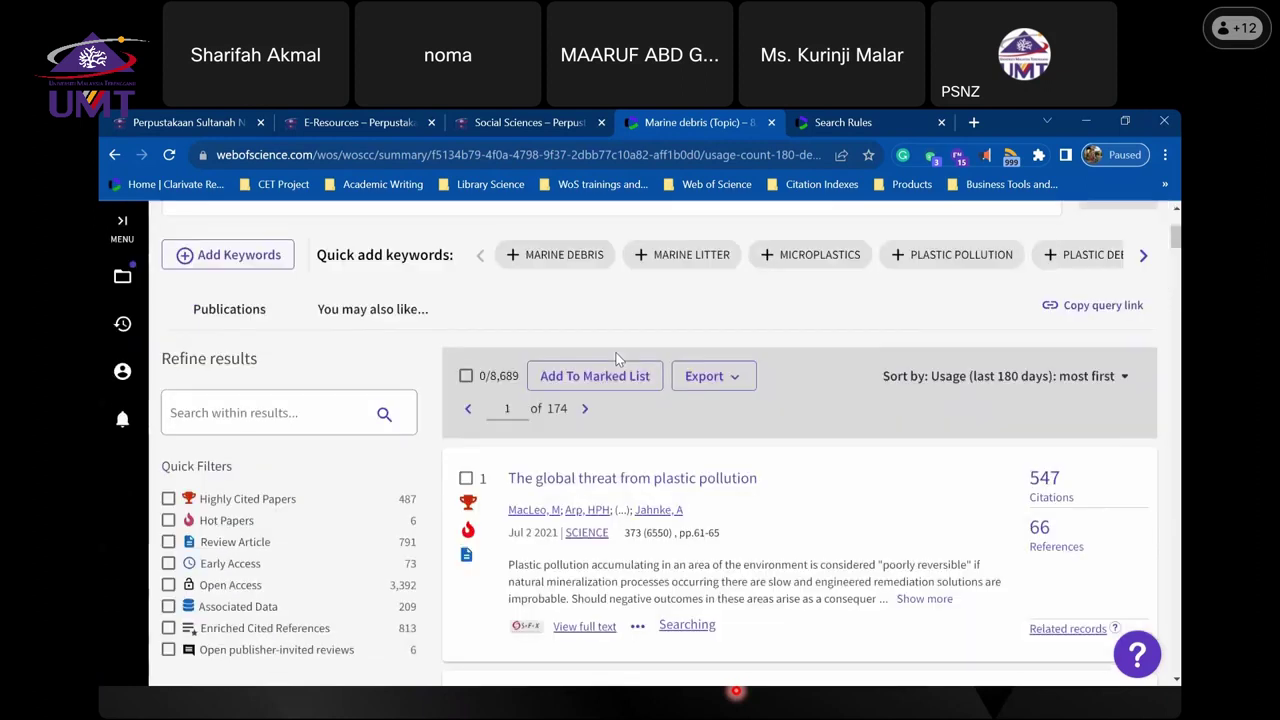
{"action": "scroll", "coordinate": [617, 360], "scroll_direction": "down", "scroll_amount": 2}
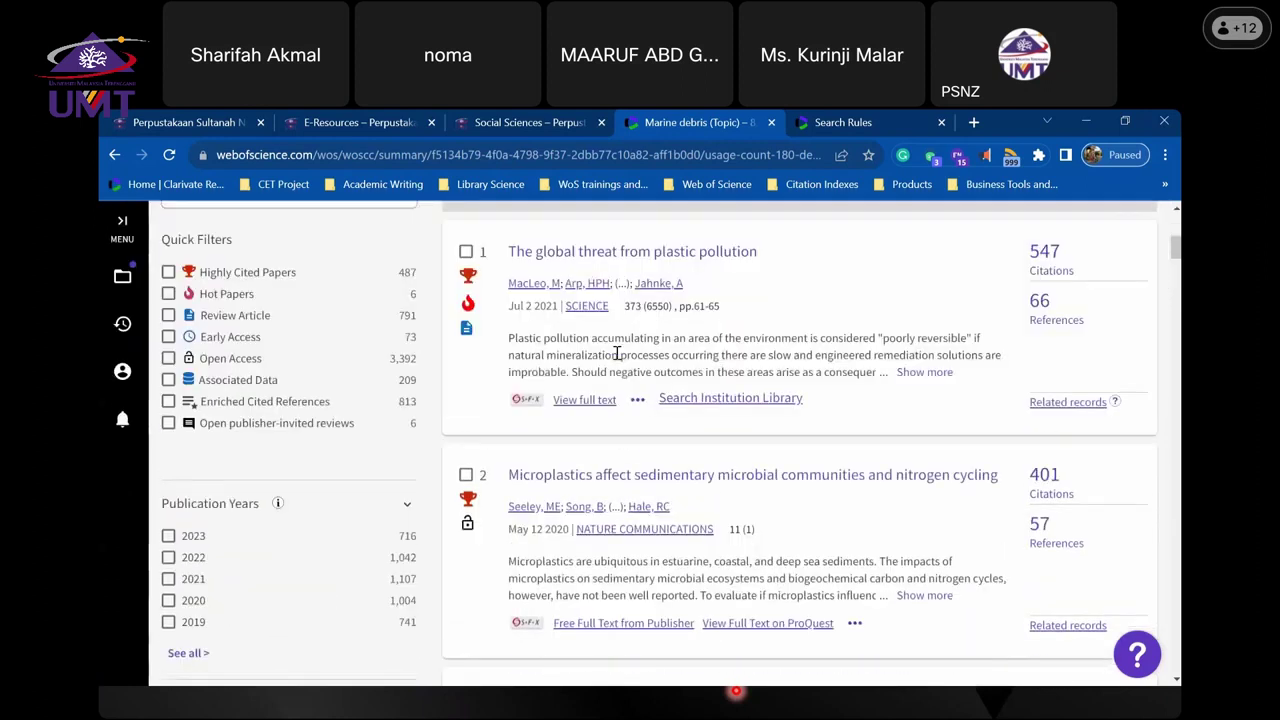
{"action": "scroll", "coordinate": [617, 355], "scroll_direction": "up", "scroll_amount": 2}
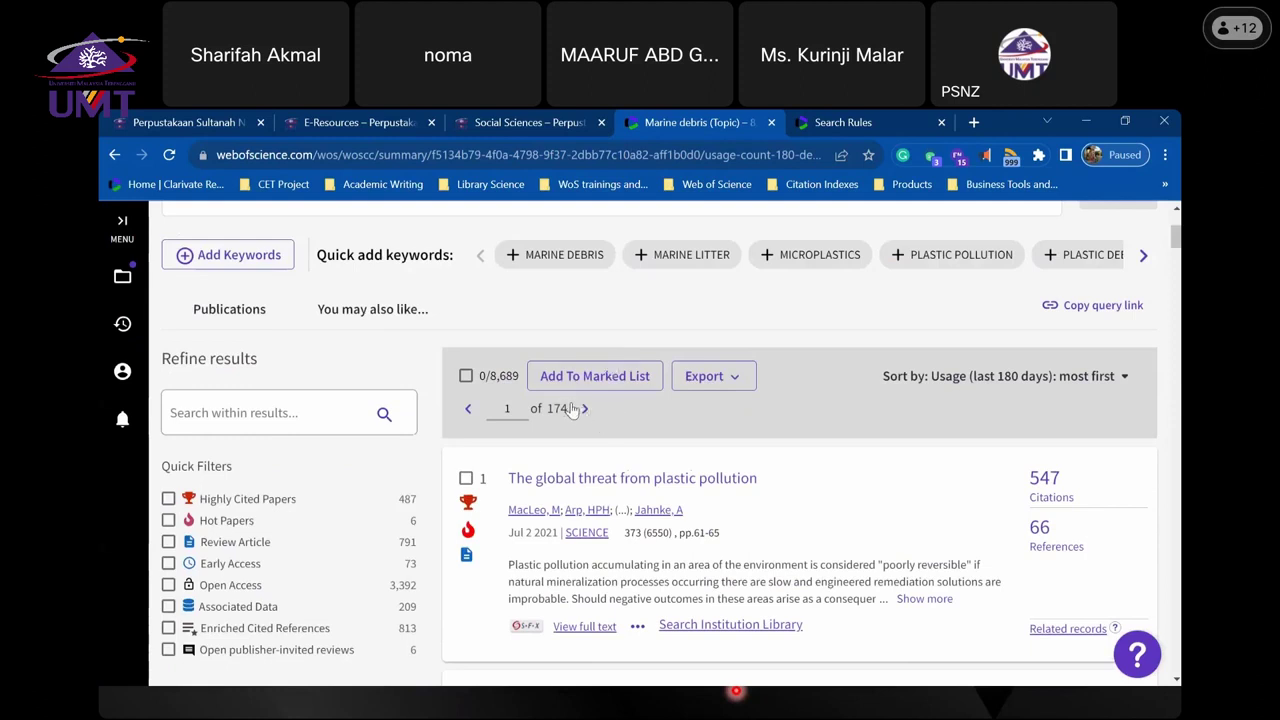
{"action": "scroll", "coordinate": [572, 410], "scroll_direction": "down", "scroll_amount": 2}
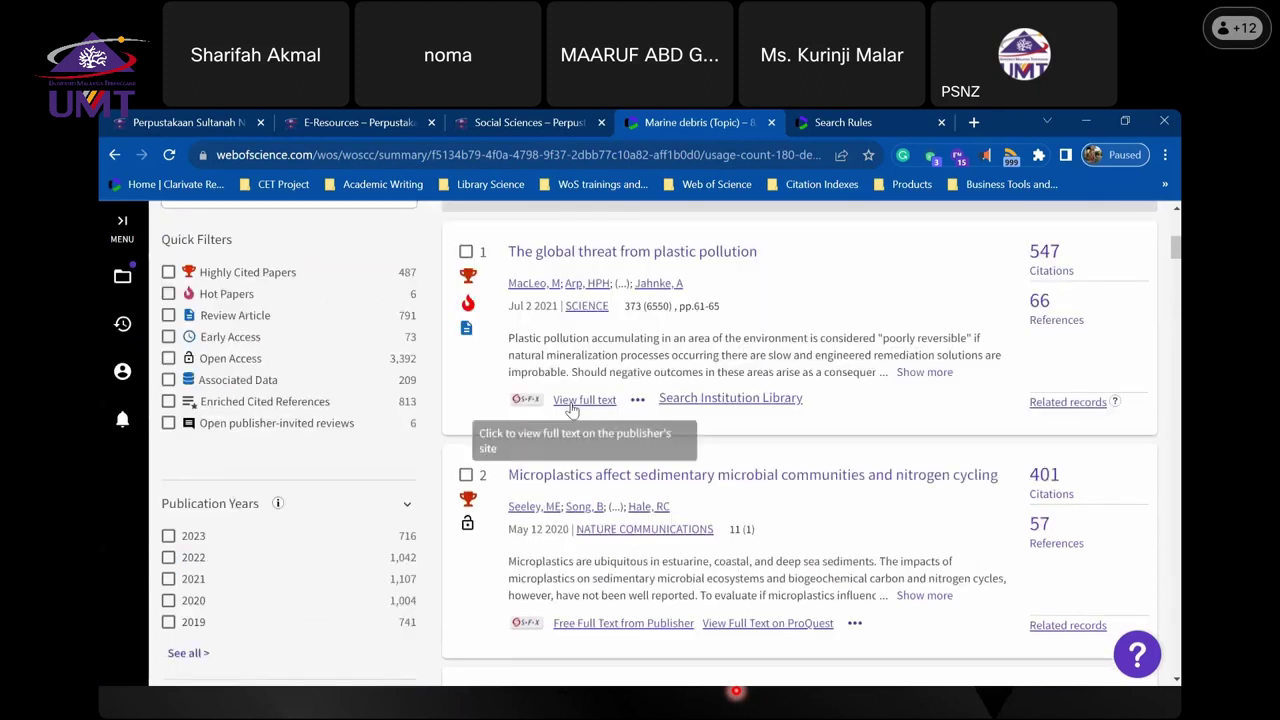
- Select the first four records in the "Marine debris" results list
{"action": "left_click", "coordinate": [466, 251]}
{"action": "left_click", "coordinate": [466, 476]}
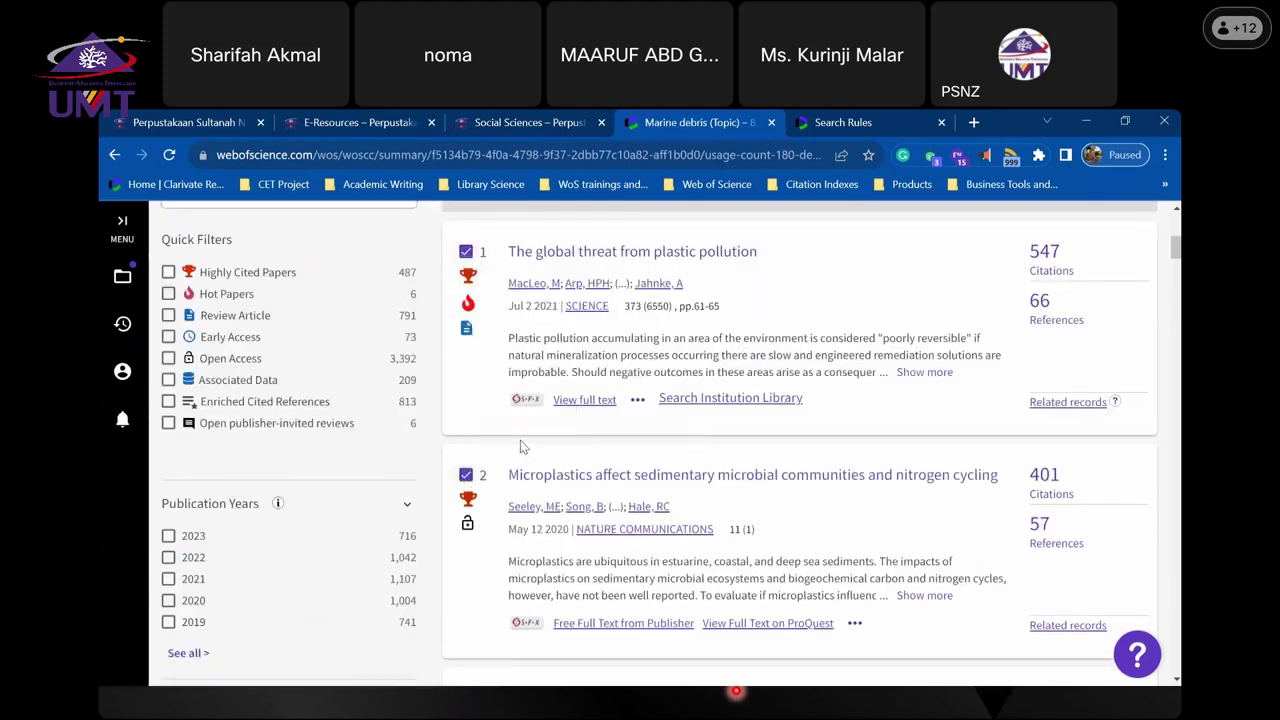
{"action": "scroll", "coordinate": [467, 477], "scroll_direction": "down", "scroll_amount": 2}
{"action": "left_click", "coordinate": [466, 472]}
{"action": "scroll", "coordinate": [467, 477], "scroll_direction": "down", "scroll_amount": 2}
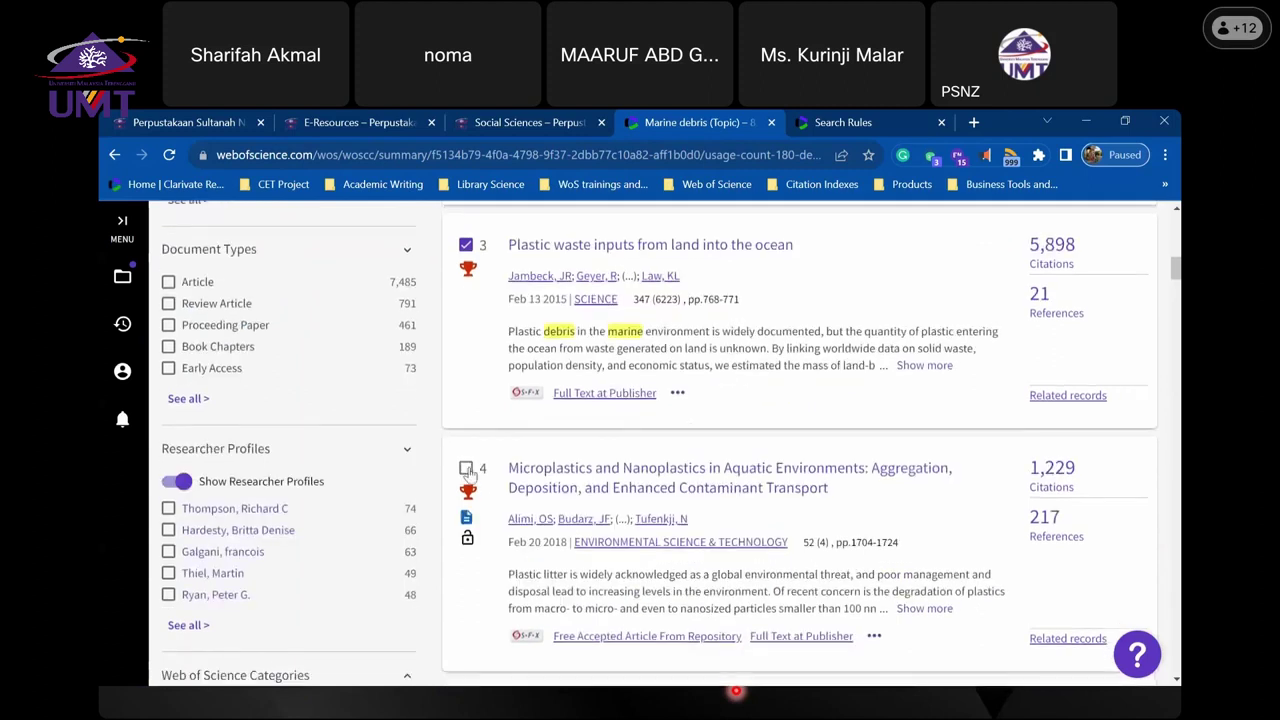
{"action": "left_click", "coordinate": [466, 470]}
{"action": "scroll", "coordinate": [495, 455], "scroll_direction": "up", "scroll_amount": 4}
{"action": "scroll", "coordinate": [500, 340], "scroll_direction": "up", "scroll_amount": 2}
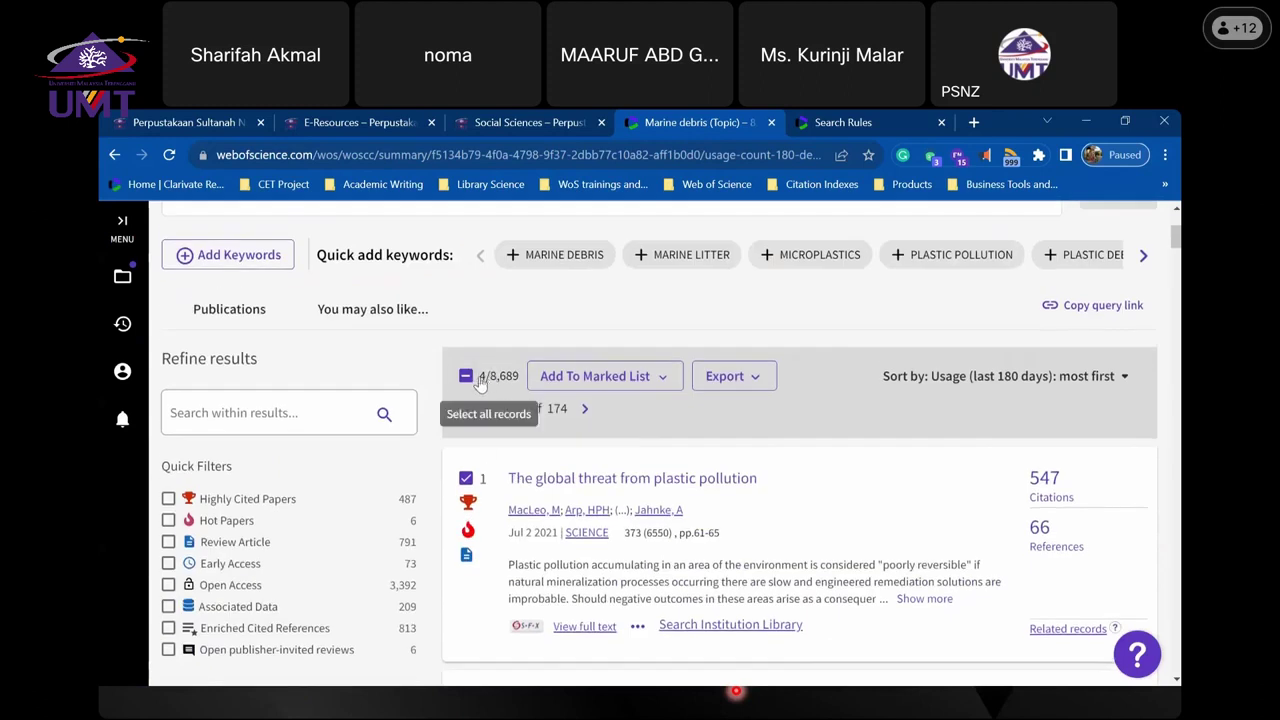
- Add the four selected records to a new marked list named "Marine debris" and check the marks on them in the results
{"action": "left_click", "coordinate": [664, 384]}
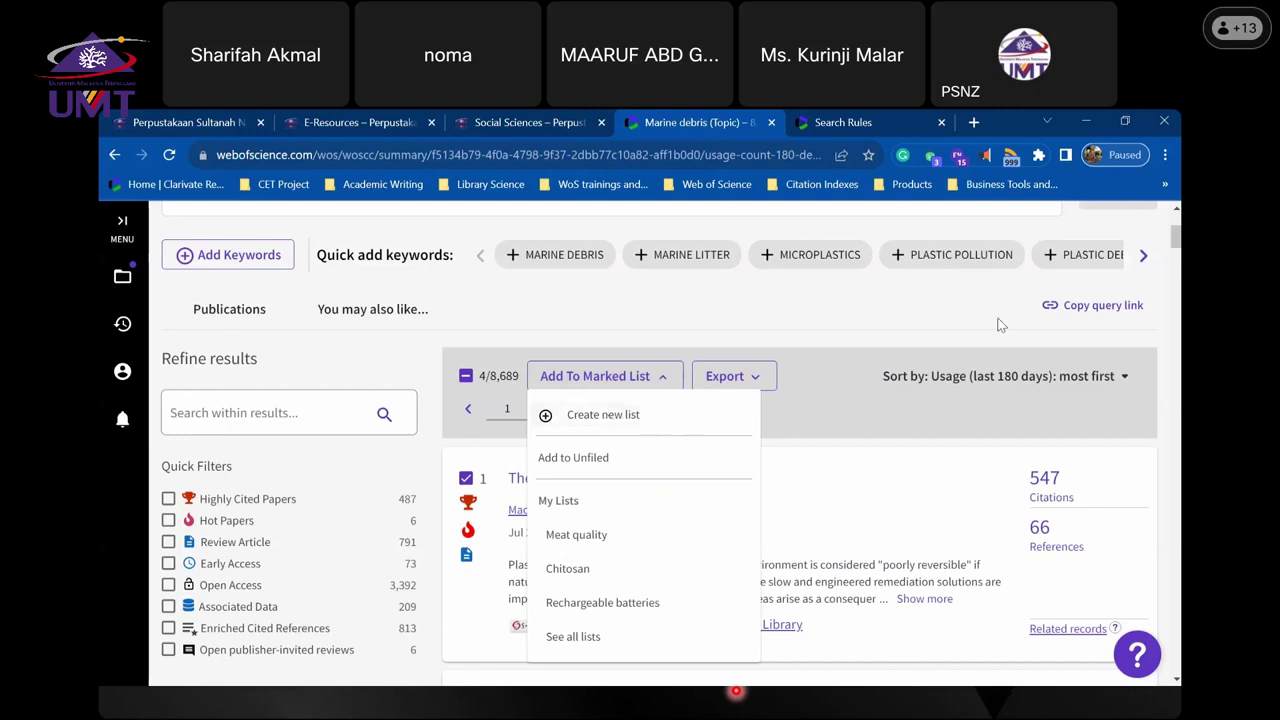
{"action": "scroll", "coordinate": [1005, 325], "scroll_direction": "up", "scroll_amount": 3}
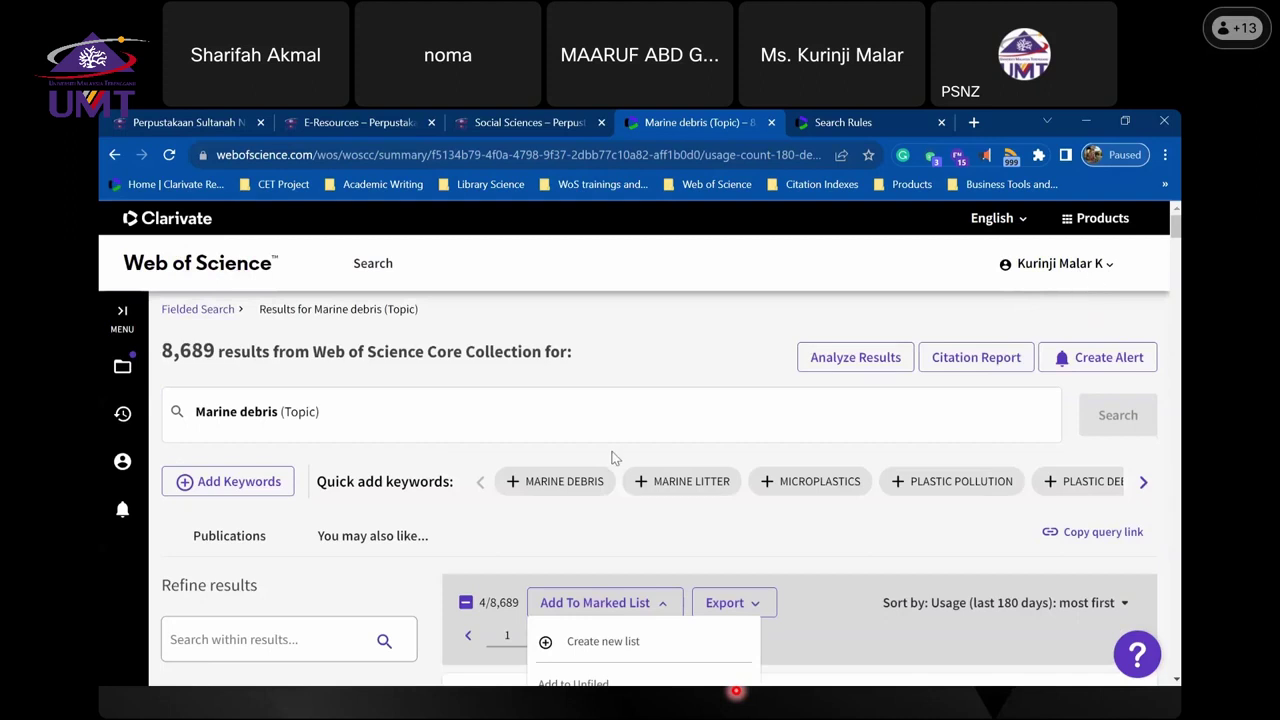
{"action": "scroll", "coordinate": [614, 456], "scroll_direction": "down", "scroll_amount": 2}
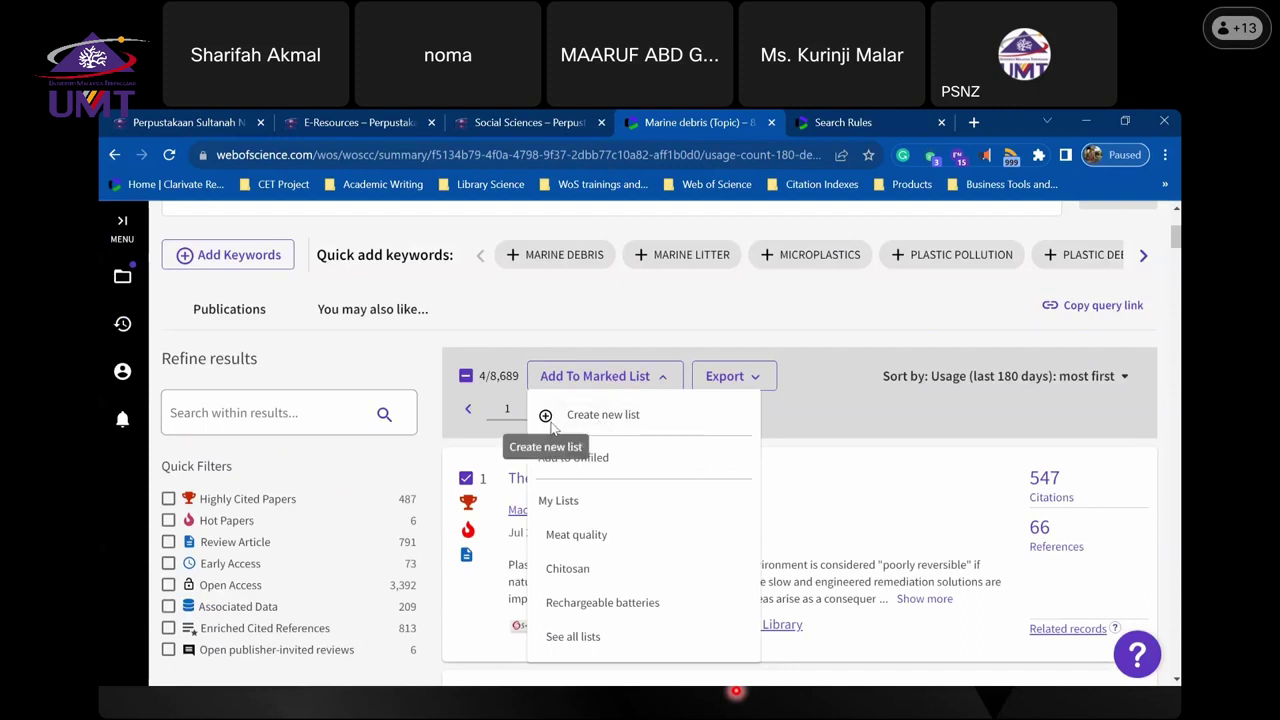
{"action": "scroll", "coordinate": [570, 393], "scroll_direction": "up", "scroll_amount": 2}
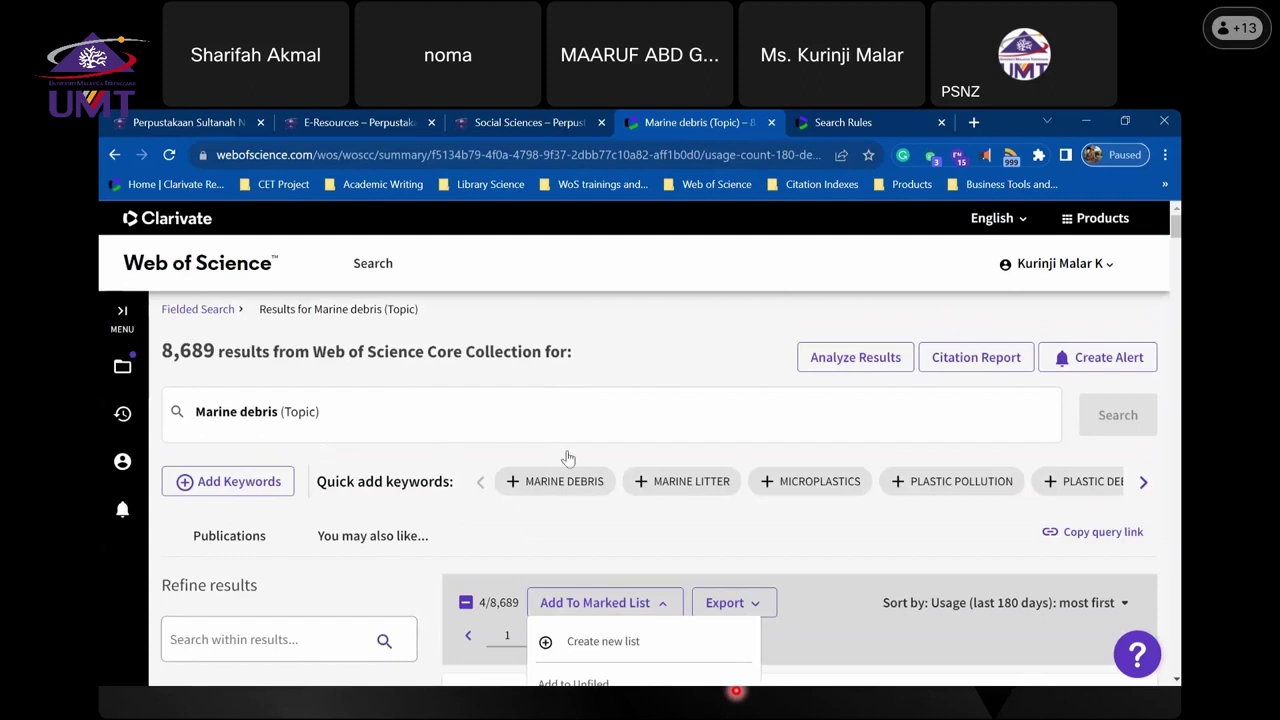
{"action": "scroll", "coordinate": [566, 454], "scroll_direction": "down", "scroll_amount": 2}
{"action": "left_click", "coordinate": [546, 418]}
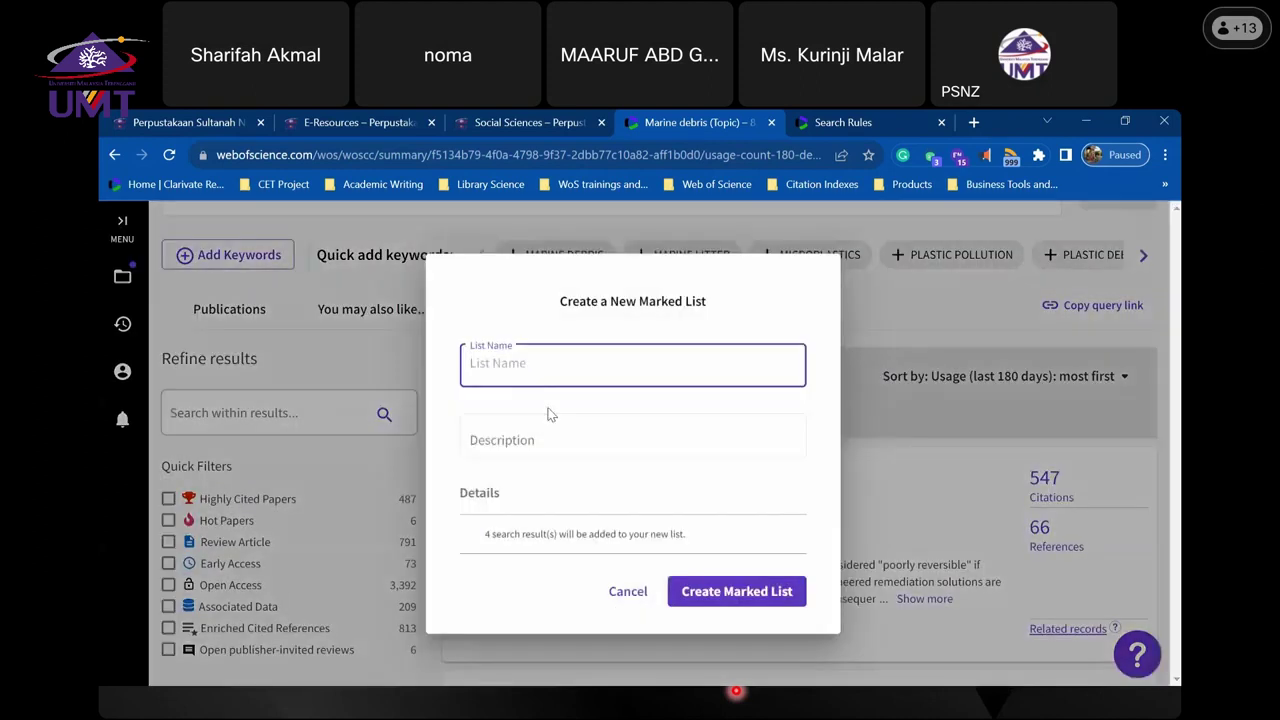
{"action": "type", "text": "Marine debris"}
{"action": "left_click", "coordinate": [737, 592]}
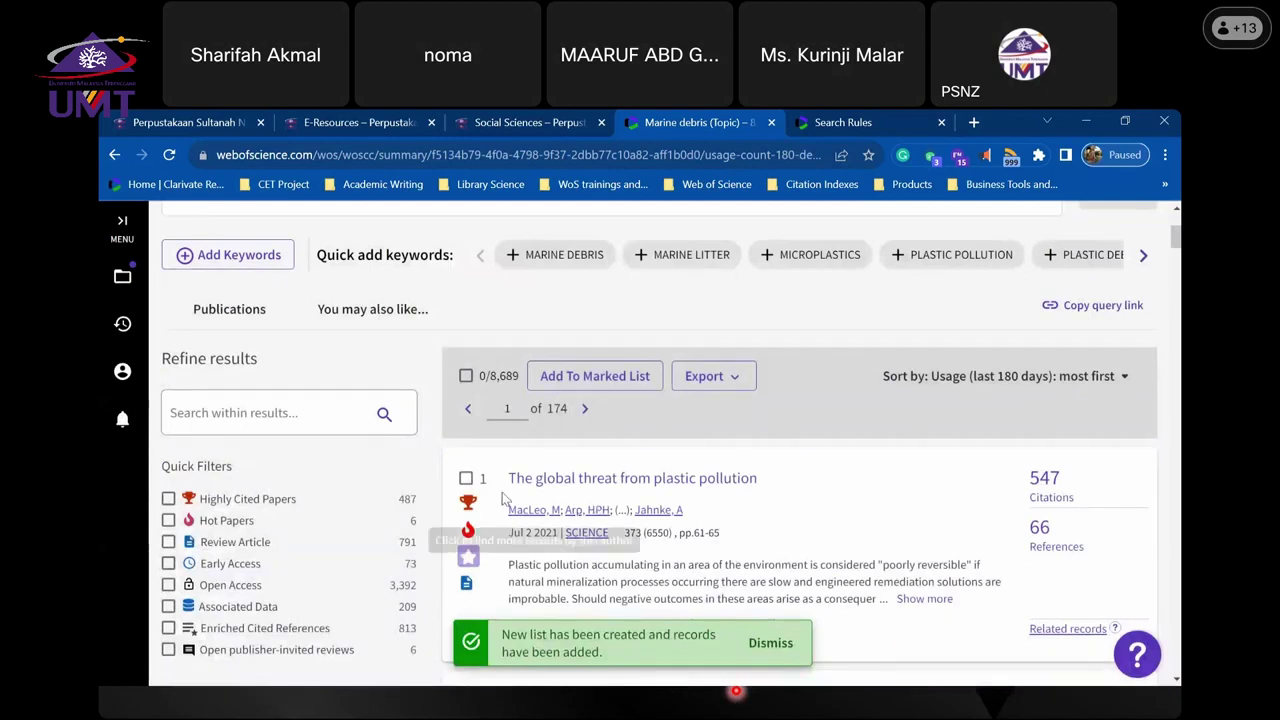
{"action": "scroll", "coordinate": [559, 474], "scroll_direction": "down", "scroll_amount": 2}
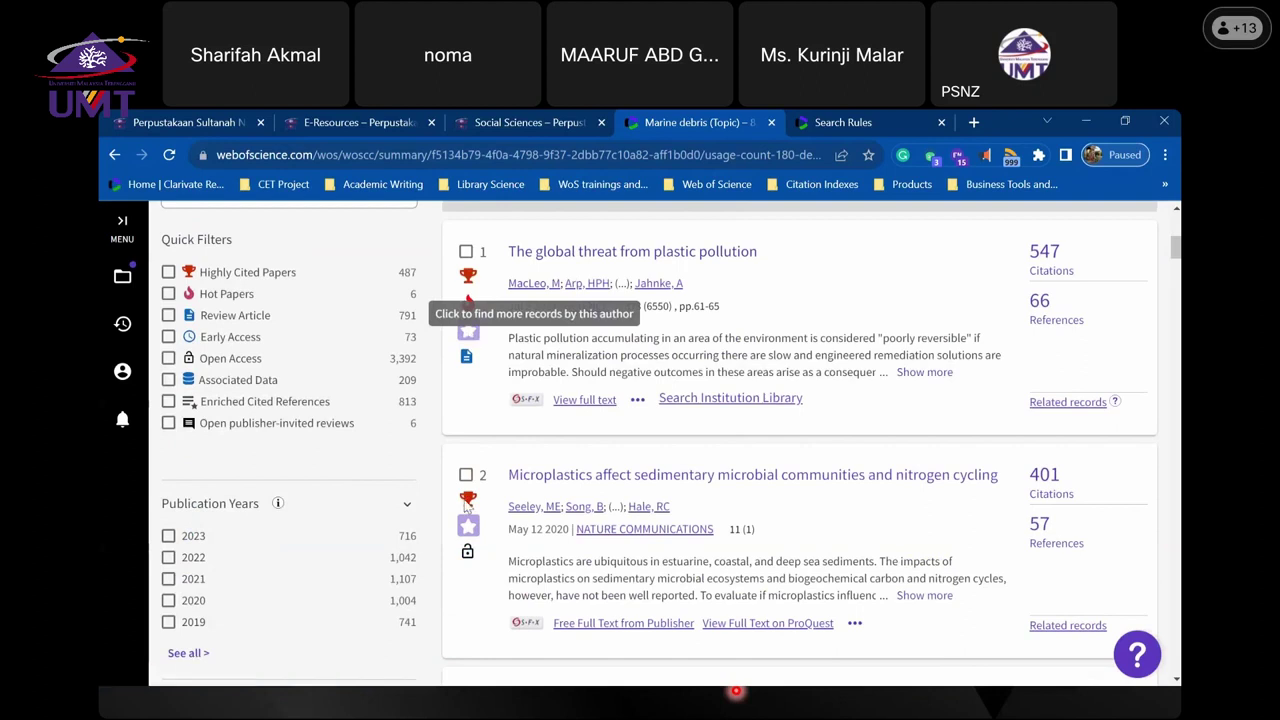
{"action": "scroll", "coordinate": [472, 526], "scroll_direction": "down", "scroll_amount": 2}
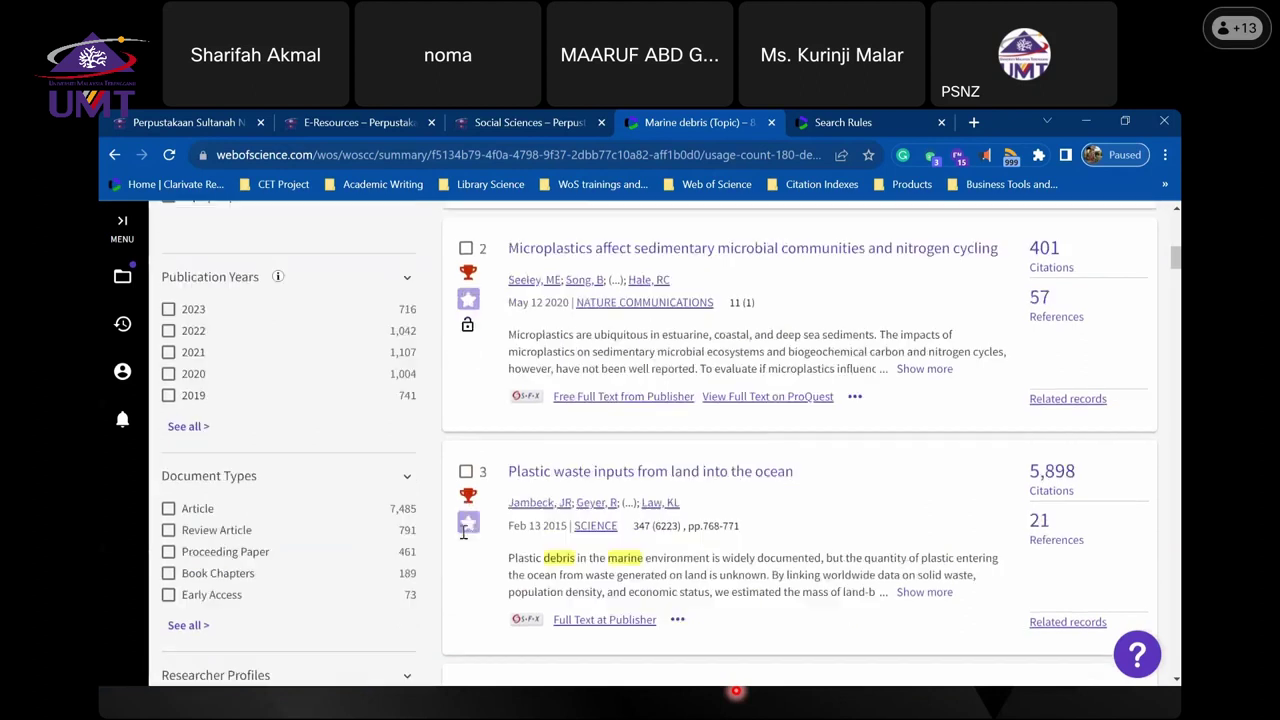
- Look through the Marine debris results and the entries of the My Web of Science side menu
{"action": "scroll", "coordinate": [494, 514], "scroll_direction": "down", "scroll_amount": 2}
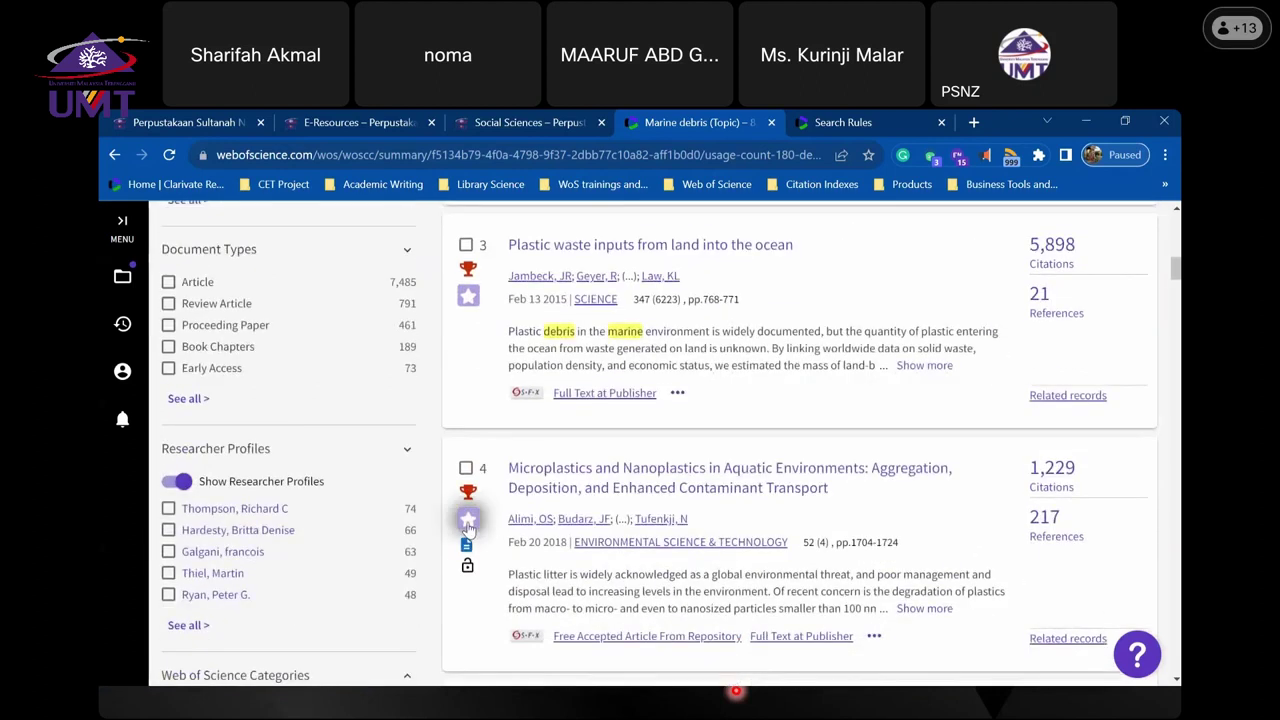
{"action": "scroll", "coordinate": [468, 527], "scroll_direction": "down", "scroll_amount": 2}
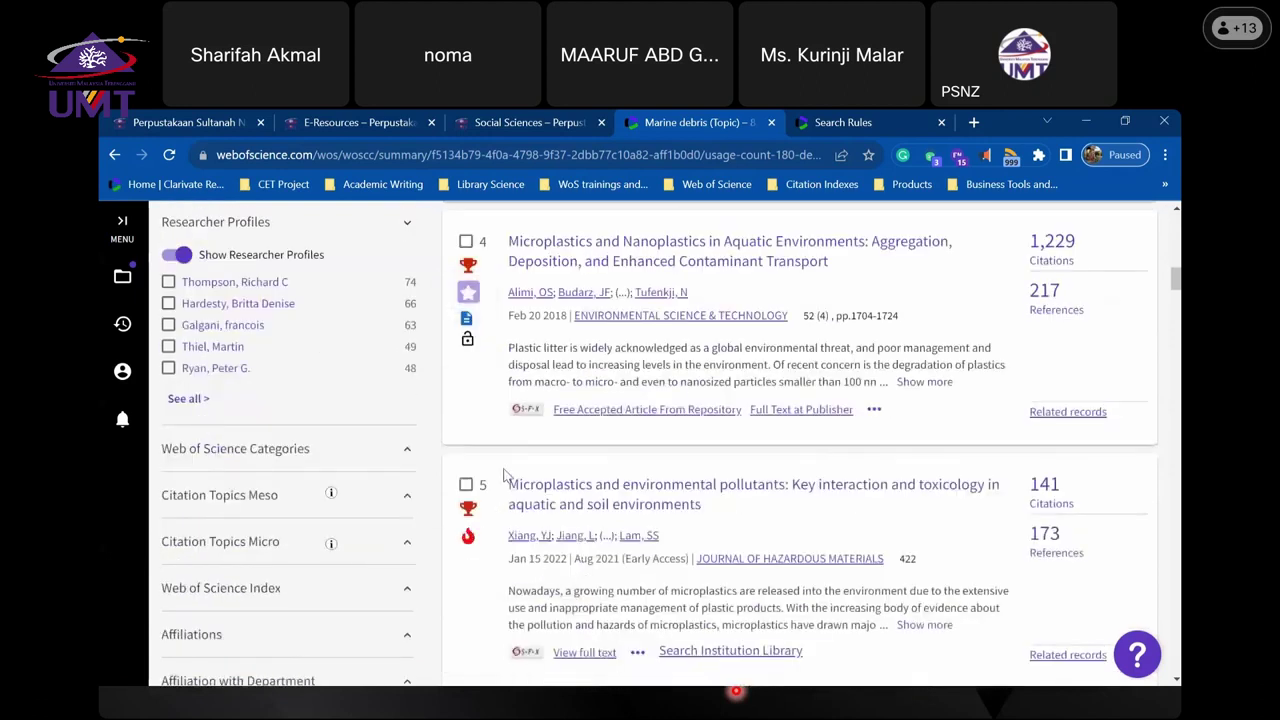
{"action": "scroll", "coordinate": [508, 470], "scroll_direction": "up", "scroll_amount": 8}
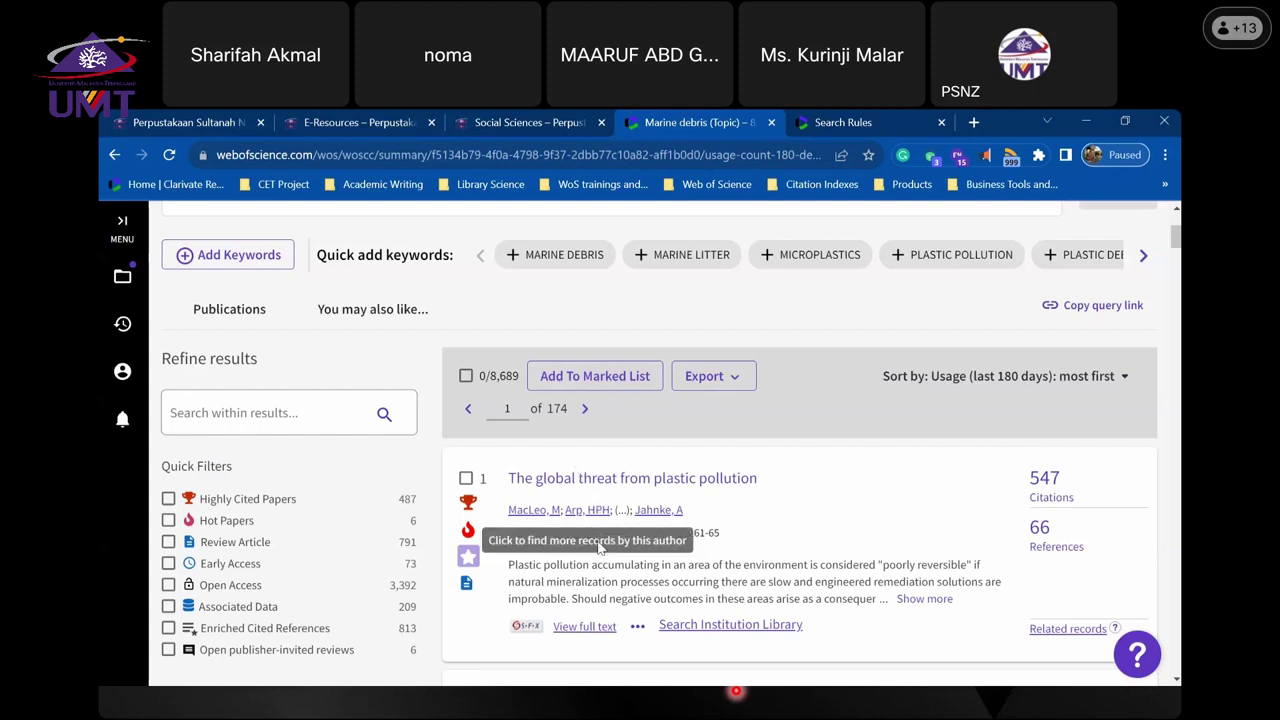
{"action": "scroll", "coordinate": [443, 451], "scroll_direction": "up", "scroll_amount": 3}
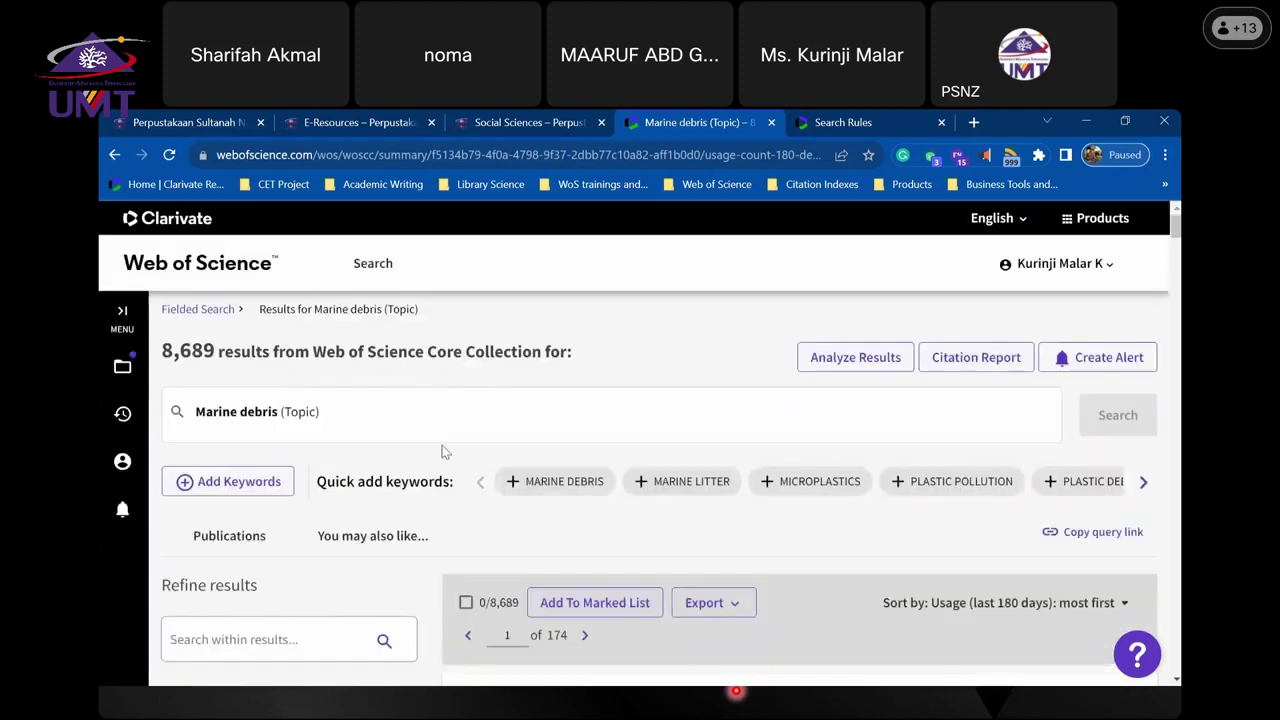
{"action": "left_click", "coordinate": [122, 315]}
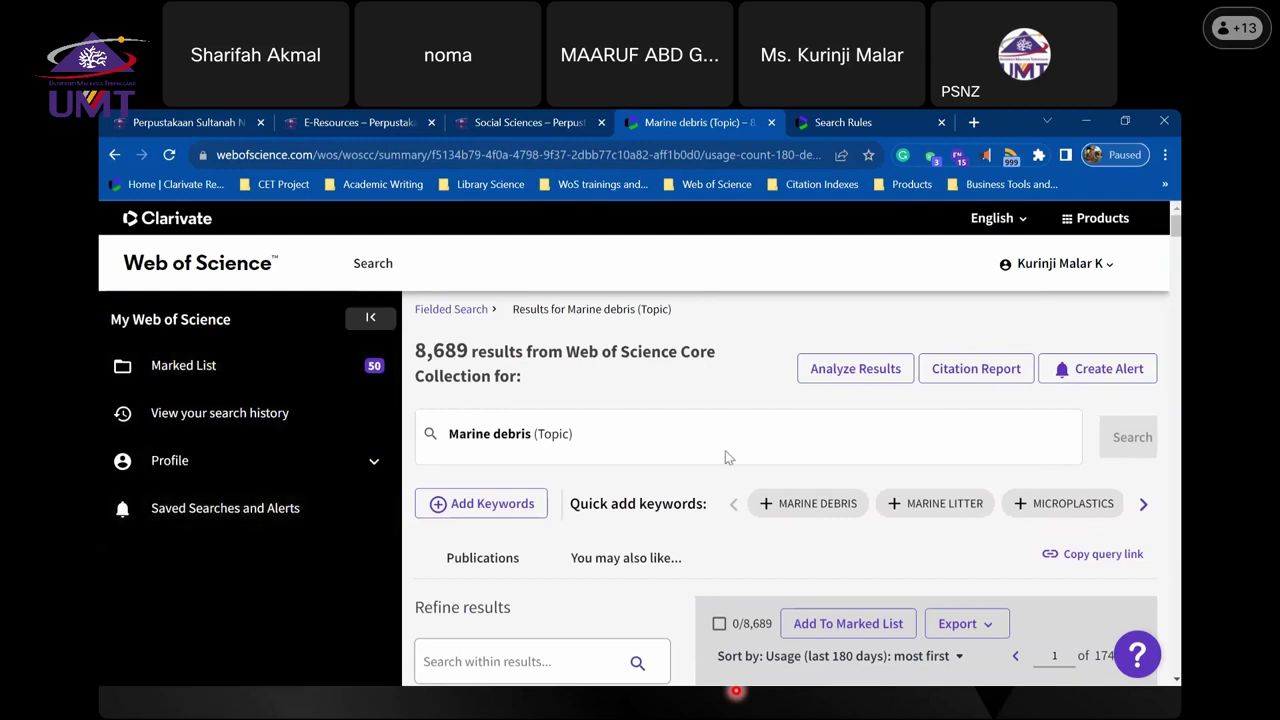
{"action": "scroll", "coordinate": [760, 465], "scroll_direction": "down", "scroll_amount": 2}
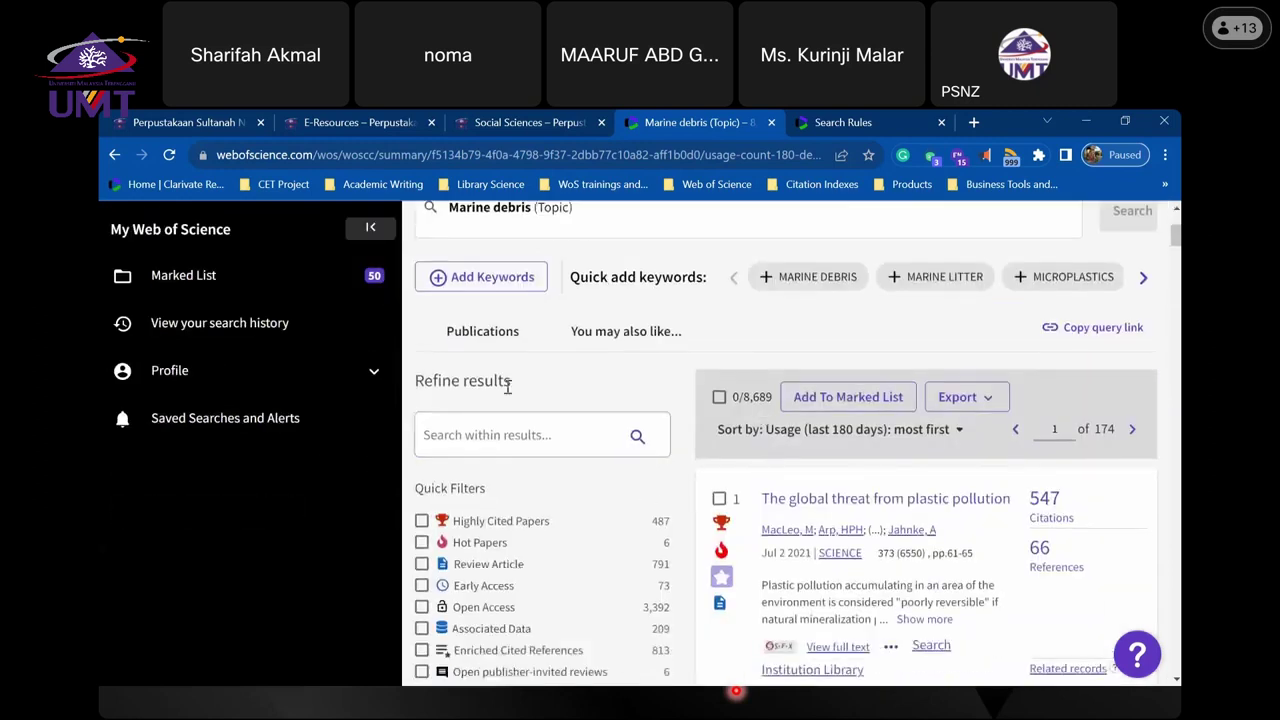
{"action": "left_click", "coordinate": [372, 229]}
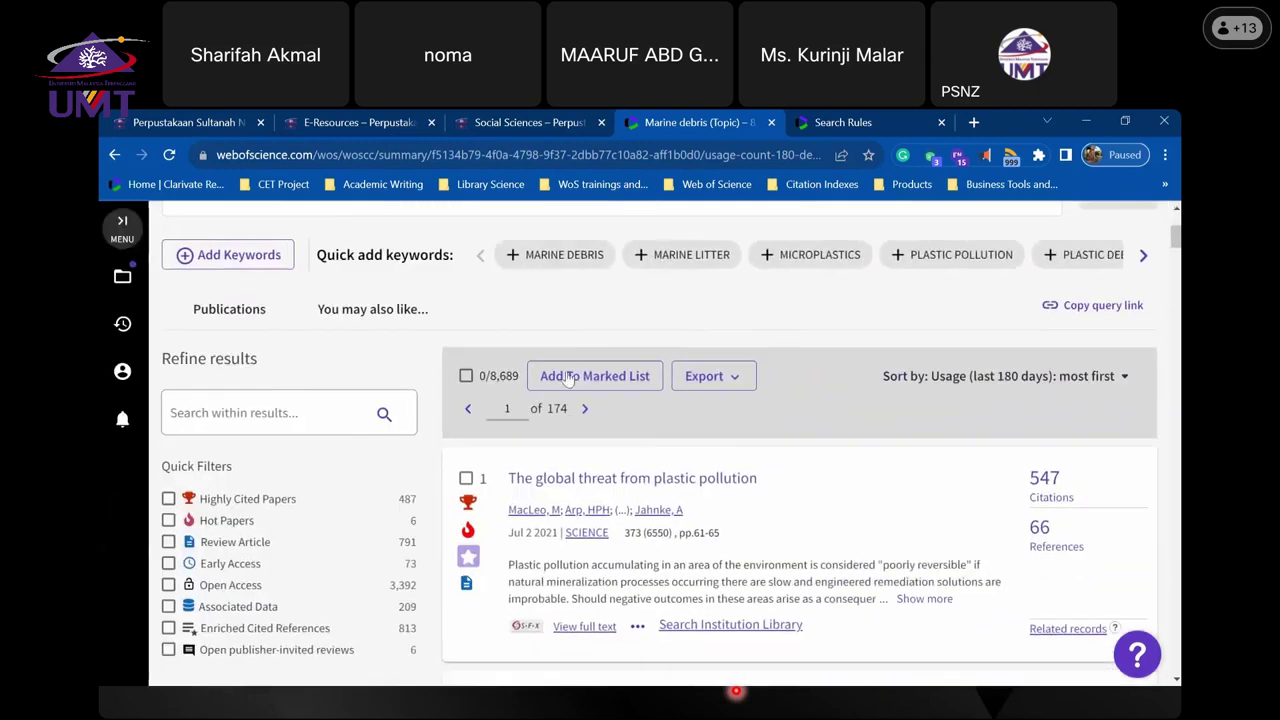
- Examine the Excel export's record content choices, including Full Record and the custom field selection, and leave without exporting
{"action": "left_click", "coordinate": [720, 380]}
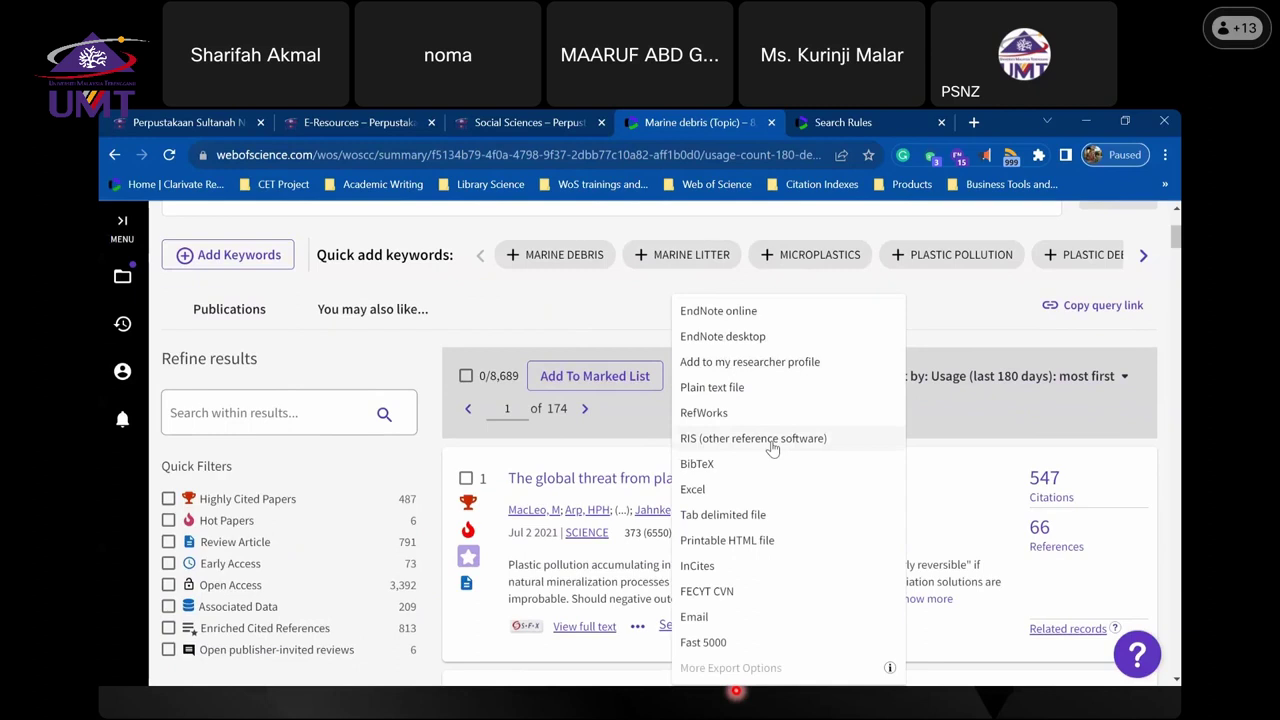
{"action": "left_click", "coordinate": [703, 498]}
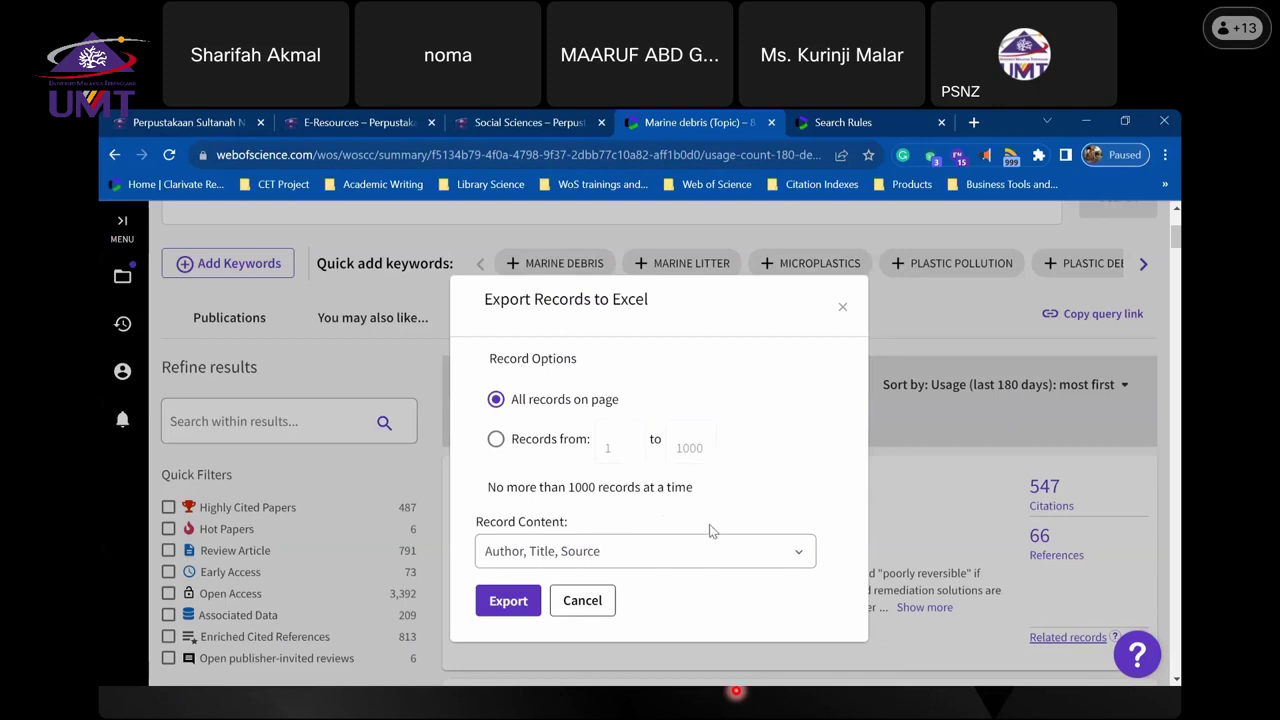
{"action": "left_click", "coordinate": [676, 556]}
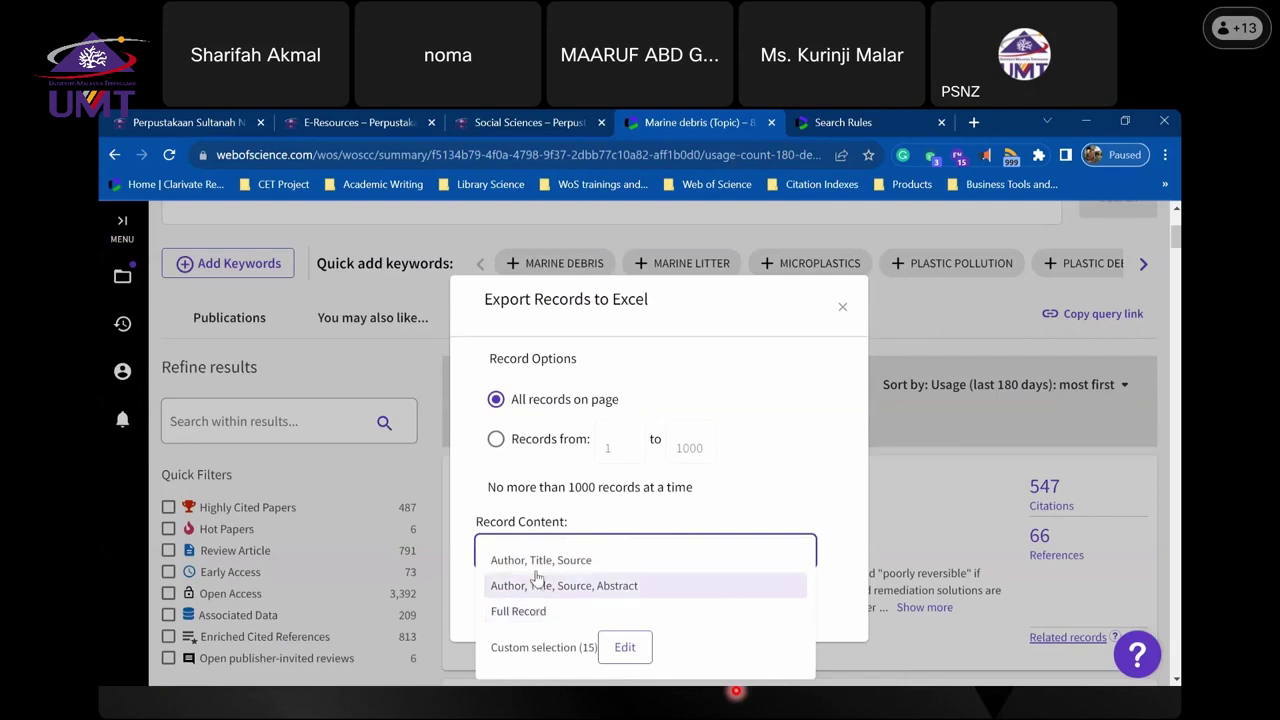
{"action": "left_click", "coordinate": [527, 612]}
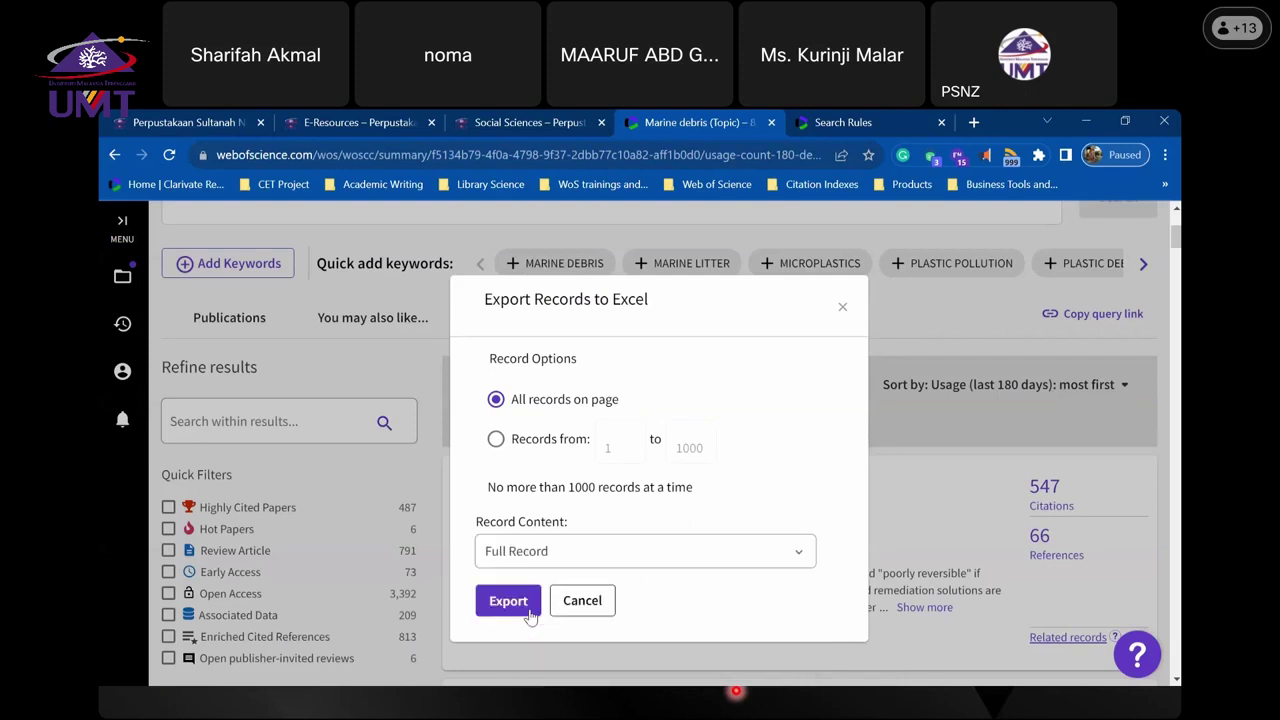
{"action": "left_click", "coordinate": [560, 555]}
{"action": "left_click", "coordinate": [624, 647]}
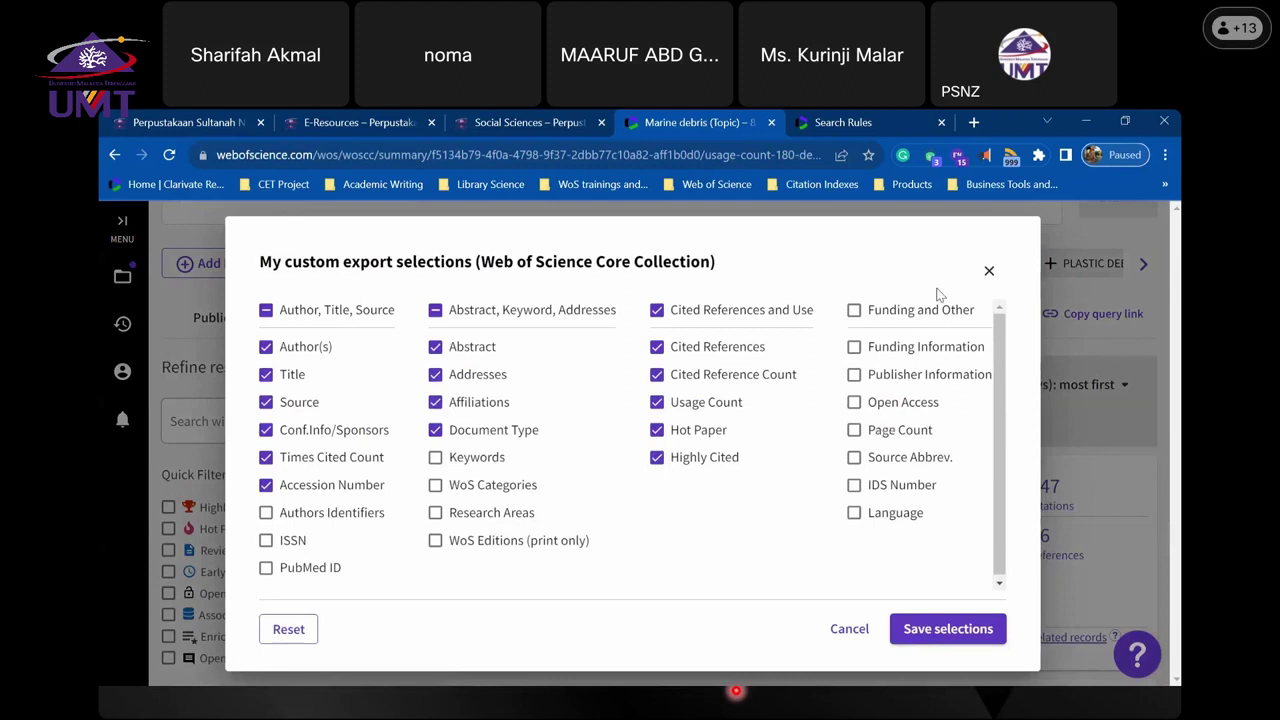
{"action": "left_click", "coordinate": [989, 271]}
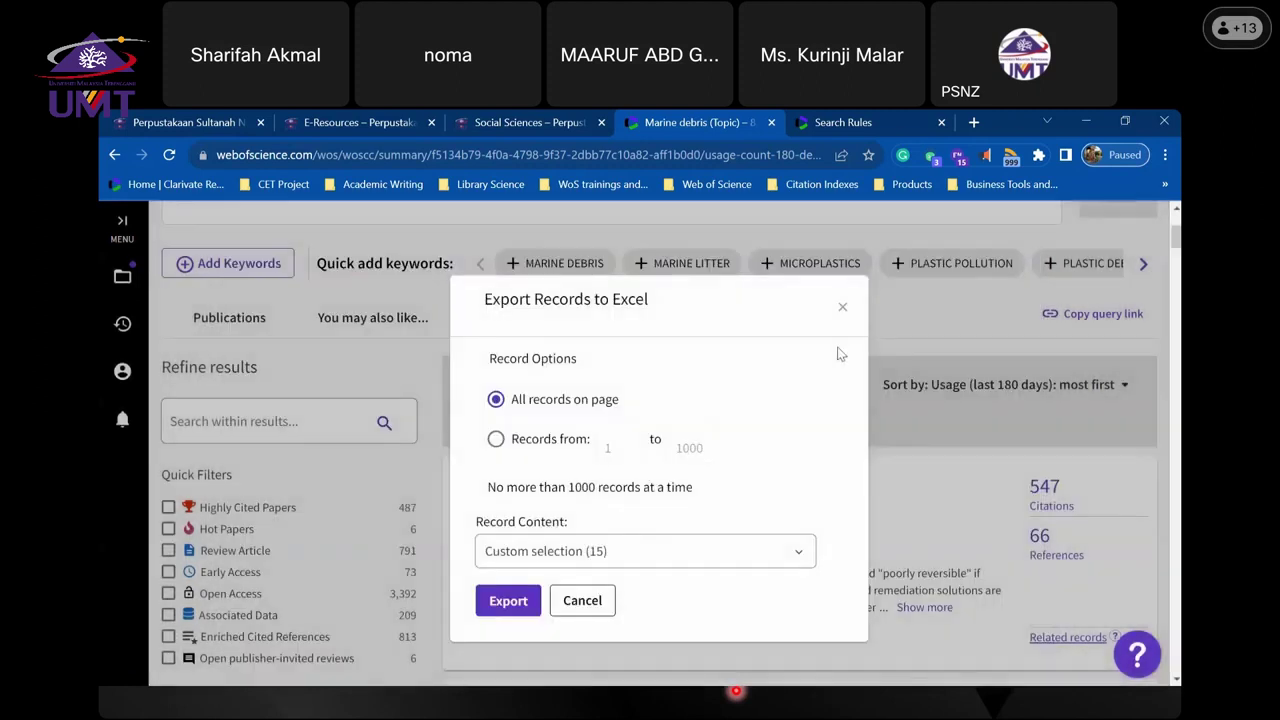
{"action": "left_click", "coordinate": [843, 307]}
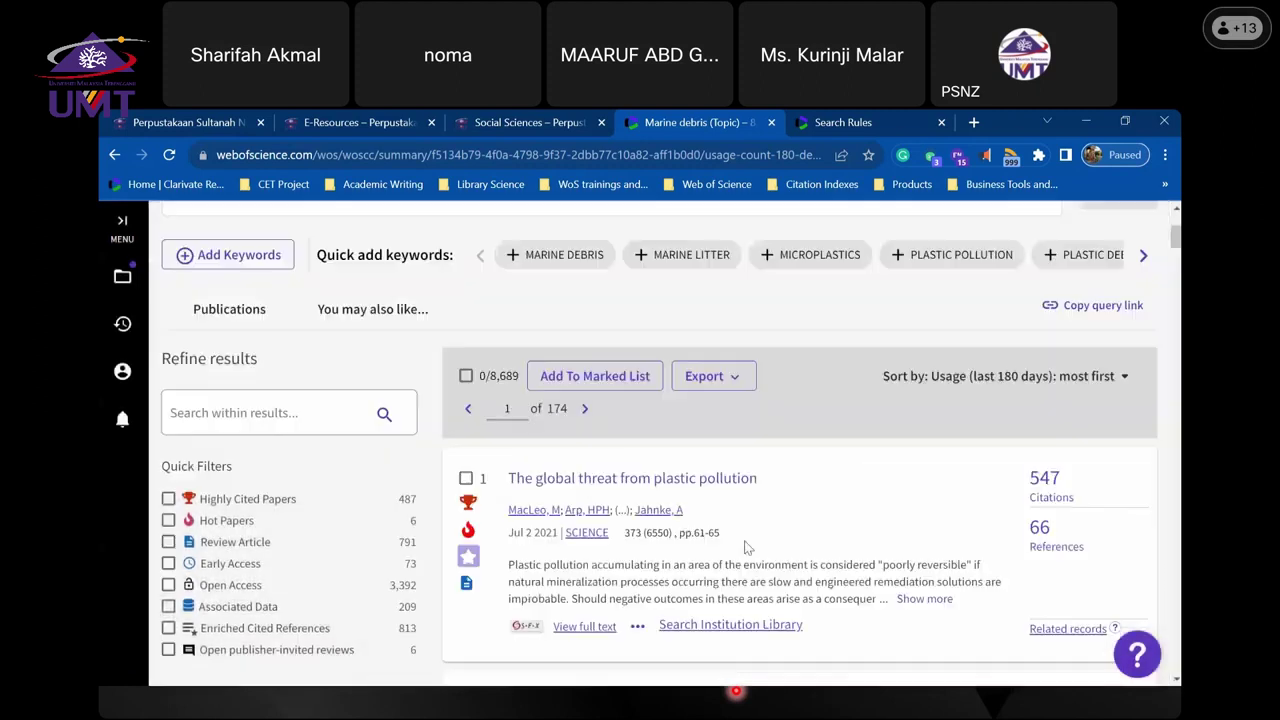
- Look over the export formats offered for the Marine debris results
{"action": "left_click", "coordinate": [740, 378]}
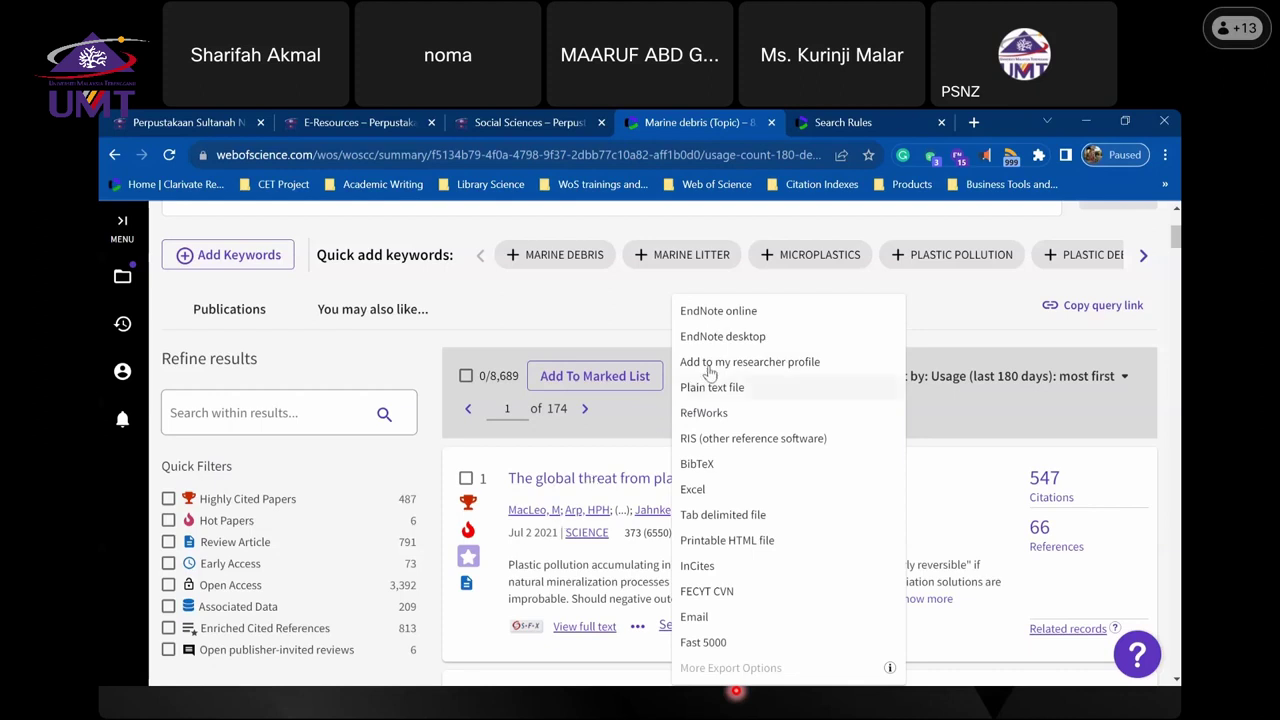
{"action": "left_click", "coordinate": [471, 482]}
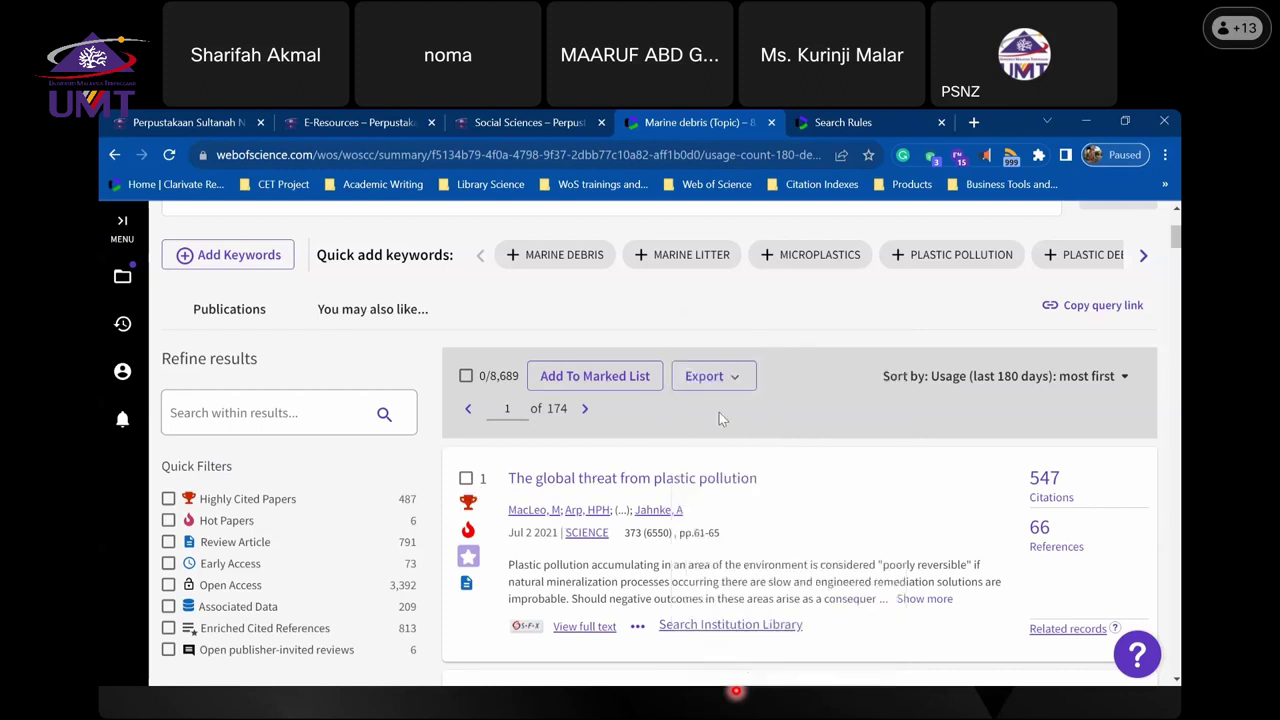
{"action": "left_click", "coordinate": [735, 378]}
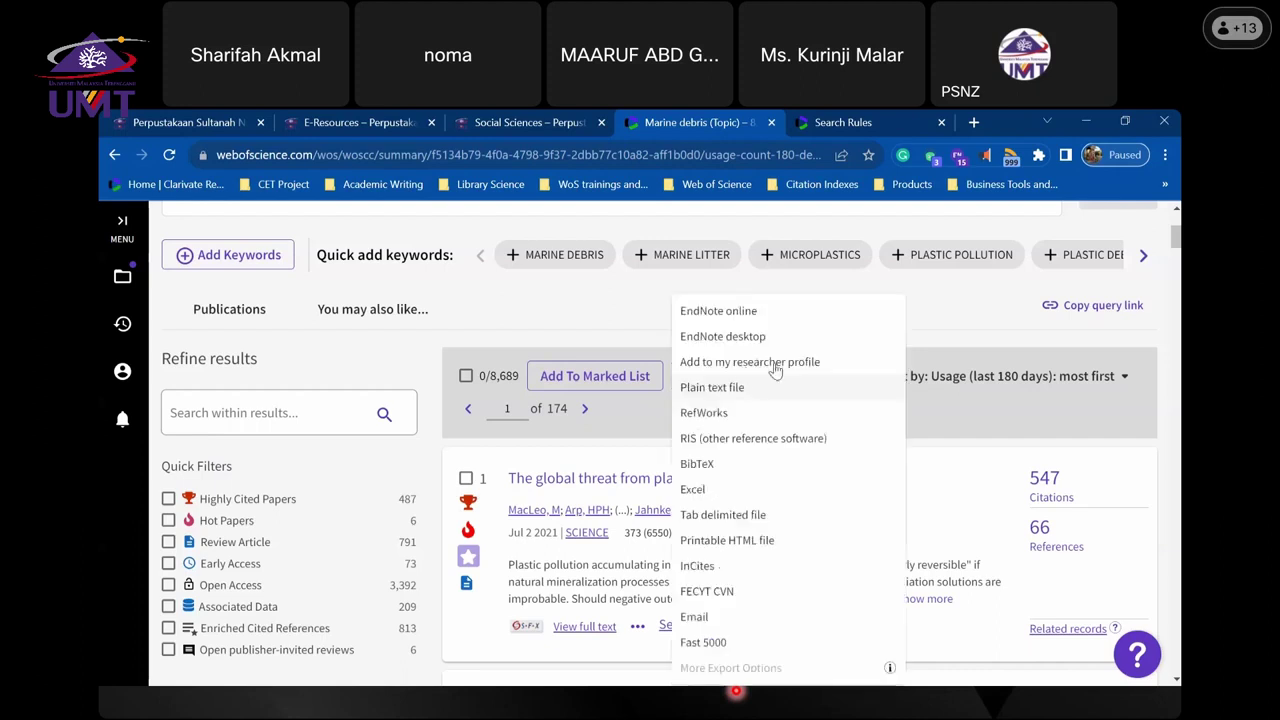
{"action": "left_click", "coordinate": [519, 460]}
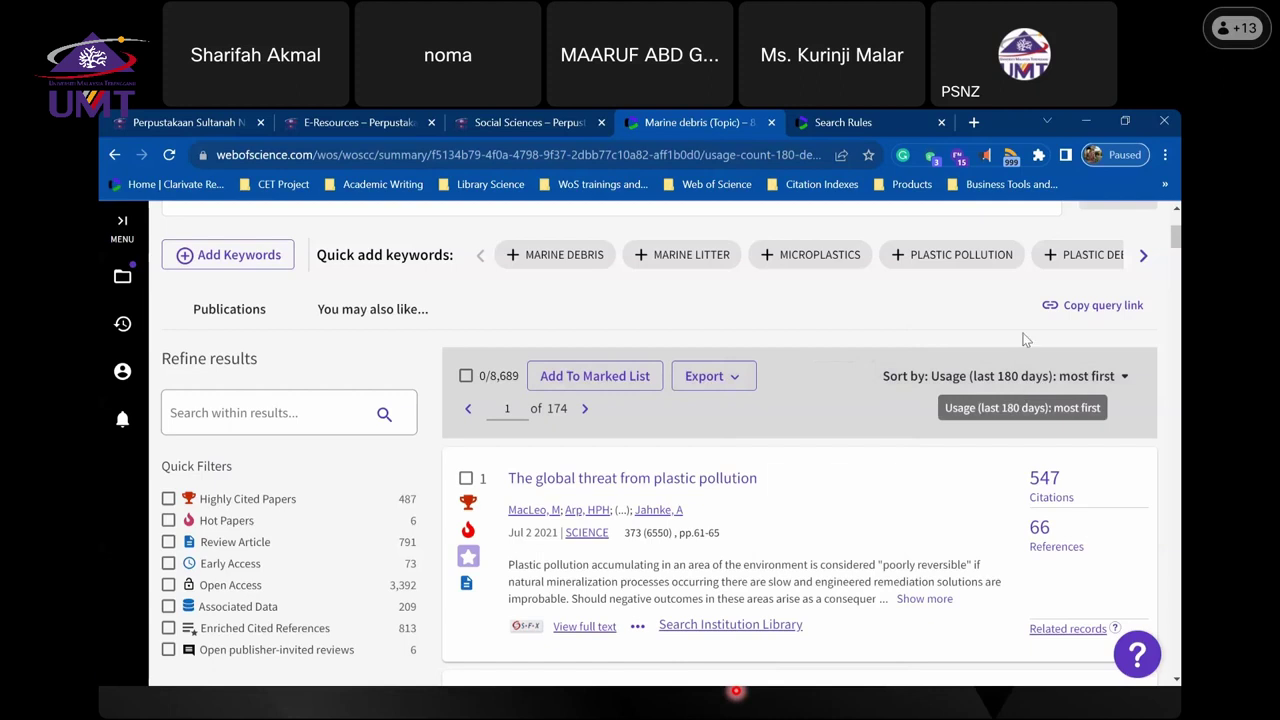
{"action": "scroll", "coordinate": [813, 375], "scroll_direction": "up", "scroll_amount": 3}
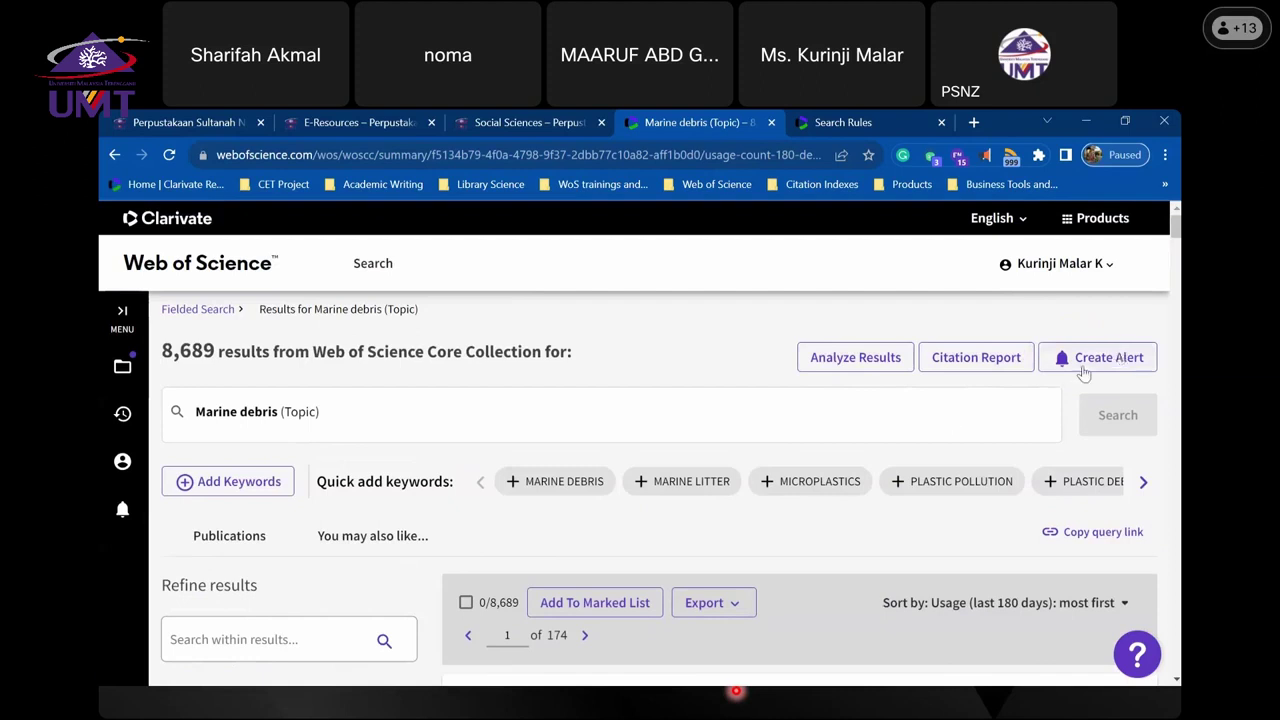
{"action": "scroll", "coordinate": [1047, 401], "scroll_direction": "down", "scroll_amount": 3}
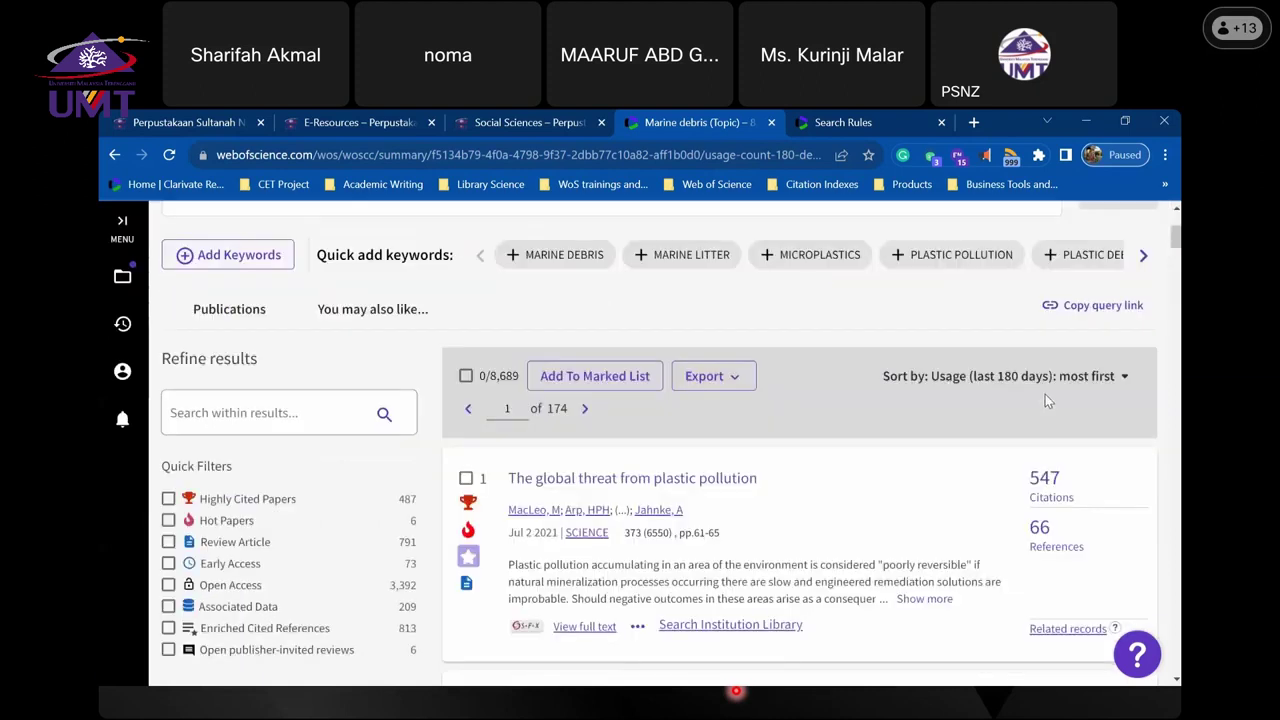
{"action": "scroll", "coordinate": [1045, 400], "scroll_direction": "down", "scroll_amount": 3}
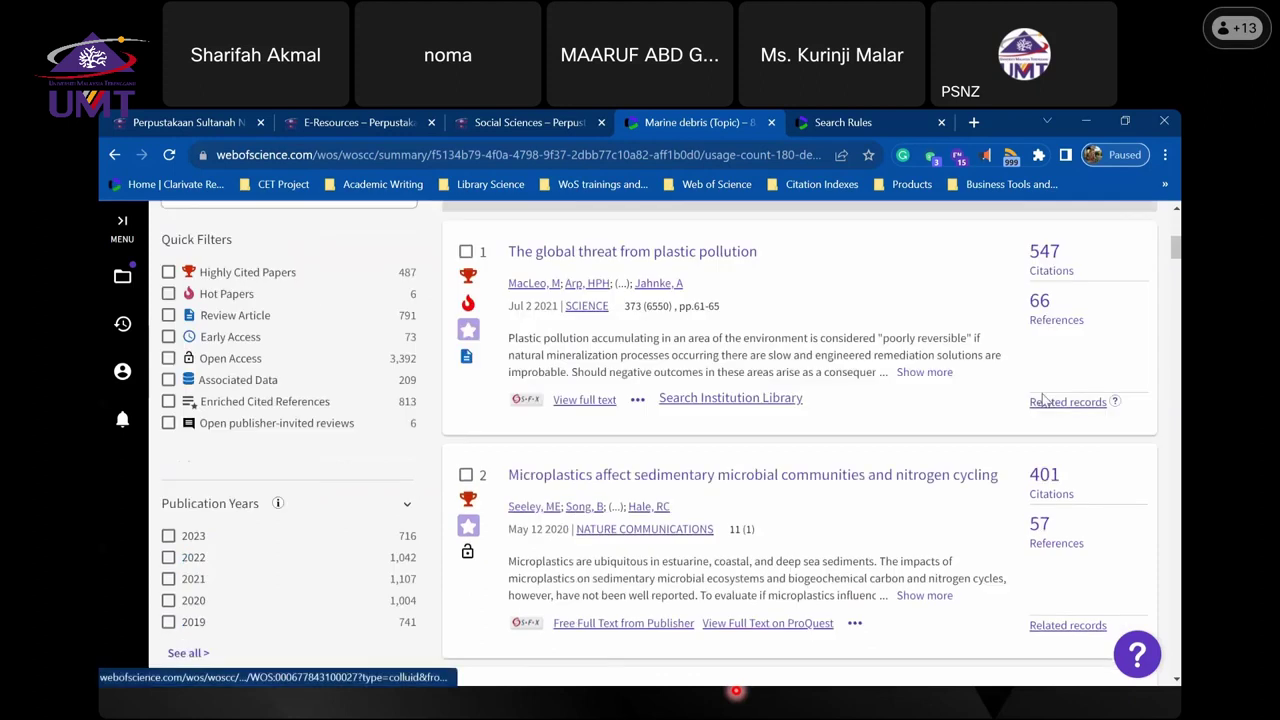
{"action": "scroll", "coordinate": [1045, 400], "scroll_direction": "up", "scroll_amount": 3}
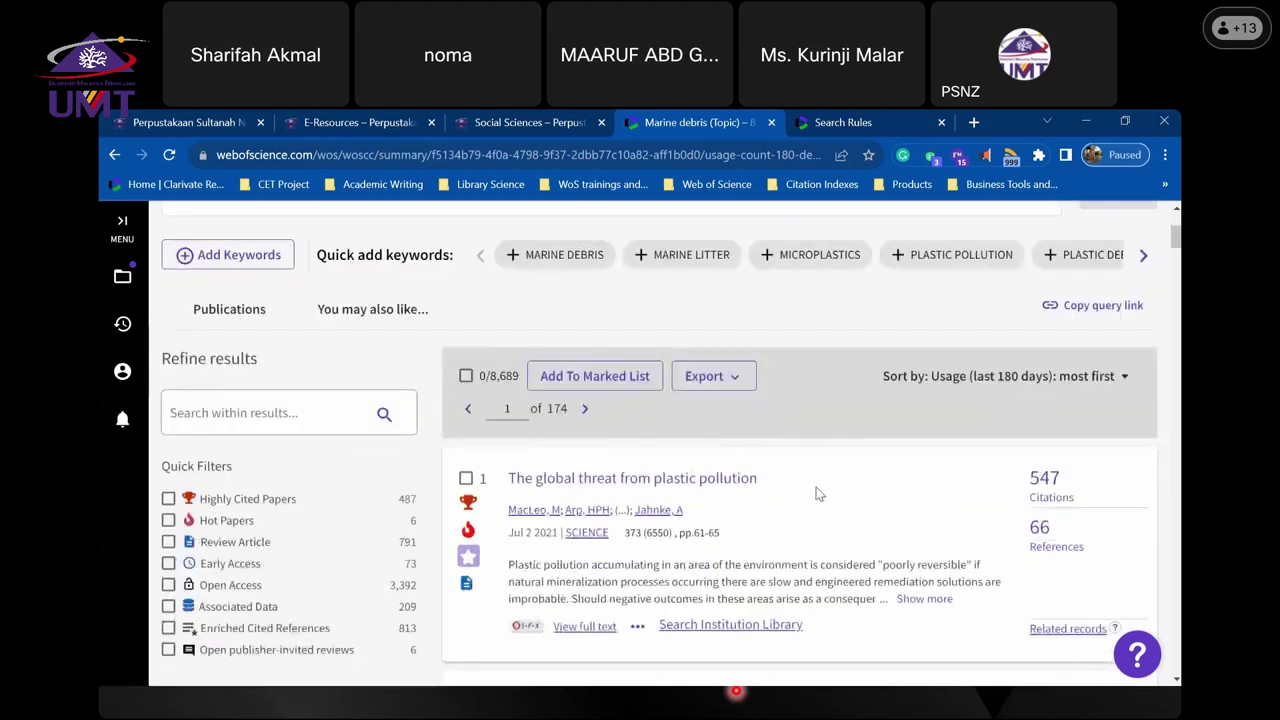
{"action": "scroll", "coordinate": [1114, 350], "scroll_direction": "up", "scroll_amount": 3}
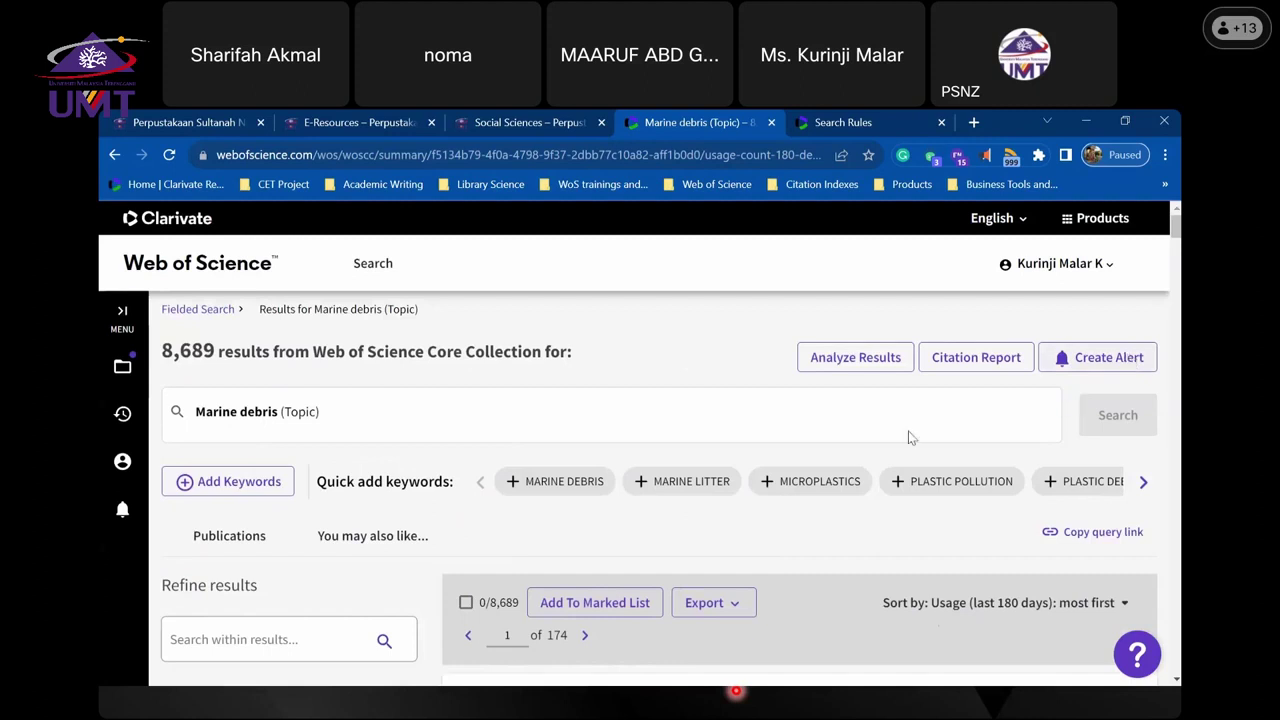
{"action": "scroll", "coordinate": [907, 428], "scroll_direction": "down", "scroll_amount": 3}
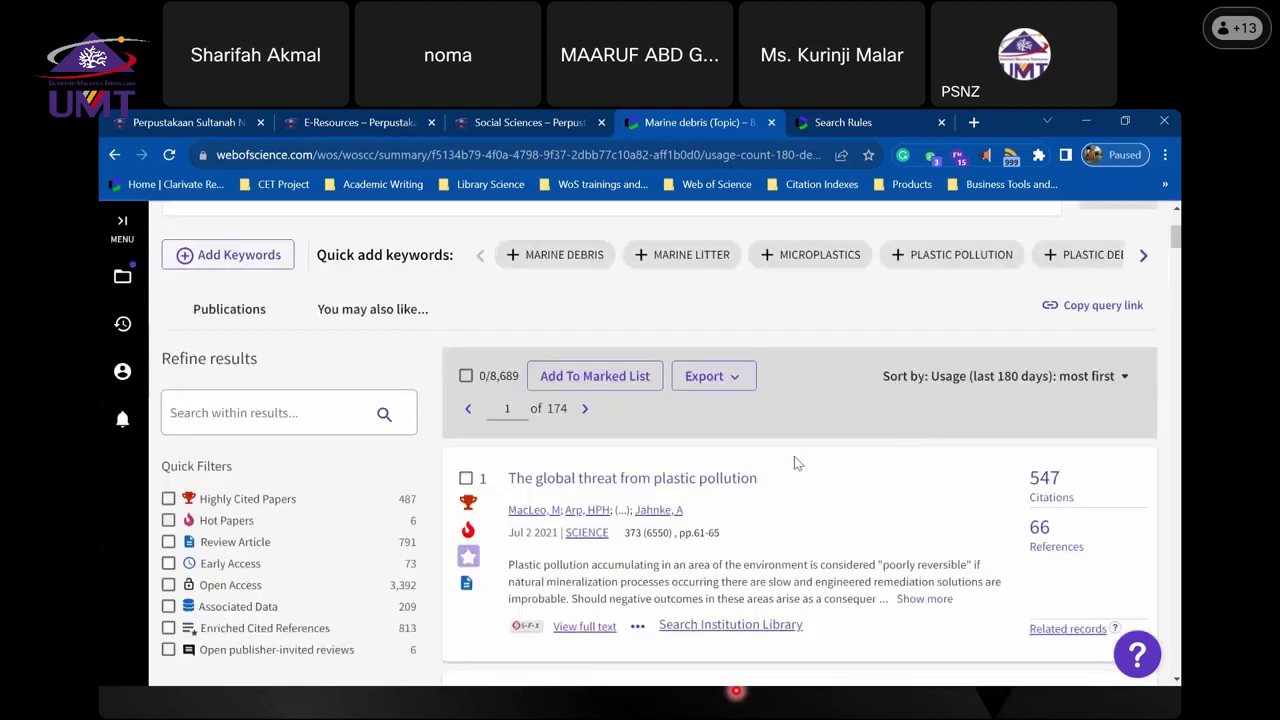
- Refine the Marine debris results to papers with Enriched Cited References
{"action": "scroll", "coordinate": [794, 456], "scroll_direction": "down", "scroll_amount": 3}
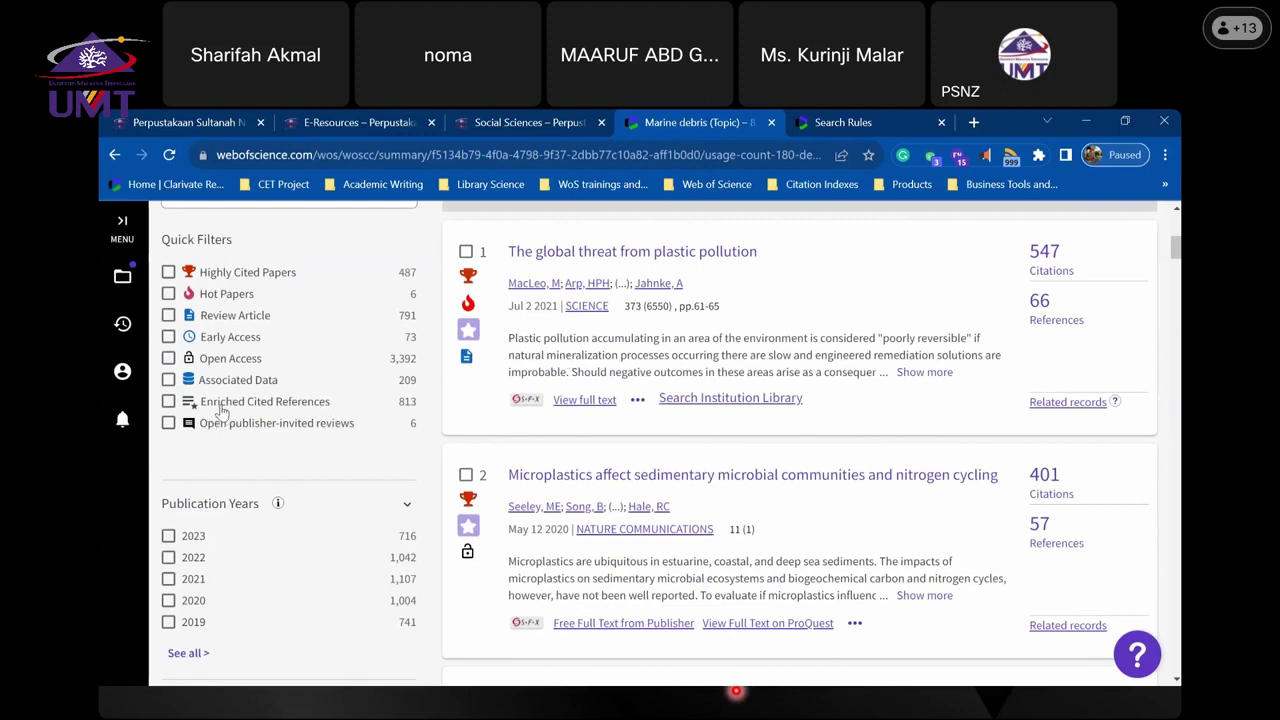
{"action": "left_click", "coordinate": [168, 402]}
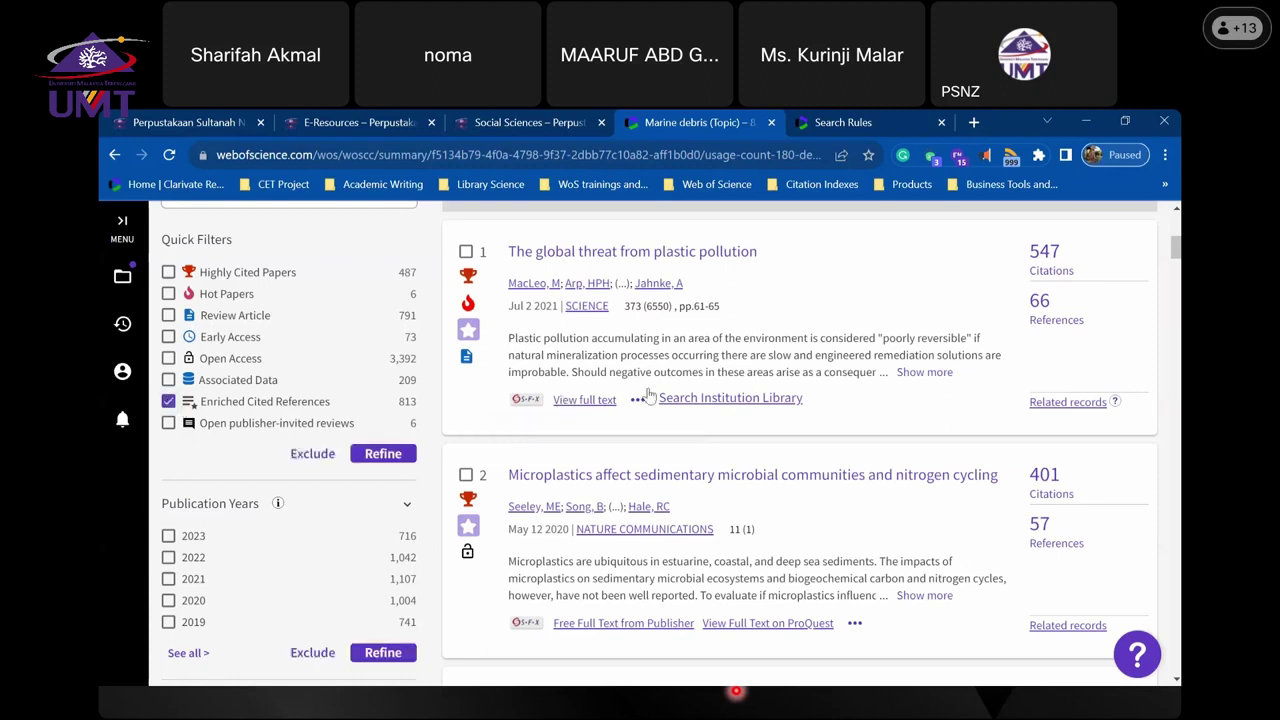
{"action": "left_click", "coordinate": [383, 454]}
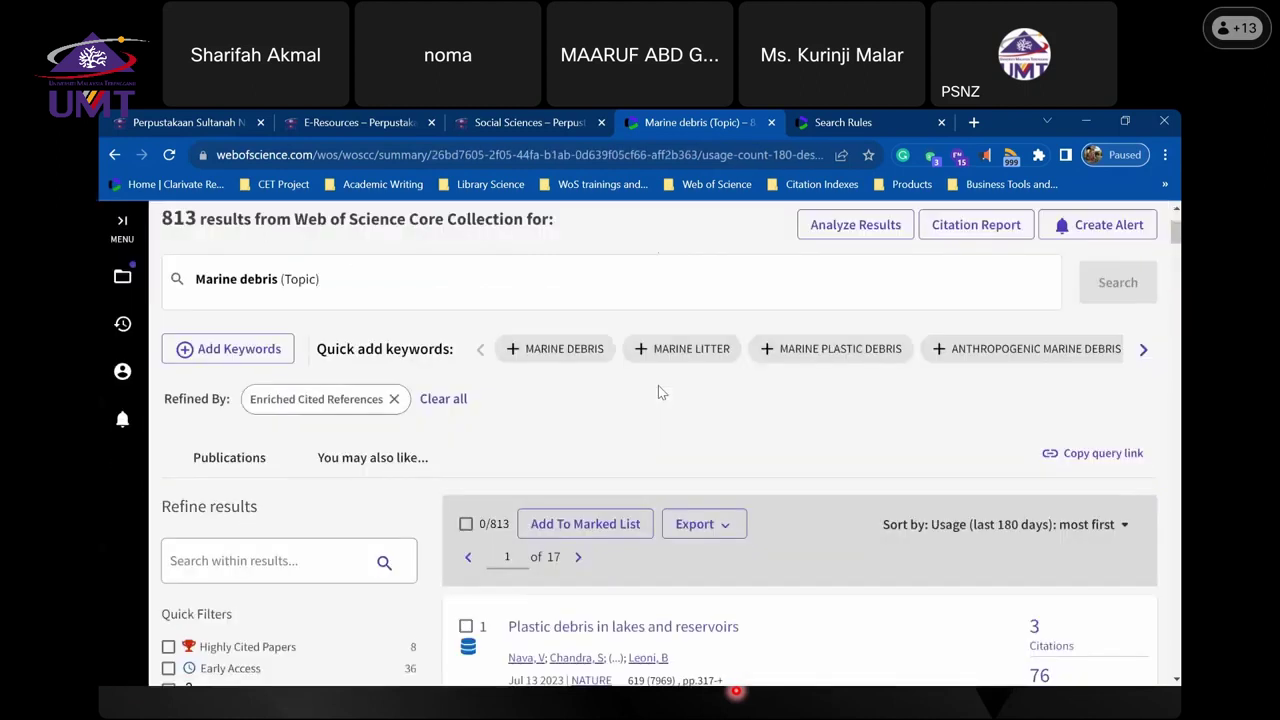
- Open the full record of the article "Plastic debris in lakes and reservoirs" from the refined results
{"action": "scroll", "coordinate": [658, 385], "scroll_direction": "down", "scroll_amount": 8}
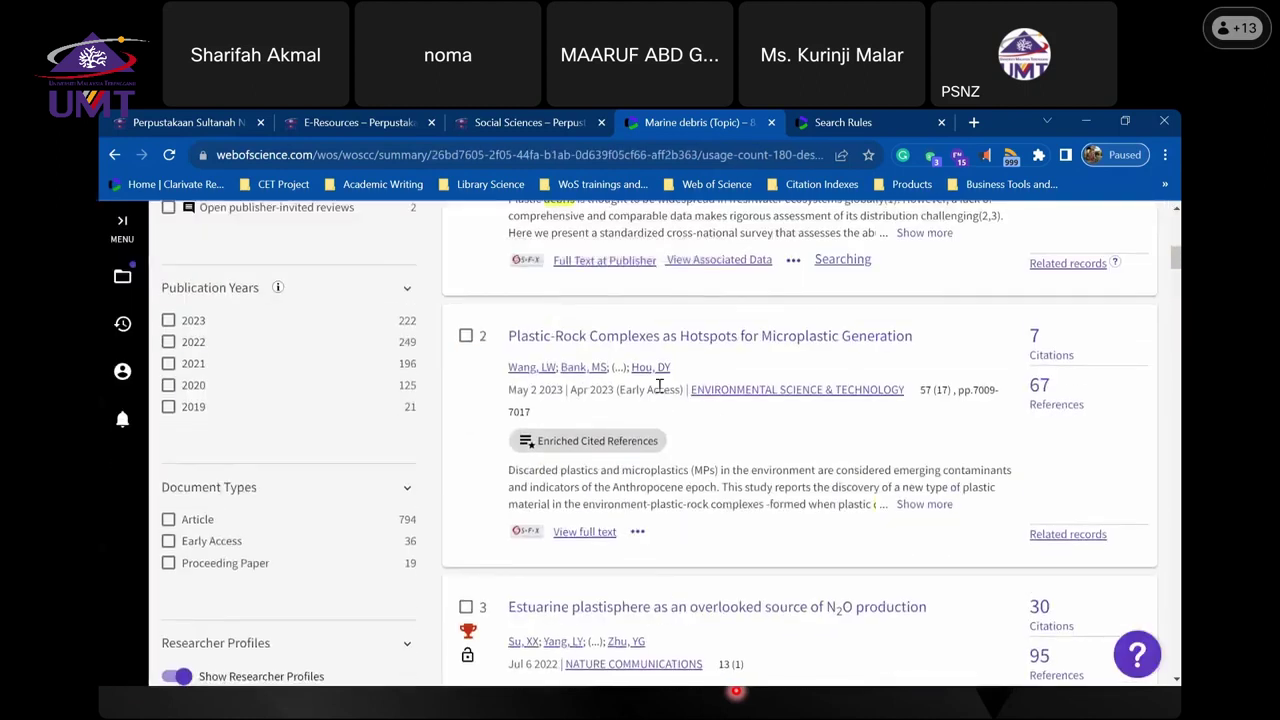
{"action": "scroll", "coordinate": [603, 400], "scroll_direction": "up", "scroll_amount": 2}
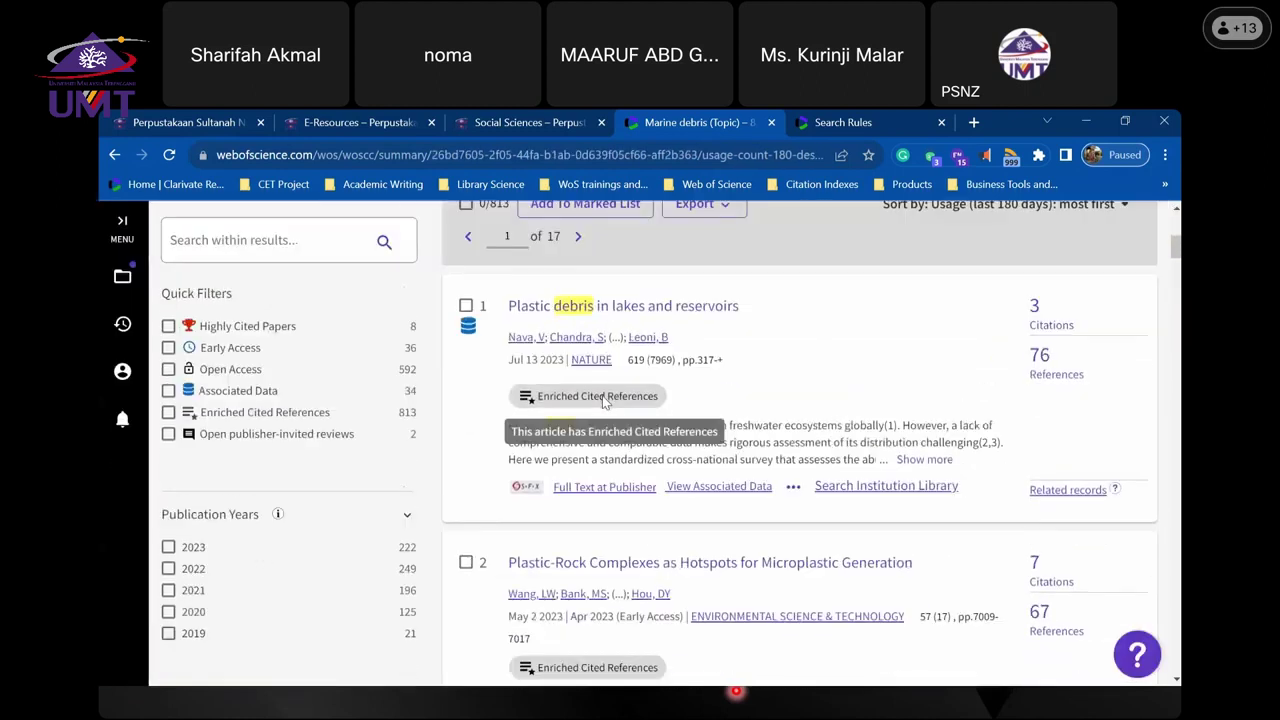
{"action": "left_click", "coordinate": [645, 305]}
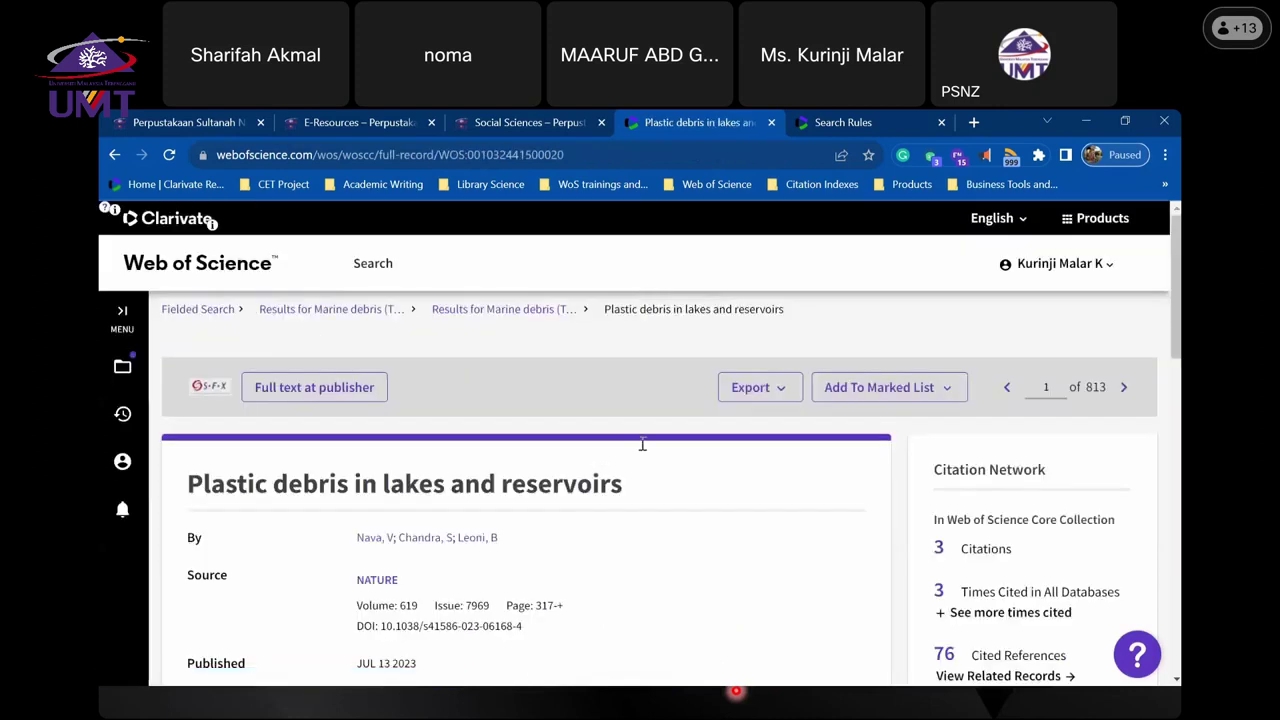
- Examine the article's full record, including its authors, abstract, keywords, addresses, citation network and link to Enriched Cited References
{"action": "scroll", "coordinate": [642, 444], "scroll_direction": "down", "scroll_amount": 2}
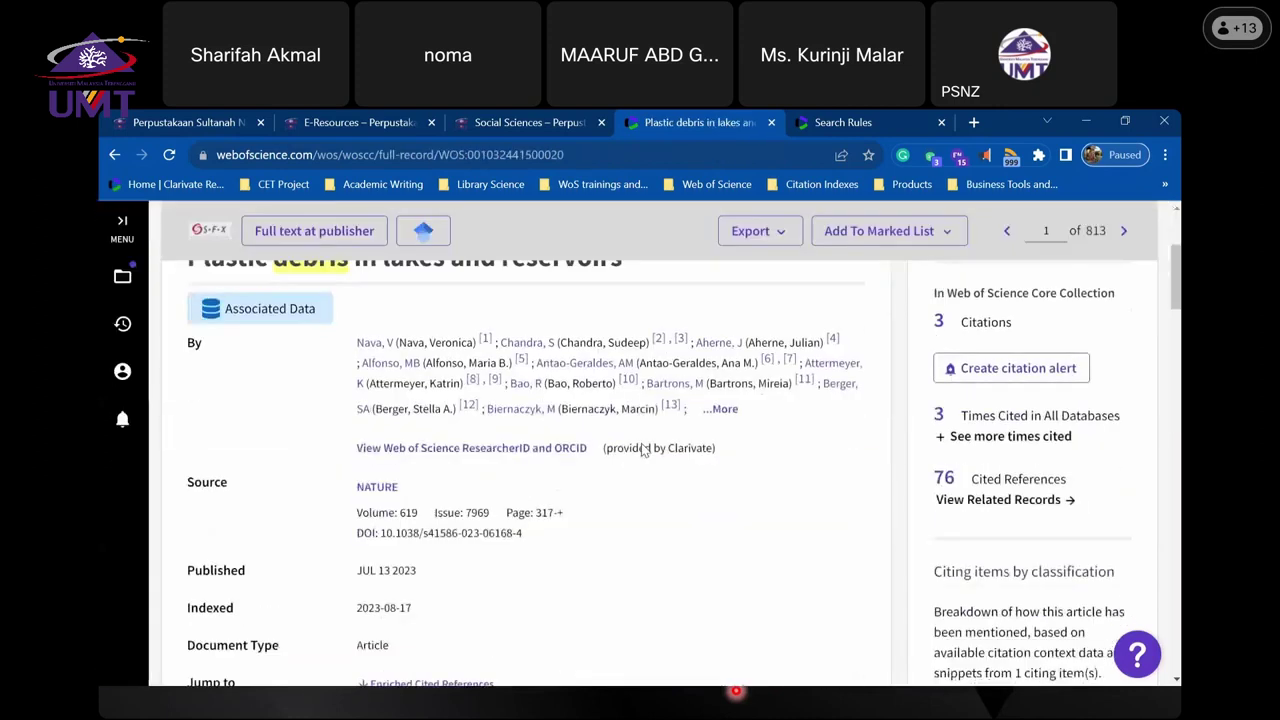
{"action": "scroll", "coordinate": [555, 490], "scroll_direction": "up", "scroll_amount": 2}
{"action": "scroll", "coordinate": [555, 483], "scroll_direction": "down", "scroll_amount": 2}
{"action": "scroll", "coordinate": [1150, 283], "scroll_direction": "down", "scroll_amount": 5}
{"action": "scroll", "coordinate": [588, 472], "scroll_direction": "up", "scroll_amount": 2}
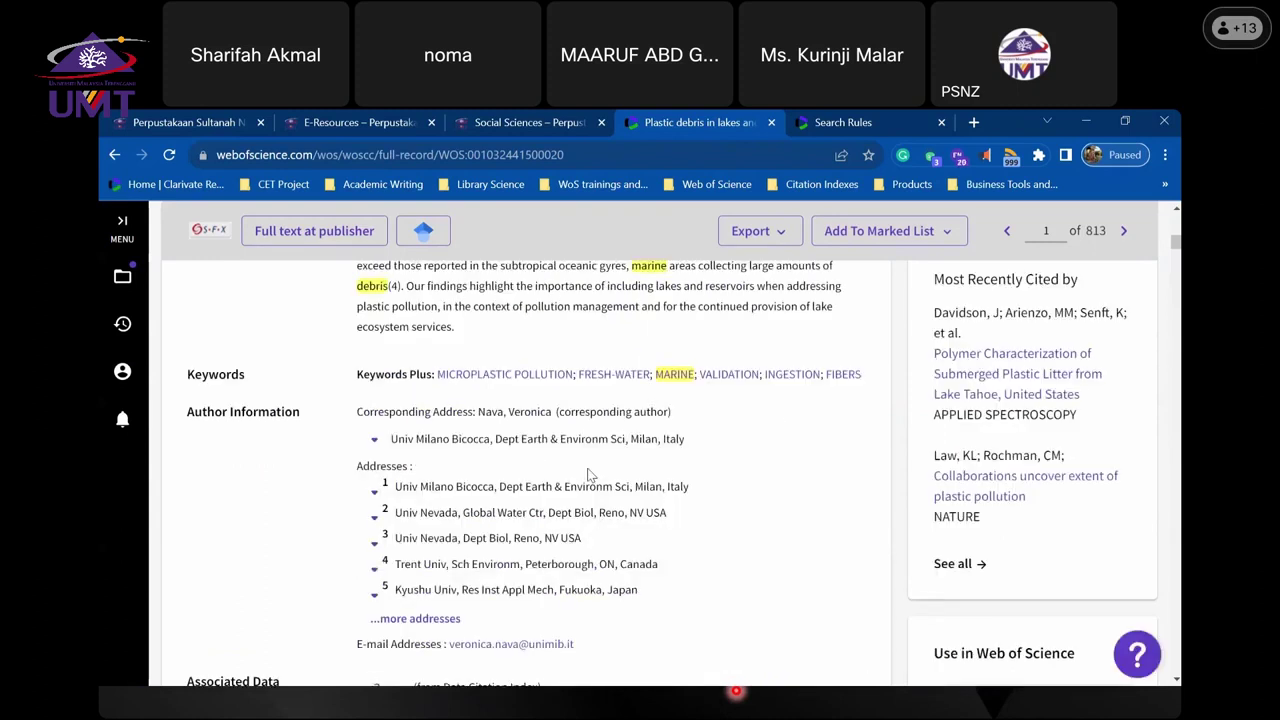
{"action": "scroll", "coordinate": [590, 475], "scroll_direction": "up", "scroll_amount": 5}
{"action": "scroll", "coordinate": [590, 475], "scroll_direction": "up", "scroll_amount": 2}
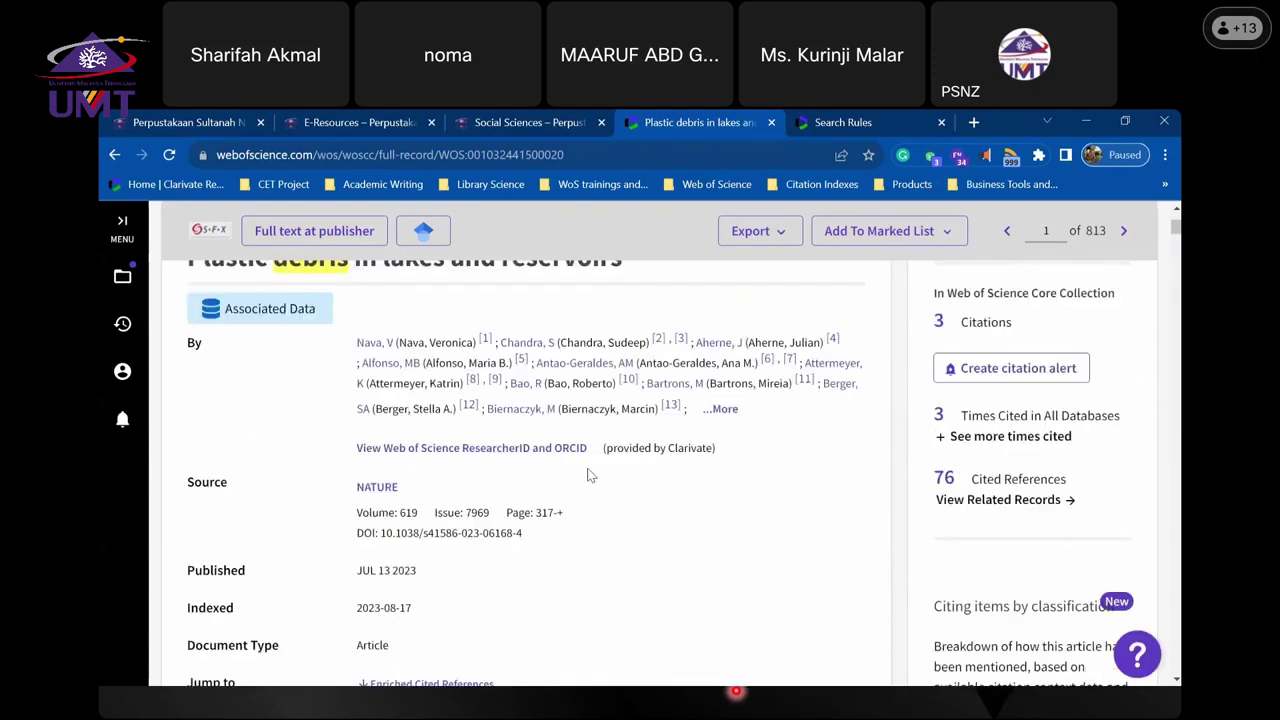
{"action": "scroll", "coordinate": [432, 457], "scroll_direction": "down", "scroll_amount": 2}
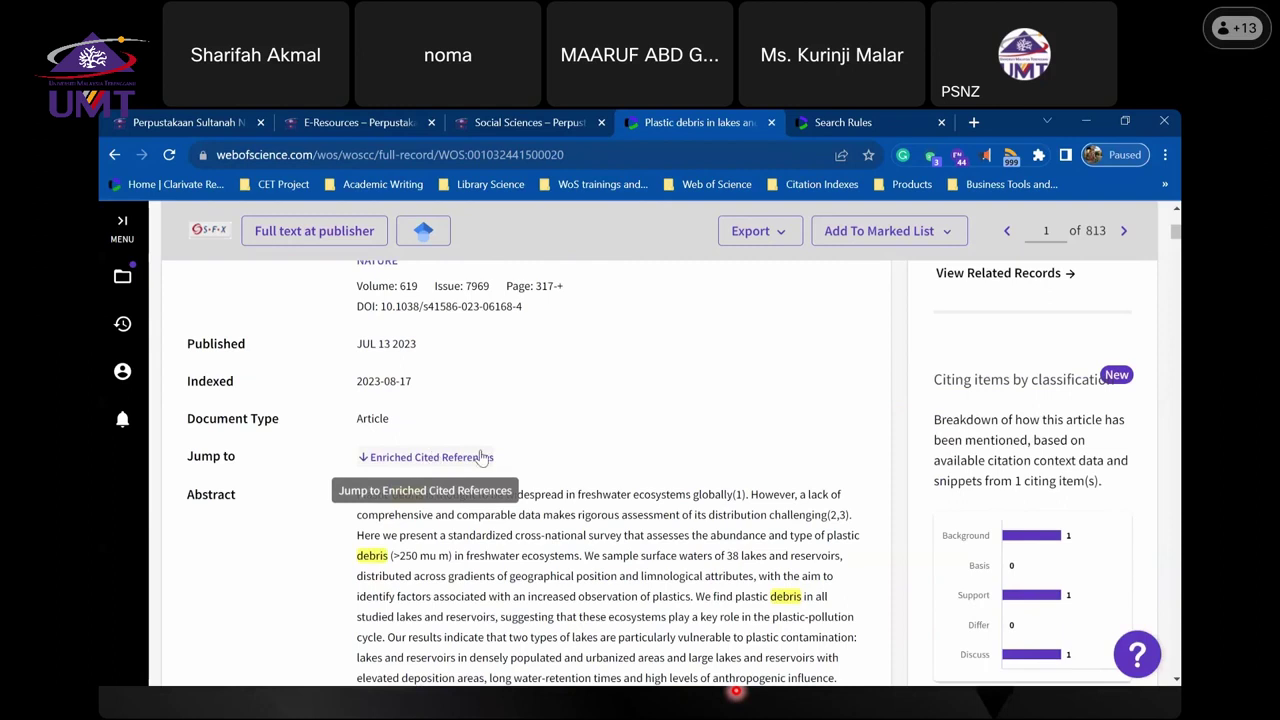
{"action": "scroll", "coordinate": [871, 395], "scroll_direction": "up", "scroll_amount": 2}
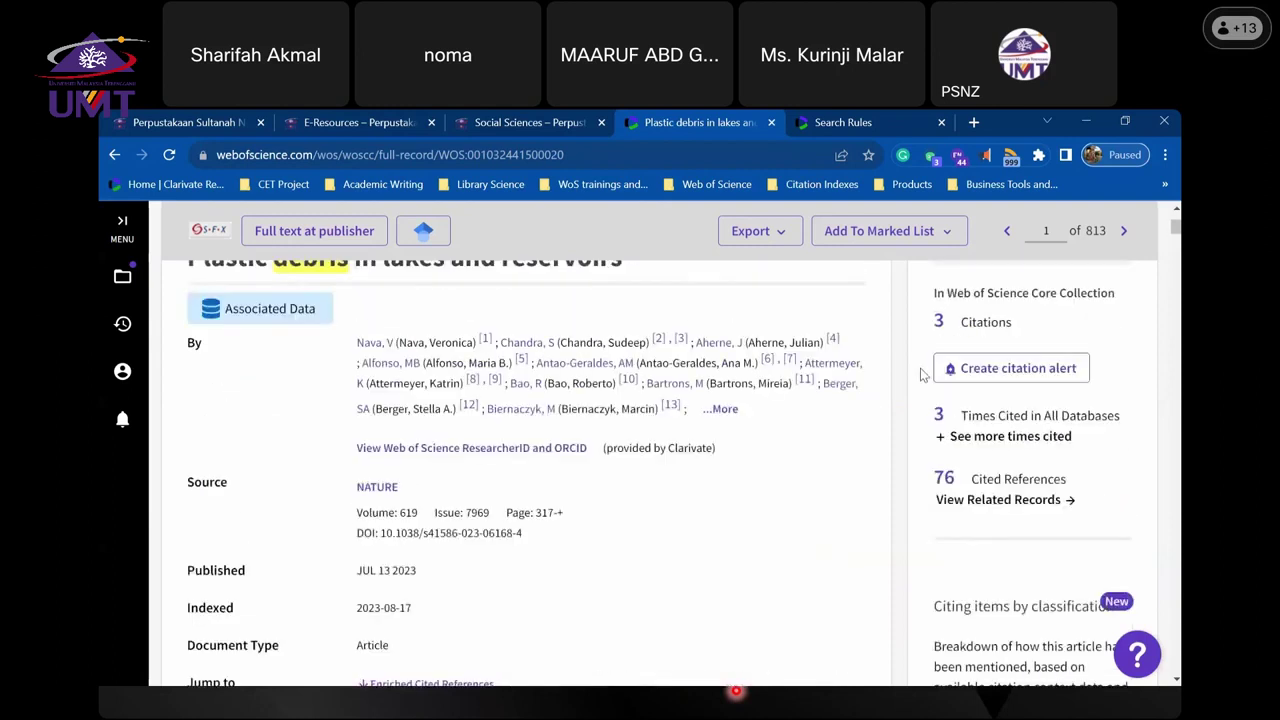
- Return to the unrefined Marine debris results and sort them by citations, highest first
{"action": "scroll", "coordinate": [922, 374], "scroll_direction": "up", "scroll_amount": 2}
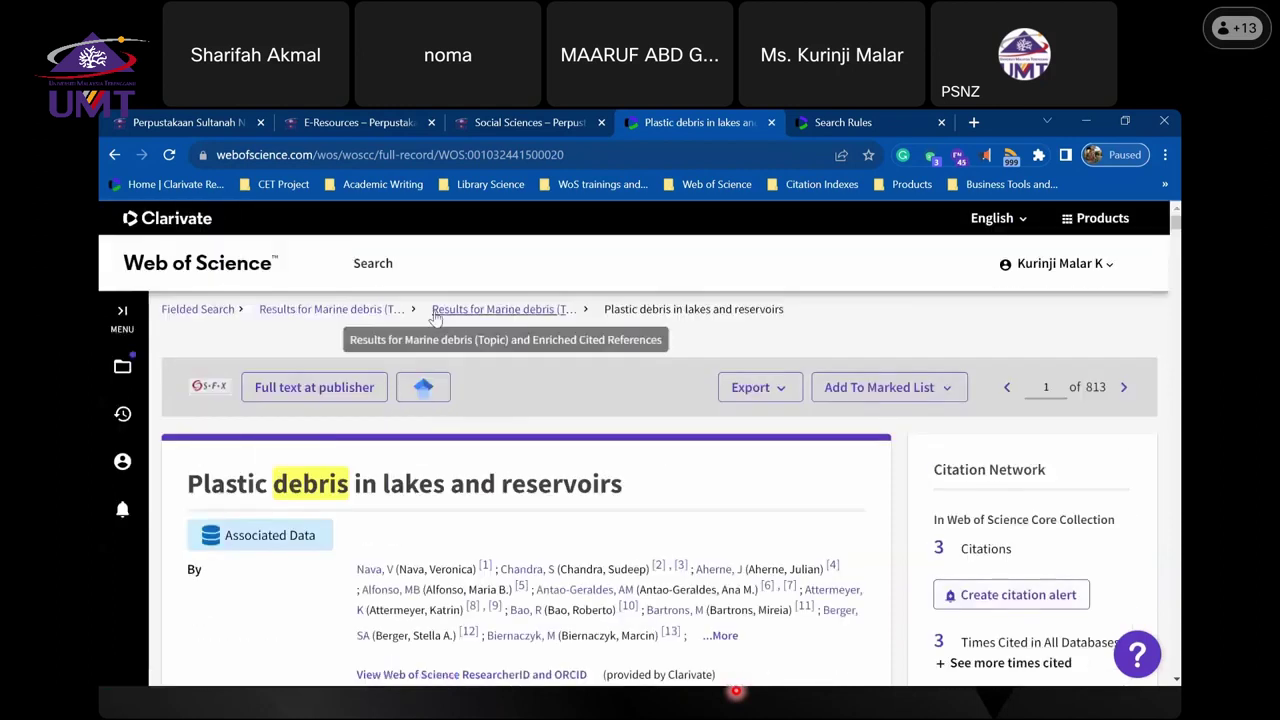
{"action": "left_click", "coordinate": [360, 314]}
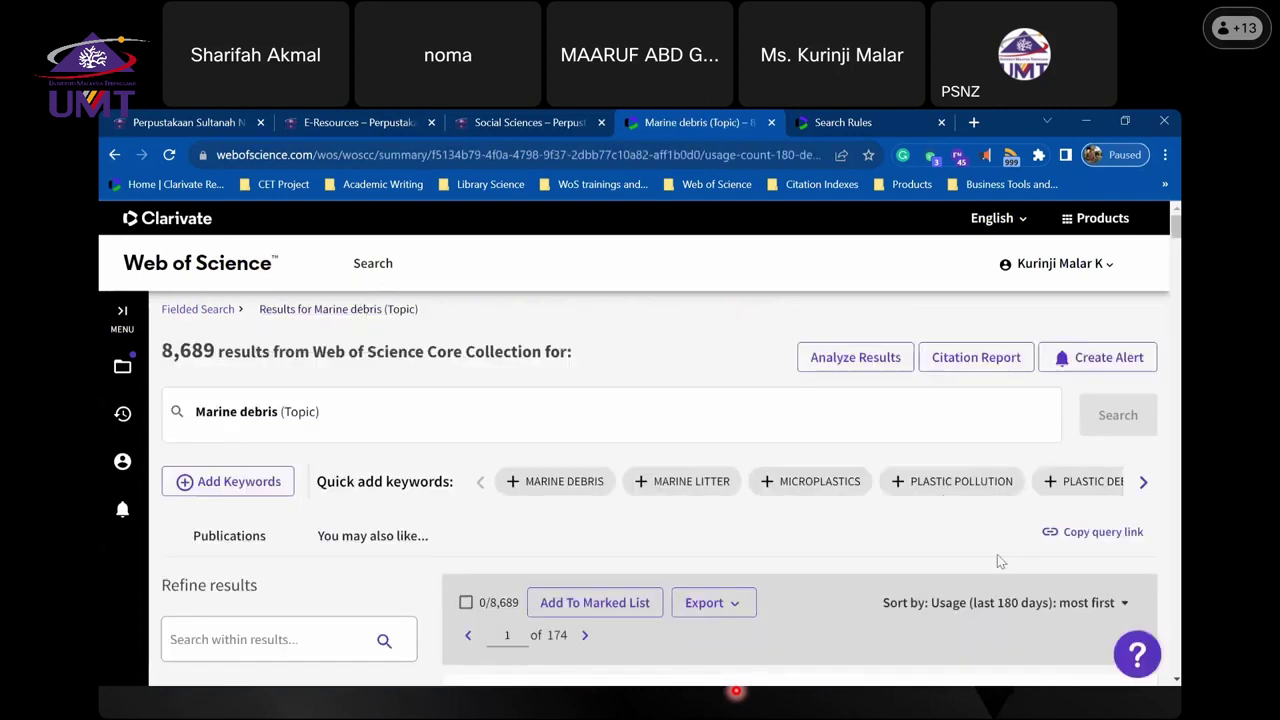
{"action": "scroll", "coordinate": [985, 605], "scroll_direction": "down", "scroll_amount": 2}
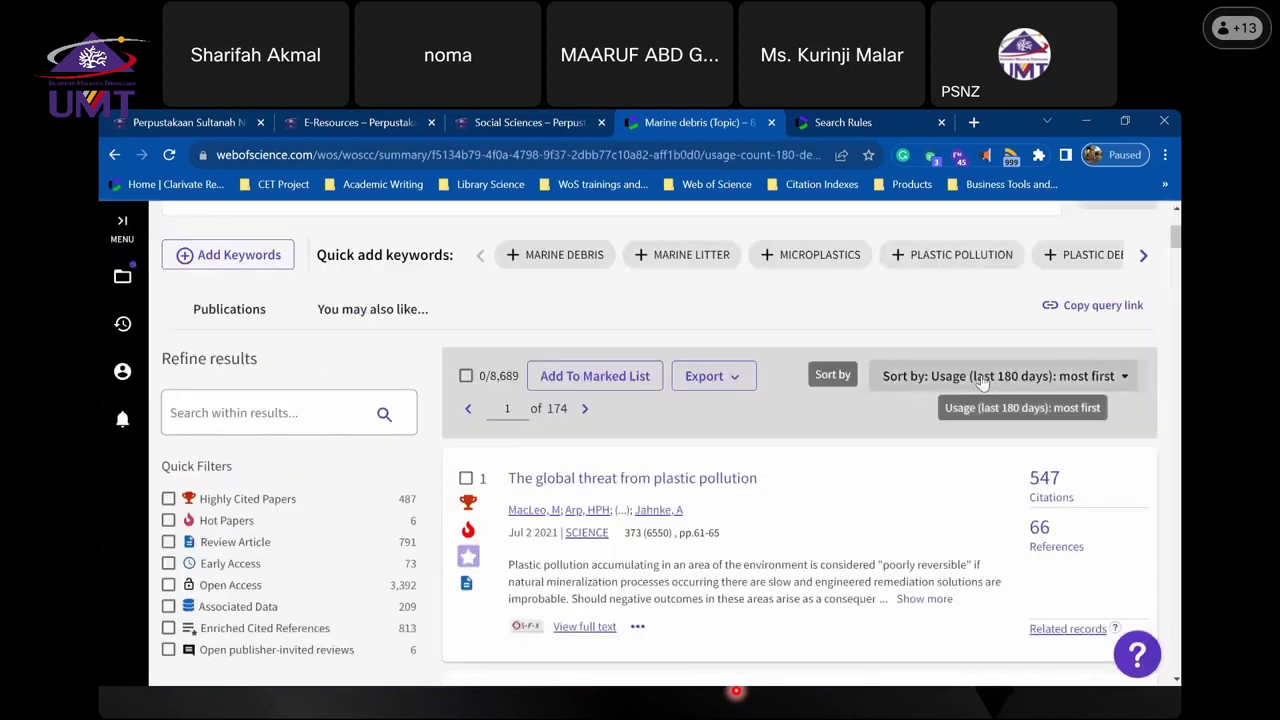
{"action": "left_click", "coordinate": [983, 382]}
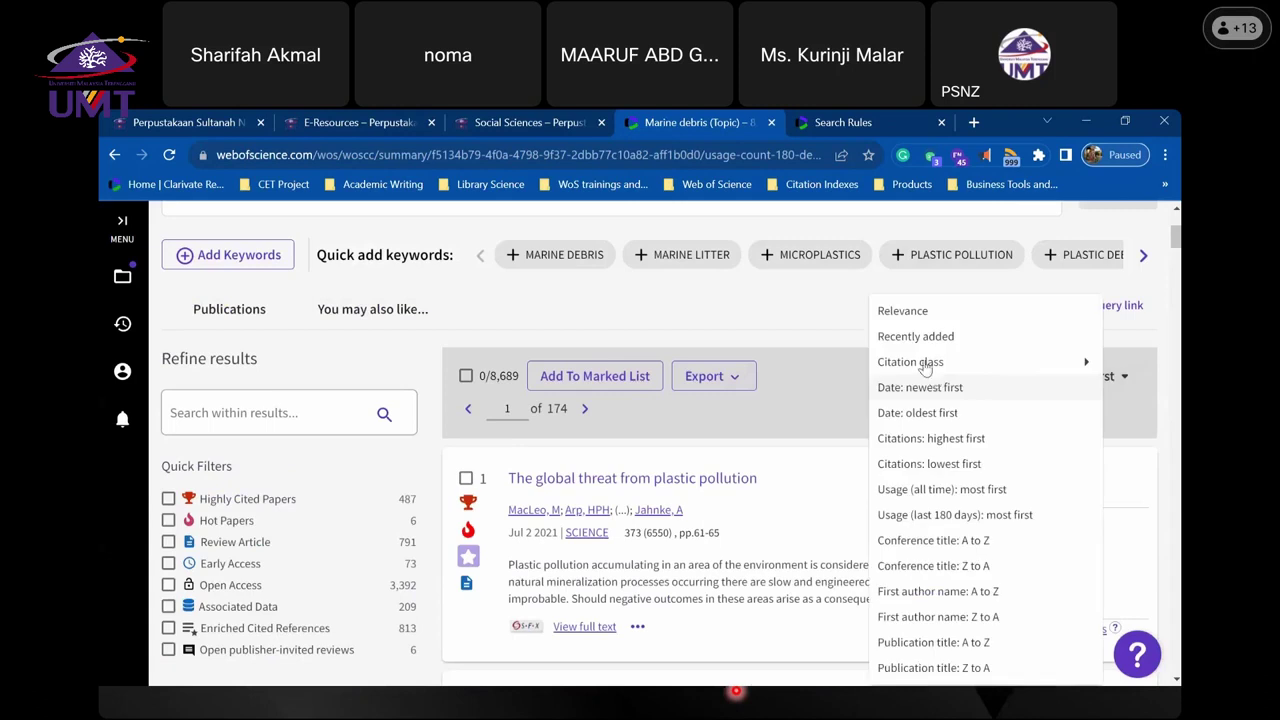
{"action": "left_click", "coordinate": [928, 442]}
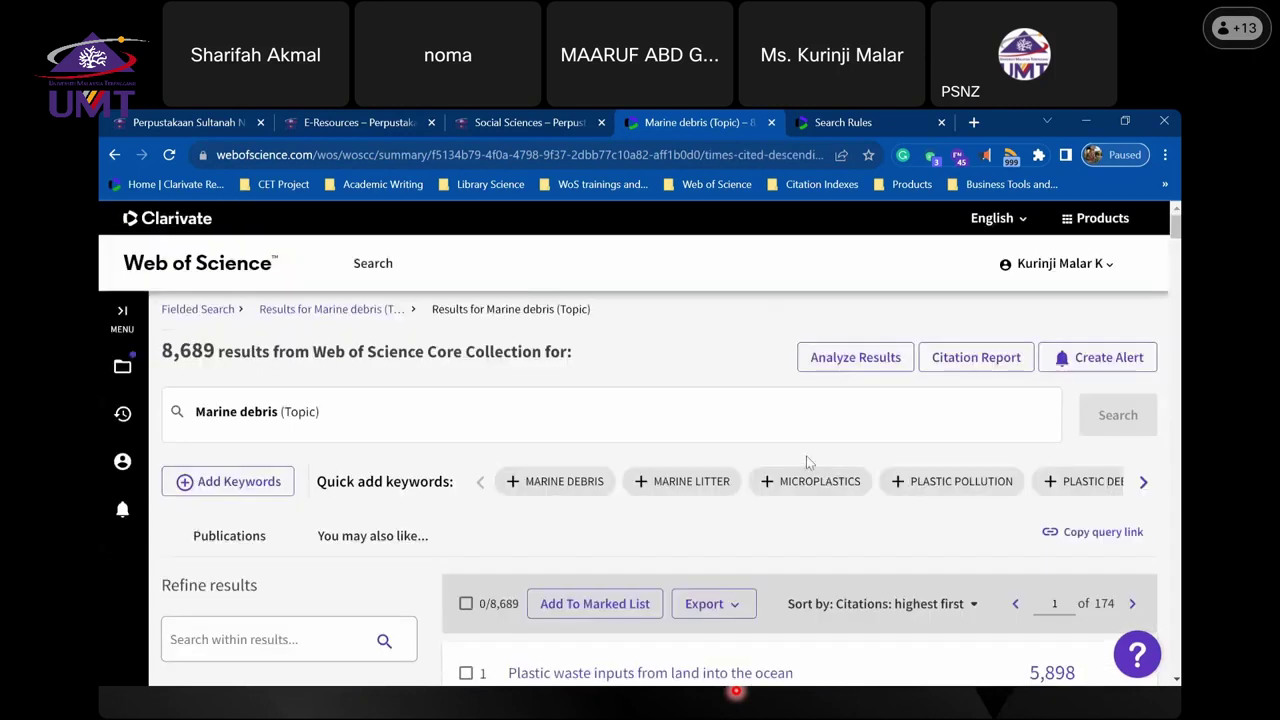
- Check the record of the article "Plastic waste inputs from land into the ocean" and return to the results list
{"action": "scroll", "coordinate": [798, 454], "scroll_direction": "down", "scroll_amount": 2}
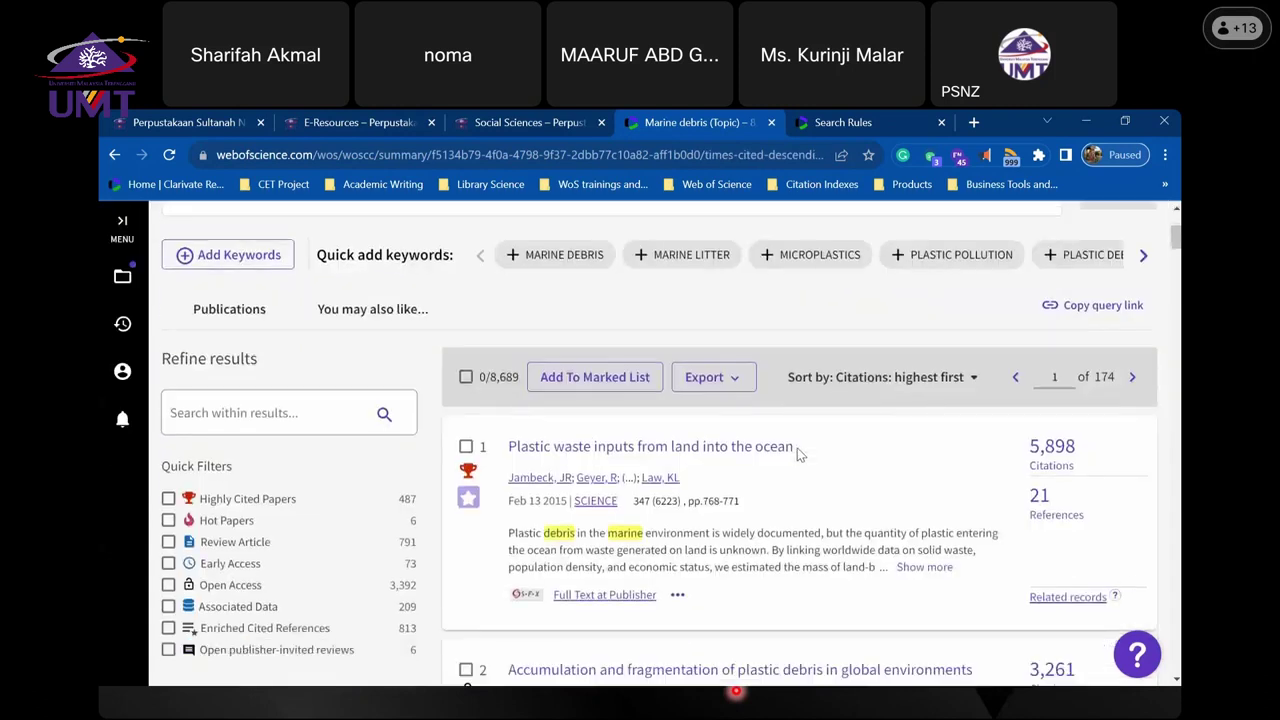
{"action": "left_click", "coordinate": [620, 447]}
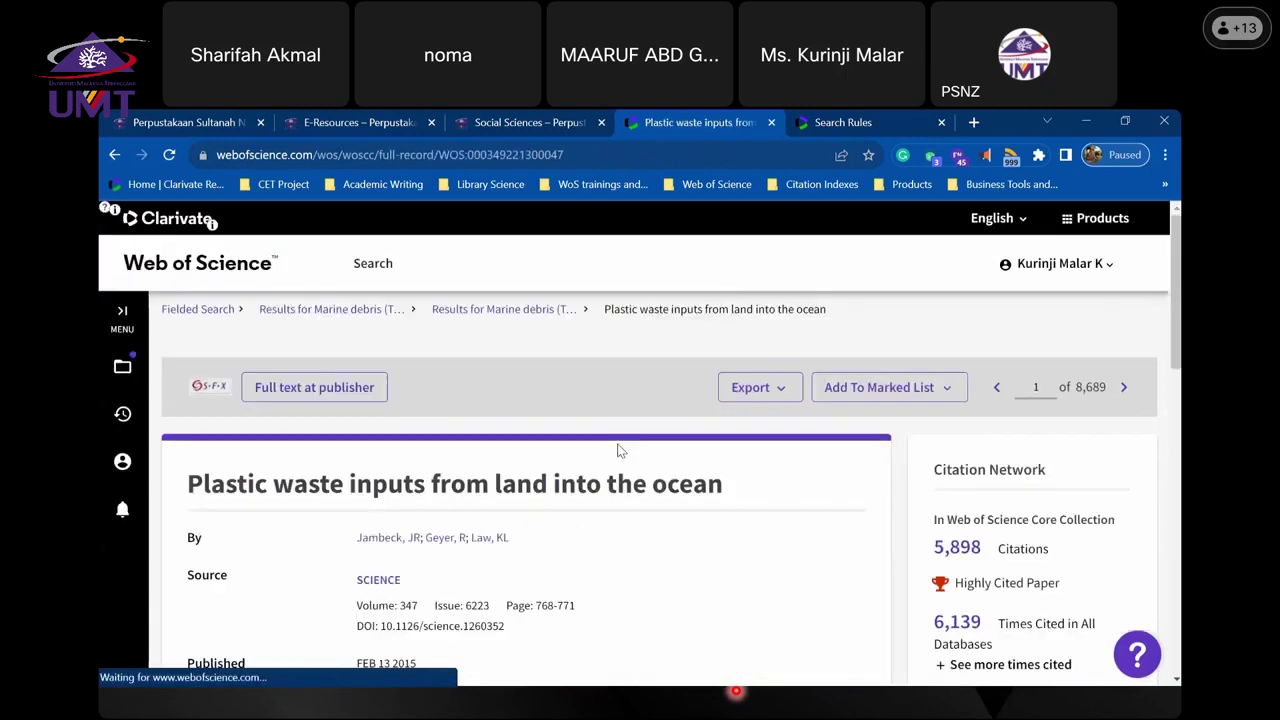
{"action": "left_click", "coordinate": [114, 156]}
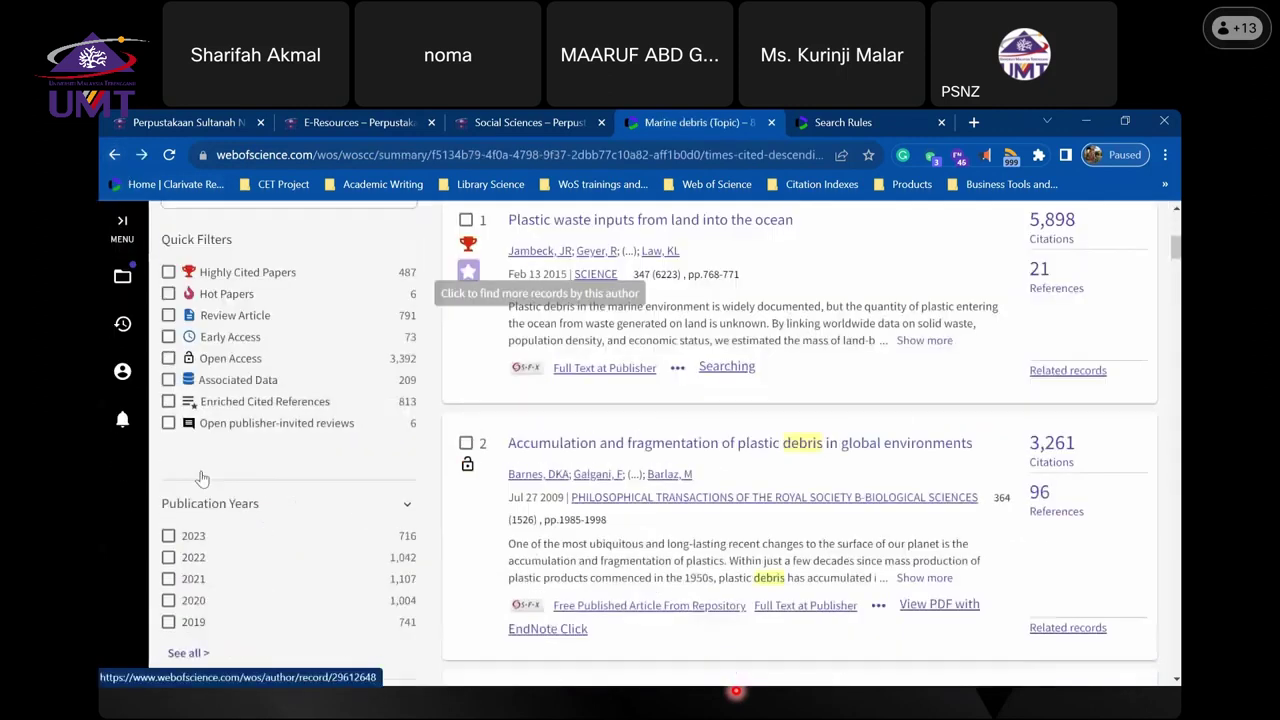
- Refine the citation-sorted Marine debris results to papers with Enriched Cited References
{"action": "left_click", "coordinate": [168, 401]}
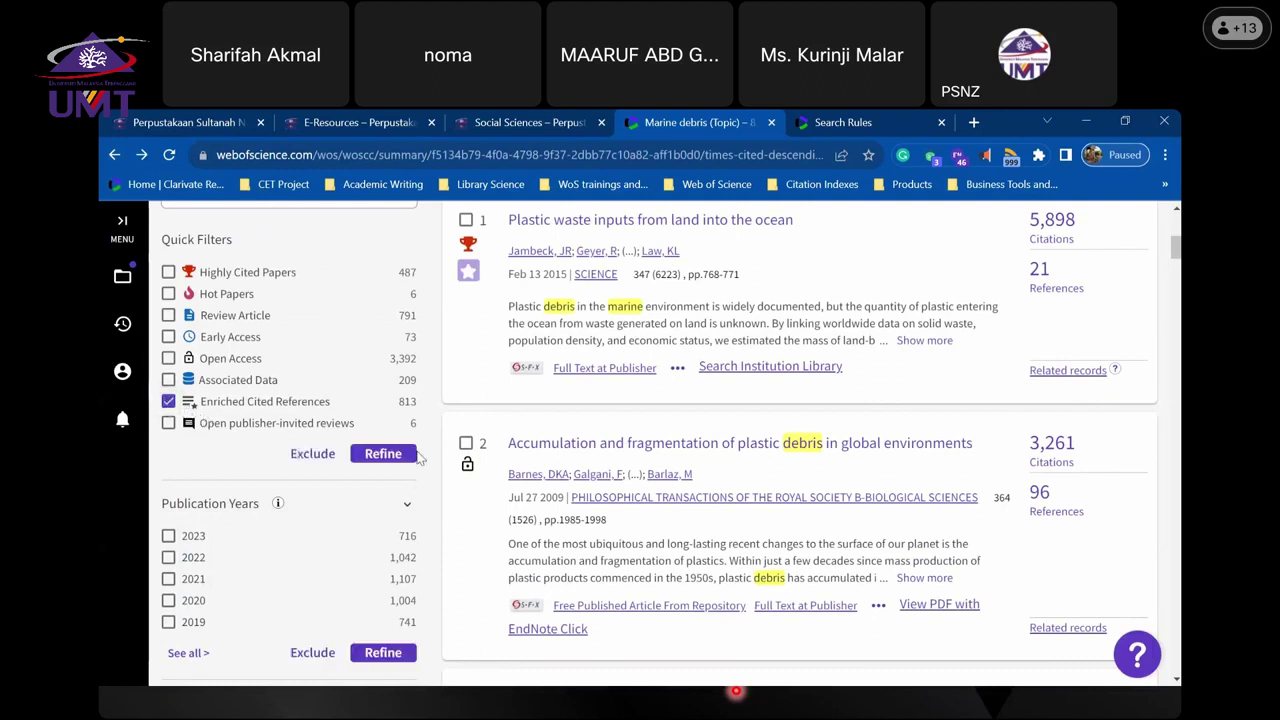
{"action": "left_click", "coordinate": [383, 454]}
{"action": "scroll", "coordinate": [1075, 481], "scroll_direction": "down", "scroll_amount": 3}
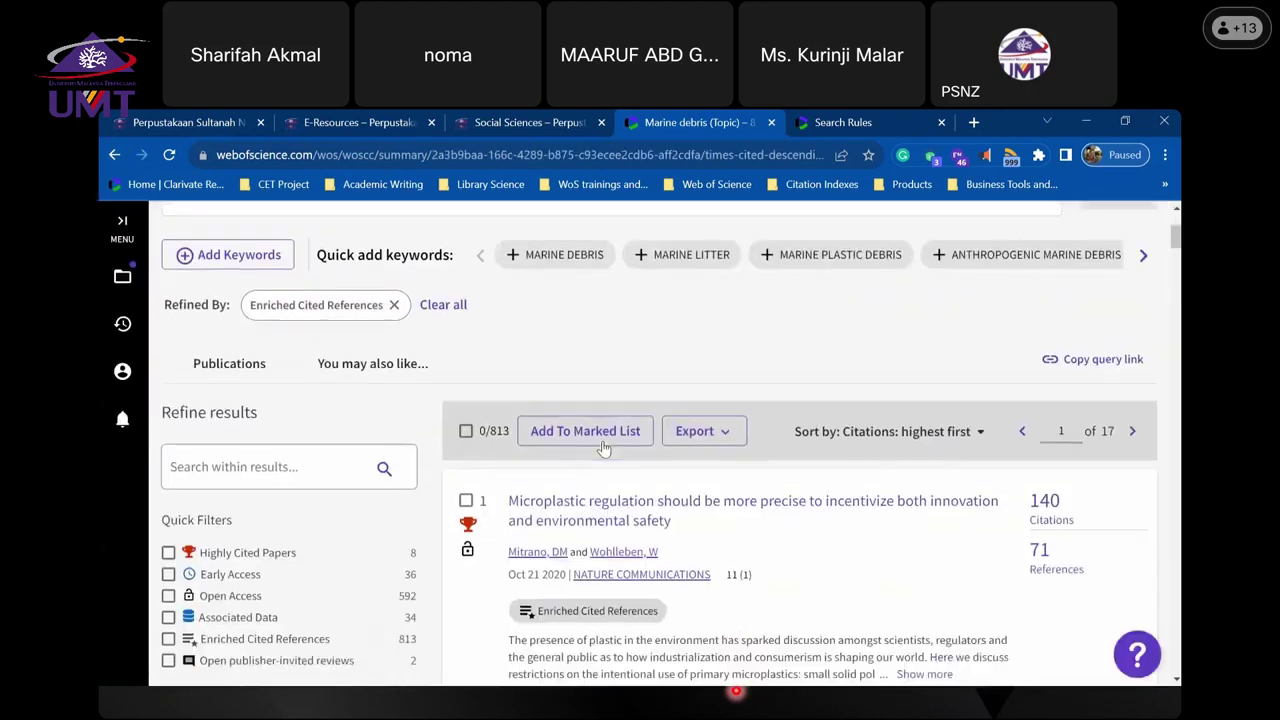
- Open the first refined article, on more precise microplastic regulation, and look over its publication details and abstract
{"action": "left_click", "coordinate": [735, 500]}
{"action": "scroll", "coordinate": [729, 465], "scroll_direction": "down", "scroll_amount": 5}
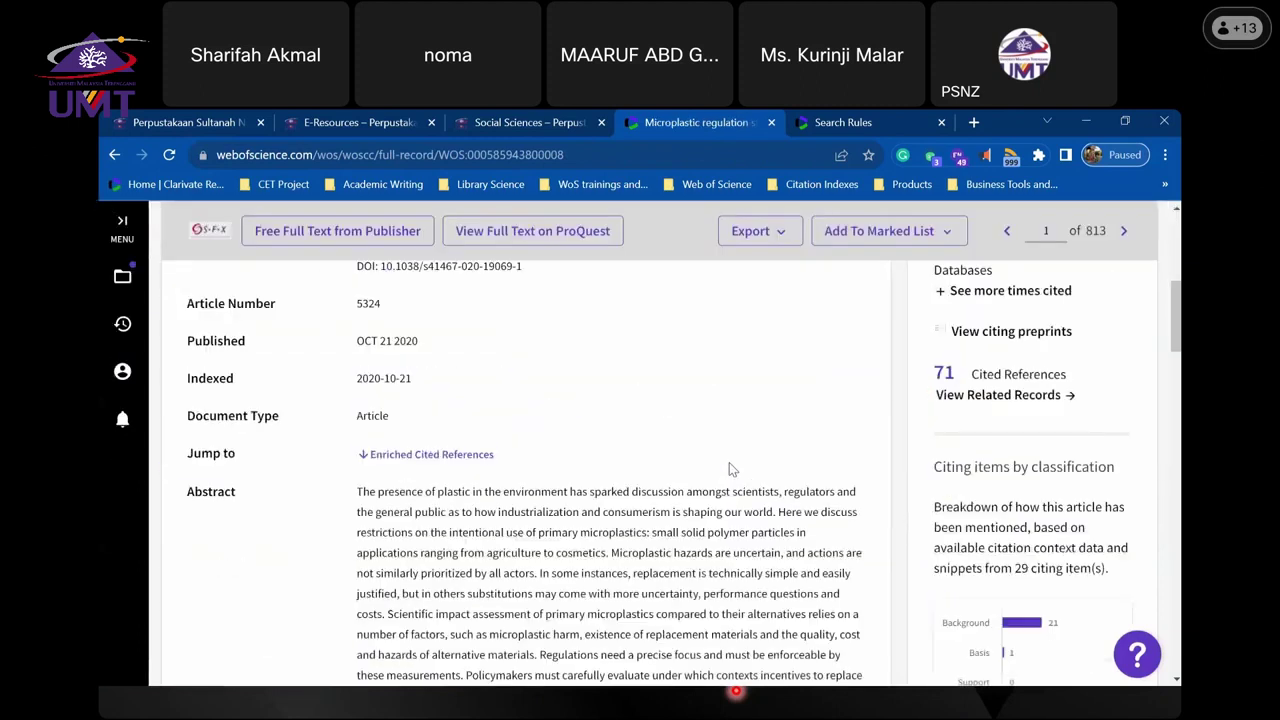
{"action": "scroll", "coordinate": [732, 469], "scroll_direction": "up", "scroll_amount": 3}
{"action": "scroll", "coordinate": [732, 469], "scroll_direction": "down", "scroll_amount": 3}
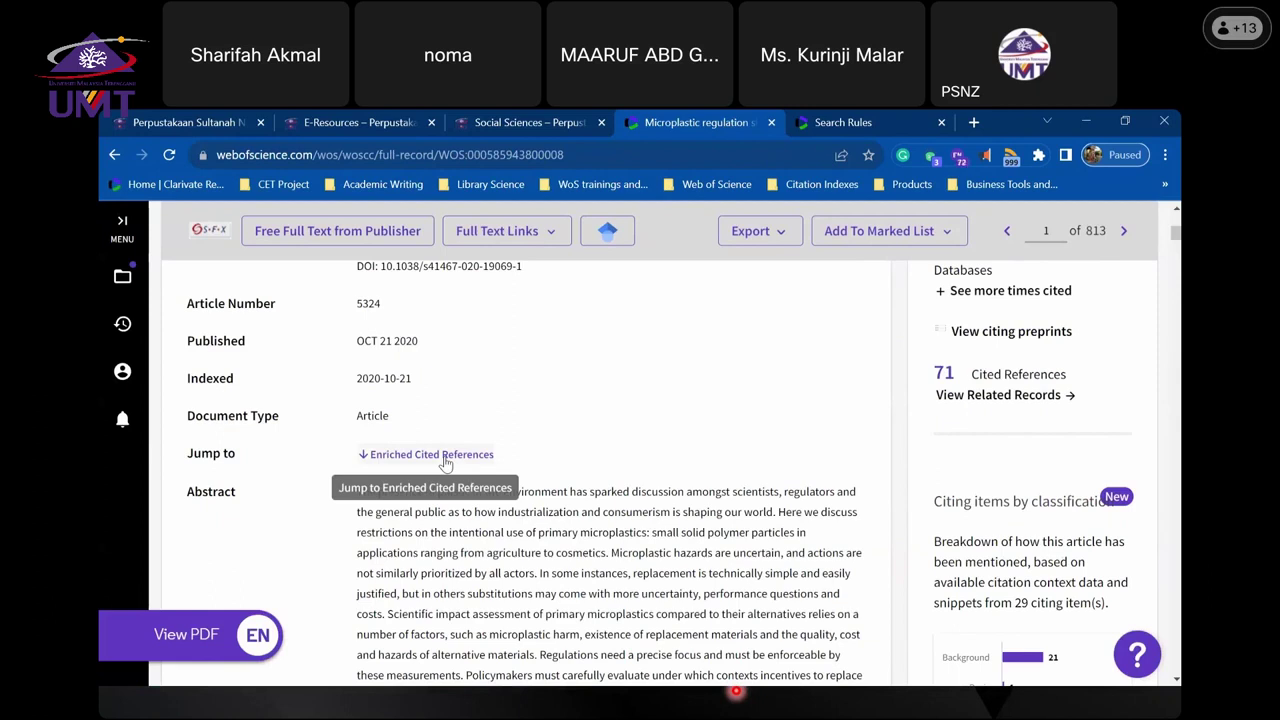
- Jump to the microplastic regulation article's Enriched Cited References and look over the chart of references by citation class
{"action": "left_click", "coordinate": [446, 456]}
{"action": "scroll", "coordinate": [448, 463], "scroll_direction": "down", "scroll_amount": 3}
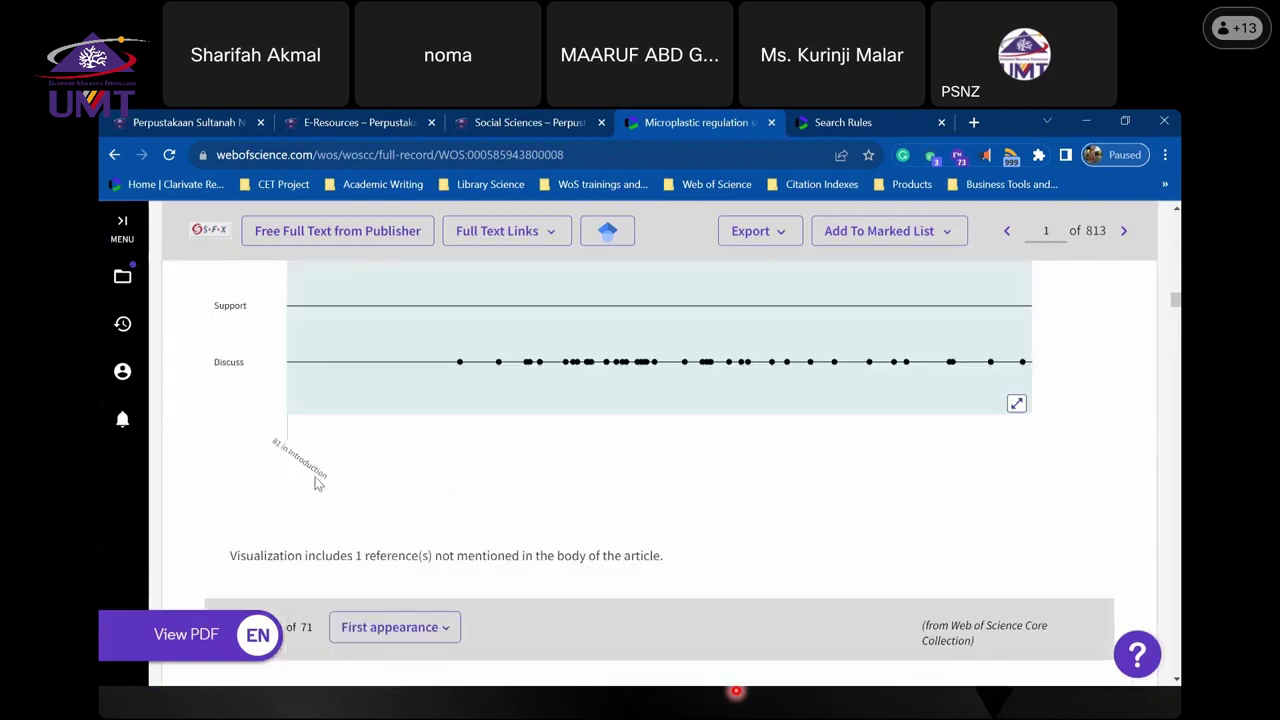
{"action": "scroll", "coordinate": [316, 484], "scroll_direction": "up", "scroll_amount": 2}
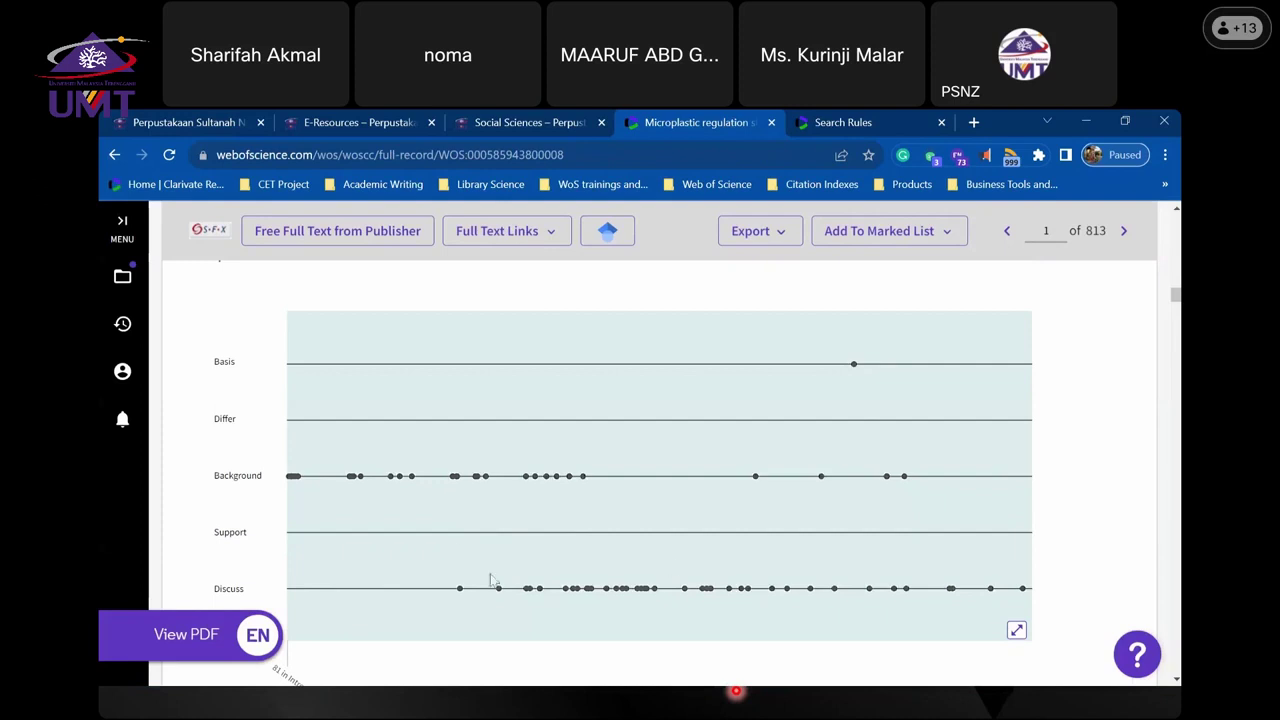
{"action": "scroll", "coordinate": [430, 346], "scroll_direction": "up", "scroll_amount": 10}
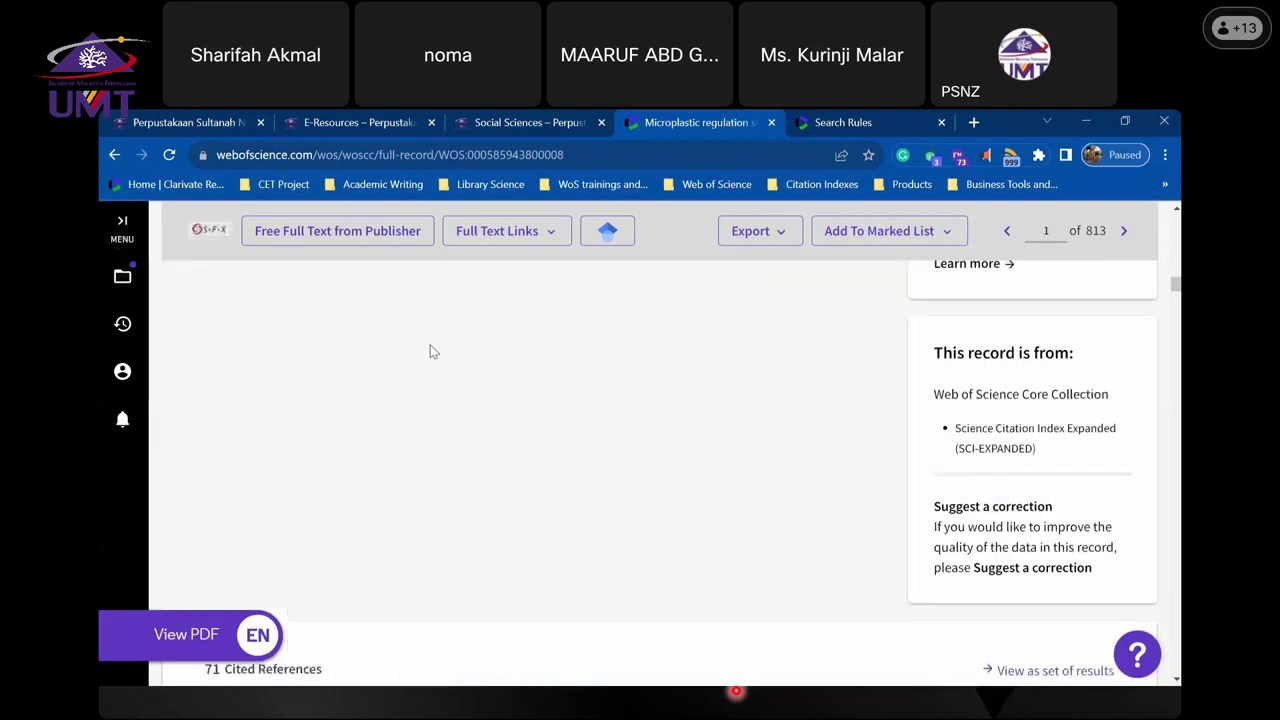
{"action": "scroll", "coordinate": [430, 346], "scroll_direction": "up", "scroll_amount": 15}
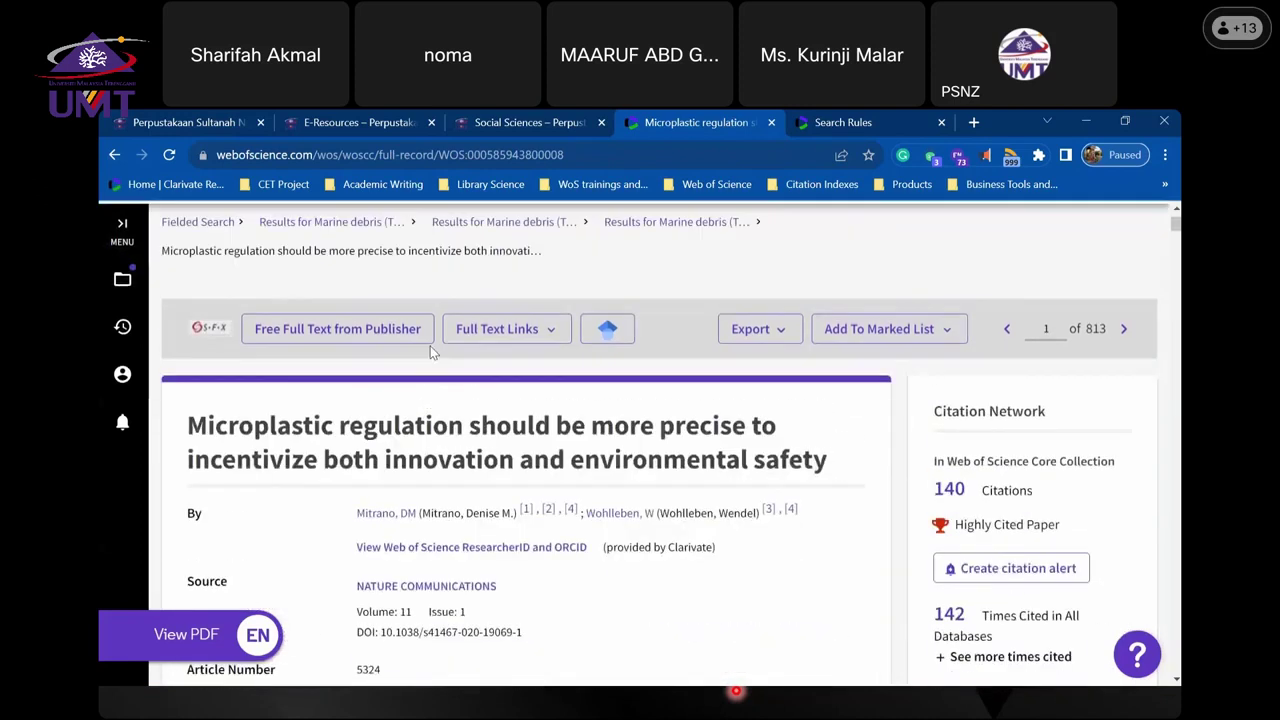
- Return to the unrefined Marine debris results and open the article "Accumulation and fragmentation of plastic debris in global environments"
{"action": "left_click", "coordinate": [494, 309]}
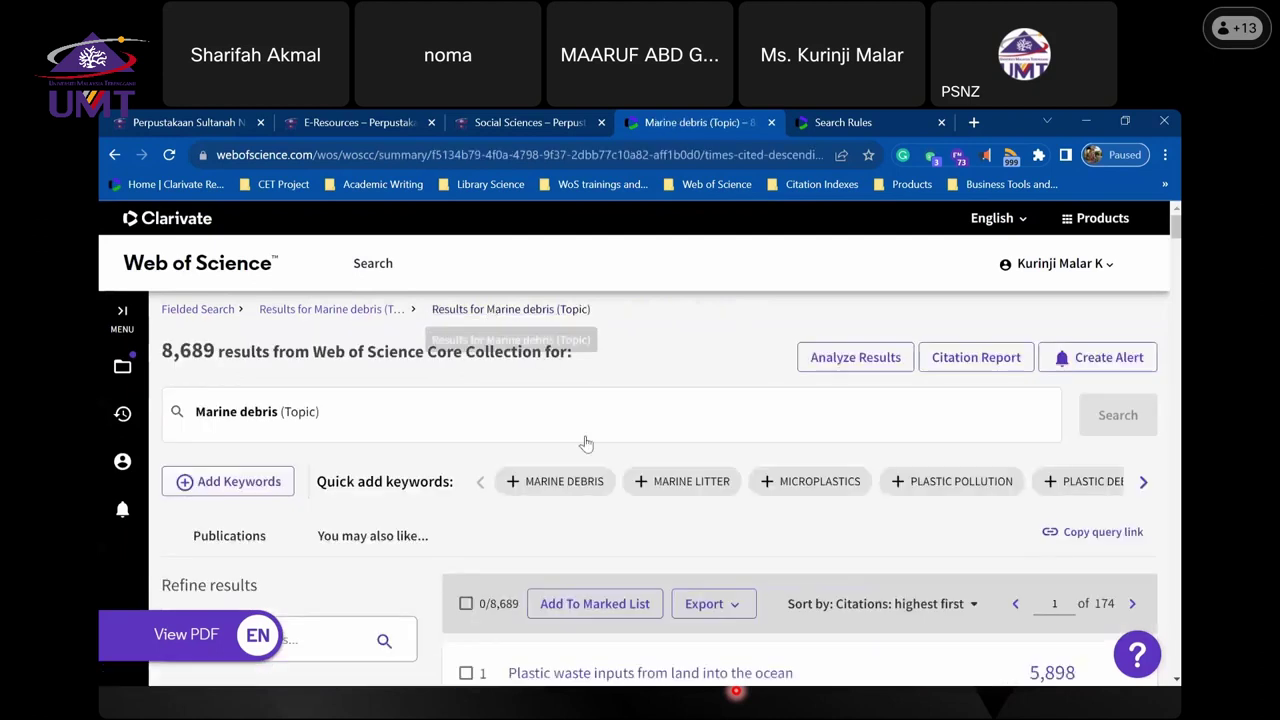
{"action": "scroll", "coordinate": [600, 452], "scroll_direction": "down", "scroll_amount": 5}
{"action": "left_click", "coordinate": [606, 444]}
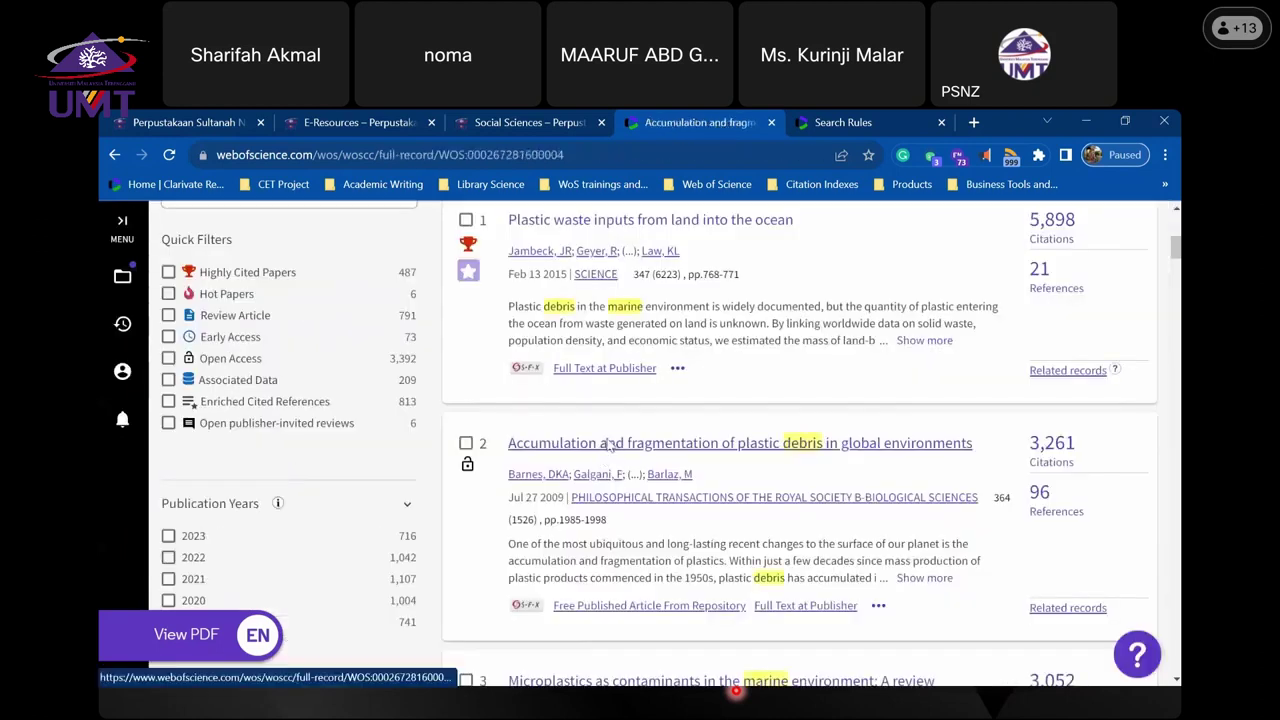
- Examine the plastic debris accumulation article's abstract, keywords, author information and citation network, checking for an Enriched Cited References link
{"action": "scroll", "coordinate": [605, 445], "scroll_direction": "down", "scroll_amount": 8}
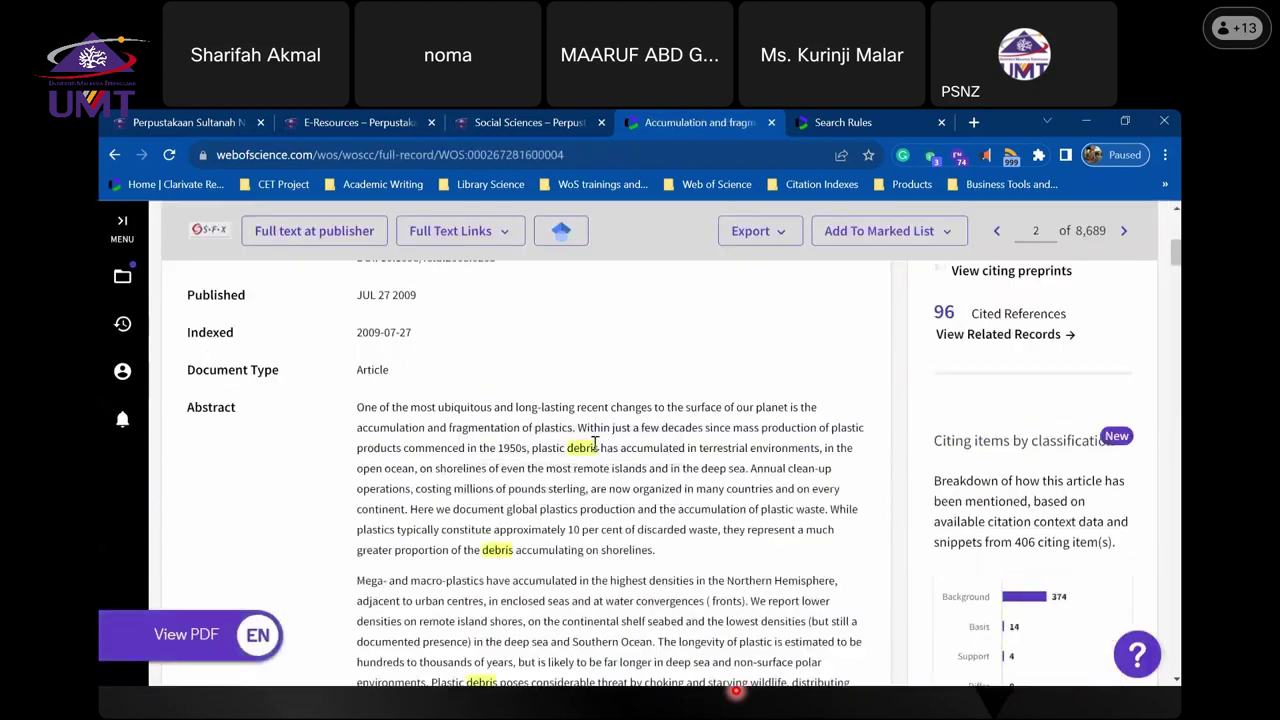
{"action": "scroll", "coordinate": [594, 443], "scroll_direction": "down", "scroll_amount": 2}
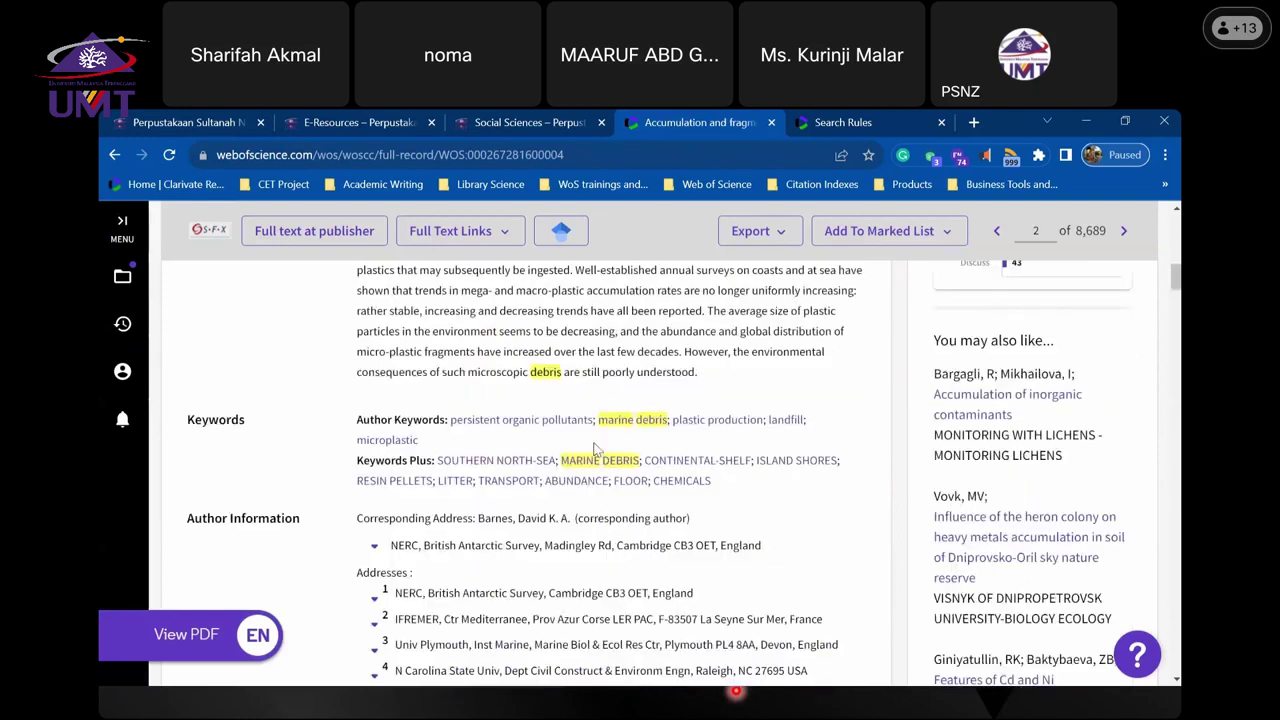
{"action": "scroll", "coordinate": [594, 447], "scroll_direction": "up", "scroll_amount": 5}
{"action": "scroll", "coordinate": [594, 445], "scroll_direction": "down", "scroll_amount": 3}
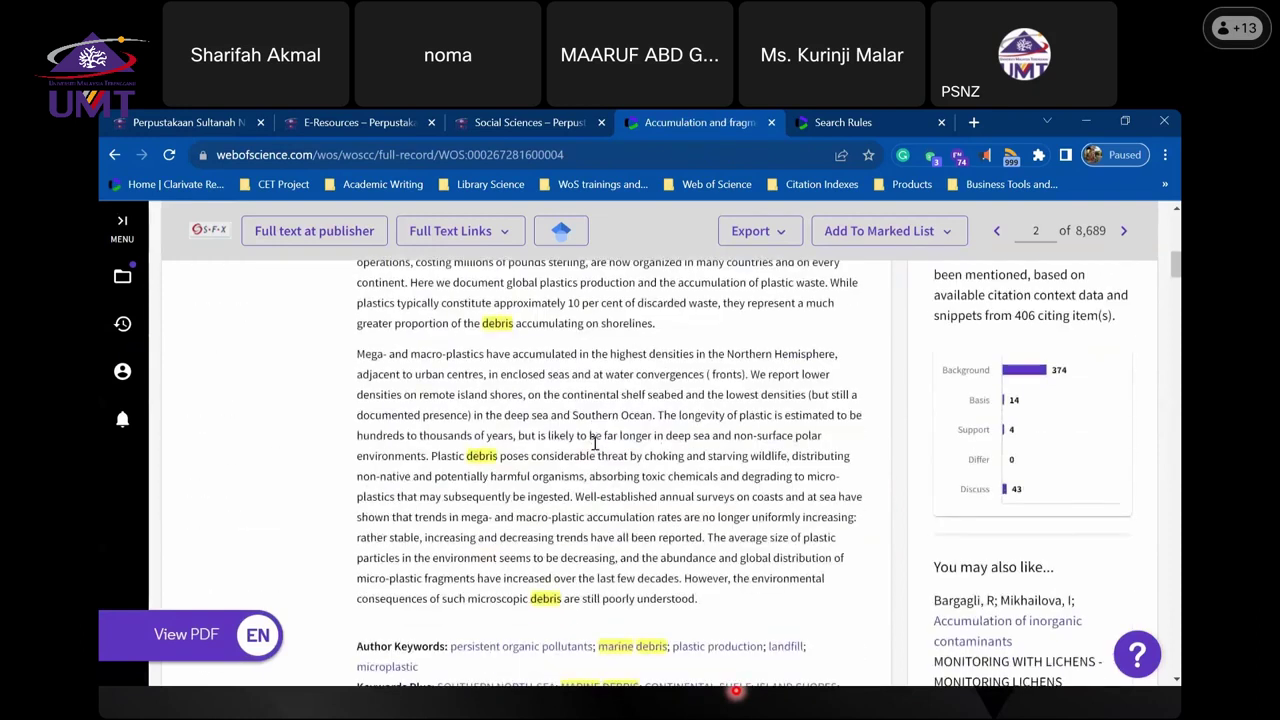
{"action": "scroll", "coordinate": [594, 445], "scroll_direction": "down", "scroll_amount": 2}
{"action": "scroll", "coordinate": [594, 445], "scroll_direction": "up", "scroll_amount": 8}
{"action": "scroll", "coordinate": [591, 449], "scroll_direction": "down", "scroll_amount": 2}
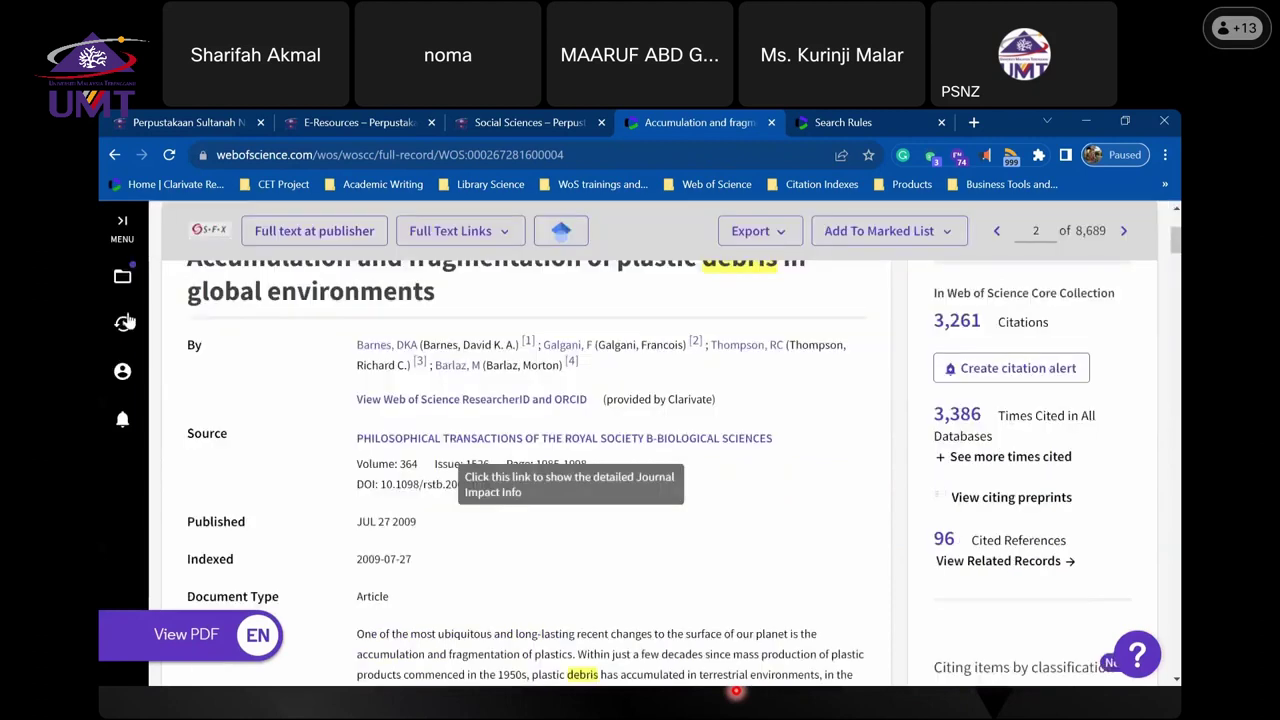
{"action": "scroll", "coordinate": [400, 390], "scroll_direction": "up", "scroll_amount": 2}
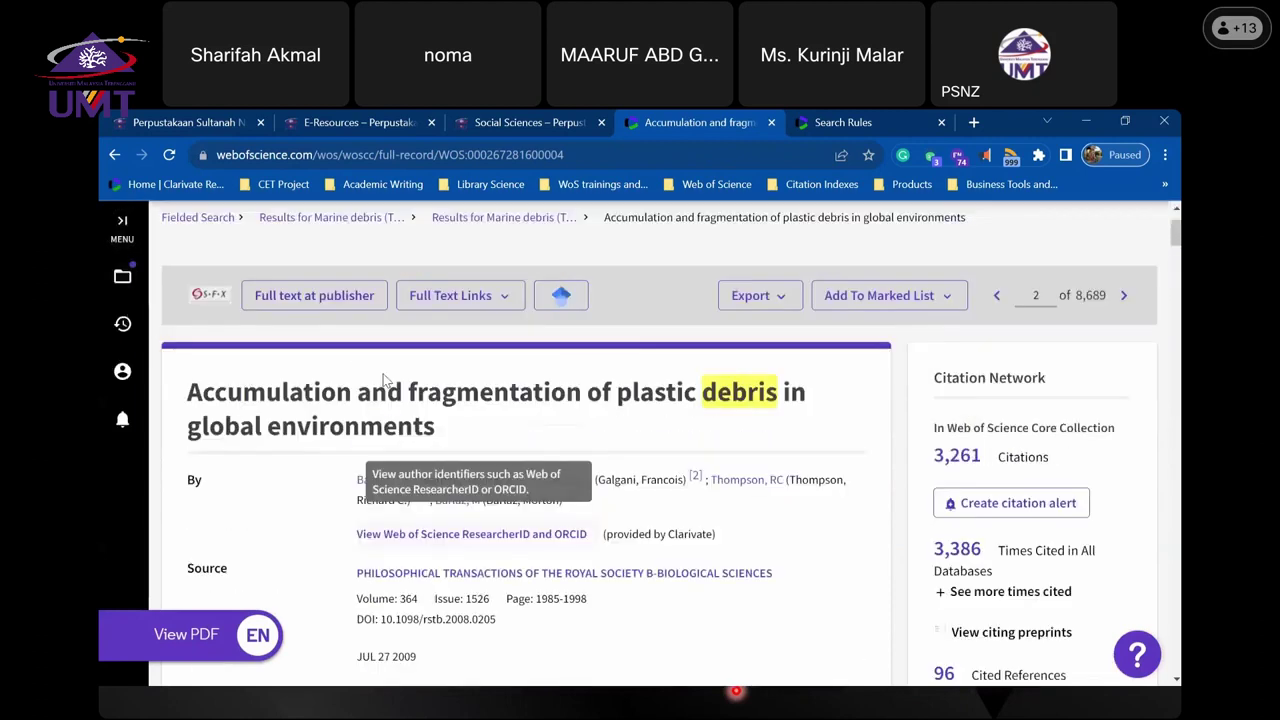
{"action": "scroll", "coordinate": [383, 380], "scroll_direction": "up", "scroll_amount": 1}
- Go back to the Marine debris results list and filter it again by Enriched Cited References
{"action": "left_click", "coordinate": [468, 309]}
{"action": "scroll", "coordinate": [309, 559], "scroll_direction": "down", "scroll_amount": 1}
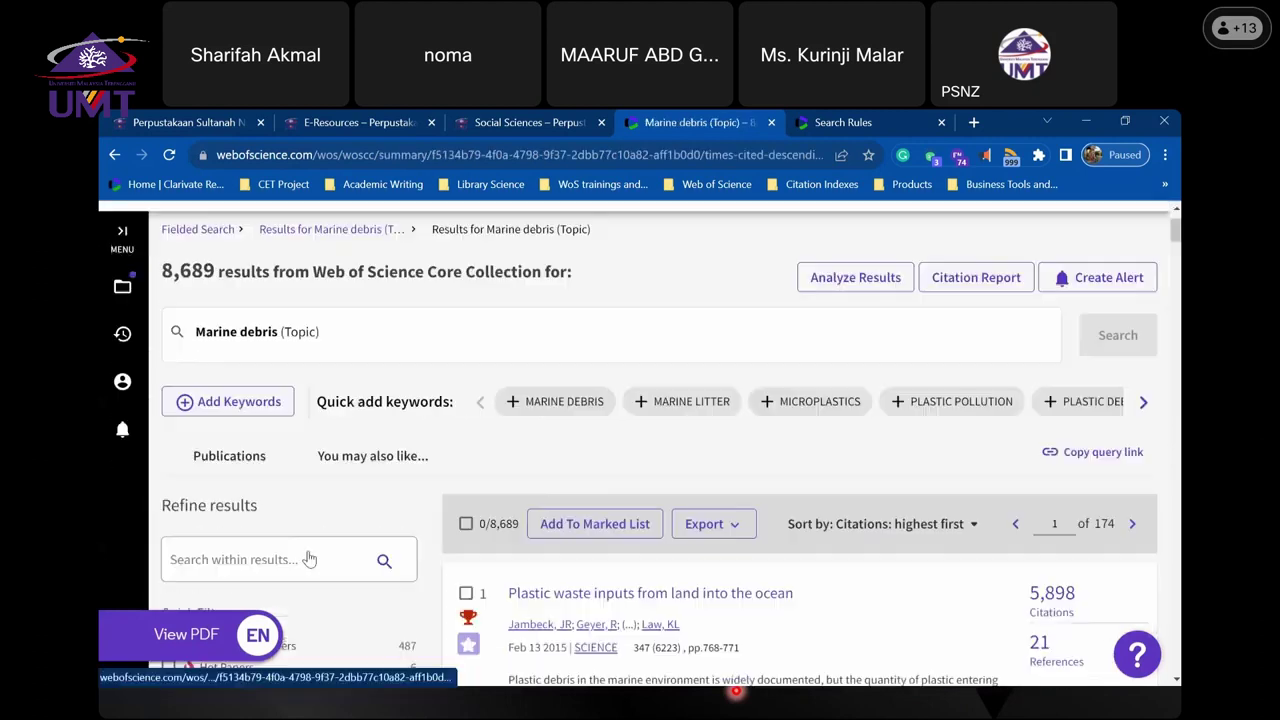
{"action": "scroll", "coordinate": [309, 559], "scroll_direction": "down", "scroll_amount": 4}
{"action": "left_click", "coordinate": [168, 401]}
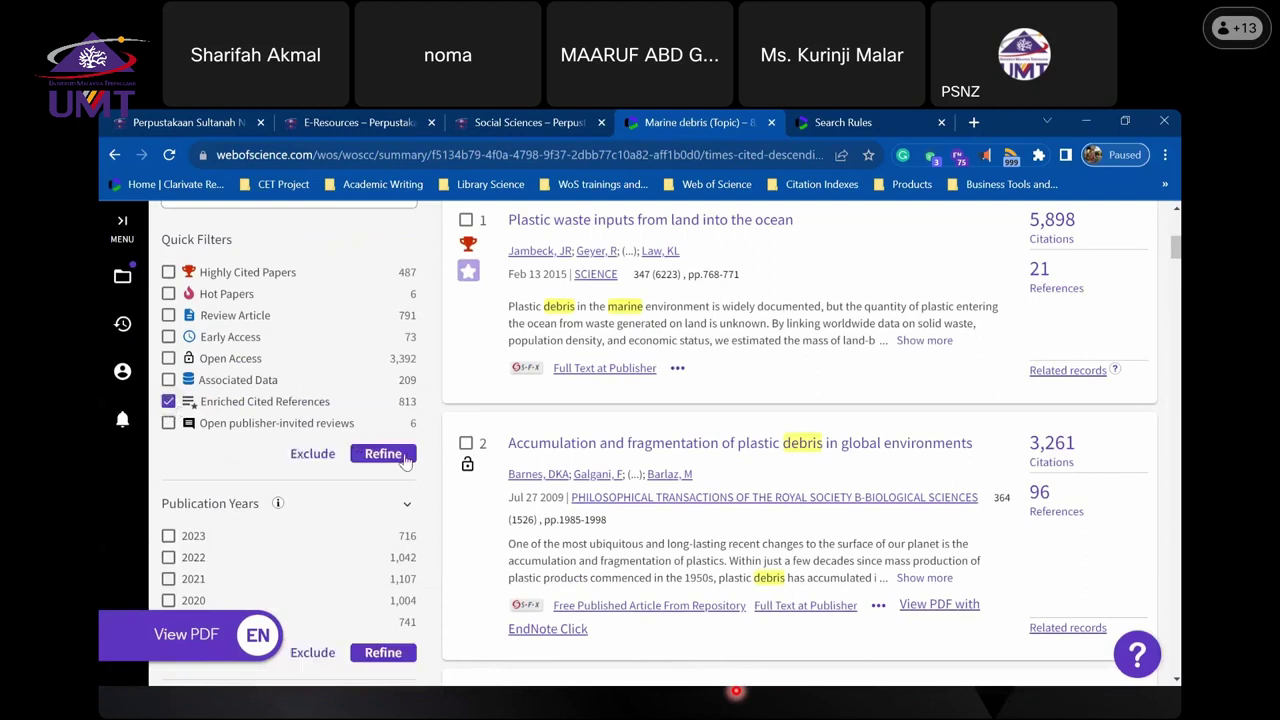
{"action": "left_click", "coordinate": [403, 456]}
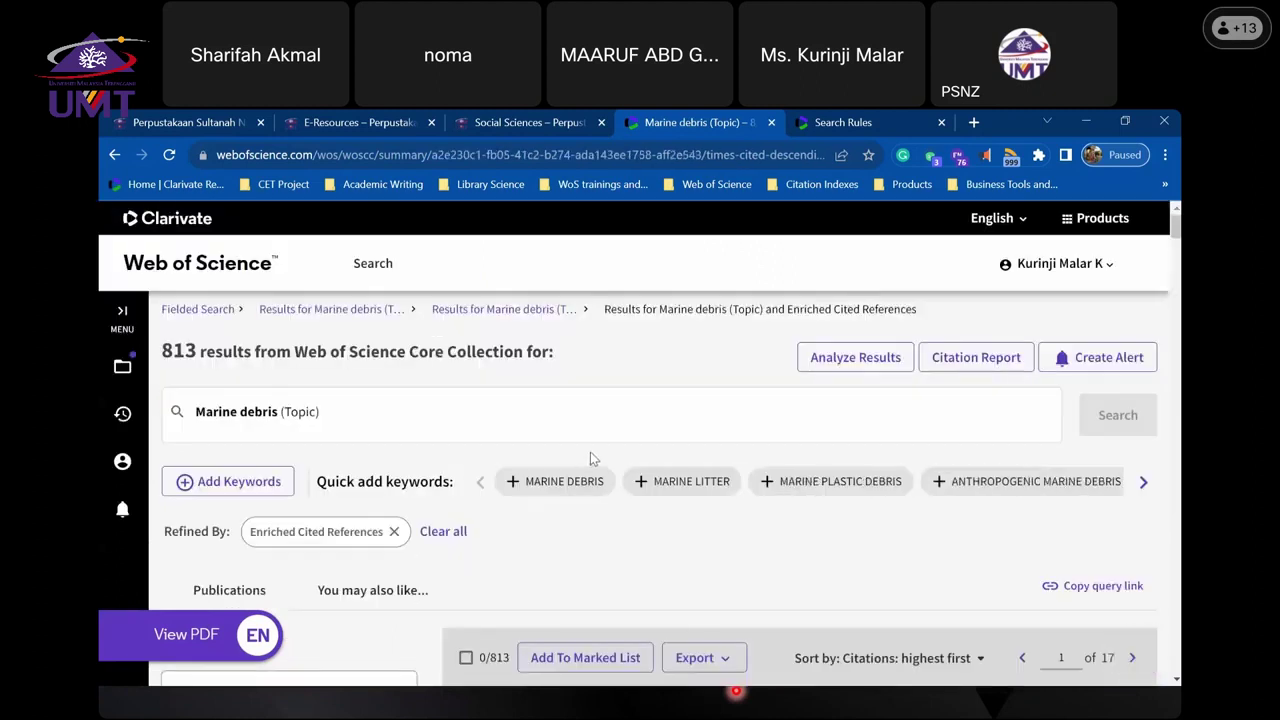
- Open the full record of the second refined article, "Weathering Plastics as a Planetary Boundary Threat: Exposure, Fate, and Hazards"
{"action": "scroll", "coordinate": [590, 452], "scroll_direction": "down", "scroll_amount": 5}
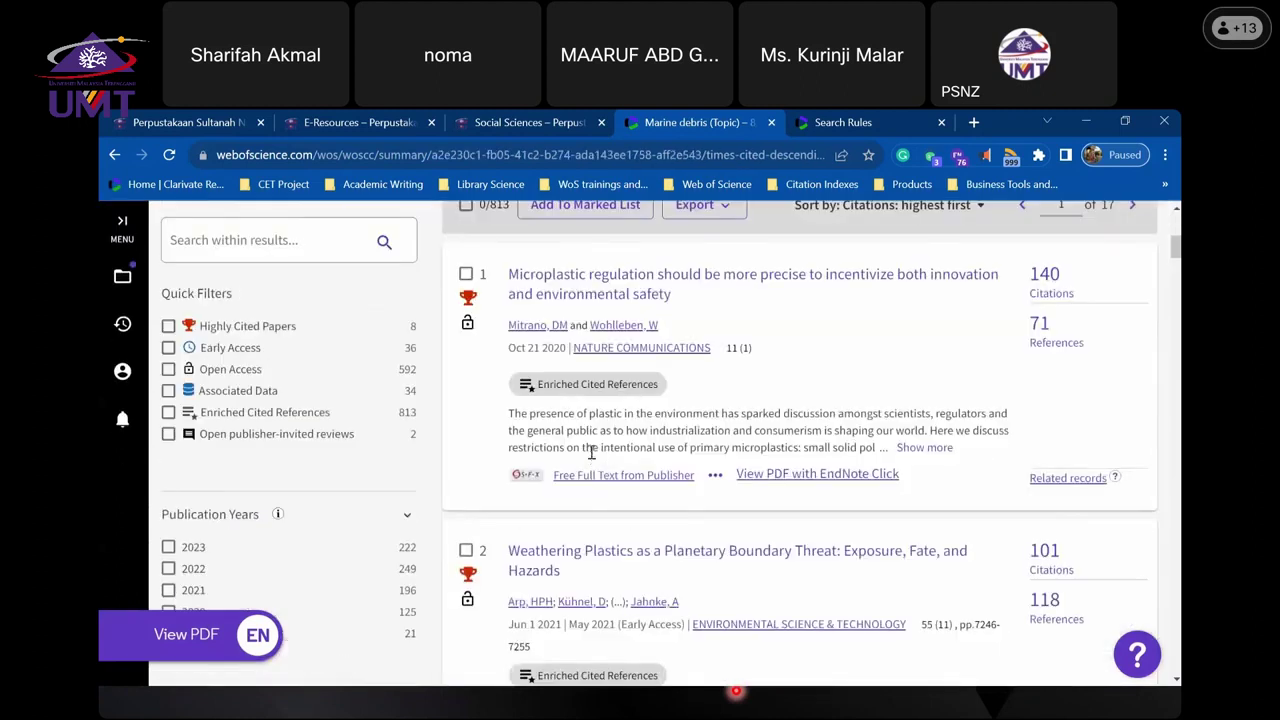
{"action": "scroll", "coordinate": [591, 452], "scroll_direction": "down", "scroll_amount": 3}
{"action": "left_click", "coordinate": [721, 328]}
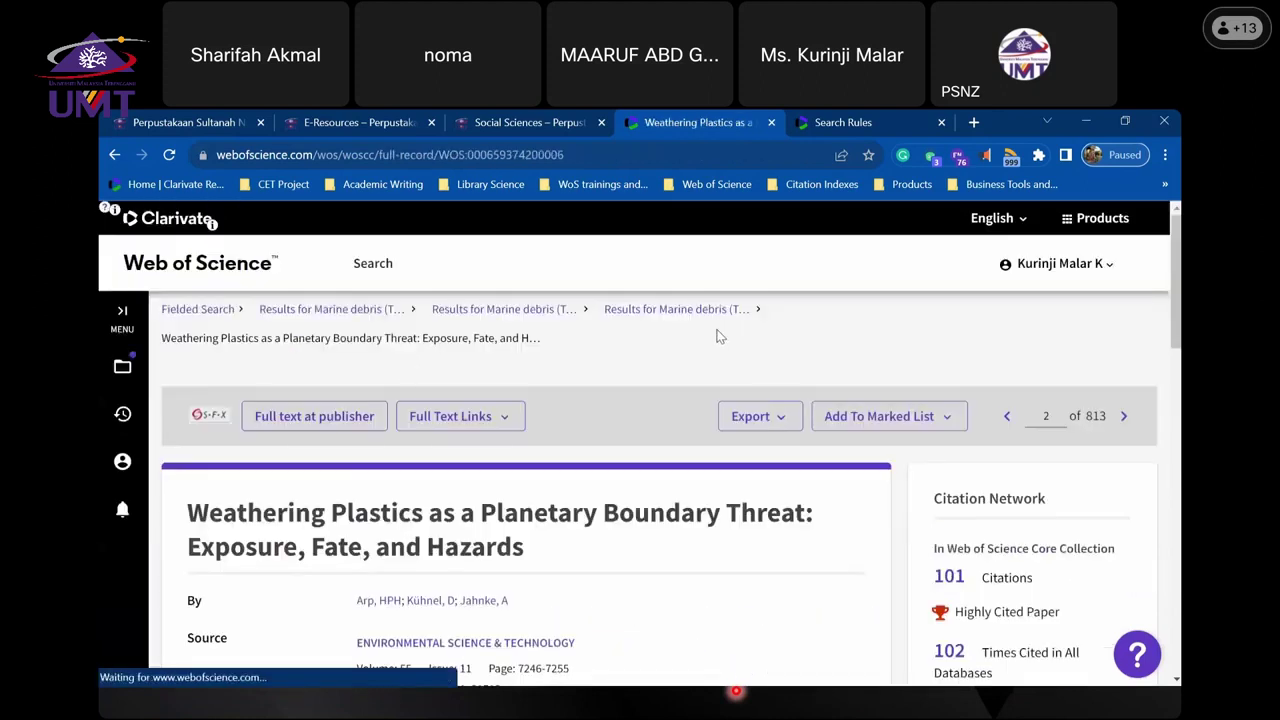
- Look over the weathering plastics article's publication details, Enriched Cited References link, abstract and citing items by classification
{"action": "scroll", "coordinate": [716, 336], "scroll_direction": "down", "scroll_amount": 5}
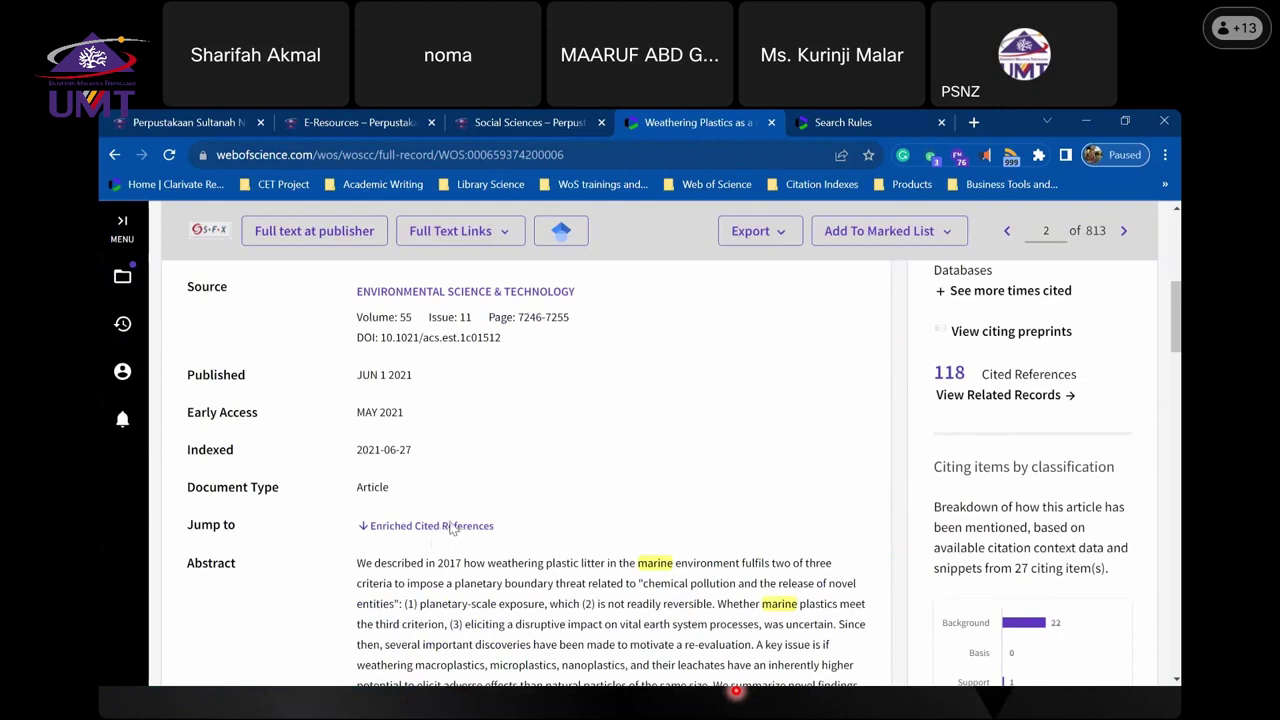
{"action": "scroll", "coordinate": [440, 535], "scroll_direction": "down", "scroll_amount": 3}
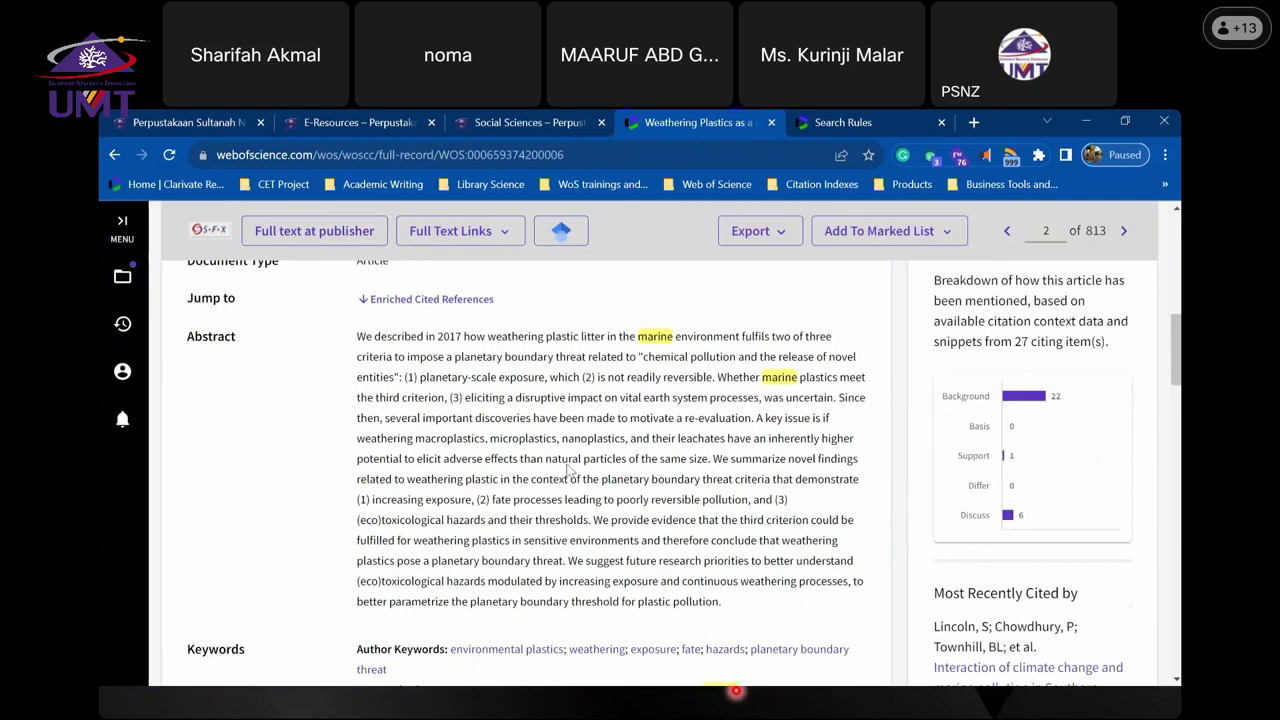
{"action": "scroll", "coordinate": [567, 469], "scroll_direction": "up", "scroll_amount": 2}
{"action": "scroll", "coordinate": [567, 469], "scroll_direction": "up", "scroll_amount": 1}
{"action": "scroll", "coordinate": [580, 510], "scroll_direction": "down", "scroll_amount": 2}
{"action": "left_click", "coordinate": [700, 345]}
- Jump to the weathering plastics article's Enriched Cited References and inspect a Background reference point in the chart
{"action": "left_click", "coordinate": [407, 301]}
{"action": "scroll", "coordinate": [490, 390], "scroll_direction": "down", "scroll_amount": 2}
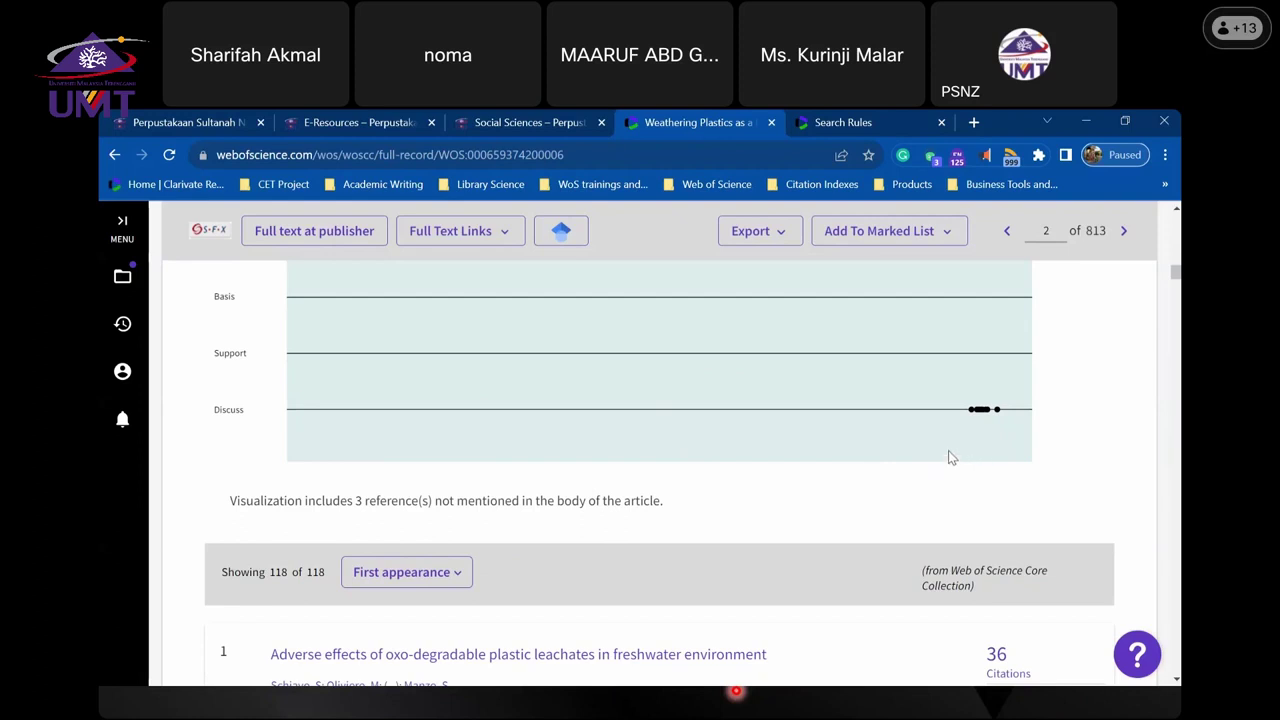
{"action": "scroll", "coordinate": [951, 457], "scroll_direction": "up", "scroll_amount": 2}
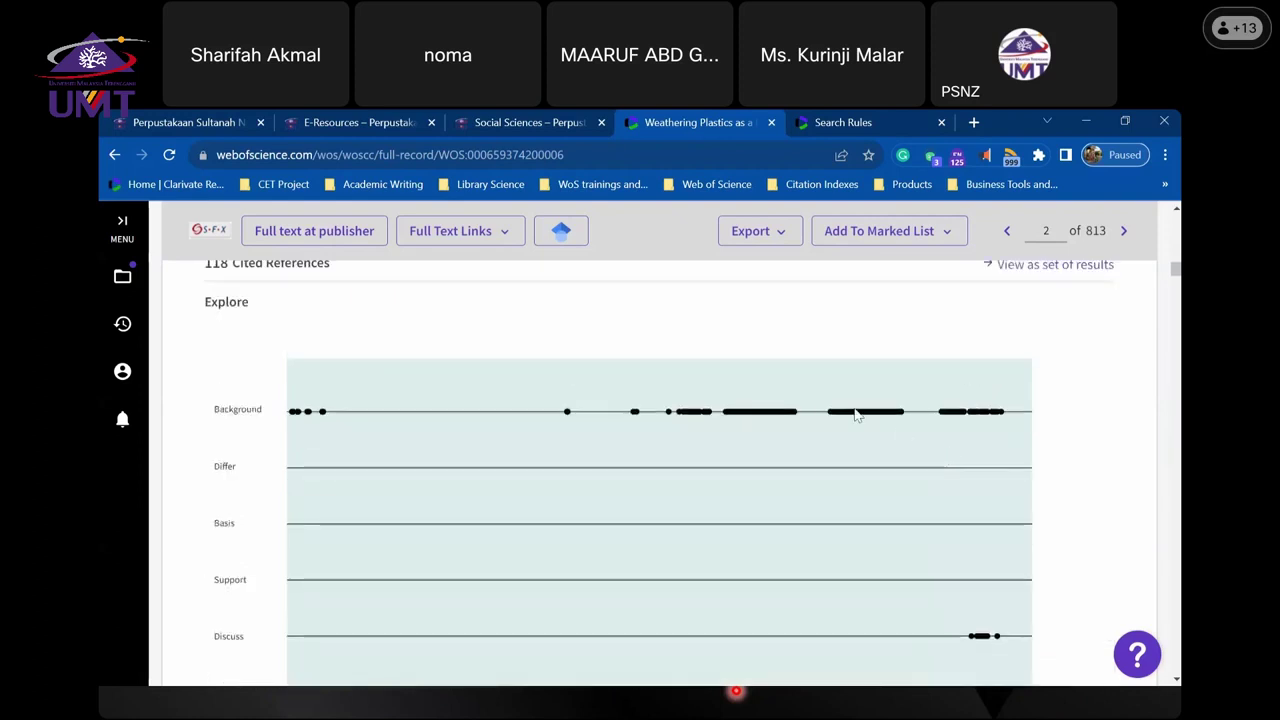
{"action": "mouse_move", "coordinate": [709, 413]}
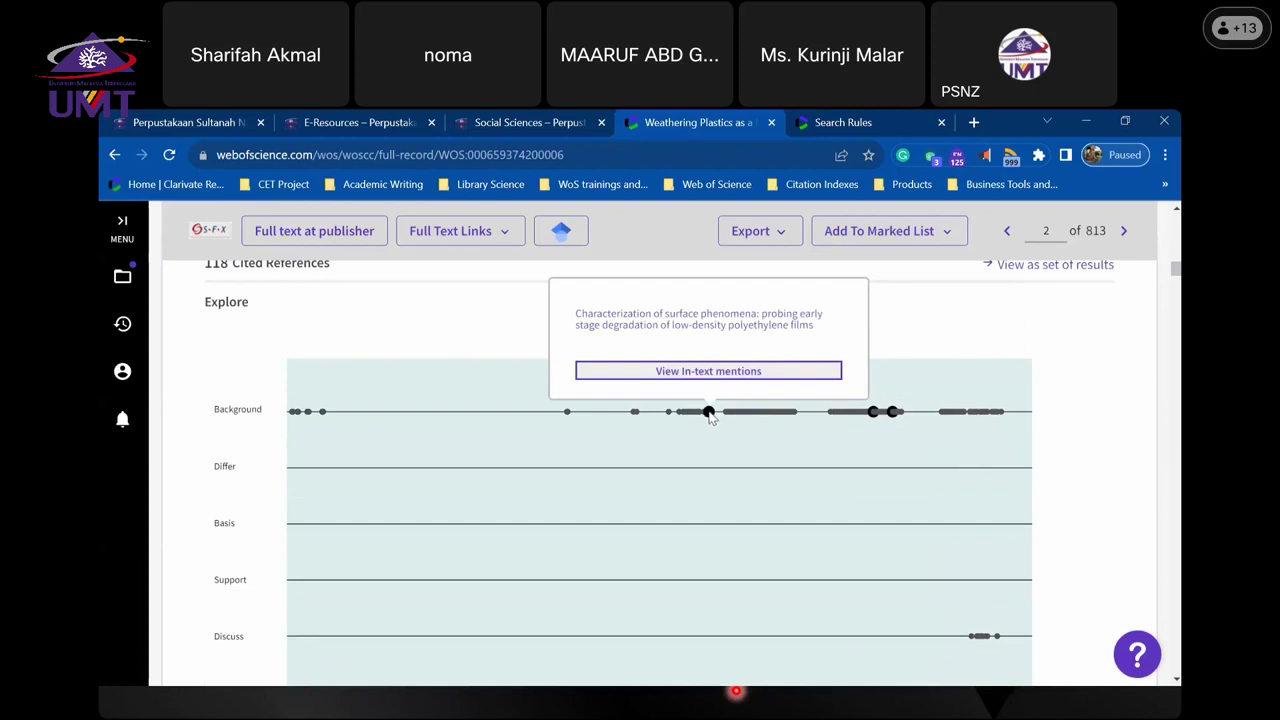
{"action": "scroll", "coordinate": [709, 418], "scroll_direction": "down", "scroll_amount": 4}
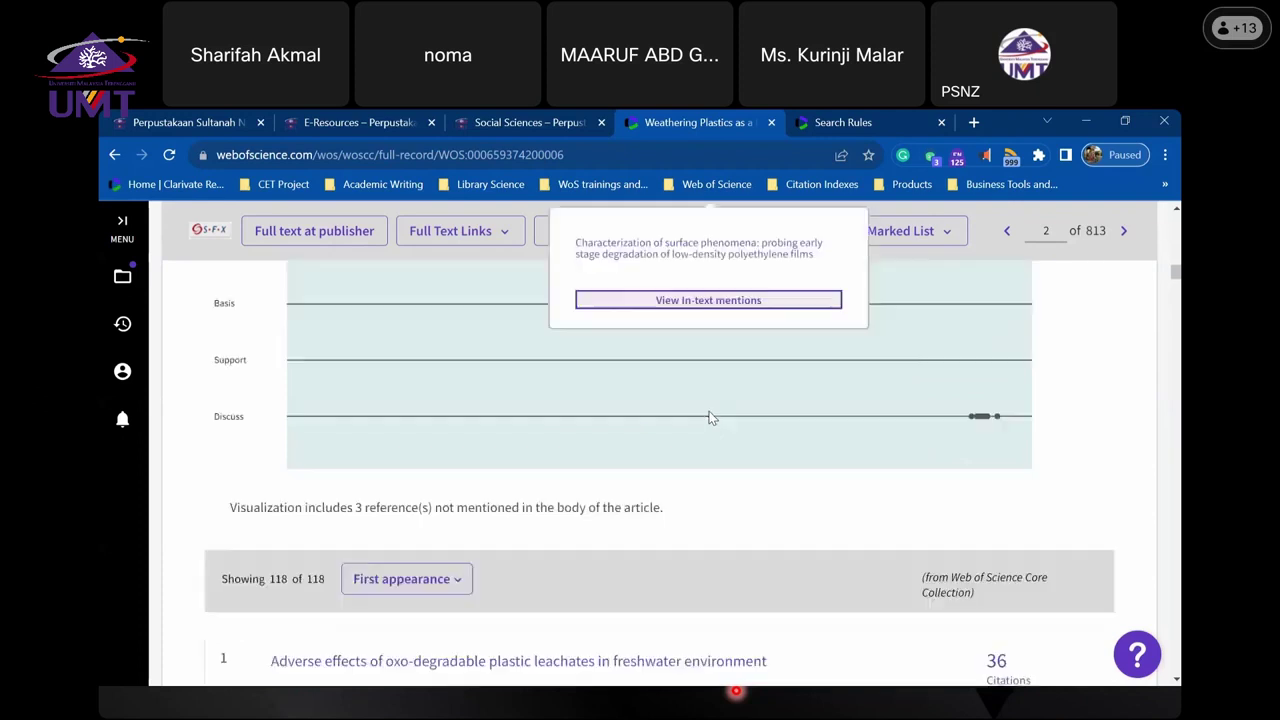
{"action": "scroll", "coordinate": [711, 337], "scroll_direction": "up", "scroll_amount": 2}
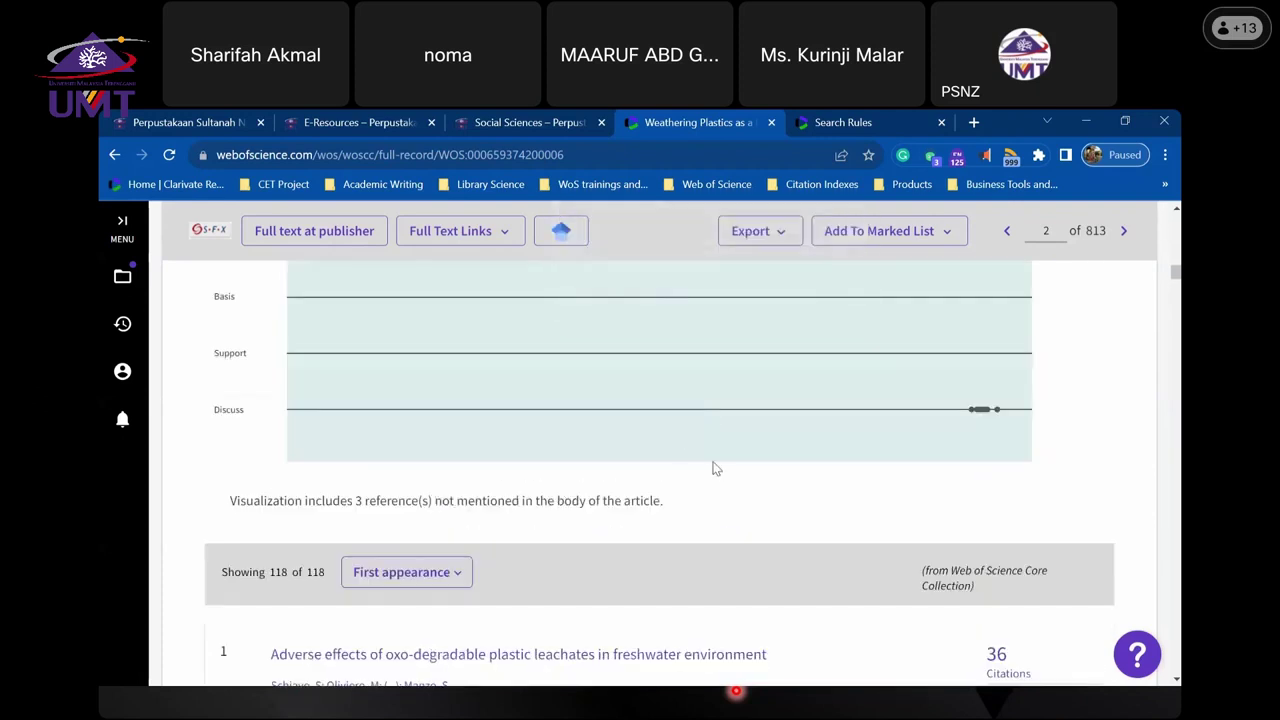
- Inspect the Background reference "Evaluating scenarios toward zero plastic pollution" in the chart, keeping the unresponsive page open, and return toward the article's funding details
{"action": "scroll", "coordinate": [711, 466], "scroll_direction": "up", "scroll_amount": 2}
{"action": "left_click", "coordinate": [701, 418]}
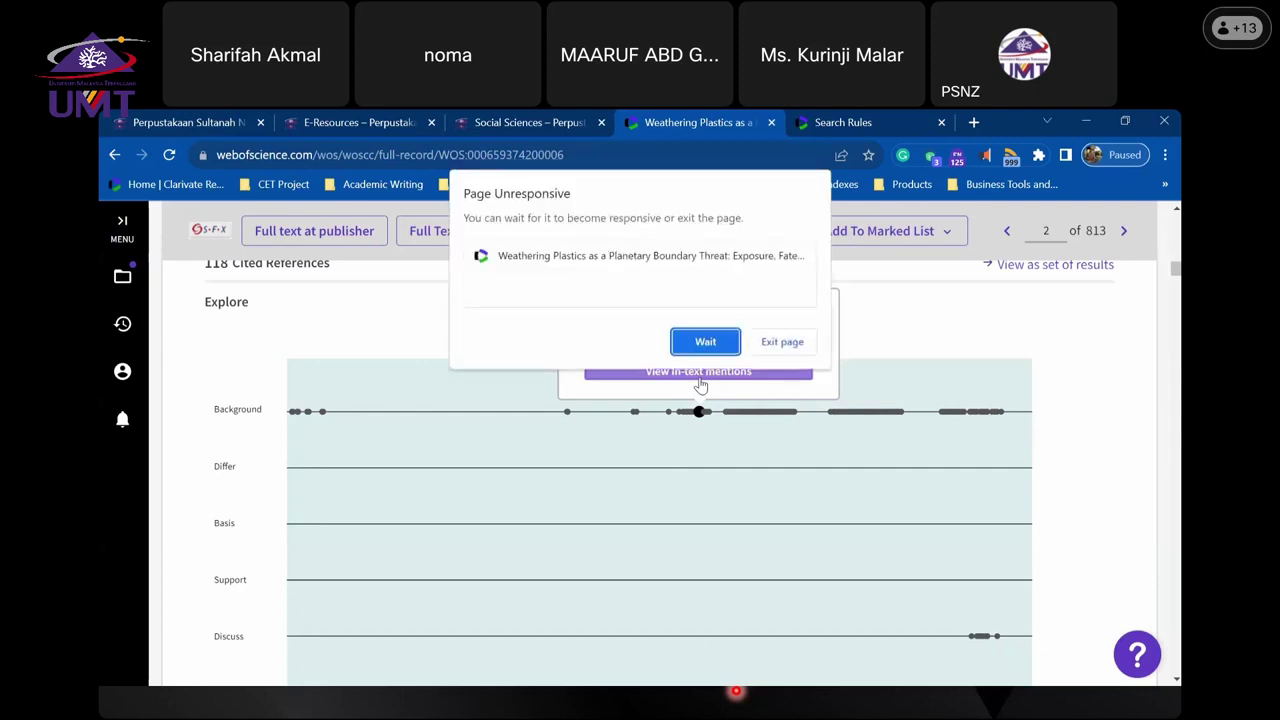
{"action": "left_click", "coordinate": [708, 343]}
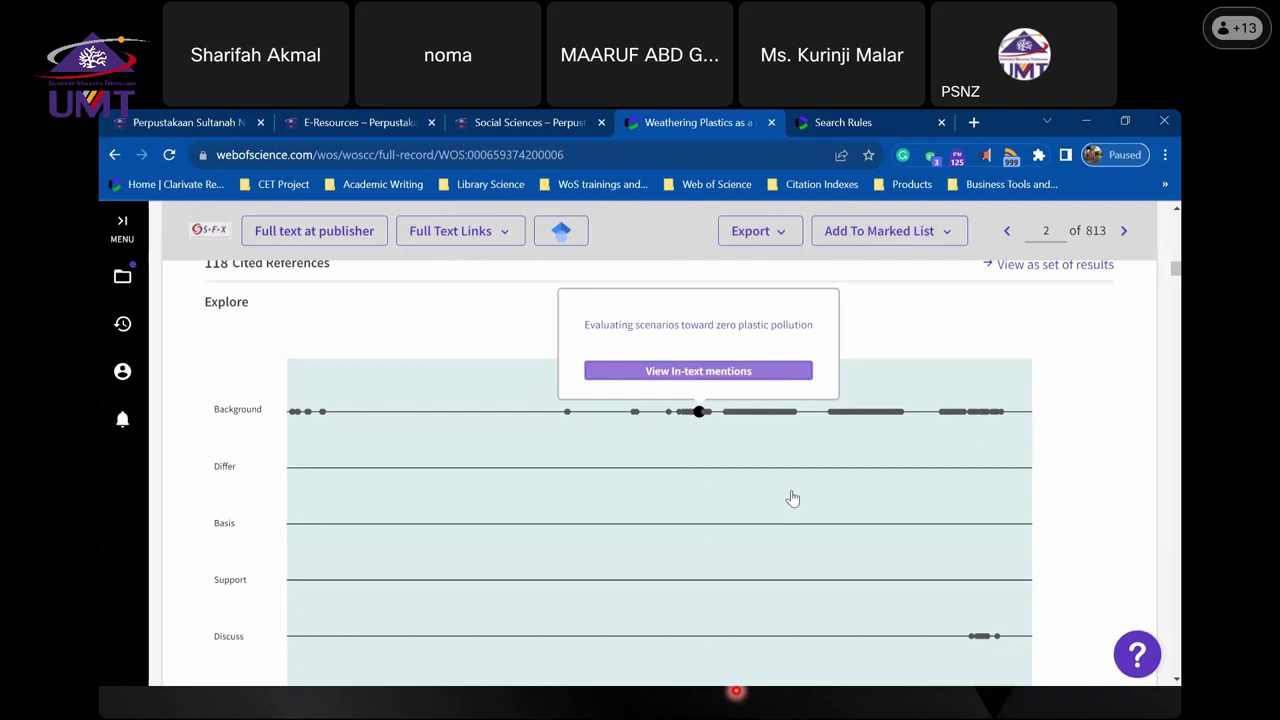
{"action": "scroll", "coordinate": [792, 498], "scroll_direction": "up", "scroll_amount": 5}
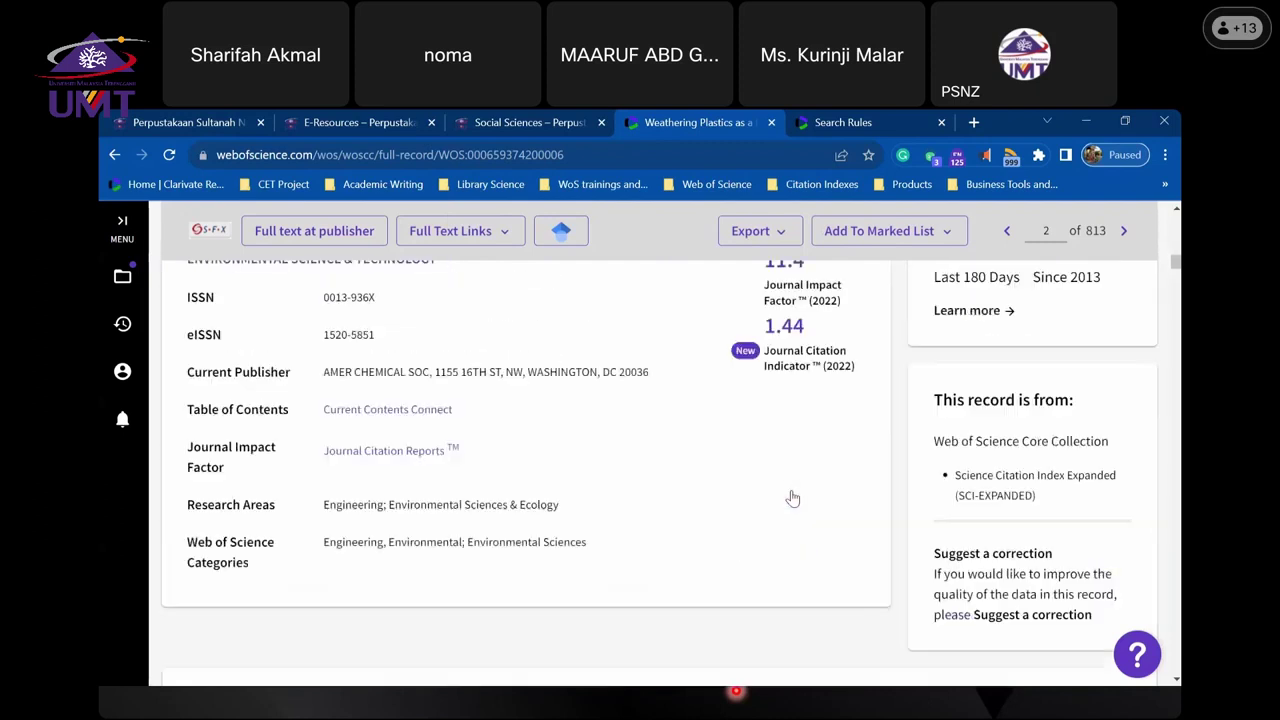
{"action": "scroll", "coordinate": [792, 498], "scroll_direction": "up", "scroll_amount": 8}
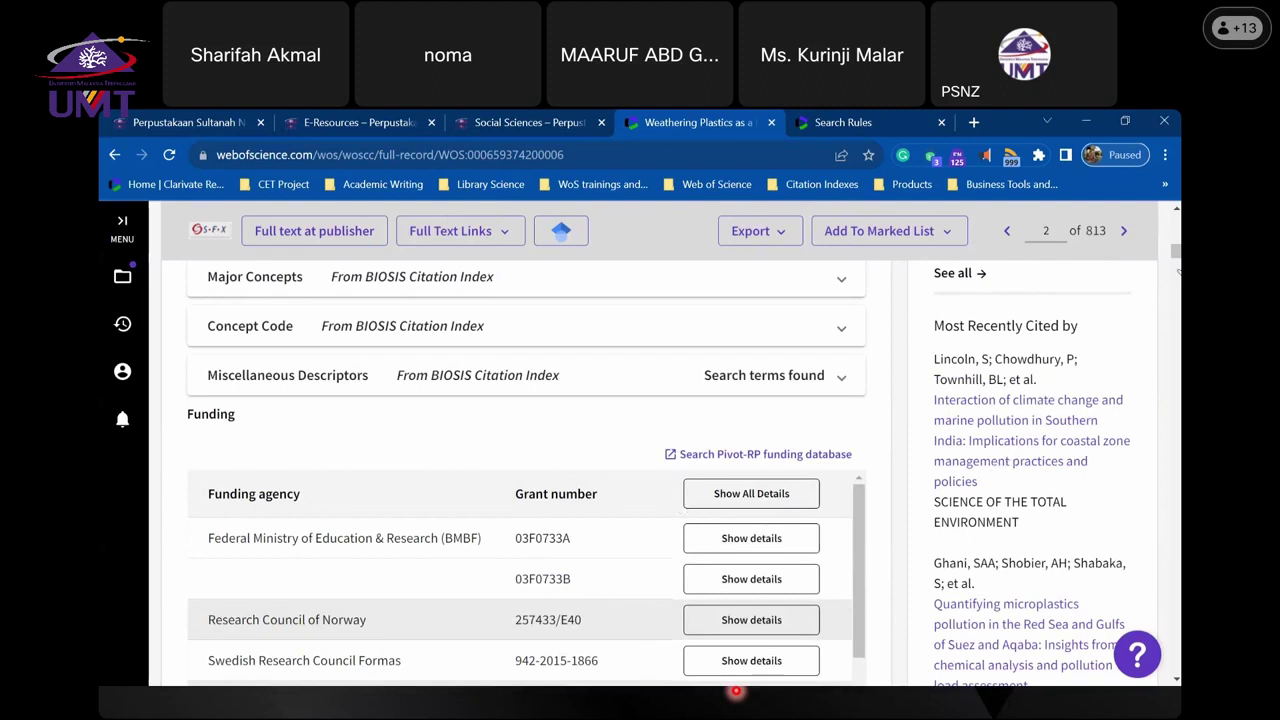
- Exit the unresponsive weathering plastics page and go back to the refined Marine debris results list
{"action": "left_click", "coordinate": [721, 350]}
{"action": "left_click", "coordinate": [114, 156]}
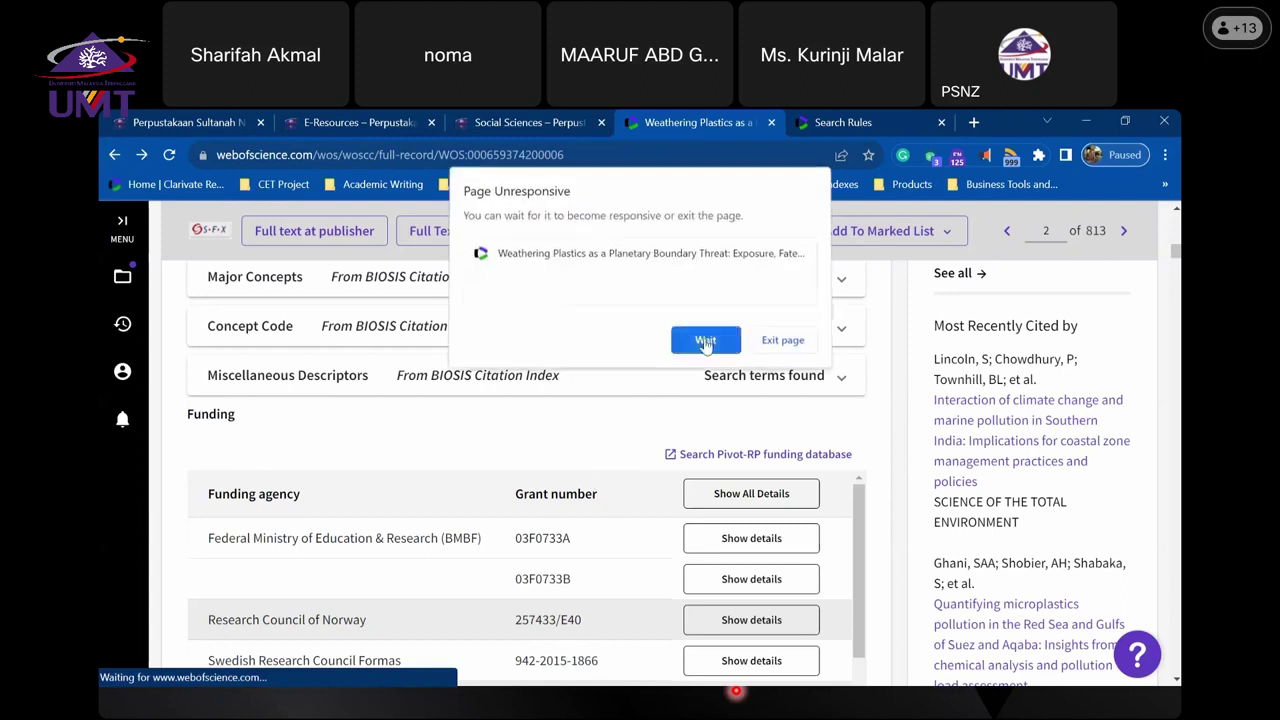
{"action": "left_click", "coordinate": [703, 341]}
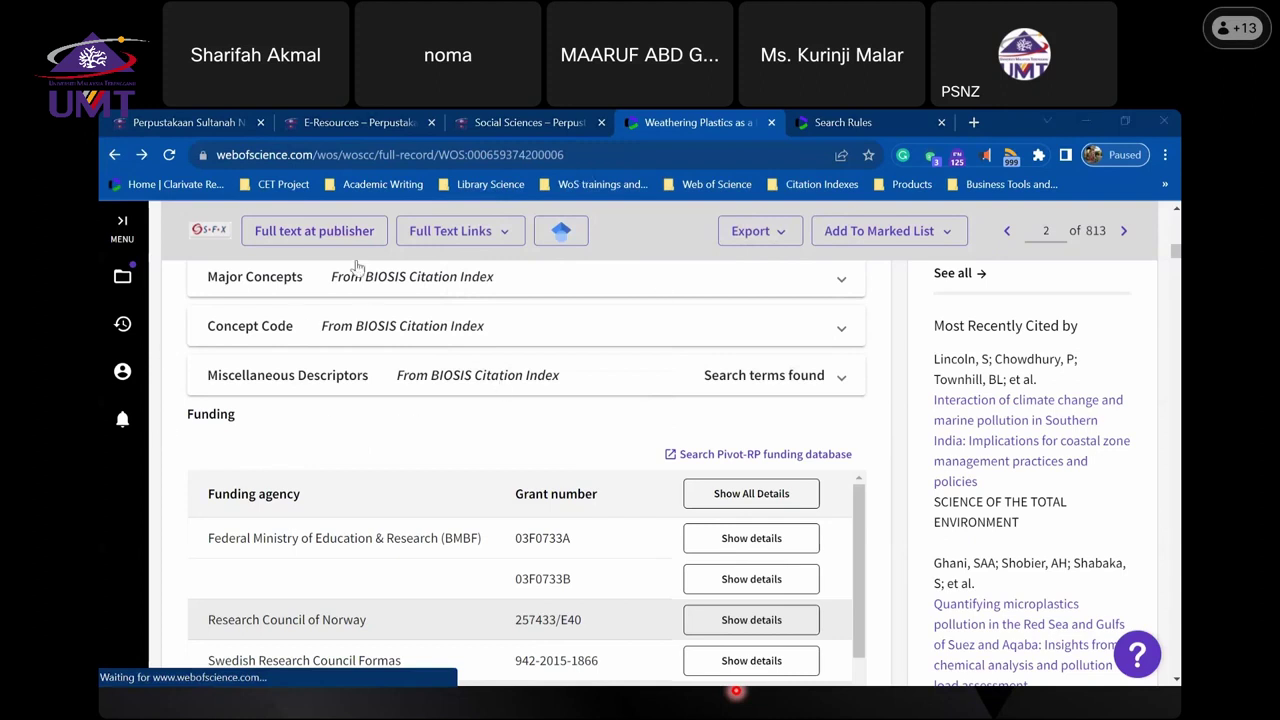
{"action": "left_click", "coordinate": [114, 156]}
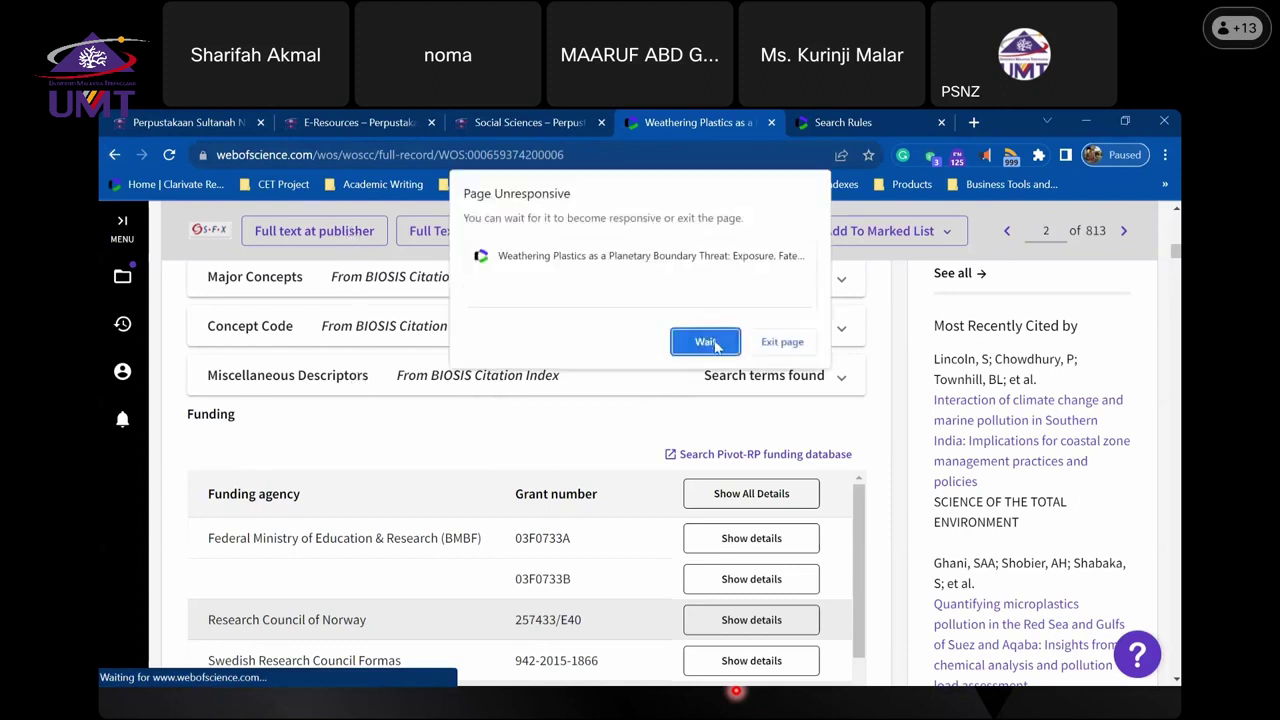
{"action": "left_click", "coordinate": [782, 342]}
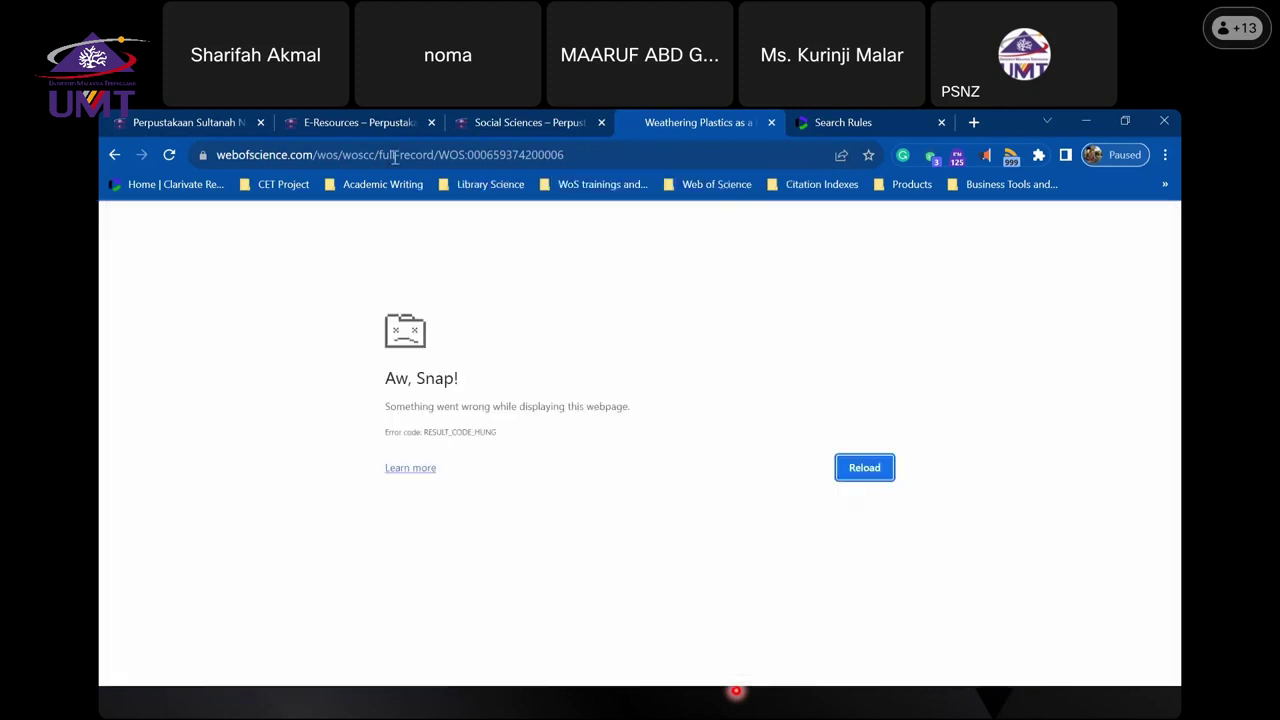
{"action": "left_click", "coordinate": [114, 157]}
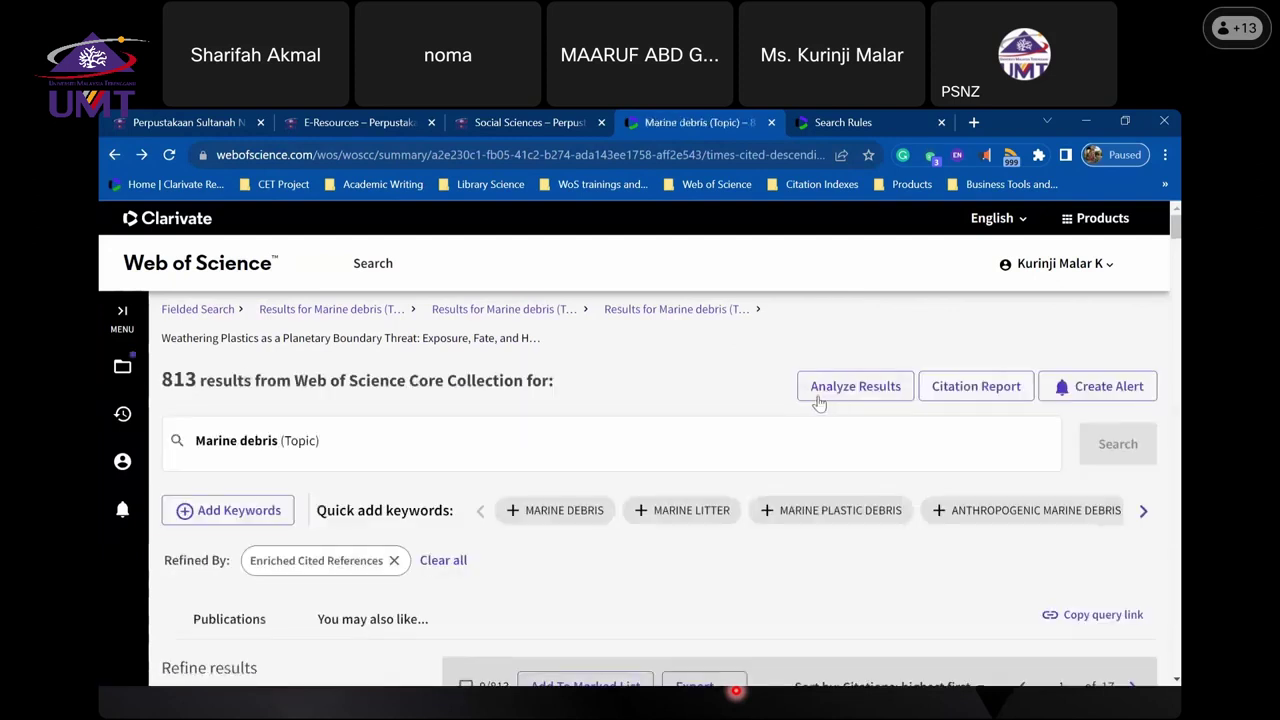
- Refine the Marine debris results by the Enriched Cited References quick filter again
{"action": "scroll", "coordinate": [818, 400], "scroll_direction": "down", "scroll_amount": 2}
{"action": "scroll", "coordinate": [815, 402], "scroll_direction": "down", "scroll_amount": 2}
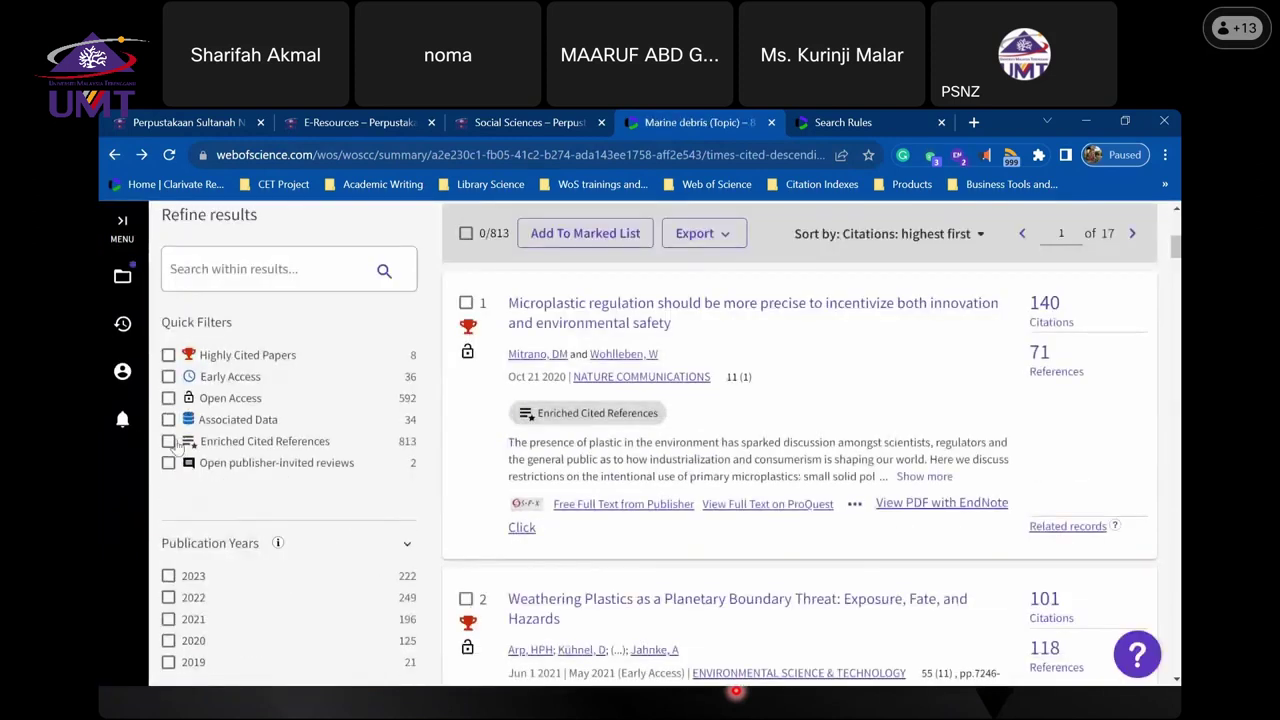
{"action": "left_click", "coordinate": [168, 441]}
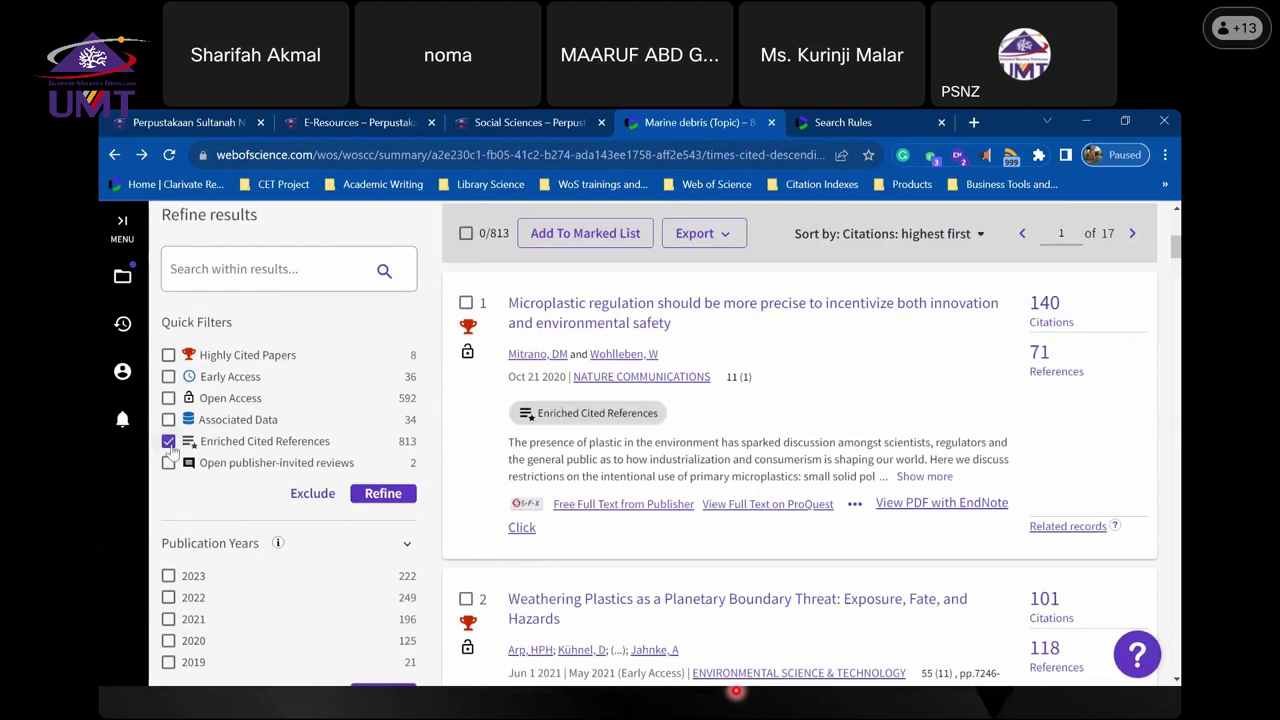
{"action": "left_click", "coordinate": [383, 493]}
- Open the full record of the third refined article, "Plastic ingestion by marine fish is widespread and increasing"
{"action": "scroll", "coordinate": [660, 485], "scroll_direction": "down", "scroll_amount": 4}
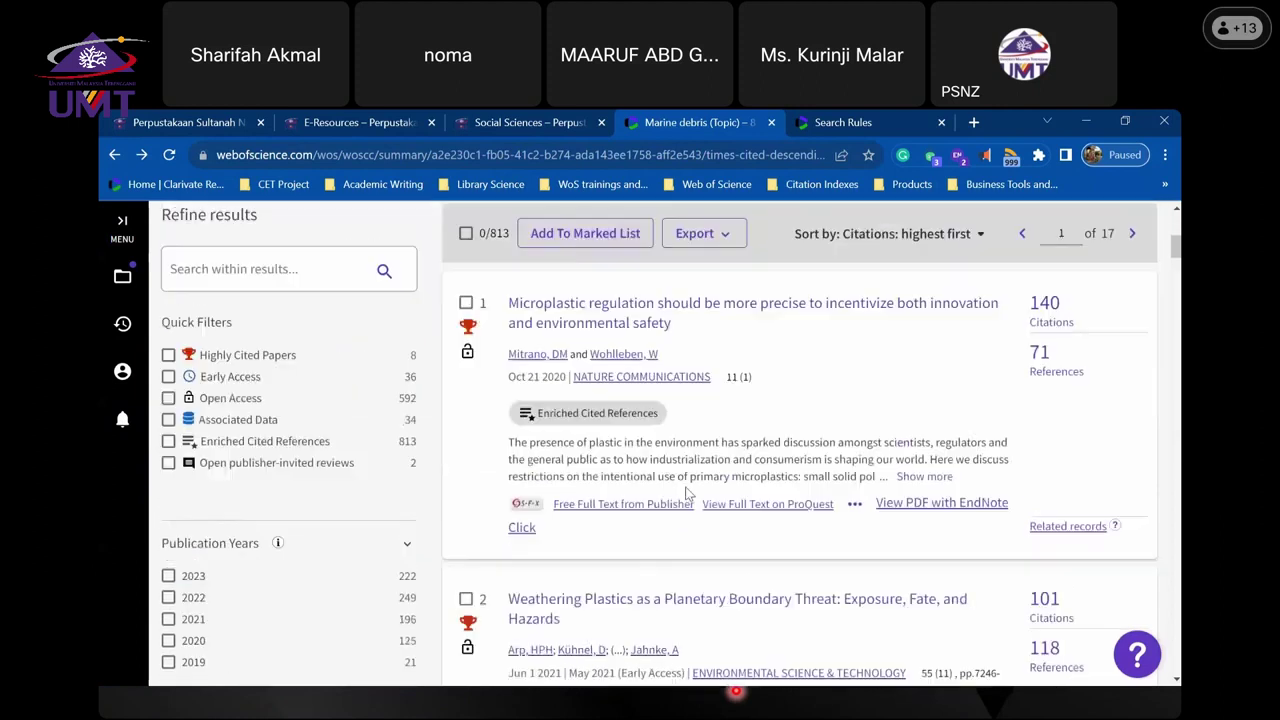
{"action": "scroll", "coordinate": [690, 500], "scroll_direction": "down", "scroll_amount": 2}
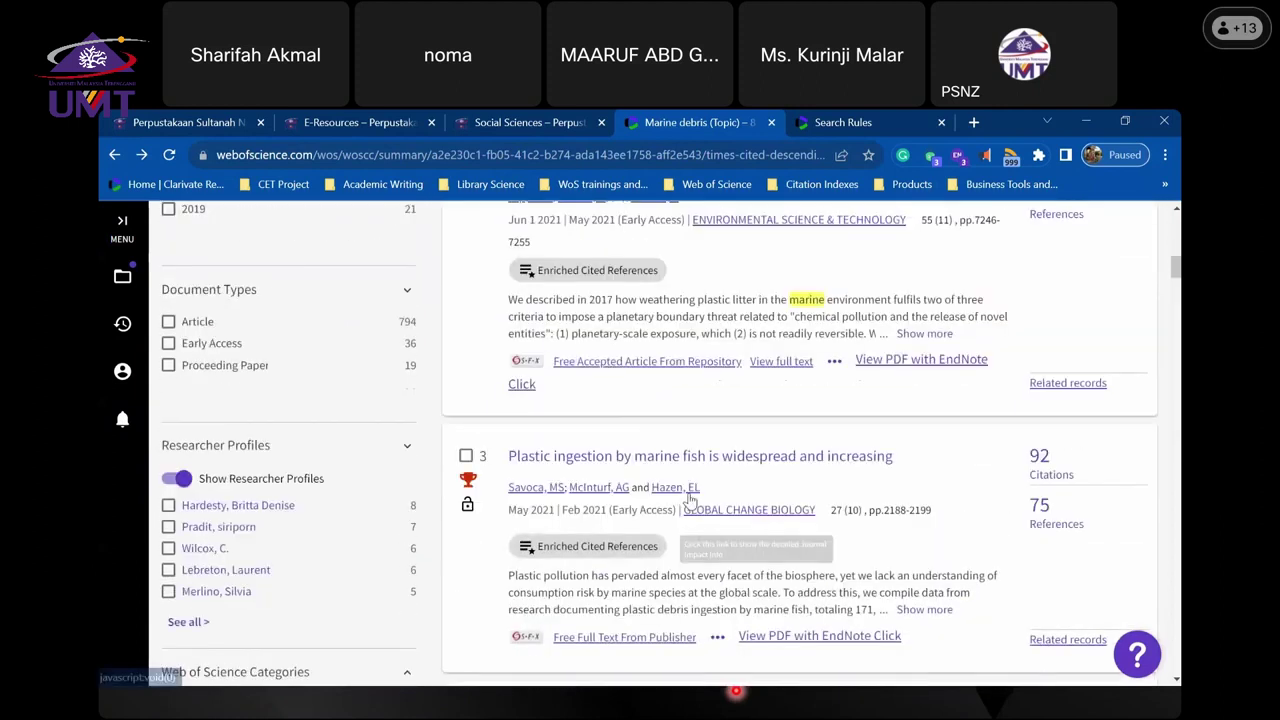
{"action": "left_click", "coordinate": [640, 455]}
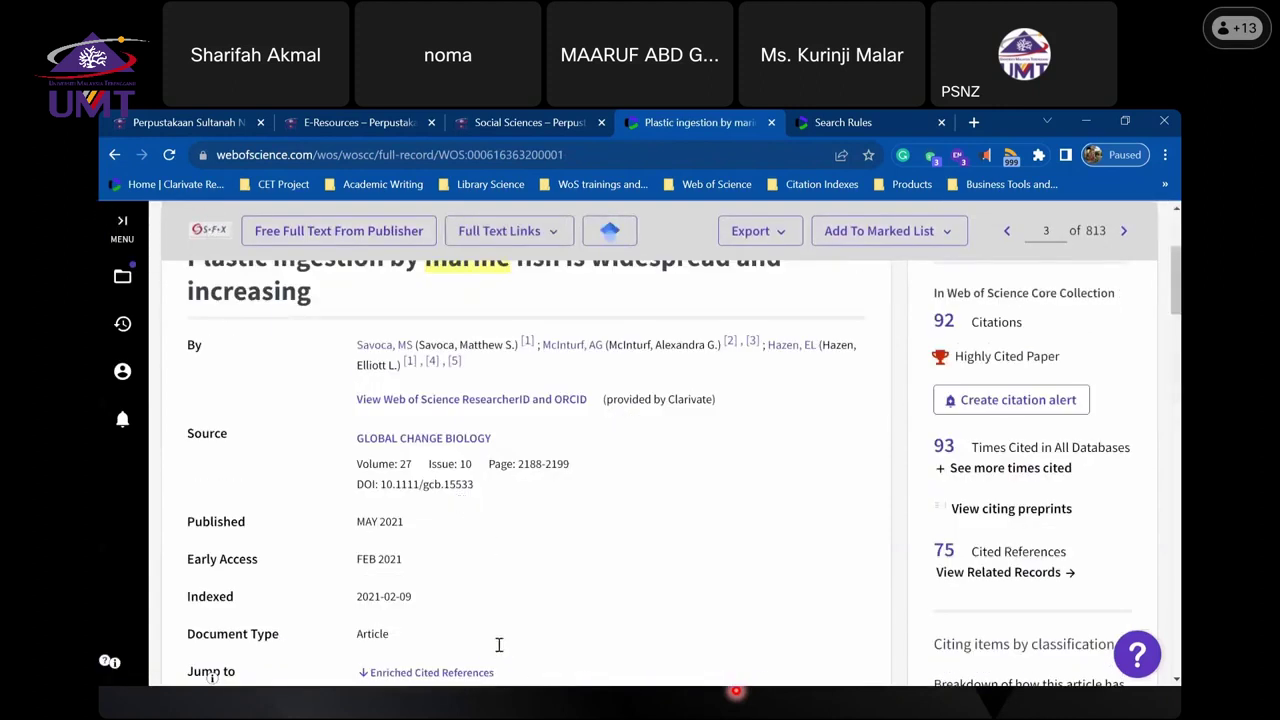
- Examine the plastic ingestion article's publication details, abstract, Enriched Cited References link and breakdown of citing items by classification
{"action": "scroll", "coordinate": [846, 456], "scroll_direction": "down", "scroll_amount": 5}
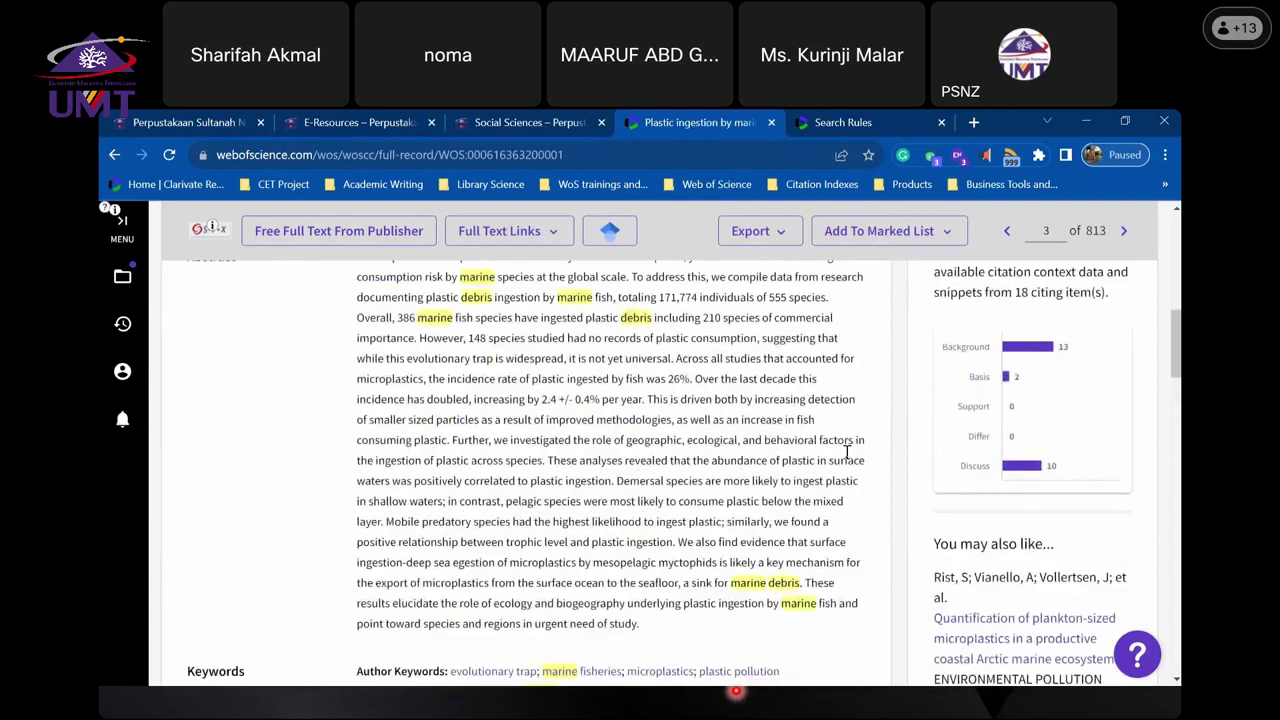
{"action": "scroll", "coordinate": [846, 456], "scroll_direction": "up", "scroll_amount": 8}
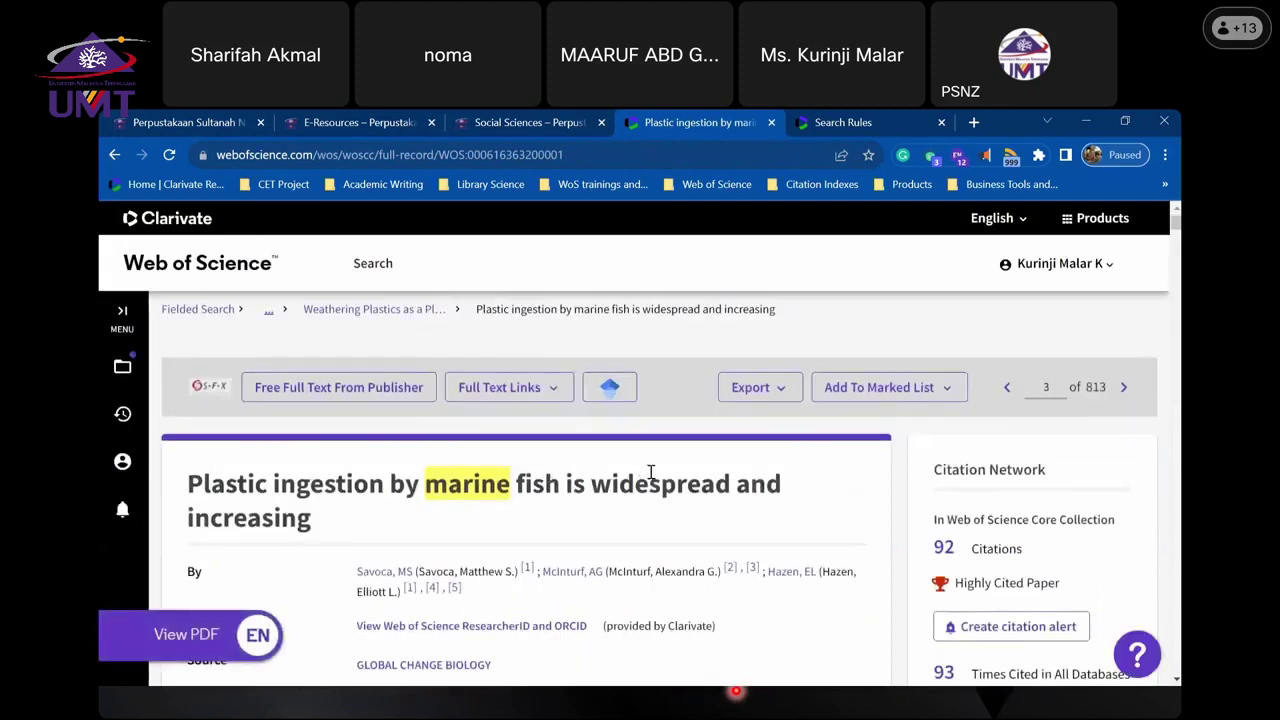
{"action": "scroll", "coordinate": [866, 503], "scroll_direction": "down", "scroll_amount": 5}
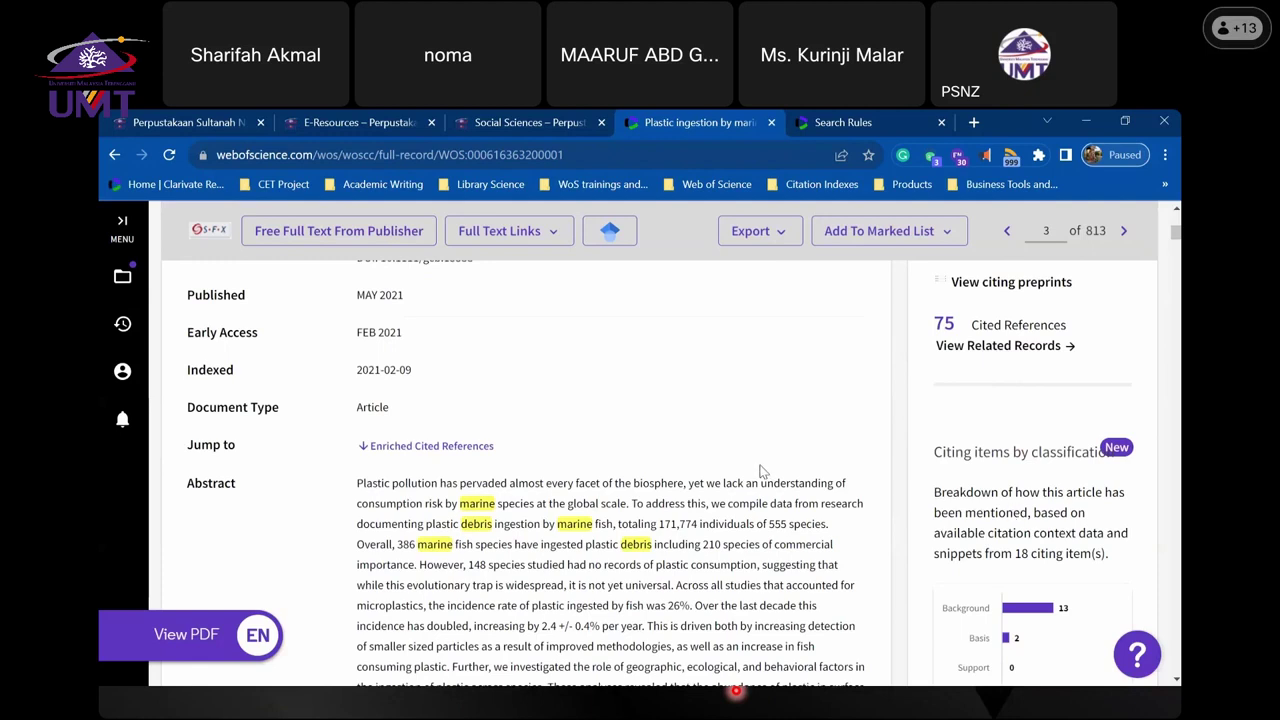
{"action": "scroll", "coordinate": [930, 485], "scroll_direction": "down", "scroll_amount": 2}
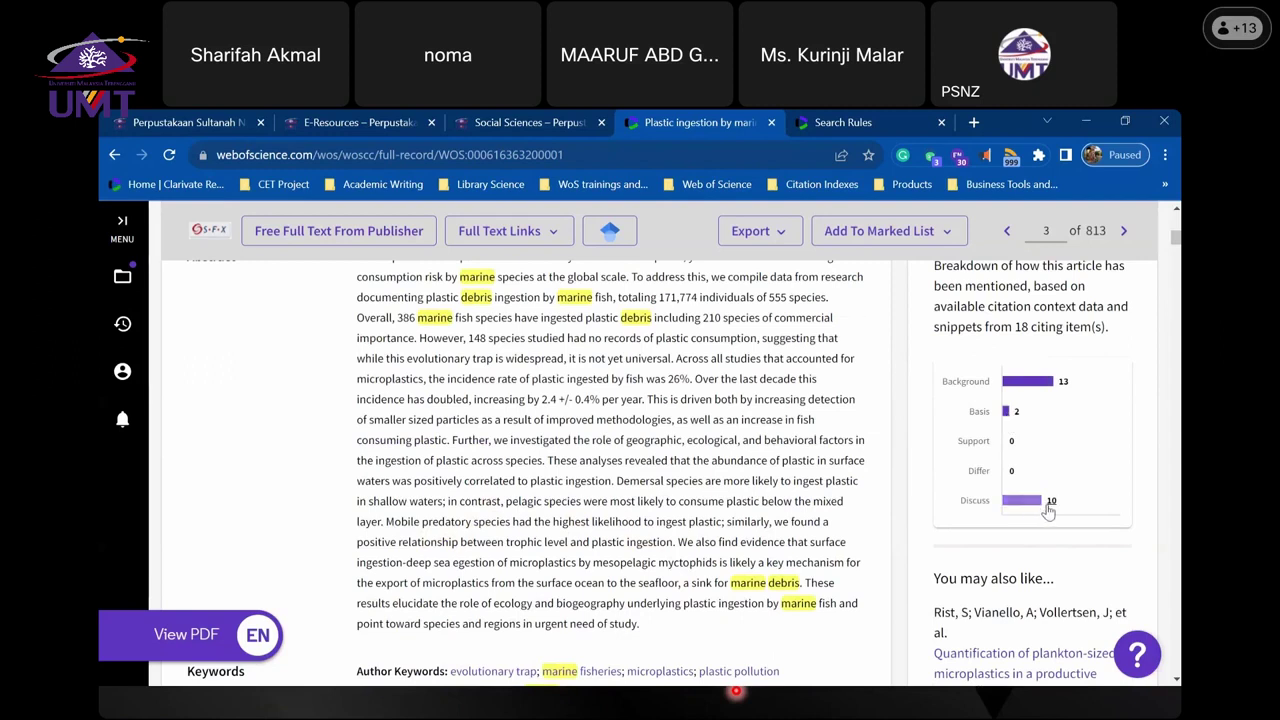
{"action": "scroll", "coordinate": [1047, 505], "scroll_direction": "up", "scroll_amount": 3}
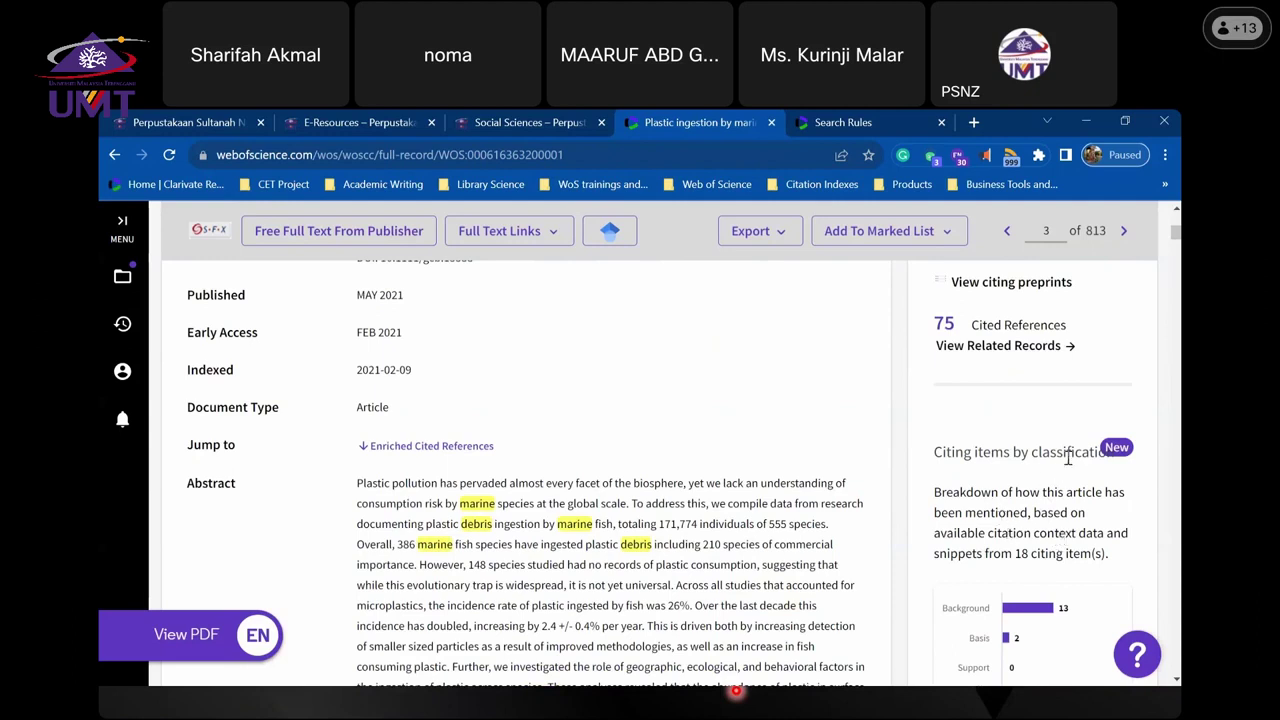
{"action": "scroll", "coordinate": [806, 415], "scroll_direction": "up", "scroll_amount": 1}
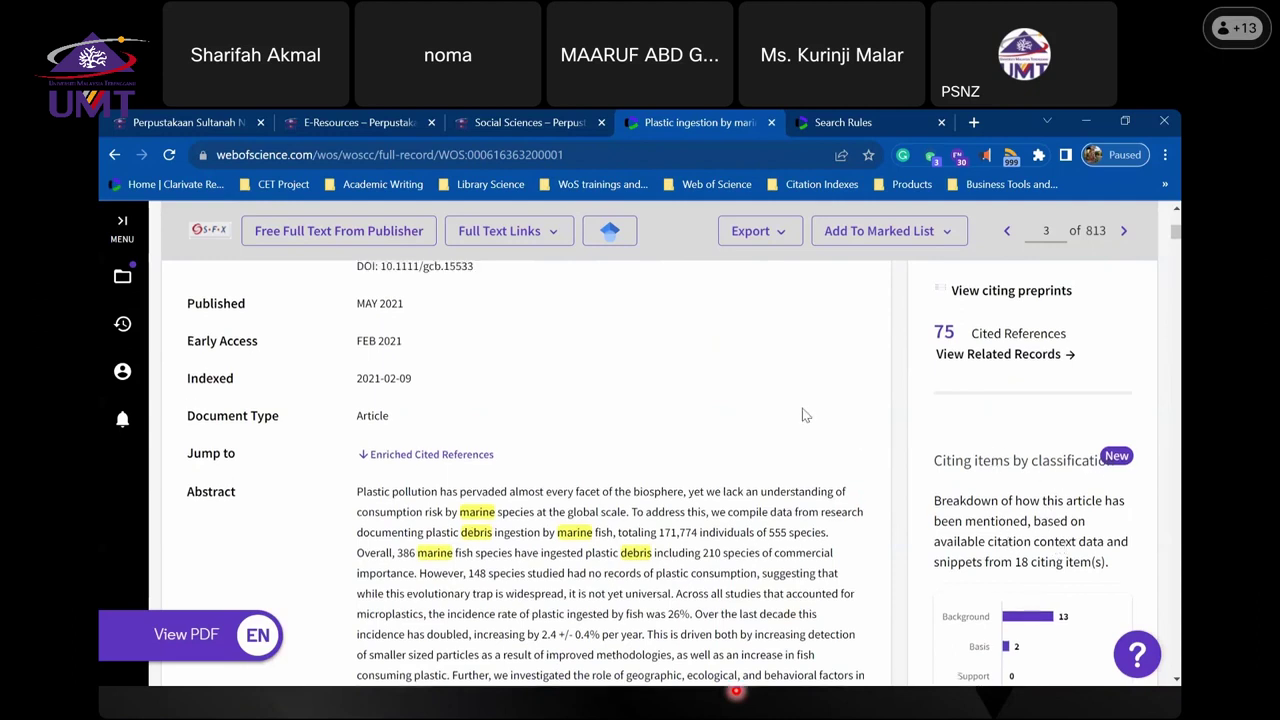
{"action": "scroll", "coordinate": [804, 410], "scroll_direction": "up", "scroll_amount": 5}
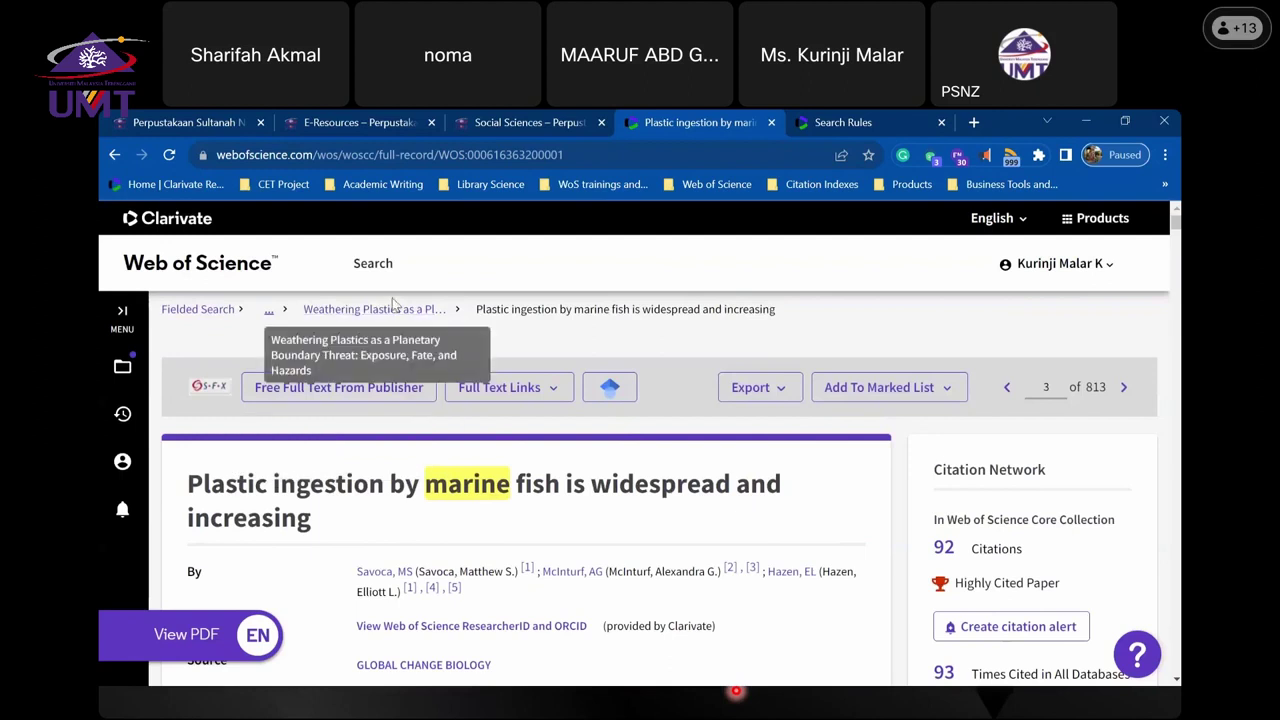
- Return through the weathering plastics record in the breadcrumb trail to the original unrefined Marine debris results
{"action": "left_click", "coordinate": [392, 309]}
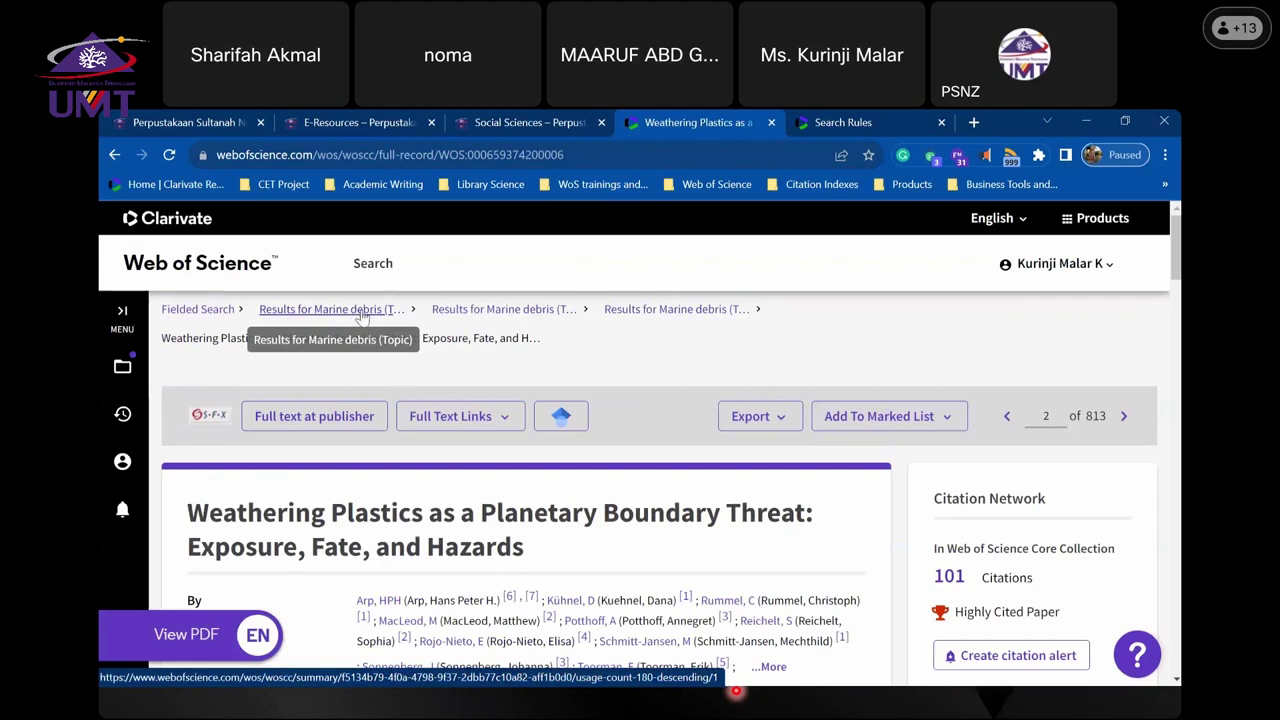
{"action": "scroll", "coordinate": [770, 372], "scroll_direction": "down", "scroll_amount": 1}
{"action": "scroll", "coordinate": [770, 372], "scroll_direction": "down", "scroll_amount": 1}
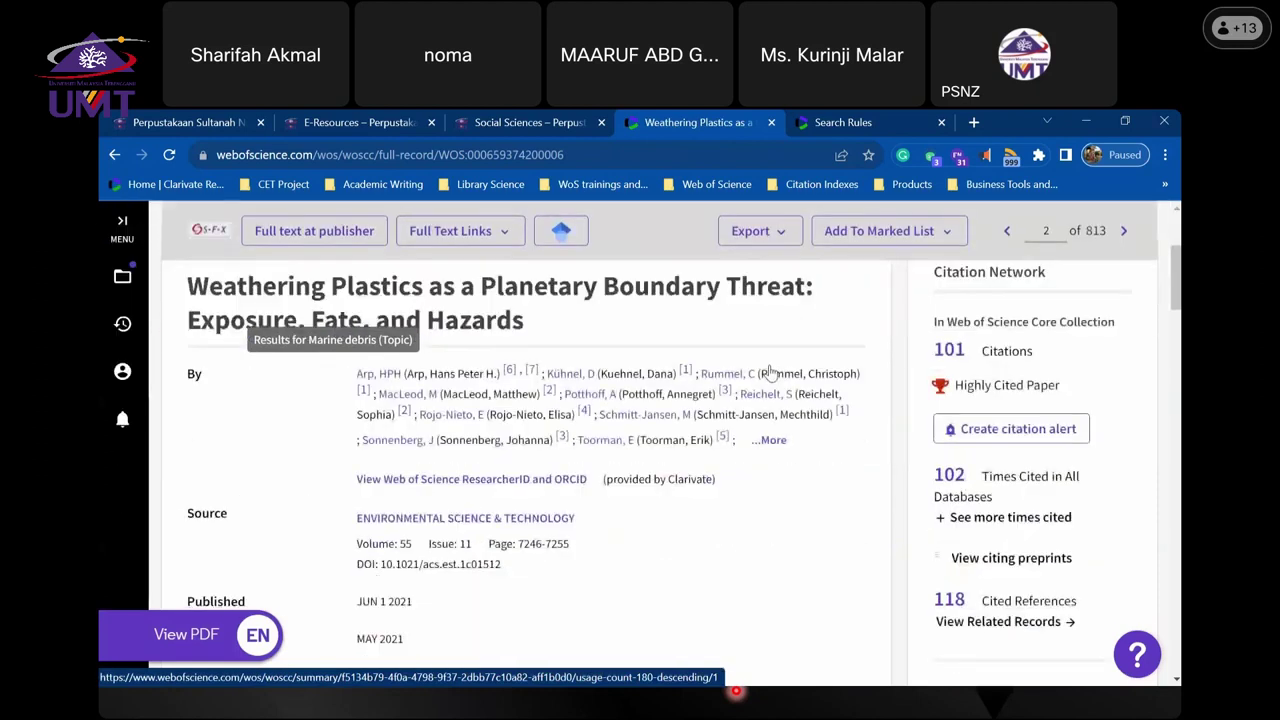
{"action": "scroll", "coordinate": [770, 372], "scroll_direction": "up", "scroll_amount": 2}
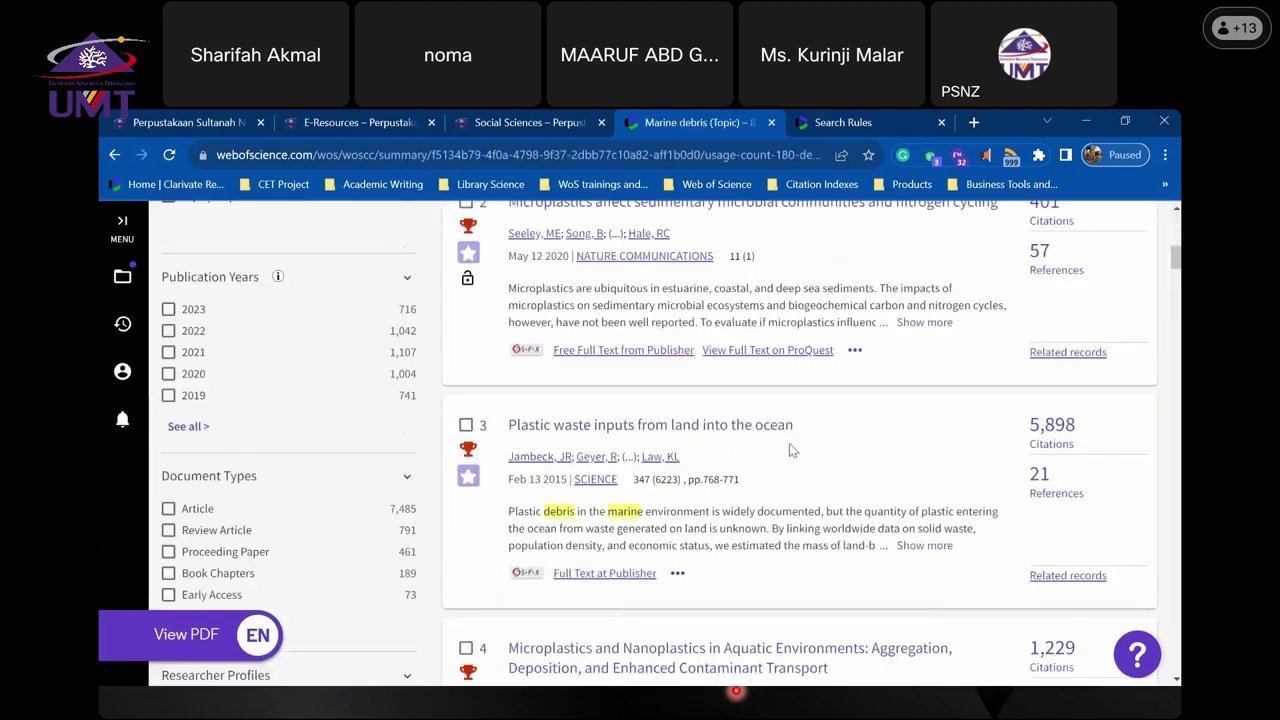
- View the list of other Clarivate products, including Master Journal List and EndNote Click, and close it
{"action": "scroll", "coordinate": [789, 443], "scroll_direction": "up", "scroll_amount": 10}
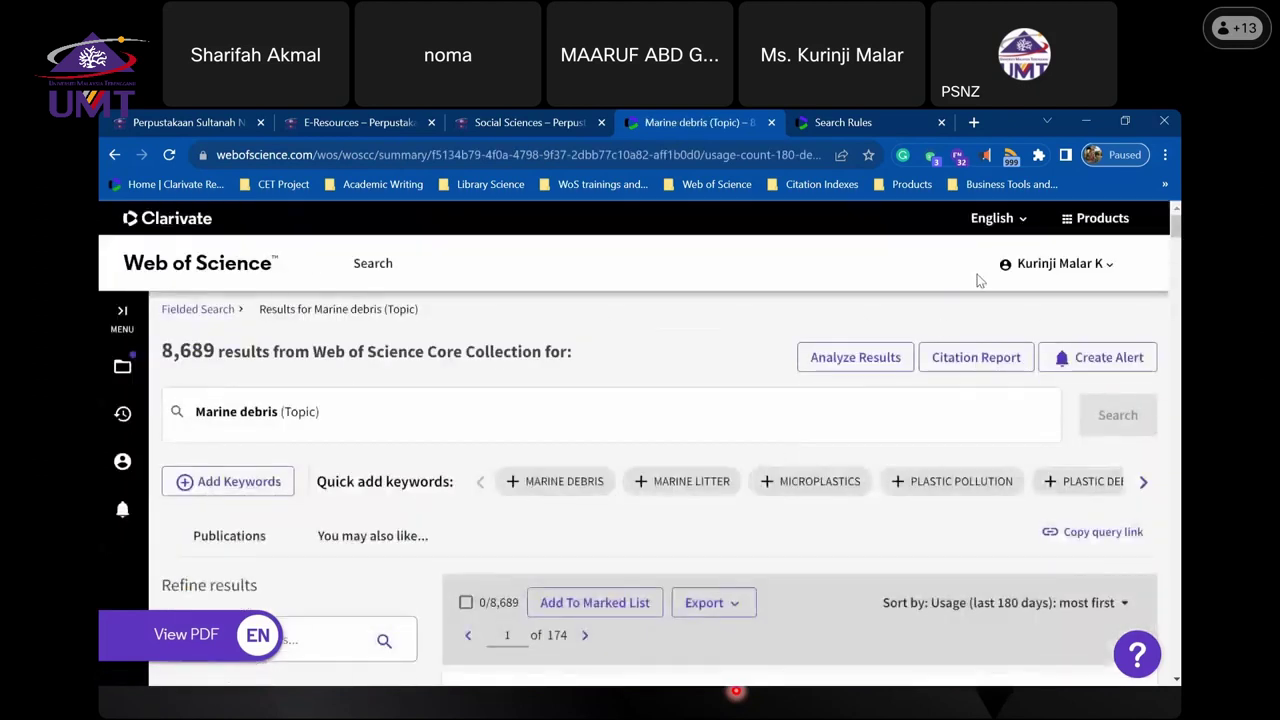
{"action": "left_click", "coordinate": [1068, 222]}
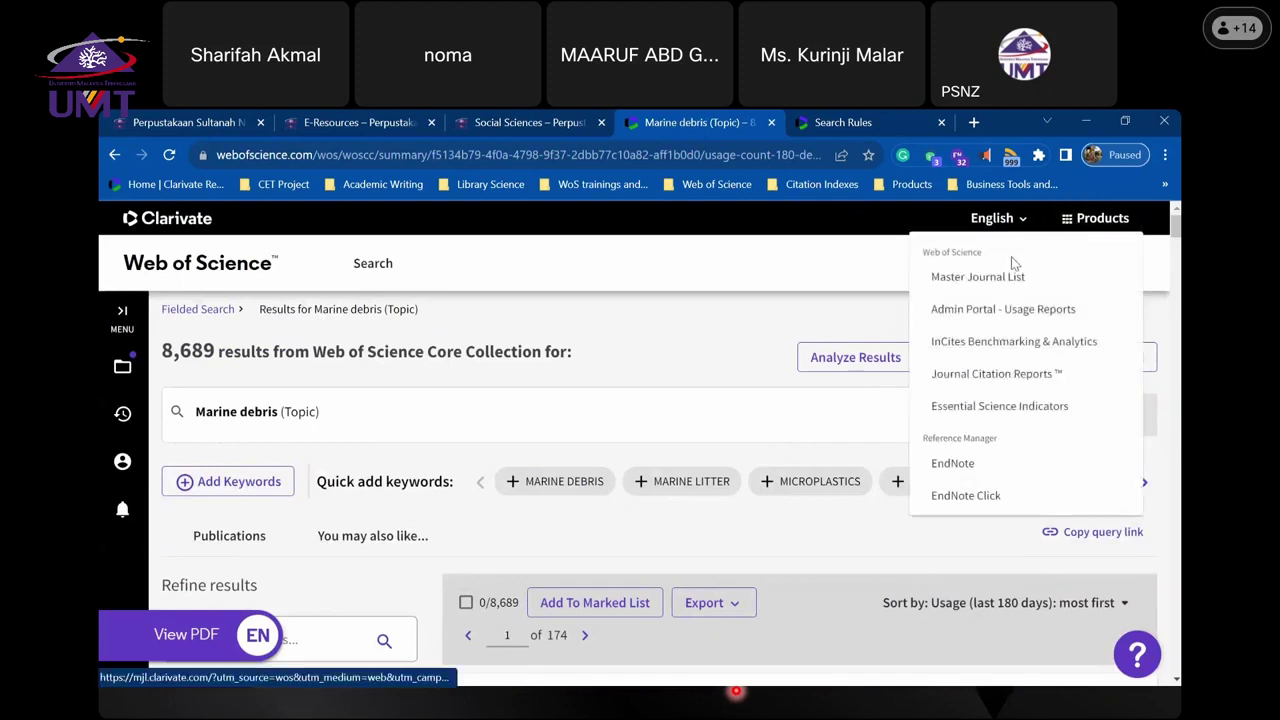
{"action": "left_click", "coordinate": [845, 280]}
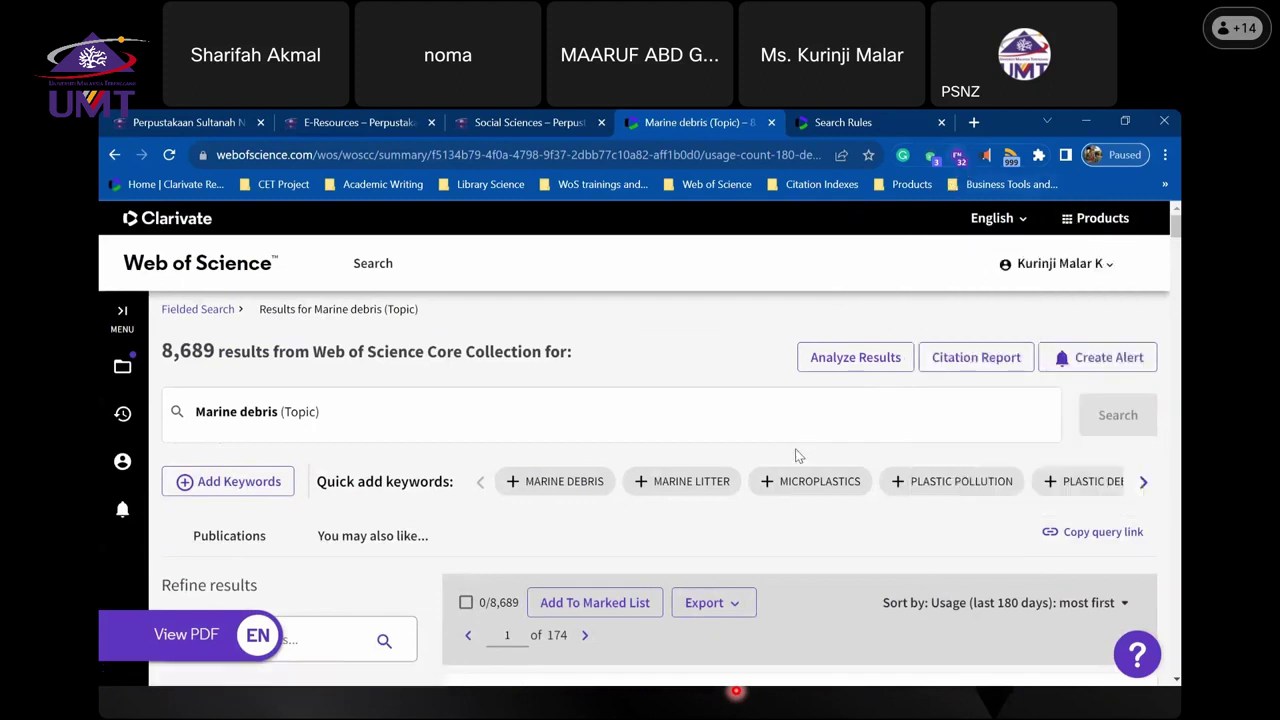
- Browse the unrefined Marine debris results, checking the full-text links and the View PDF with EndNote Click options under the records
{"action": "scroll", "coordinate": [796, 455], "scroll_direction": "down", "scroll_amount": 10}
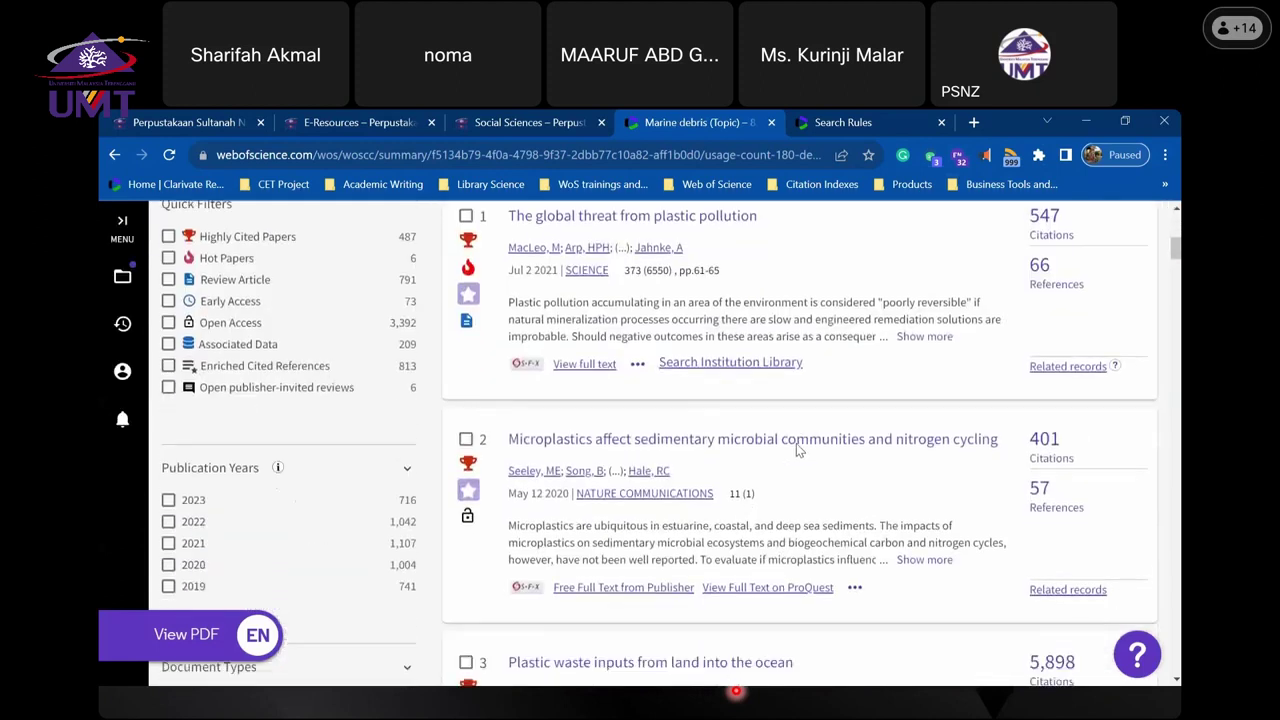
{"action": "scroll", "coordinate": [798, 450], "scroll_direction": "down", "scroll_amount": 5}
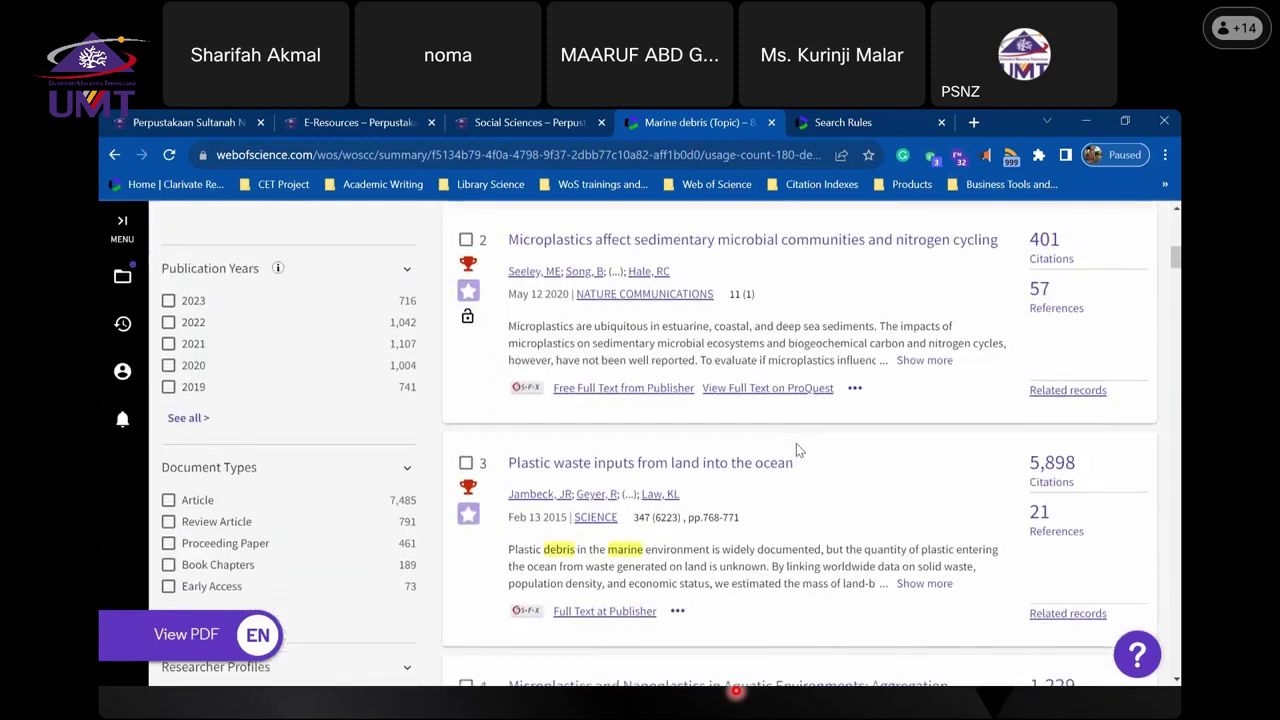
{"action": "mouse_move", "coordinate": [541, 442]}
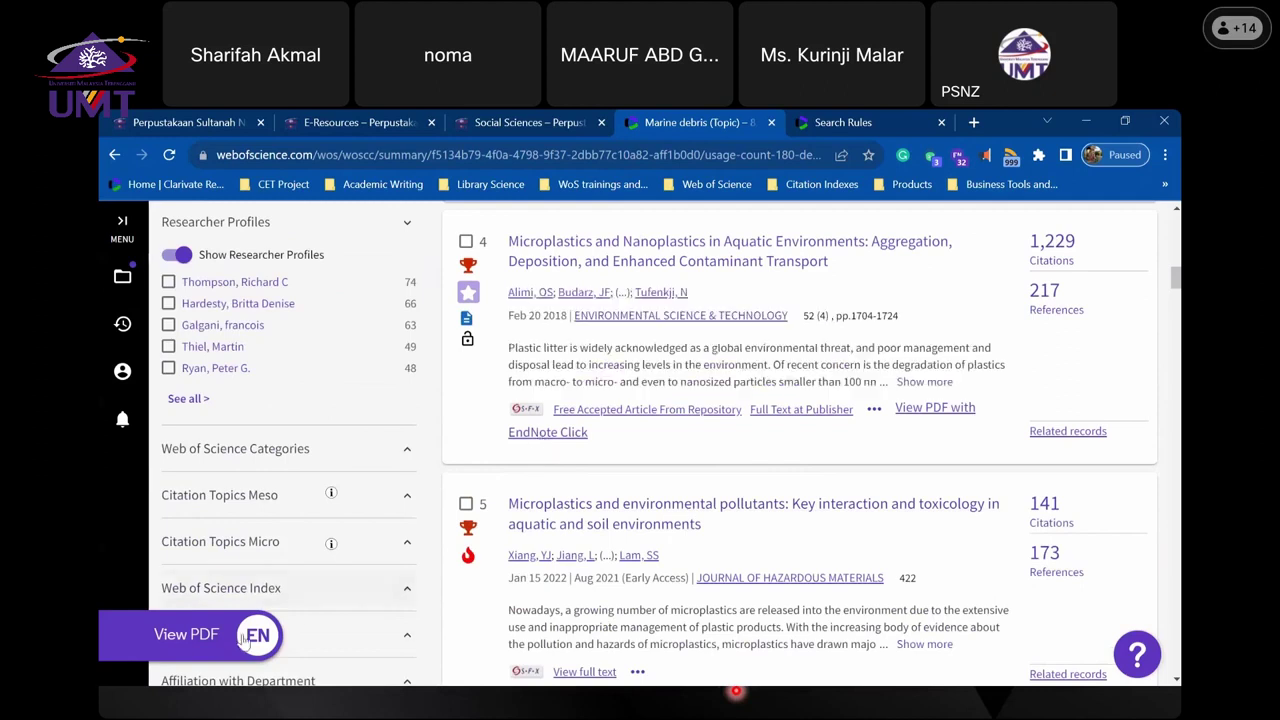
{"action": "mouse_move", "coordinate": [193, 651]}
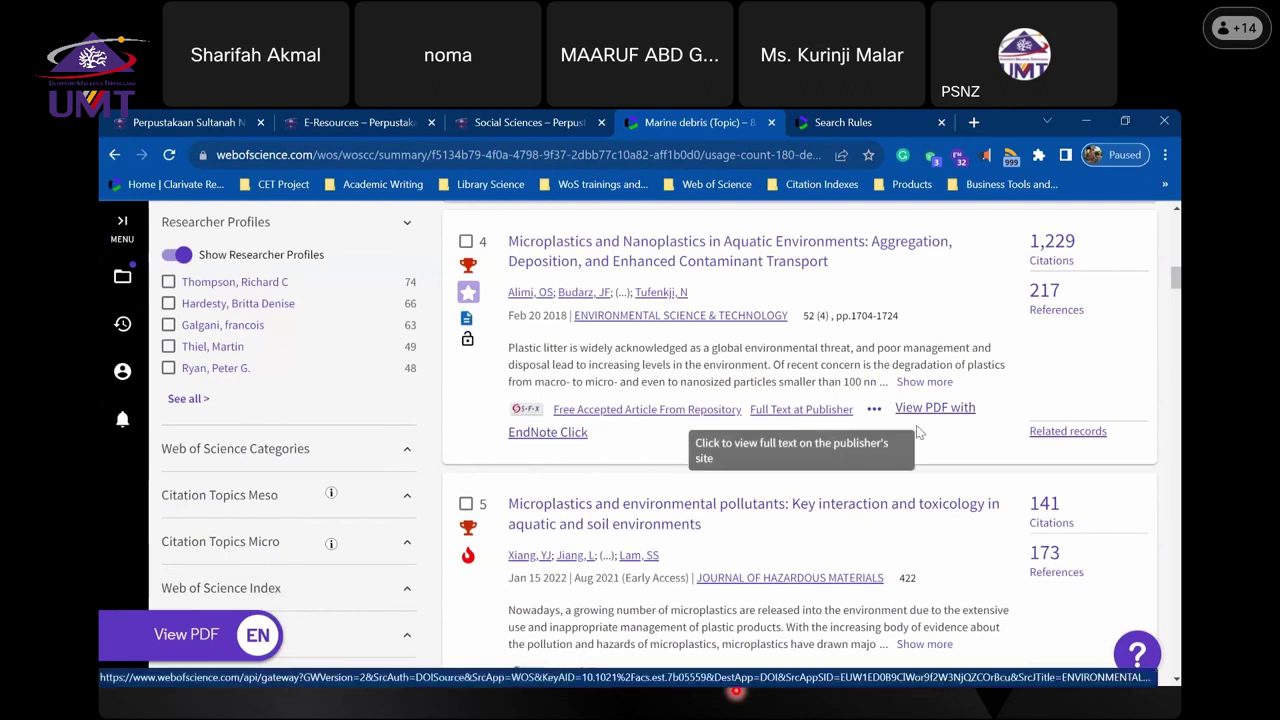
{"action": "scroll", "coordinate": [860, 520], "scroll_direction": "down", "scroll_amount": 5}
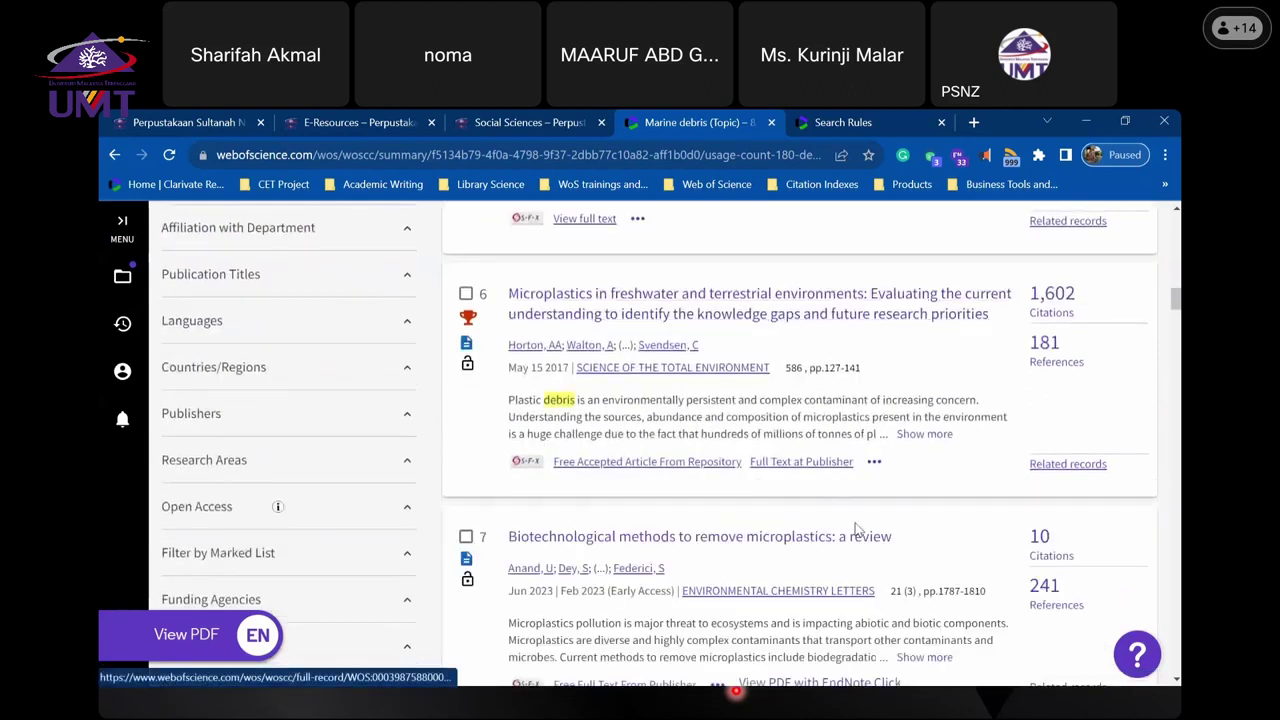
{"action": "scroll", "coordinate": [836, 510], "scroll_direction": "down", "scroll_amount": 3}
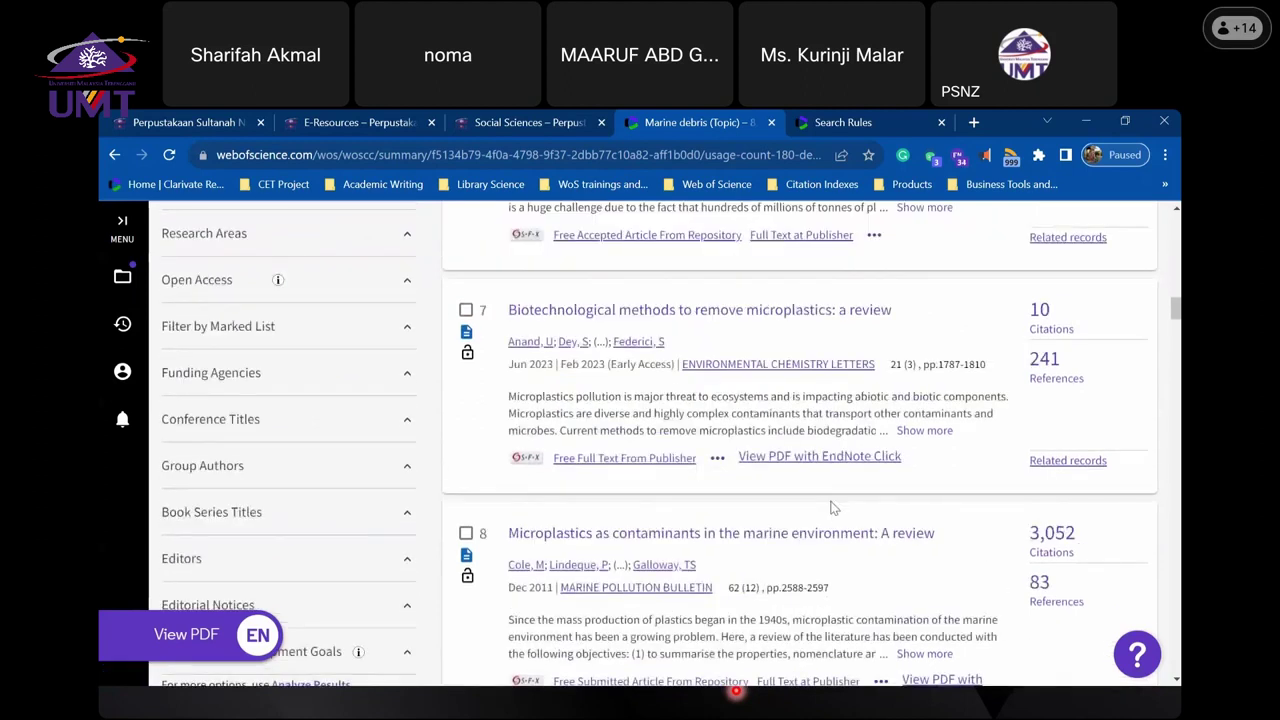
{"action": "scroll", "coordinate": [830, 500], "scroll_direction": "down", "scroll_amount": 3}
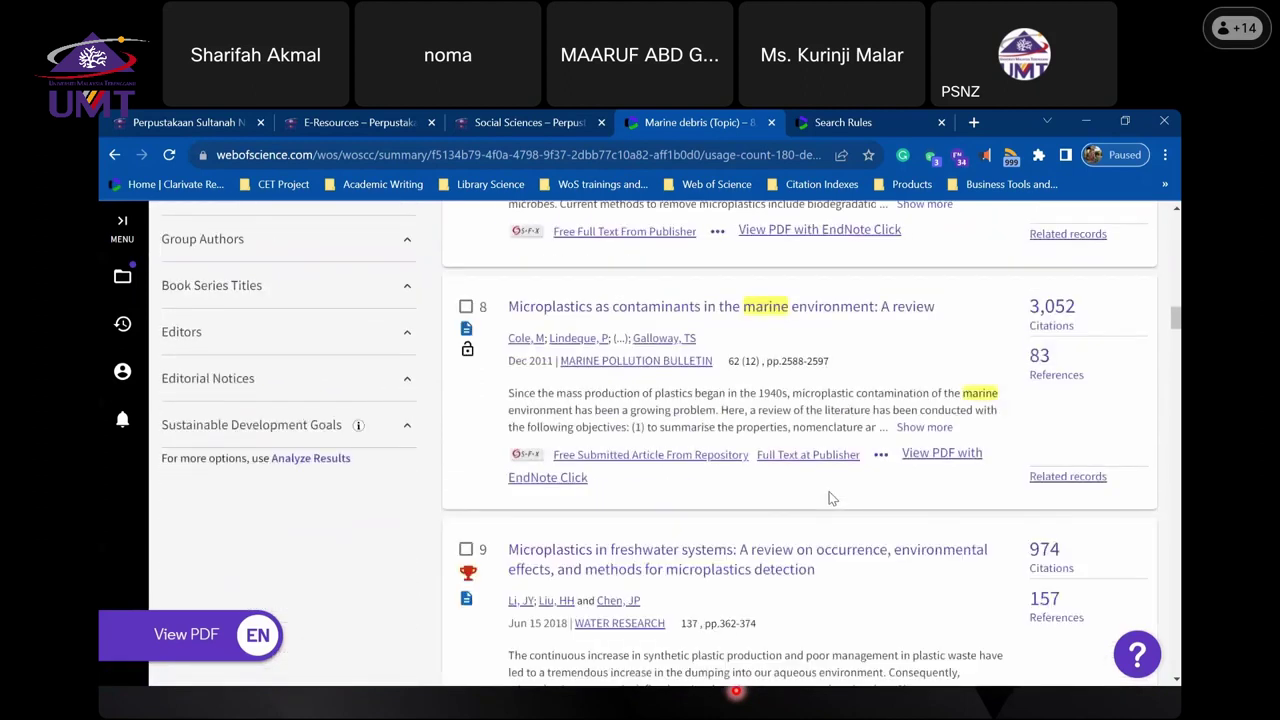
{"action": "scroll", "coordinate": [830, 498], "scroll_direction": "up", "scroll_amount": 10}
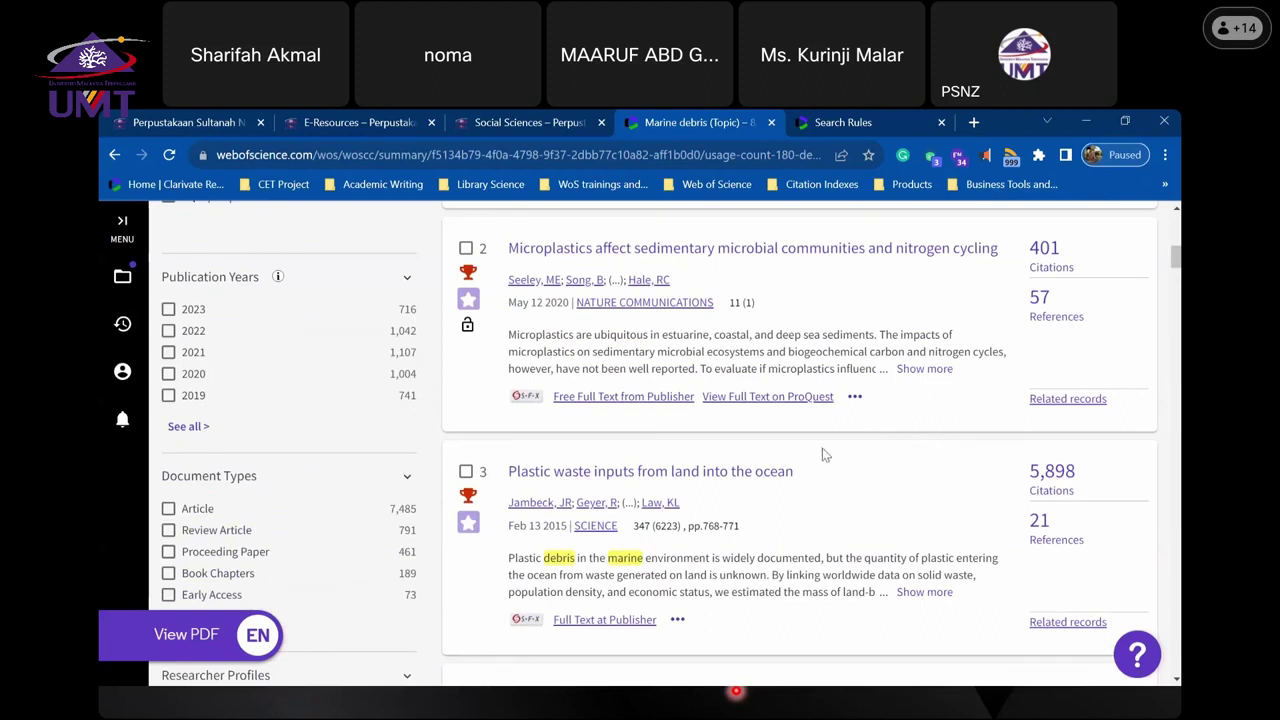
- Compare the full-text links under the top Marine debris records with the EndNote Click PDF sources, and check the Clarivate products list
{"action": "scroll", "coordinate": [822, 451], "scroll_direction": "up", "scroll_amount": 2}
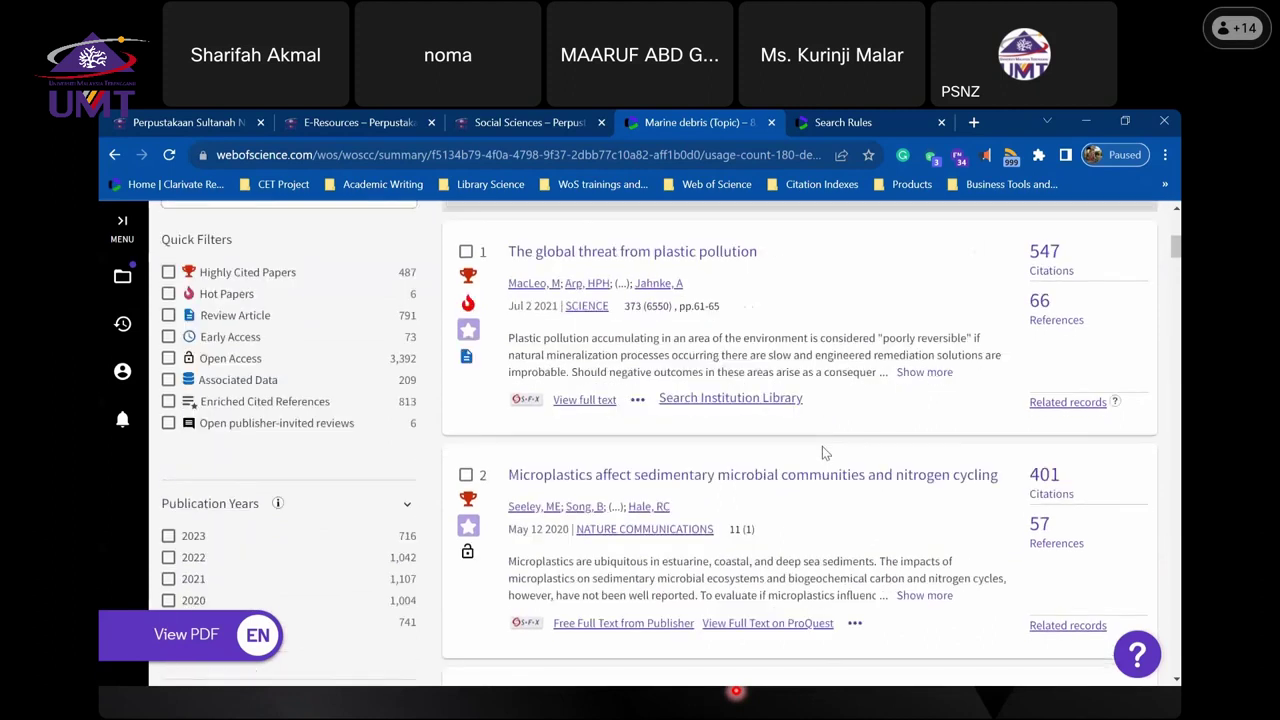
{"action": "scroll", "coordinate": [822, 451], "scroll_direction": "up", "scroll_amount": 2}
{"action": "scroll", "coordinate": [822, 449], "scroll_direction": "down", "scroll_amount": 2}
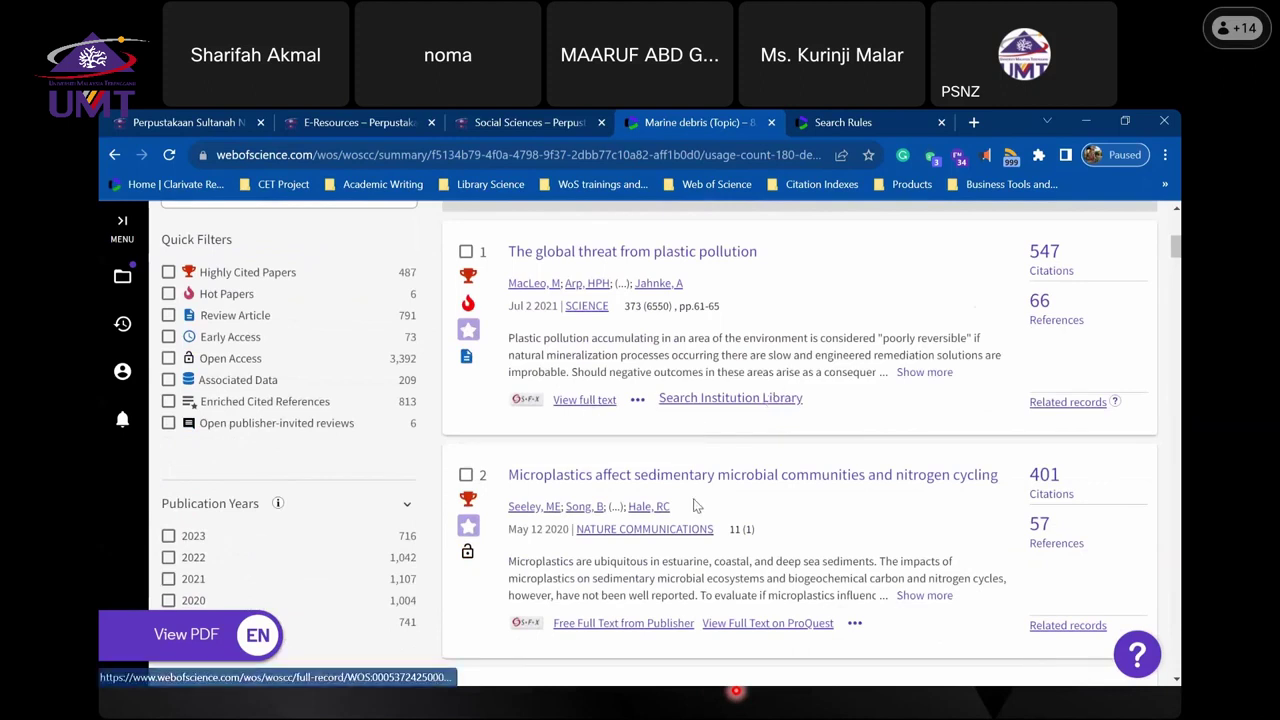
{"action": "scroll", "coordinate": [705, 499], "scroll_direction": "down", "scroll_amount": 2}
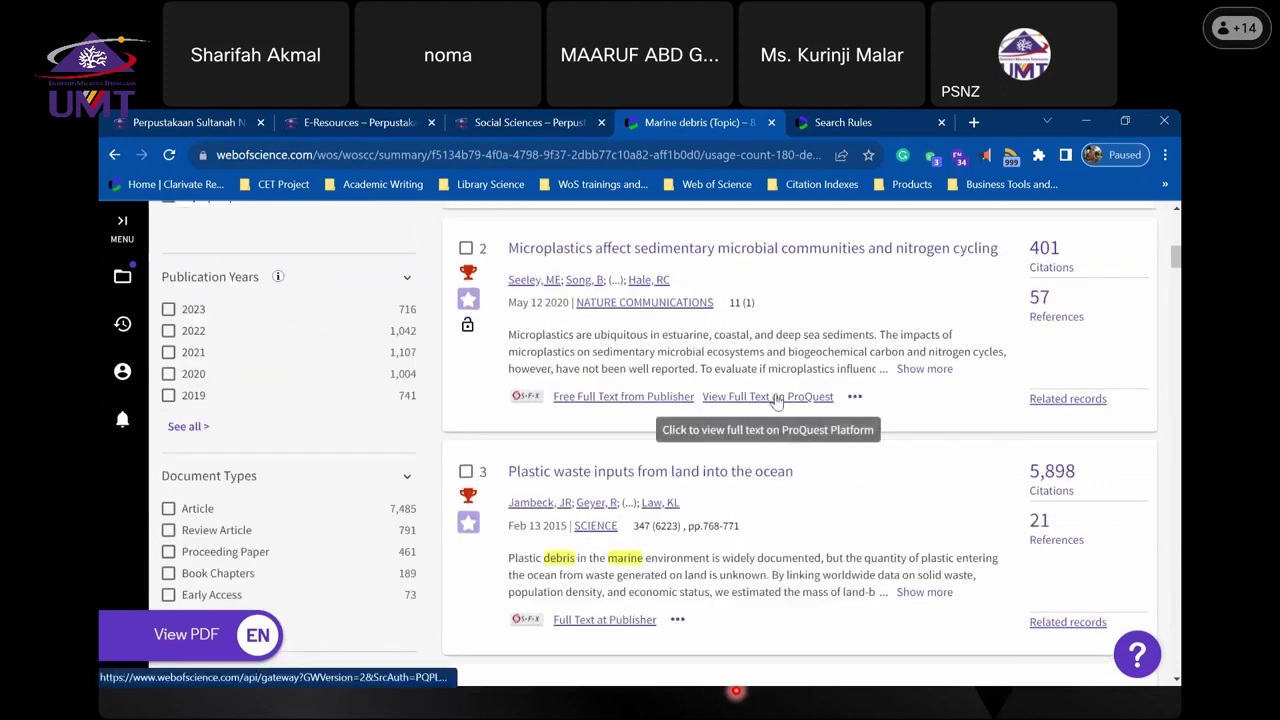
{"action": "scroll", "coordinate": [700, 430], "scroll_direction": "down", "scroll_amount": 4}
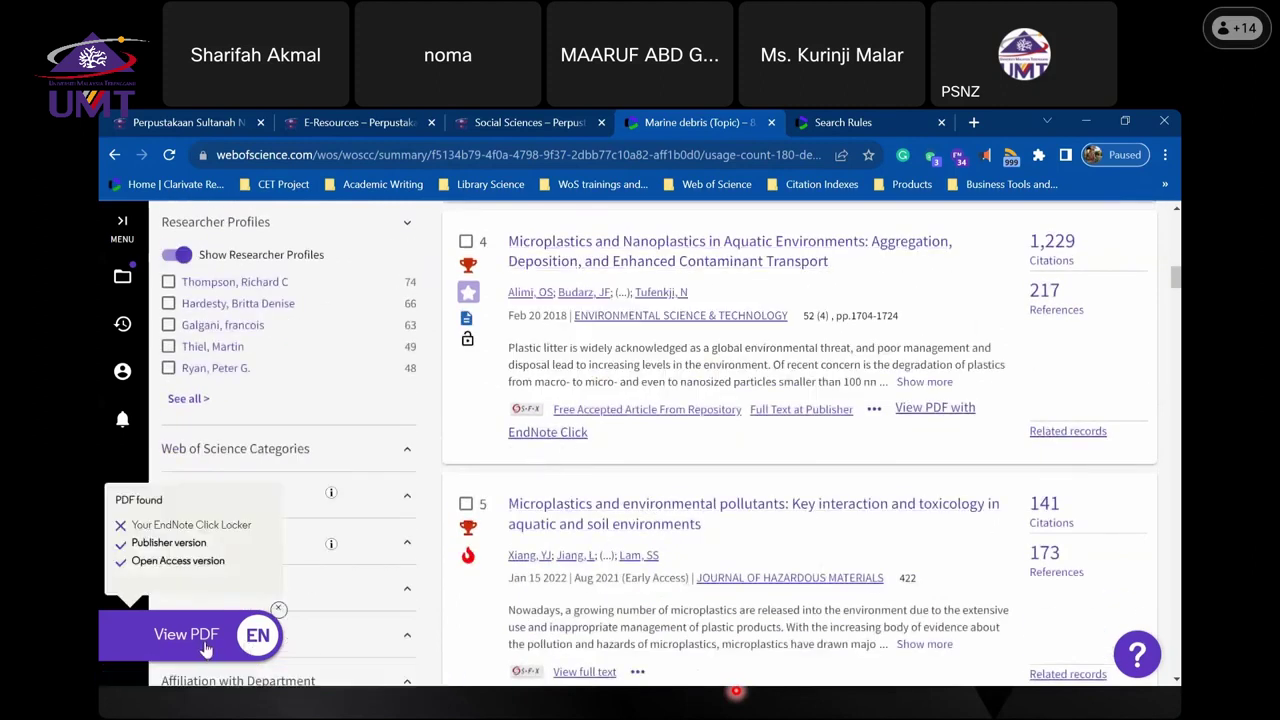
{"action": "scroll", "coordinate": [942, 395], "scroll_direction": "up", "scroll_amount": 10}
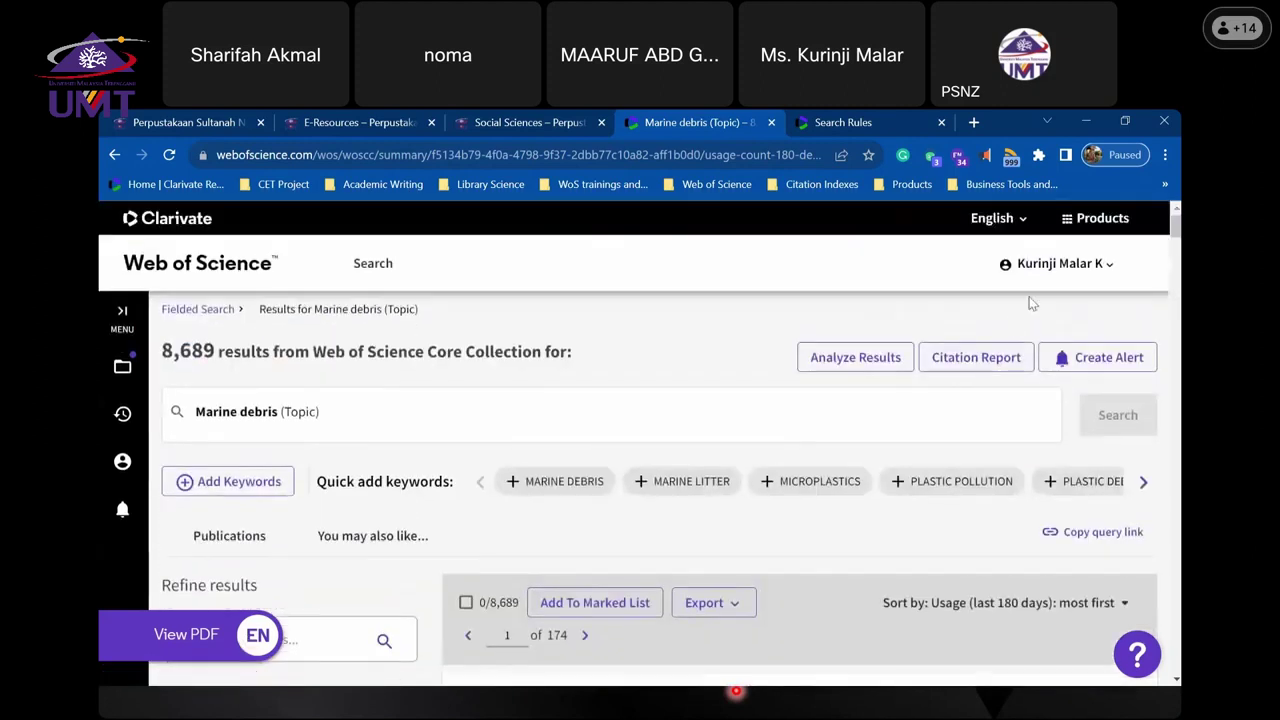
{"action": "left_click", "coordinate": [1098, 219]}
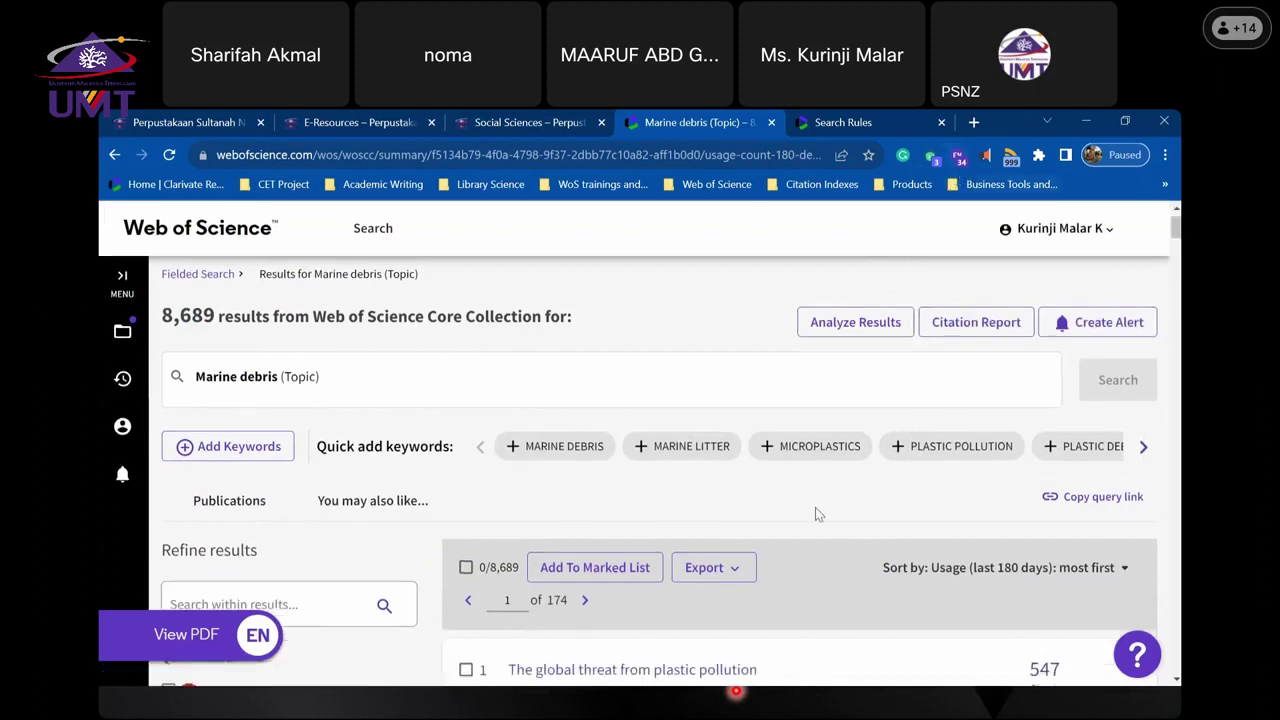
- View the weathering plastics article's PDF in the EndNote Click viewer and return to the Marine debris results
{"action": "scroll", "coordinate": [815, 507], "scroll_direction": "down", "scroll_amount": 6}
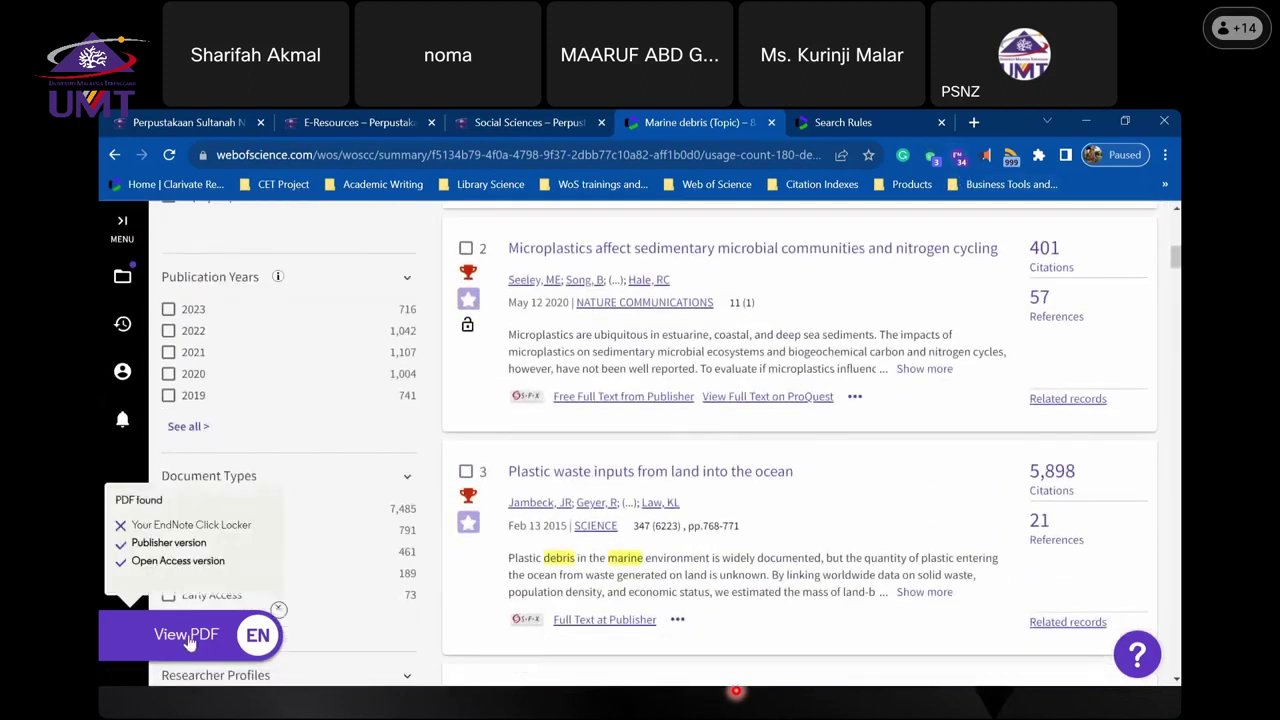
{"action": "left_click", "coordinate": [188, 636]}
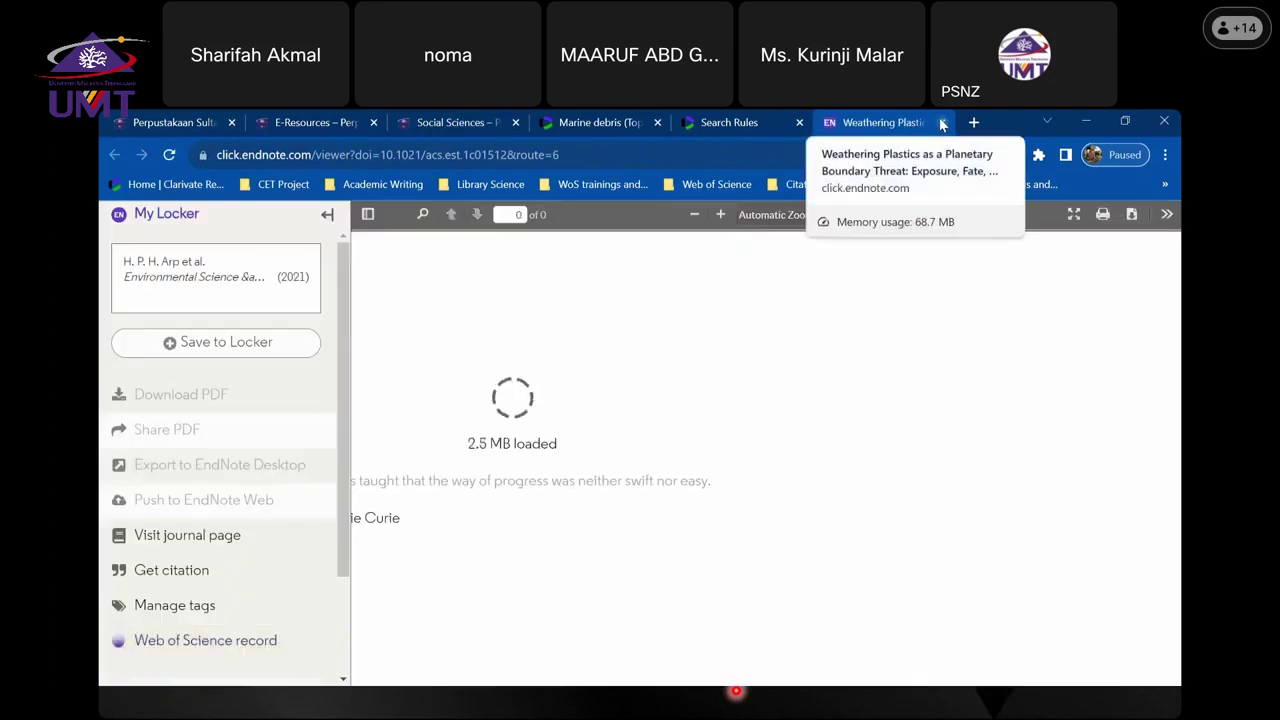
{"action": "left_click", "coordinate": [729, 122]}
{"action": "left_click", "coordinate": [608, 120]}
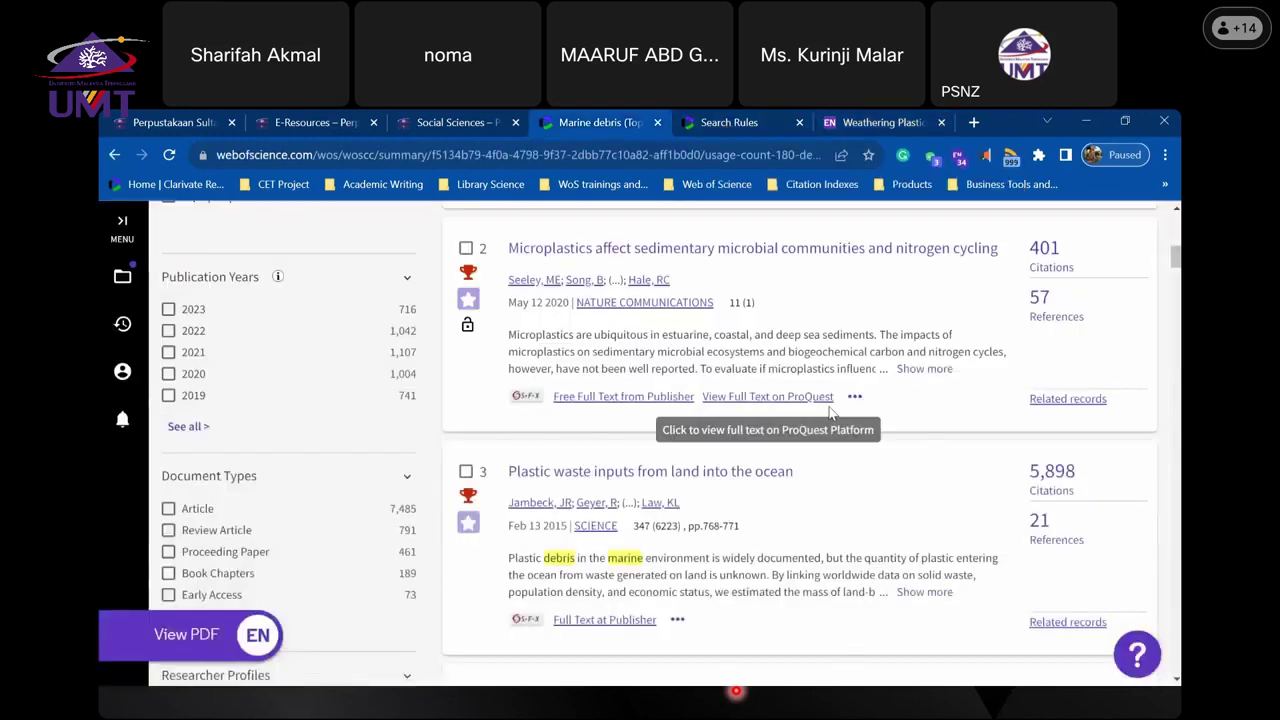
- Open the record "Microplastics affect sedimentary microbial communities and nitrogen cycling" and check its full-text options and citation network
{"action": "scroll", "coordinate": [829, 413], "scroll_direction": "up", "scroll_amount": 6}
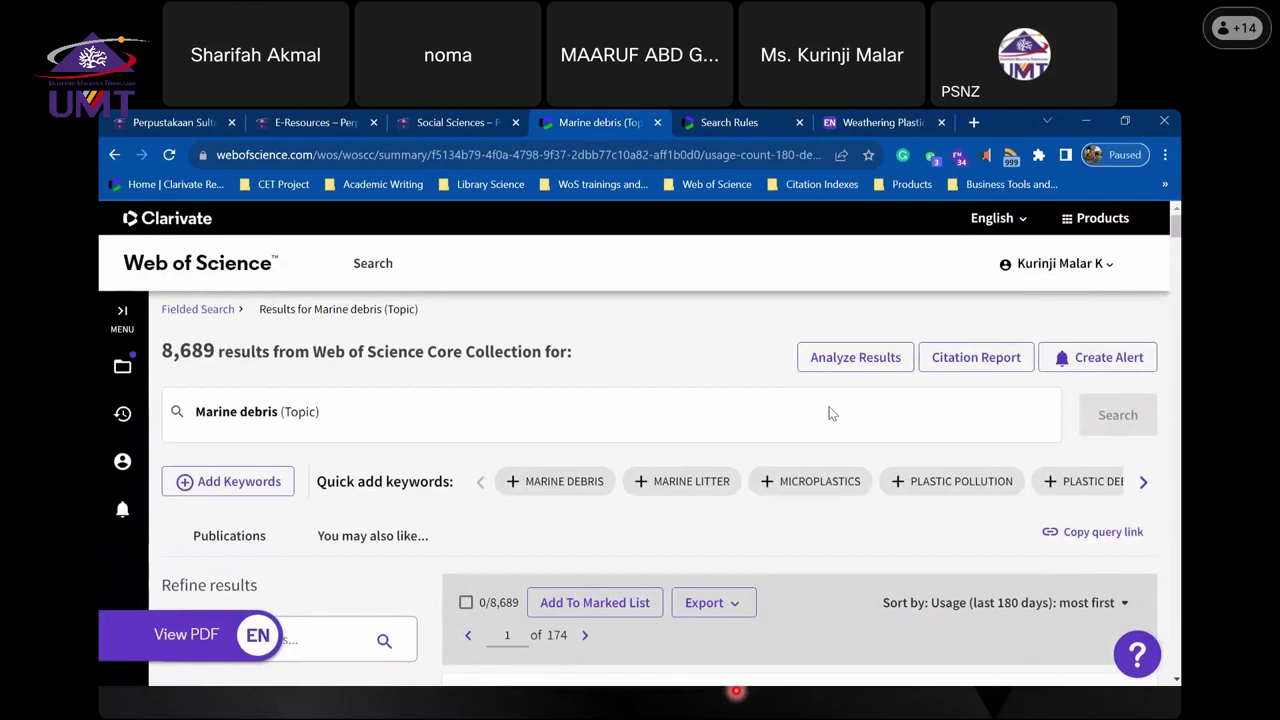
{"action": "scroll", "coordinate": [828, 413], "scroll_direction": "down", "scroll_amount": 3}
{"action": "scroll", "coordinate": [645, 492], "scroll_direction": "down", "scroll_amount": 2}
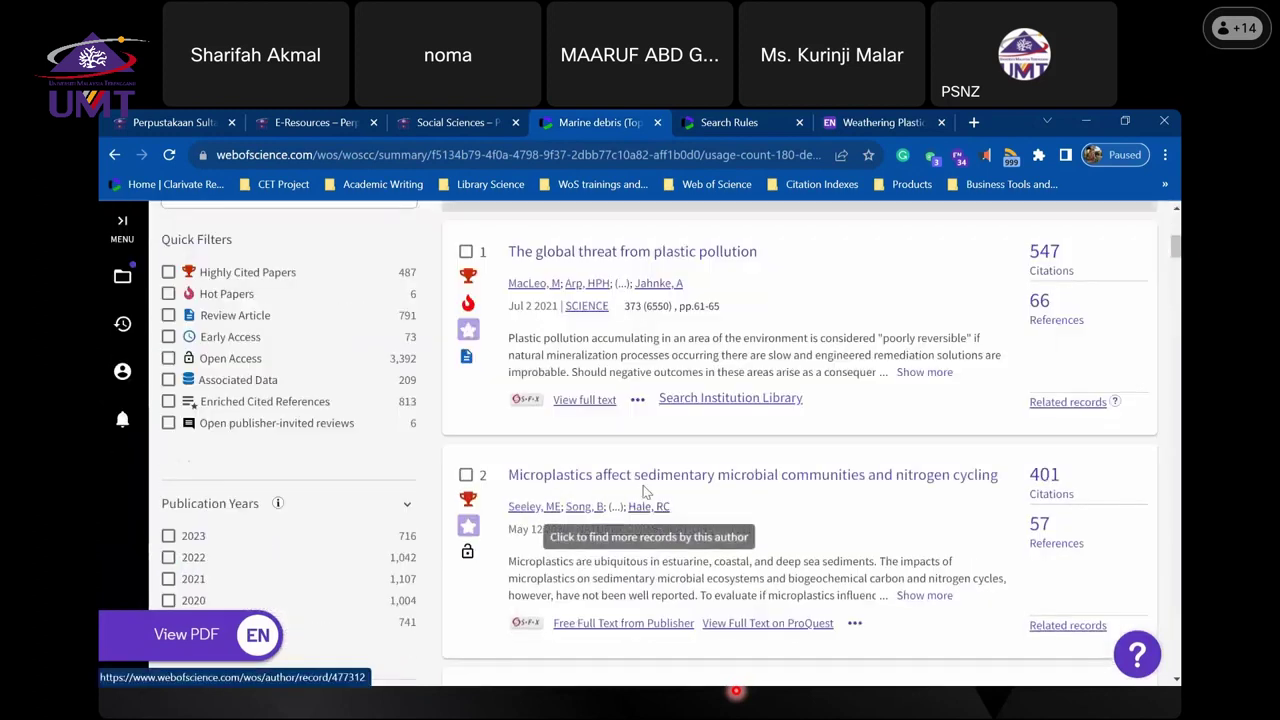
{"action": "left_click", "coordinate": [644, 475]}
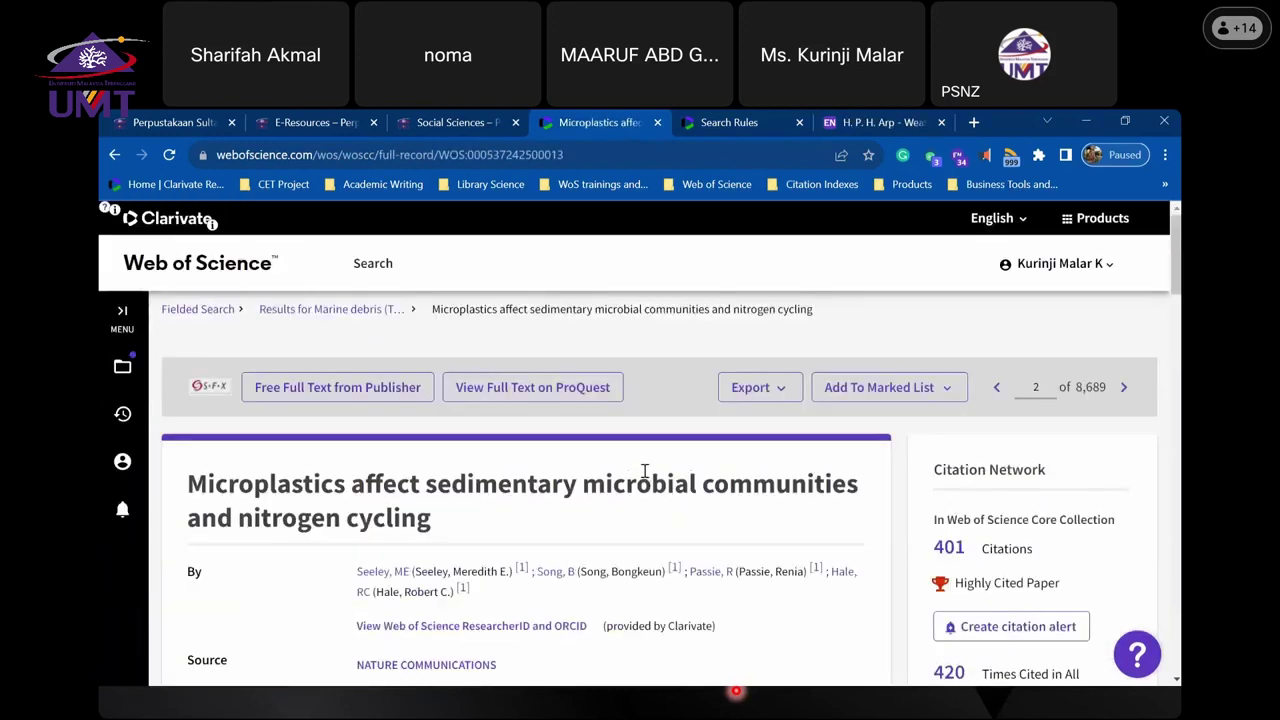
{"action": "scroll", "coordinate": [645, 471], "scroll_direction": "down", "scroll_amount": 3}
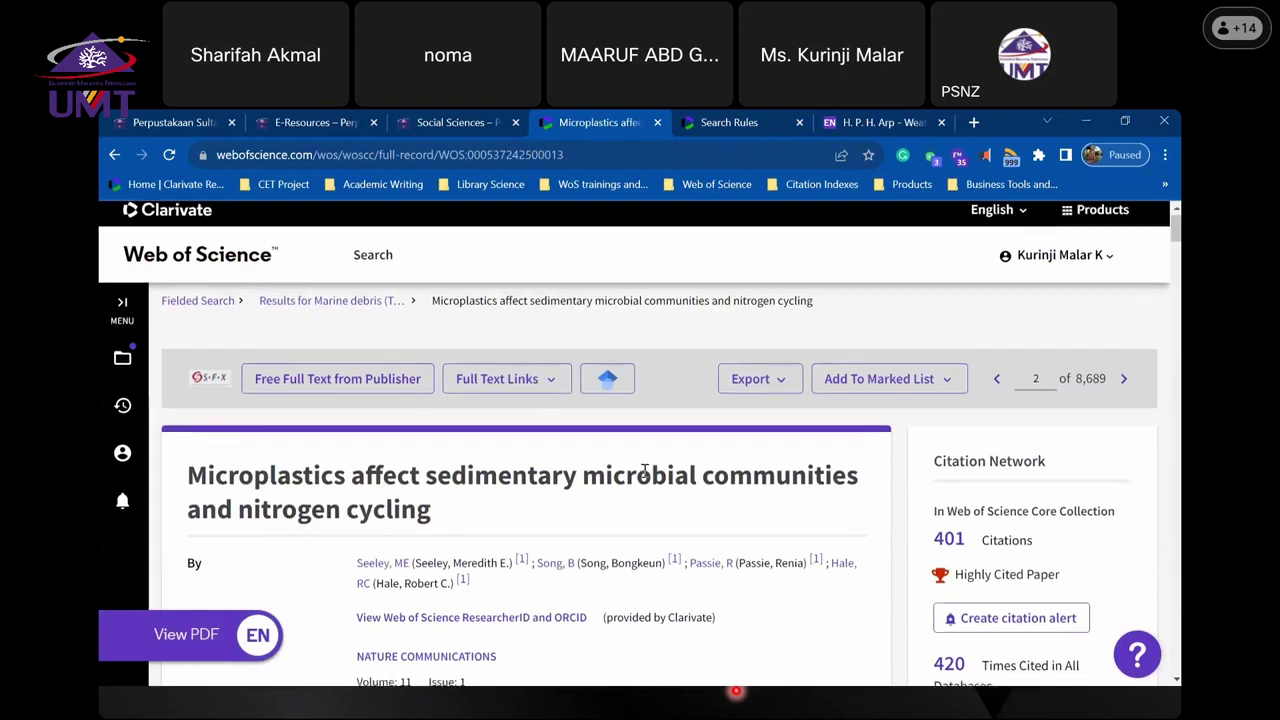
{"action": "scroll", "coordinate": [1036, 334], "scroll_direction": "up", "scroll_amount": 3}
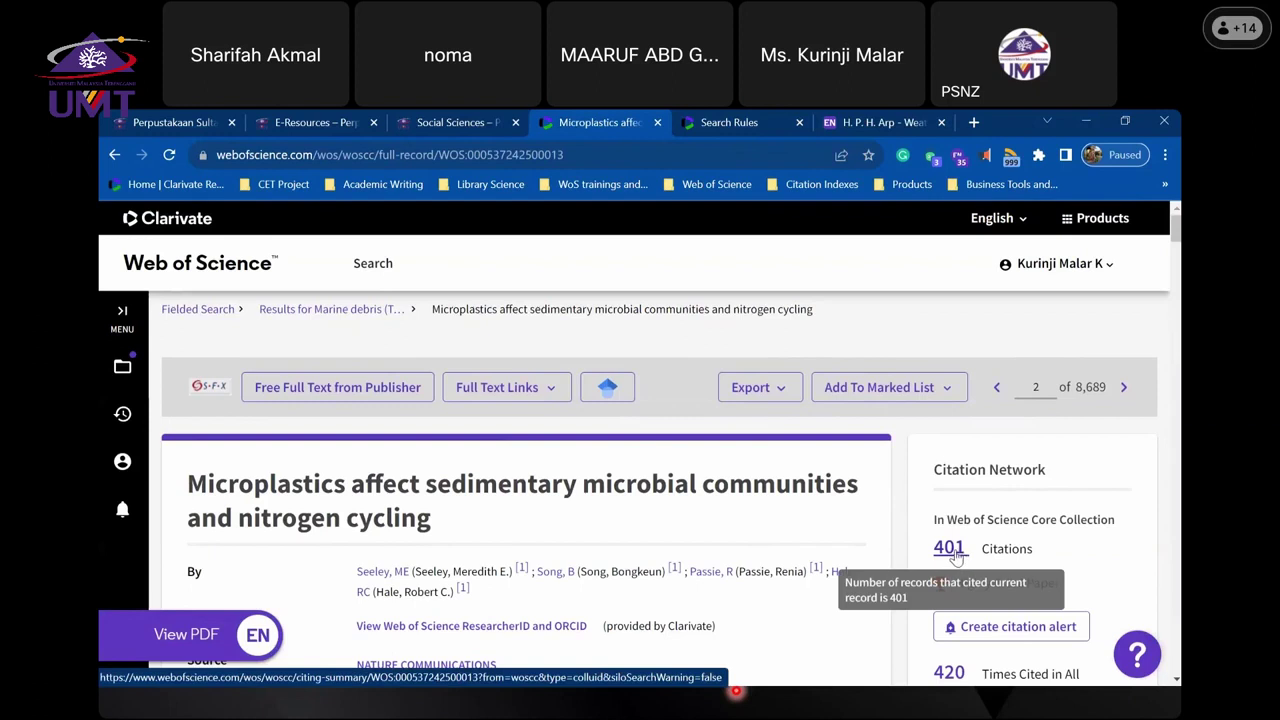
- Expand the article's times-cited breakdown by database and examine it together with the cited references
{"action": "scroll", "coordinate": [955, 548], "scroll_direction": "down", "scroll_amount": 2}
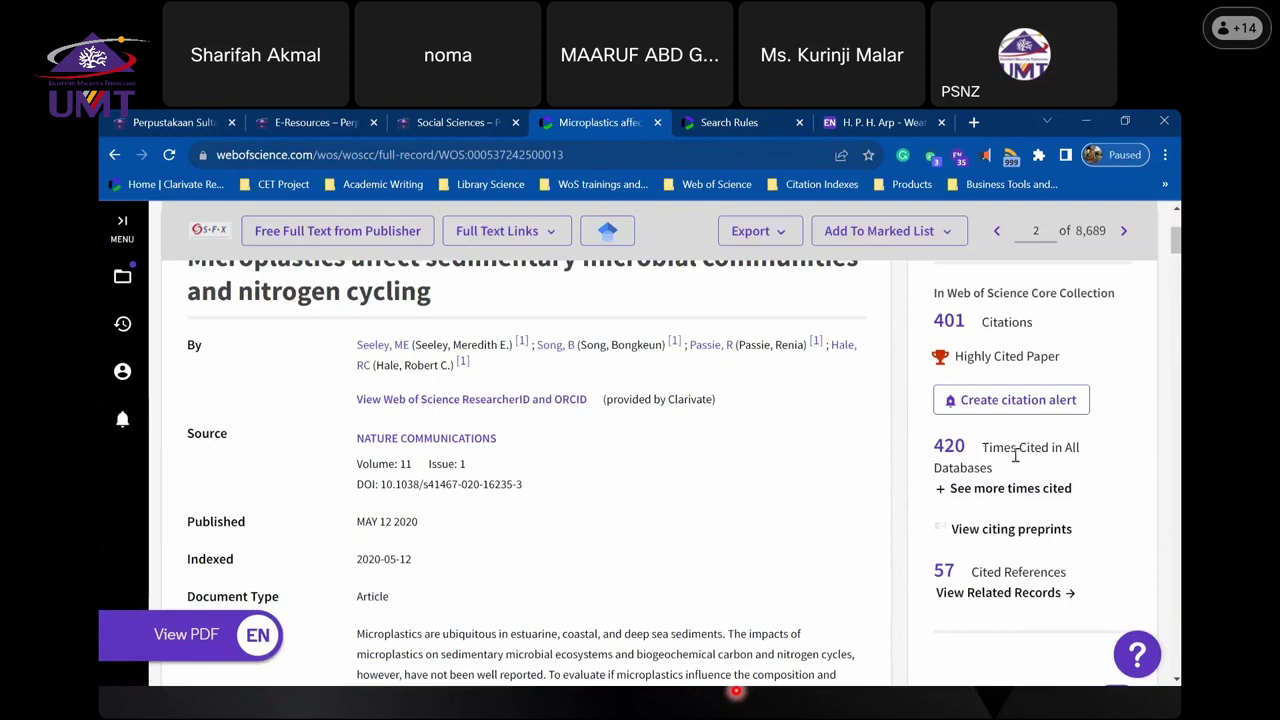
{"action": "left_click", "coordinate": [952, 488]}
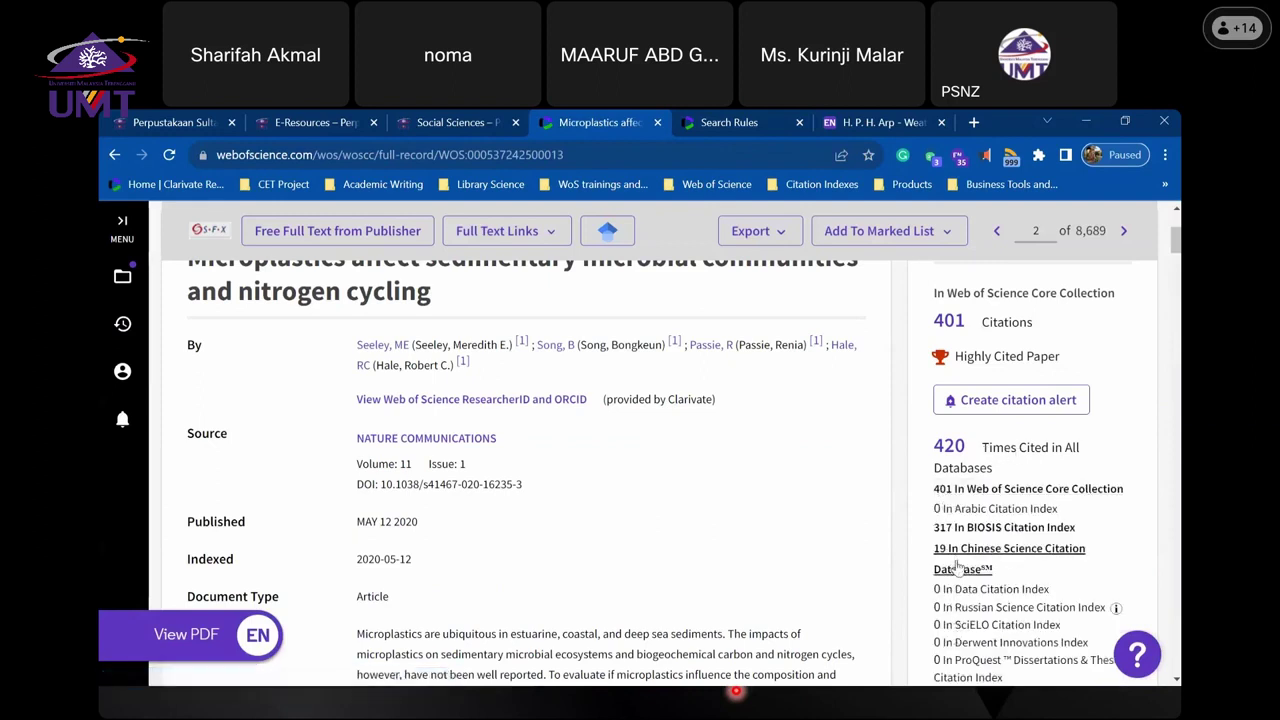
{"action": "scroll", "coordinate": [950, 556], "scroll_direction": "down", "scroll_amount": 2}
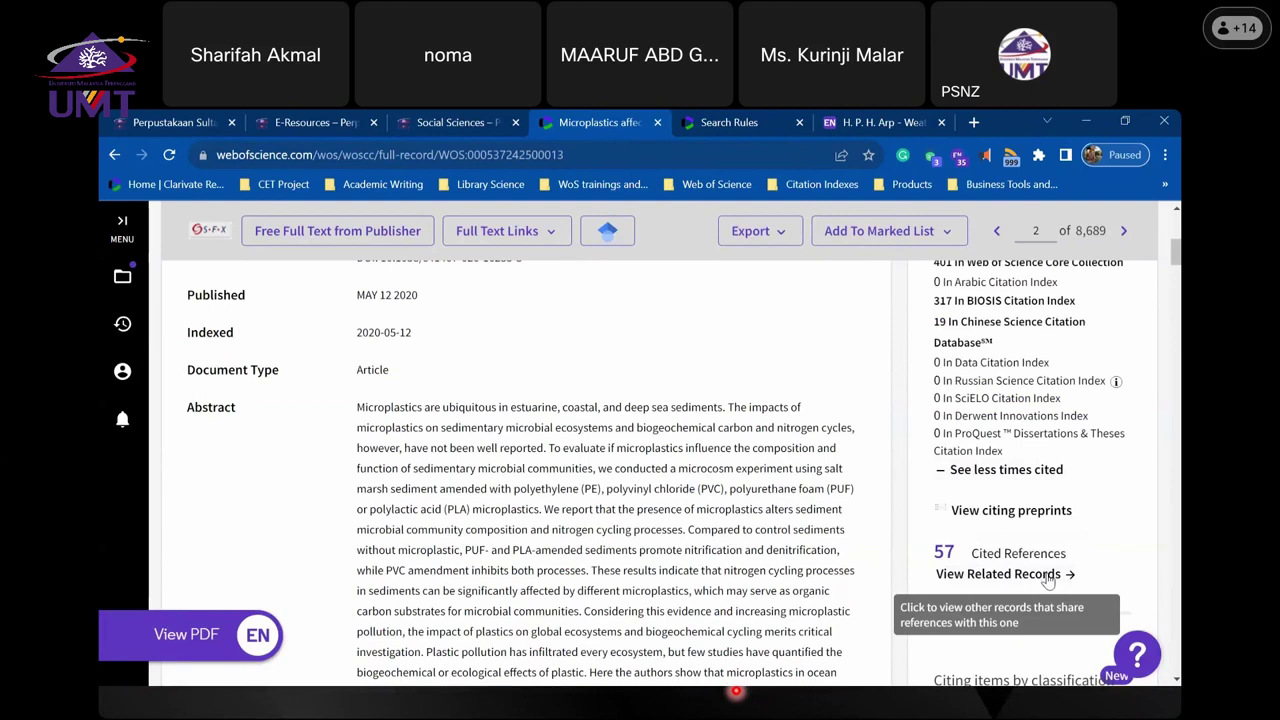
- Open the article's related records and examine the top ones for the references they share with it
{"action": "left_click", "coordinate": [1048, 578]}
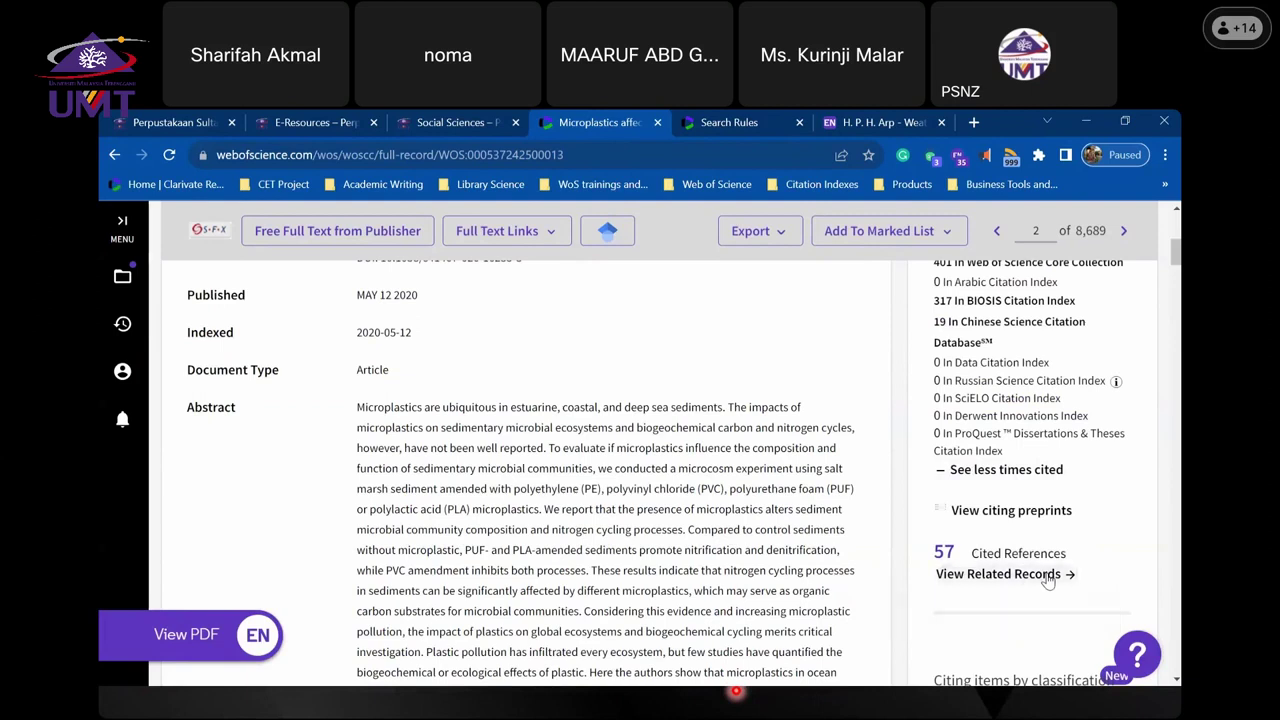
{"action": "scroll", "coordinate": [981, 482], "scroll_direction": "down", "scroll_amount": 2}
{"action": "scroll", "coordinate": [981, 479], "scroll_direction": "down", "scroll_amount": 5}
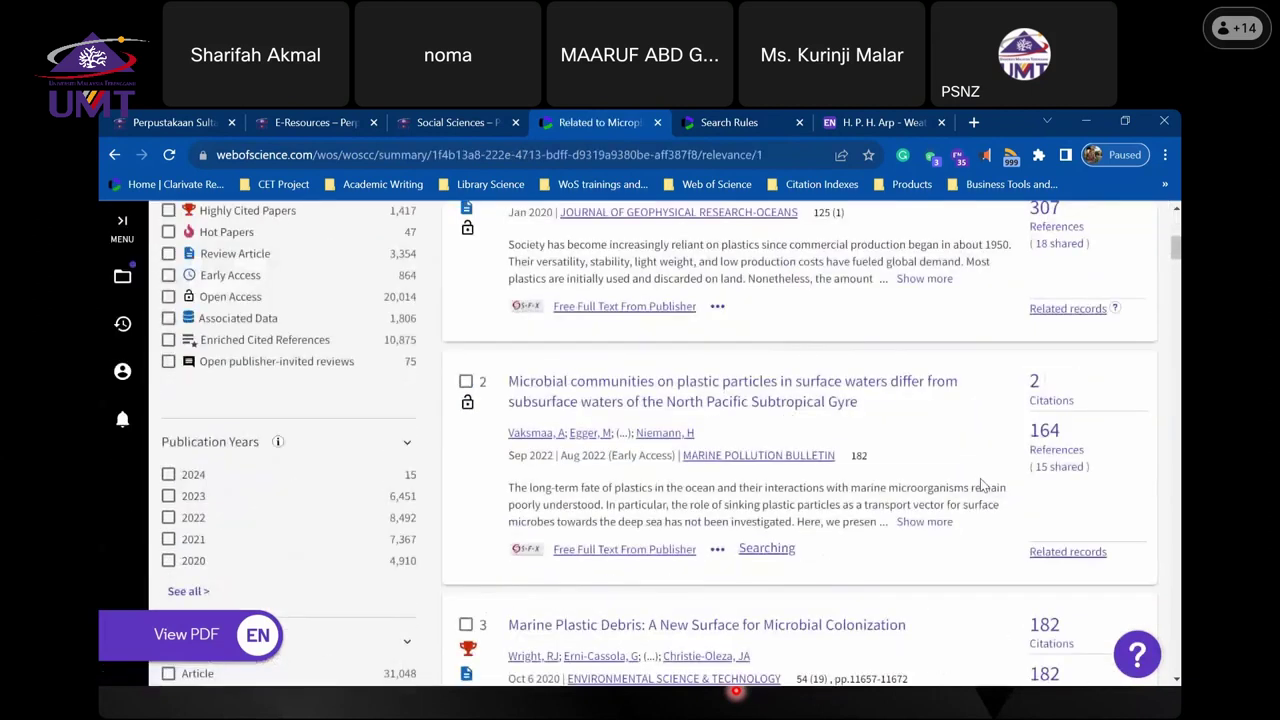
{"action": "scroll", "coordinate": [980, 478], "scroll_direction": "up", "scroll_amount": 3}
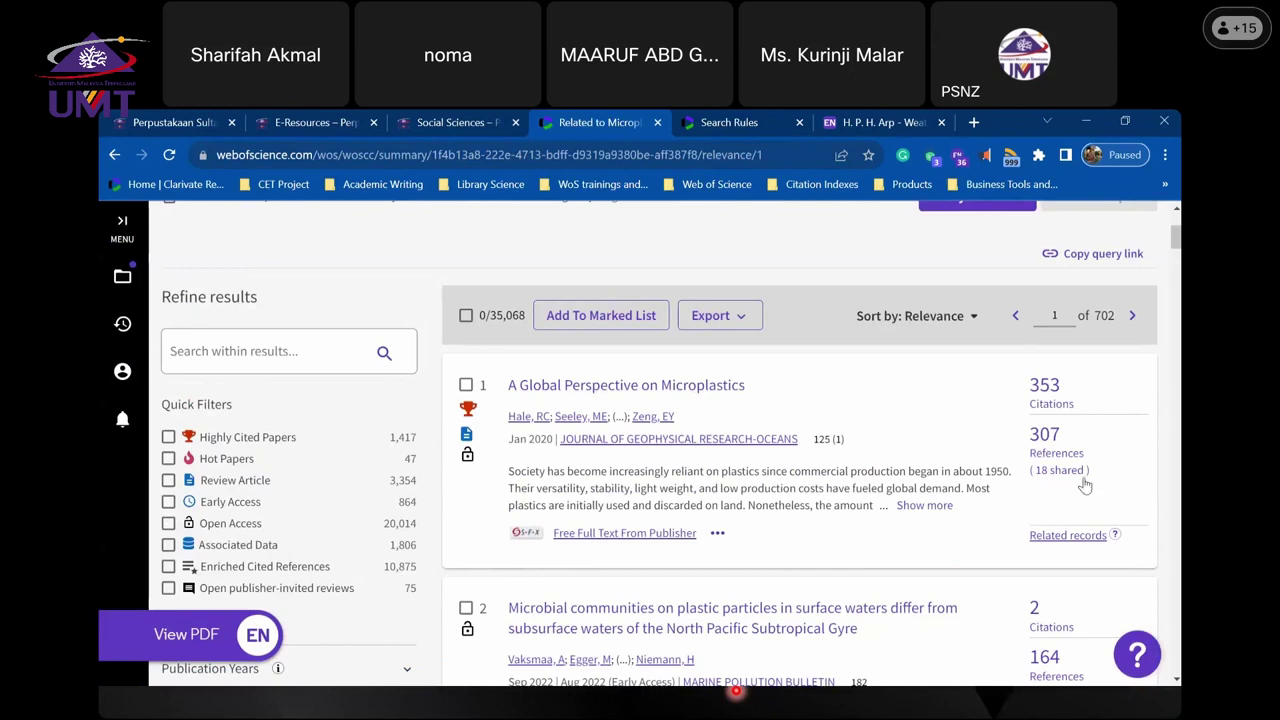
{"action": "scroll", "coordinate": [1050, 496], "scroll_direction": "up", "scroll_amount": 3}
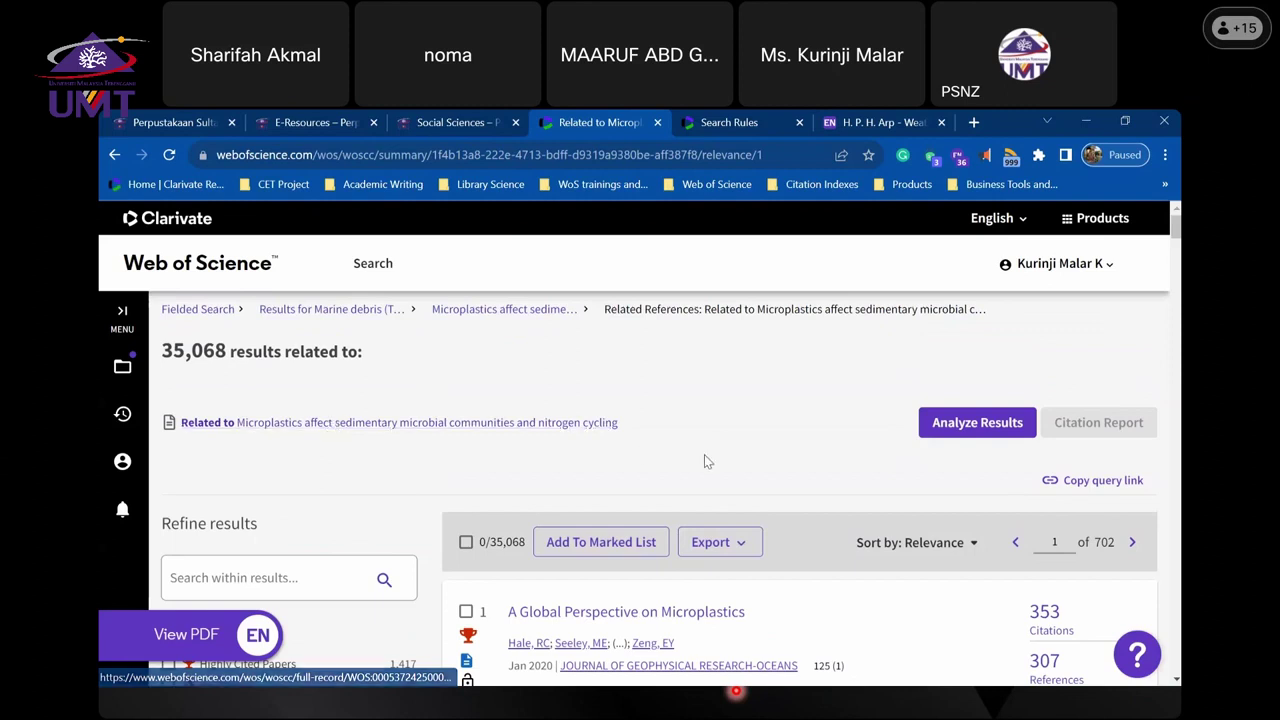
{"action": "scroll", "coordinate": [712, 466], "scroll_direction": "down", "scroll_amount": 2}
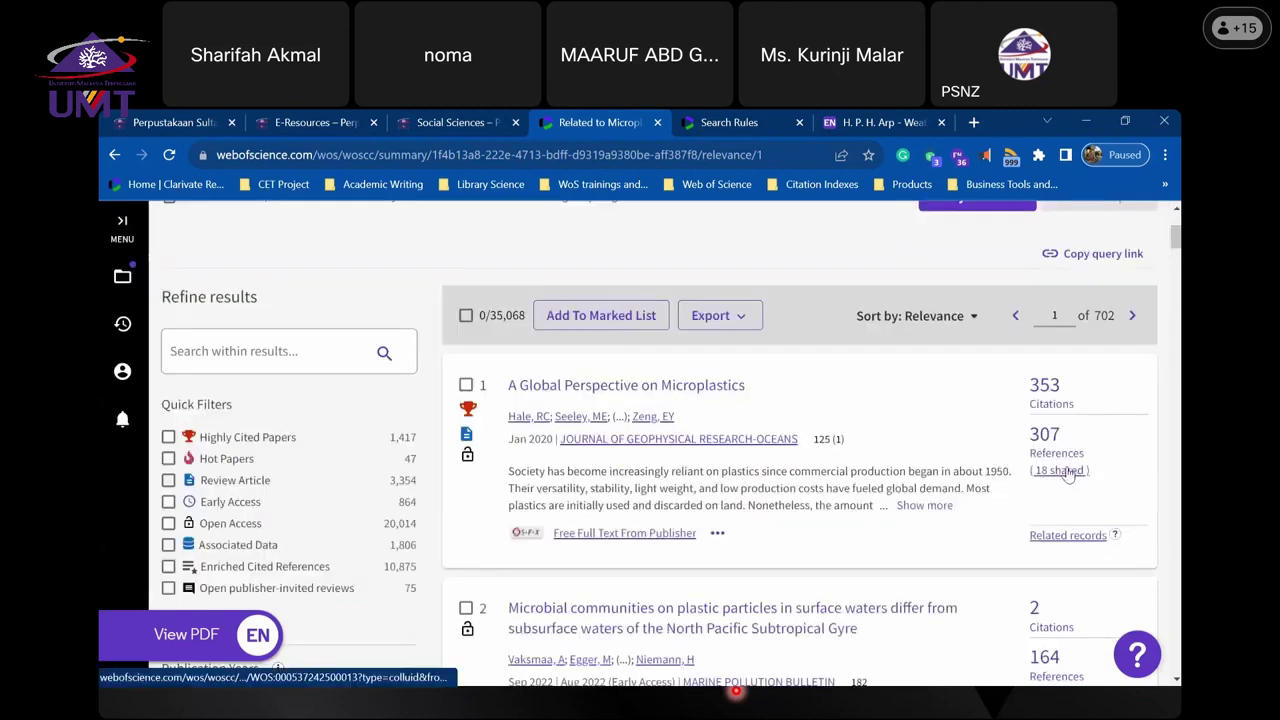
{"action": "scroll", "coordinate": [683, 400], "scroll_direction": "up", "scroll_amount": 2}
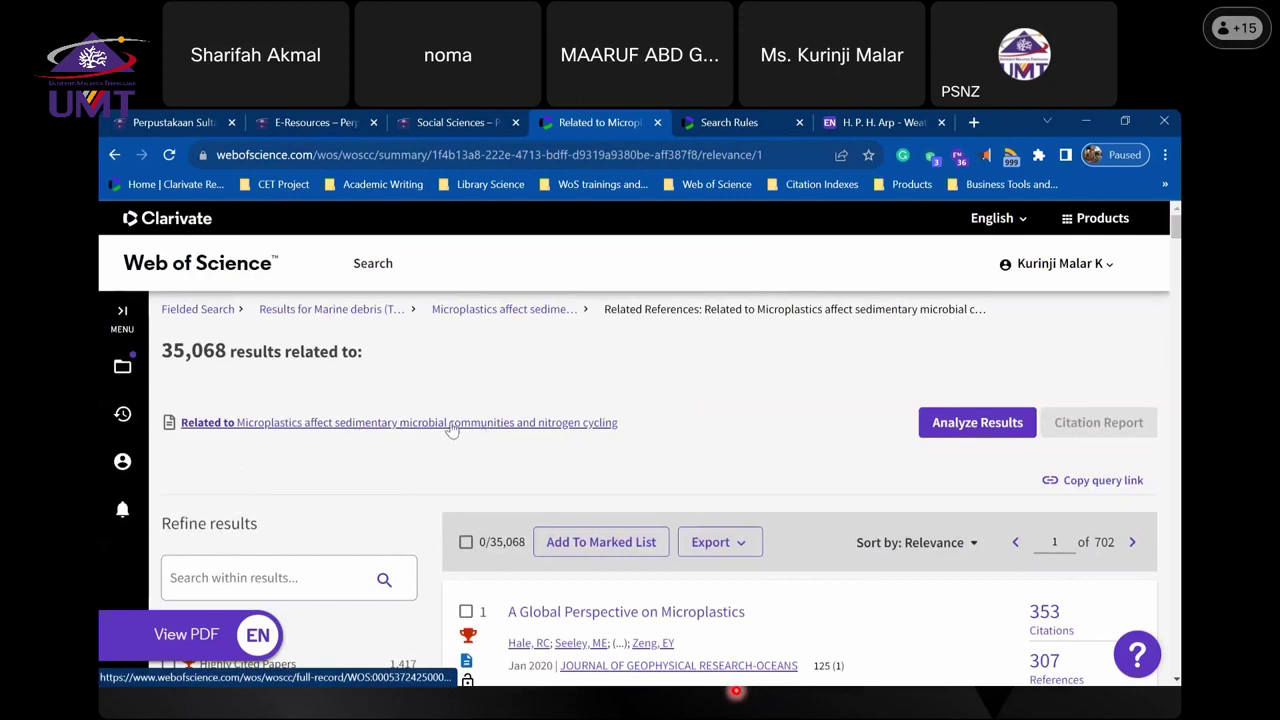
{"action": "scroll", "coordinate": [452, 428], "scroll_direction": "down", "scroll_amount": 2}
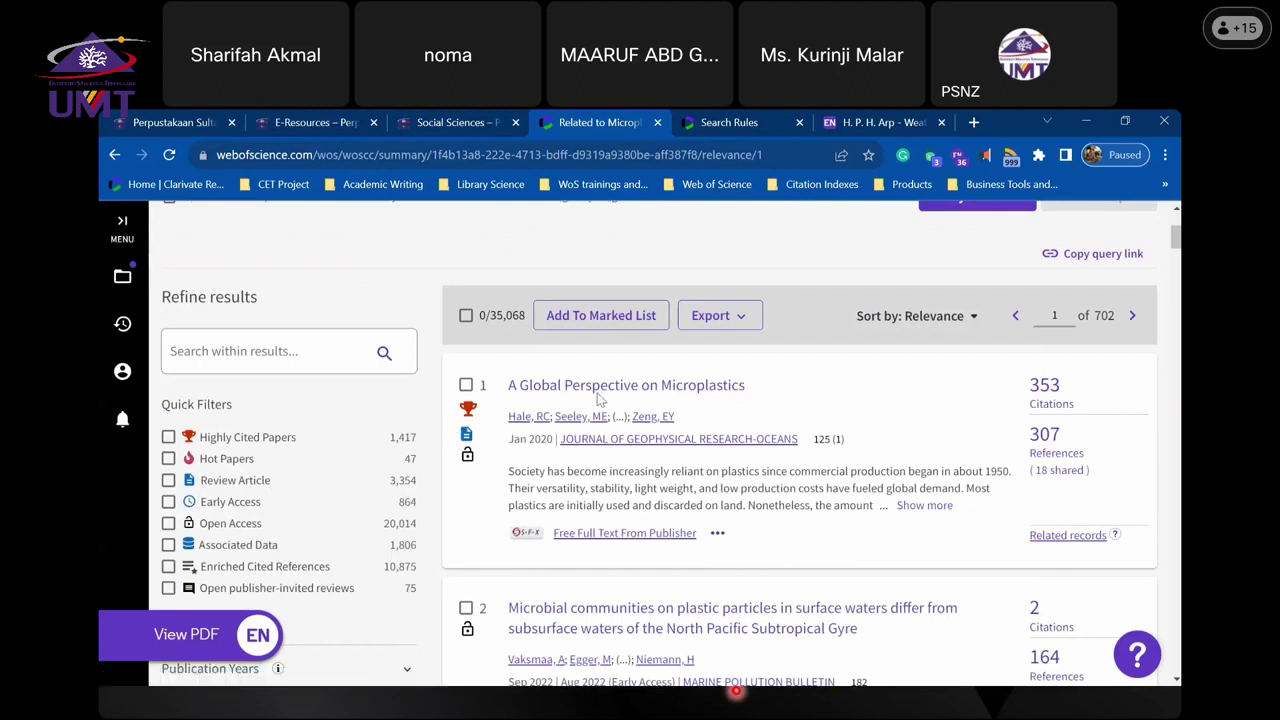
{"action": "scroll", "coordinate": [935, 482], "scroll_direction": "down", "scroll_amount": 2}
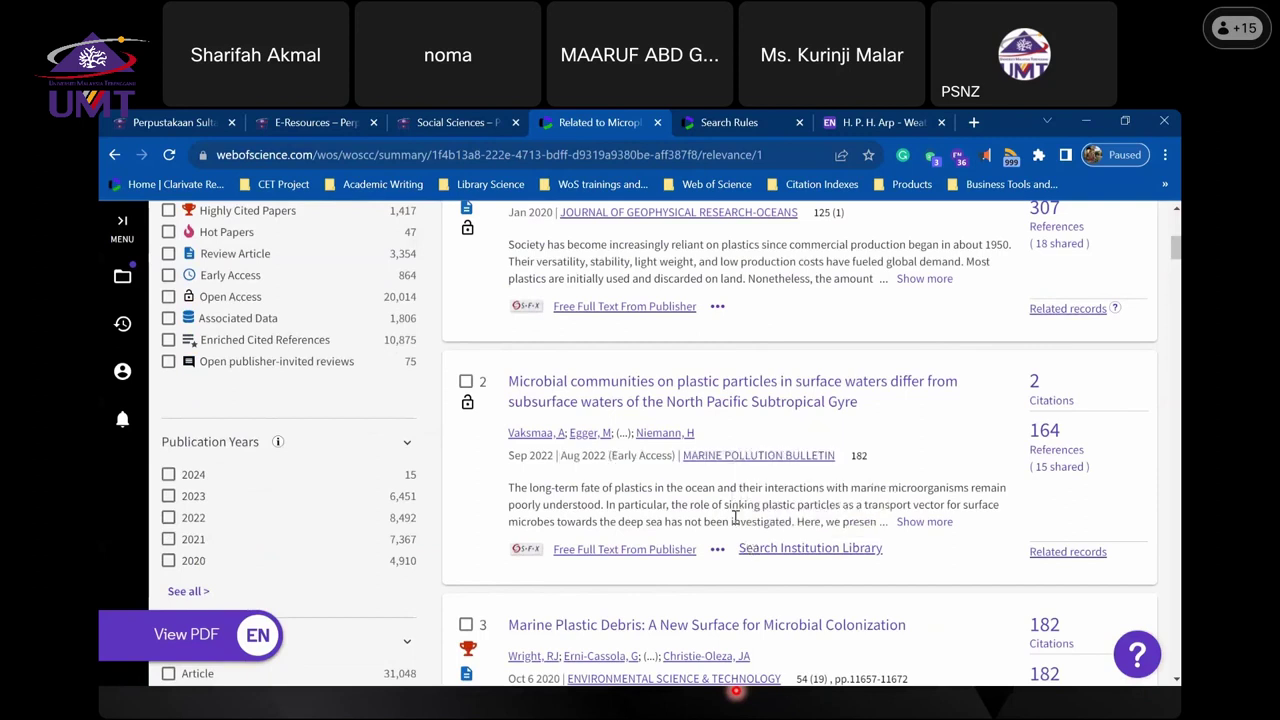
- Select the related record "A Global Perspective on Microplastics" and view the marked list choices without adding it
{"action": "scroll", "coordinate": [735, 517], "scroll_direction": "up", "scroll_amount": 2}
{"action": "left_click", "coordinate": [466, 385]}
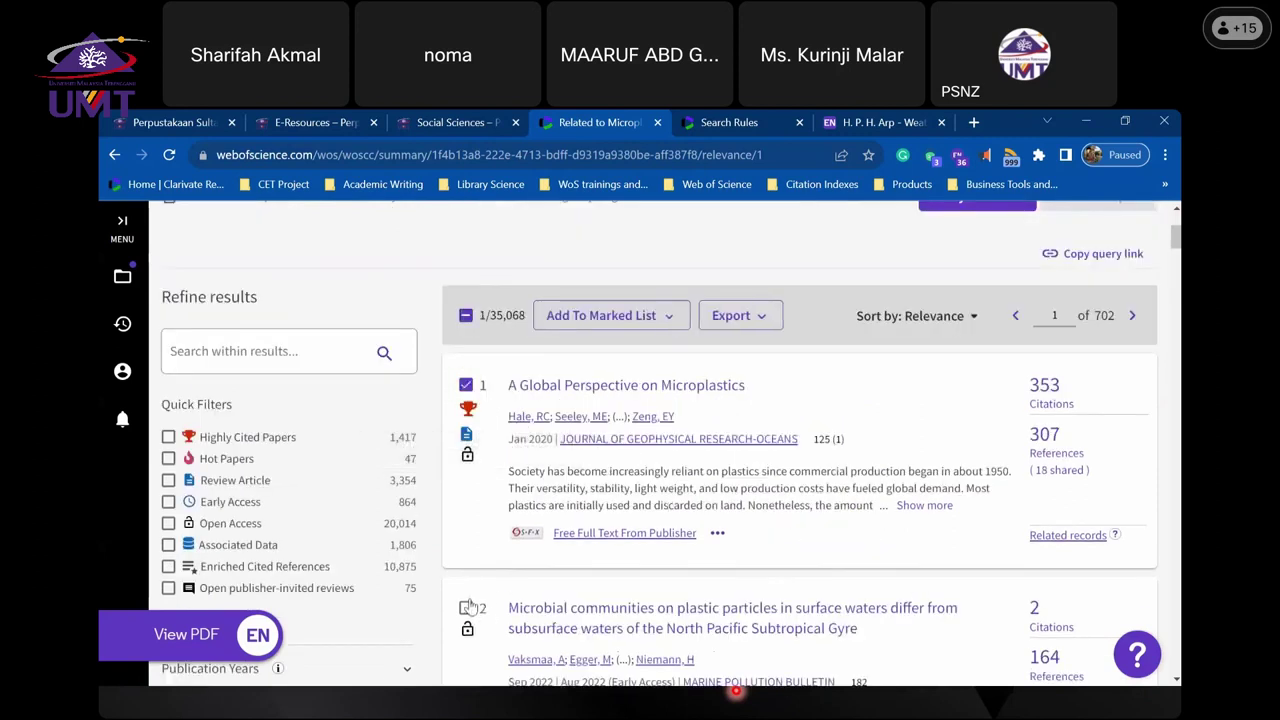
{"action": "left_click", "coordinate": [664, 316]}
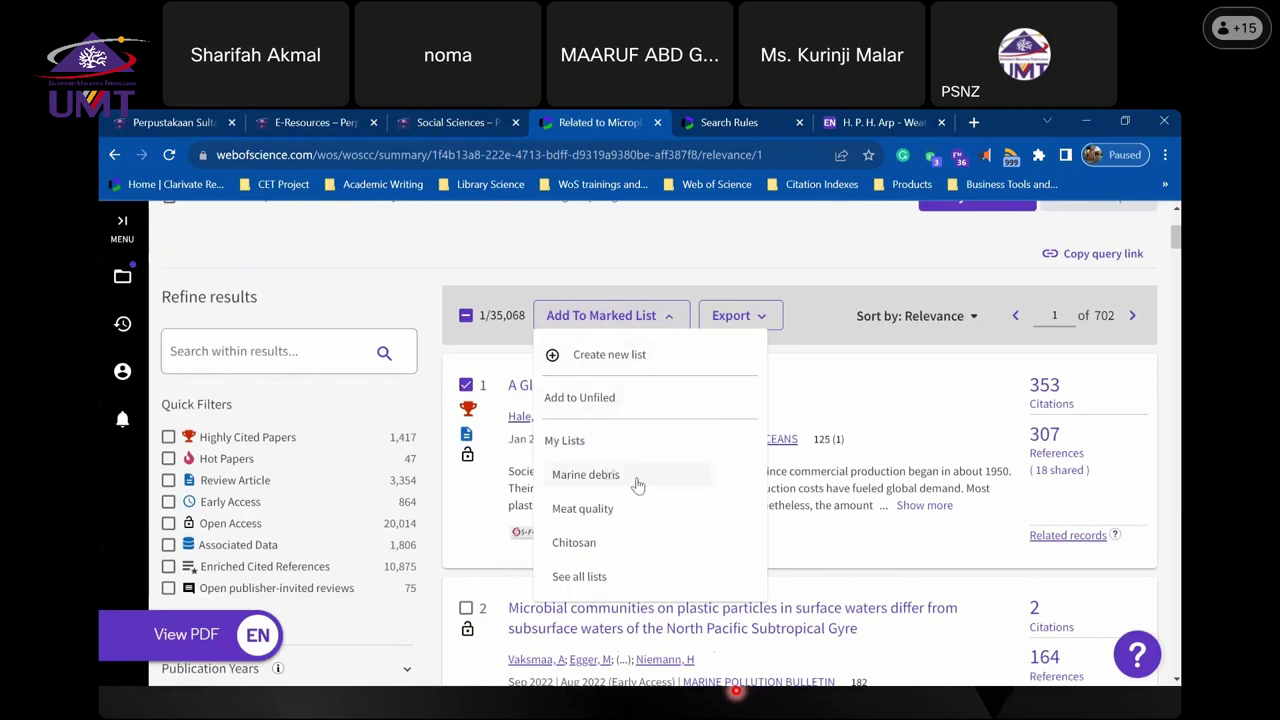
{"action": "left_click", "coordinate": [851, 387]}
{"action": "scroll", "coordinate": [905, 400], "scroll_direction": "up", "scroll_amount": 3}
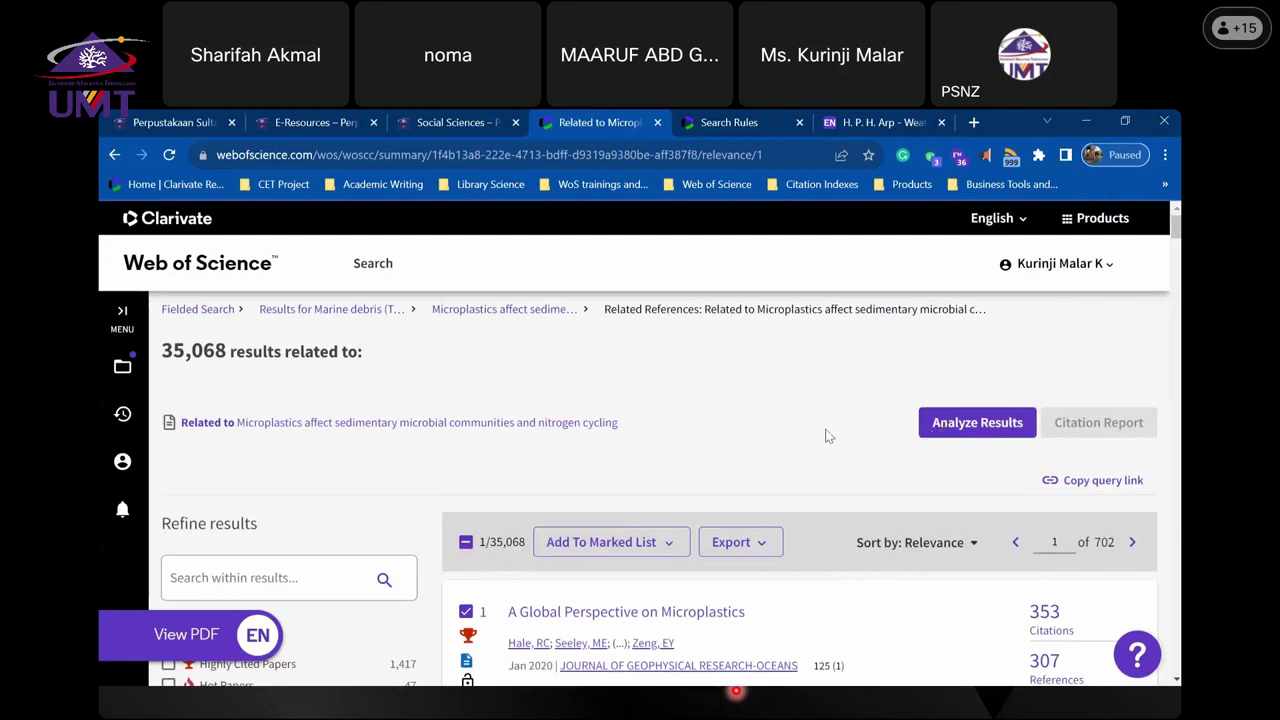
- Review the document type and researcher profile filters of the related records, previewing the first listed researcher's profile and closing it
{"action": "scroll", "coordinate": [282, 468], "scroll_direction": "down", "scroll_amount": 3}
{"action": "scroll", "coordinate": [282, 476], "scroll_direction": "down", "scroll_amount": 3}
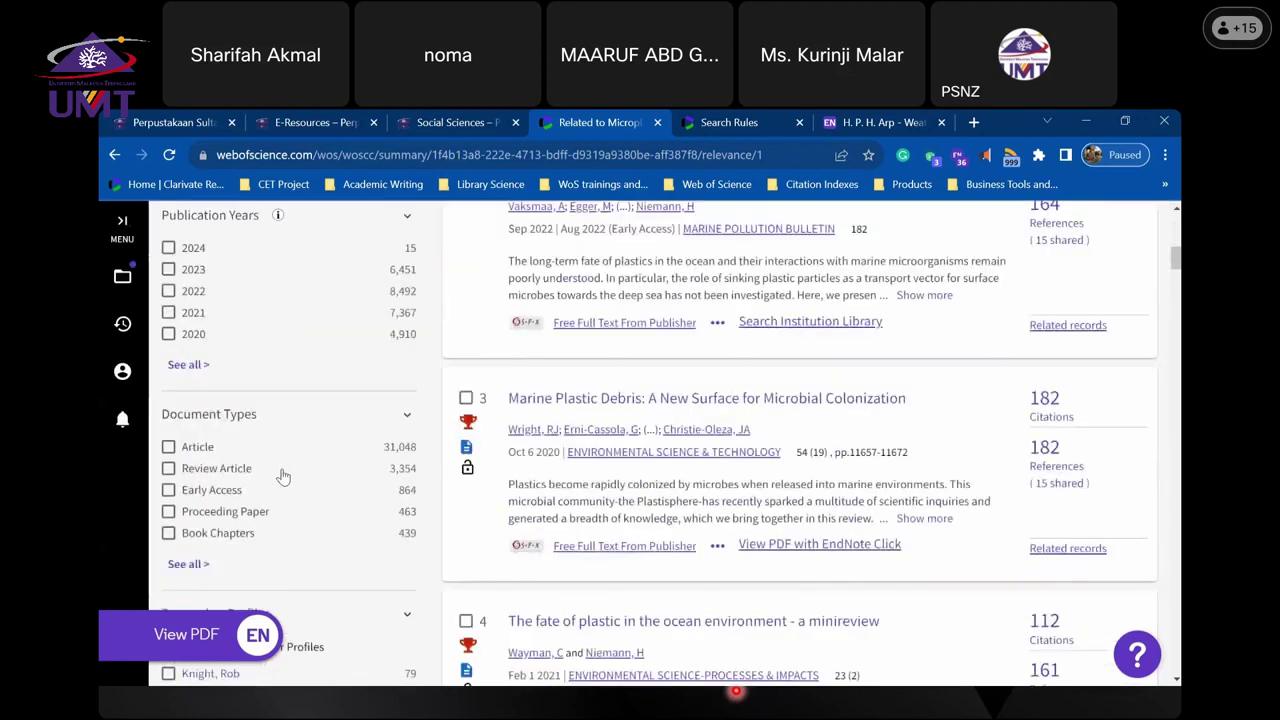
{"action": "scroll", "coordinate": [283, 477], "scroll_direction": "down", "scroll_amount": 2}
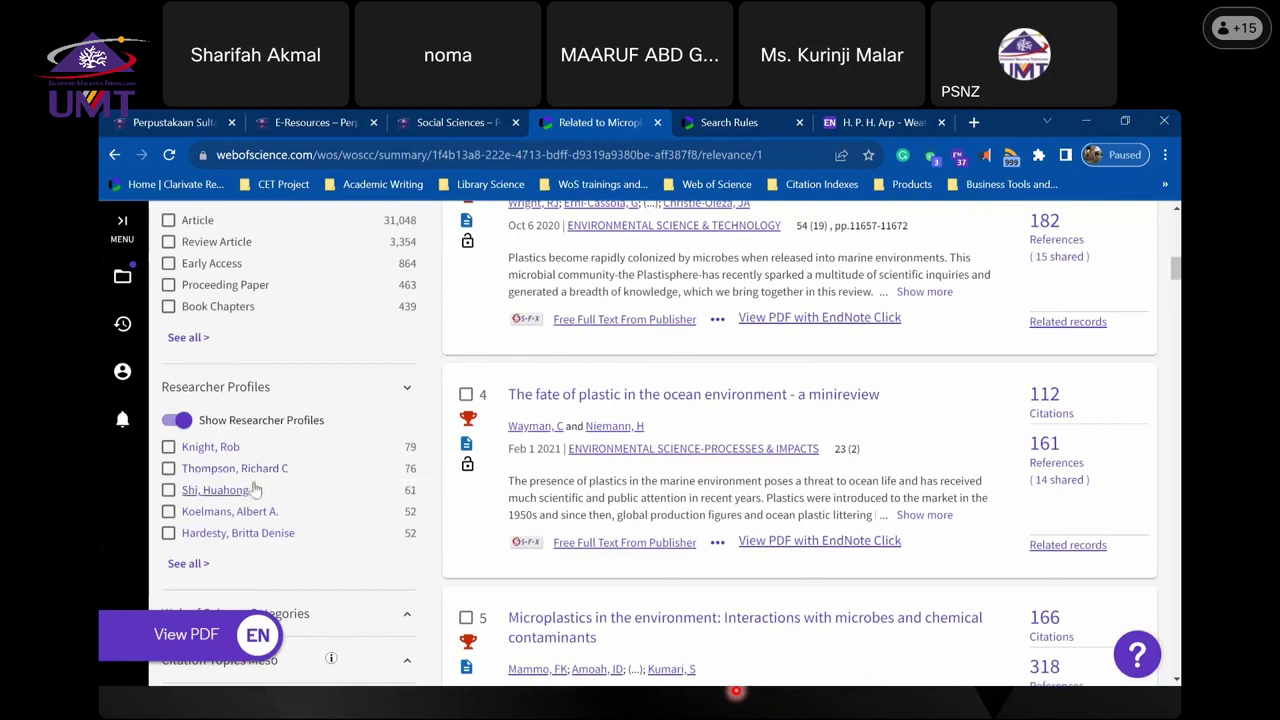
{"action": "left_click", "coordinate": [207, 449]}
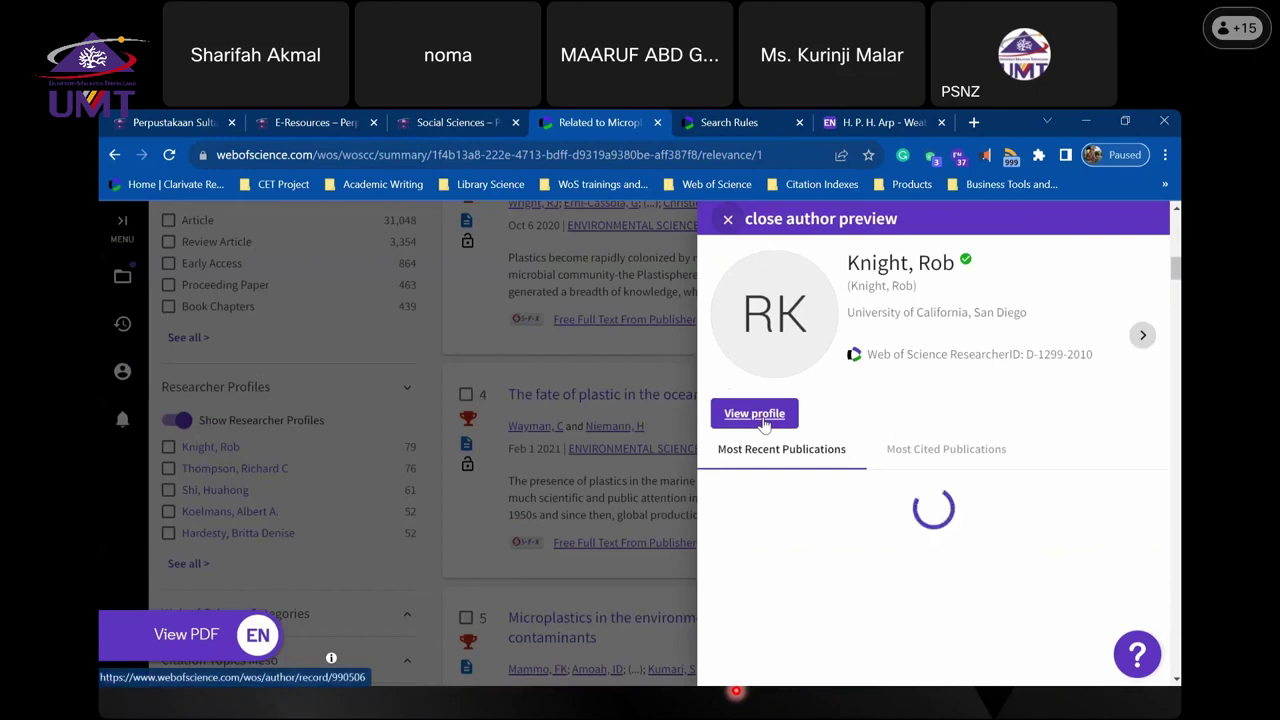
{"action": "left_click", "coordinate": [438, 369]}
{"action": "scroll", "coordinate": [560, 367], "scroll_direction": "up", "scroll_amount": 10}
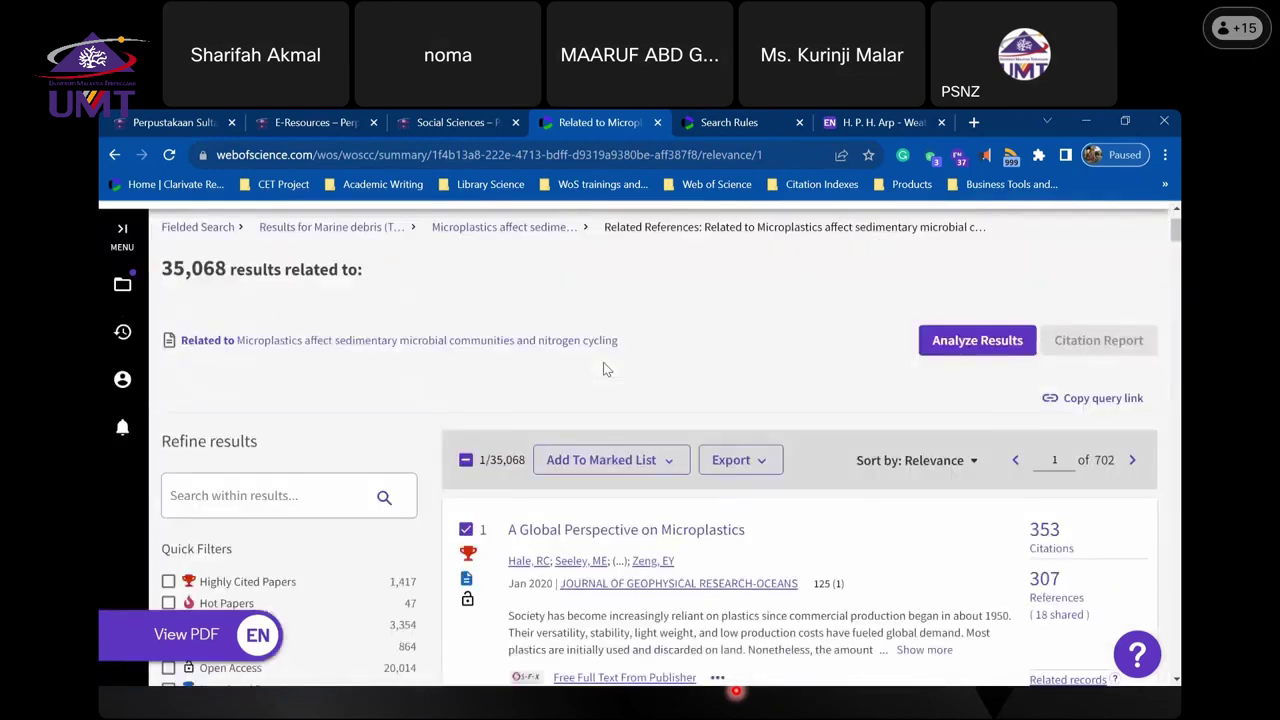
- Return to the fielded search page and view the earlier Marine debris queries in the search history
{"action": "left_click", "coordinate": [214, 309]}
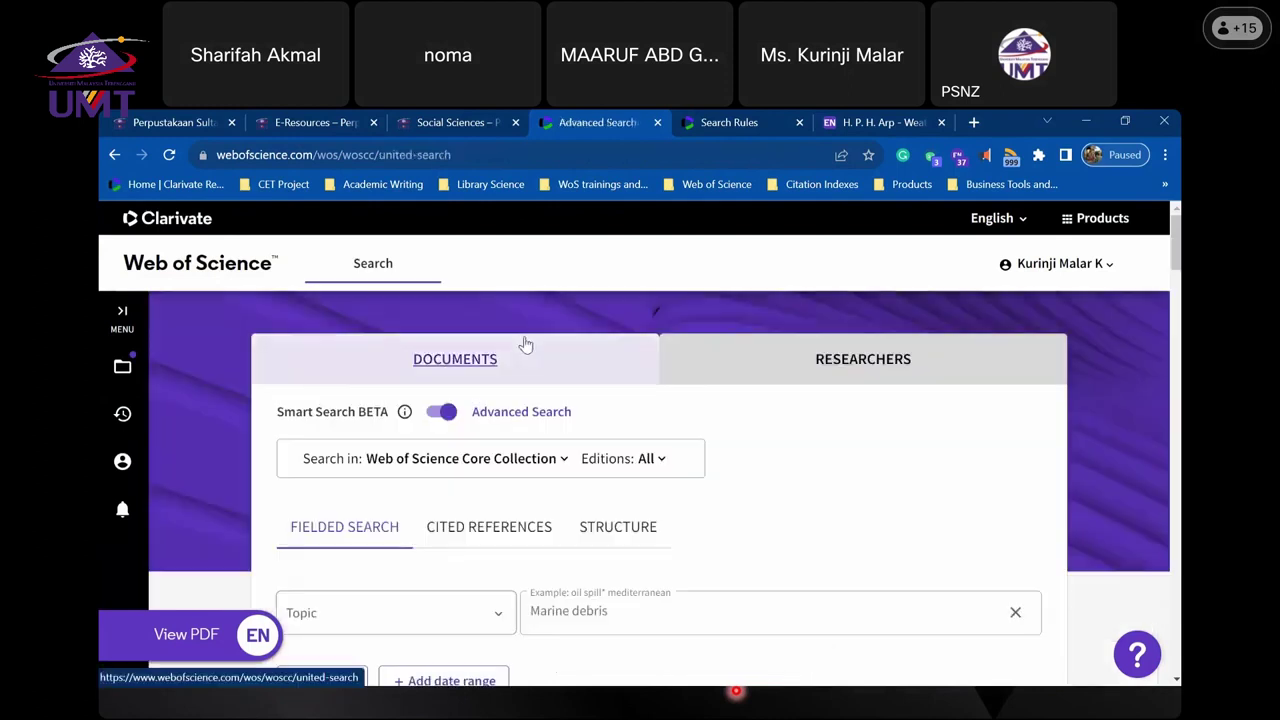
{"action": "scroll", "coordinate": [777, 389], "scroll_direction": "down", "scroll_amount": 3}
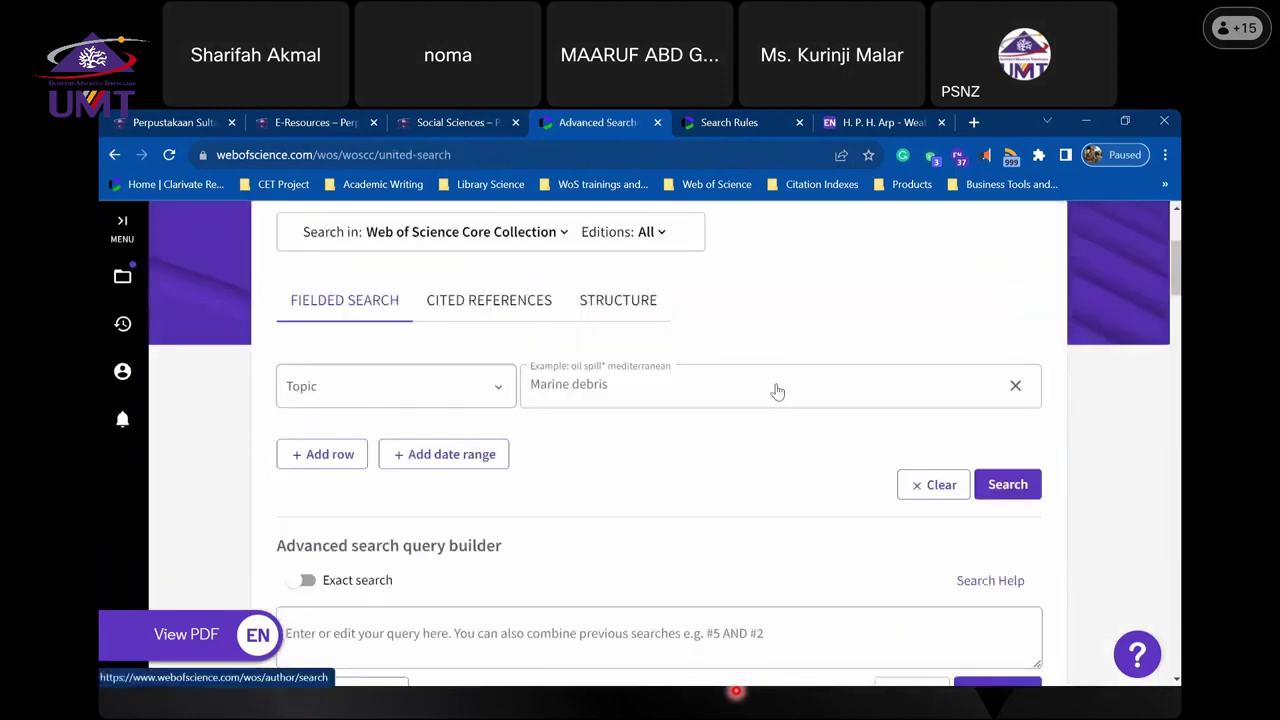
{"action": "scroll", "coordinate": [777, 389], "scroll_direction": "down", "scroll_amount": 9}
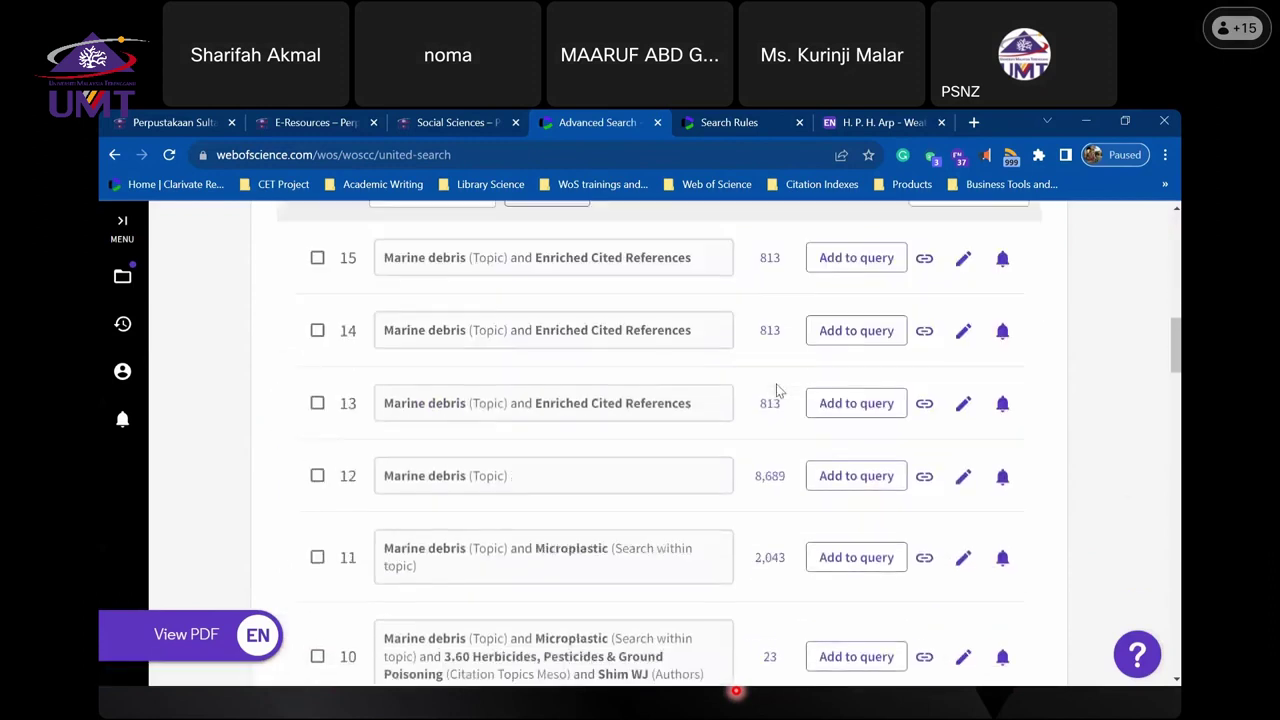
- Review the recent searches, latest alerts and recommended articles, and view the article recommendation preferences without changing them
{"action": "scroll", "coordinate": [776, 384], "scroll_direction": "down", "scroll_amount": 15}
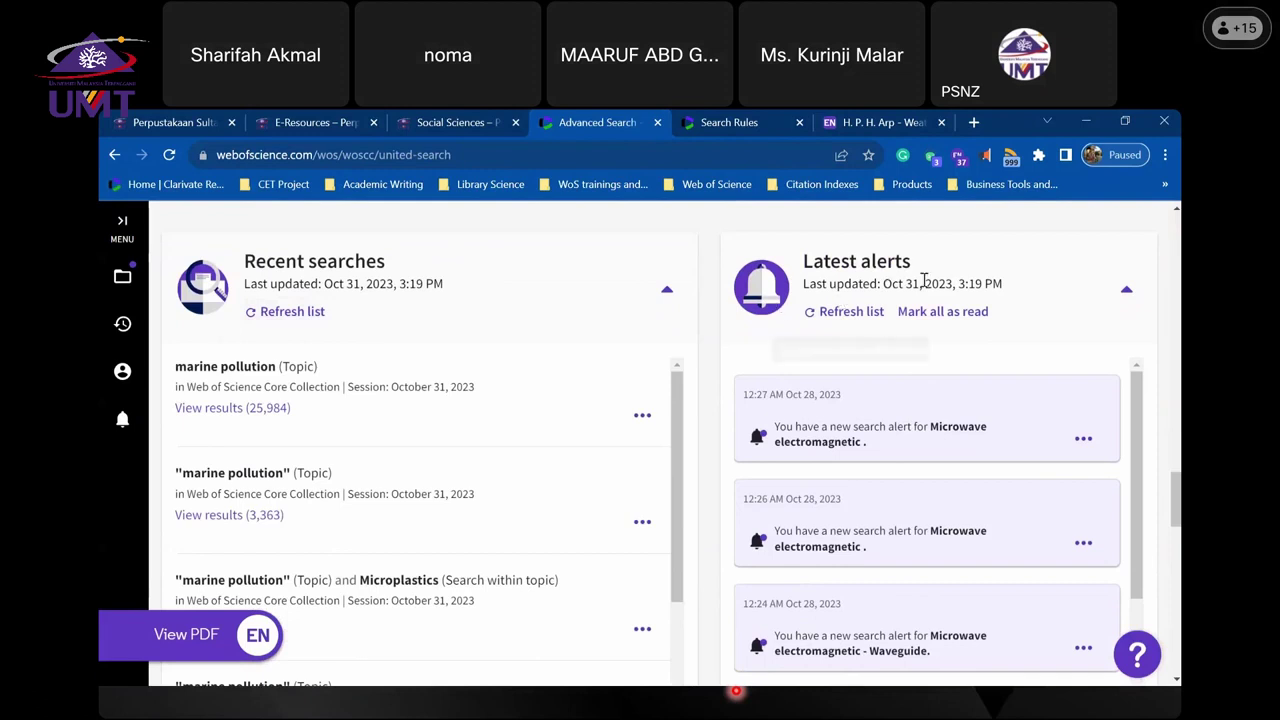
{"action": "scroll", "coordinate": [924, 281], "scroll_direction": "down", "scroll_amount": 7}
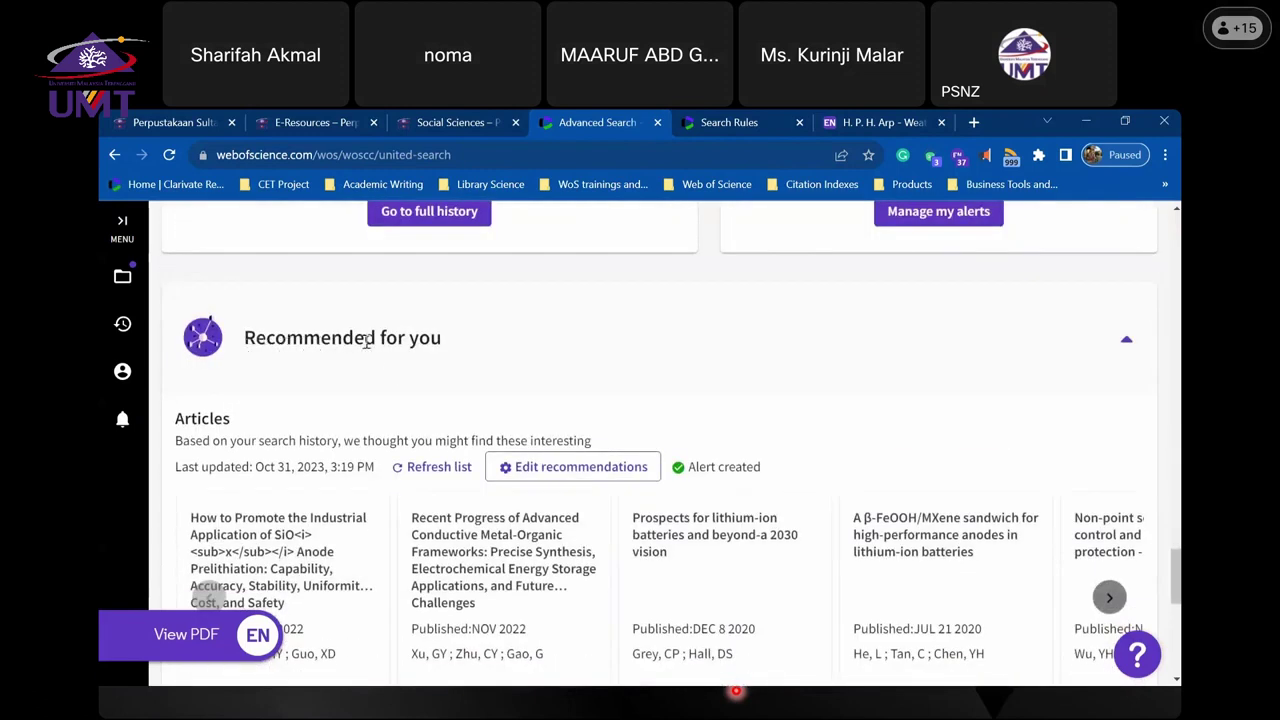
{"action": "left_click", "coordinate": [558, 467]}
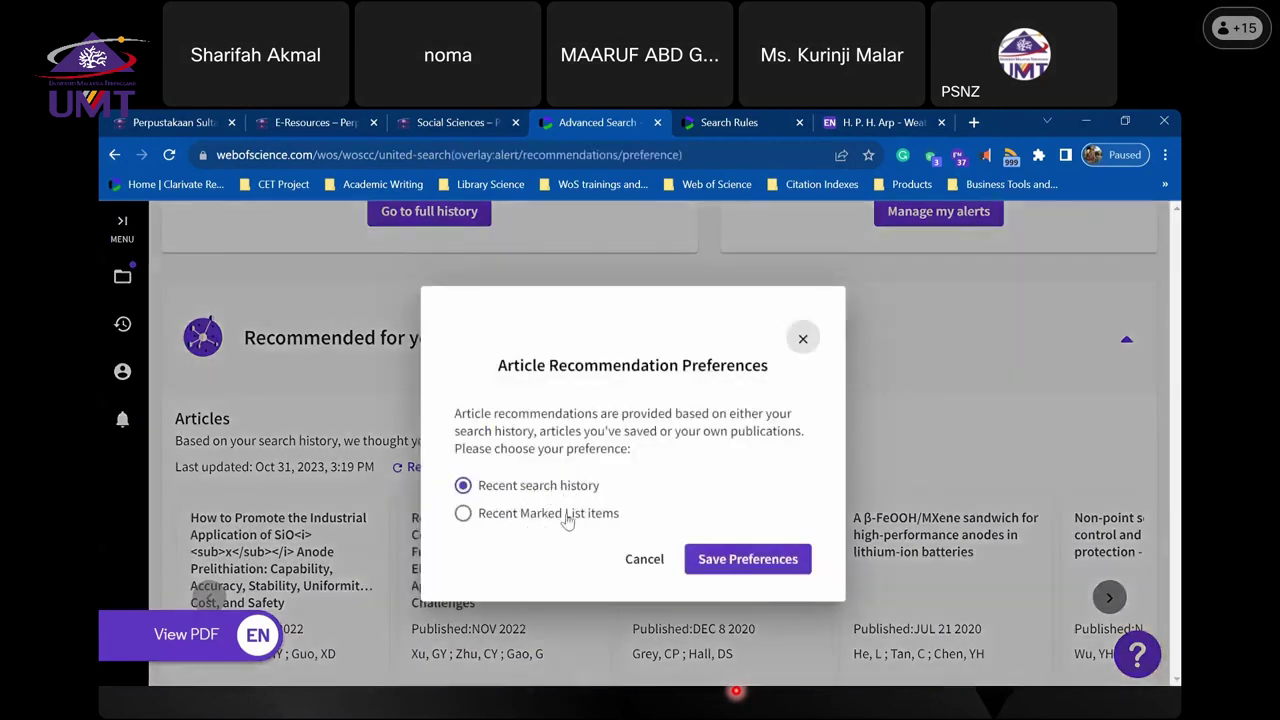
{"action": "left_click", "coordinate": [802, 340]}
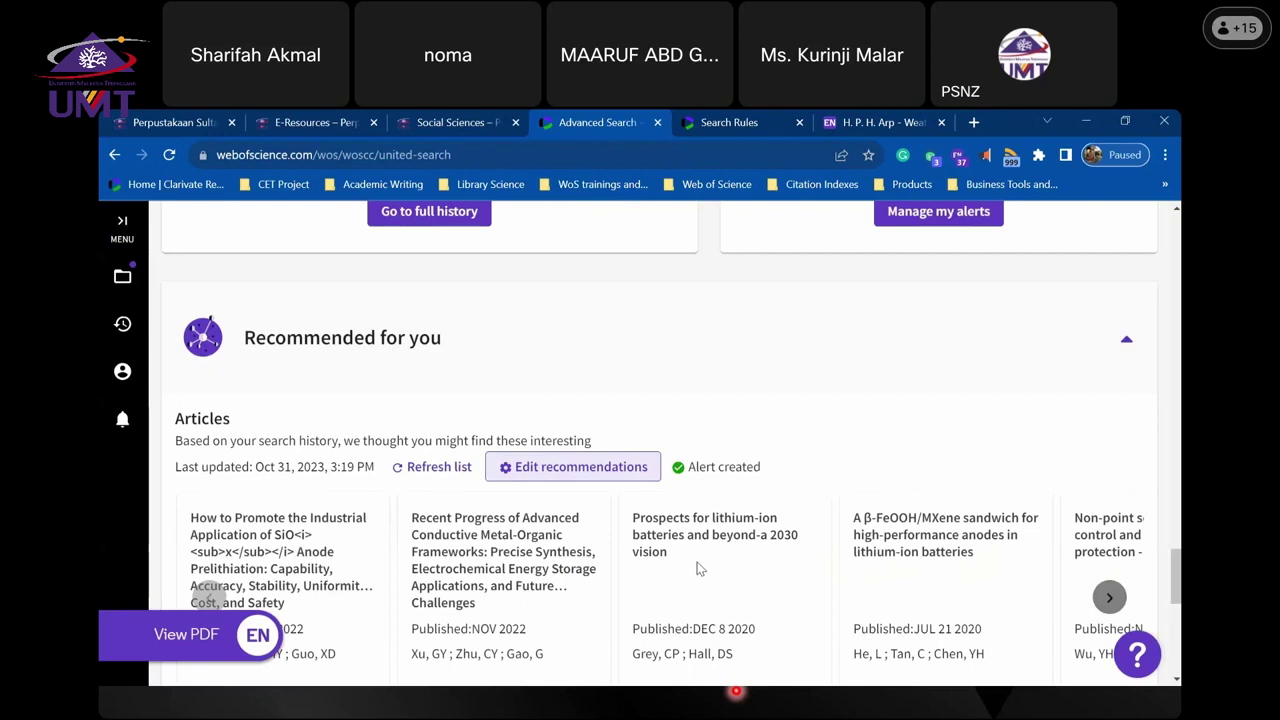
- Search for researchers by organization, choosing Universiti Malaysia Terengganu with the most recent publications option
{"action": "scroll", "coordinate": [700, 568], "scroll_direction": "up", "scroll_amount": 5}
{"action": "scroll", "coordinate": [698, 568], "scroll_direction": "up", "scroll_amount": 15}
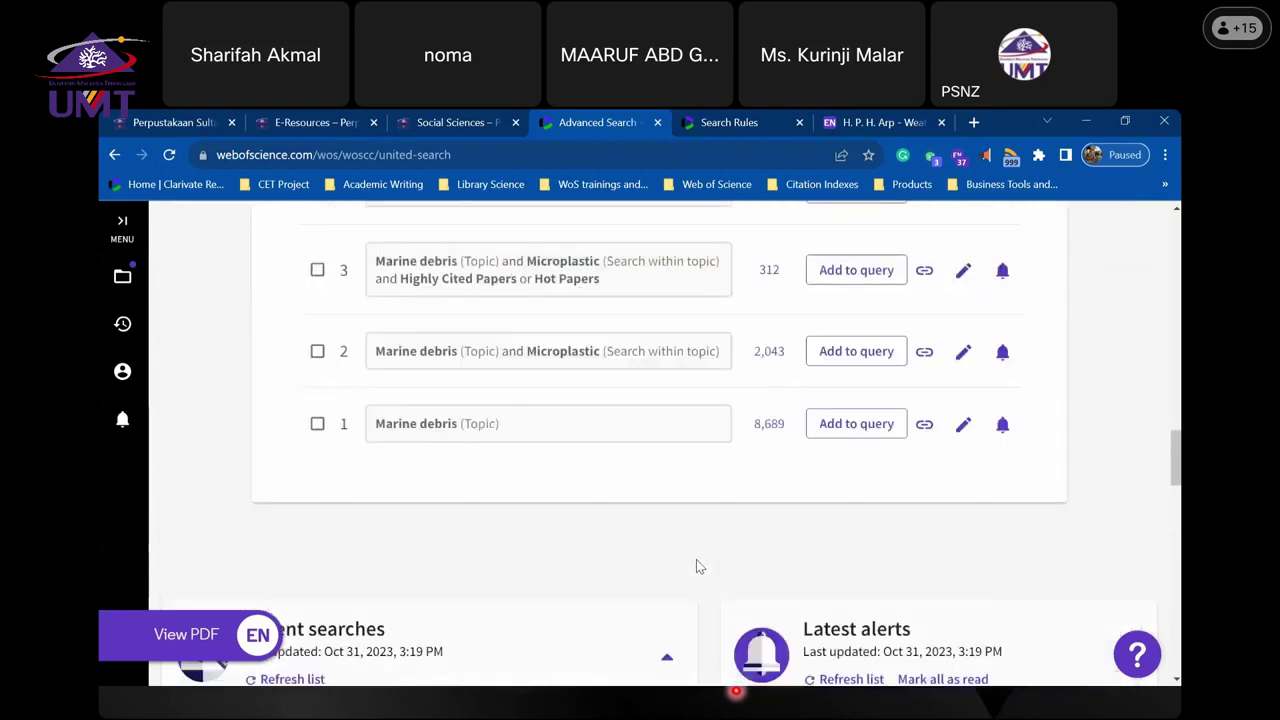
{"action": "scroll", "coordinate": [698, 567], "scroll_direction": "up", "scroll_amount": 5}
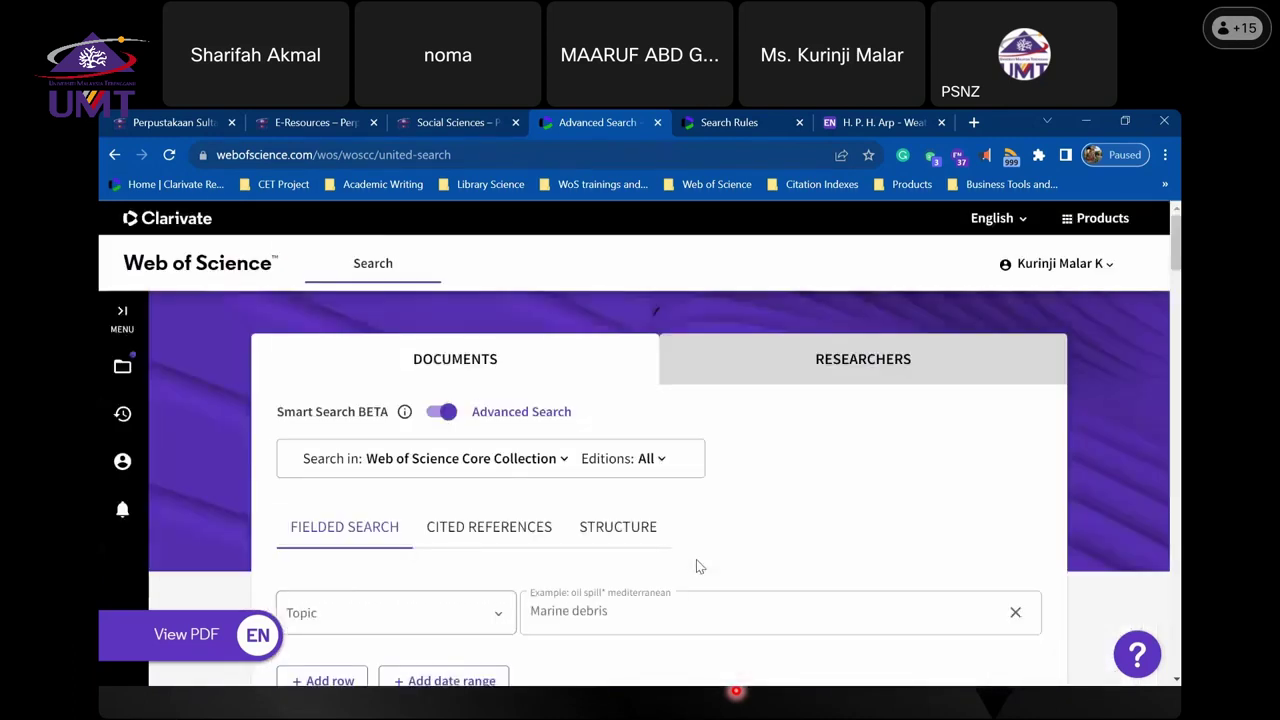
{"action": "left_click", "coordinate": [866, 360]}
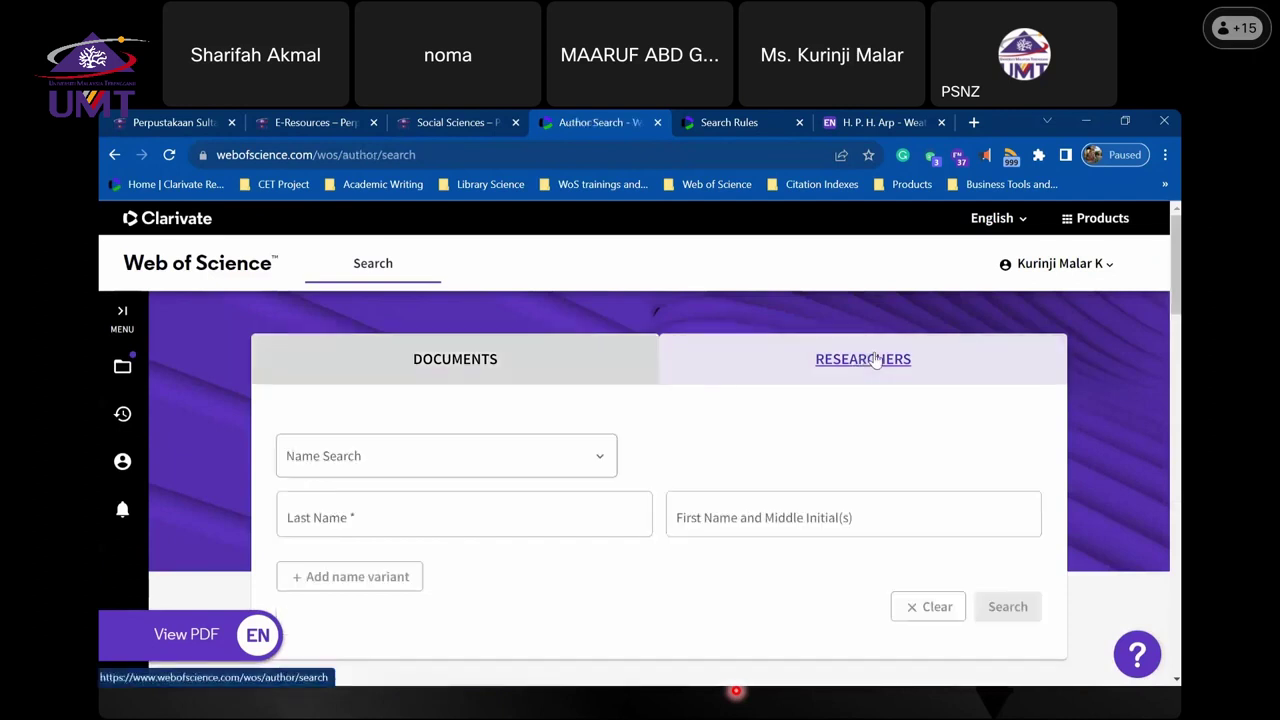
{"action": "left_click", "coordinate": [600, 457]}
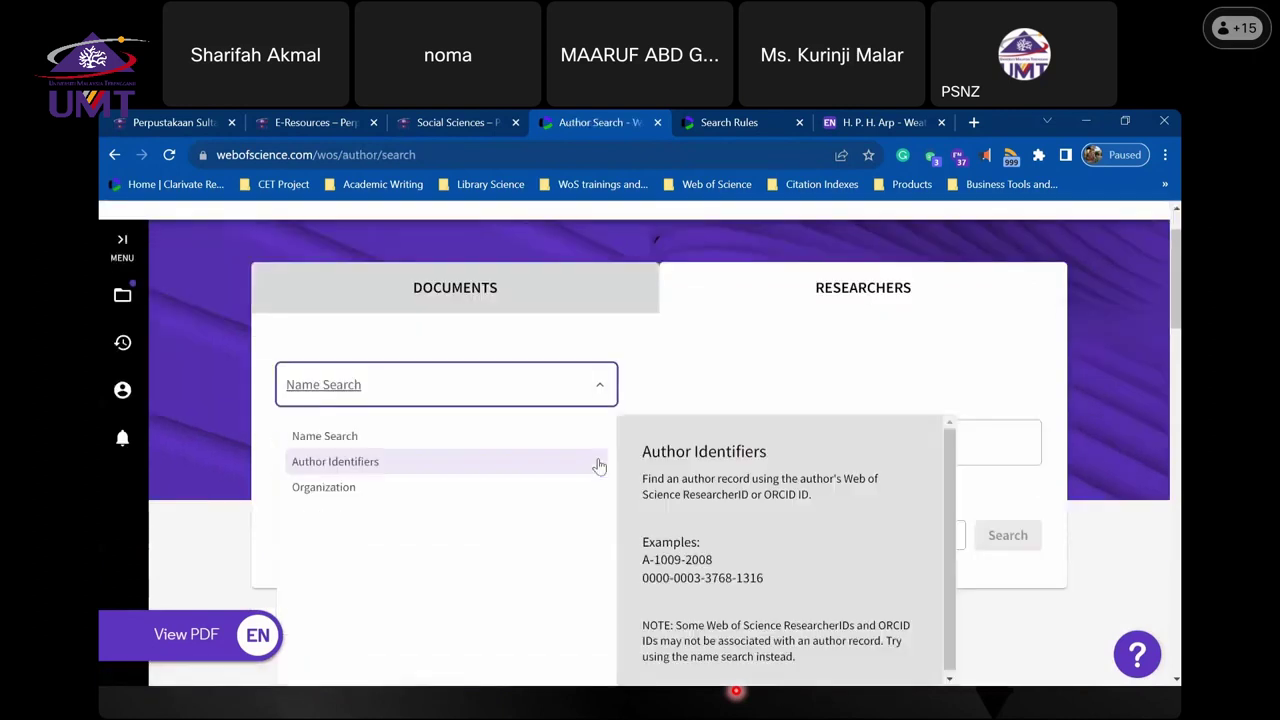
{"action": "left_click", "coordinate": [340, 488]}
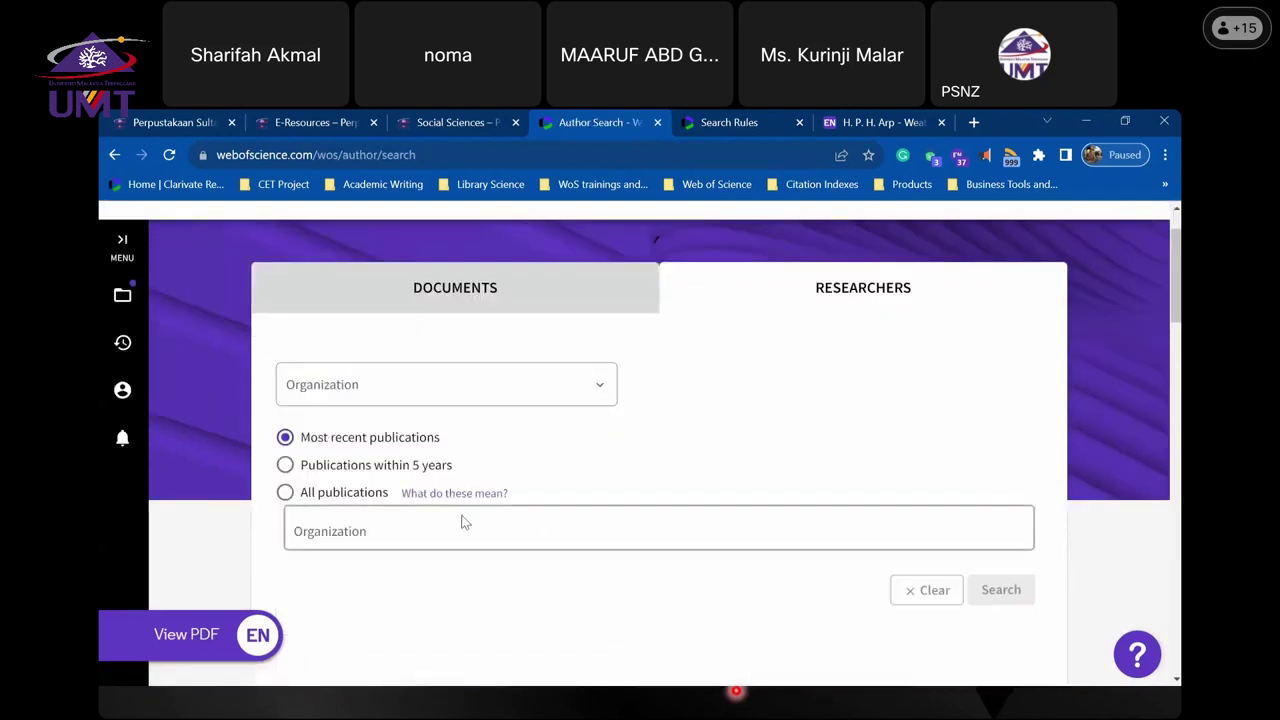
{"action": "left_click", "coordinate": [340, 535]}
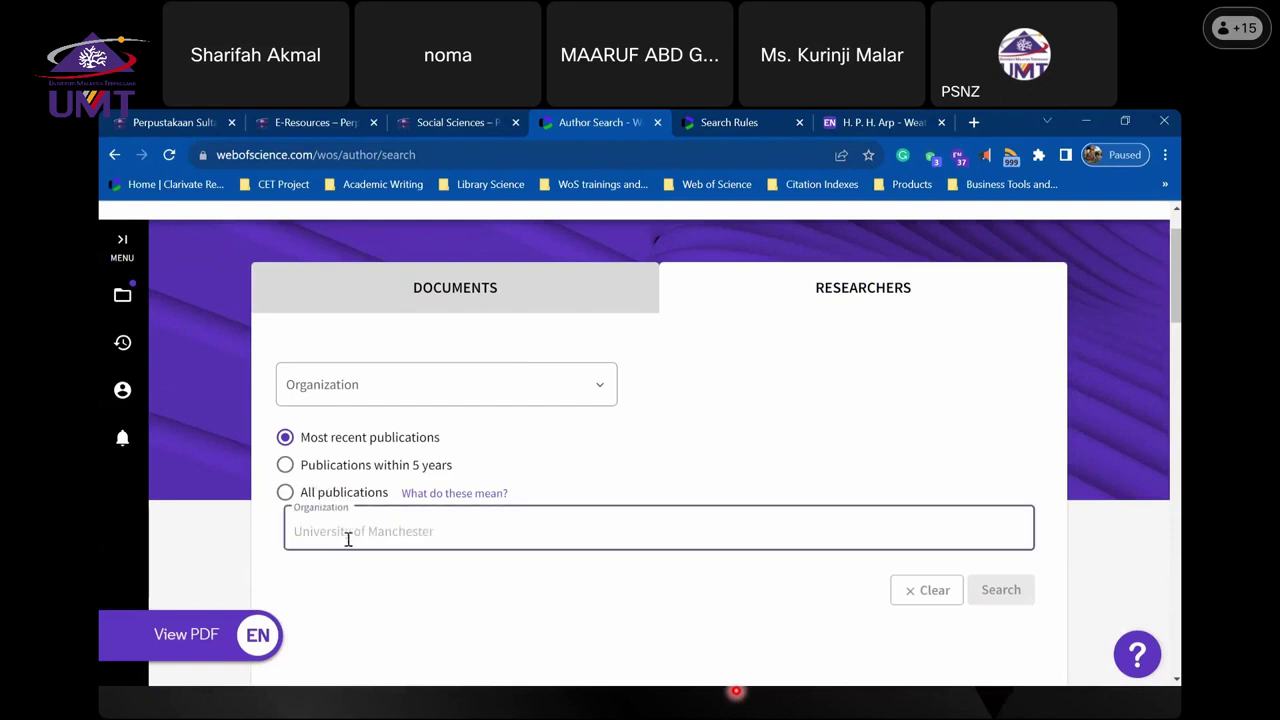
{"action": "type", "text": "tereng"}
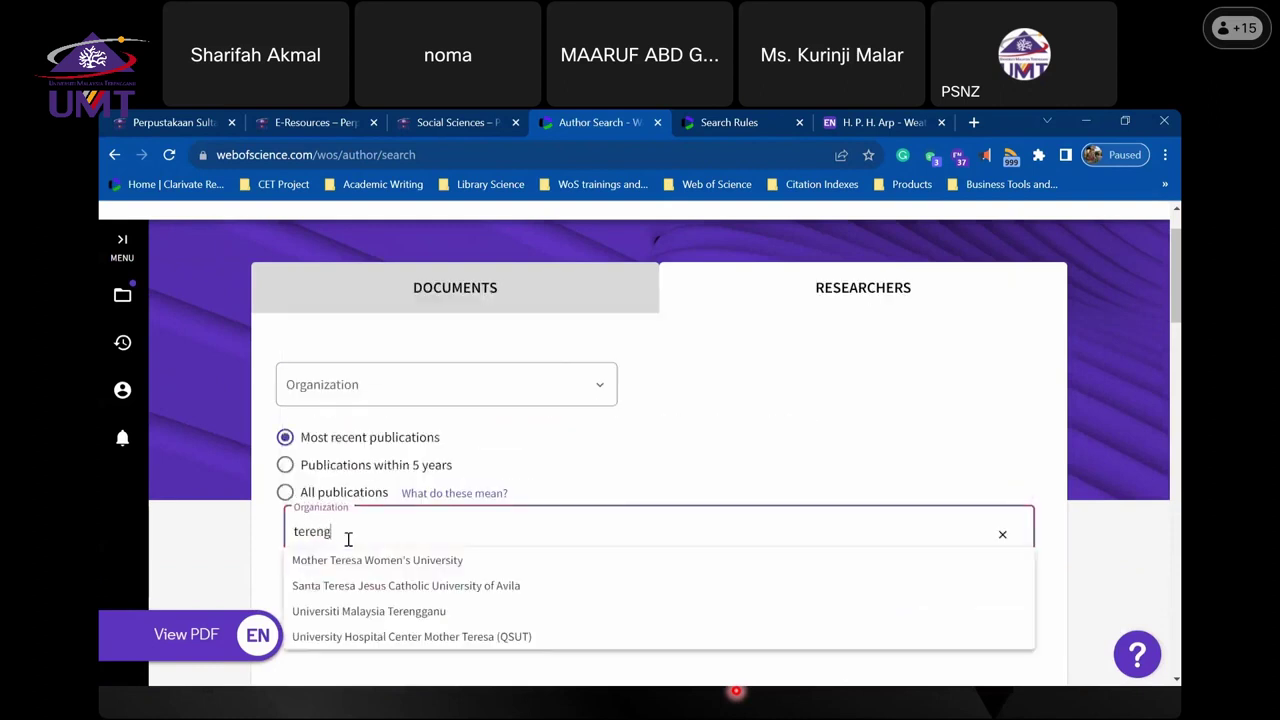
{"action": "left_click", "coordinate": [360, 561]}
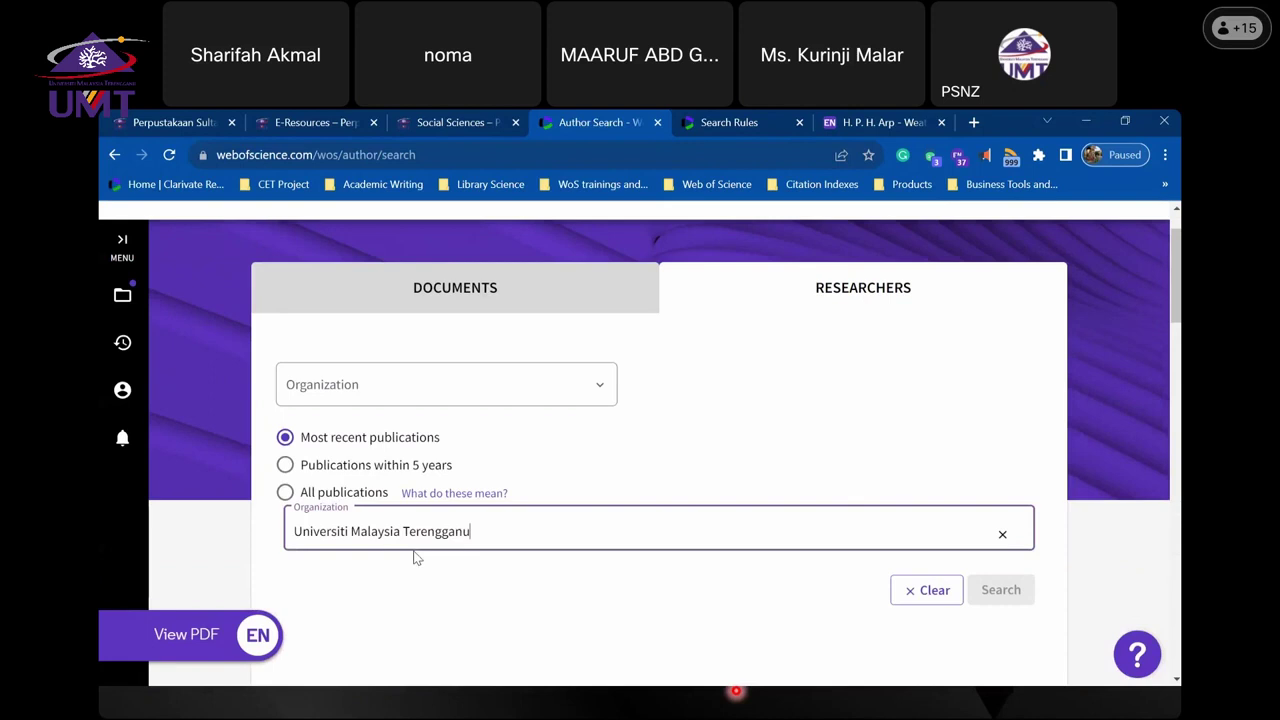
{"action": "left_click", "coordinate": [998, 591]}
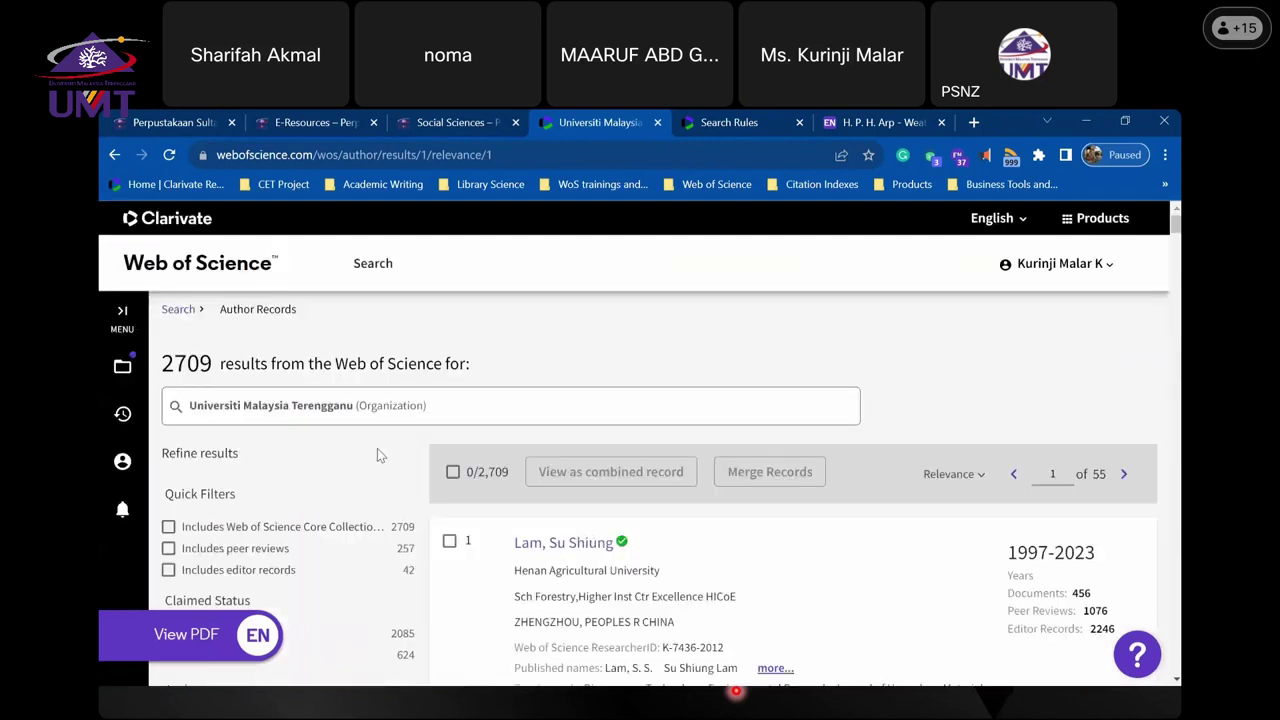
- Open the first listed researcher's profile and examine the published names, subject categories, awards, identifiers and citation metrics
{"action": "scroll", "coordinate": [415, 427], "scroll_direction": "down", "scroll_amount": 2}
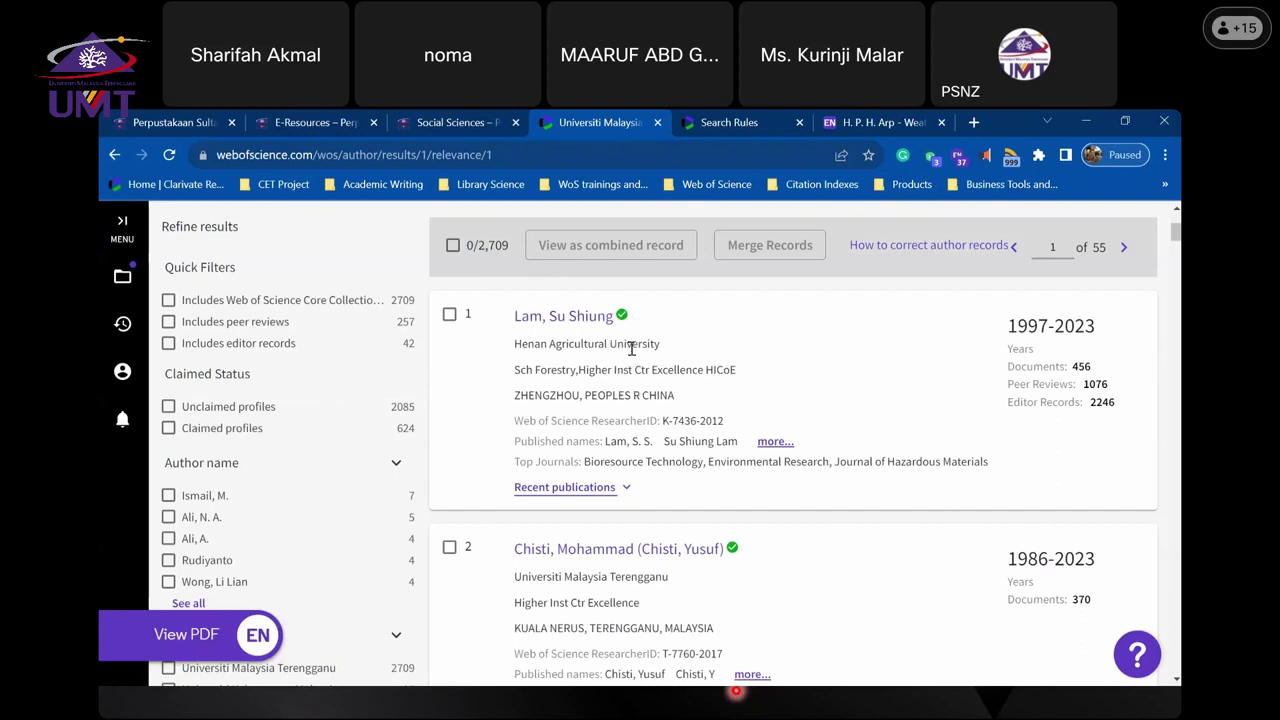
{"action": "left_click", "coordinate": [586, 318]}
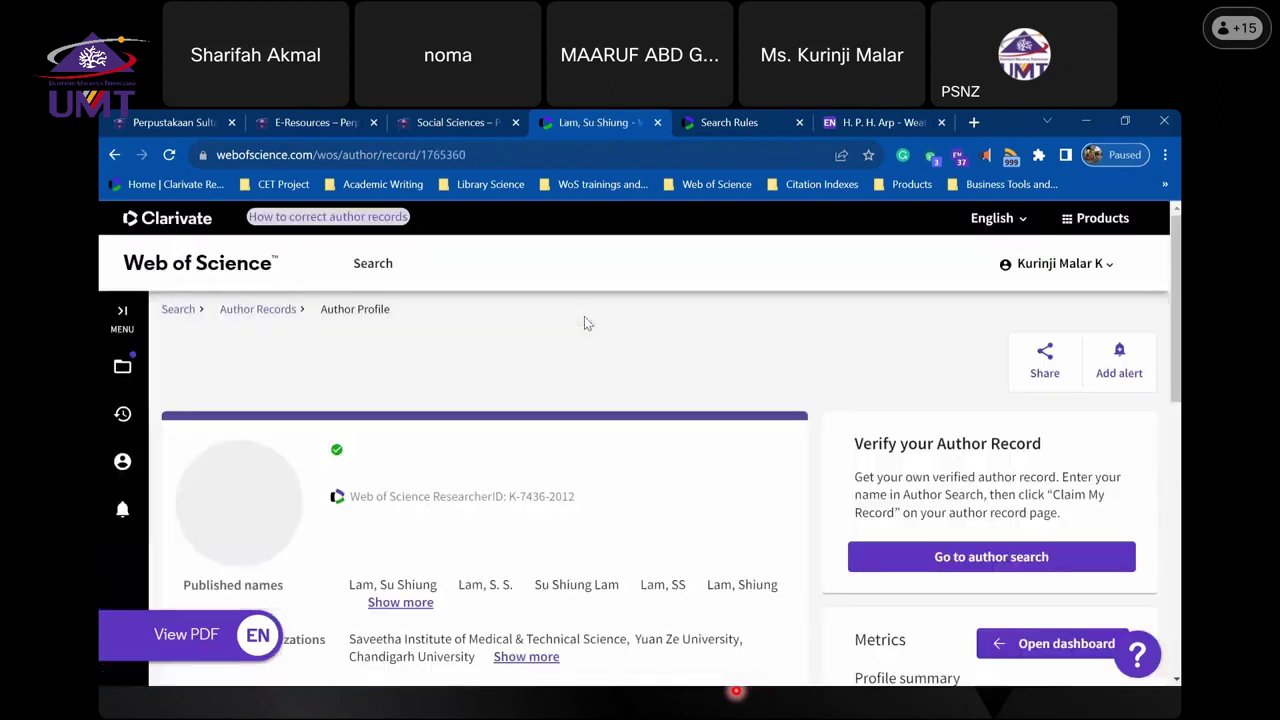
{"action": "scroll", "coordinate": [584, 316], "scroll_direction": "down", "scroll_amount": 2}
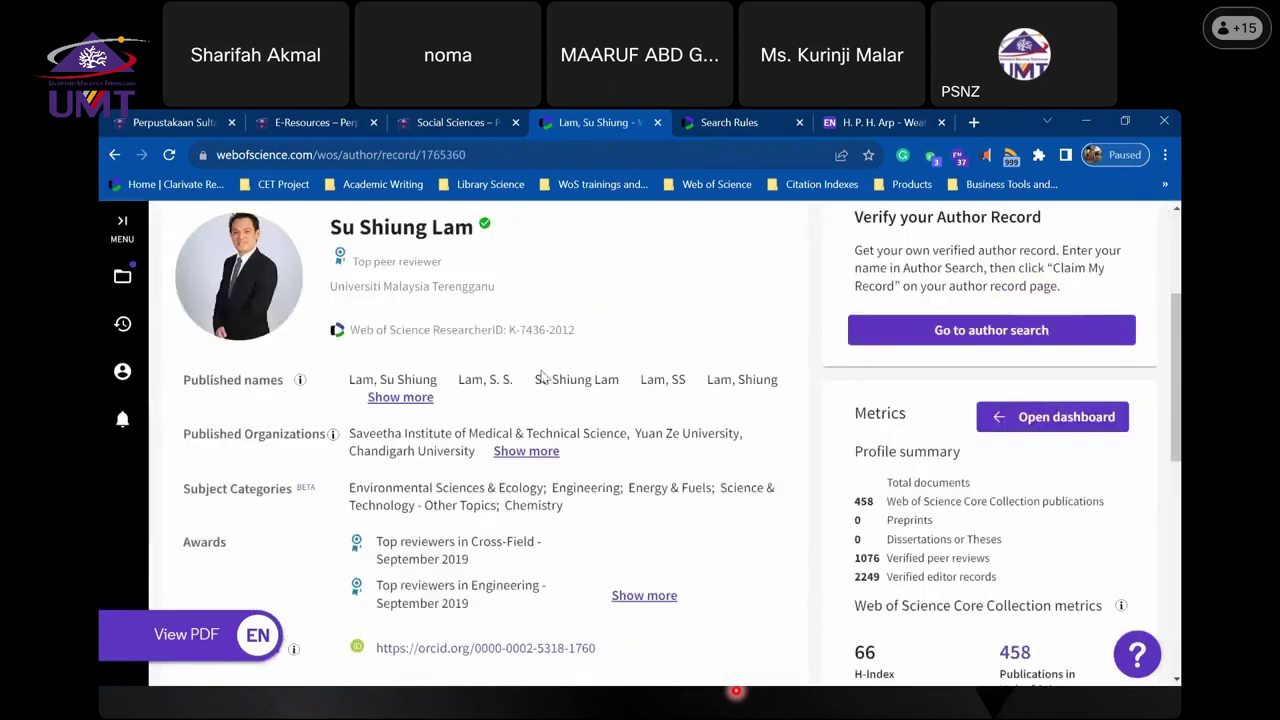
{"action": "scroll", "coordinate": [536, 371], "scroll_direction": "down", "scroll_amount": 2}
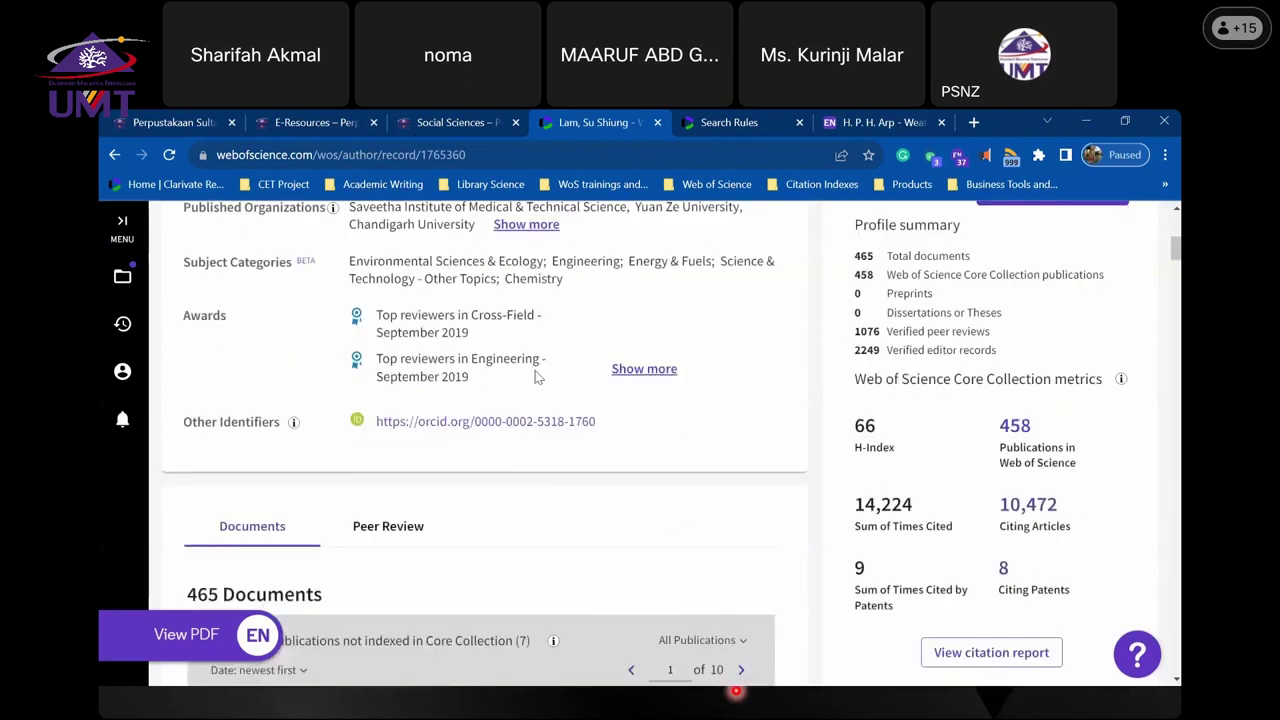
{"action": "scroll", "coordinate": [536, 376], "scroll_direction": "up", "scroll_amount": 2}
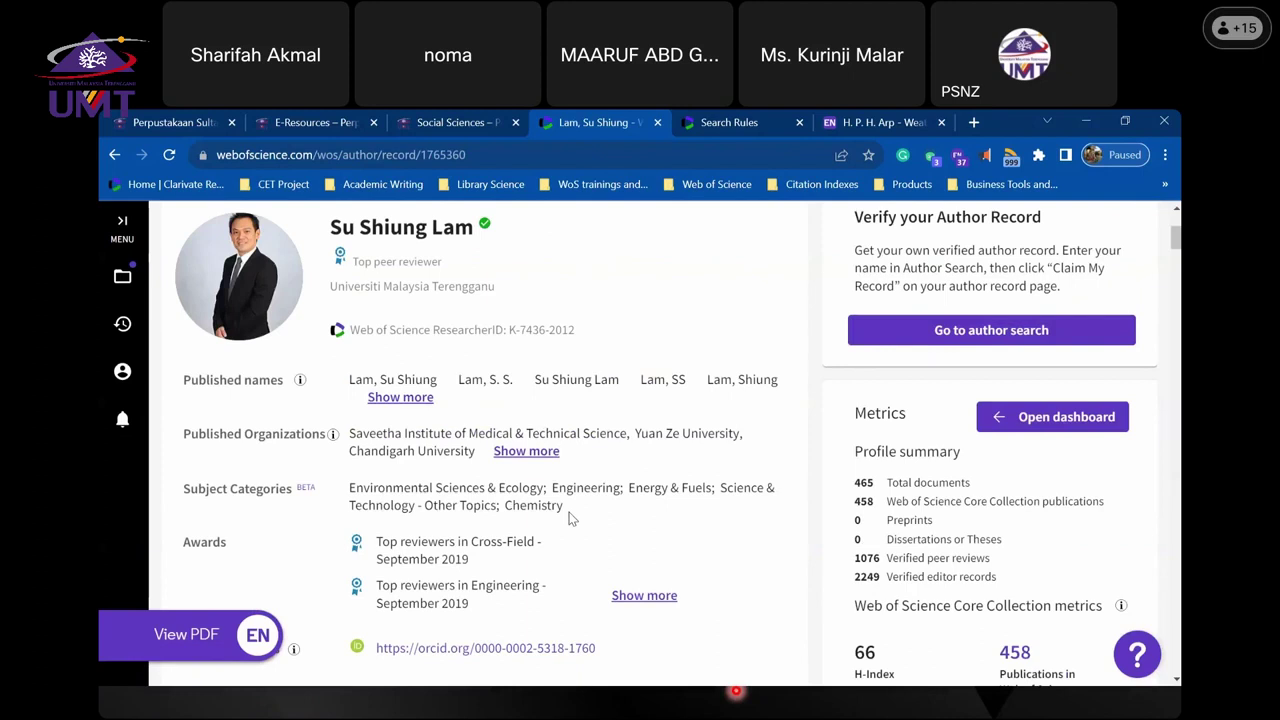
{"action": "scroll", "coordinate": [570, 518], "scroll_direction": "down", "scroll_amount": 2}
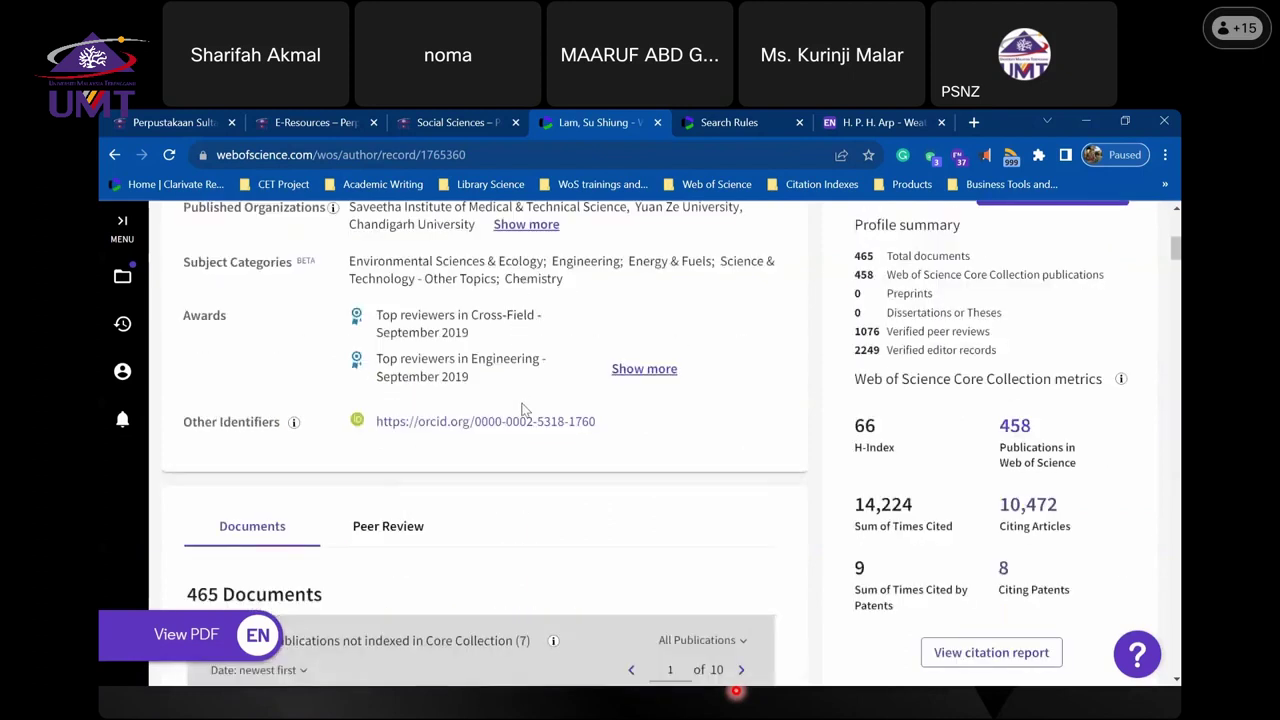
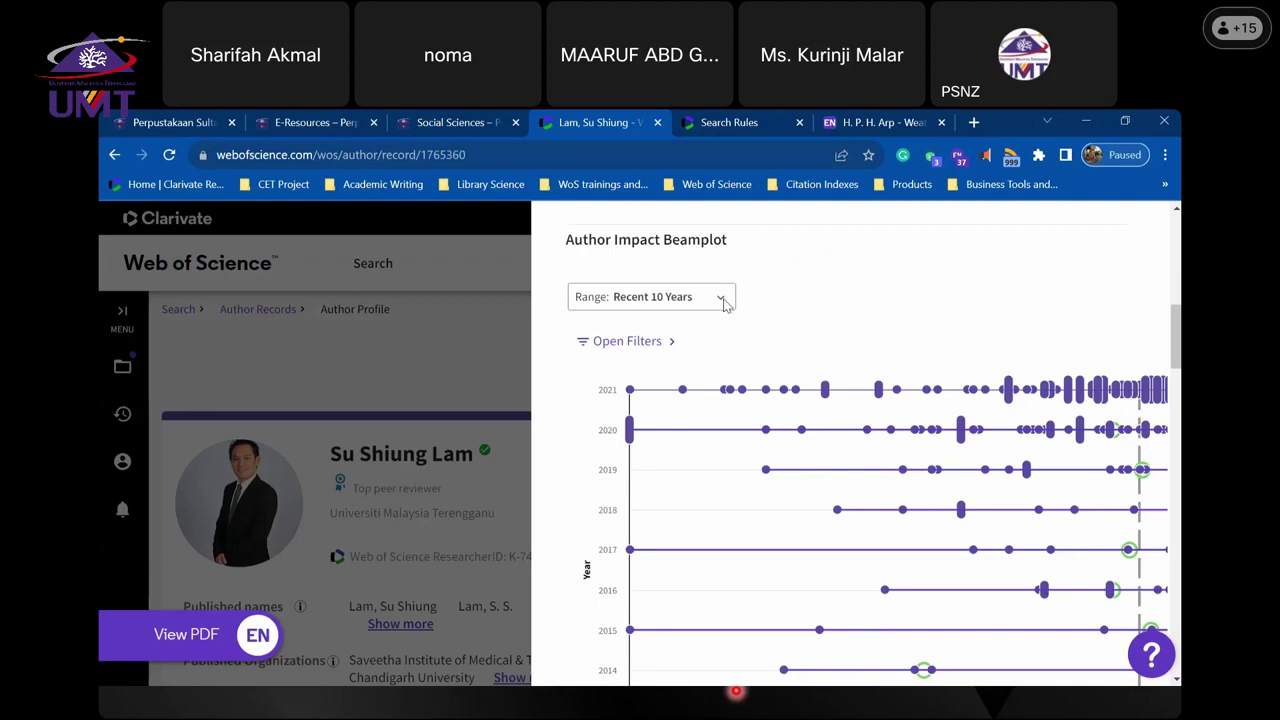
- Review the publication and citation charts in the researcher's metrics dashboard and set the Author Impact Beamplot range to Full Career
{"action": "scroll", "coordinate": [1176, 340], "scroll_direction": "down", "scroll_amount": 2}
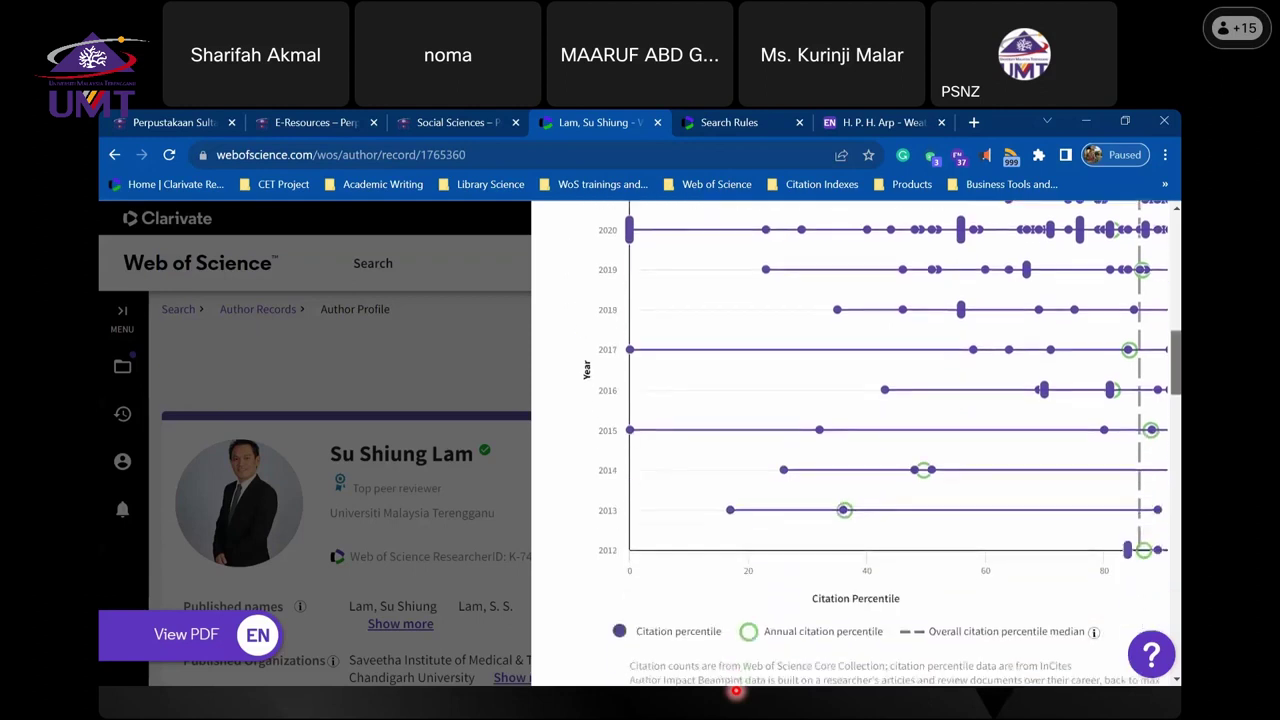
{"action": "scroll", "coordinate": [829, 363], "scroll_direction": "up", "scroll_amount": 5}
{"action": "scroll", "coordinate": [829, 363], "scroll_direction": "up", "scroll_amount": 4}
{"action": "scroll", "coordinate": [832, 360], "scroll_direction": "down", "scroll_amount": 4}
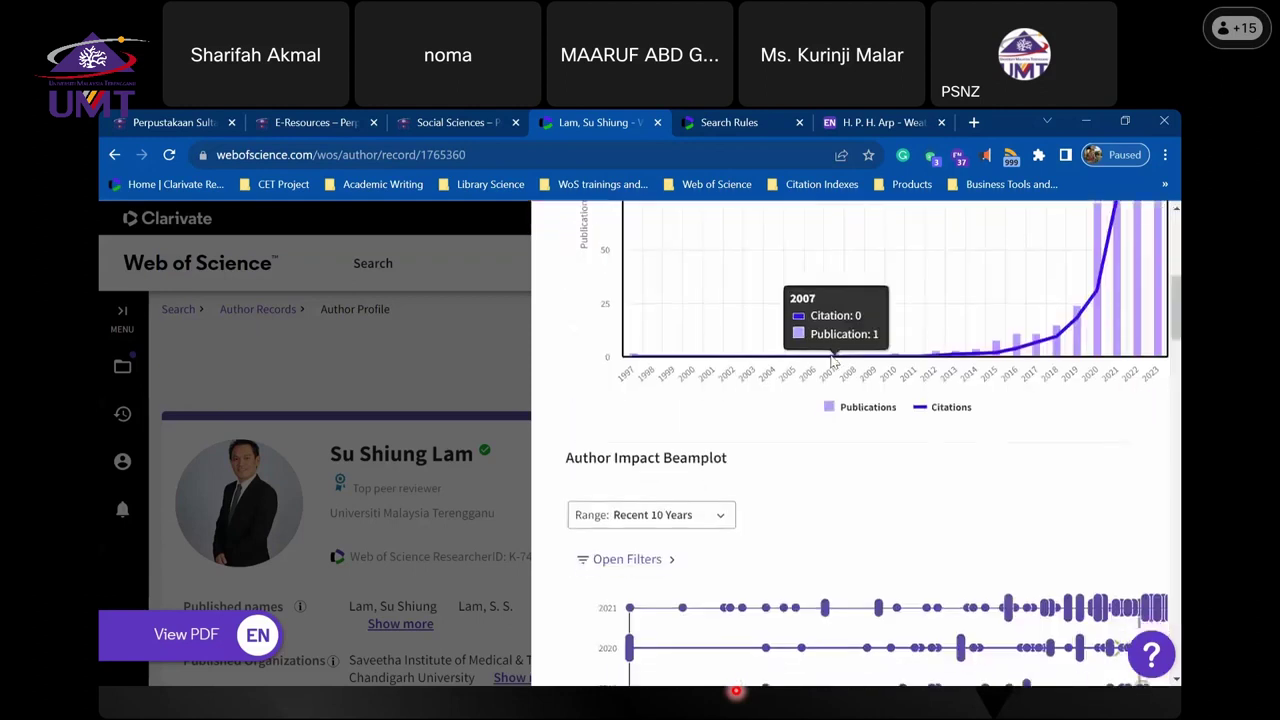
{"action": "scroll", "coordinate": [832, 360], "scroll_direction": "down", "scroll_amount": 5}
{"action": "scroll", "coordinate": [829, 360], "scroll_direction": "up", "scroll_amount": 3}
{"action": "left_click", "coordinate": [724, 300]}
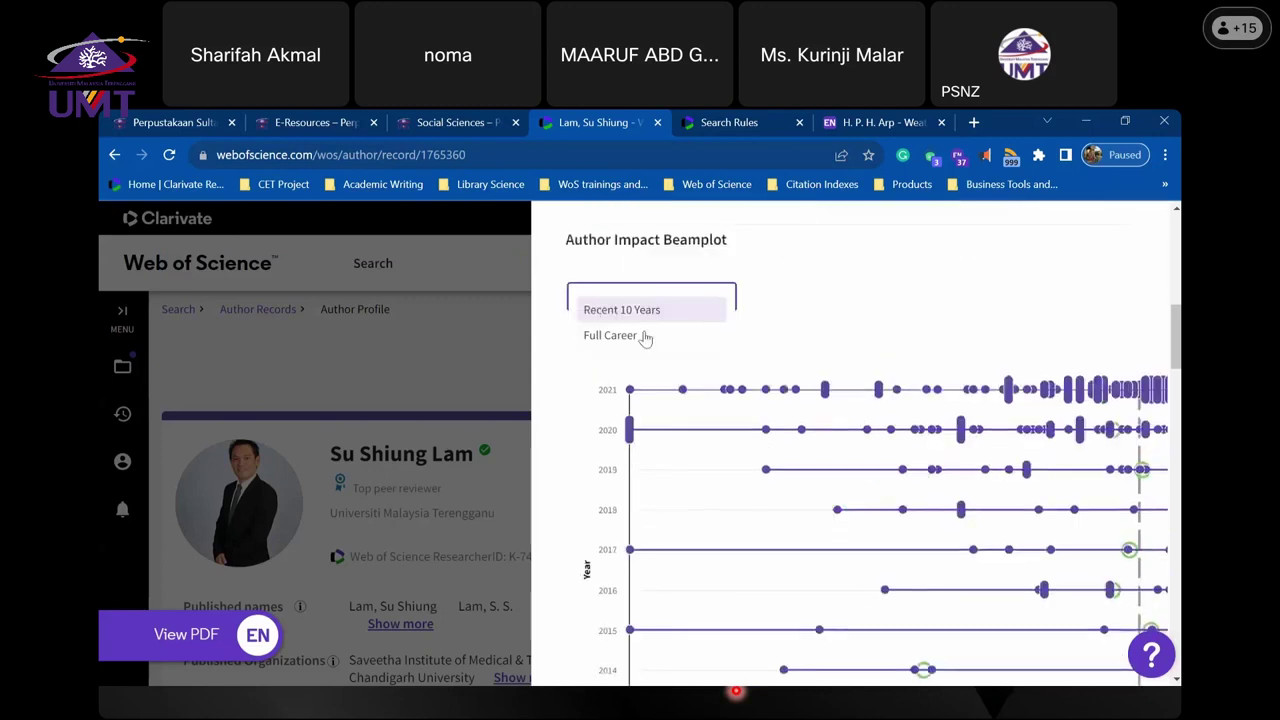
{"action": "left_click", "coordinate": [611, 336]}
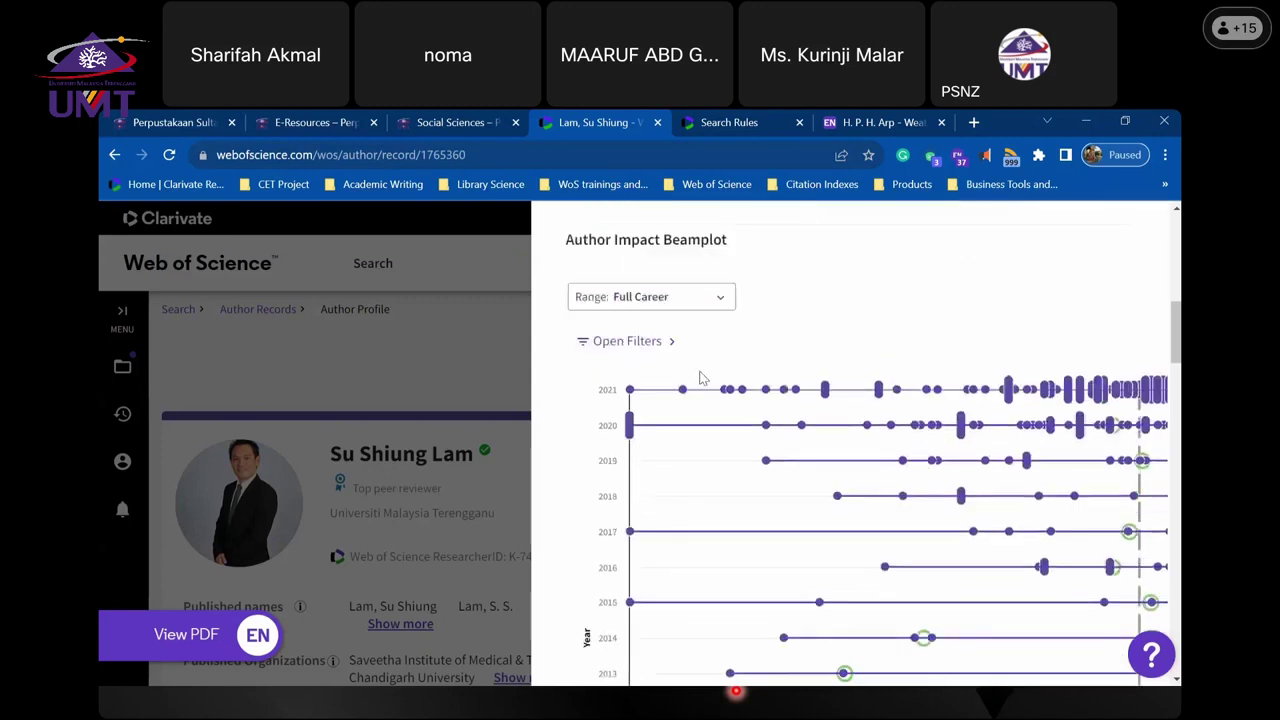
- Examine the full-career beamplot across the years, inspecting individual publications' citation percentiles and the annual median markers
{"action": "scroll", "coordinate": [705, 385], "scroll_direction": "down", "scroll_amount": 5}
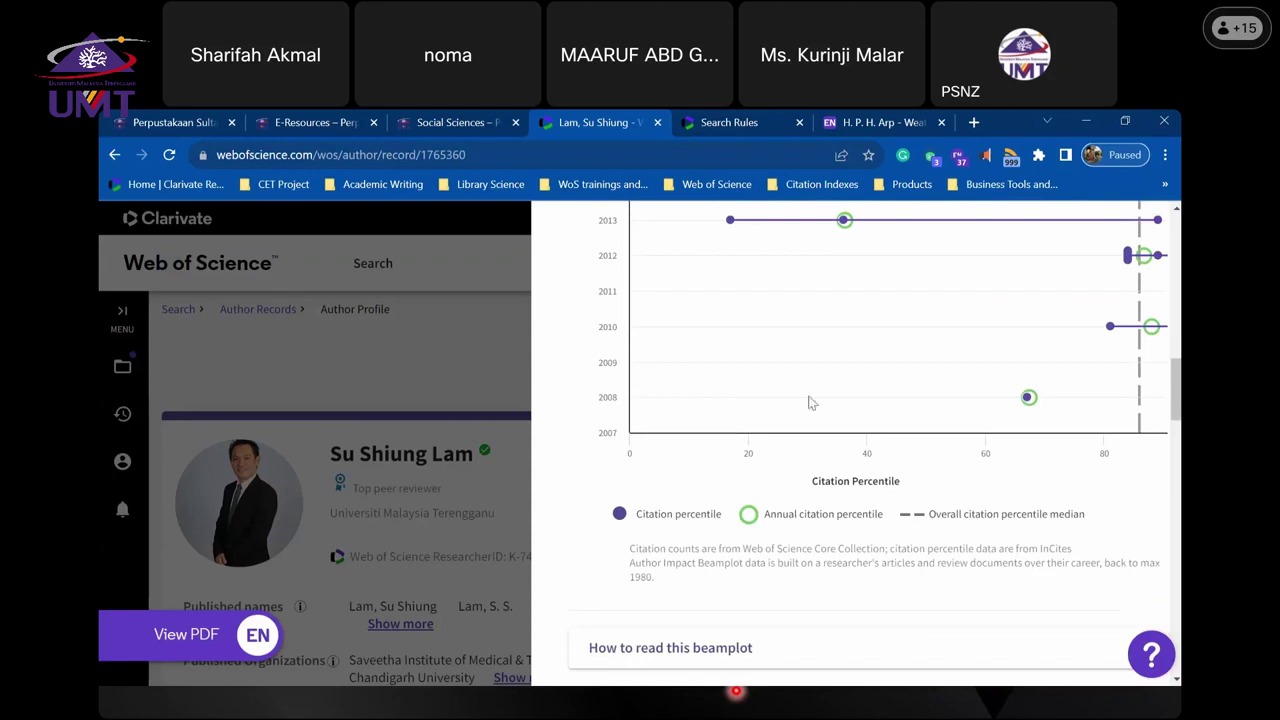
{"action": "scroll", "coordinate": [1118, 383], "scroll_direction": "up", "scroll_amount": 2}
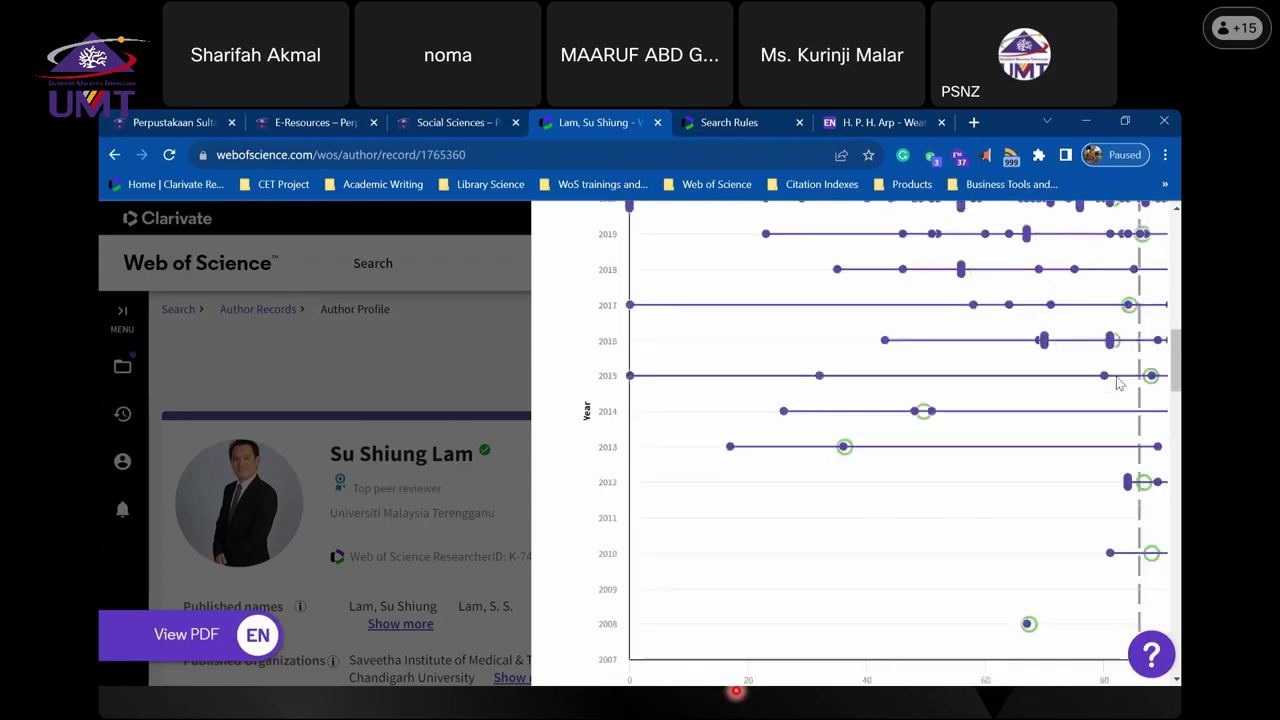
{"action": "scroll", "coordinate": [1120, 385], "scroll_direction": "up", "scroll_amount": 3}
{"action": "mouse_move", "coordinate": [1128, 414]}
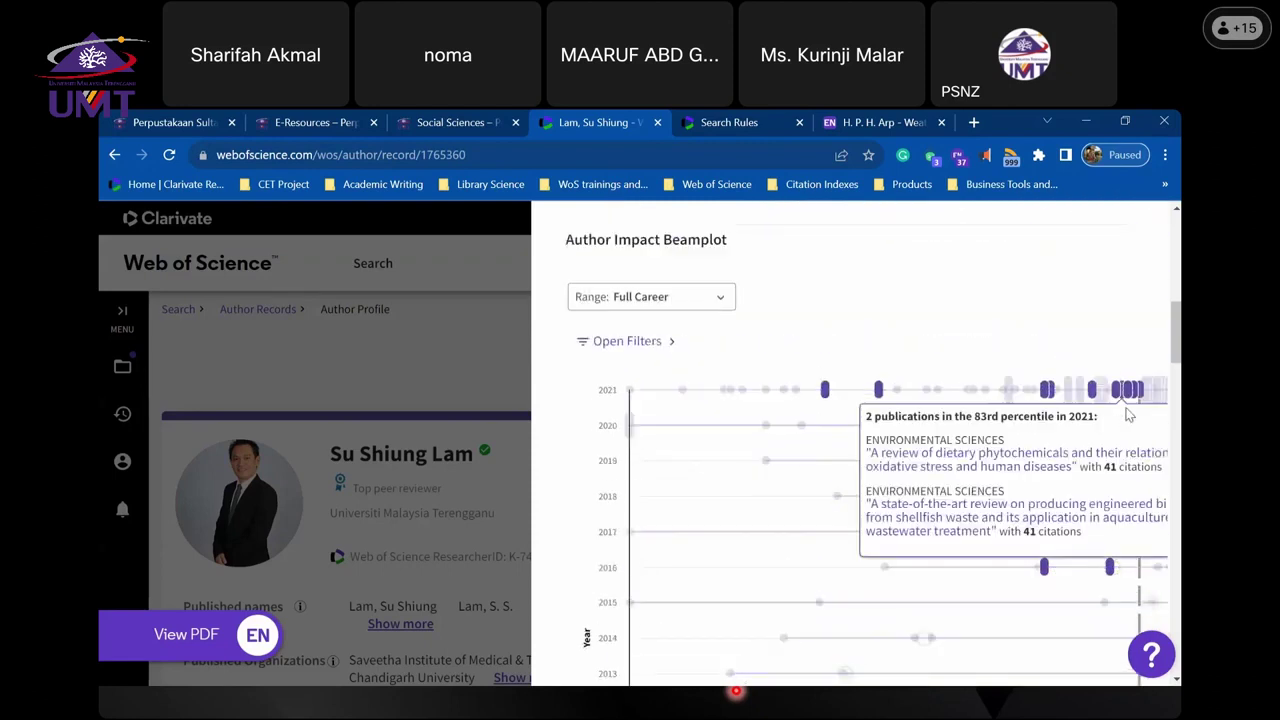
{"action": "scroll", "coordinate": [1138, 395], "scroll_direction": "down", "scroll_amount": 3}
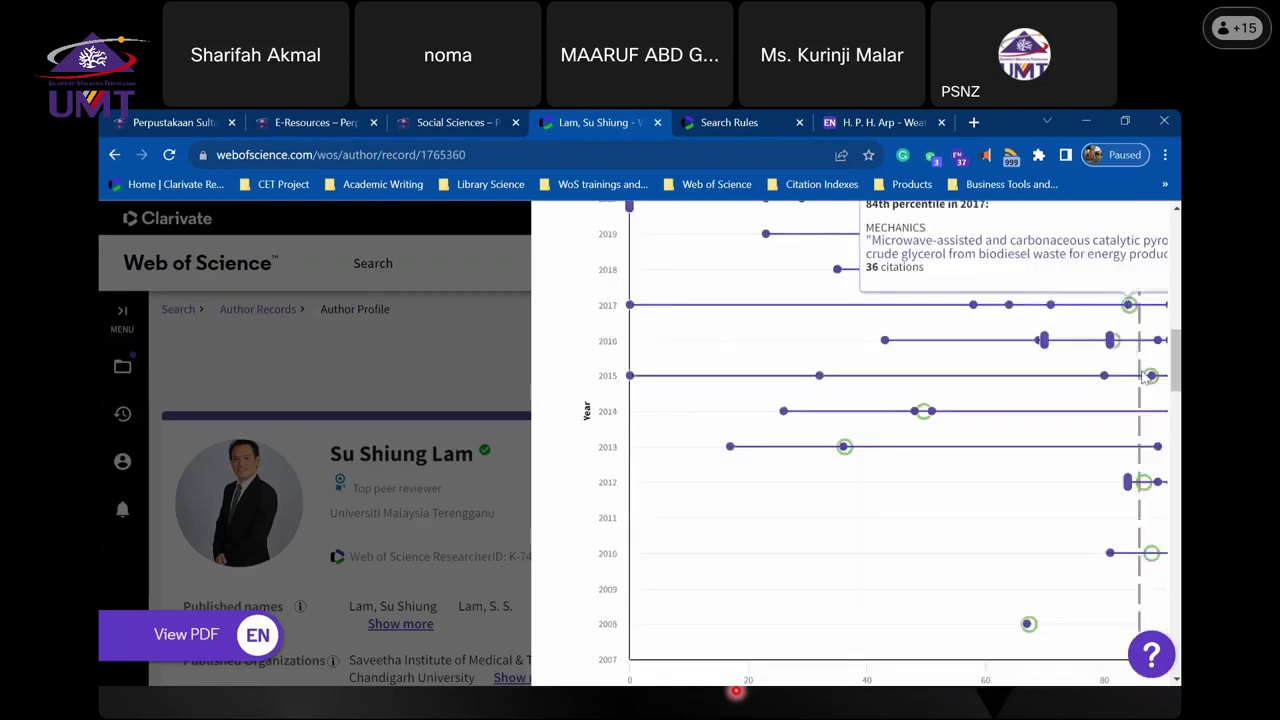
{"action": "mouse_move", "coordinate": [1146, 380]}
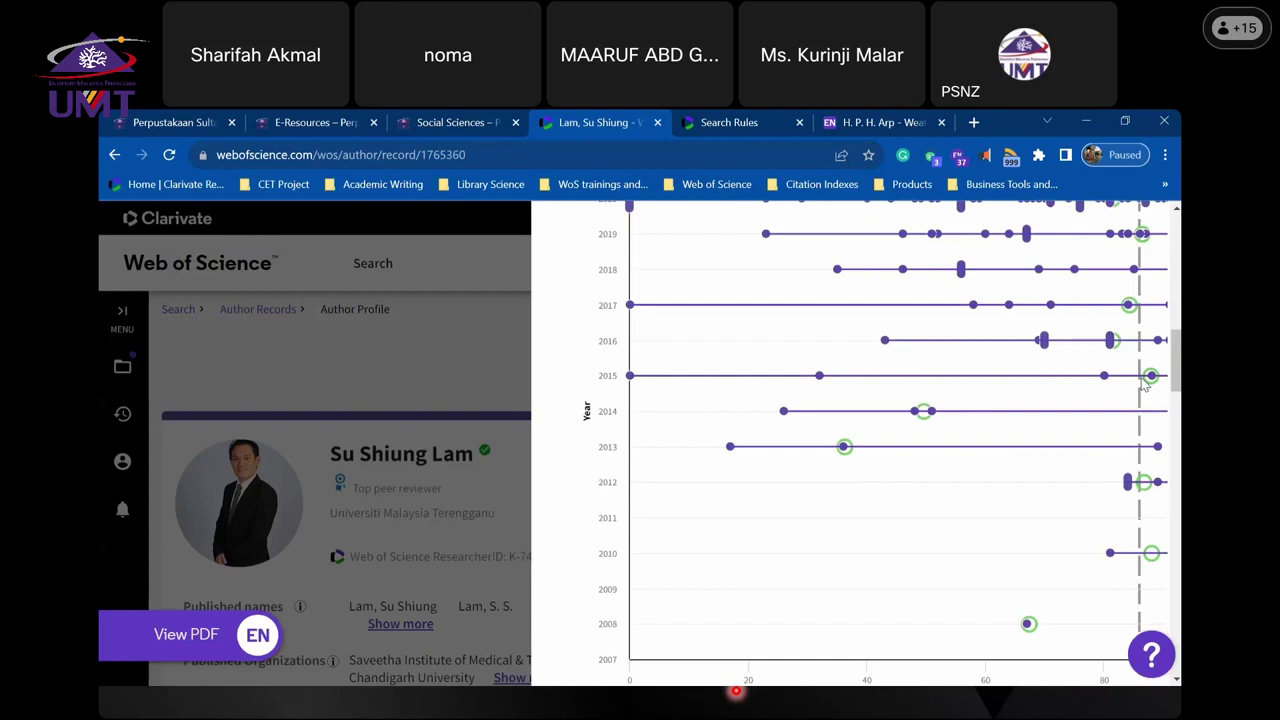
{"action": "scroll", "coordinate": [1145, 388], "scroll_direction": "up", "scroll_amount": 3}
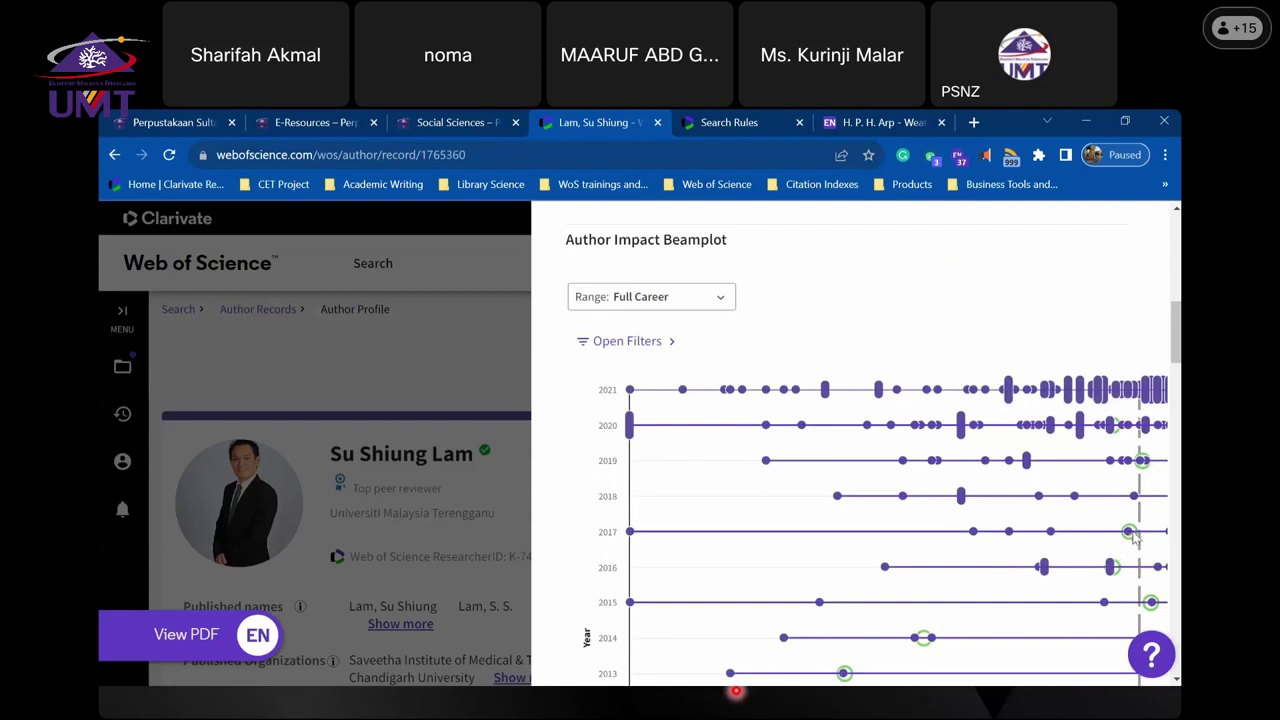
{"action": "mouse_move", "coordinate": [1130, 536]}
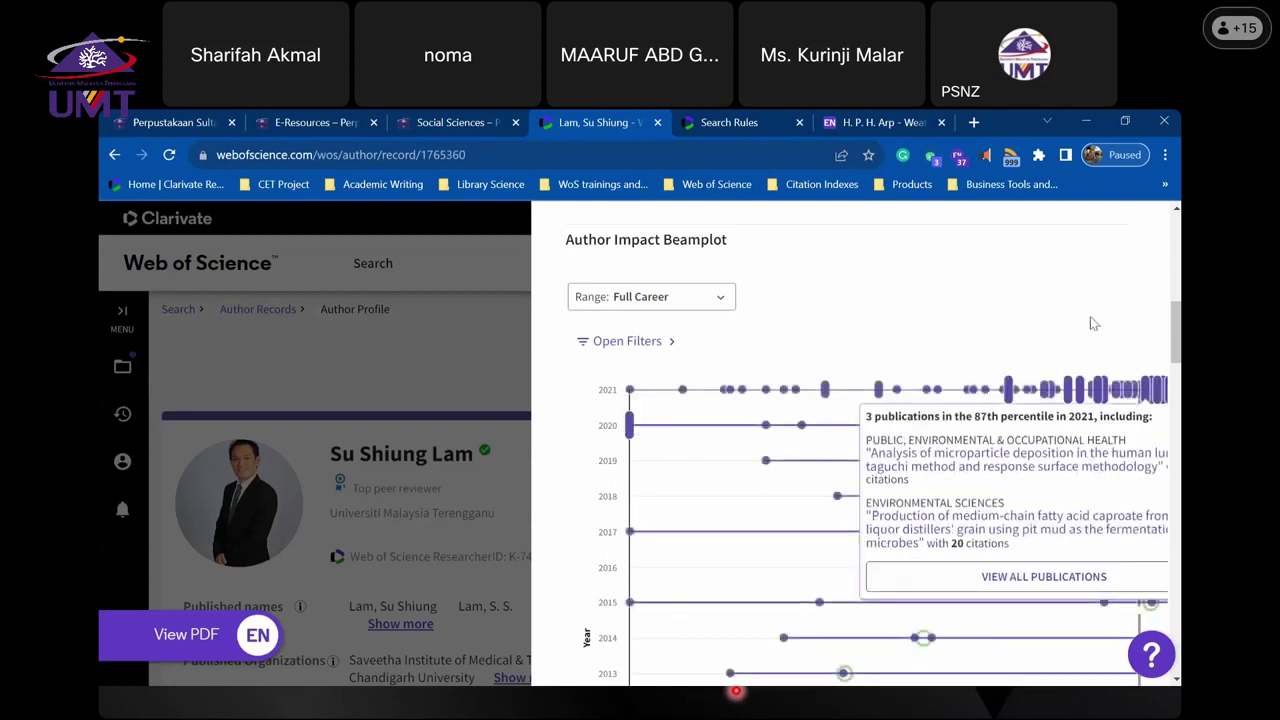
{"action": "scroll", "coordinate": [1068, 312], "scroll_direction": "down", "scroll_amount": 1}
{"action": "scroll", "coordinate": [1068, 312], "scroll_direction": "down", "scroll_amount": 5}
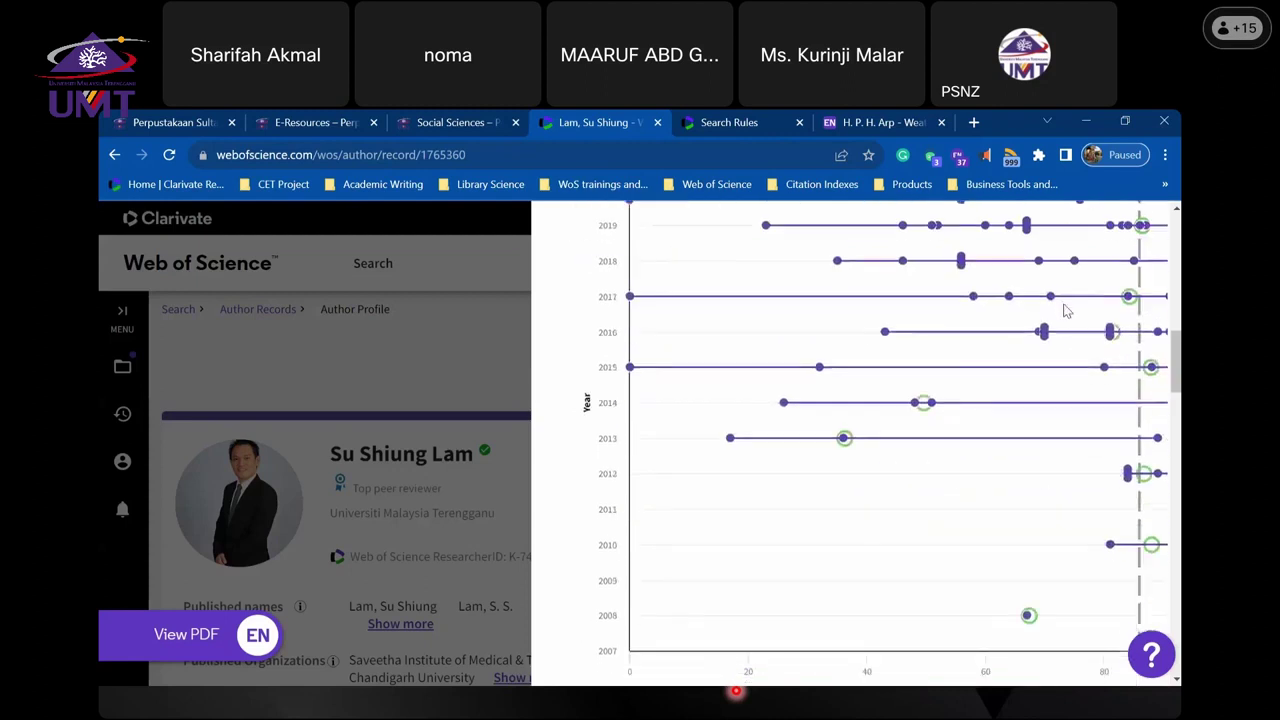
{"action": "scroll", "coordinate": [1068, 312], "scroll_direction": "up", "scroll_amount": 6}
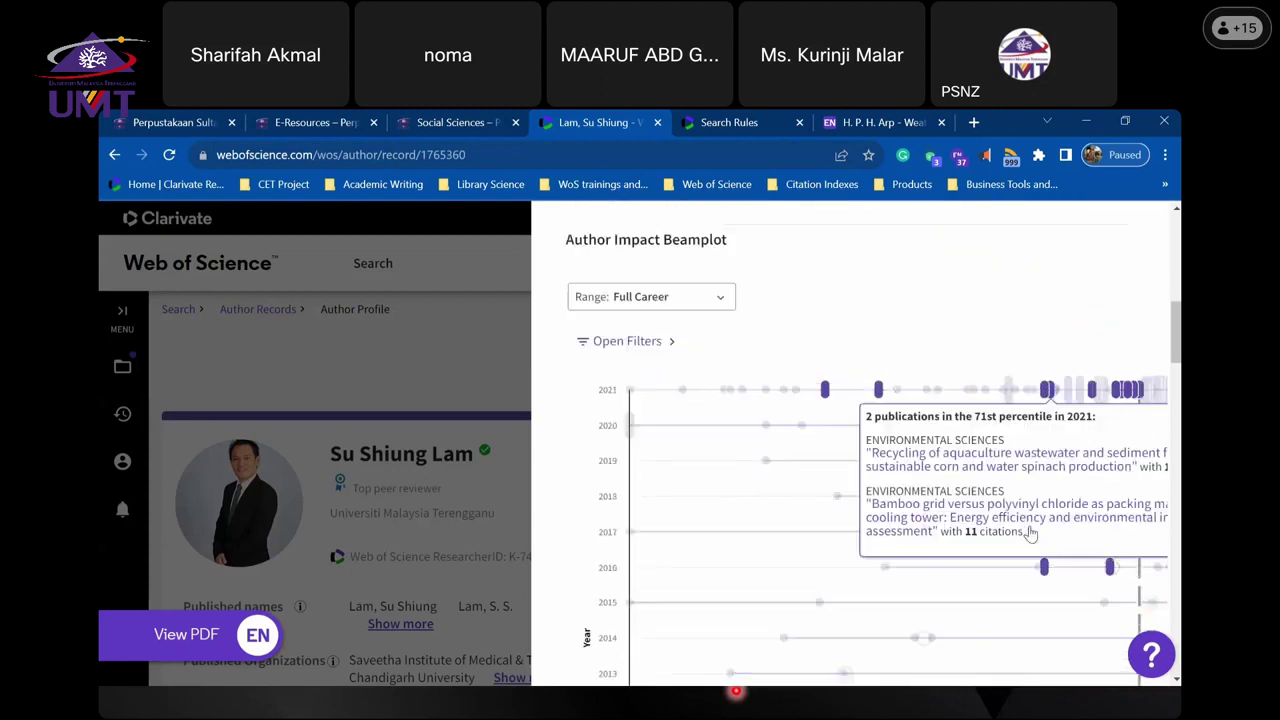
{"action": "mouse_move", "coordinate": [643, 378]}
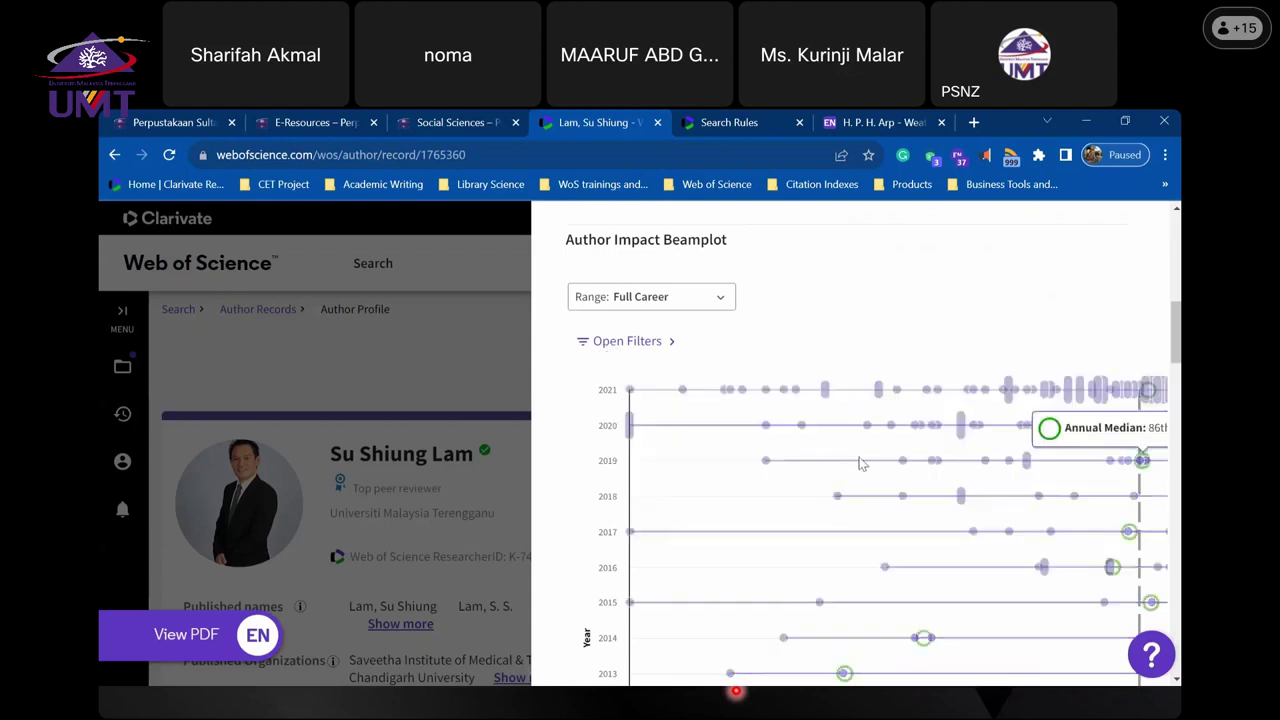
{"action": "mouse_move", "coordinate": [935, 415]}
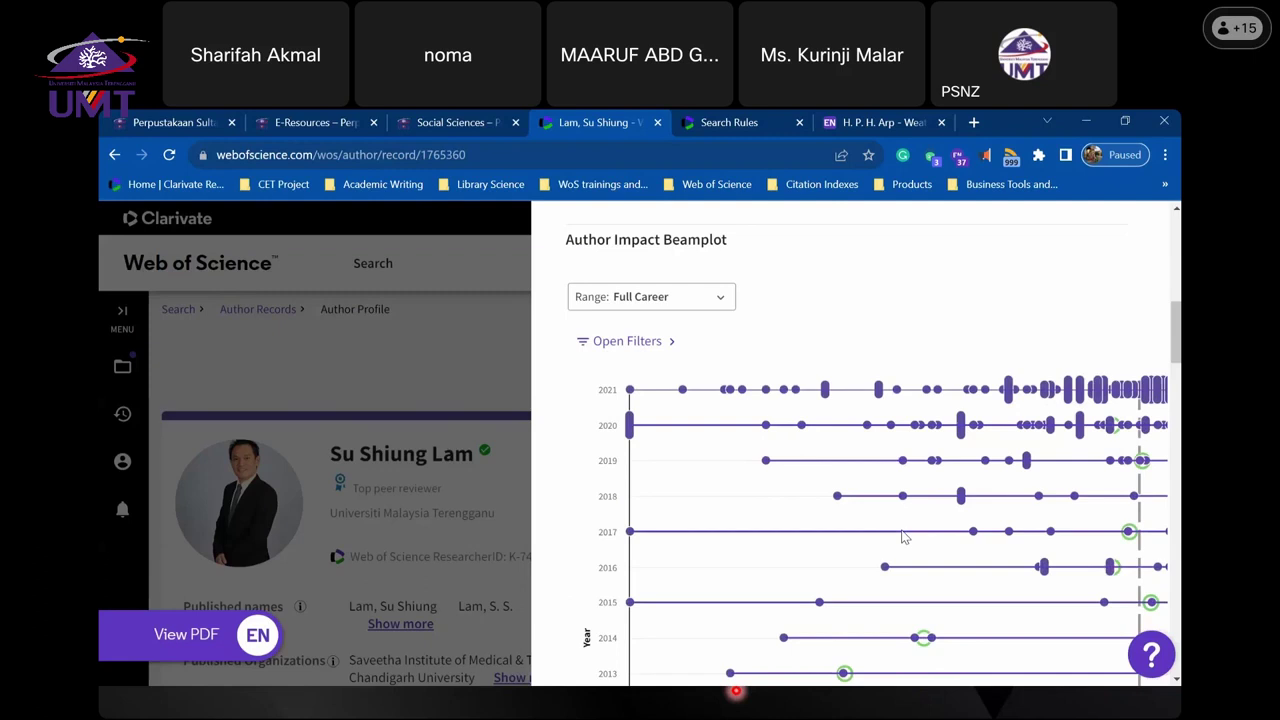
- Inspect individual 2021 and 2020 publications in the full-career beamplot and check the legend and notes beneath the chart
{"action": "mouse_move", "coordinate": [766, 389]}
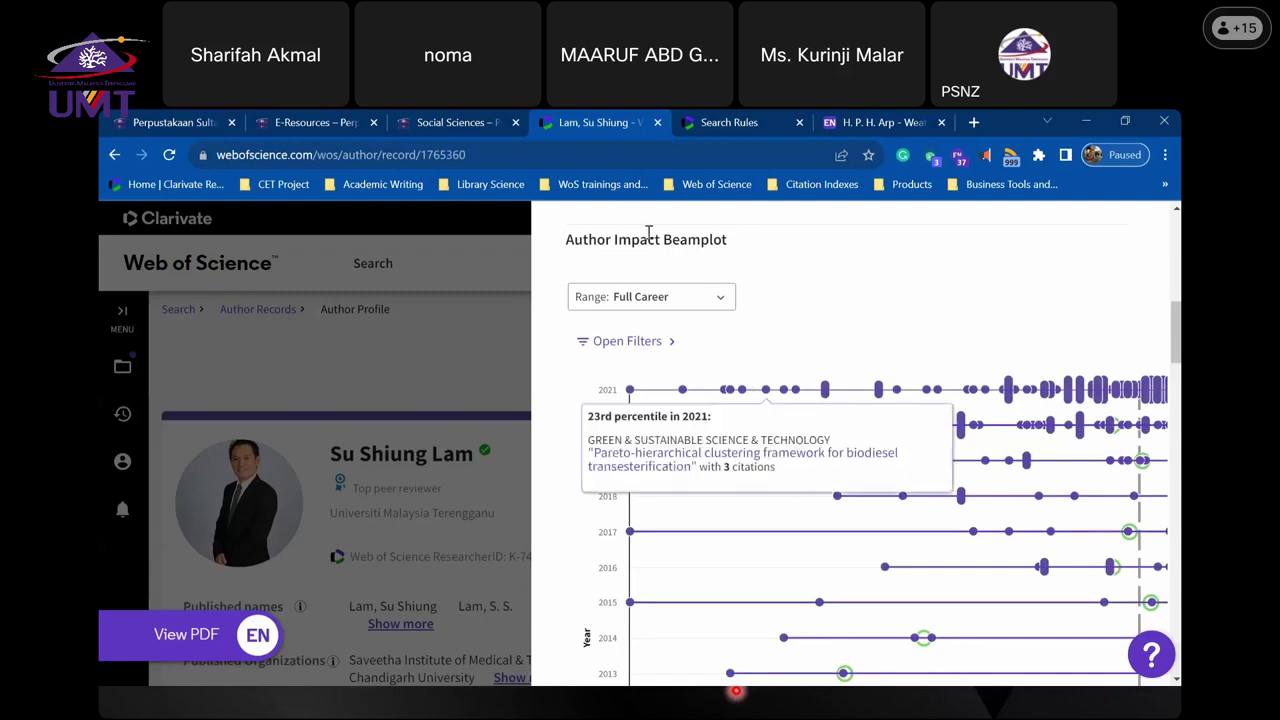
{"action": "mouse_move", "coordinate": [866, 425]}
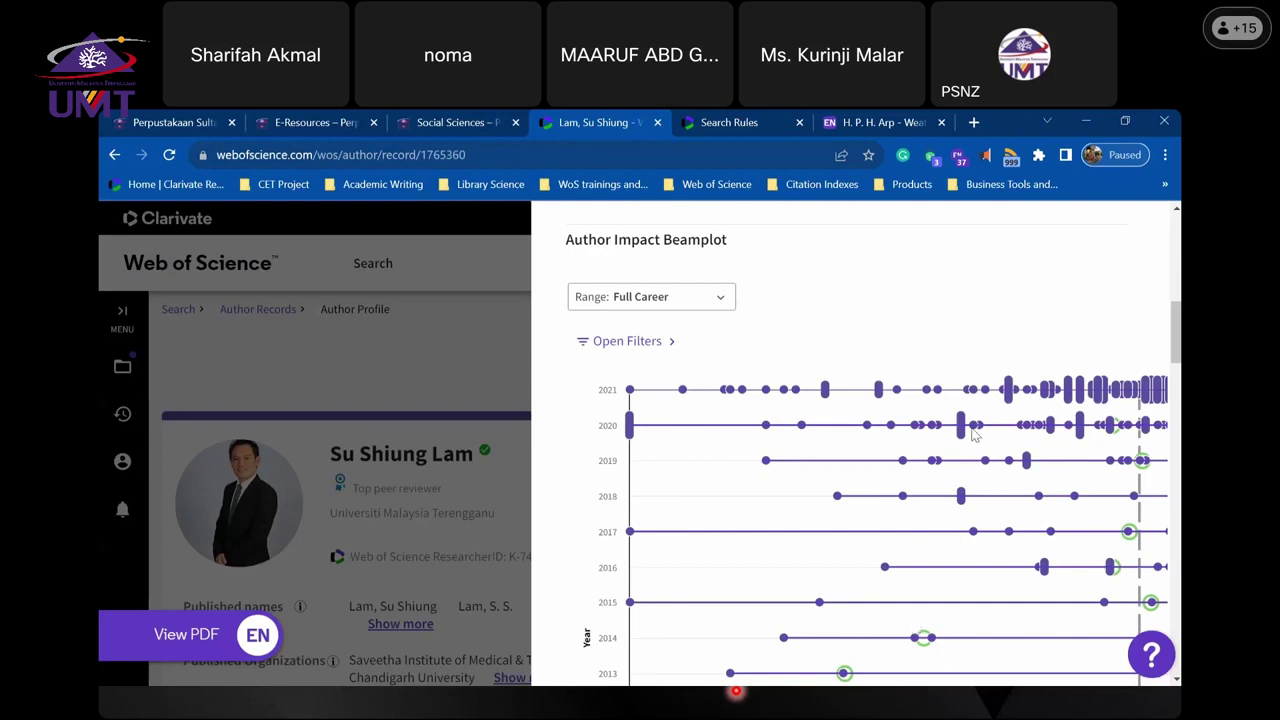
{"action": "scroll", "coordinate": [991, 618], "scroll_direction": "down", "scroll_amount": 2}
{"action": "scroll", "coordinate": [991, 622], "scroll_direction": "down", "scroll_amount": 2}
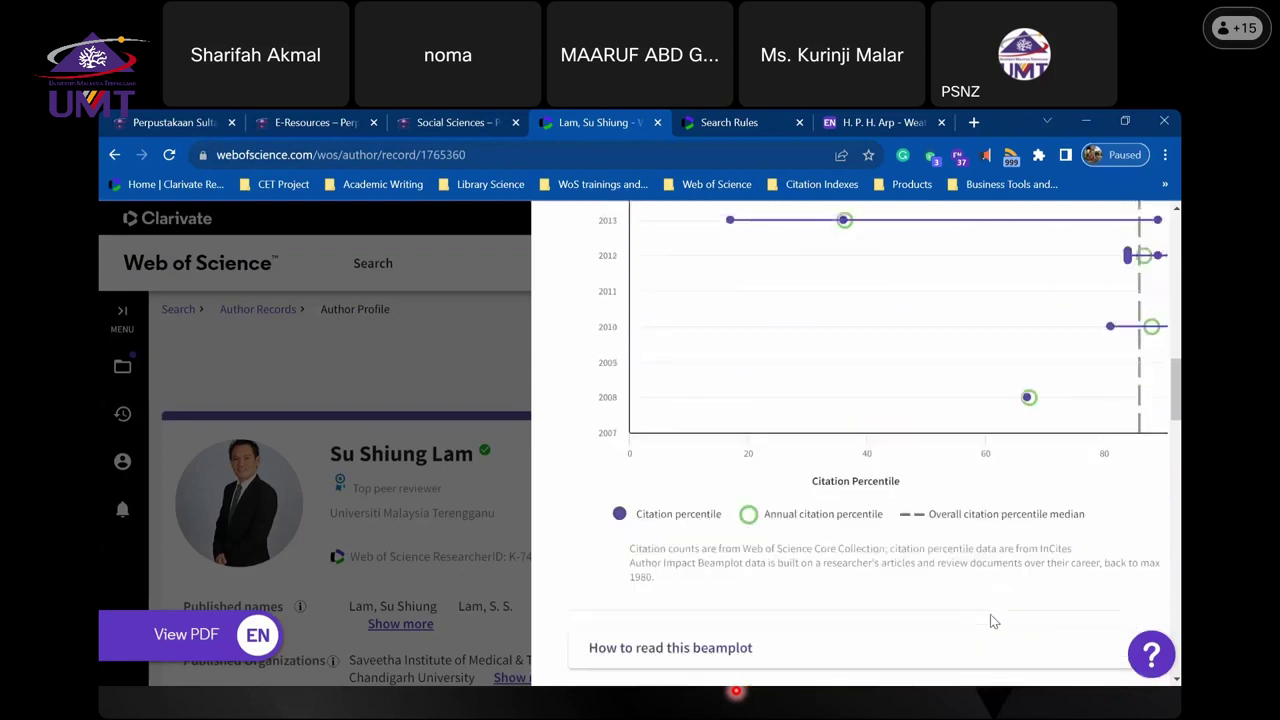
{"action": "scroll", "coordinate": [991, 622], "scroll_direction": "up", "scroll_amount": 4}
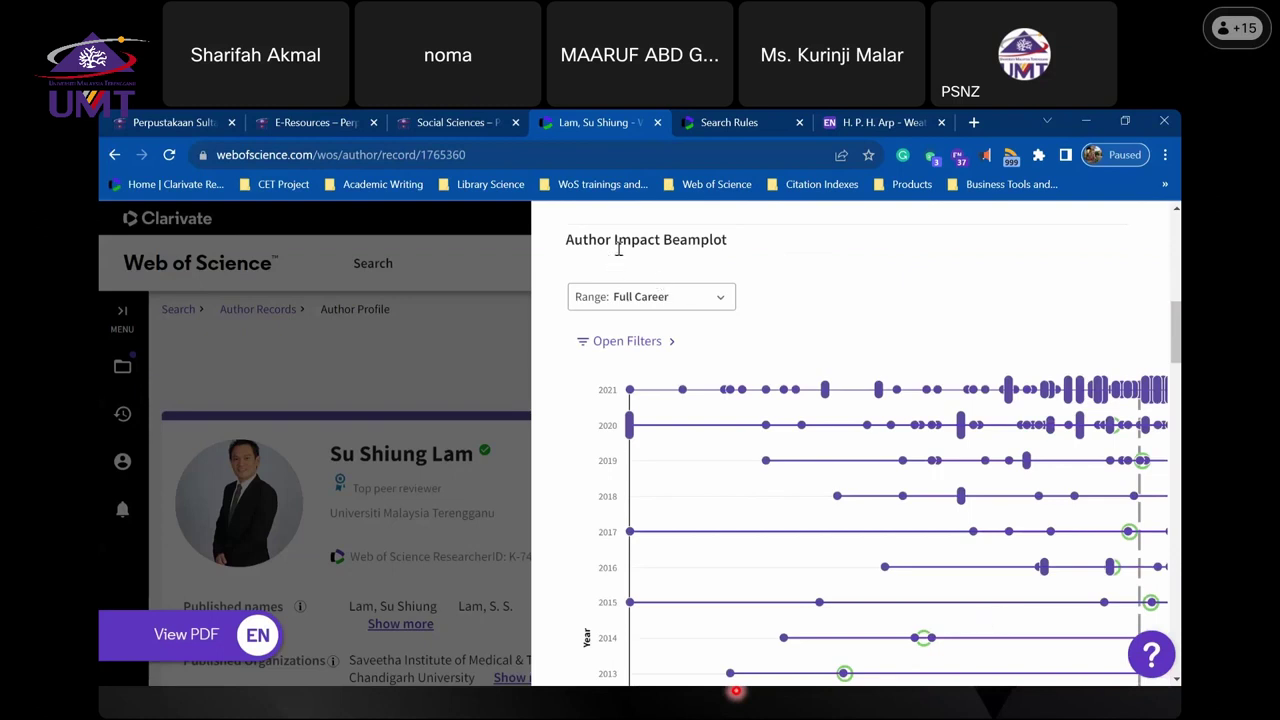
- View the Geographic Citation Map section of the researcher's metrics and close the full metrics dashboard
{"action": "scroll", "coordinate": [958, 440], "scroll_direction": "down", "scroll_amount": 4}
{"action": "scroll", "coordinate": [960, 470], "scroll_direction": "down", "scroll_amount": 5}
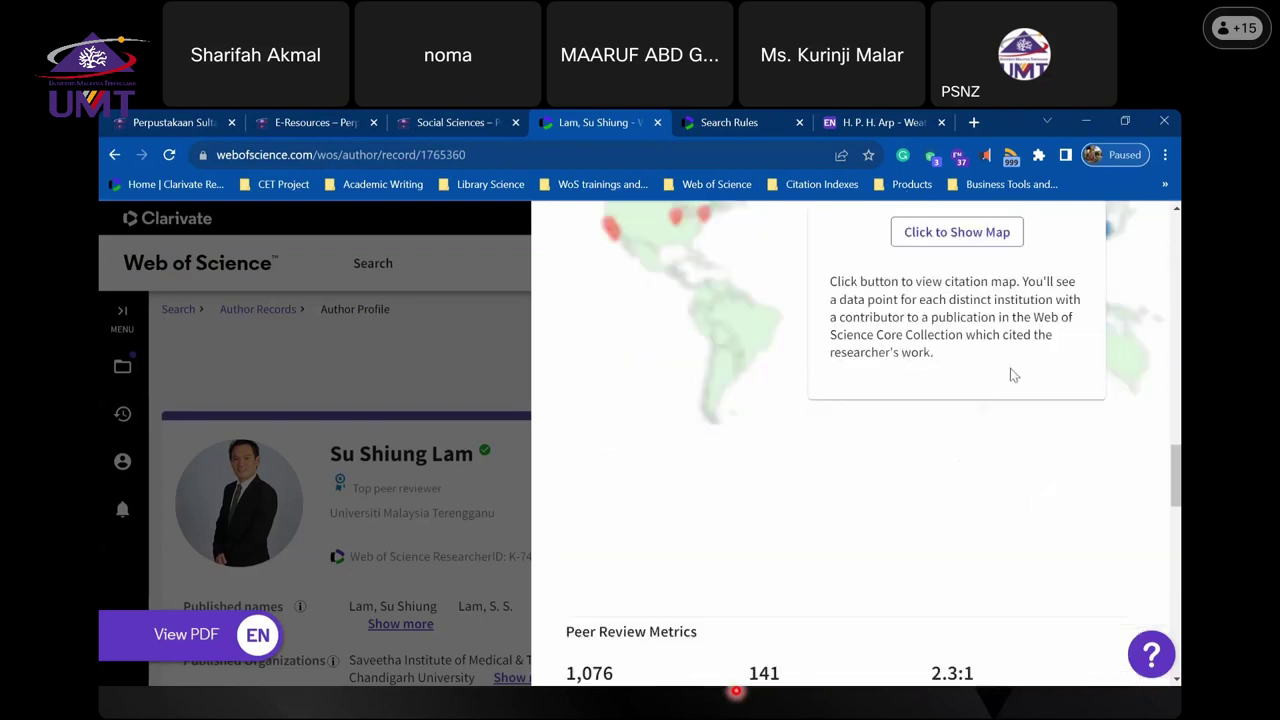
{"action": "scroll", "coordinate": [980, 391], "scroll_direction": "up", "scroll_amount": 2}
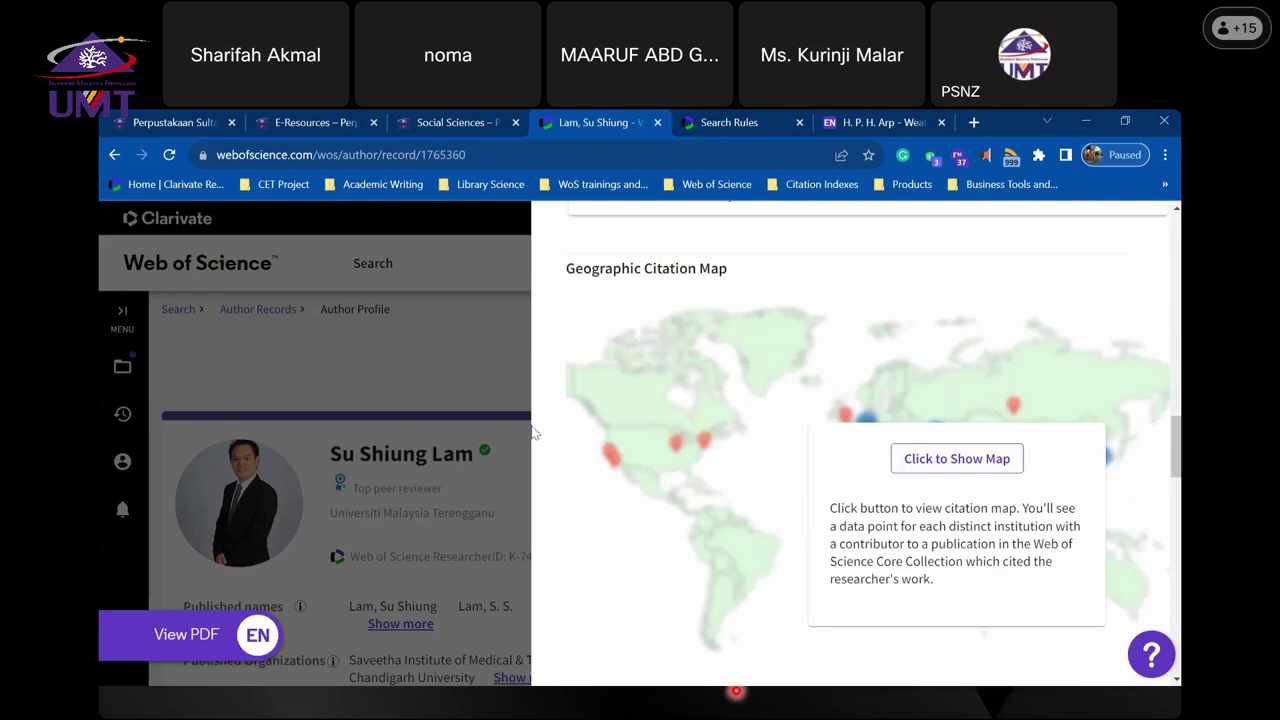
{"action": "left_click_drag", "start_coordinate": [1177, 460], "coordinate": [1115, 261]}
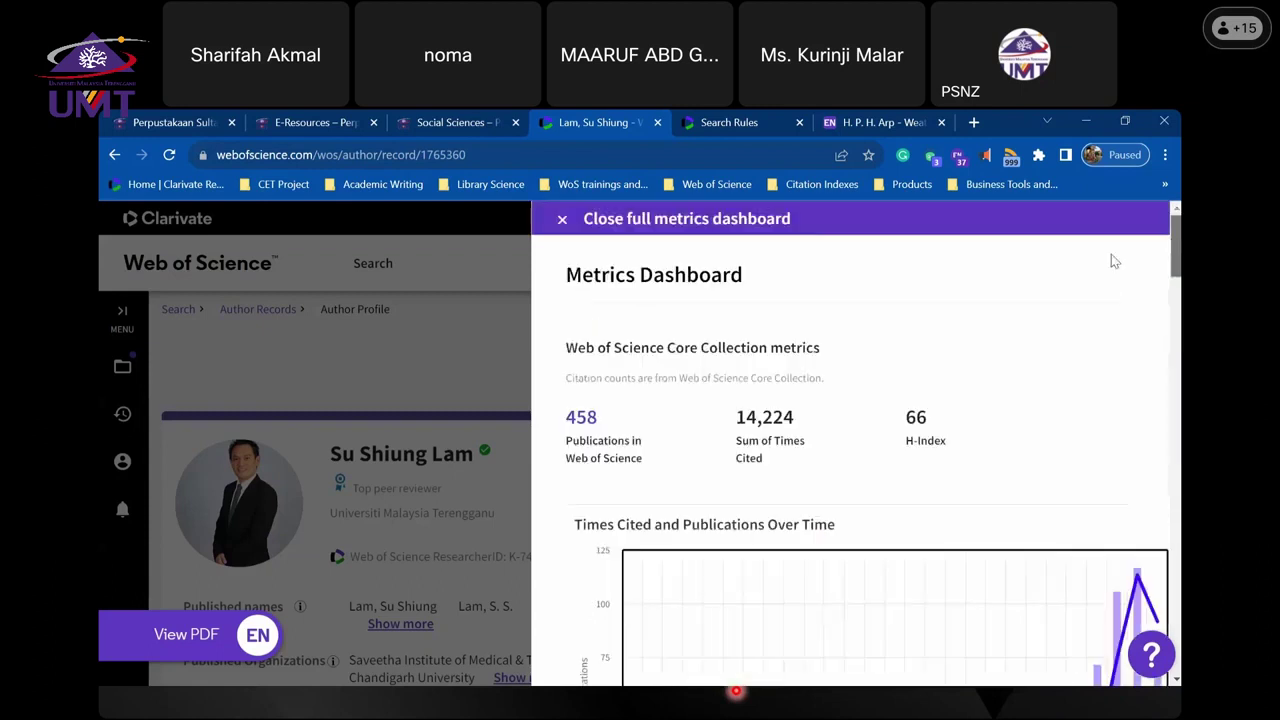
{"action": "left_click", "coordinate": [562, 221]}
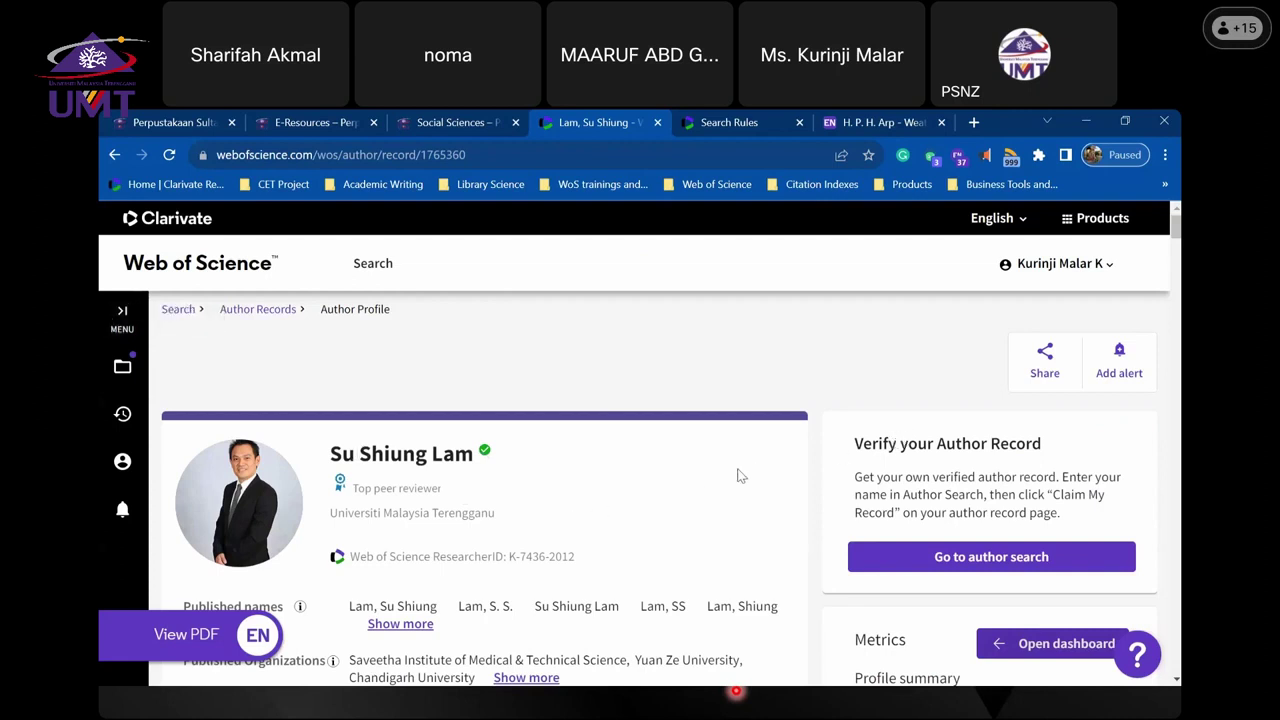
- View the author profile's shareable link and the publication and citation alert options without creating an alert
{"action": "left_click", "coordinate": [1044, 360]}
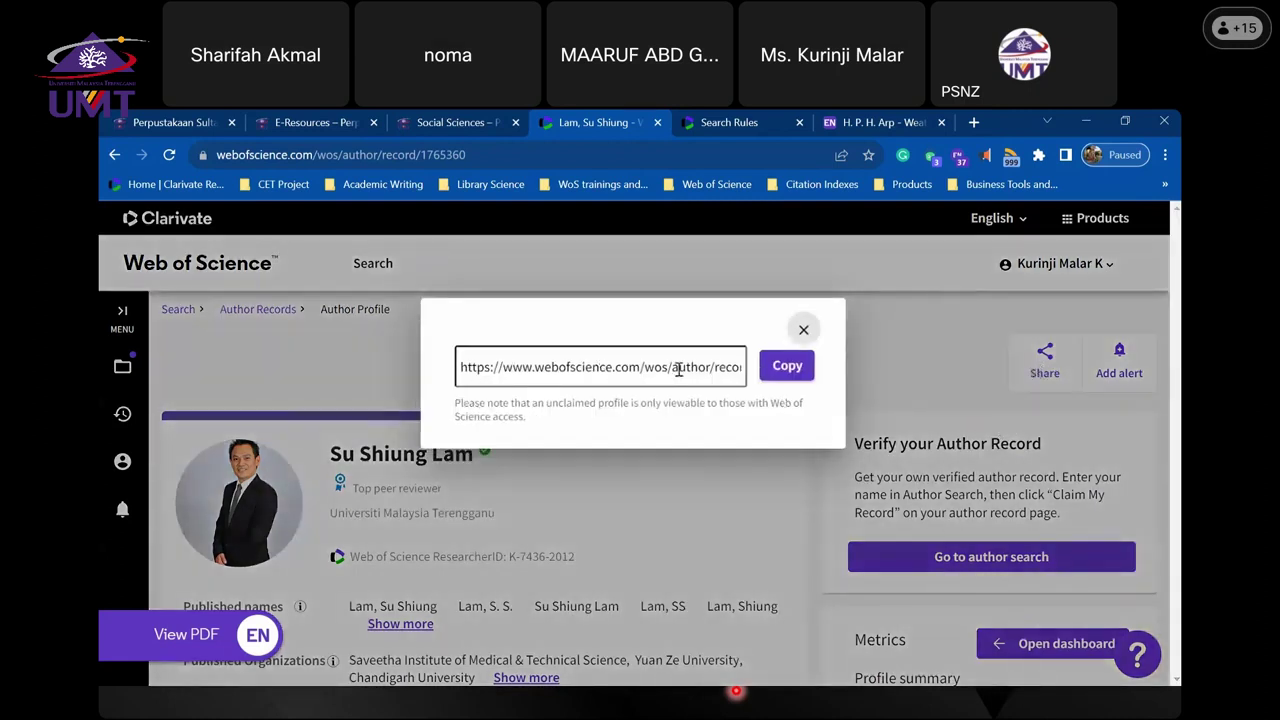
{"action": "left_click", "coordinate": [803, 330]}
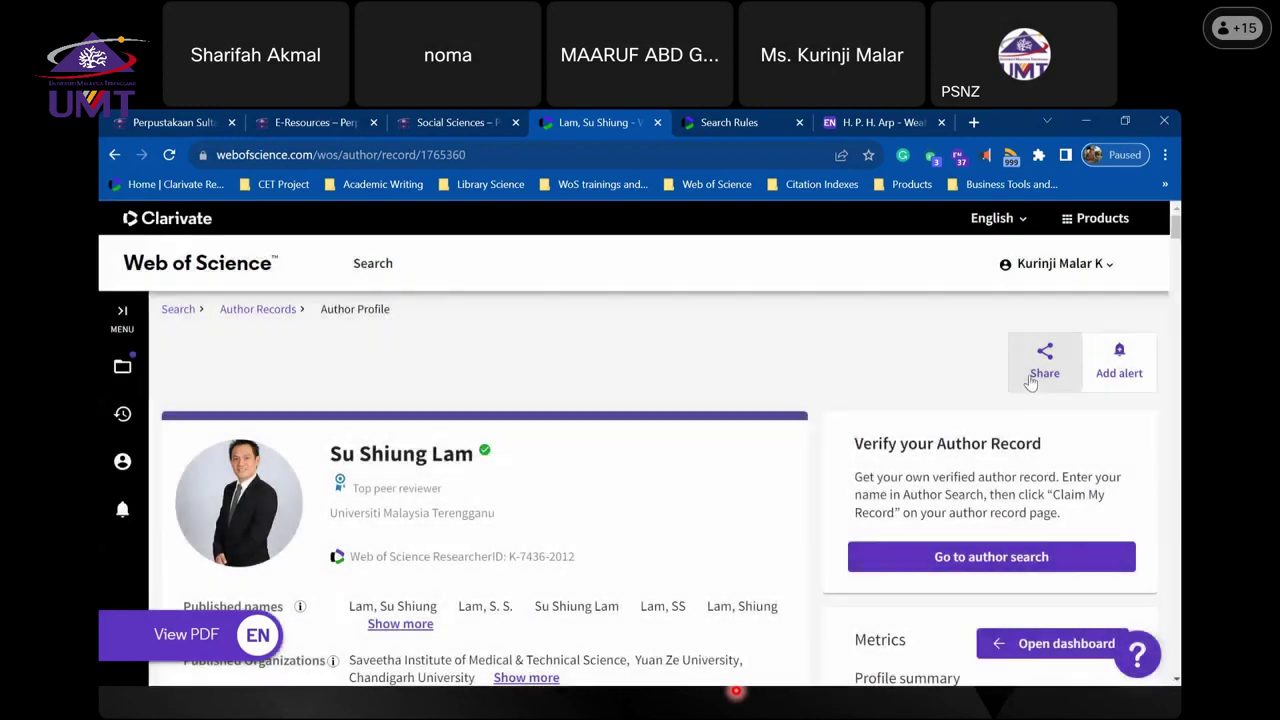
{"action": "left_click", "coordinate": [1120, 362]}
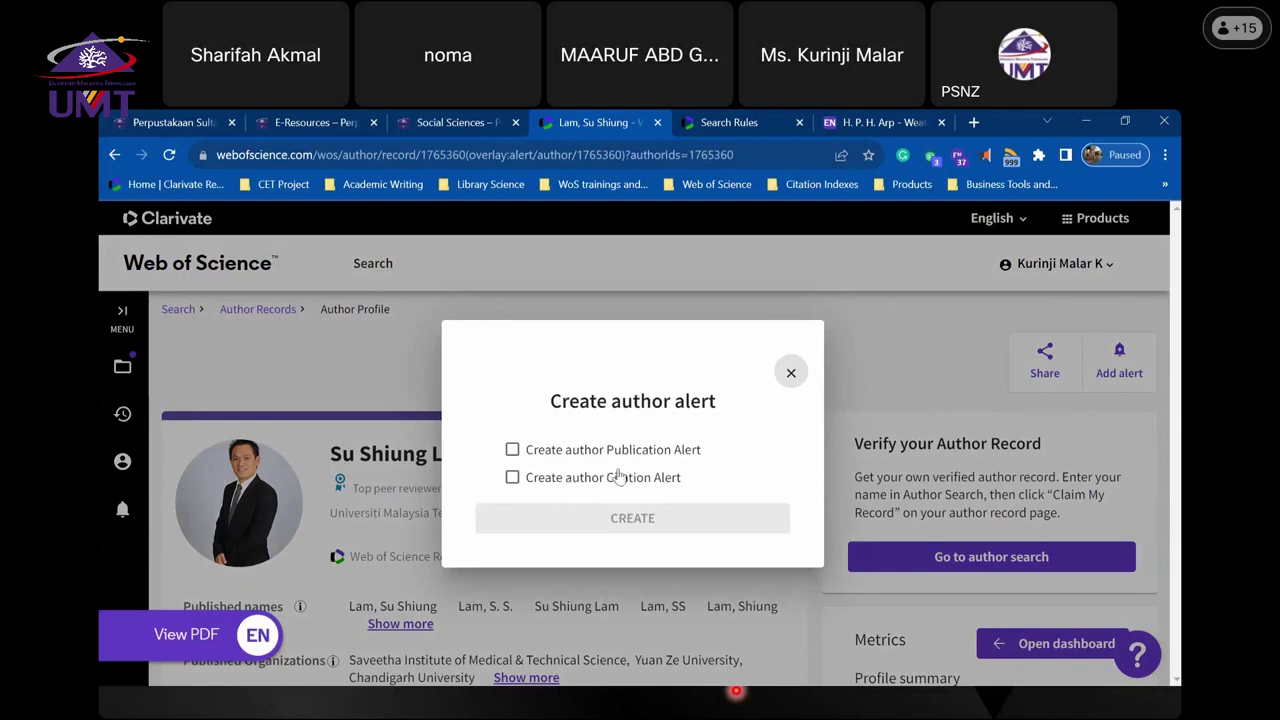
{"action": "left_click", "coordinate": [790, 374]}
- Open the Marked List page, review the unfiled records by type, and show the saved marked lists
{"action": "left_click", "coordinate": [125, 316]}
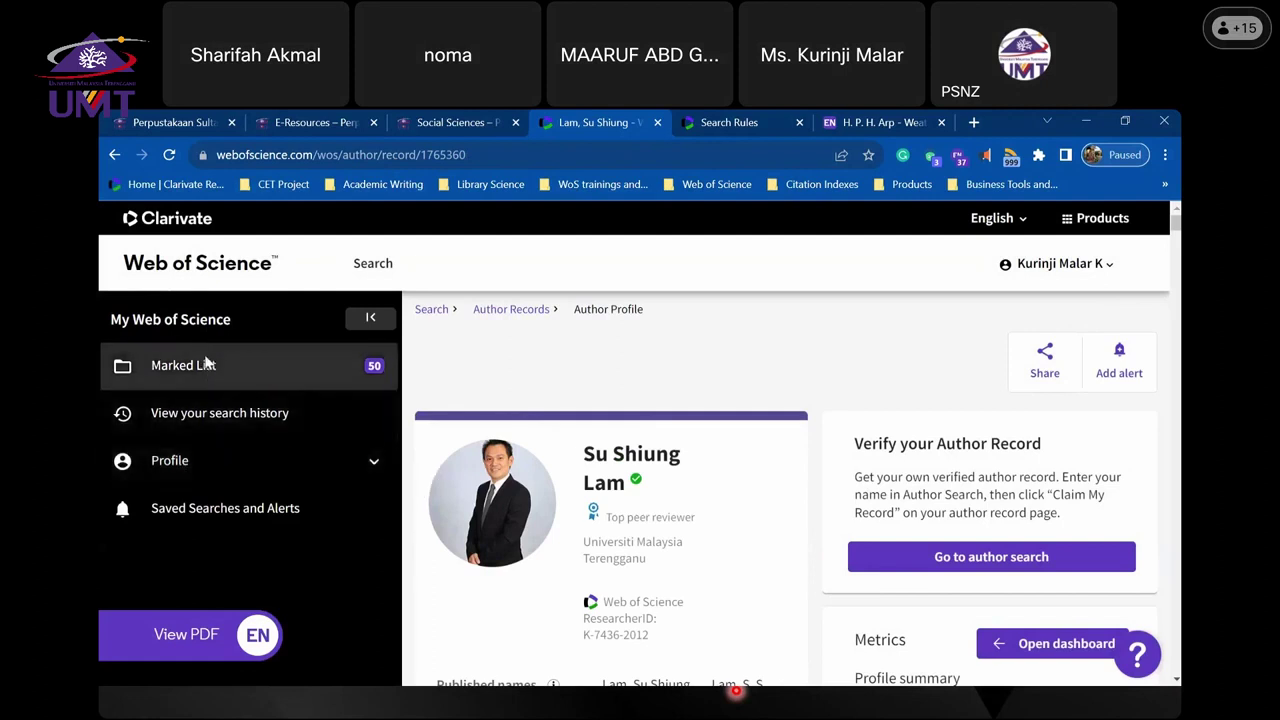
{"action": "left_click", "coordinate": [299, 371]}
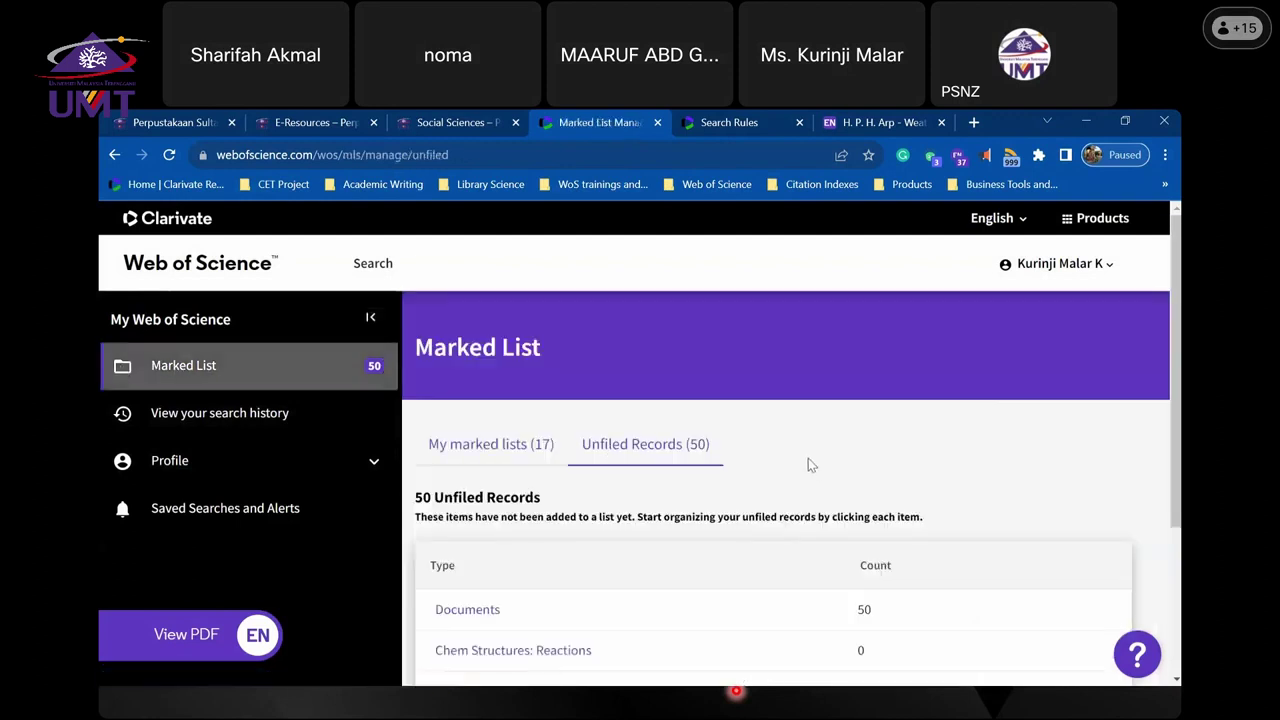
{"action": "scroll", "coordinate": [808, 460], "scroll_direction": "down", "scroll_amount": 3}
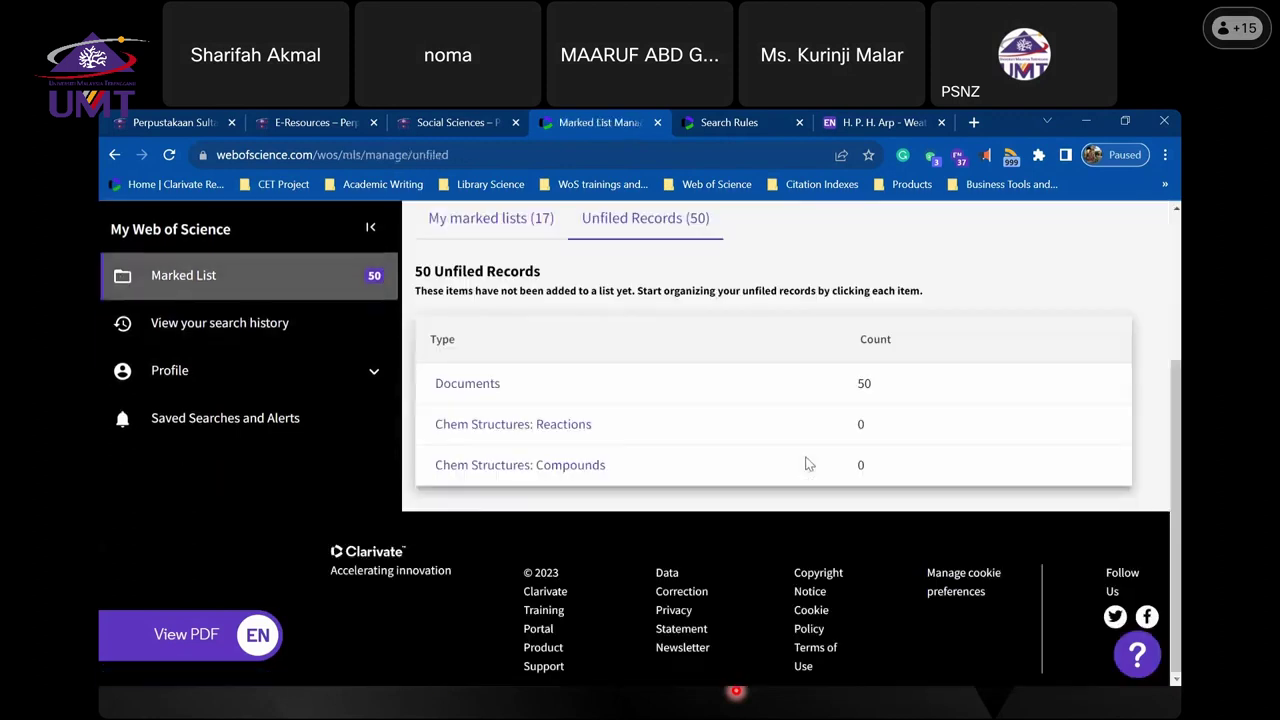
{"action": "left_click", "coordinate": [476, 212]}
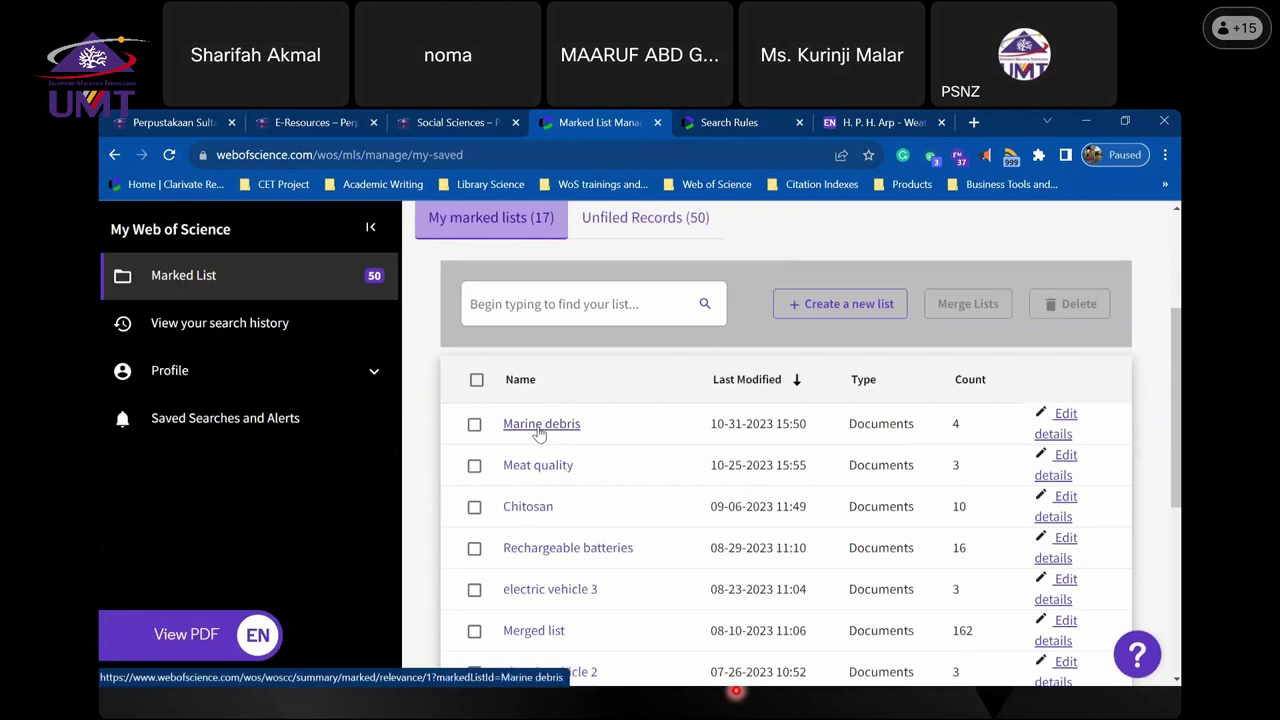
- Open the signed-in researcher's own profile for editing and review its photo, display name, published names, primary organization and organization history settings
{"action": "left_click", "coordinate": [372, 375]}
{"action": "scroll", "coordinate": [373, 375], "scroll_direction": "down", "scroll_amount": 2}
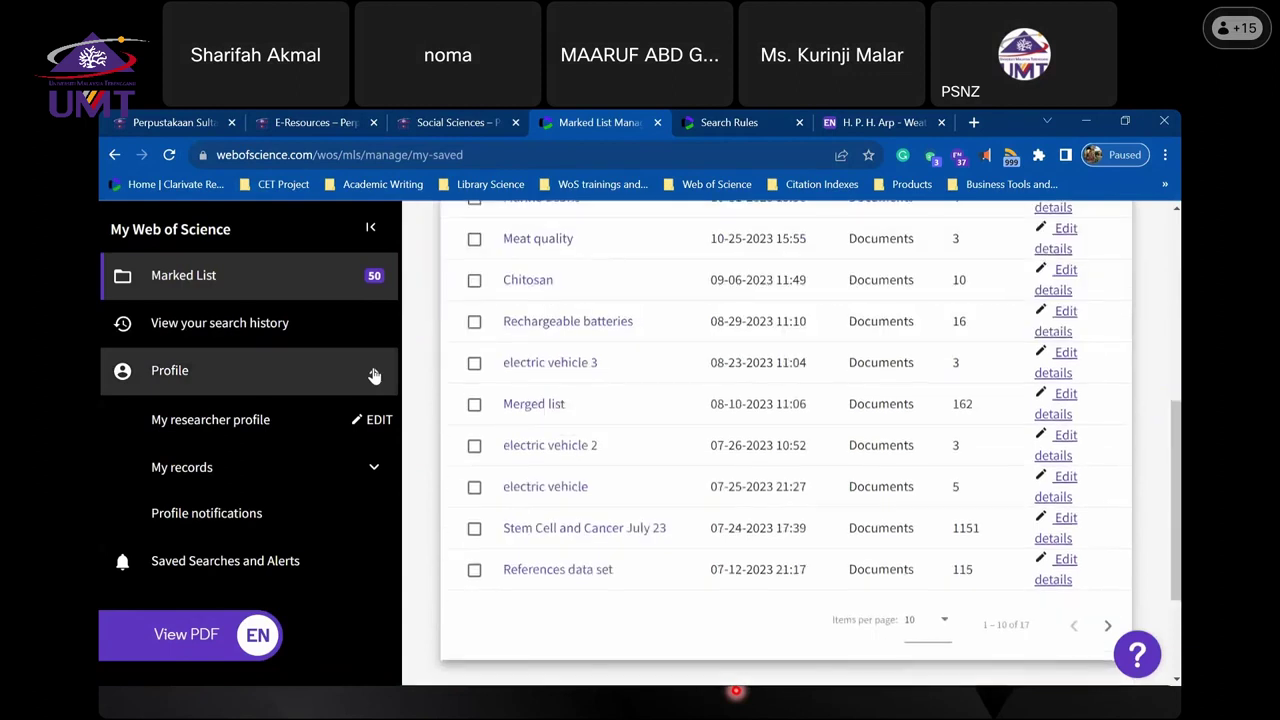
{"action": "left_click", "coordinate": [372, 422]}
{"action": "scroll", "coordinate": [362, 460], "scroll_direction": "down", "scroll_amount": 2}
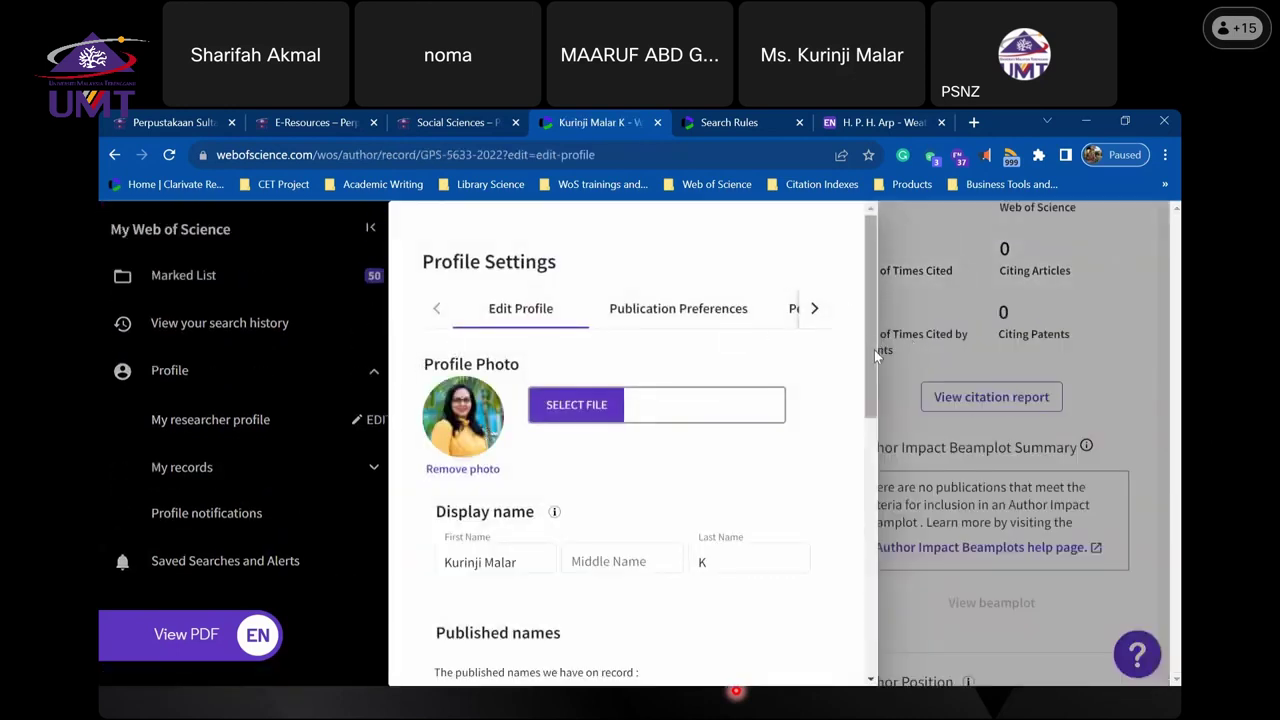
{"action": "left_click_drag", "start_coordinate": [874, 350], "coordinate": [880, 440]}
{"action": "scroll", "coordinate": [852, 448], "scroll_direction": "down", "scroll_amount": 3}
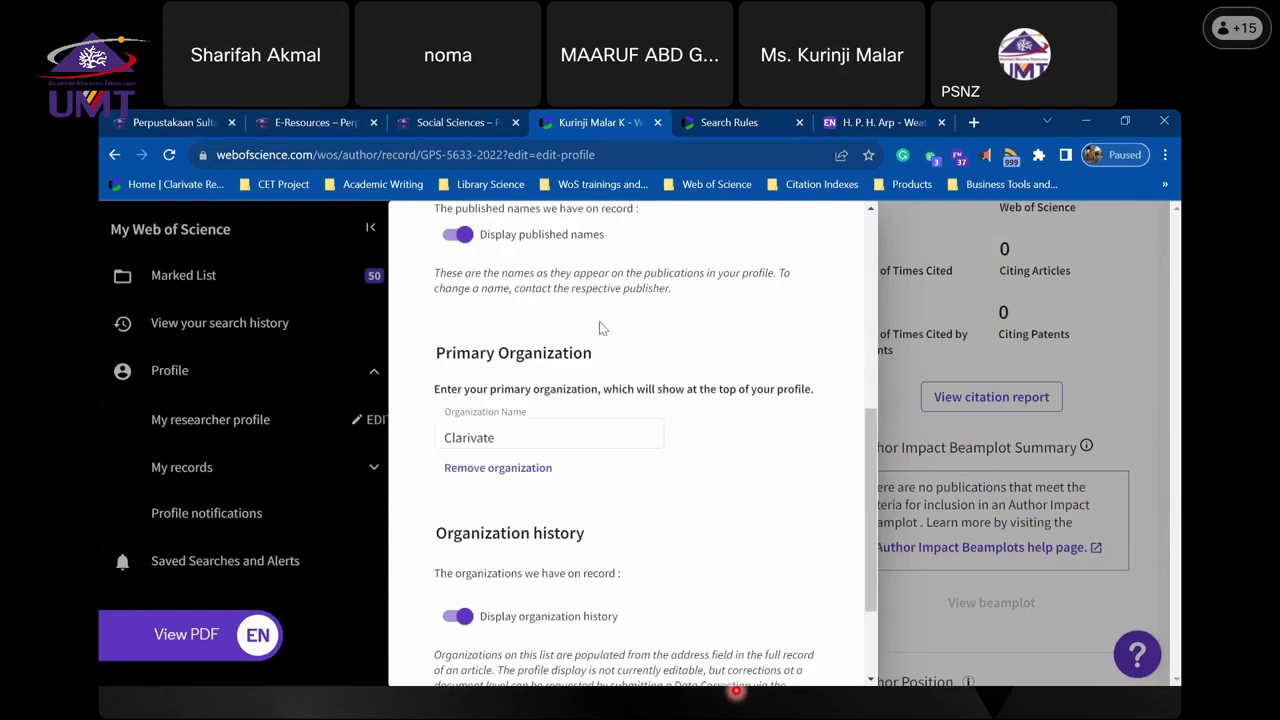
{"action": "scroll", "coordinate": [600, 465], "scroll_direction": "down", "scroll_amount": 2}
{"action": "scroll", "coordinate": [618, 470], "scroll_direction": "up", "scroll_amount": 6}
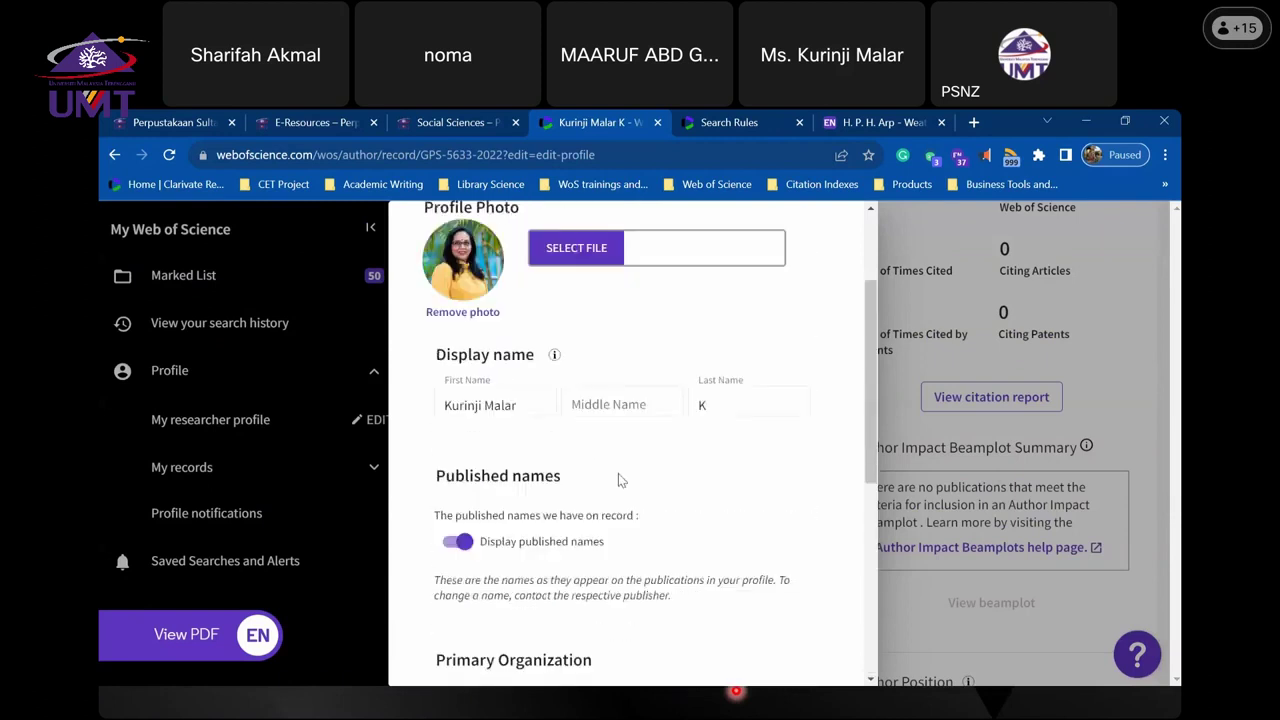
- Review the Publication Preferences and Peer Review Preferences, choosing "I am available to review" as the peer review availability
{"action": "left_click", "coordinate": [679, 311]}
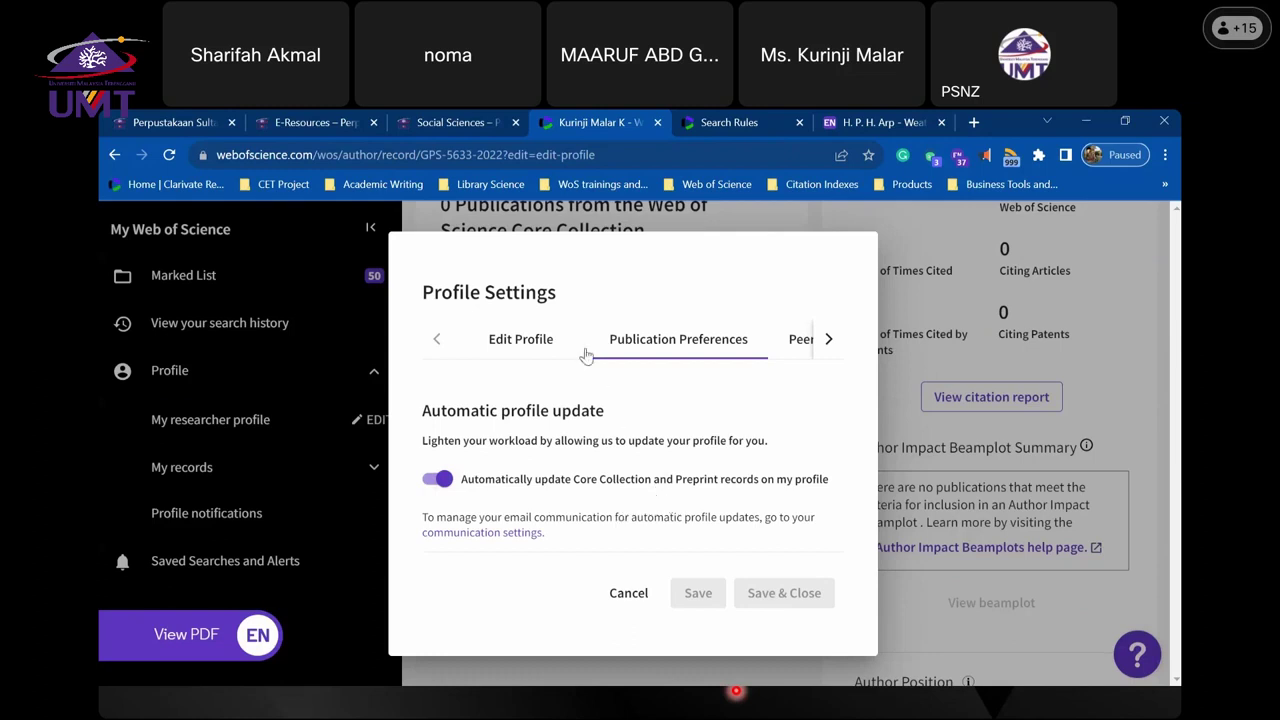
{"action": "left_click", "coordinate": [792, 342]}
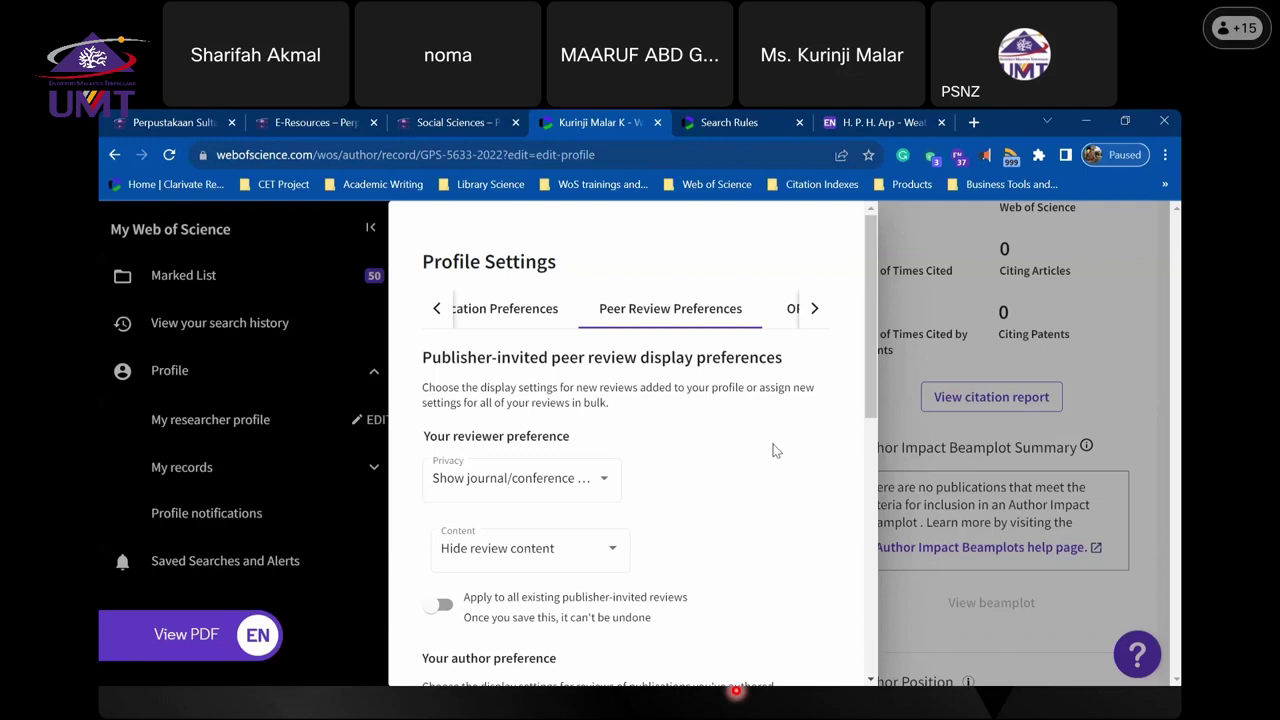
{"action": "scroll", "coordinate": [773, 450], "scroll_direction": "down", "scroll_amount": 5}
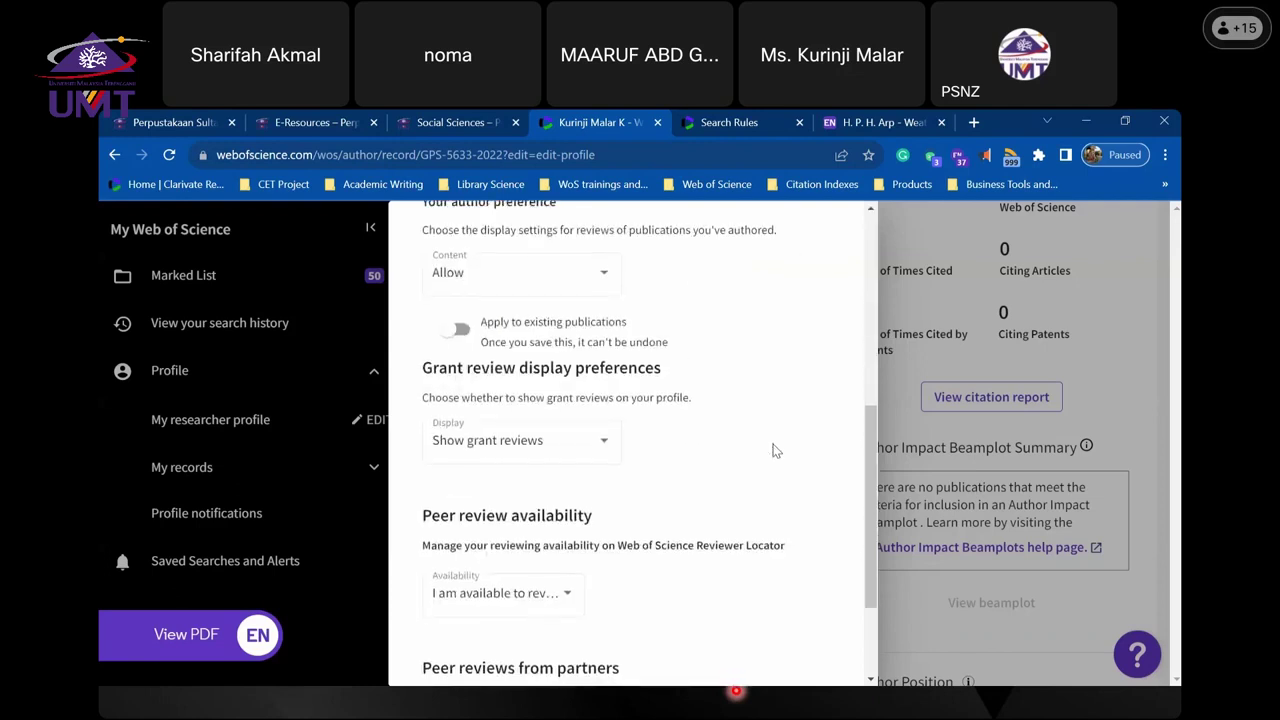
{"action": "scroll", "coordinate": [773, 450], "scroll_direction": "down", "scroll_amount": 2}
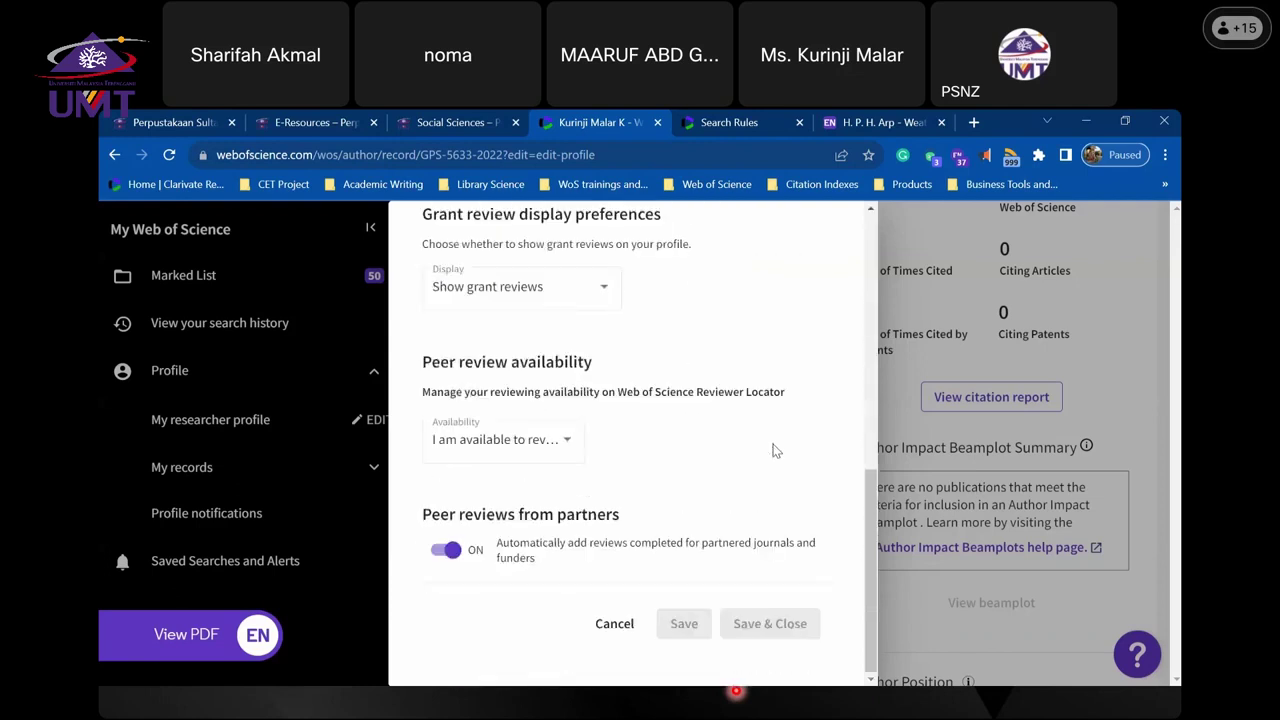
{"action": "left_click", "coordinate": [565, 444]}
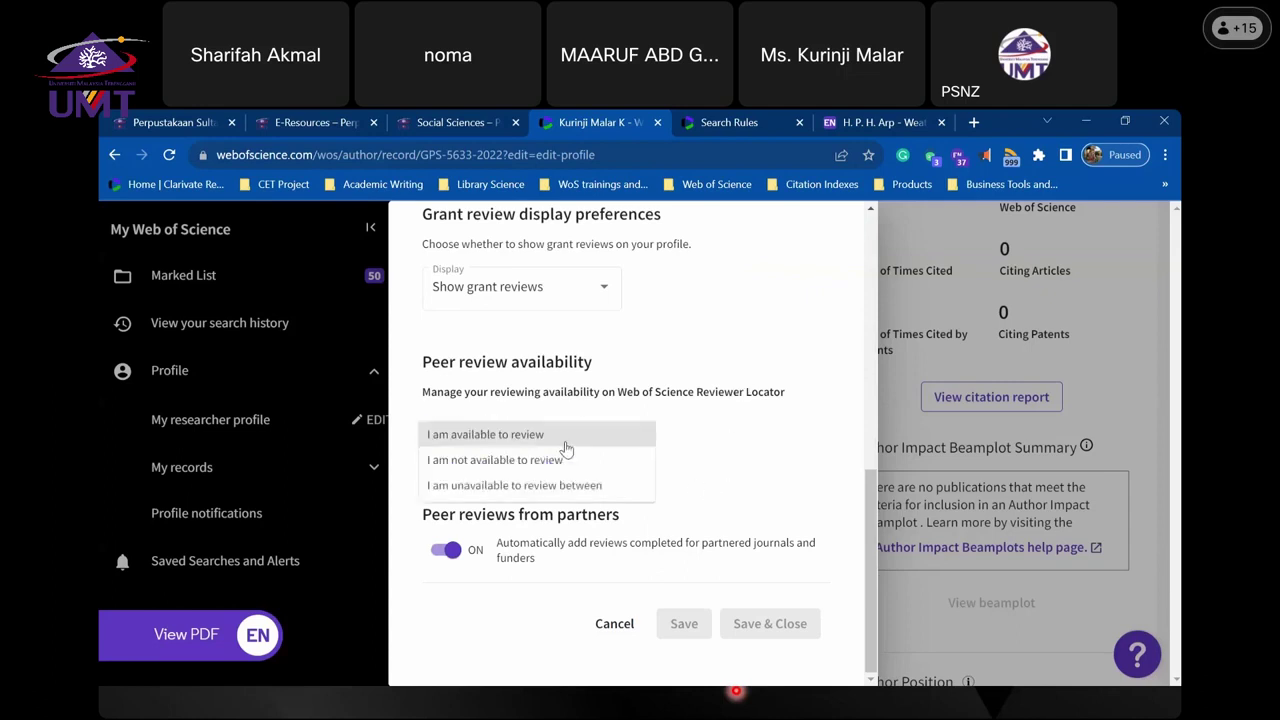
{"action": "left_click", "coordinate": [565, 440]}
{"action": "scroll", "coordinate": [590, 430], "scroll_direction": "up", "scroll_amount": 3}
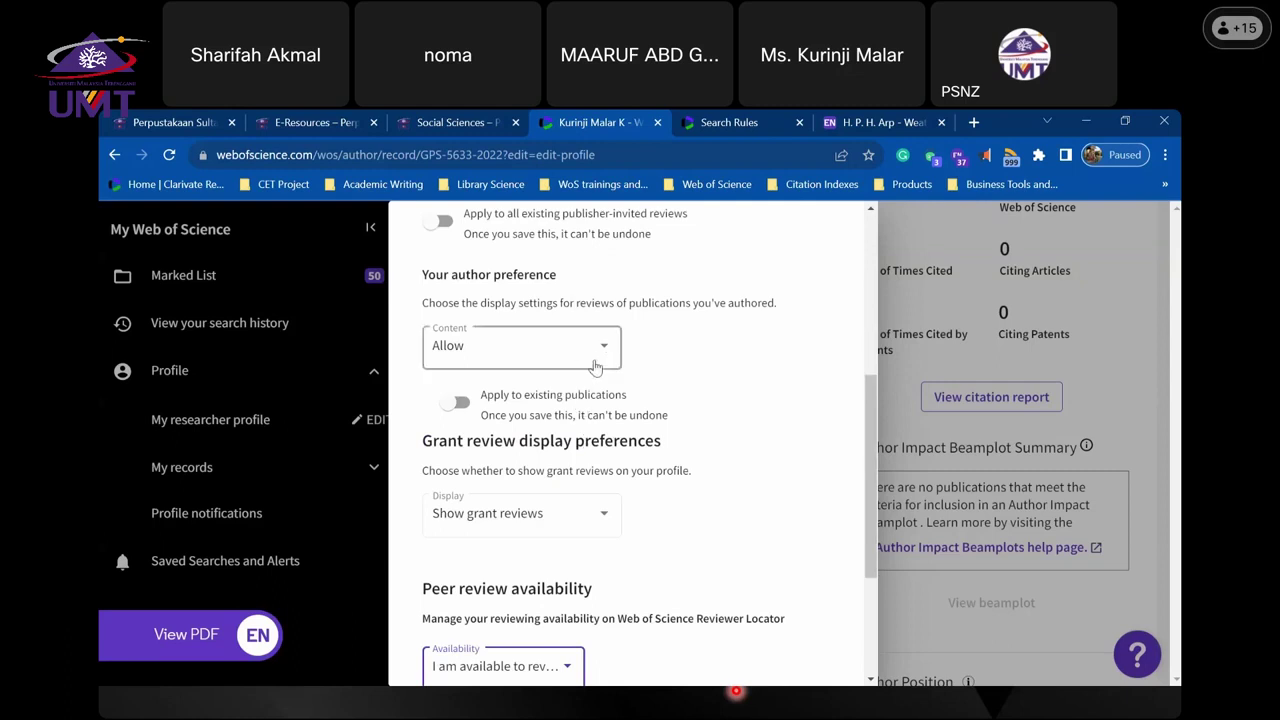
{"action": "scroll", "coordinate": [632, 466], "scroll_direction": "up", "scroll_amount": 3}
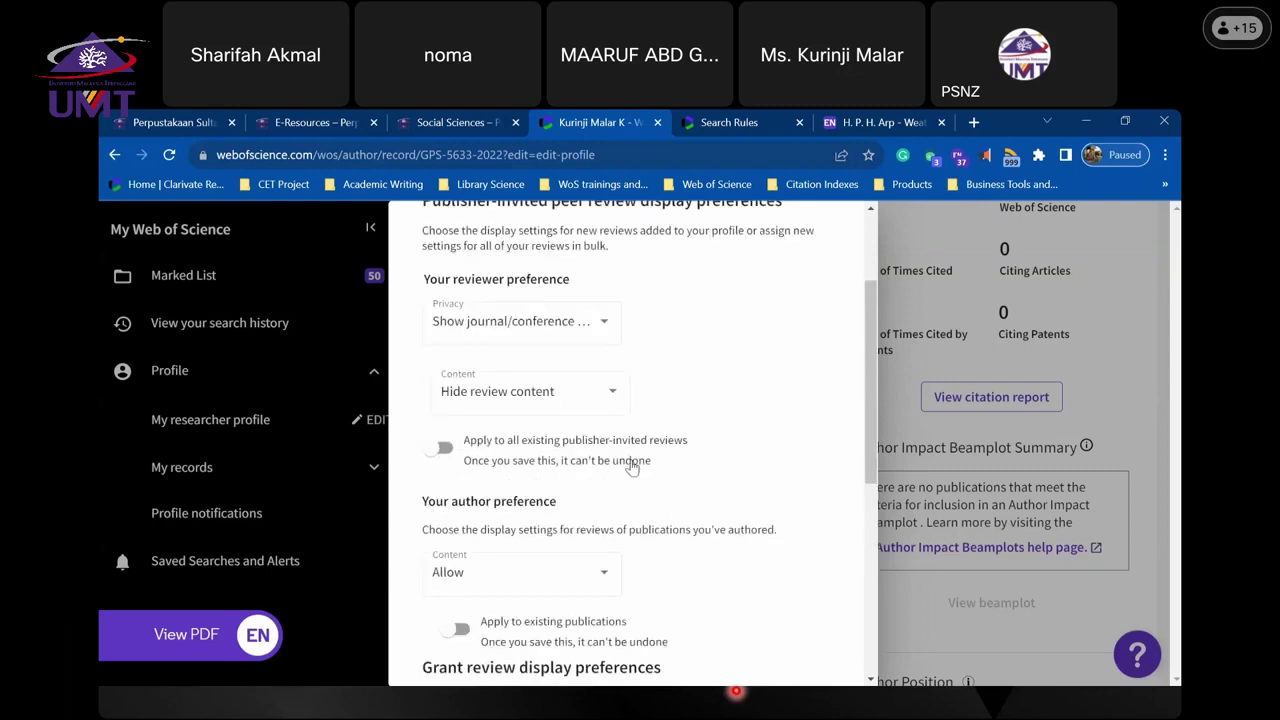
{"action": "scroll", "coordinate": [632, 466], "scroll_direction": "up", "scroll_amount": 2}
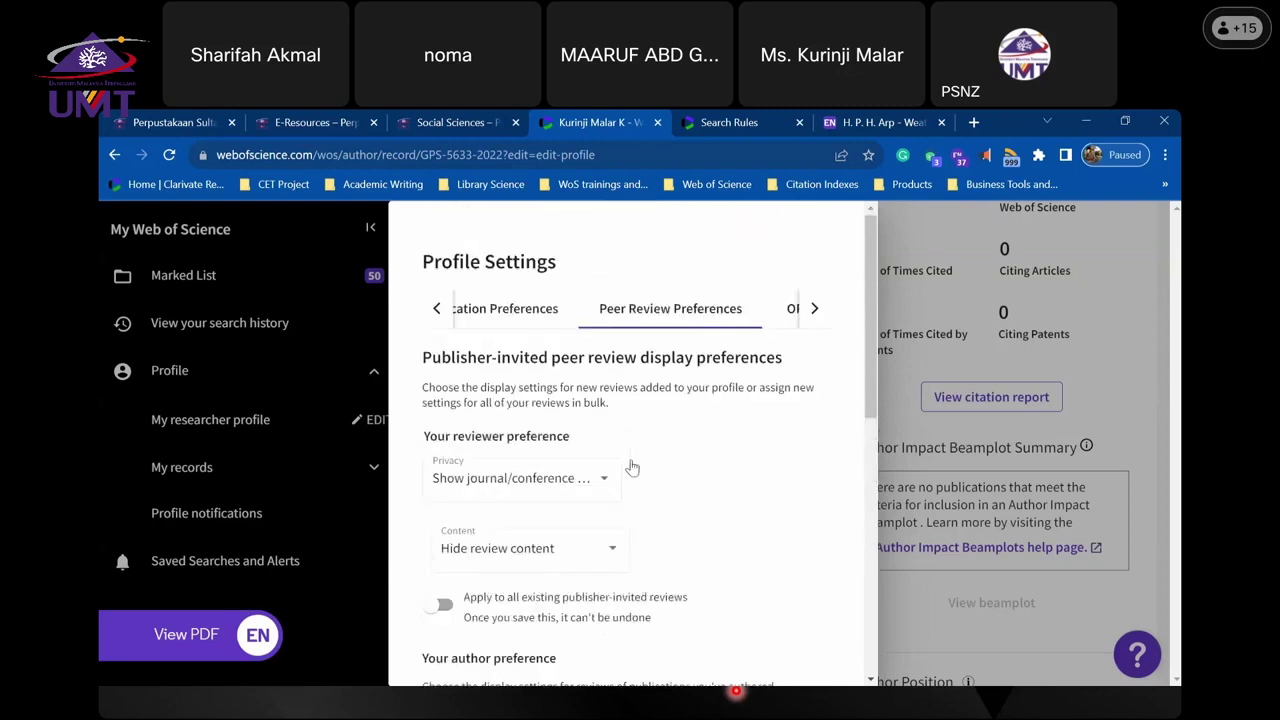
- Open the ORCID Syncing settings, start connecting an ORCID iD, and dismiss the cookie consent on the sign-in page
{"action": "left_click", "coordinate": [815, 312]}
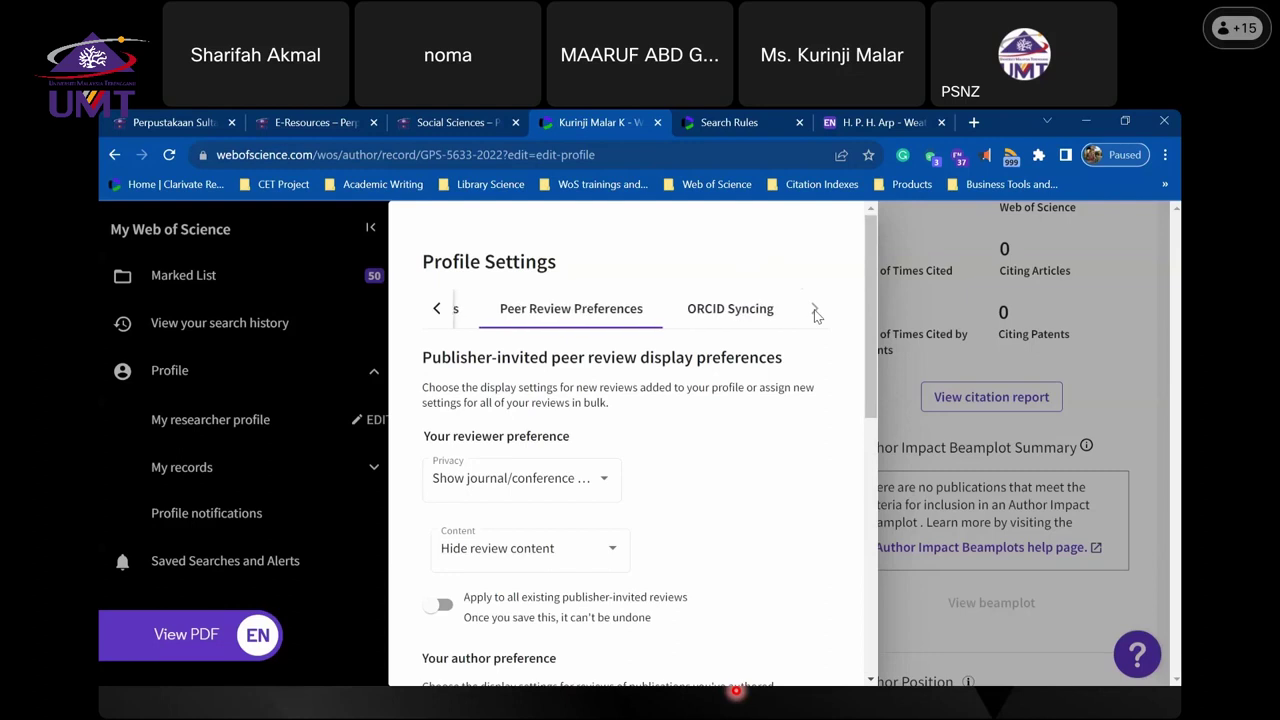
{"action": "left_click", "coordinate": [727, 314]}
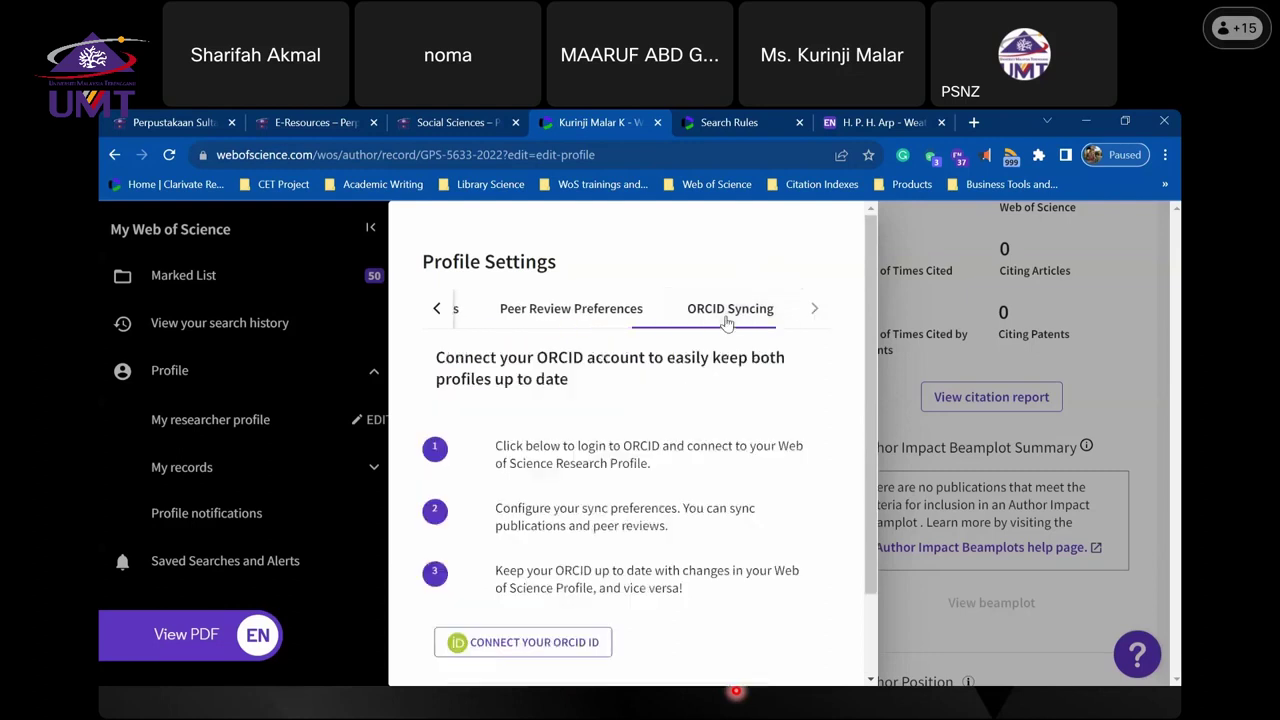
{"action": "left_click", "coordinate": [533, 645]}
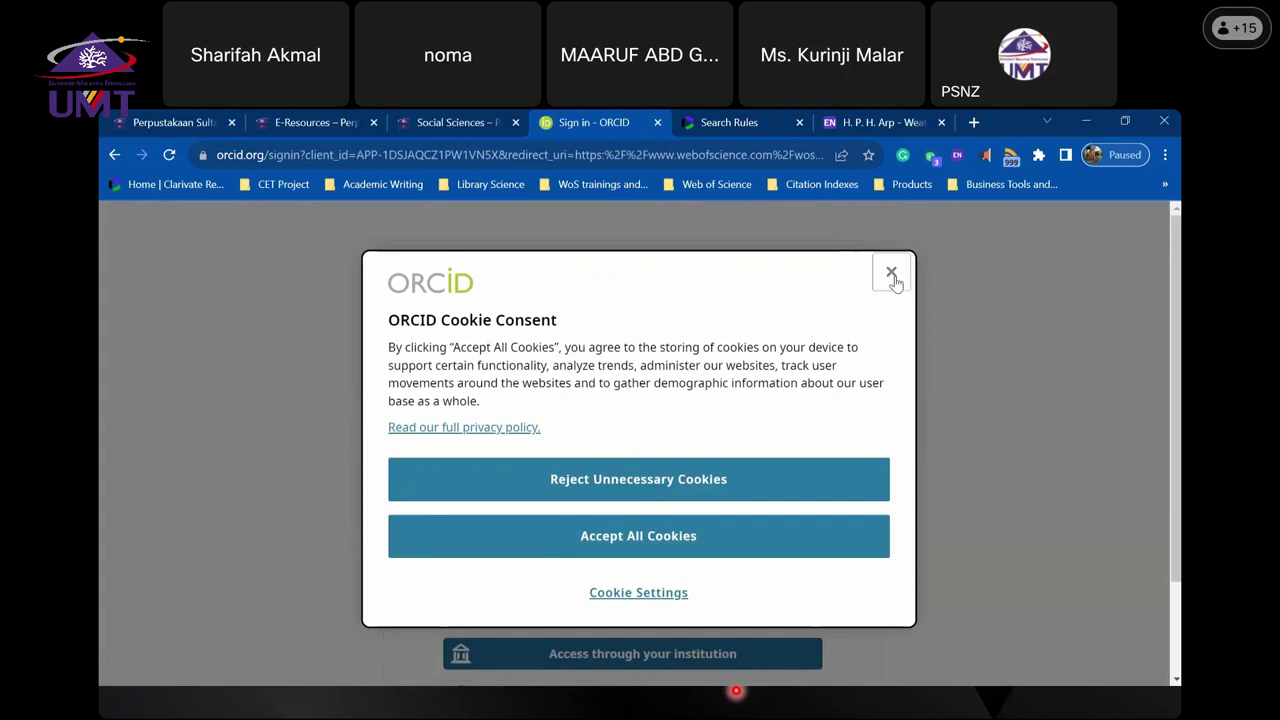
{"action": "left_click", "coordinate": [891, 272]}
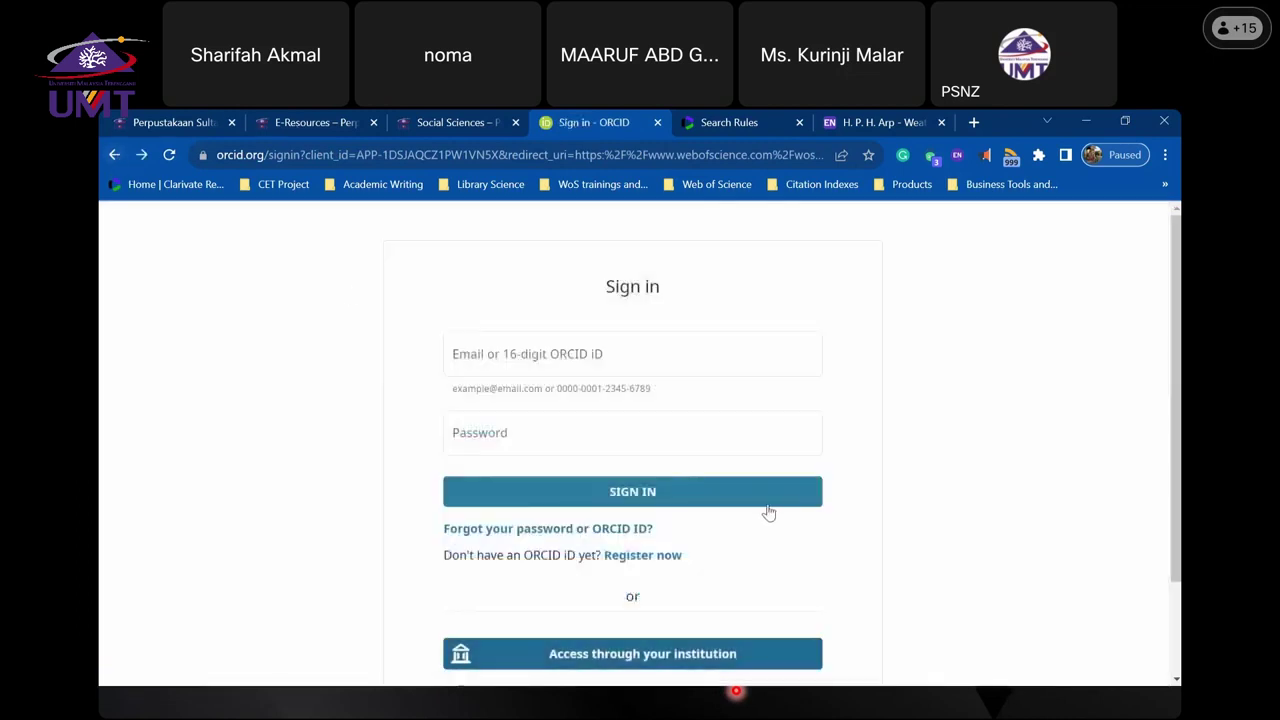
- Return from the ORCID sign-in page to the researcher profile and discard the settings changes
{"action": "left_click", "coordinate": [115, 155]}
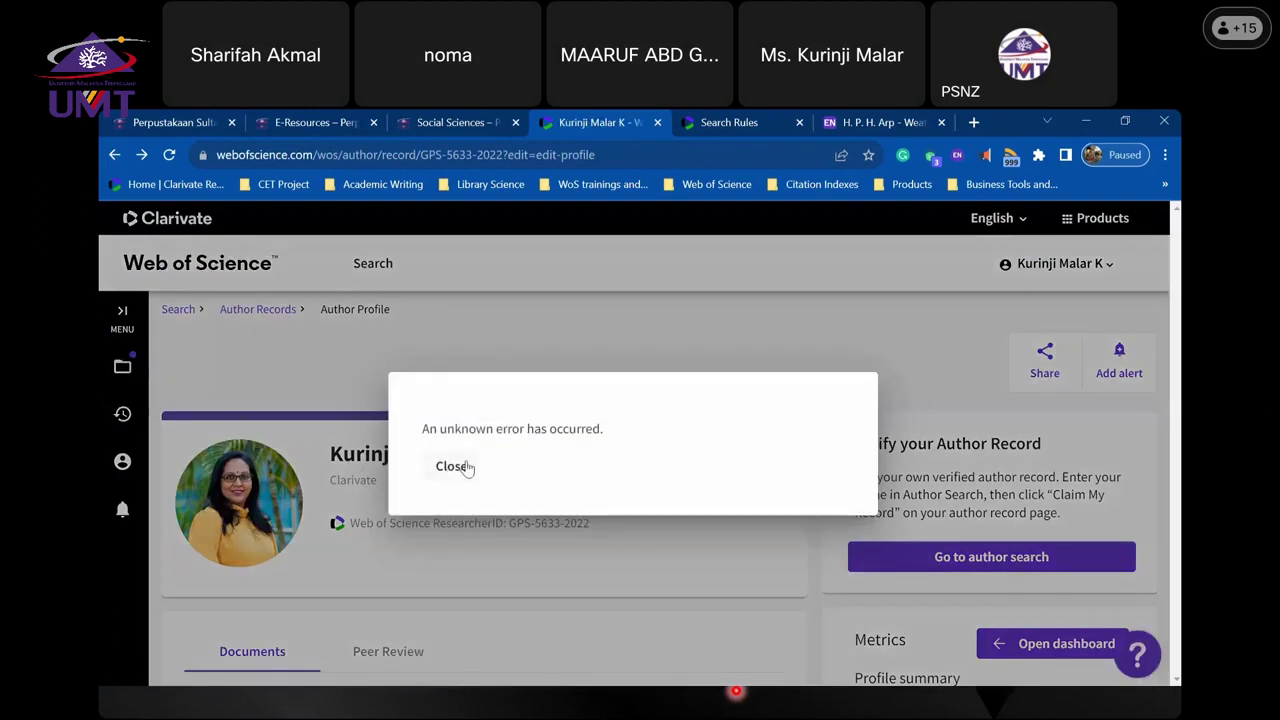
{"action": "left_click", "coordinate": [466, 467]}
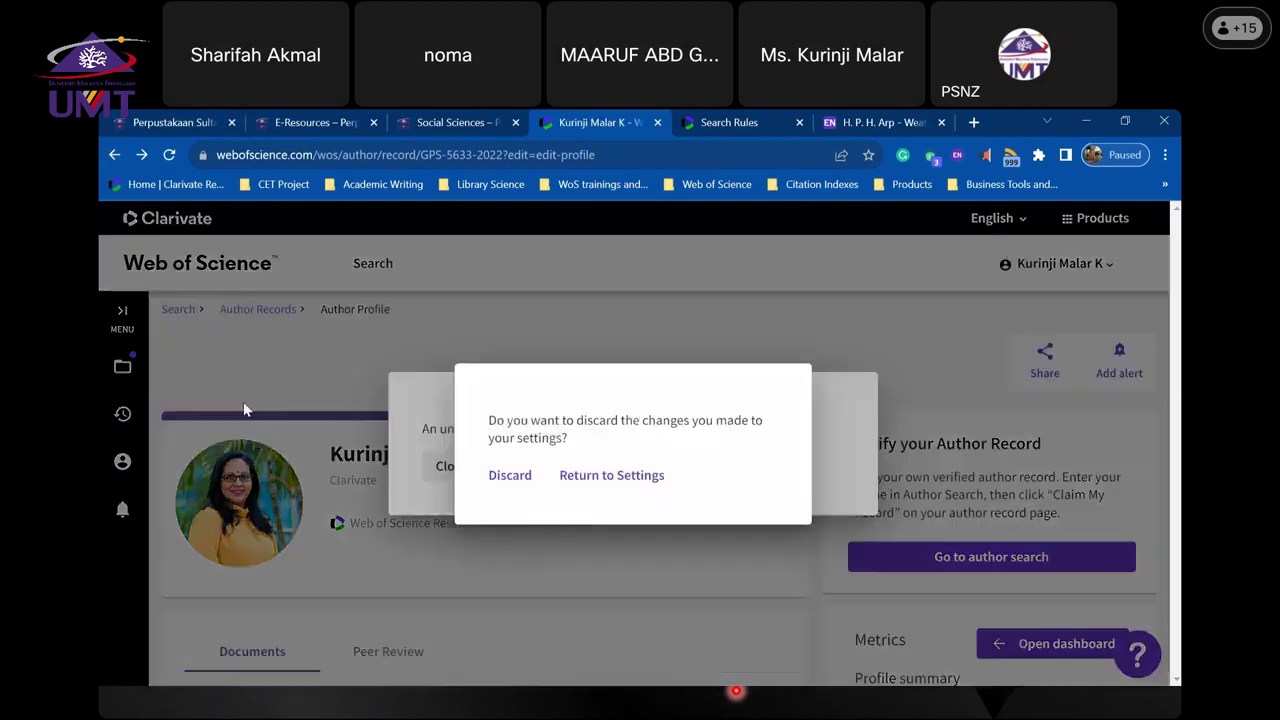
{"action": "left_click", "coordinate": [510, 476]}
- Expand the researcher's own records in the My Web of Science menu and open the page for adding publications to the profile
{"action": "left_click", "coordinate": [122, 312]}
{"action": "left_click", "coordinate": [346, 467]}
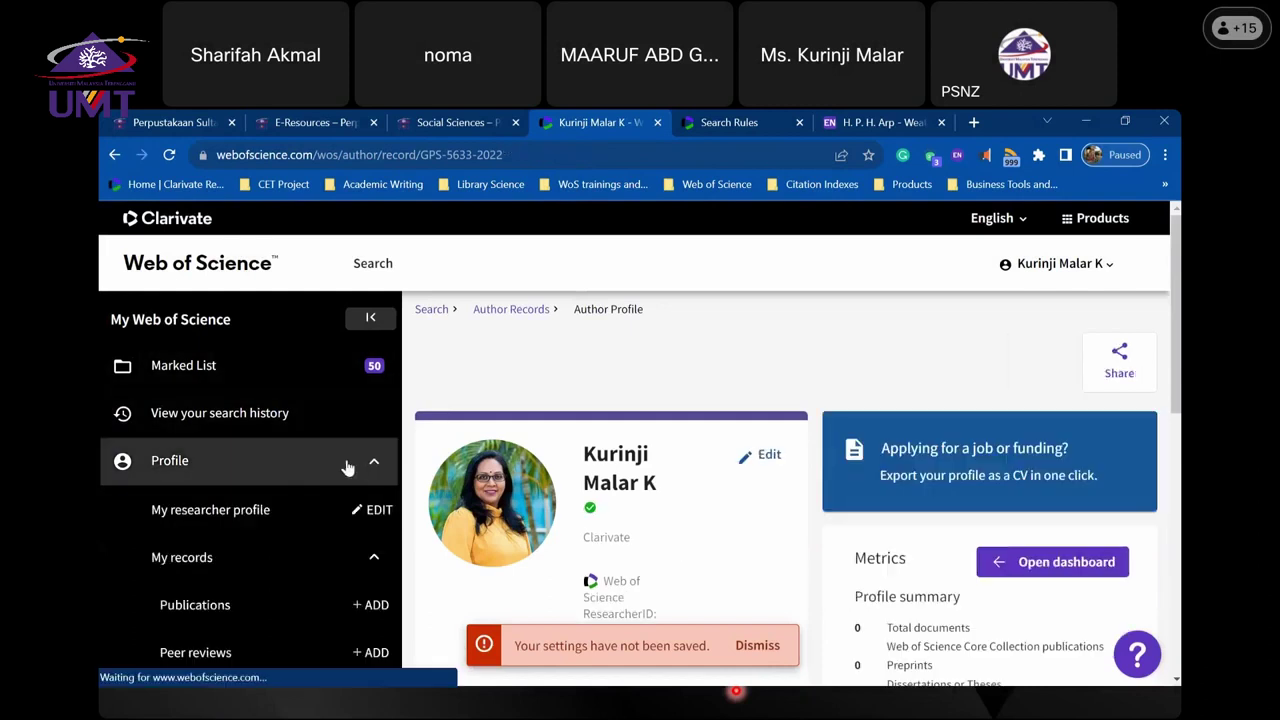
{"action": "left_click", "coordinate": [371, 568]}
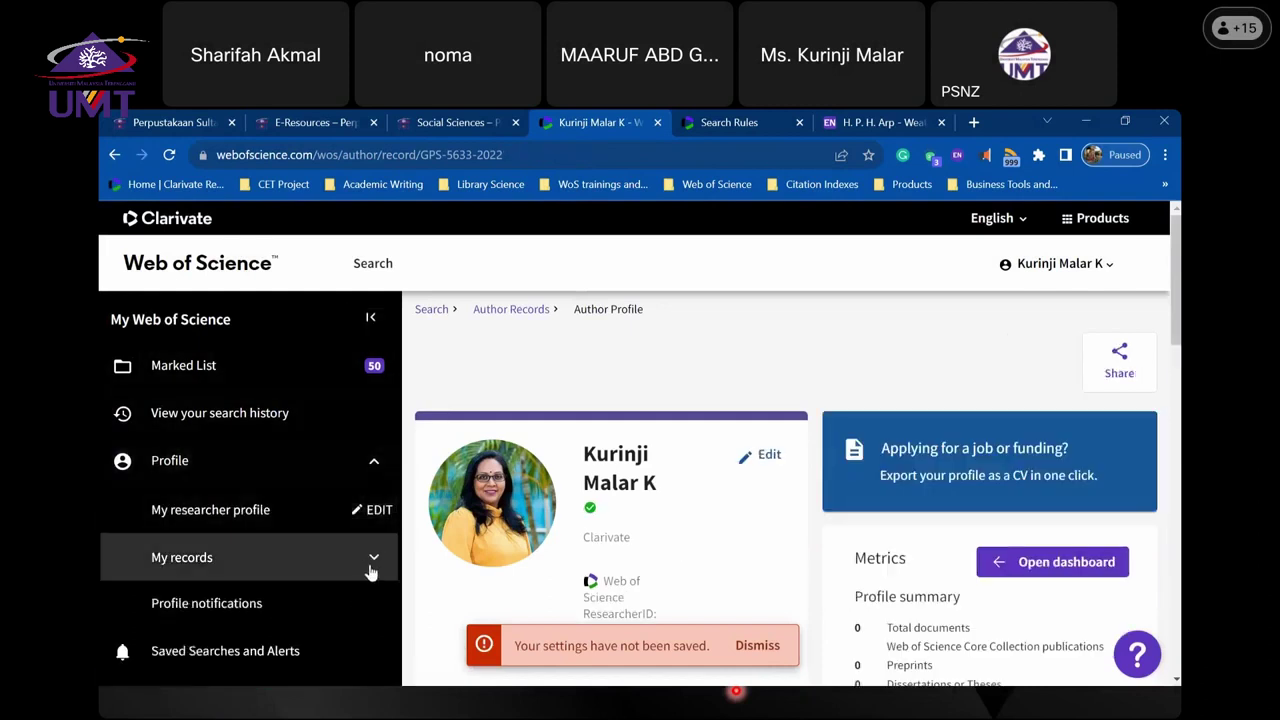
{"action": "scroll", "coordinate": [371, 566], "scroll_direction": "down", "scroll_amount": 3}
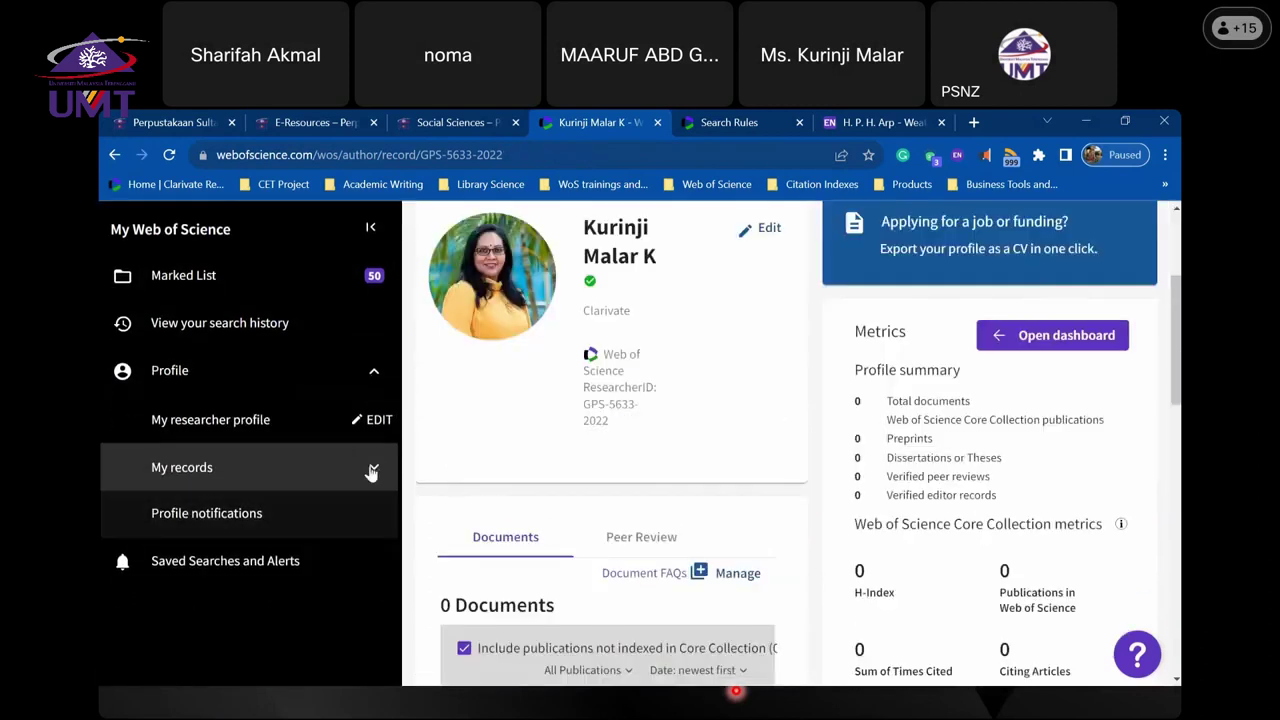
{"action": "left_click", "coordinate": [371, 470]}
{"action": "left_click", "coordinate": [371, 516]}
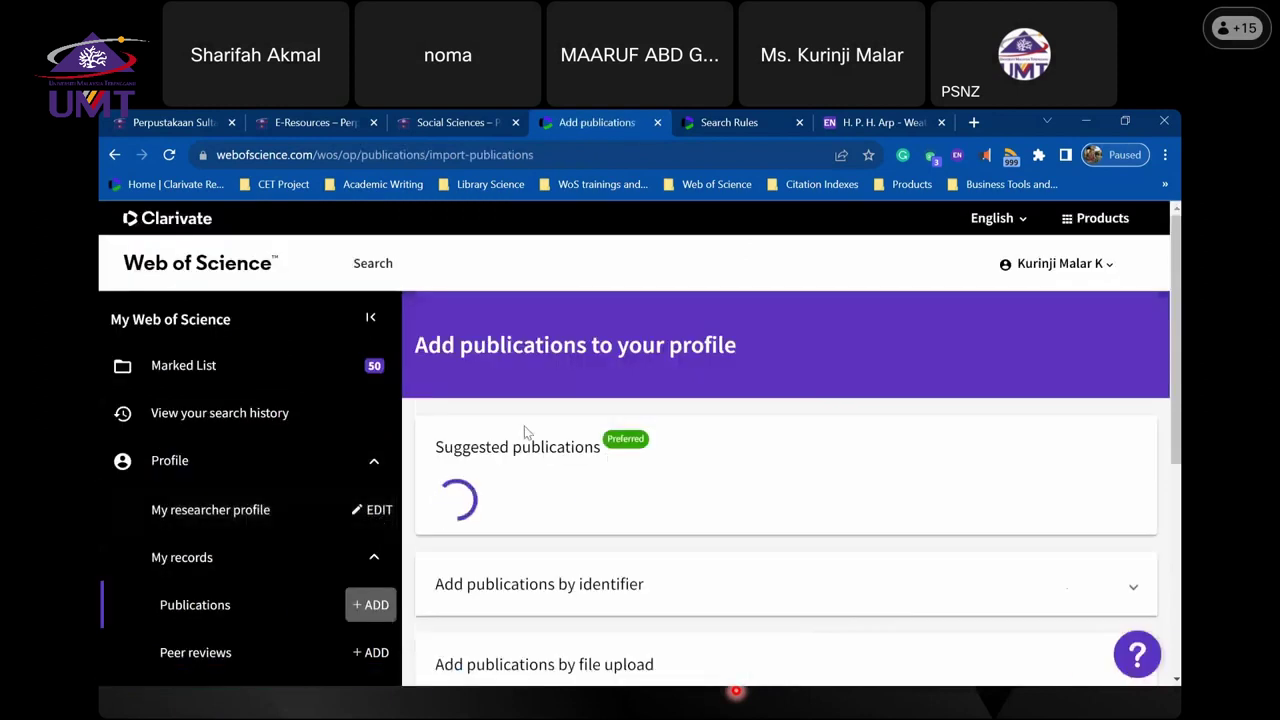
{"action": "scroll", "coordinate": [716, 470], "scroll_direction": "down", "scroll_amount": 1}
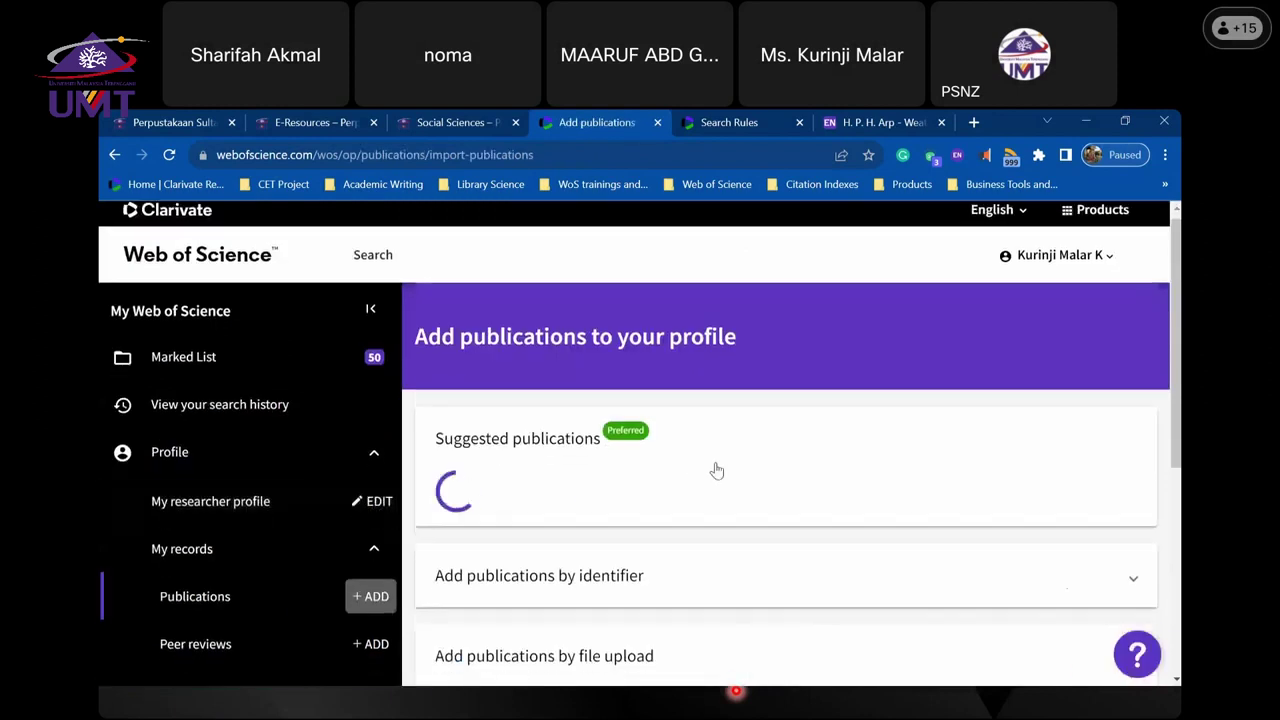
{"action": "scroll", "coordinate": [716, 470], "scroll_direction": "down", "scroll_amount": 2}
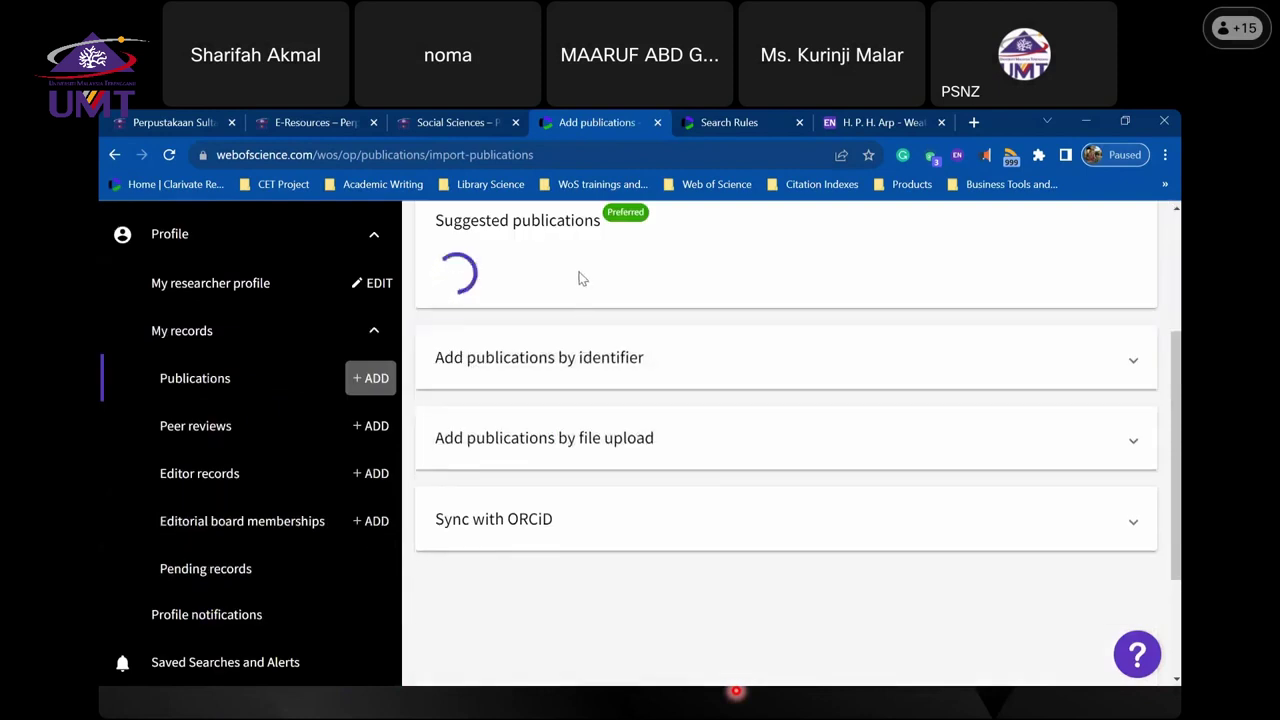
- Review the identifier types for adding publications by identifier, as well as the file upload and Sync with ORCiD options
{"action": "left_click", "coordinate": [613, 362]}
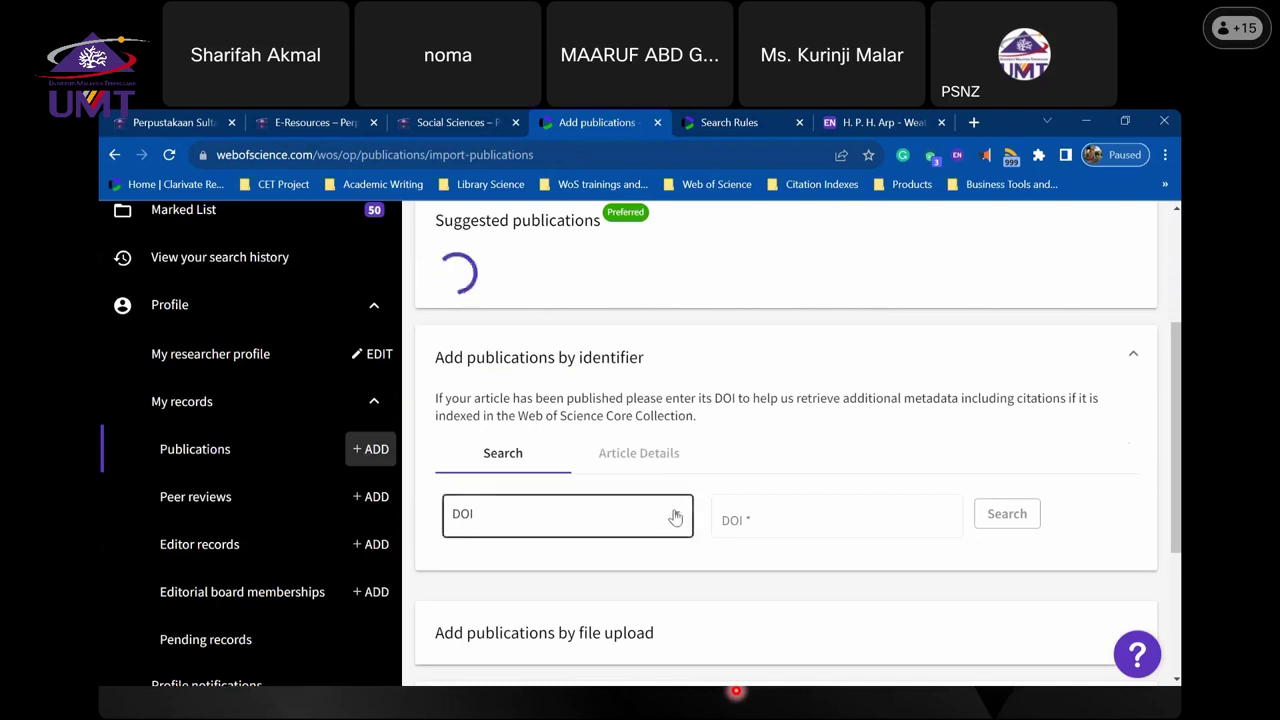
{"action": "left_click", "coordinate": [674, 543]}
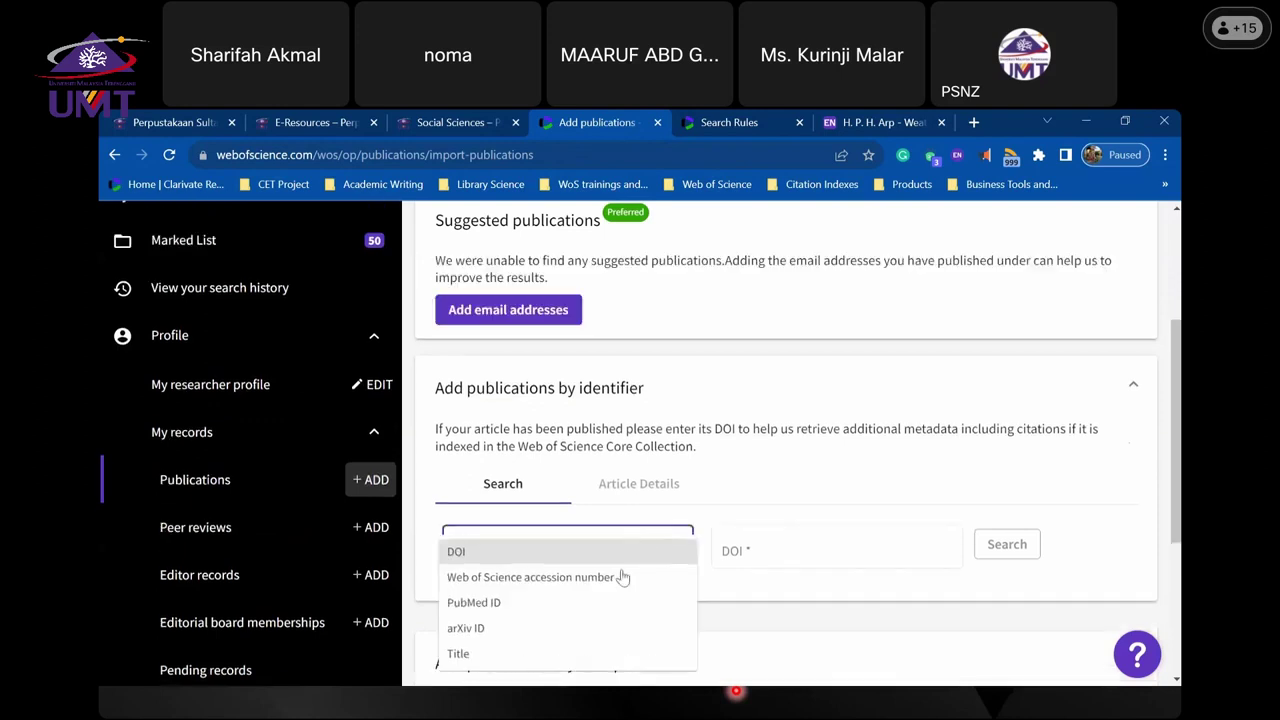
{"action": "left_click", "coordinate": [760, 473]}
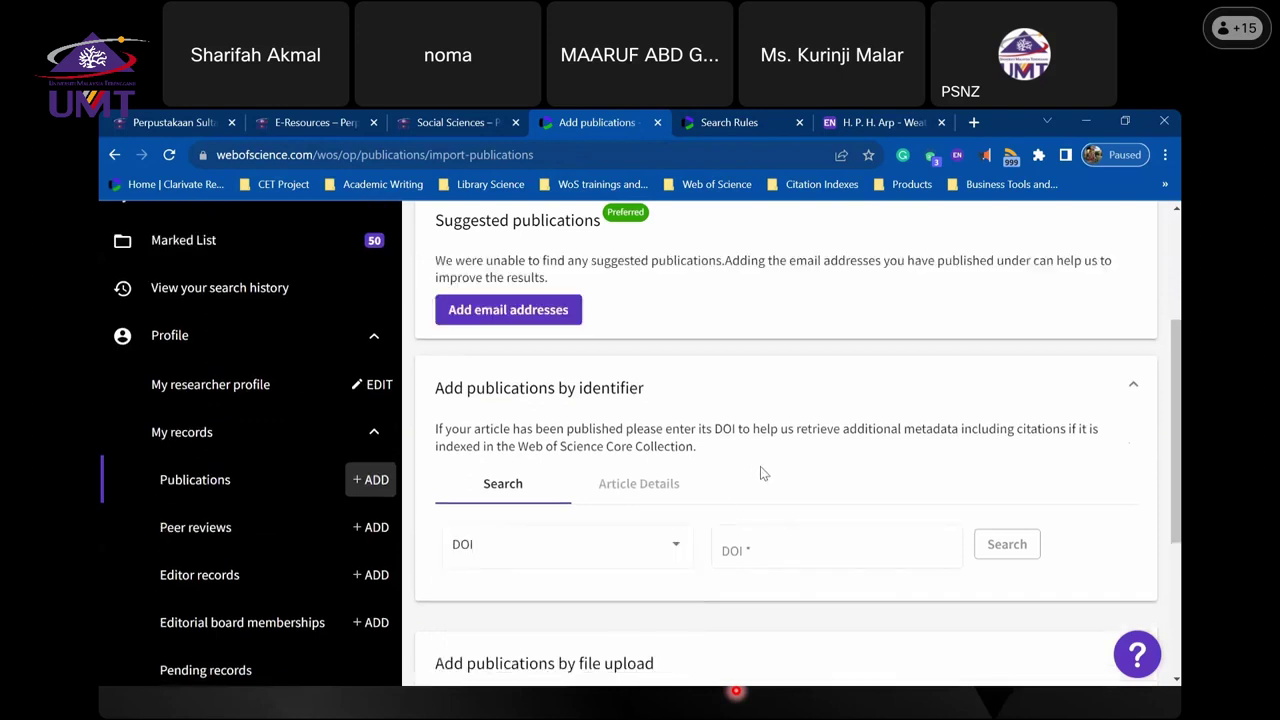
{"action": "scroll", "coordinate": [753, 463], "scroll_direction": "down", "scroll_amount": 3}
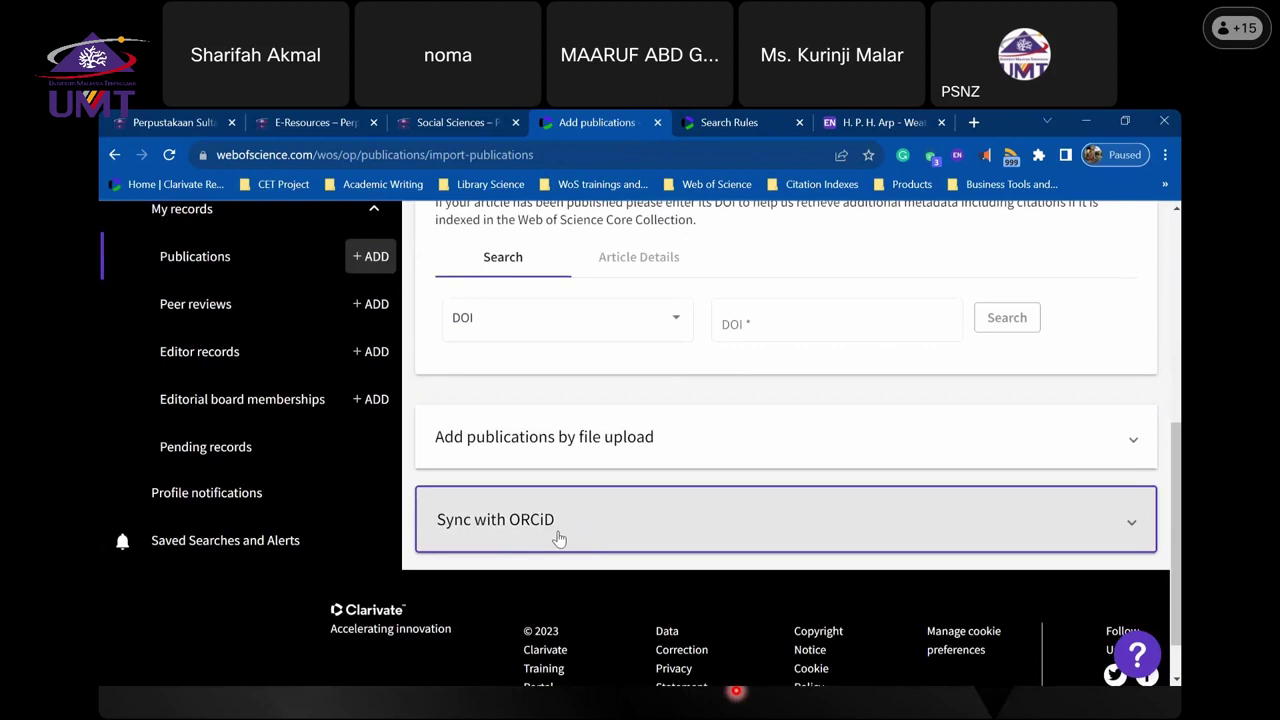
- Open the form for adding a peer review and examine its fields and the review content display preferences
{"action": "left_click", "coordinate": [371, 310]}
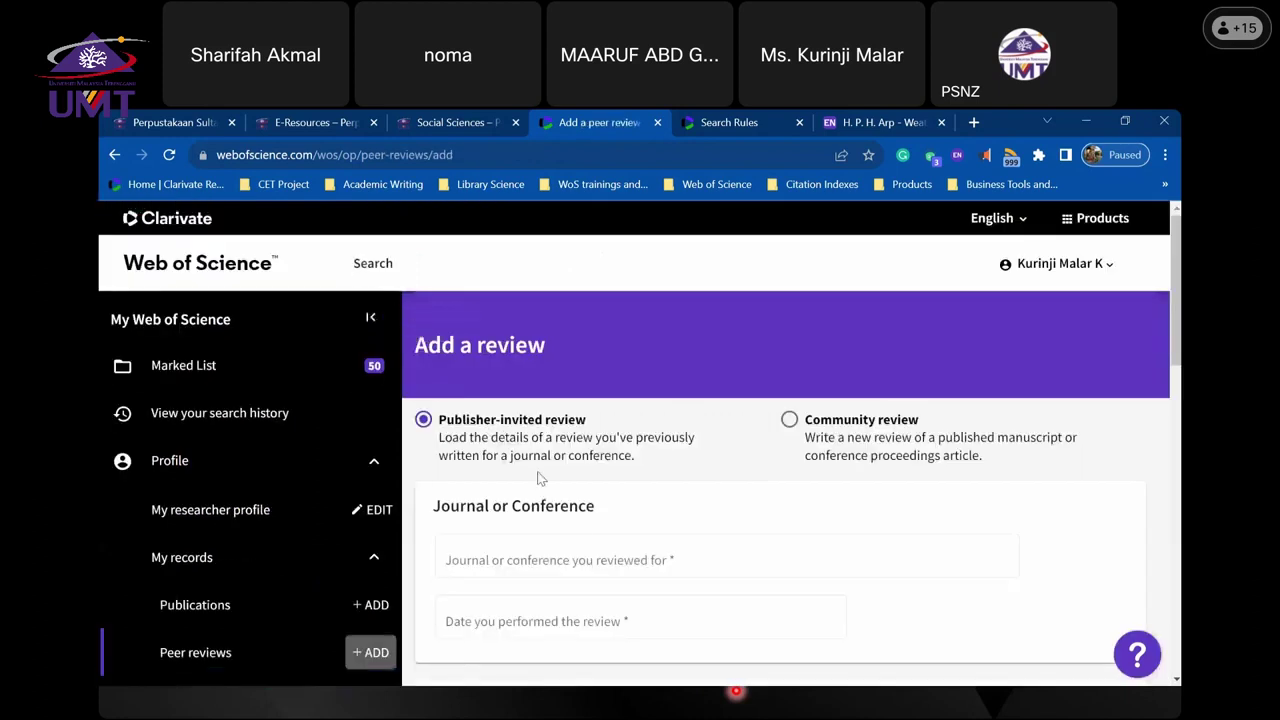
{"action": "scroll", "coordinate": [735, 551], "scroll_direction": "down", "scroll_amount": 6}
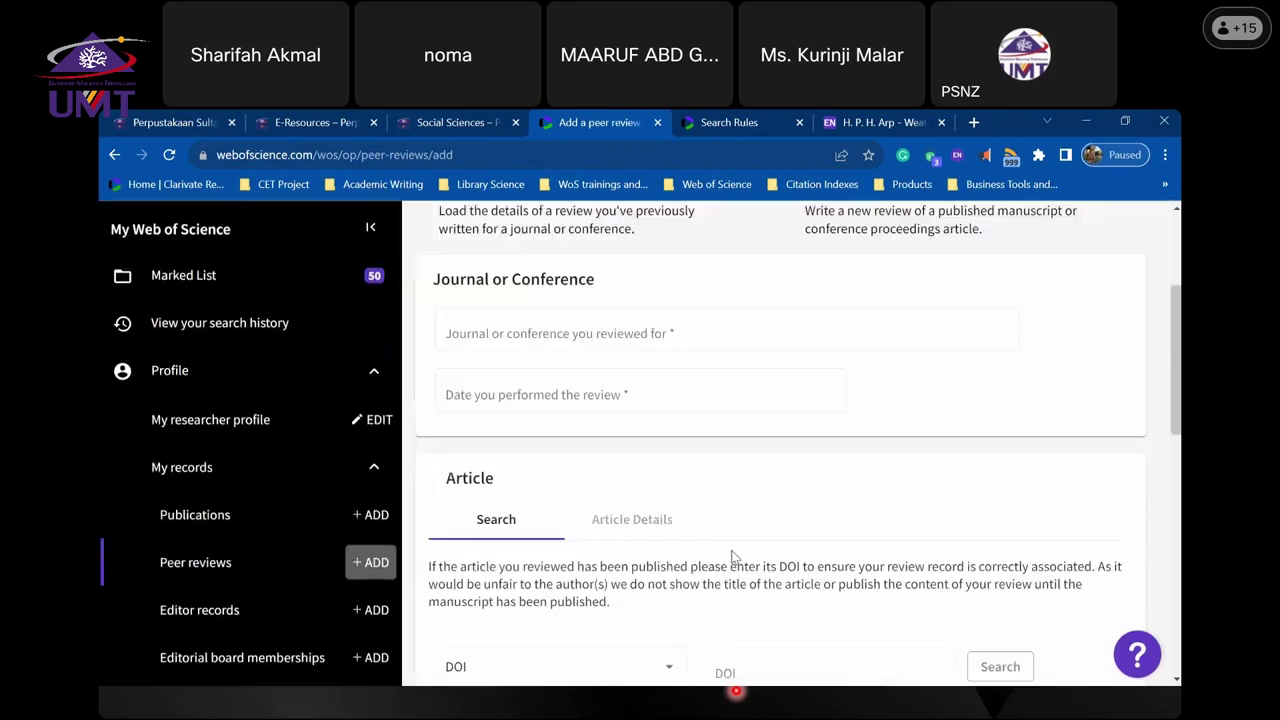
{"action": "scroll", "coordinate": [712, 520], "scroll_direction": "down", "scroll_amount": 2}
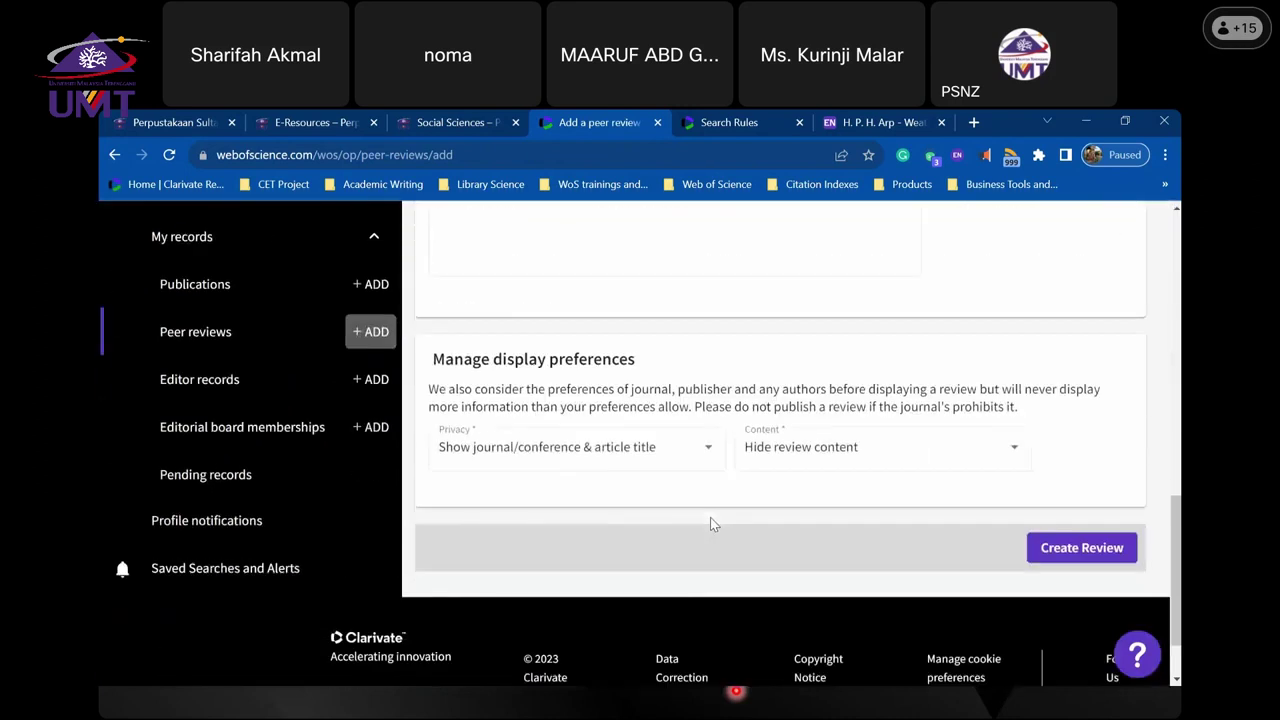
{"action": "left_click", "coordinate": [884, 448]}
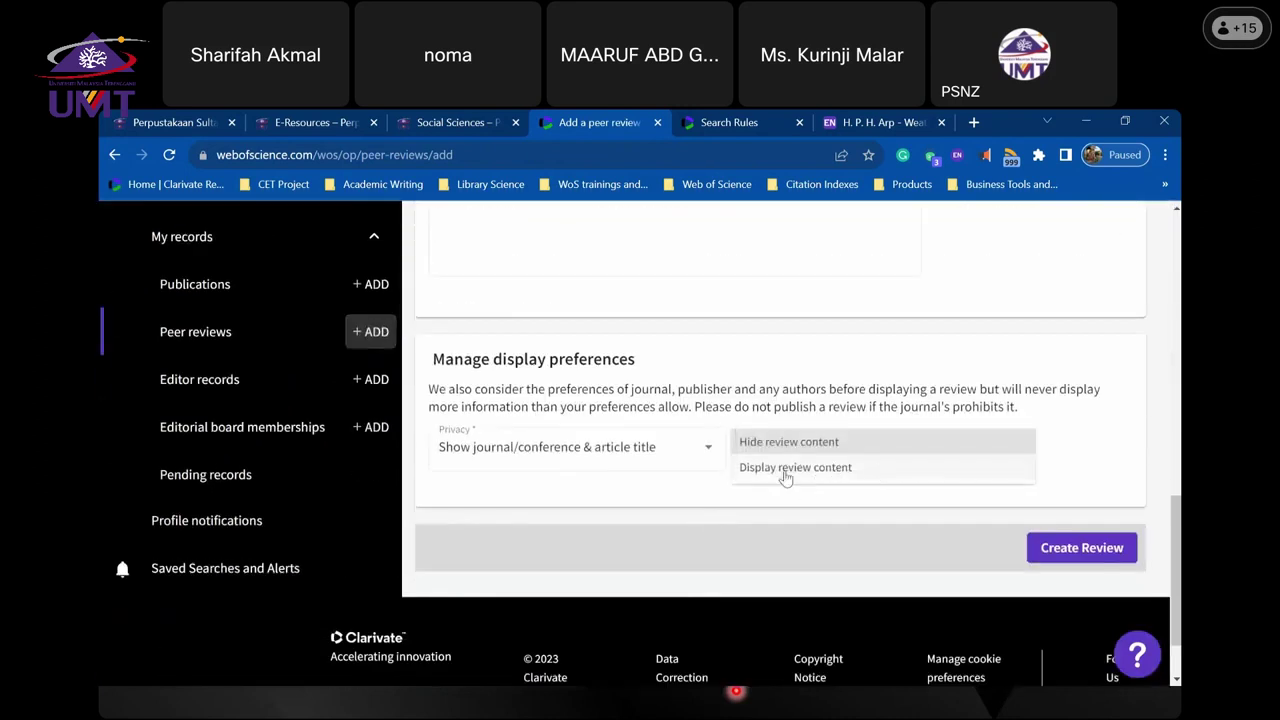
{"action": "left_click", "coordinate": [1068, 439]}
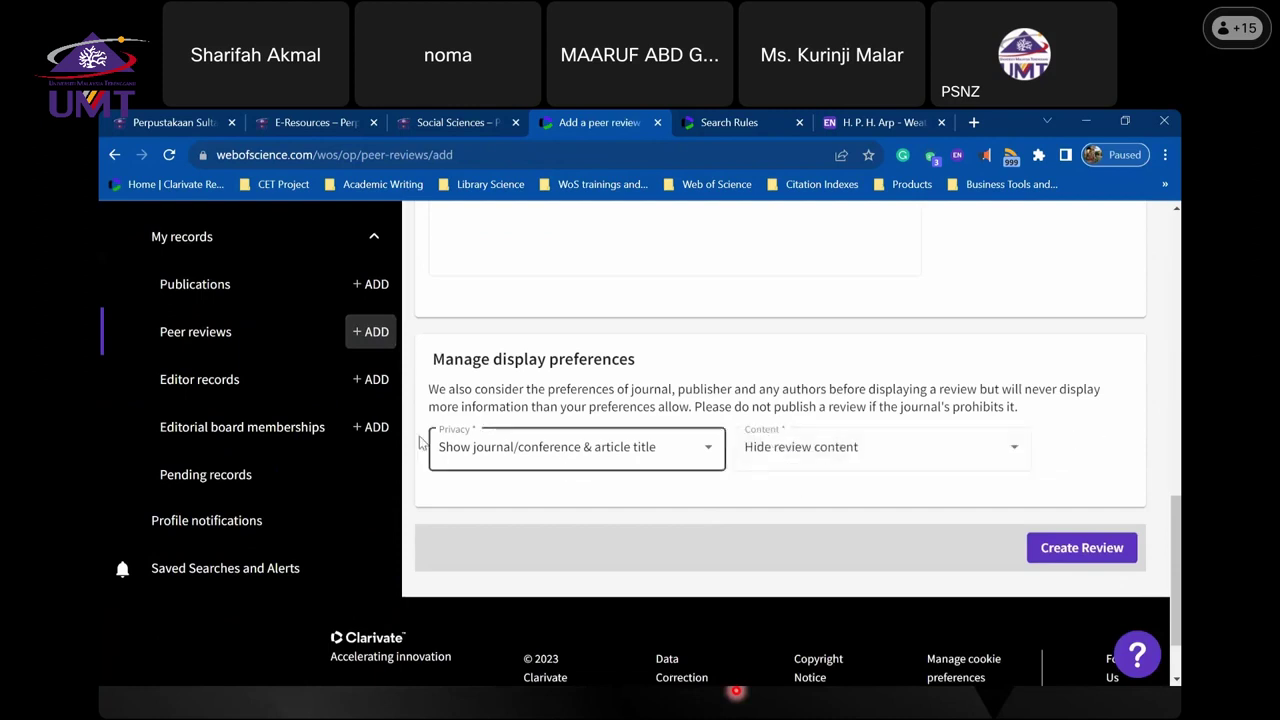
- Open the editorial board memberships records, view the form for adding a membership, and dismiss it without saving
{"action": "left_click", "coordinate": [292, 437]}
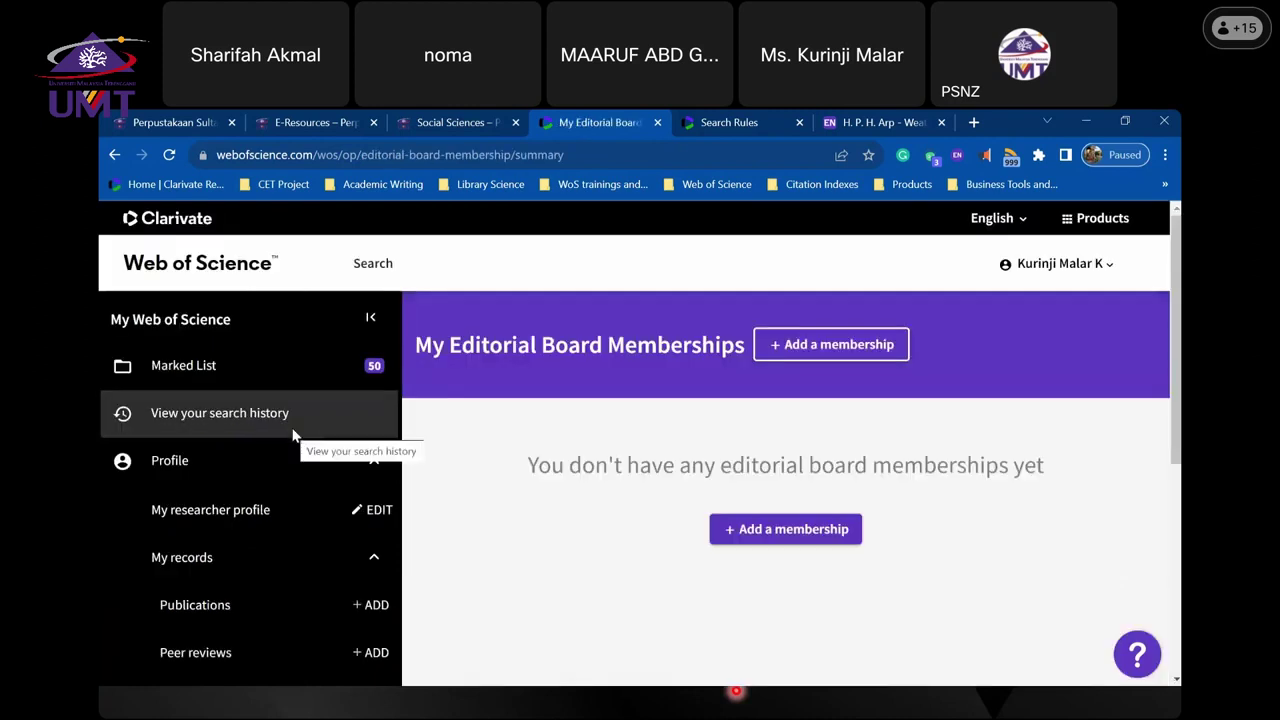
{"action": "scroll", "coordinate": [292, 437], "scroll_direction": "down", "scroll_amount": 2}
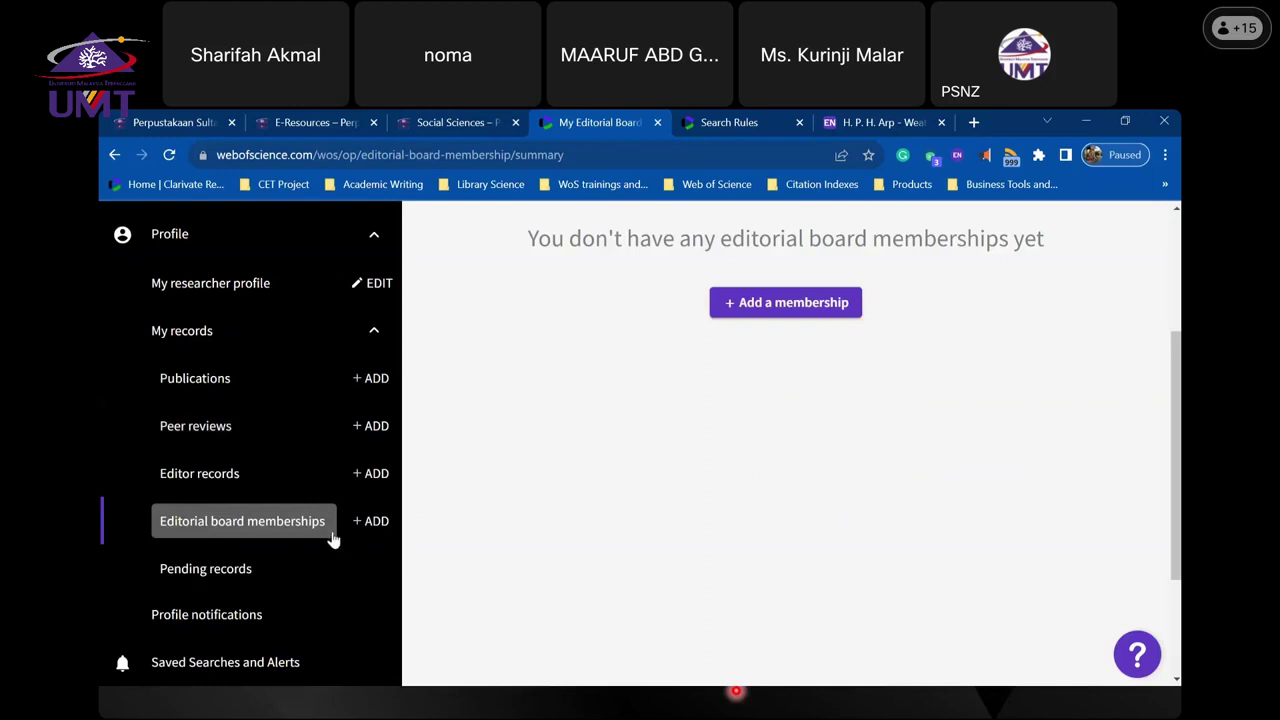
{"action": "left_click", "coordinate": [367, 526]}
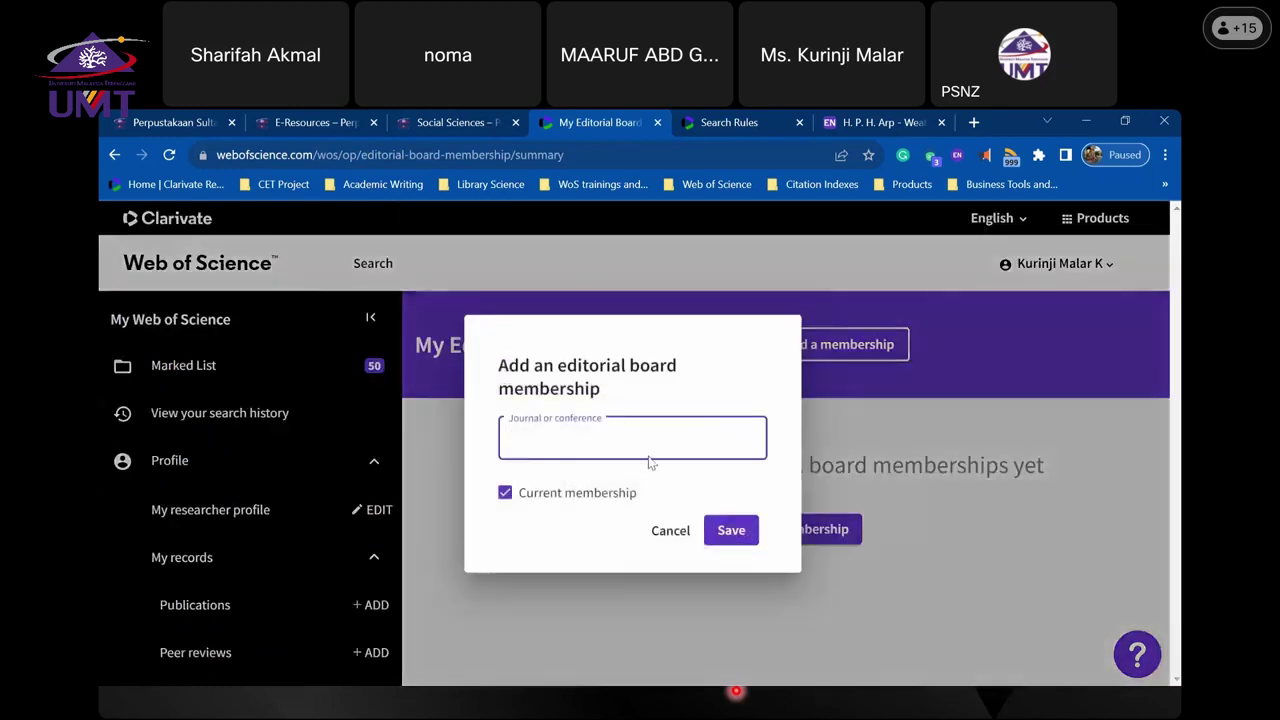
{"action": "left_click", "coordinate": [899, 465]}
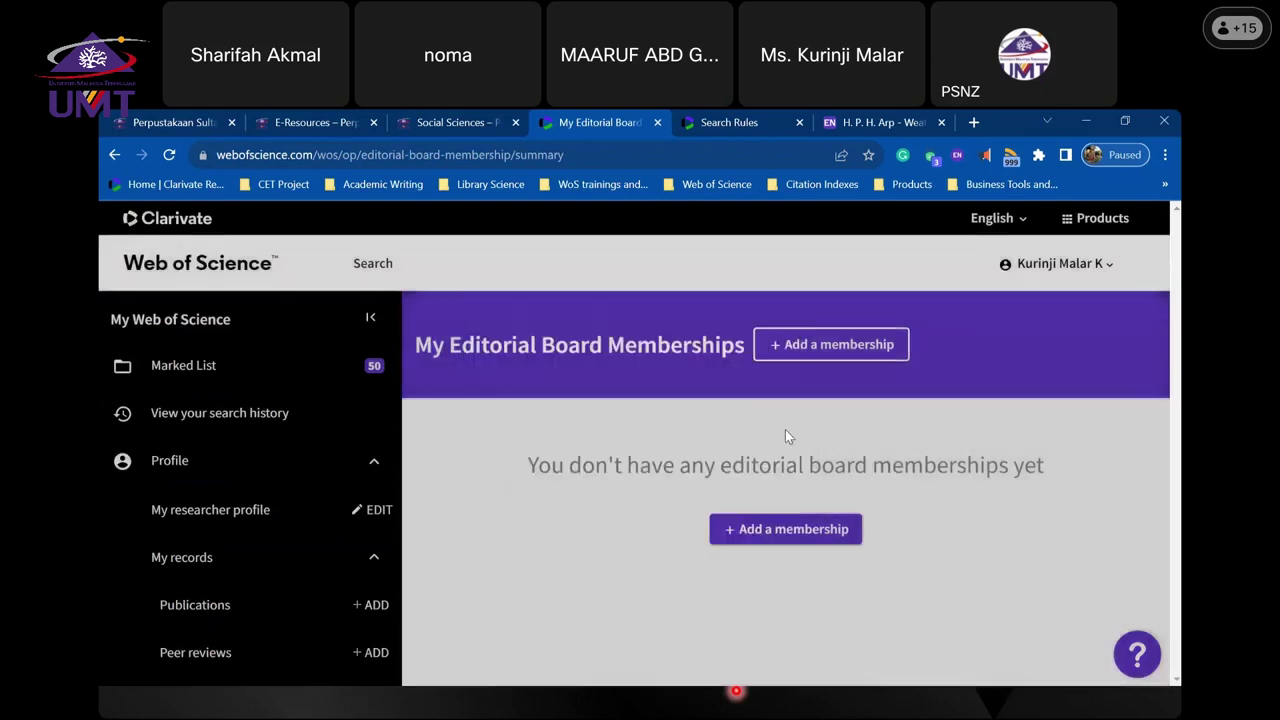
- Open Saved Searches and Alerts and review the list of saved search alerts
{"action": "scroll", "coordinate": [363, 520], "scroll_direction": "down", "scroll_amount": 3}
{"action": "scroll", "coordinate": [354, 523], "scroll_direction": "down", "scroll_amount": 1}
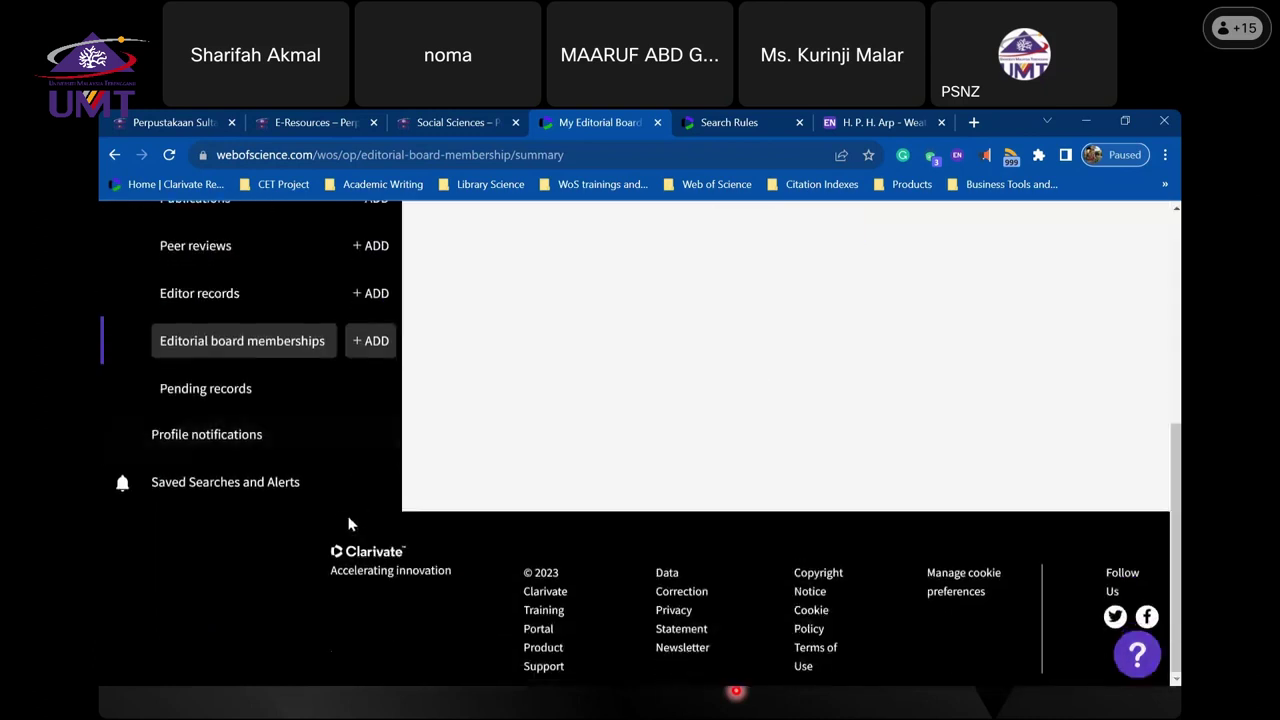
{"action": "left_click", "coordinate": [260, 484]}
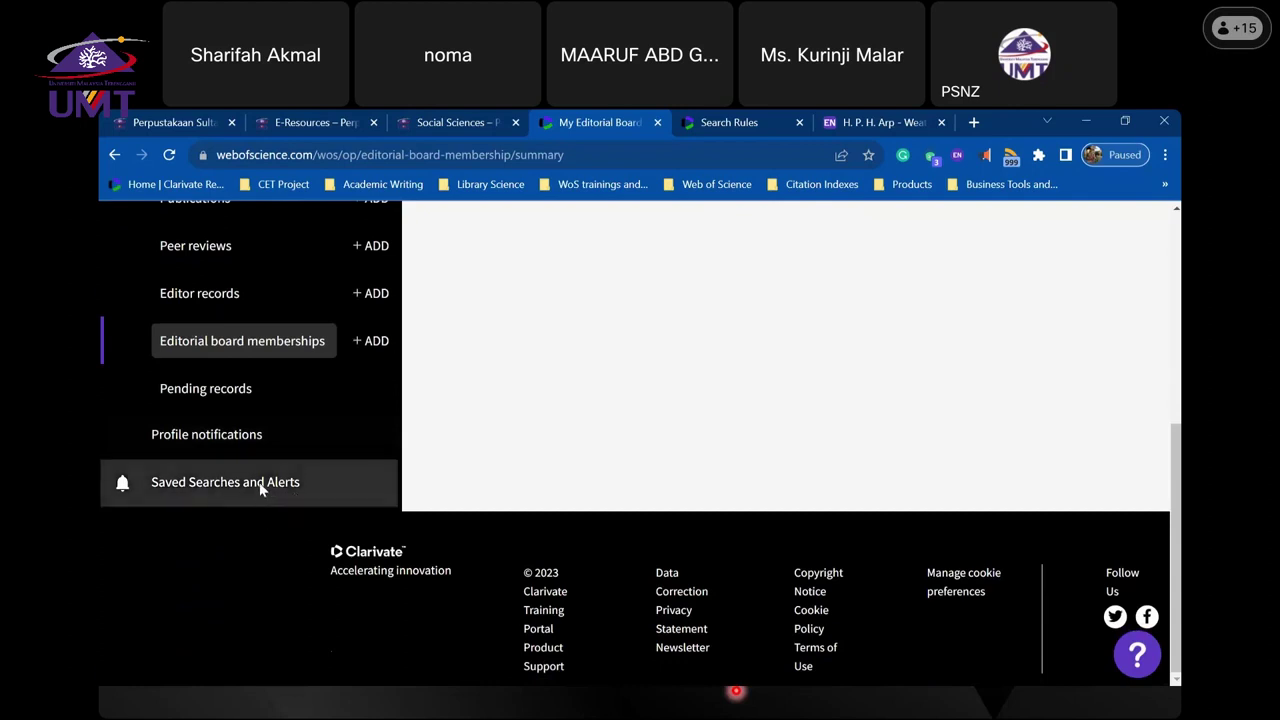
{"action": "scroll", "coordinate": [682, 429], "scroll_direction": "down", "scroll_amount": 5}
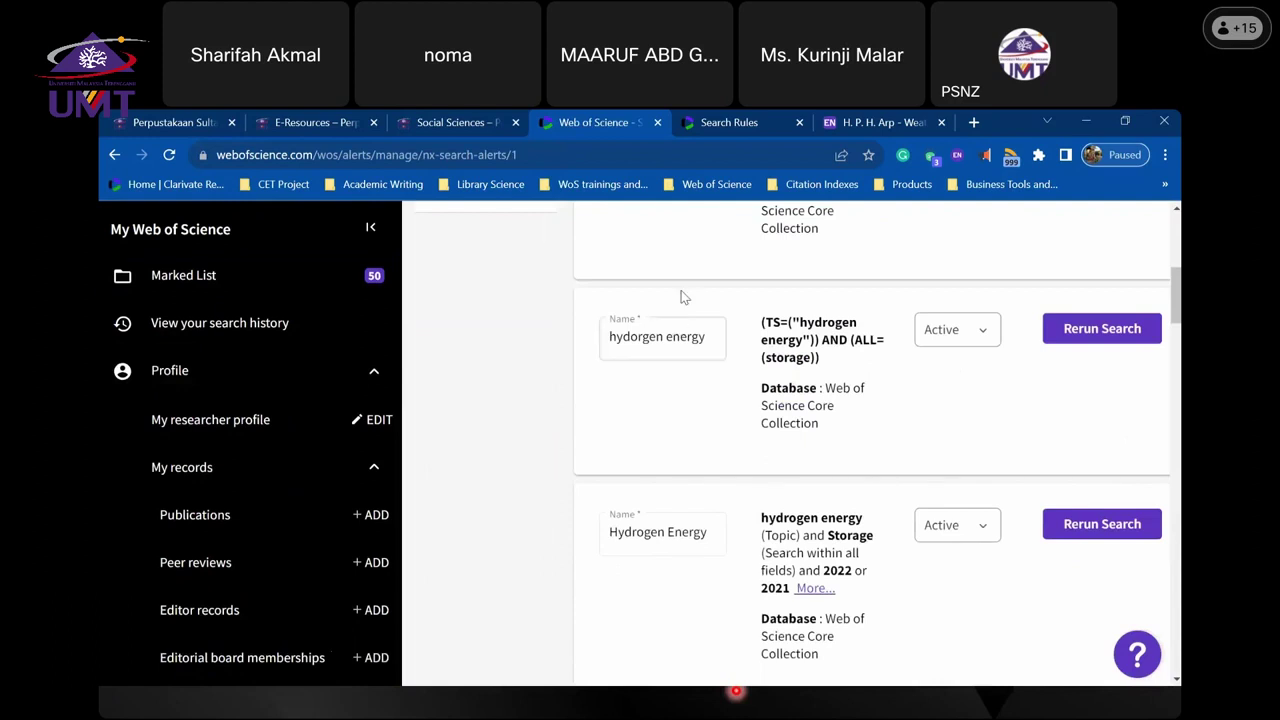
{"action": "scroll", "coordinate": [690, 500], "scroll_direction": "up", "scroll_amount": 5}
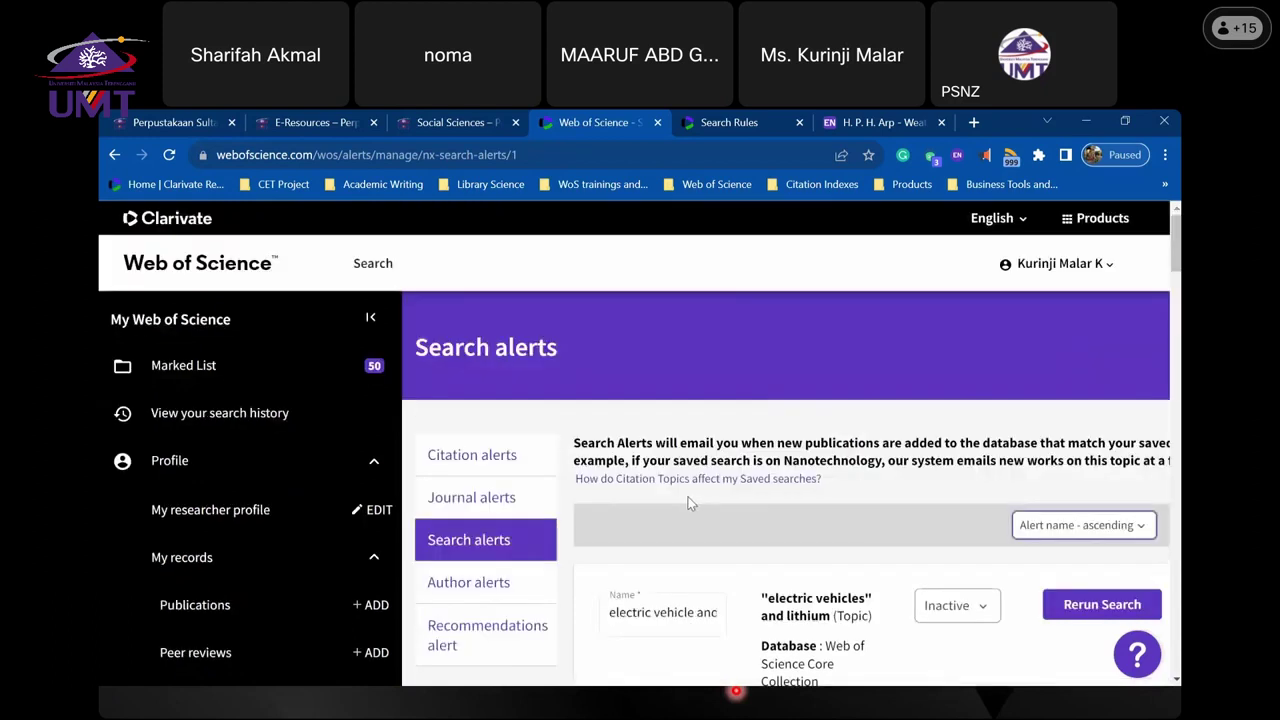
- Return to the document search and change the search field from Topic to Affiliation
{"action": "left_click", "coordinate": [374, 266]}
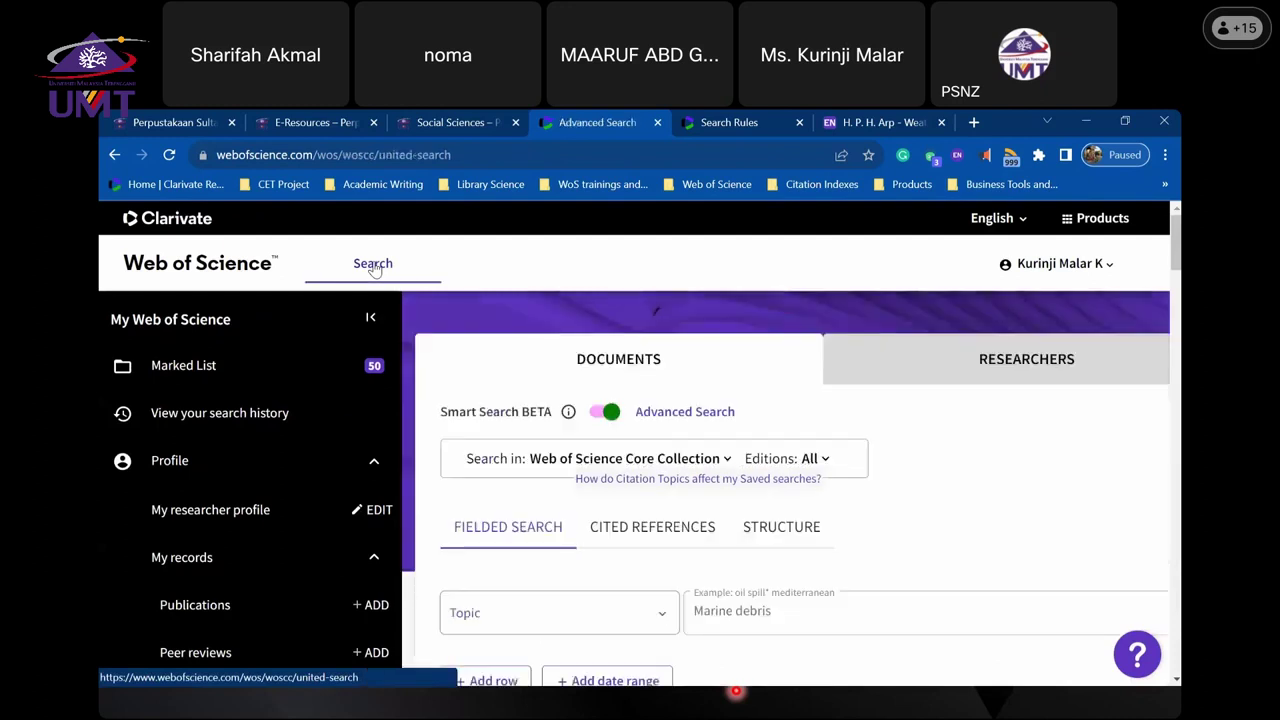
{"action": "left_click", "coordinate": [642, 375]}
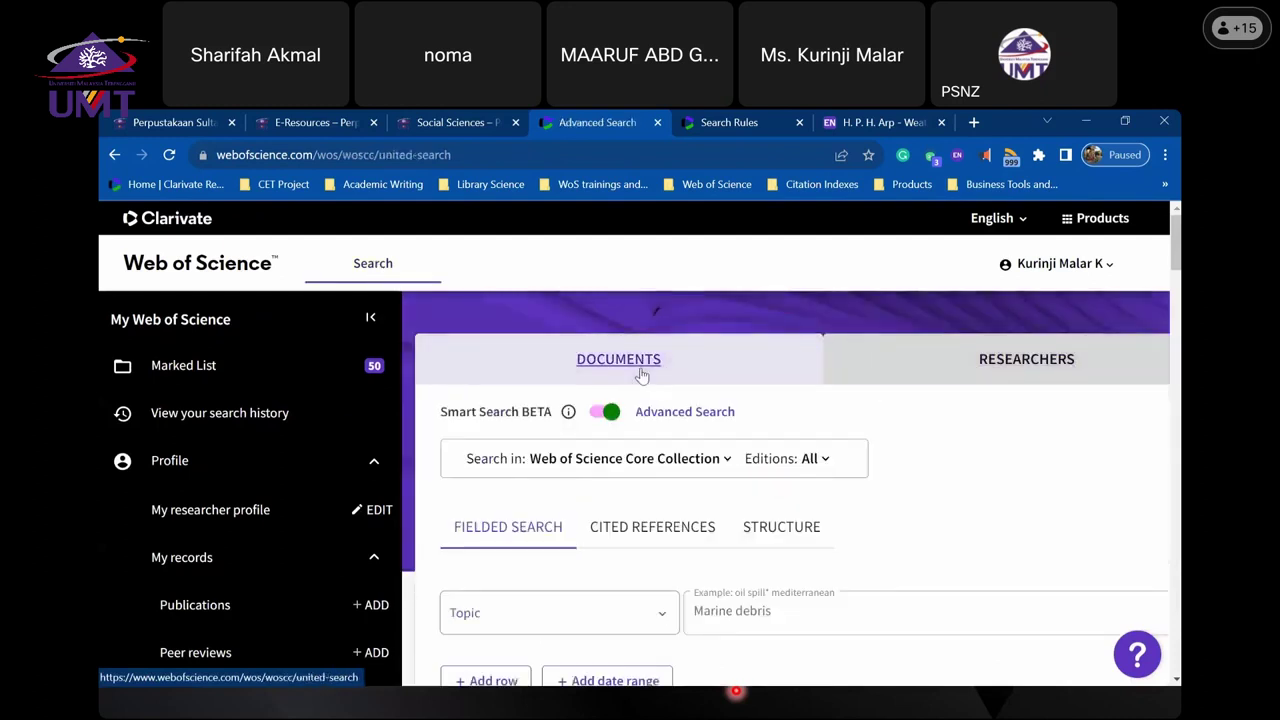
{"action": "scroll", "coordinate": [826, 419], "scroll_direction": "down", "scroll_amount": 2}
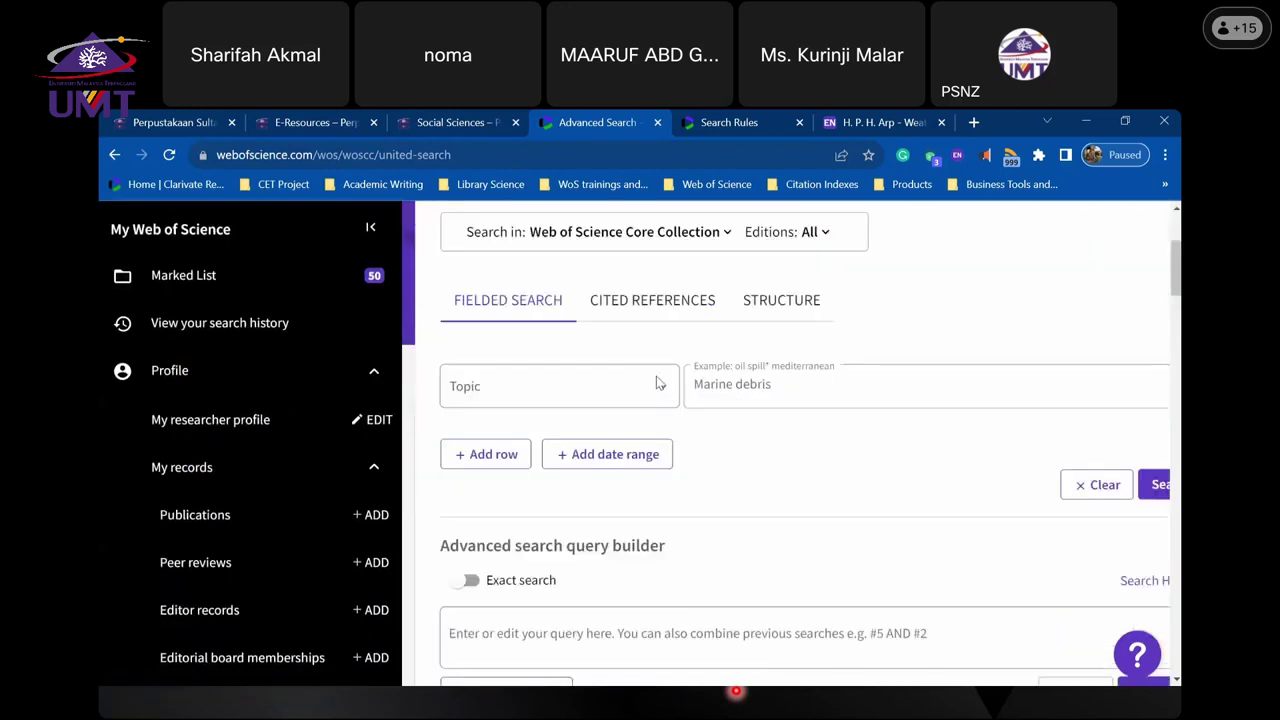
{"action": "scroll", "coordinate": [657, 383], "scroll_direction": "up", "scroll_amount": 2}
{"action": "scroll", "coordinate": [645, 375], "scroll_direction": "down", "scroll_amount": 2}
{"action": "left_click", "coordinate": [662, 388]}
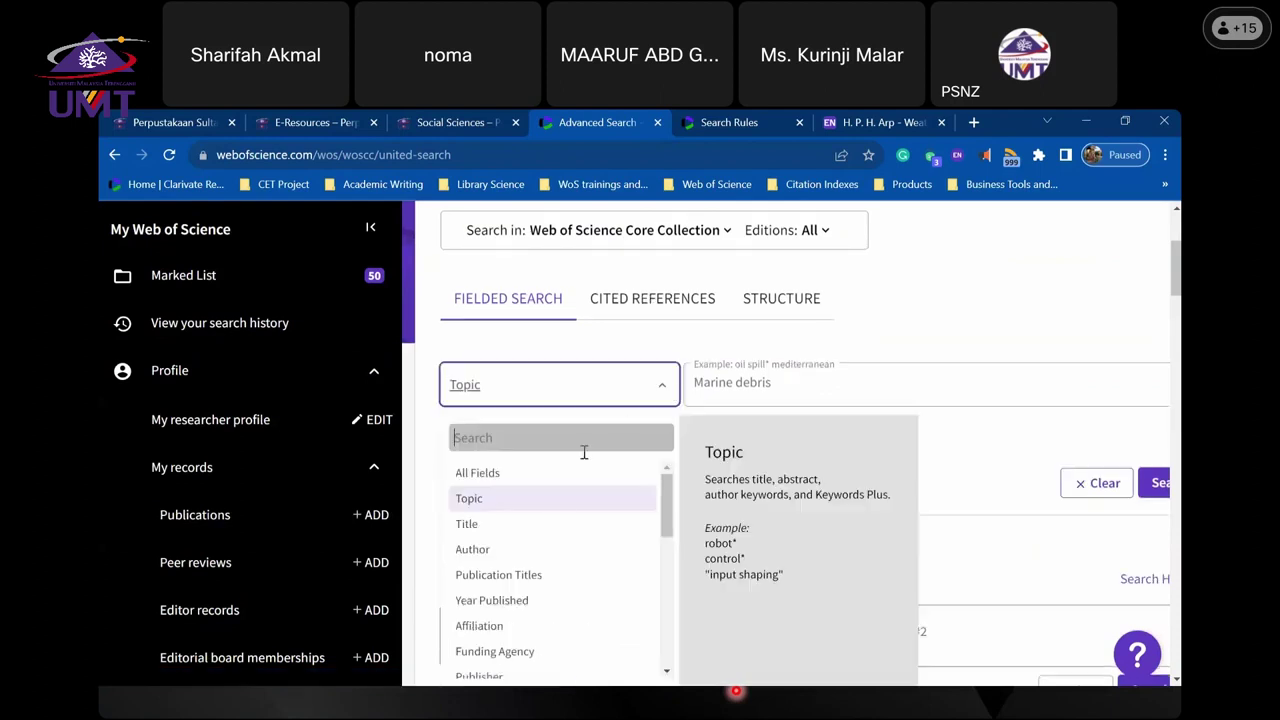
{"action": "scroll", "coordinate": [551, 575], "scroll_direction": "down", "scroll_amount": 2}
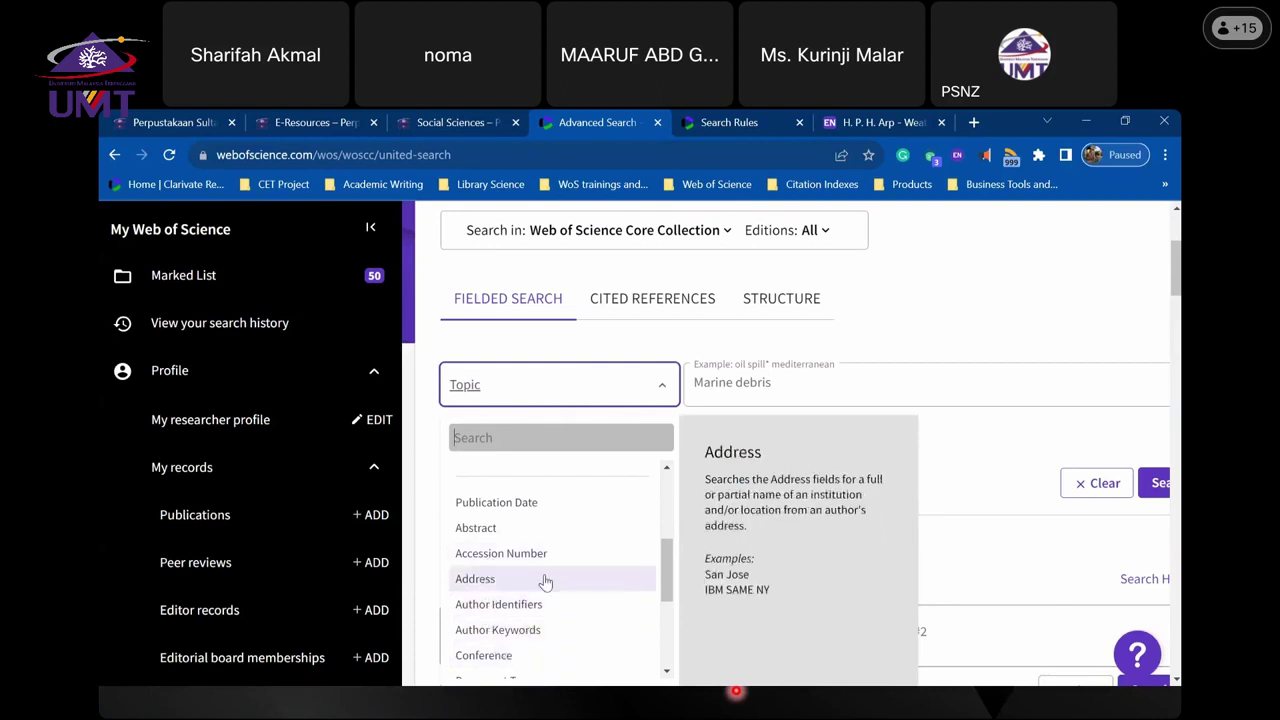
{"action": "scroll", "coordinate": [545, 580], "scroll_direction": "up", "scroll_amount": 2}
{"action": "left_click", "coordinate": [470, 625]}
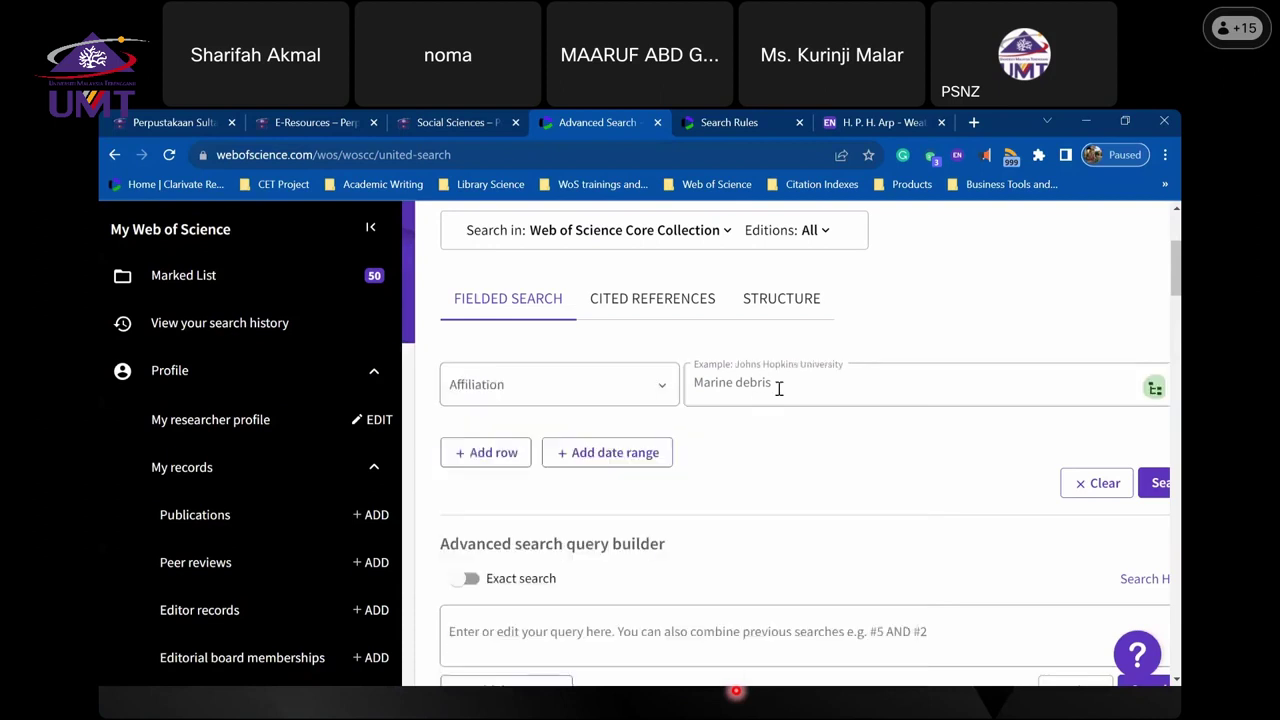
- Replace the search term with the affiliation Universiti Malaysia Terengganu and run the search
{"action": "left_click", "coordinate": [785, 383]}
{"action": "key", "text": "BackSpace"}
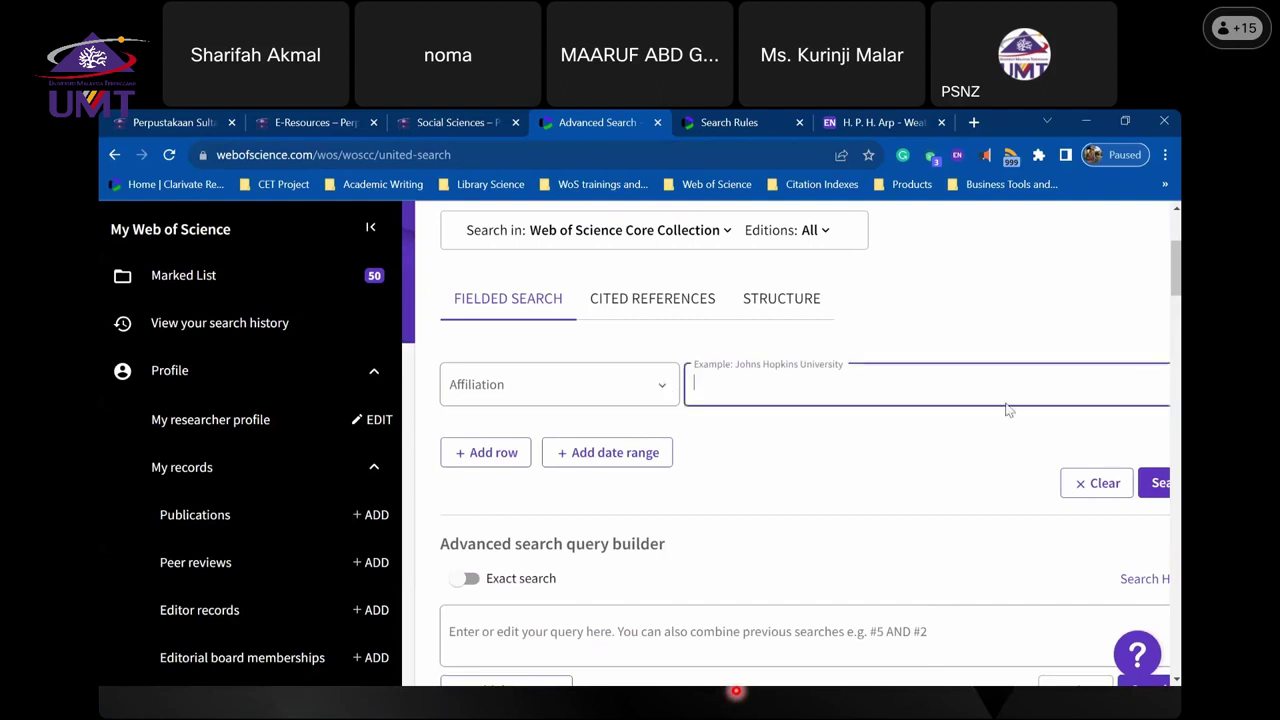
{"action": "type", "text": "tere"}
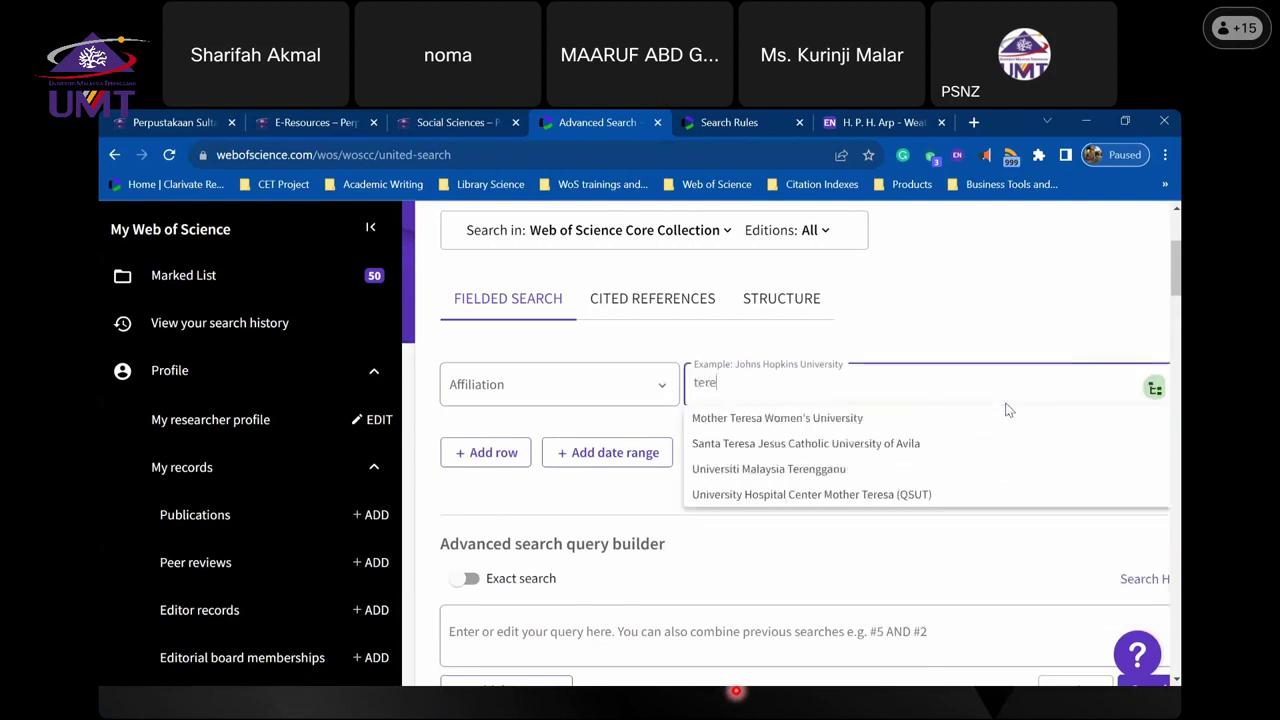
{"action": "left_click", "coordinate": [794, 474]}
{"action": "left_click", "coordinate": [1155, 484]}
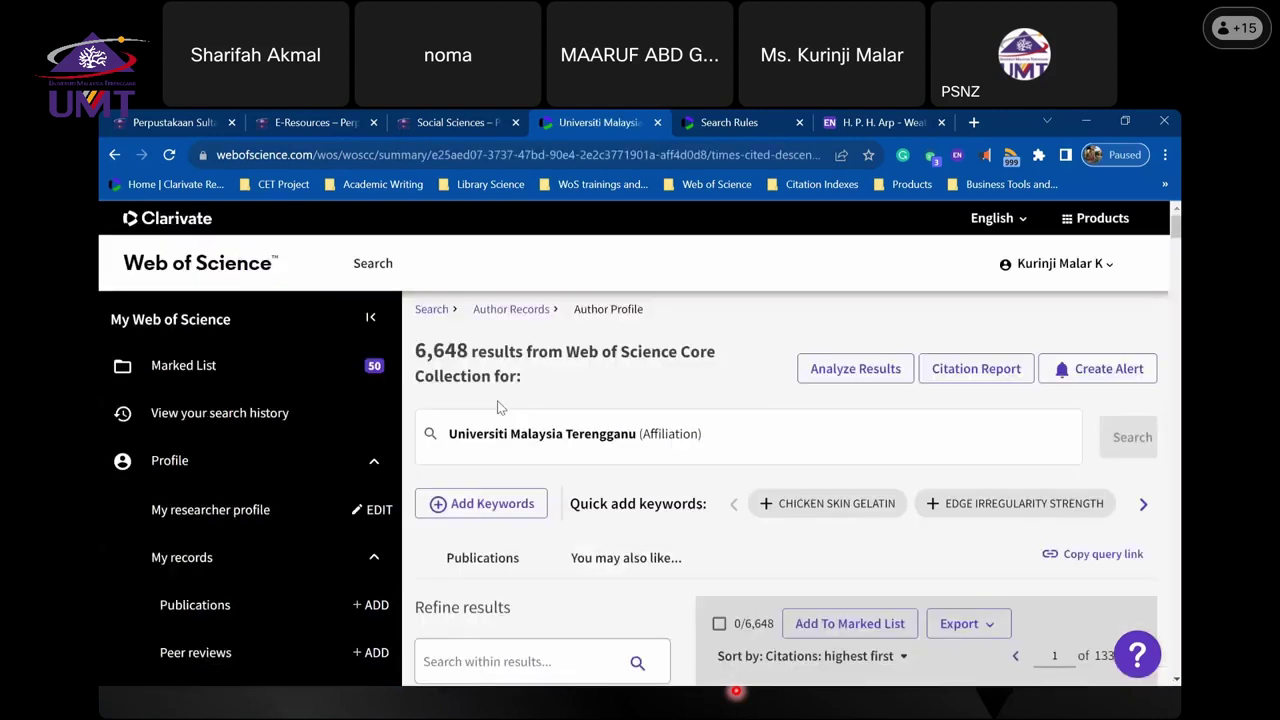
- Collapse the side menu and show the full Publication Years list for refining the affiliation results
{"action": "left_click", "coordinate": [370, 317]}
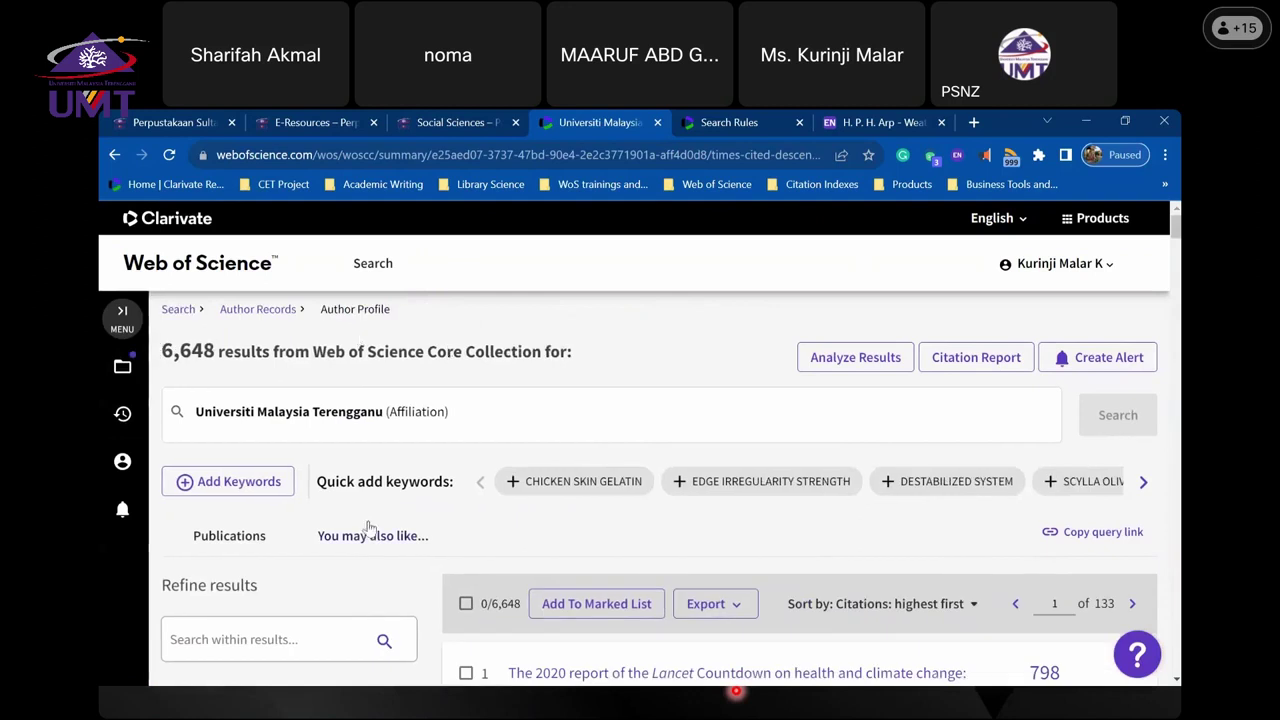
{"action": "scroll", "coordinate": [366, 531], "scroll_direction": "down", "scroll_amount": 6}
{"action": "left_click", "coordinate": [188, 426]}
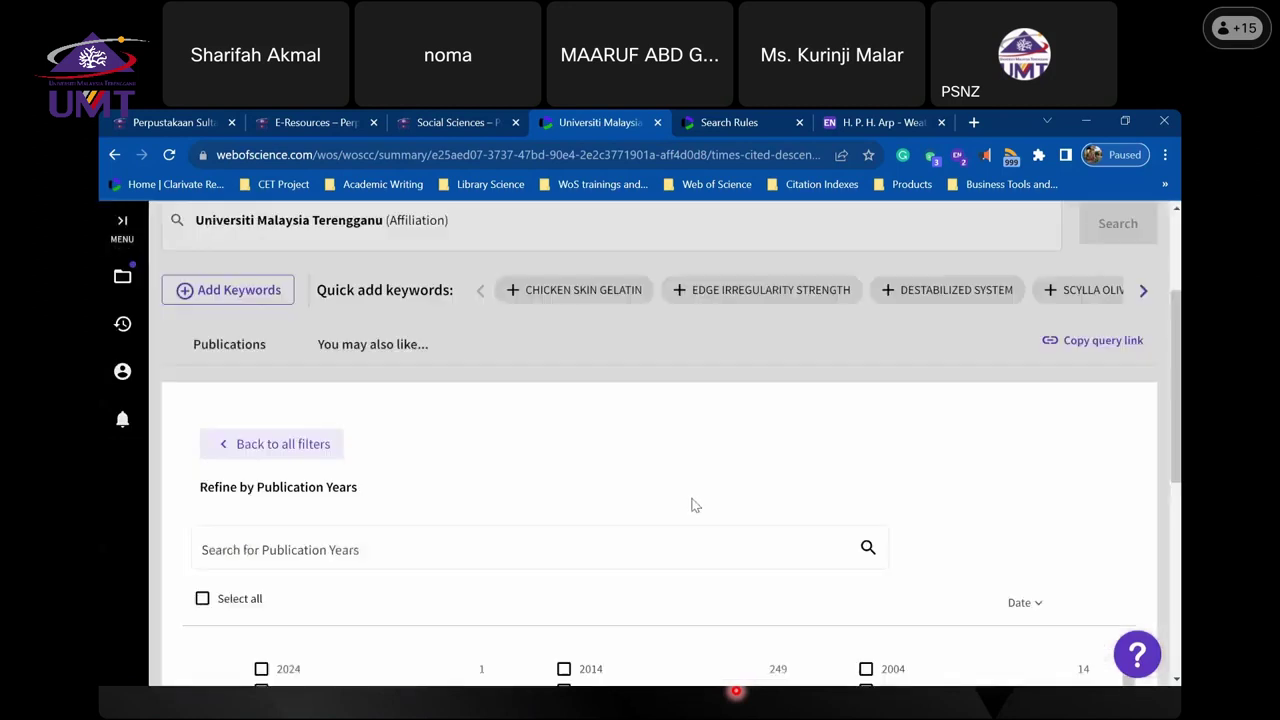
{"action": "scroll", "coordinate": [691, 503], "scroll_direction": "down", "scroll_amount": 5}
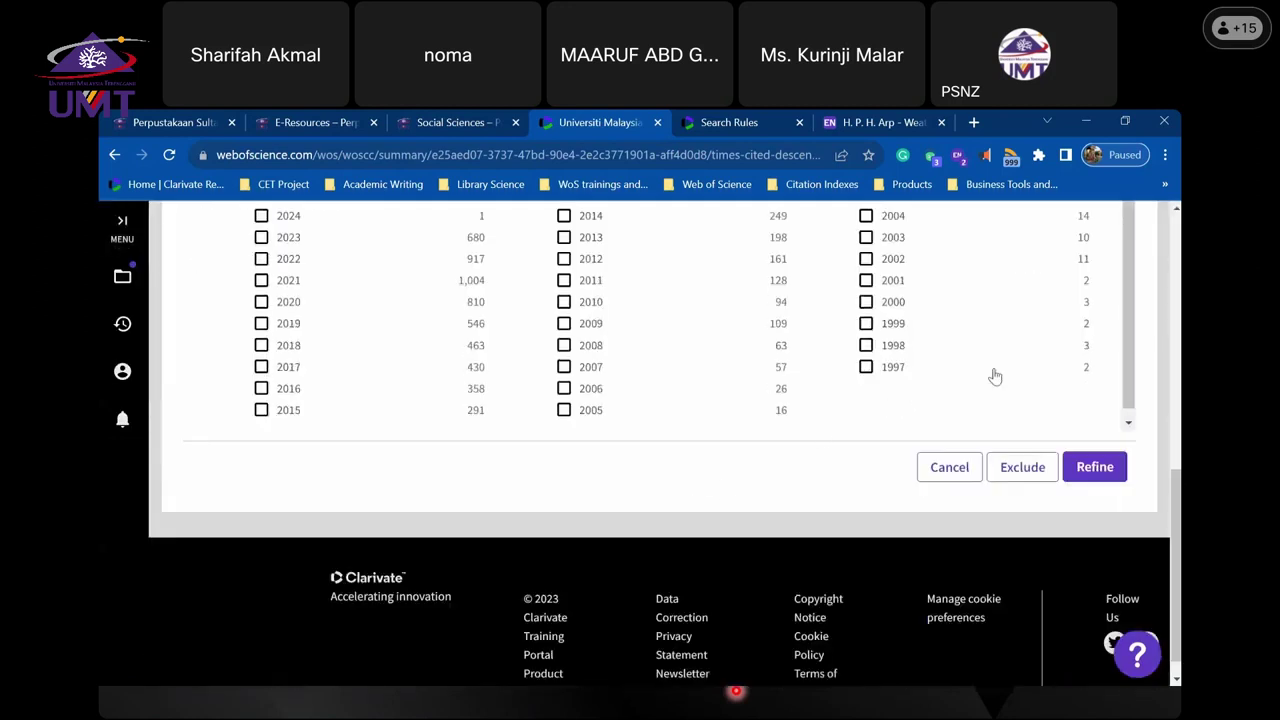
- Leave the Publication Years filter list and look over the Universiti Malaysia Terengganu affiliation results
{"action": "scroll", "coordinate": [1023, 433], "scroll_direction": "up", "scroll_amount": 6}
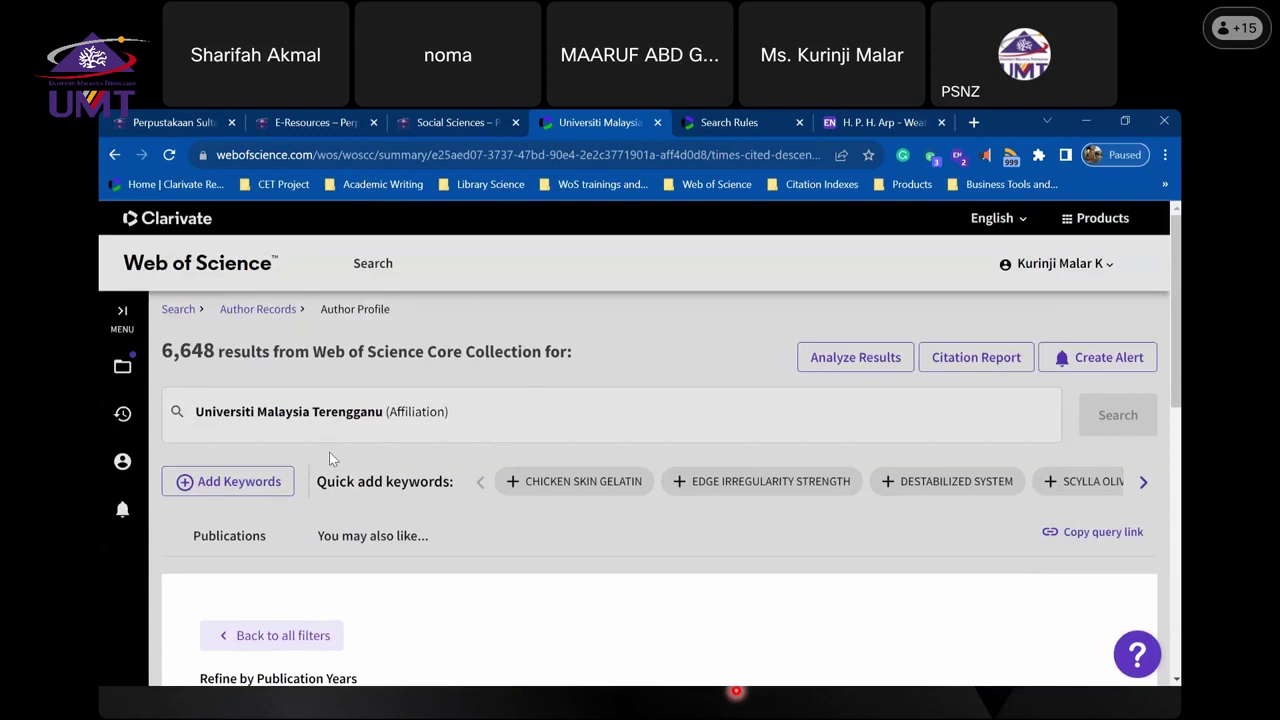
{"action": "scroll", "coordinate": [329, 452], "scroll_direction": "down", "scroll_amount": 2}
{"action": "scroll", "coordinate": [207, 375], "scroll_direction": "up", "scroll_amount": 2}
{"action": "left_click", "coordinate": [274, 313]}
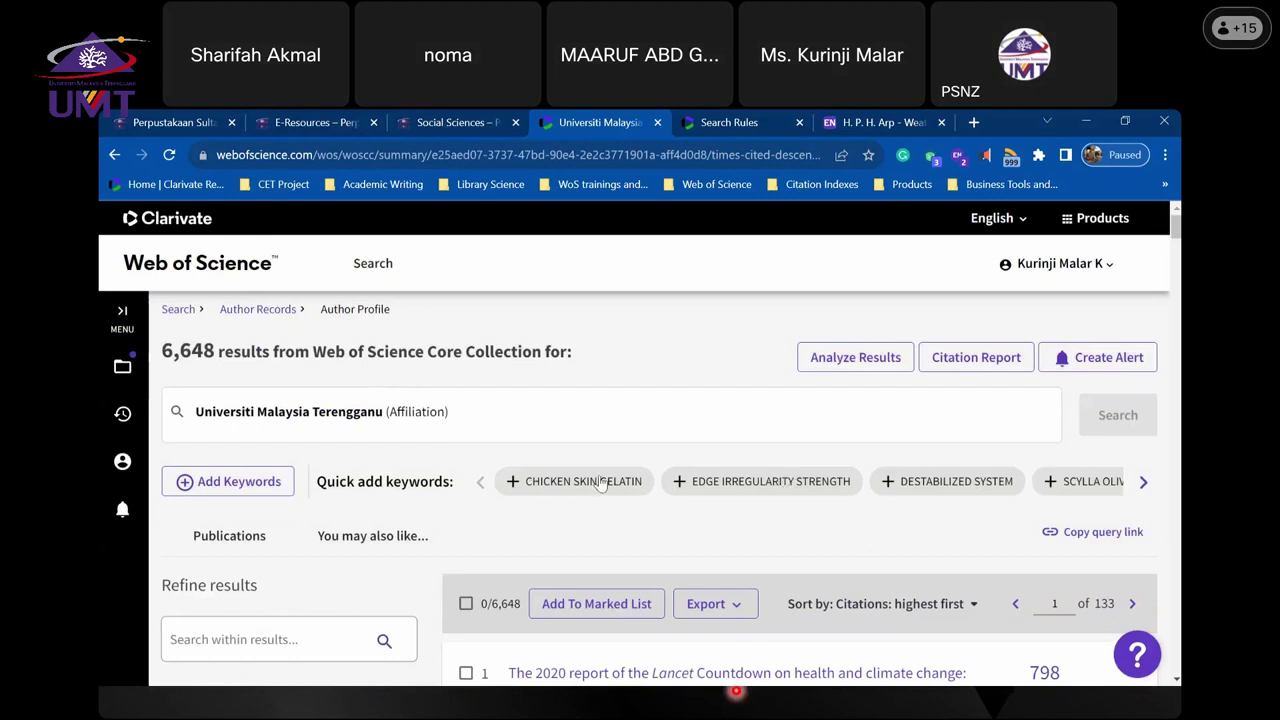
{"action": "scroll", "coordinate": [600, 482], "scroll_direction": "down", "scroll_amount": 2}
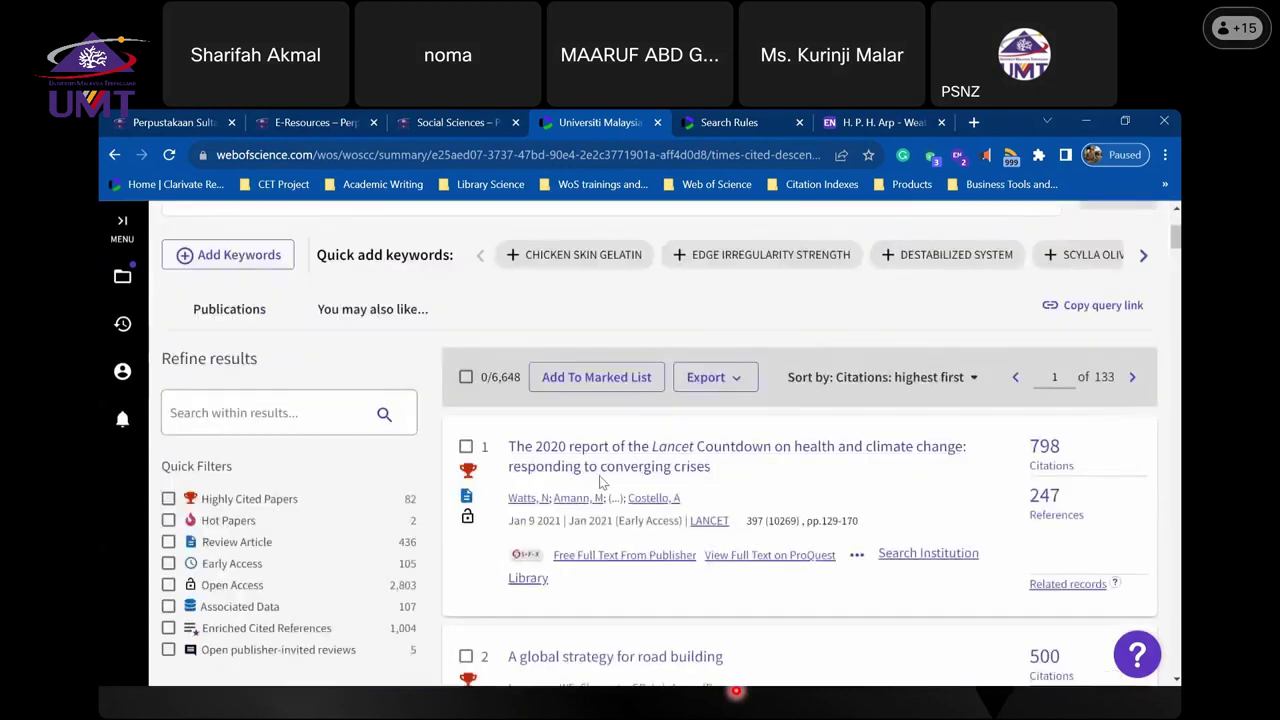
{"action": "scroll", "coordinate": [620, 485], "scroll_direction": "down", "scroll_amount": 2}
{"action": "scroll", "coordinate": [892, 420], "scroll_direction": "up", "scroll_amount": 4}
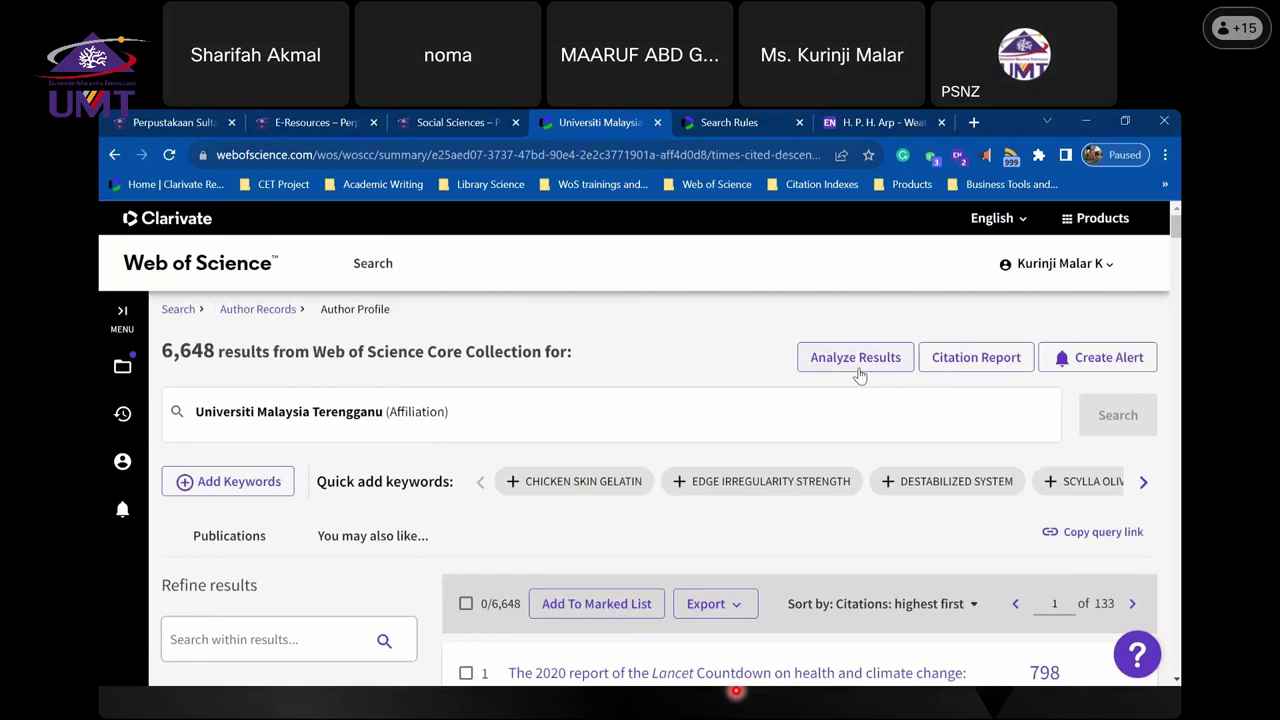
- Analyze the affiliation results, try hiding the visualization, and change the analyzed field to Affiliations
{"action": "left_click", "coordinate": [859, 370]}
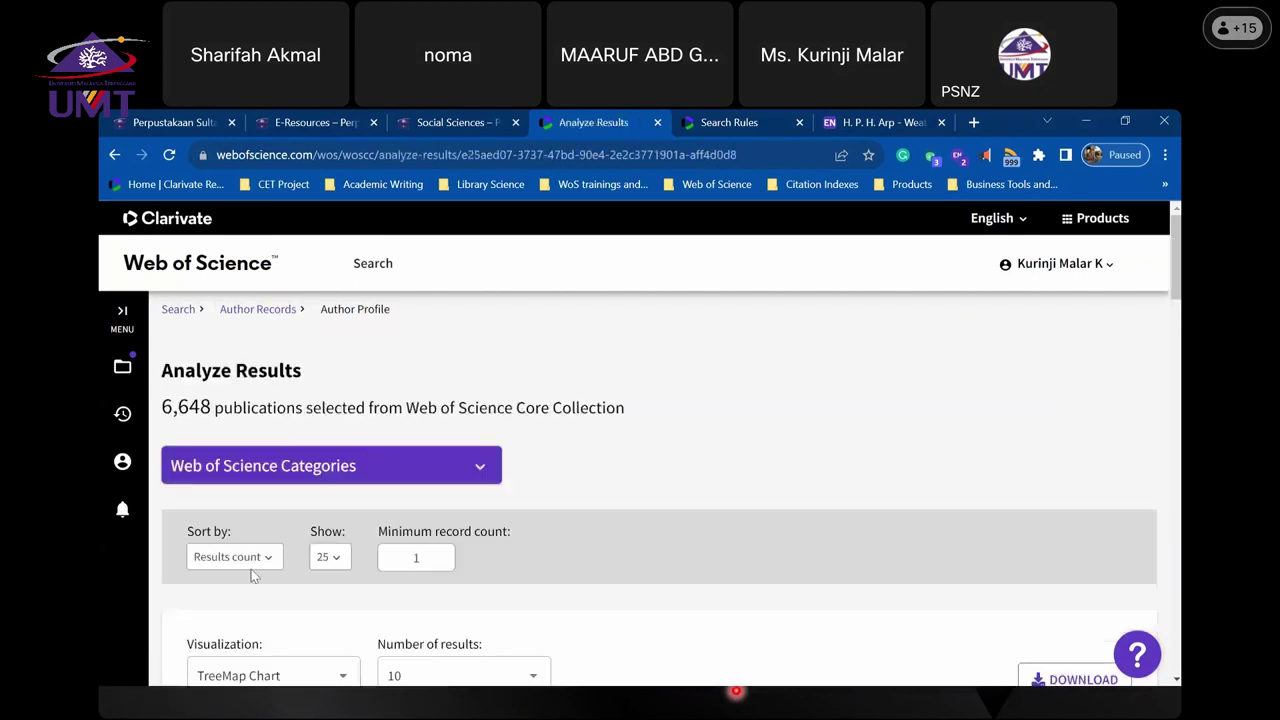
{"action": "scroll", "coordinate": [323, 527], "scroll_direction": "down", "scroll_amount": 2}
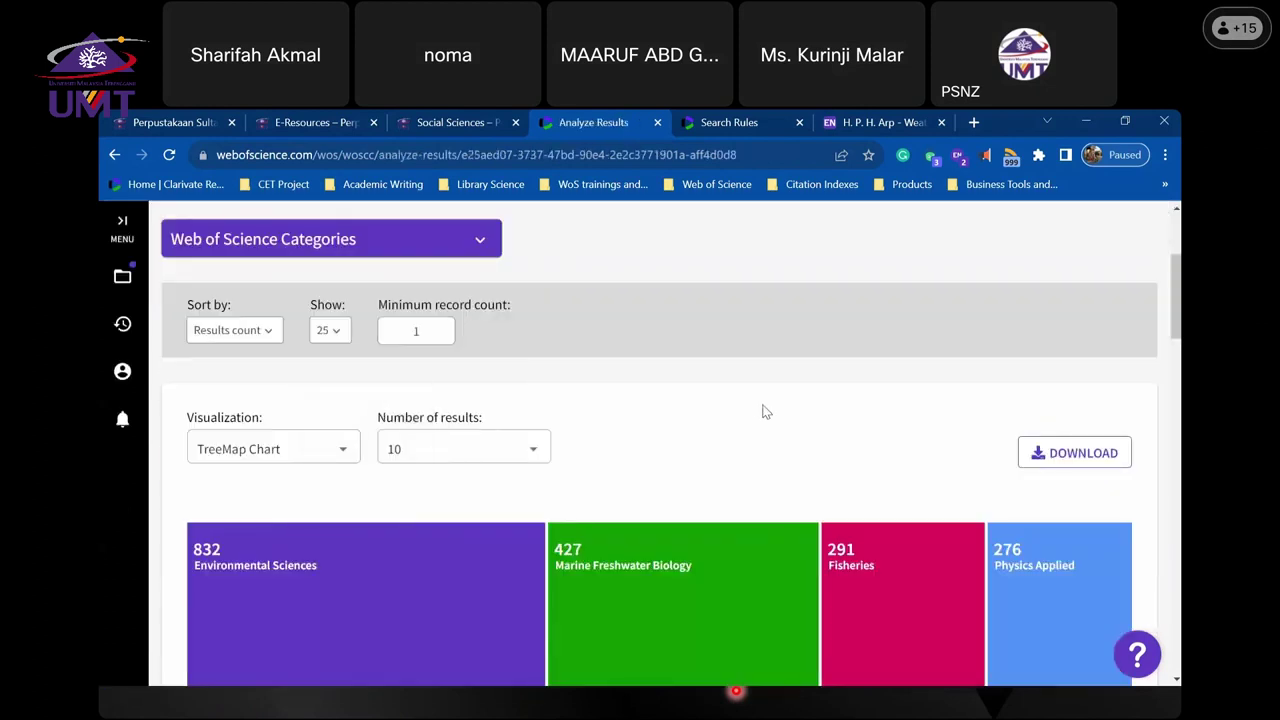
{"action": "left_click", "coordinate": [336, 450]}
{"action": "left_click", "coordinate": [331, 451]}
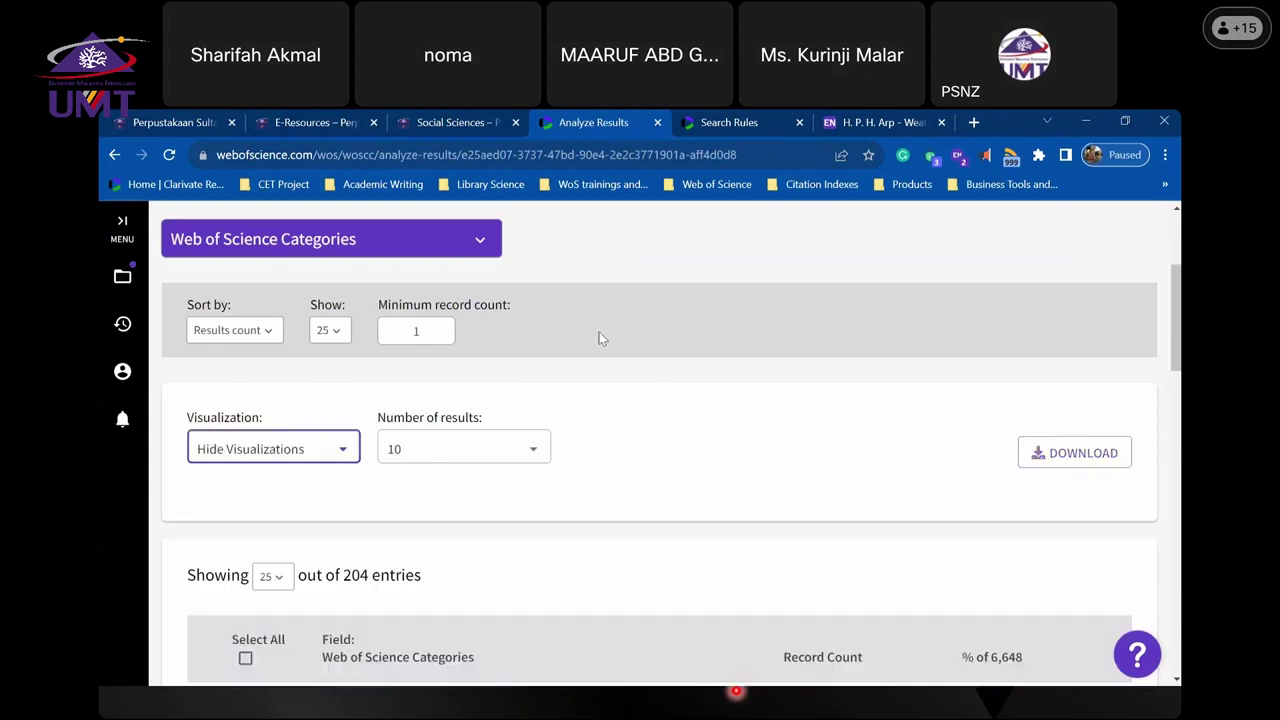
{"action": "left_click", "coordinate": [475, 250]}
{"action": "left_click", "coordinate": [254, 449]}
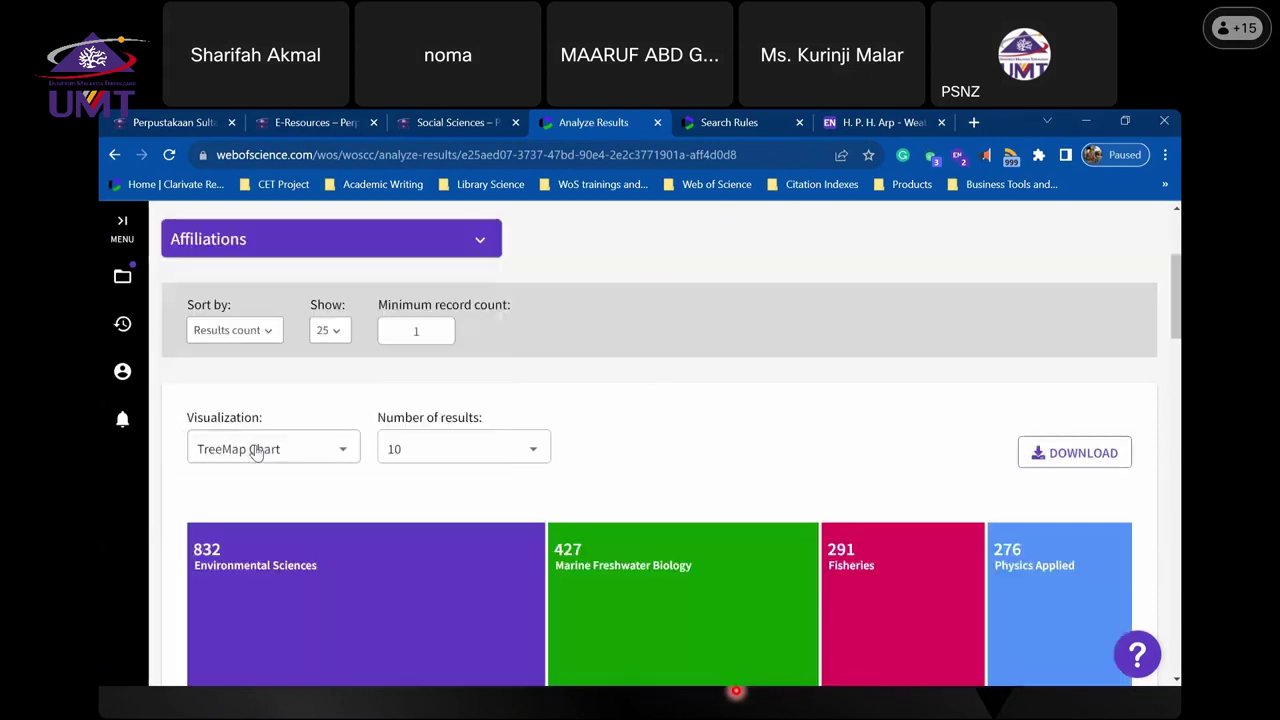
- Change the analyzed field to Countries/Regions and examine the treemap chart of collaborating countries
{"action": "left_click", "coordinate": [478, 245]}
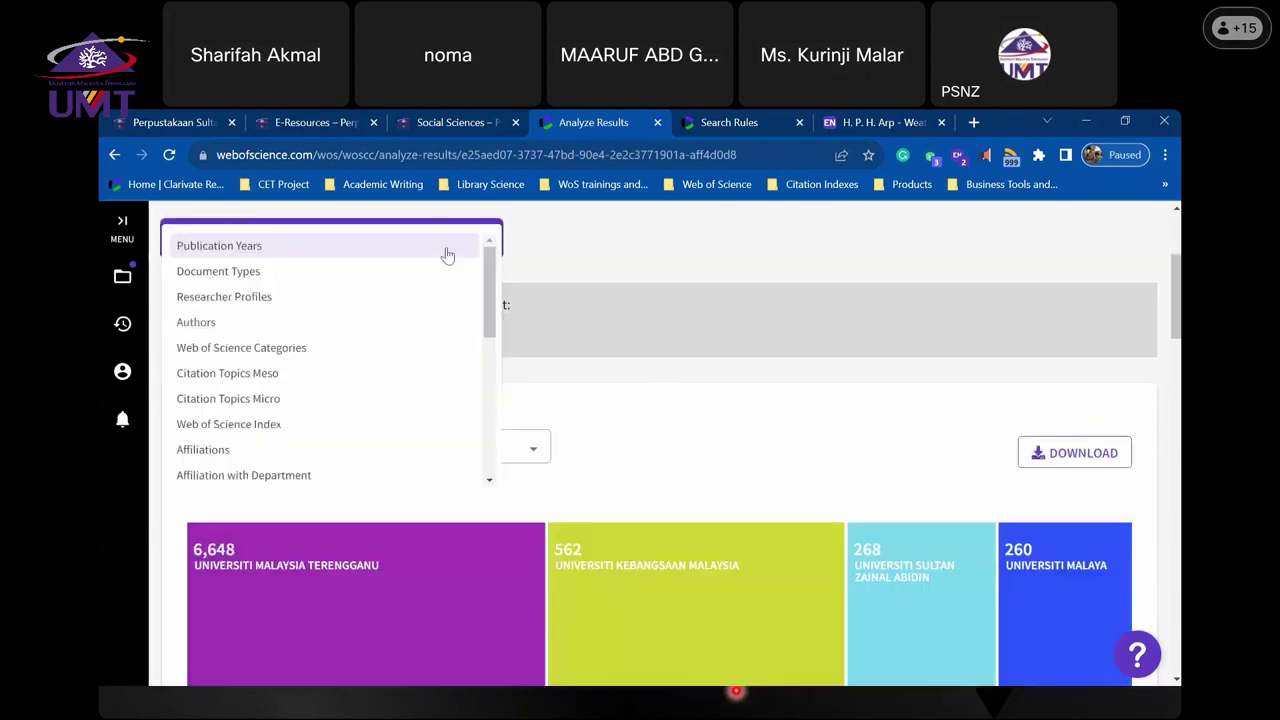
{"action": "scroll", "coordinate": [247, 449], "scroll_direction": "down", "scroll_amount": 3}
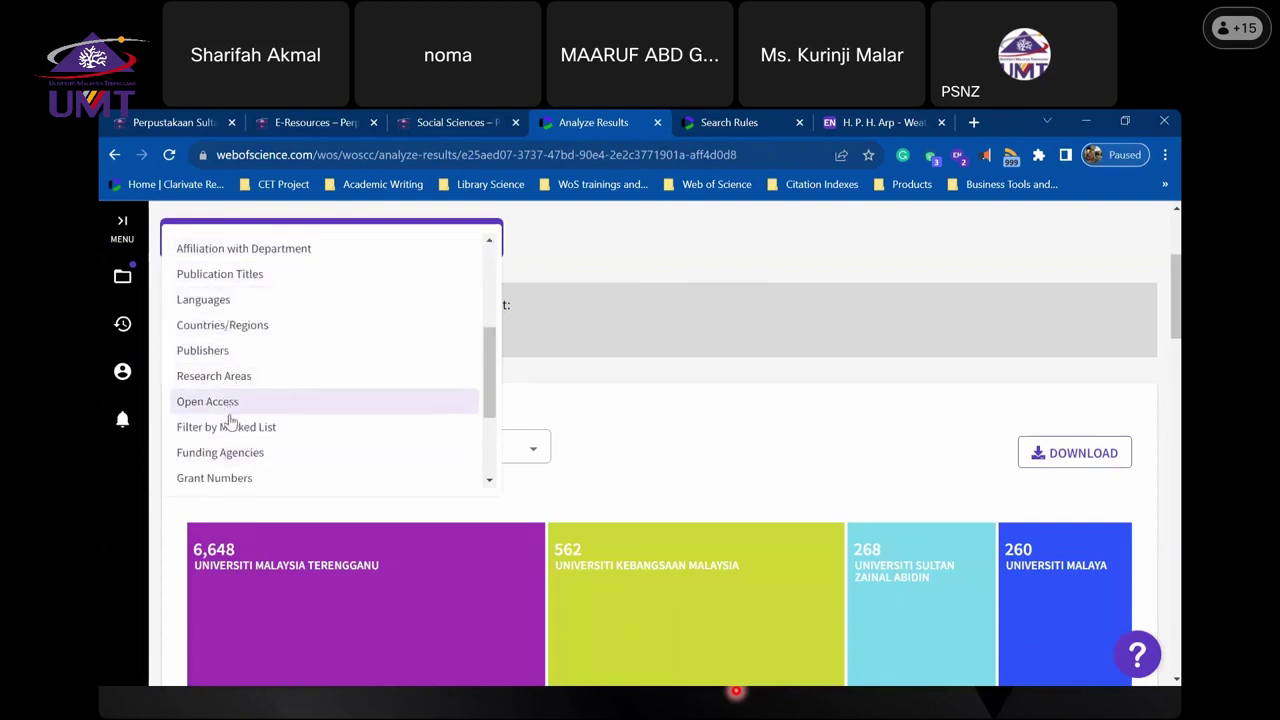
{"action": "left_click", "coordinate": [234, 337]}
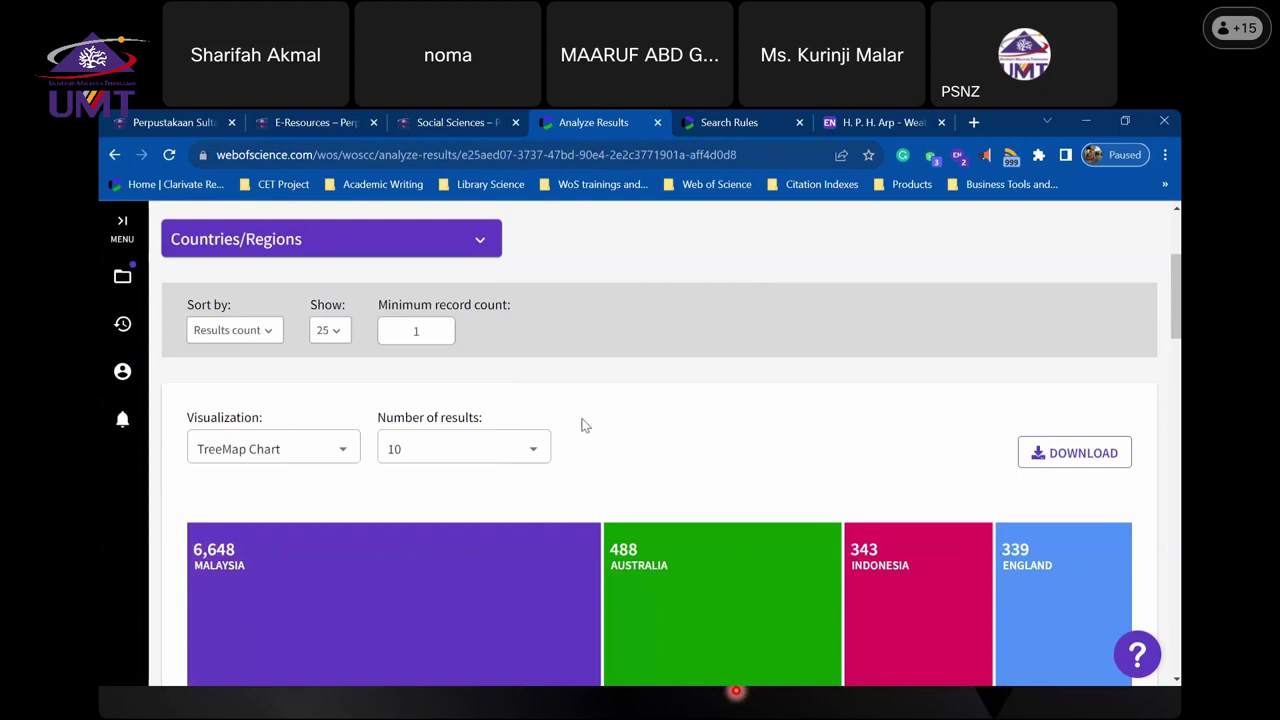
{"action": "scroll", "coordinate": [583, 426], "scroll_direction": "down", "scroll_amount": 3}
{"action": "mouse_move", "coordinate": [582, 420]}
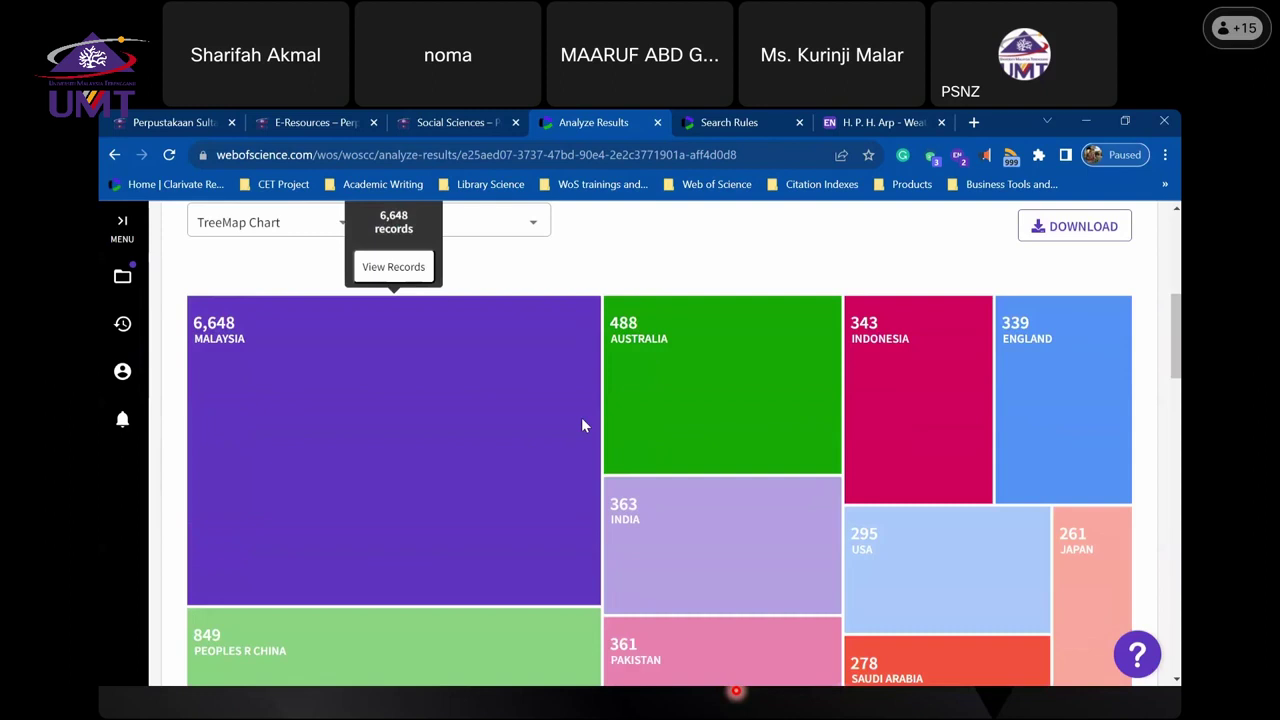
{"action": "scroll", "coordinate": [583, 426], "scroll_direction": "down", "scroll_amount": 2}
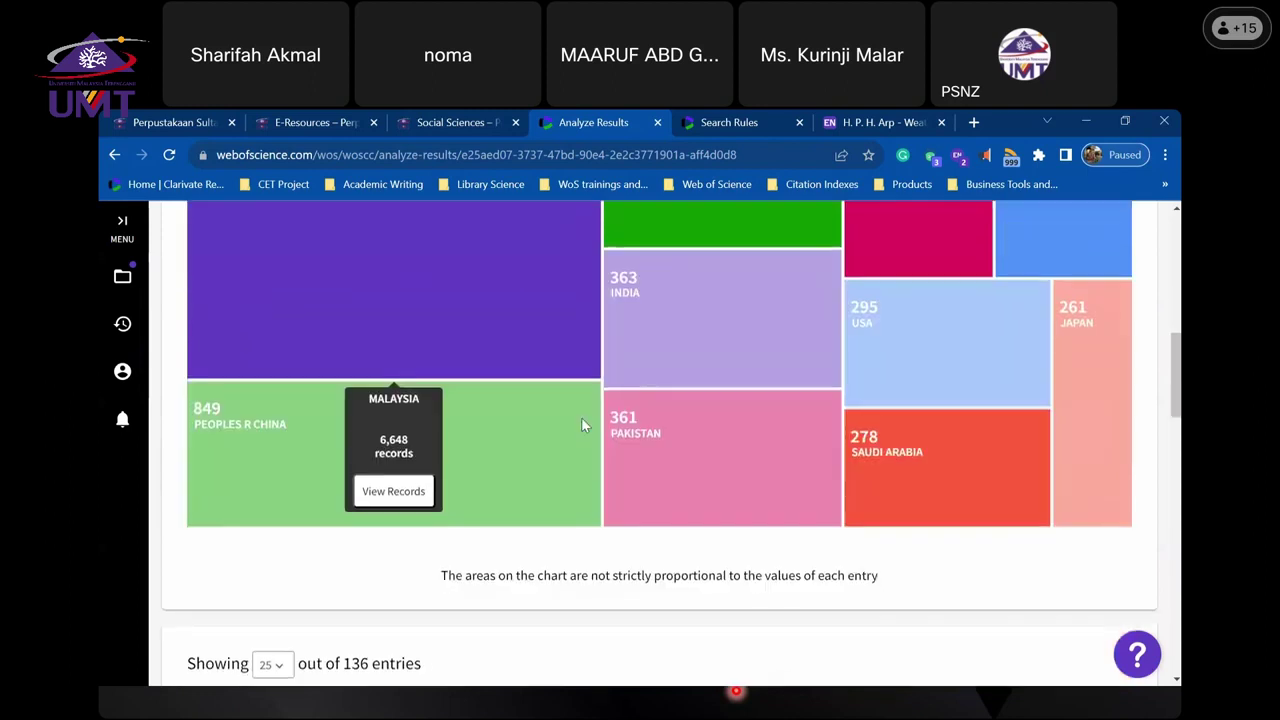
{"action": "scroll", "coordinate": [583, 426], "scroll_direction": "up", "scroll_amount": 6}
{"action": "scroll", "coordinate": [585, 425], "scroll_direction": "up", "scroll_amount": 2}
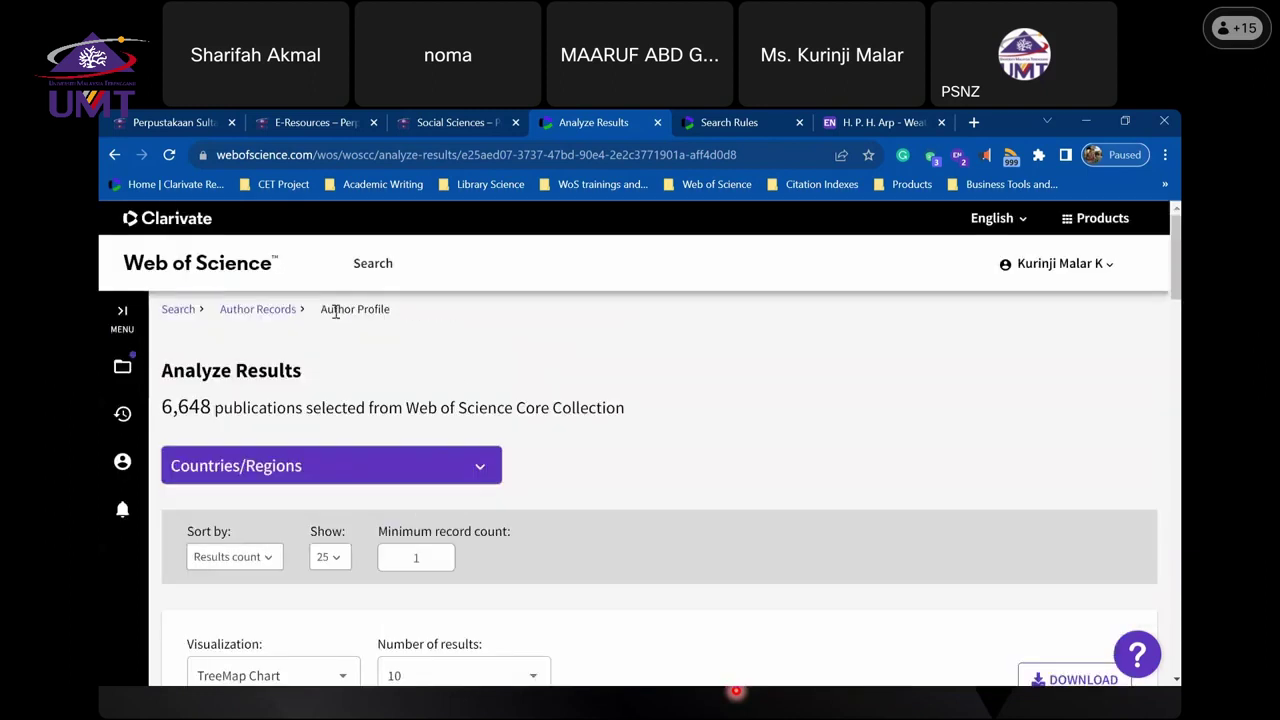
- Return to the document search and rerun the Universiti Malaysia Terengganu affiliation search
{"action": "left_click", "coordinate": [176, 312]}
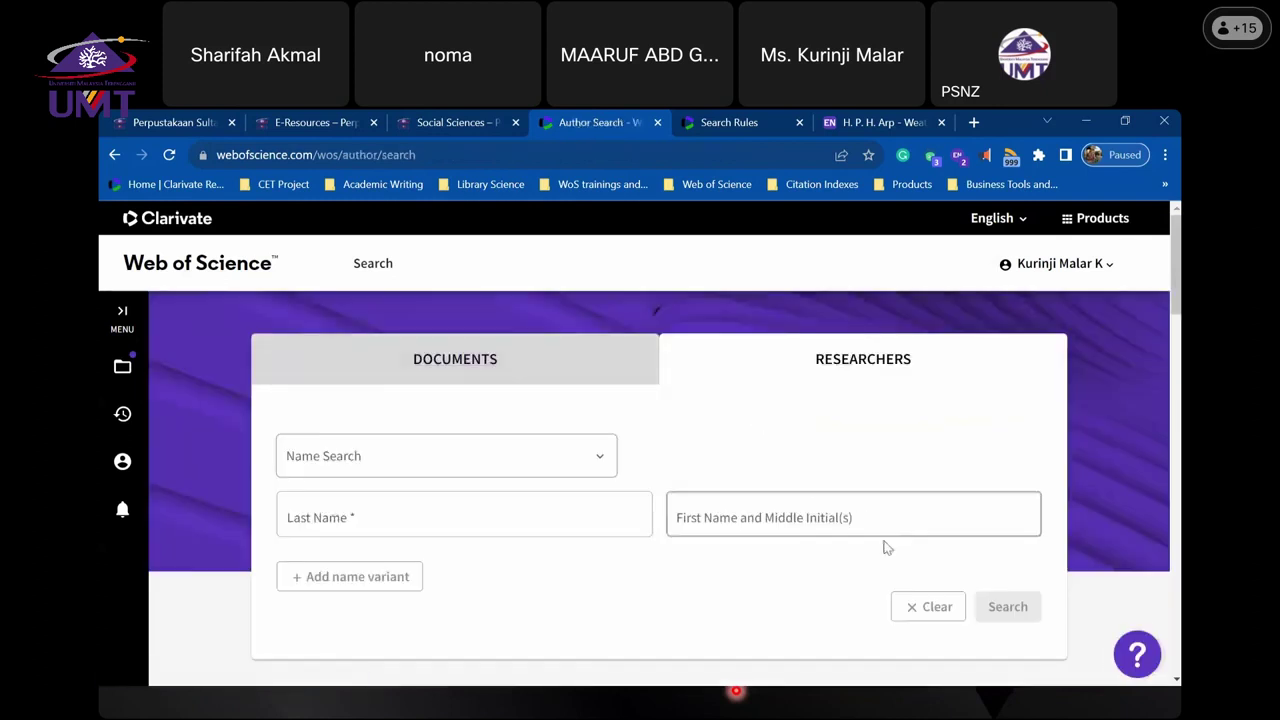
{"action": "left_click", "coordinate": [116, 156]}
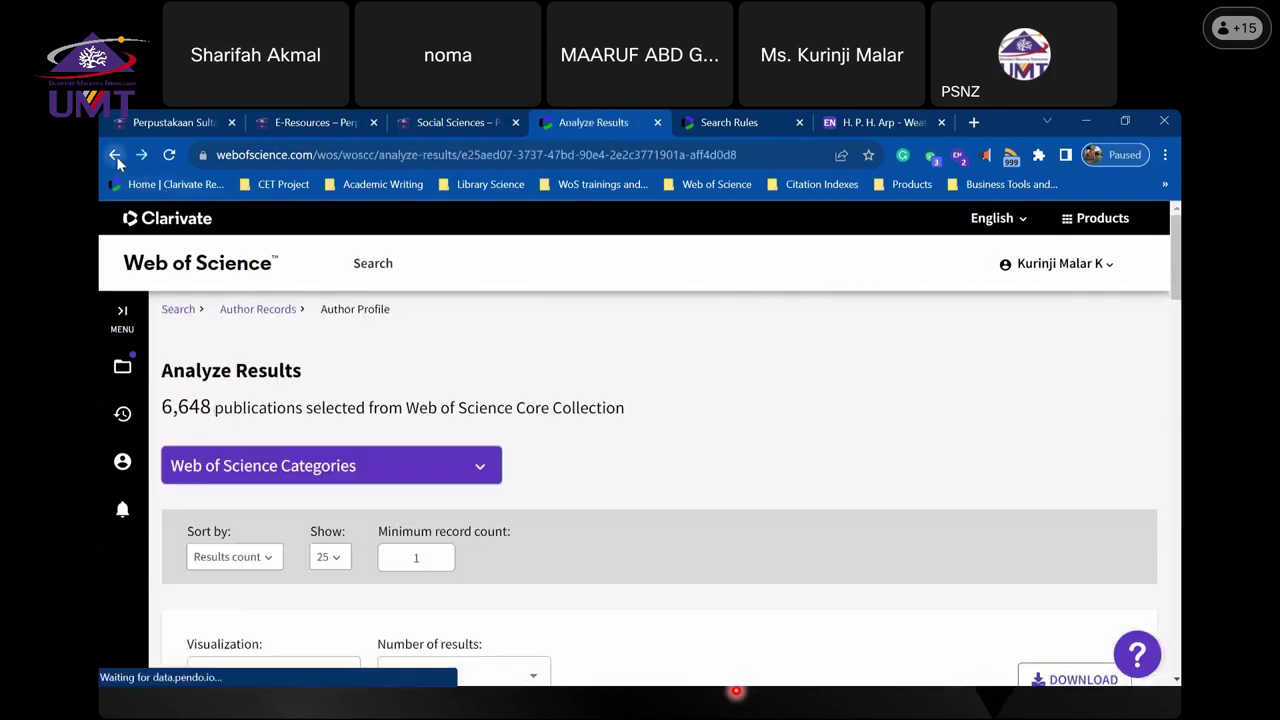
{"action": "left_click", "coordinate": [271, 312]}
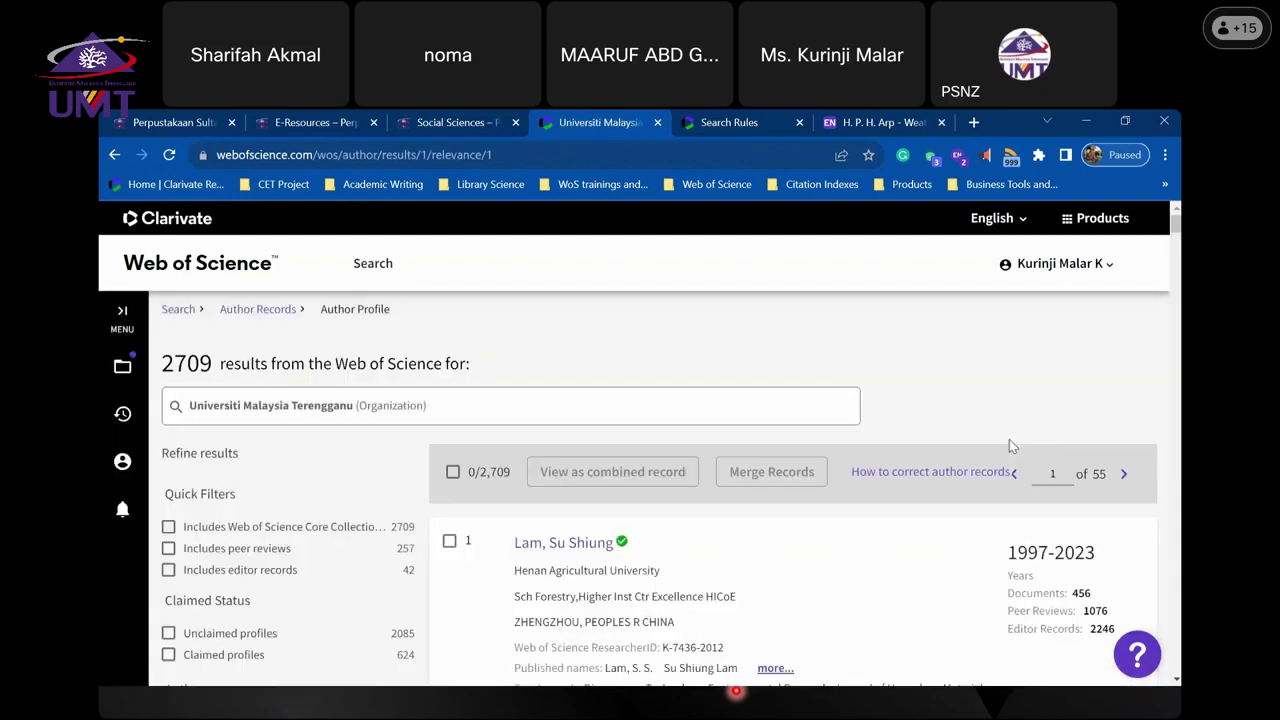
{"action": "left_click", "coordinate": [180, 311]}
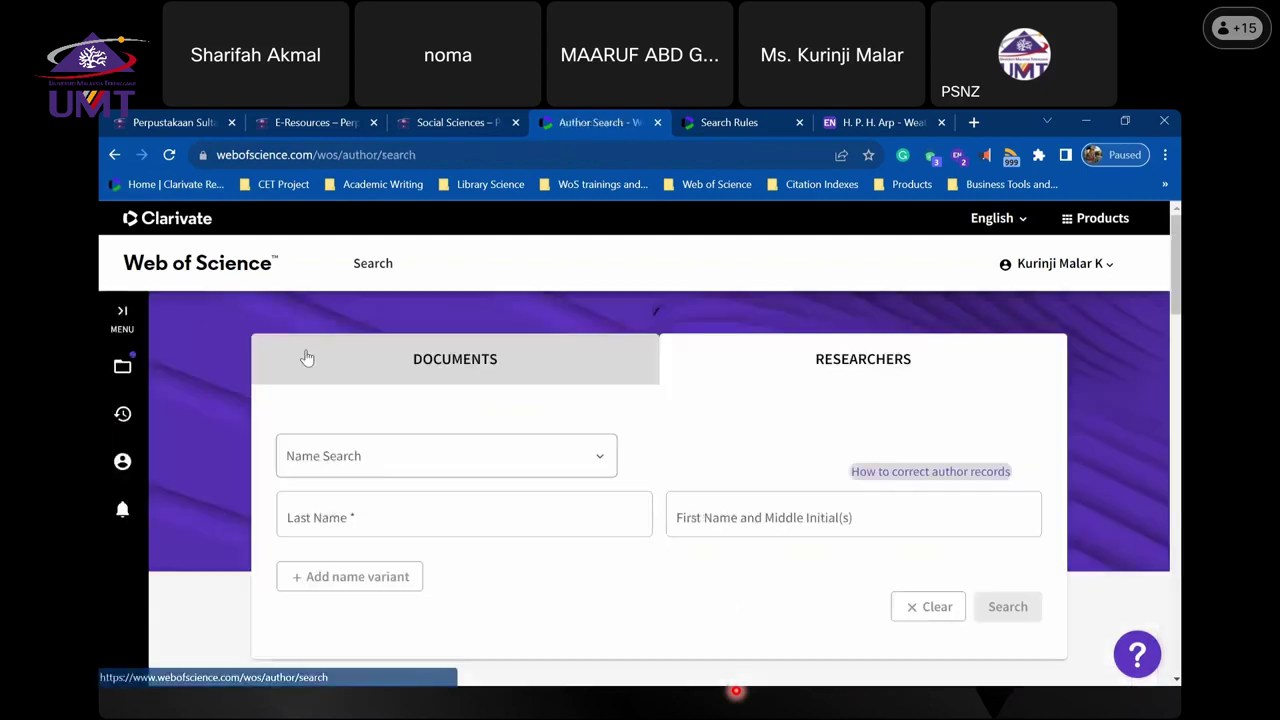
{"action": "left_click", "coordinate": [466, 459]}
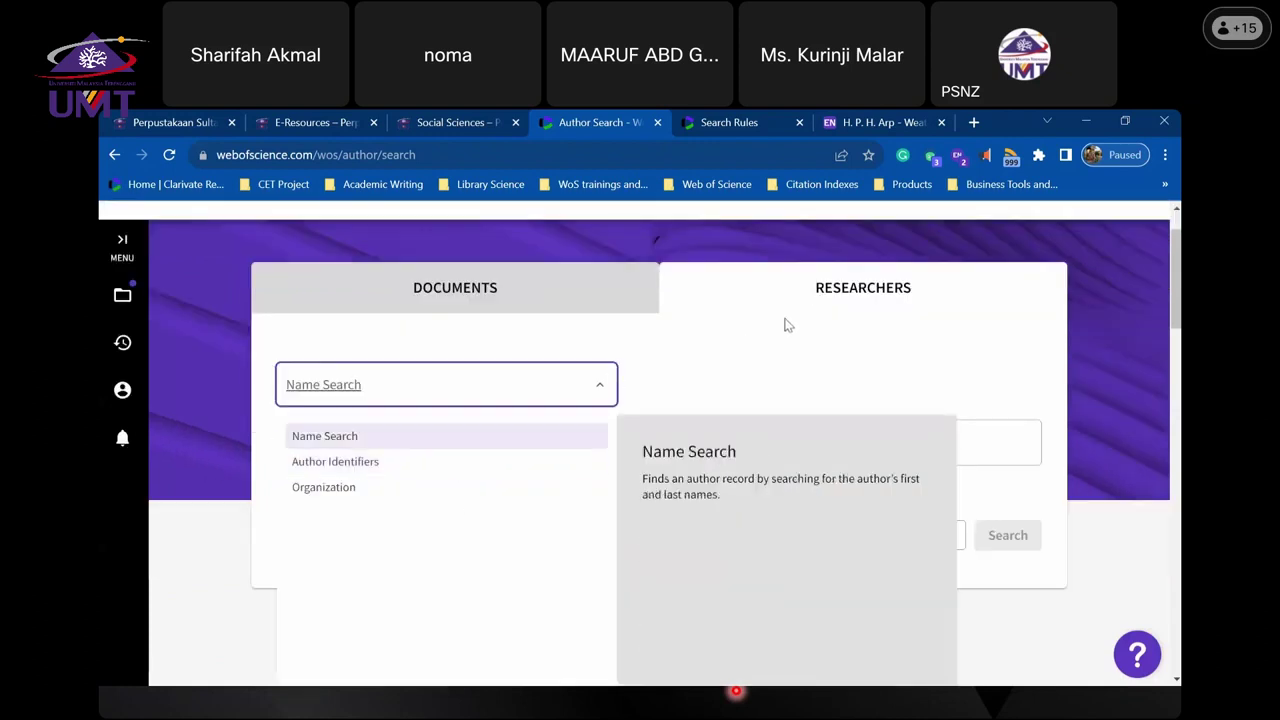
{"action": "left_click", "coordinate": [476, 305]}
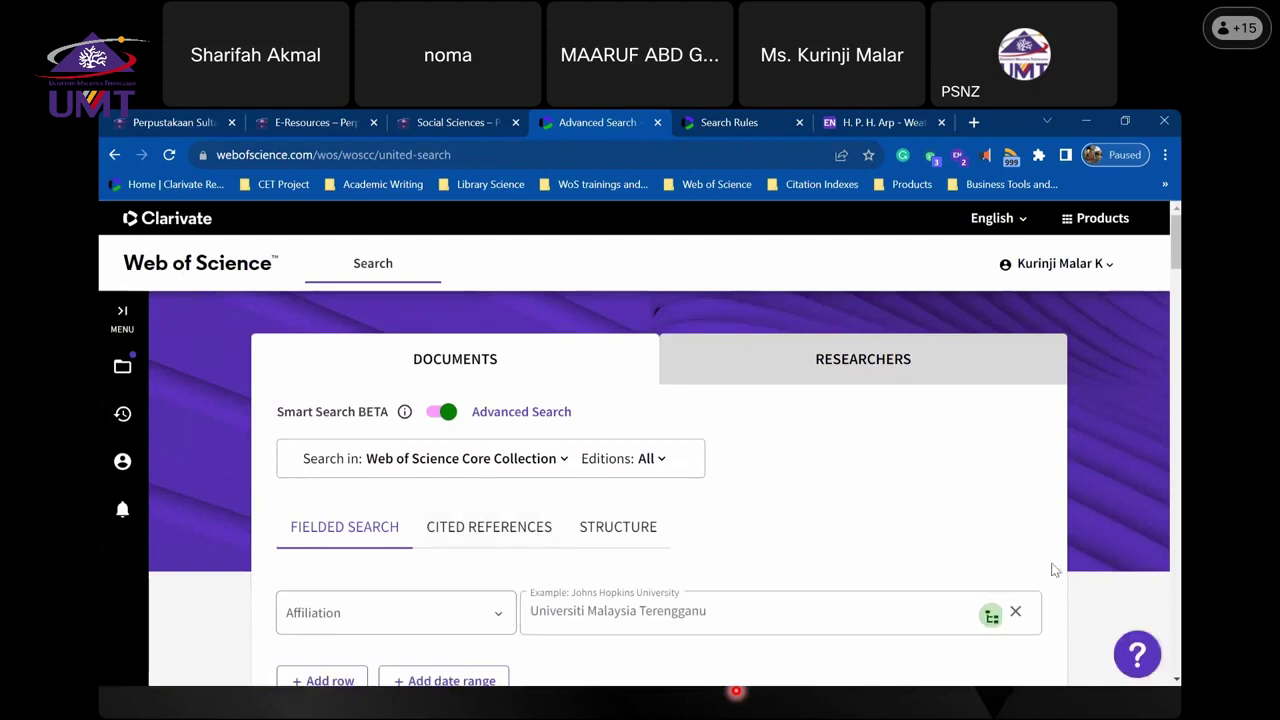
{"action": "scroll", "coordinate": [1040, 550], "scroll_direction": "down", "scroll_amount": 2}
{"action": "left_click", "coordinate": [1008, 485]}
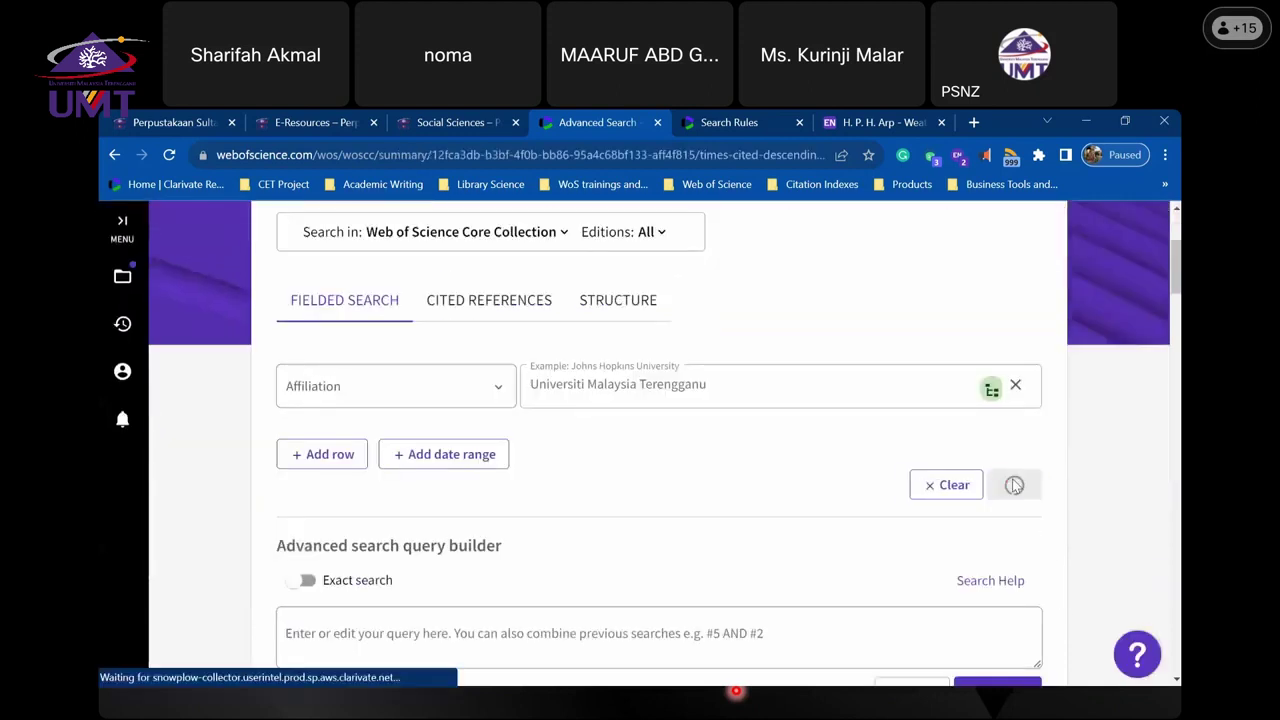
- Review the affiliation results' Citation Report, including its metrics and yearly publications chart, and return to the researcher search page
{"action": "left_click", "coordinate": [972, 358]}
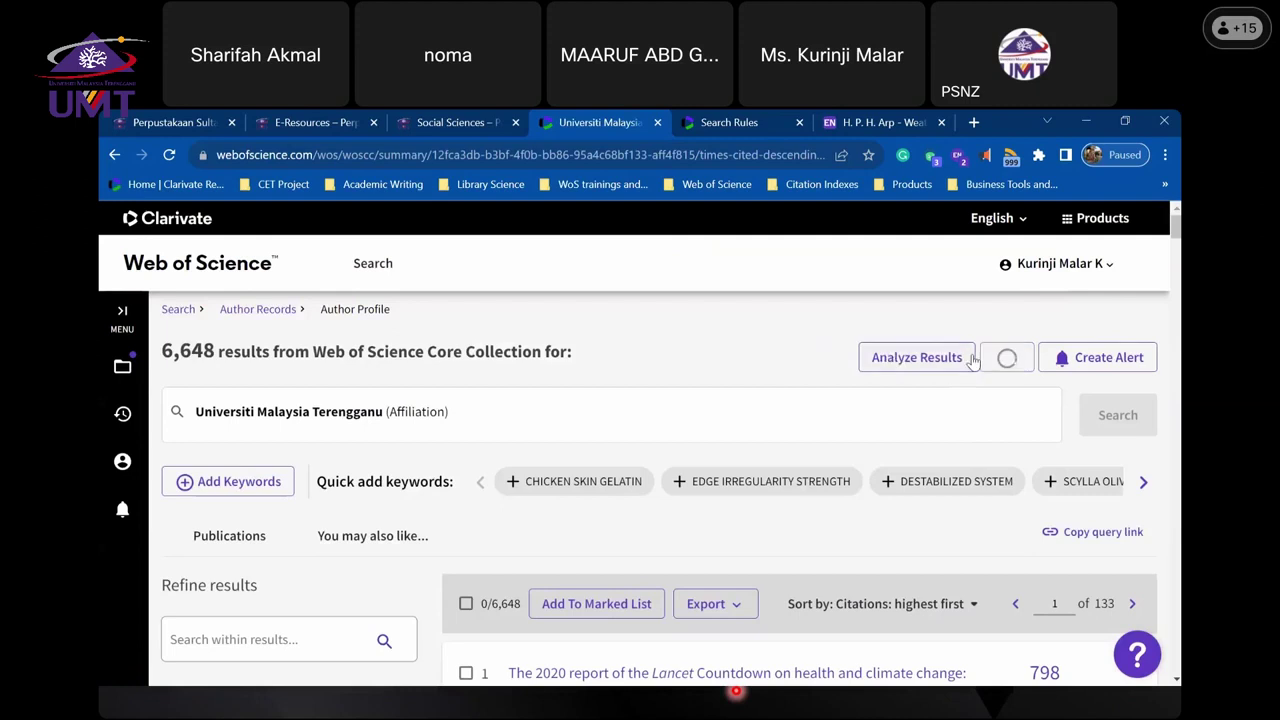
{"action": "scroll", "coordinate": [800, 443], "scroll_direction": "down", "scroll_amount": 5}
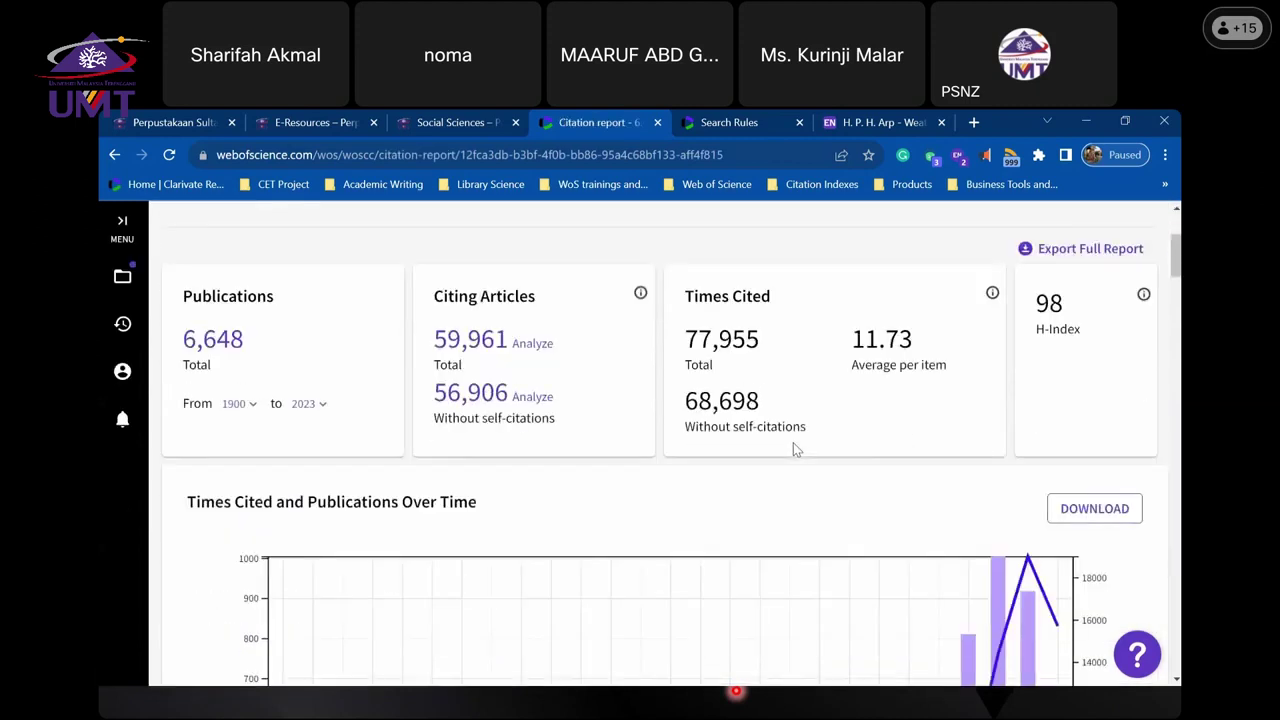
{"action": "scroll", "coordinate": [1046, 310], "scroll_direction": "down", "scroll_amount": 3}
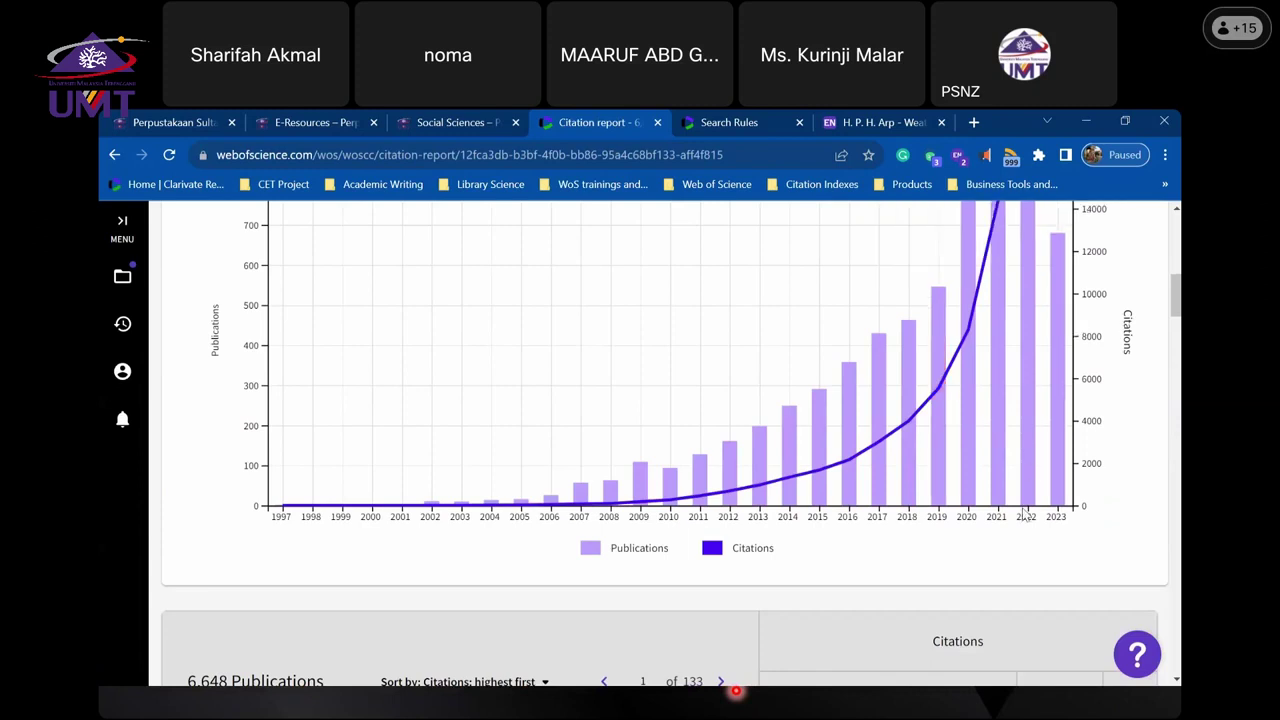
{"action": "scroll", "coordinate": [1025, 514], "scroll_direction": "up", "scroll_amount": 1}
{"action": "scroll", "coordinate": [1023, 512], "scroll_direction": "up", "scroll_amount": 7}
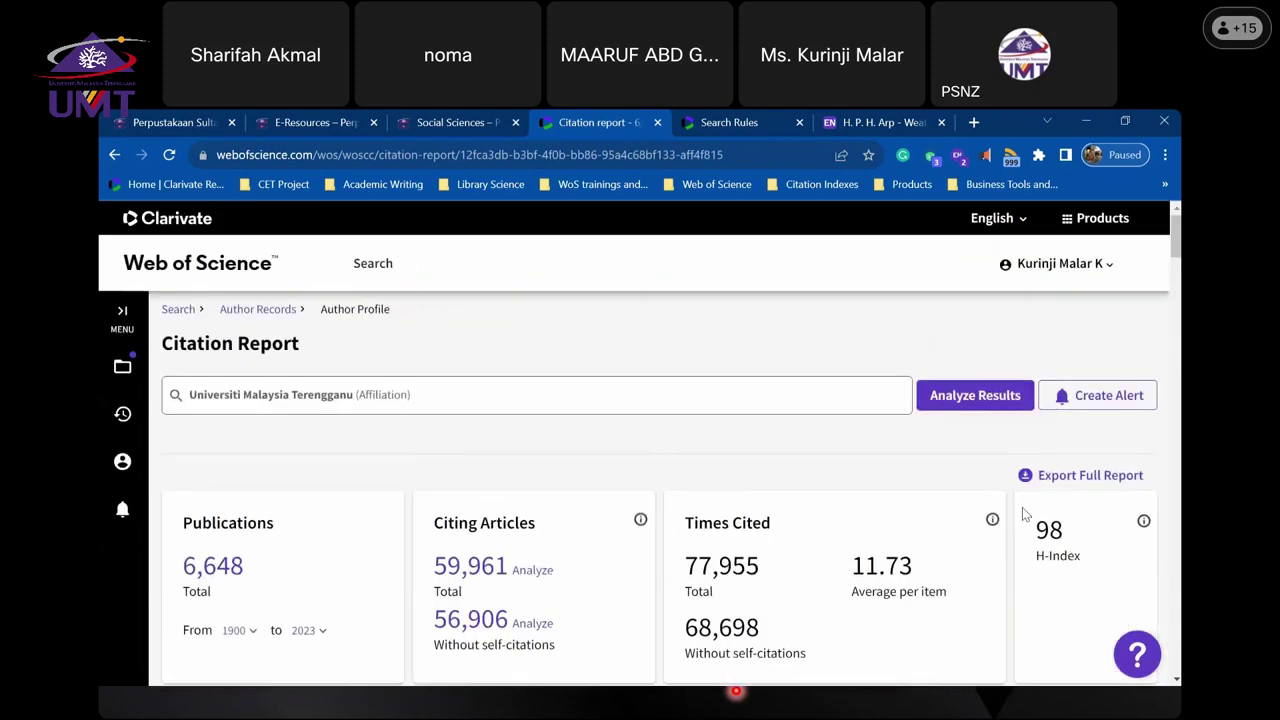
{"action": "left_click", "coordinate": [176, 310]}
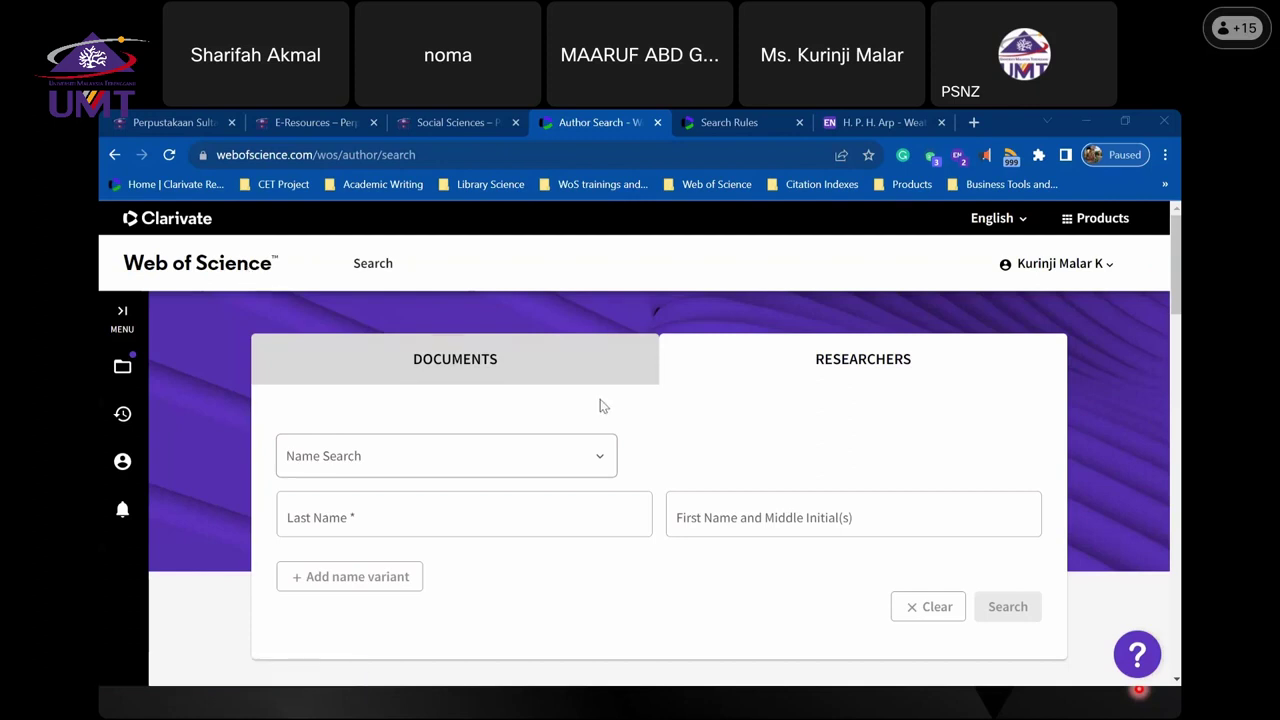
- Switch to the PowerPoint slide show and go to the Journal Selection Process slide
{"action": "key", "text": "alt+Tab"}
{"action": "key", "text": "alt+Tab"}
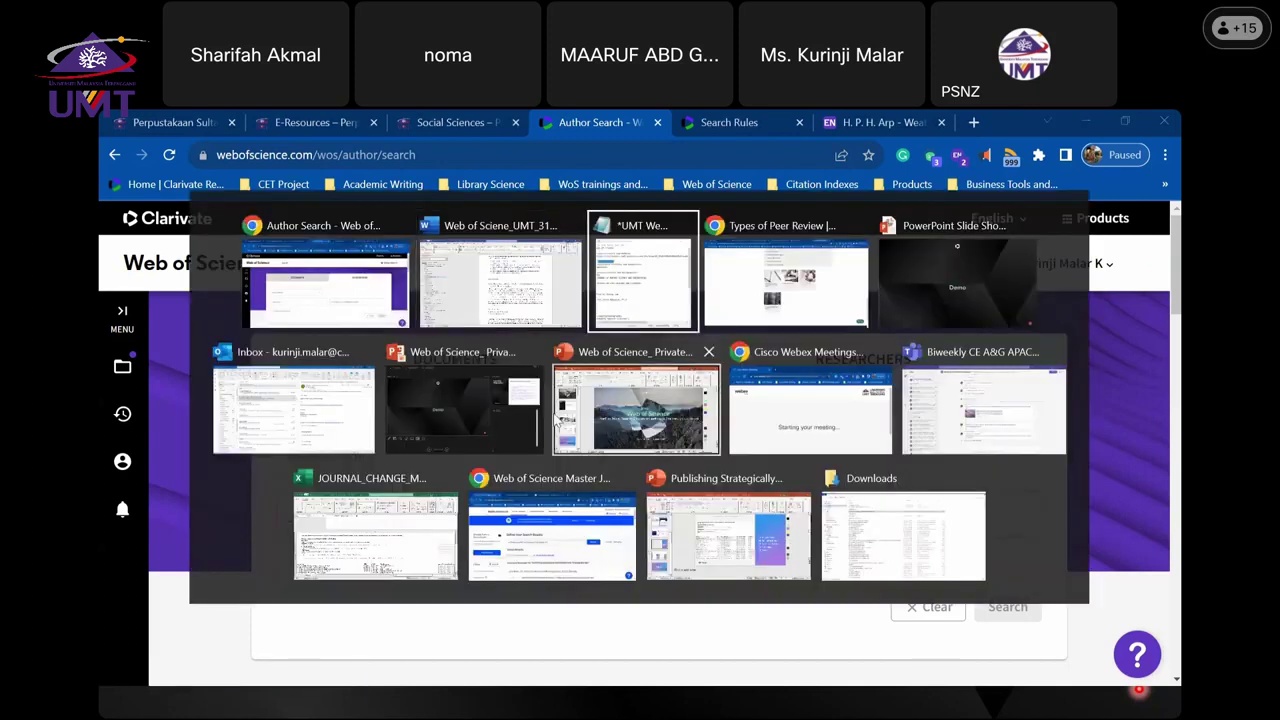
{"action": "left_click", "coordinate": [442, 420]}
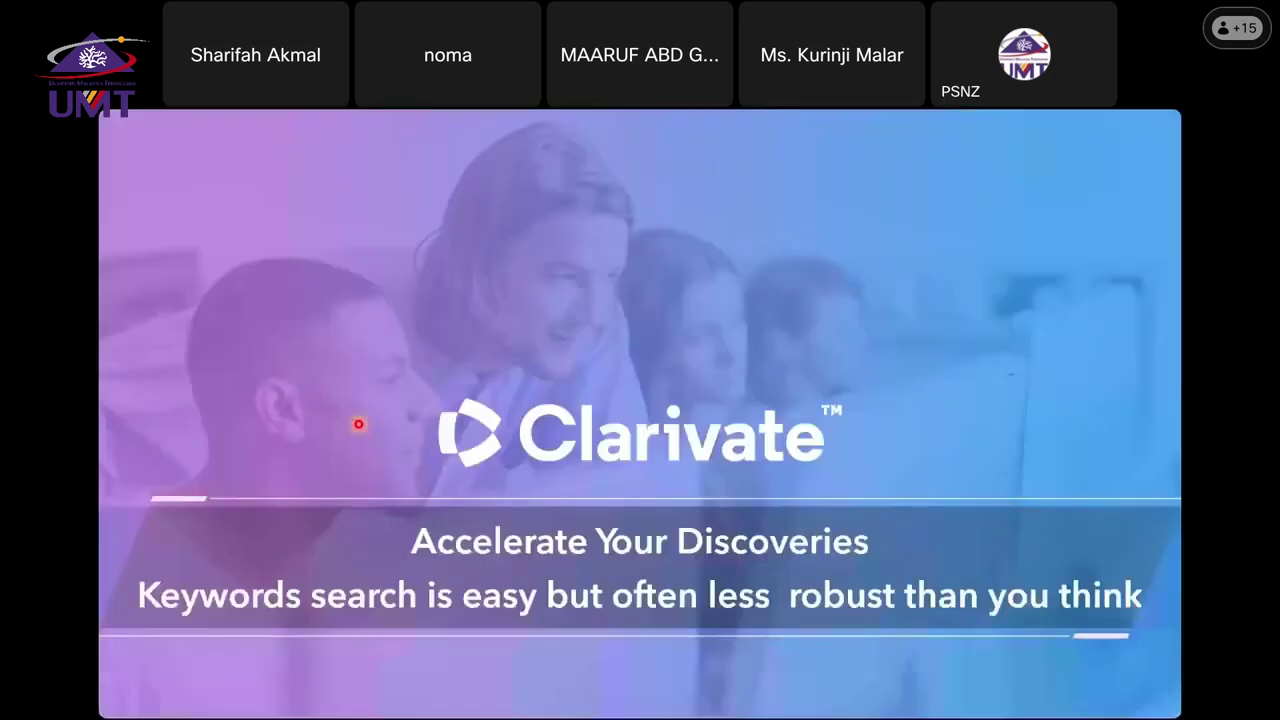
{"action": "key", "text": "Left"}
{"action": "key", "text": "Left"}
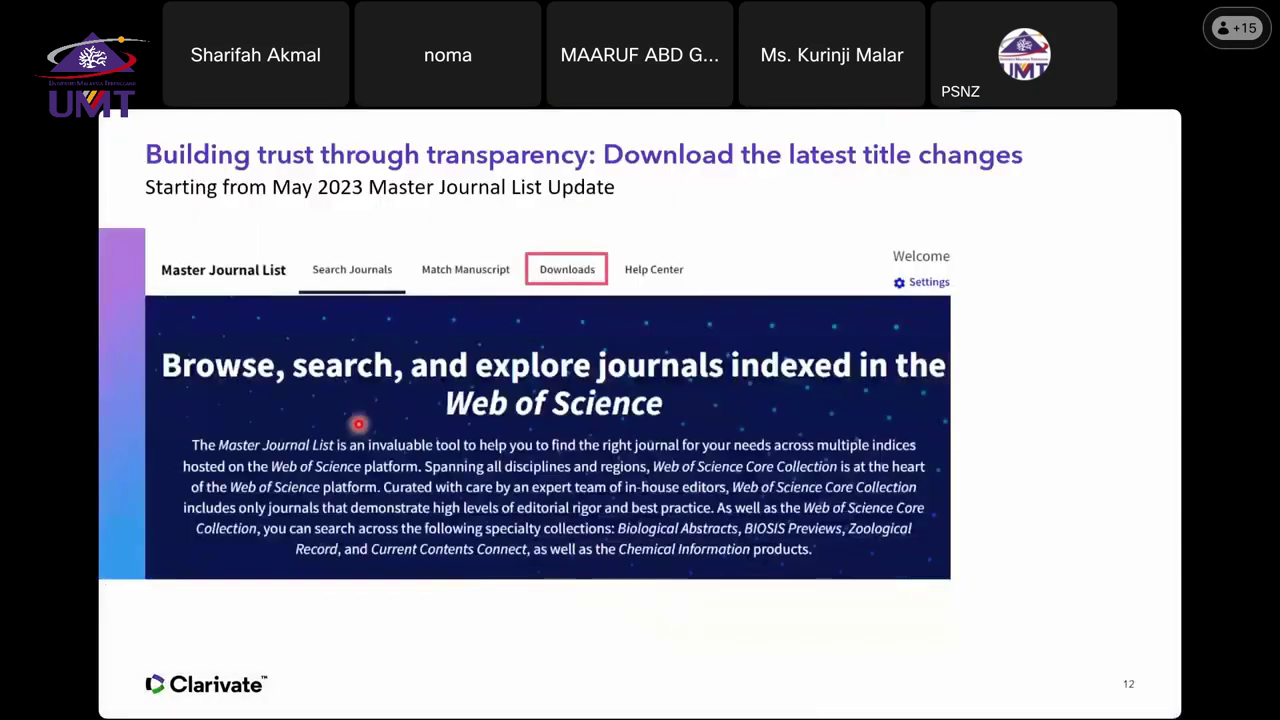
{"action": "key", "text": "Right"}
{"action": "key", "text": "Right"}
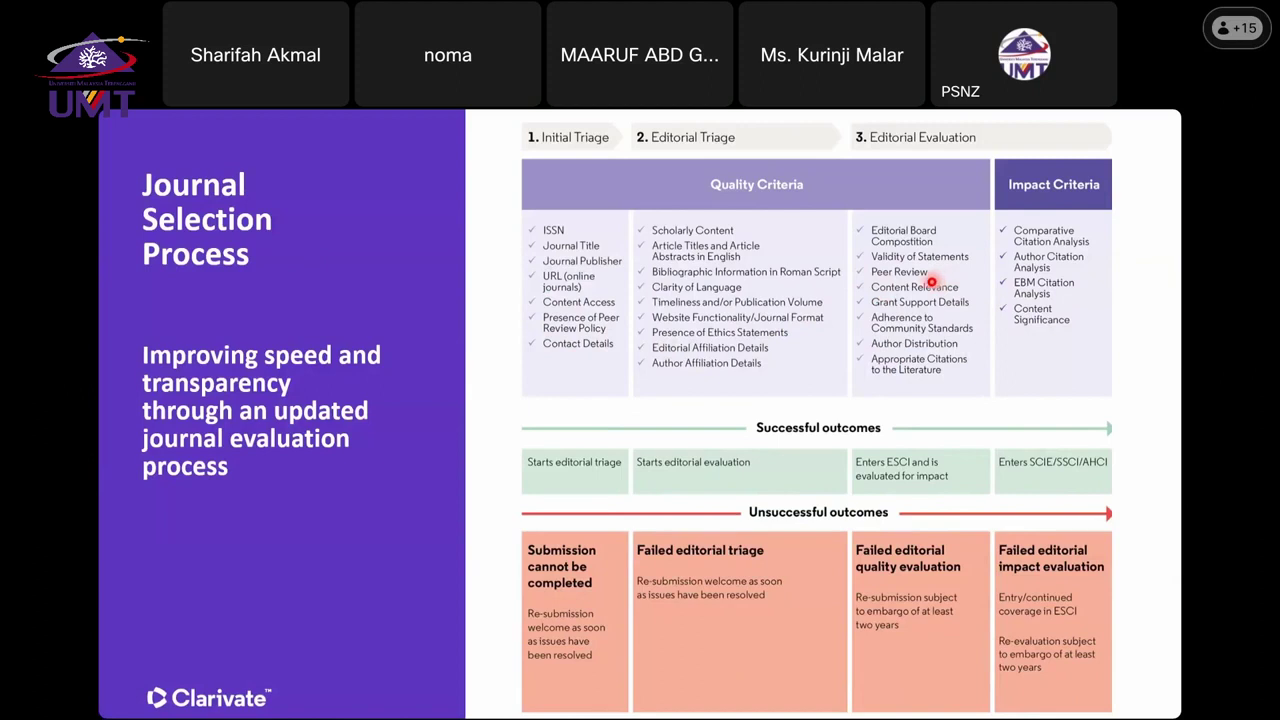
- Switch back to Web of Science in the browser and open the Resources & updates help options
{"action": "key", "text": "alt+Tab"}
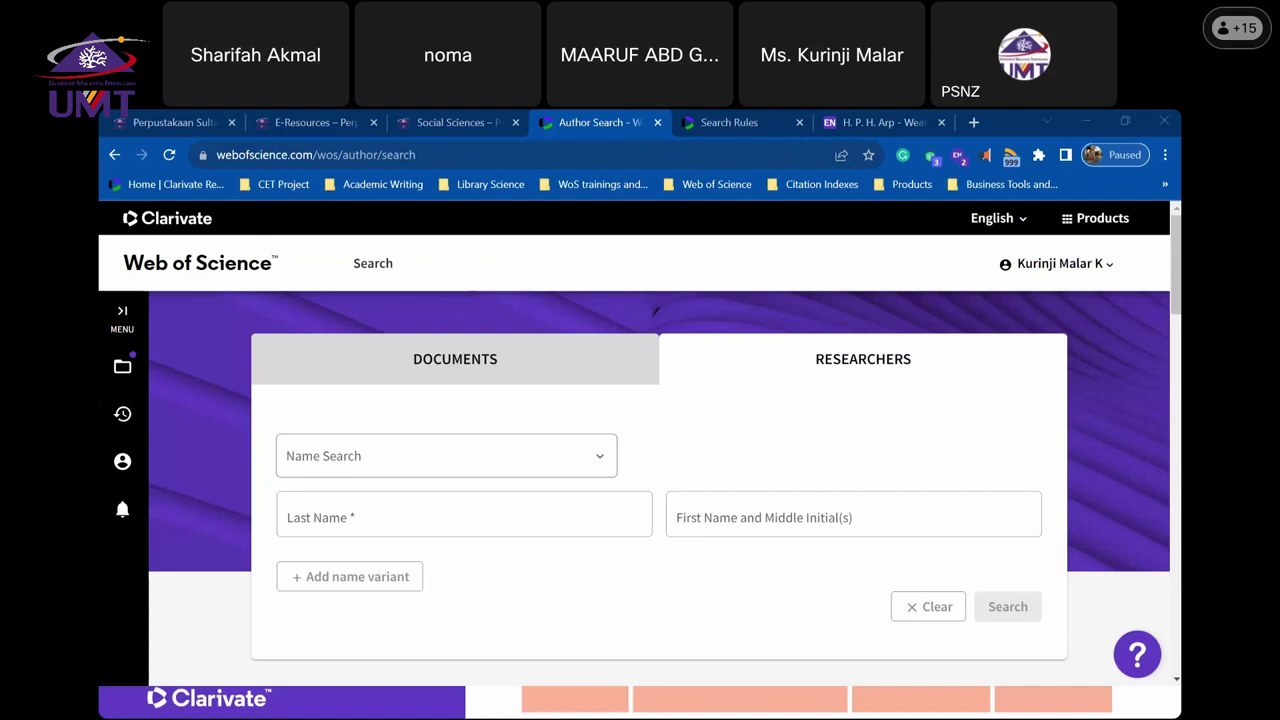
{"action": "left_click", "coordinate": [1138, 664]}
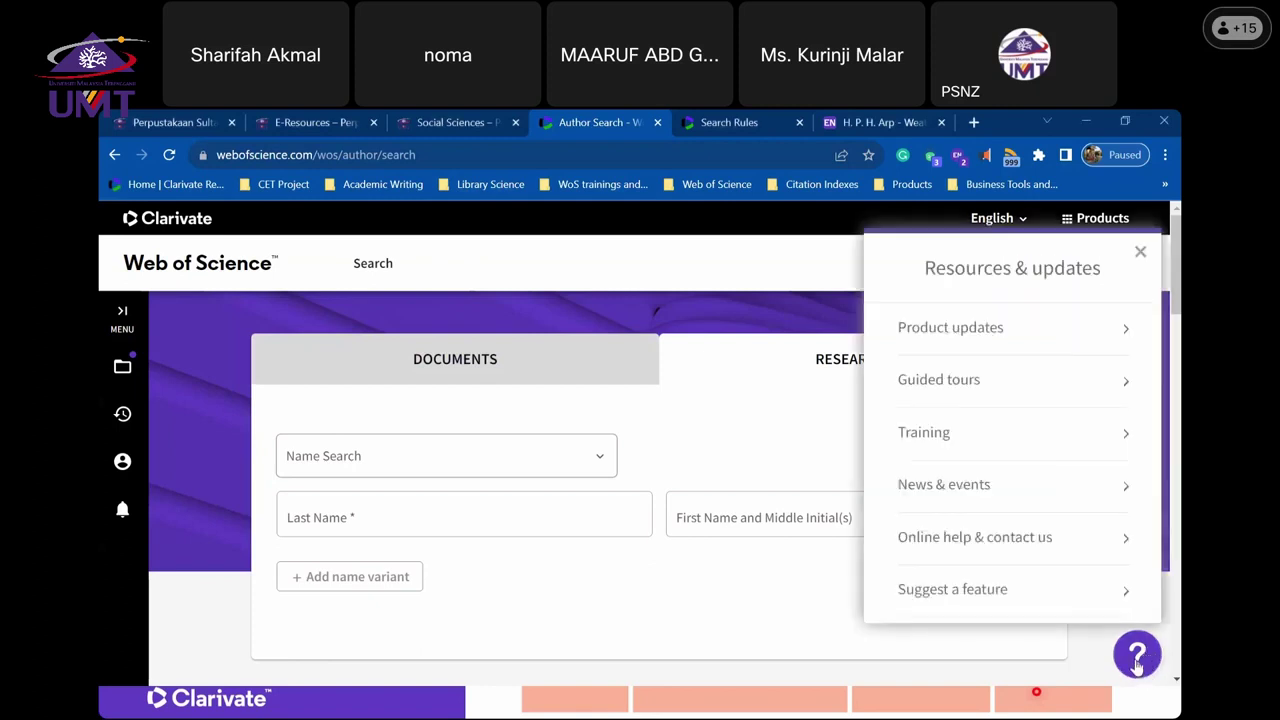
{"action": "left_click", "coordinate": [1037, 331]}
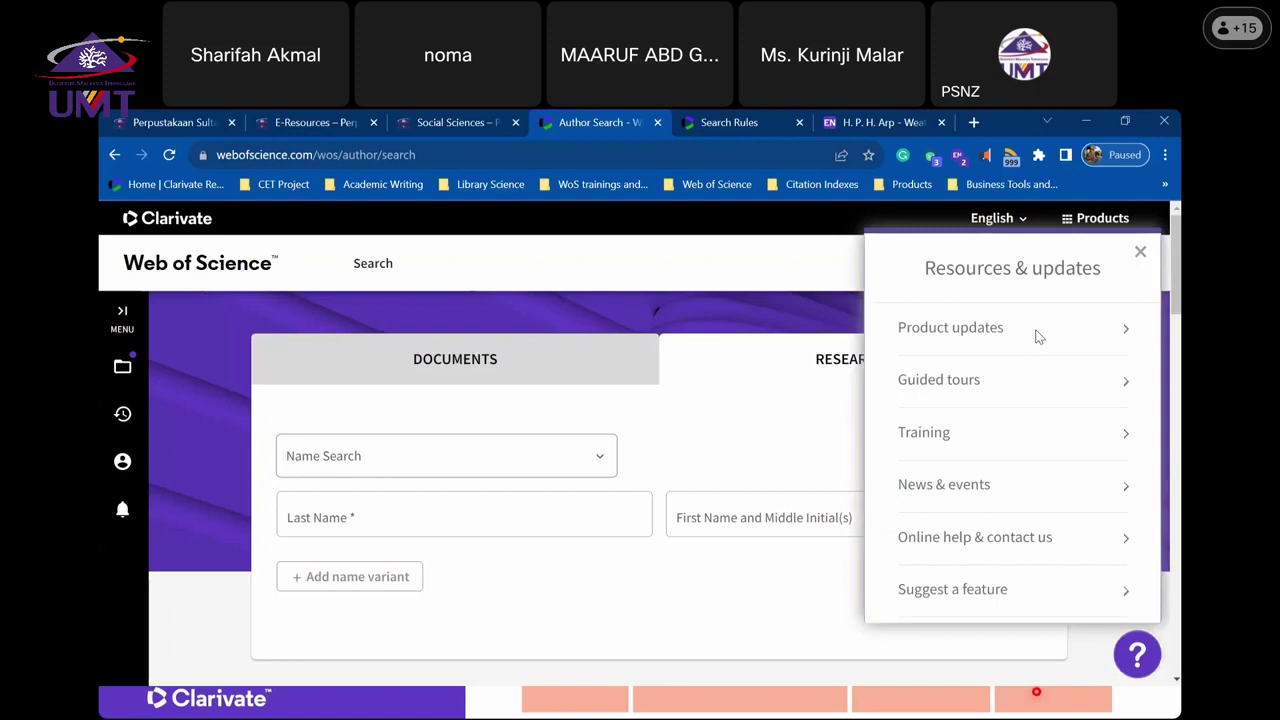
{"action": "left_click", "coordinate": [1141, 254]}
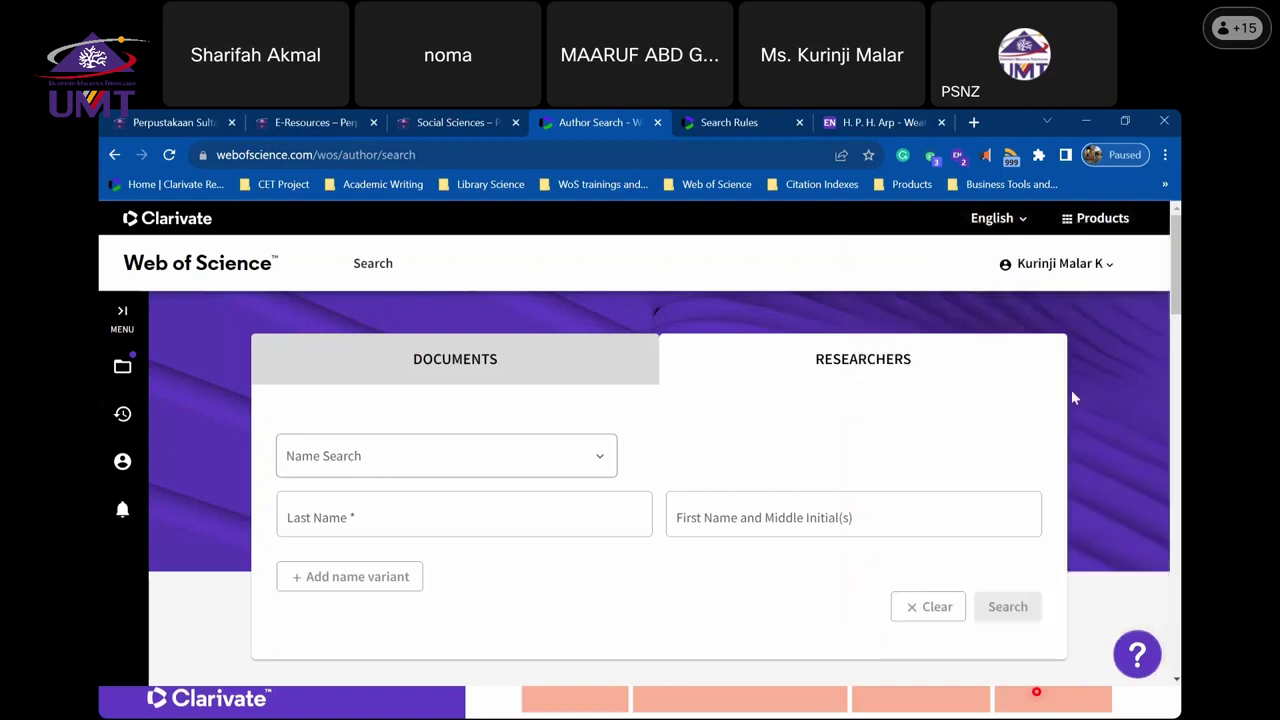
{"action": "left_click", "coordinate": [1136, 655]}
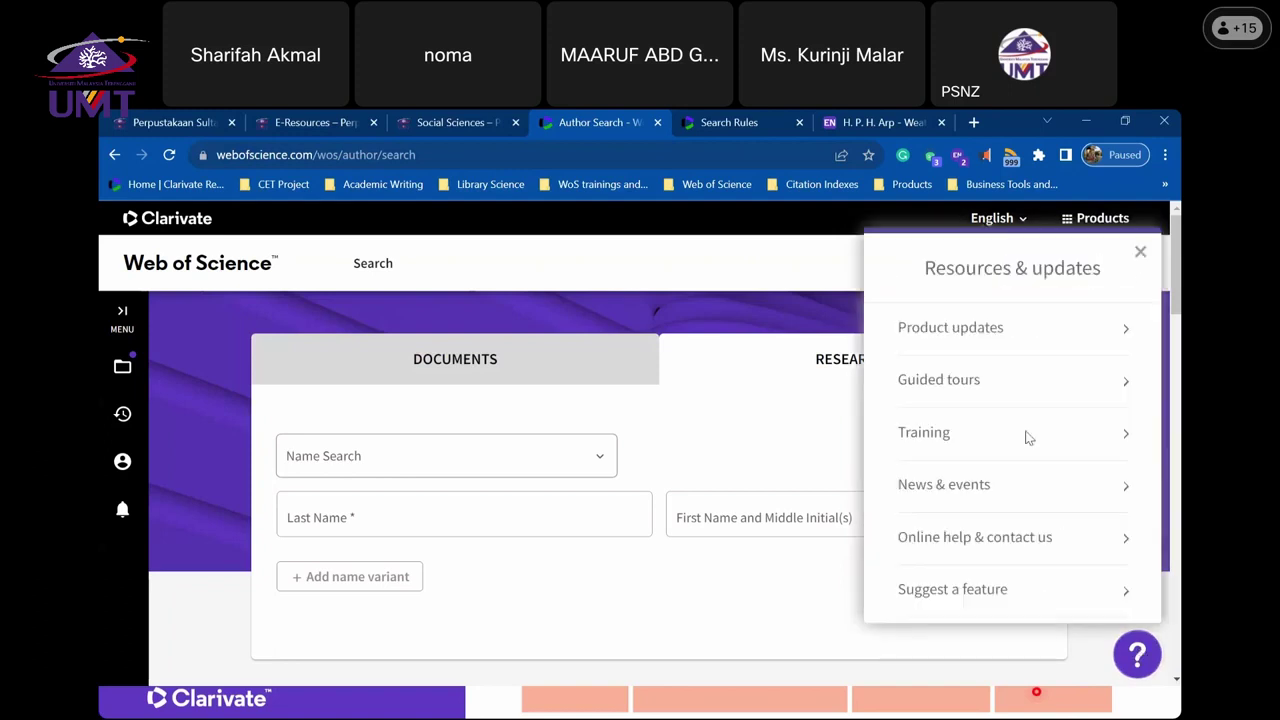
- Open the Training Portal from the Training resources and review its getting-started courses, PDF guides and topic sections on the Web of Science Platform page
{"action": "left_click", "coordinate": [943, 440]}
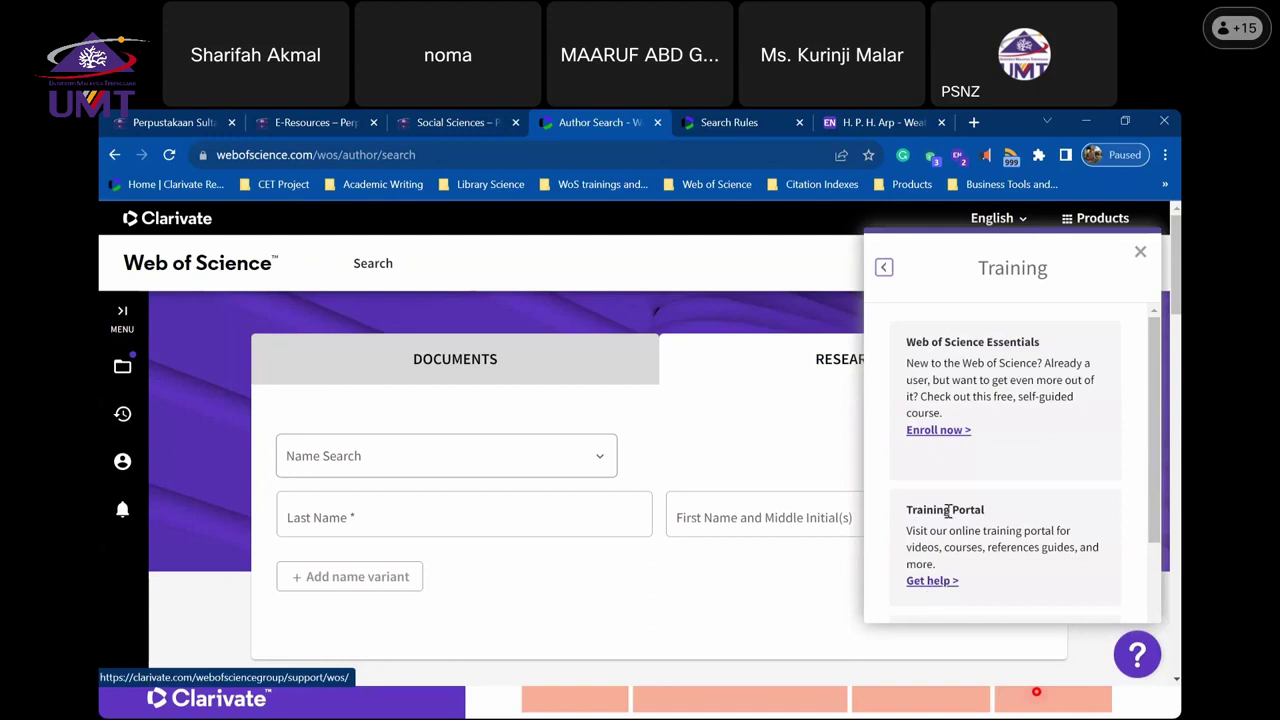
{"action": "left_click", "coordinate": [931, 584]}
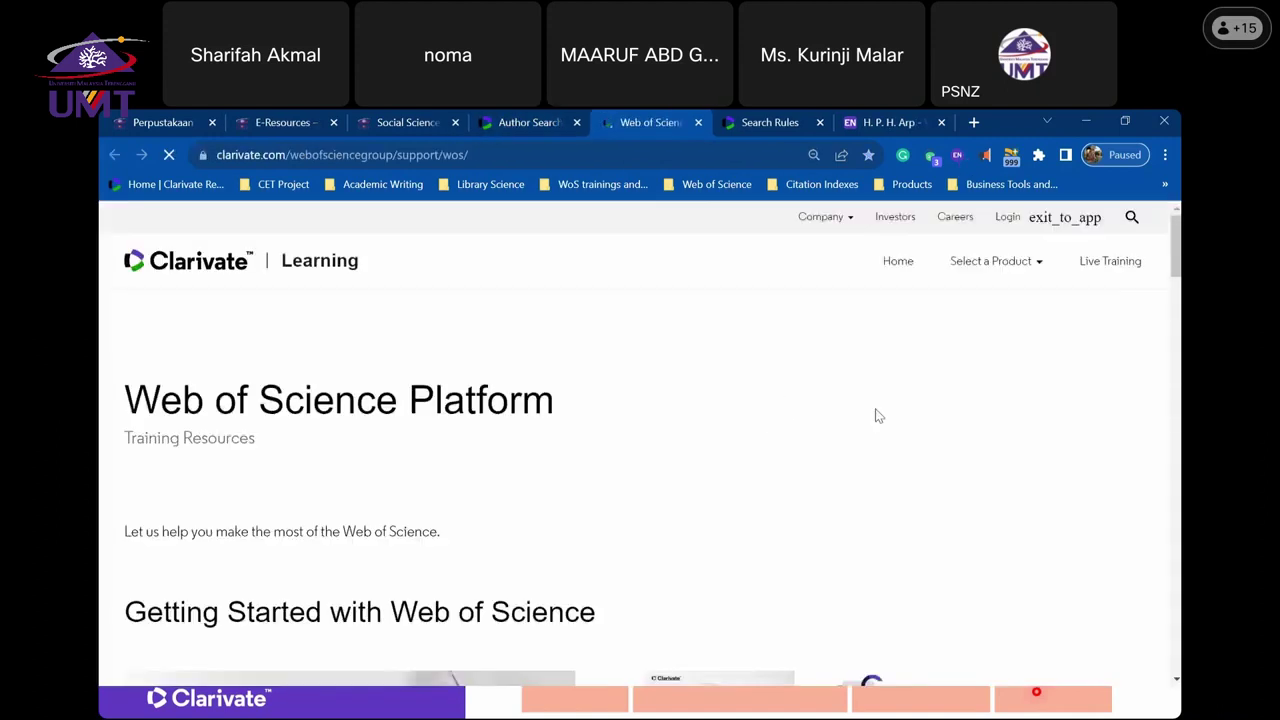
{"action": "scroll", "coordinate": [870, 405], "scroll_direction": "down", "scroll_amount": 2}
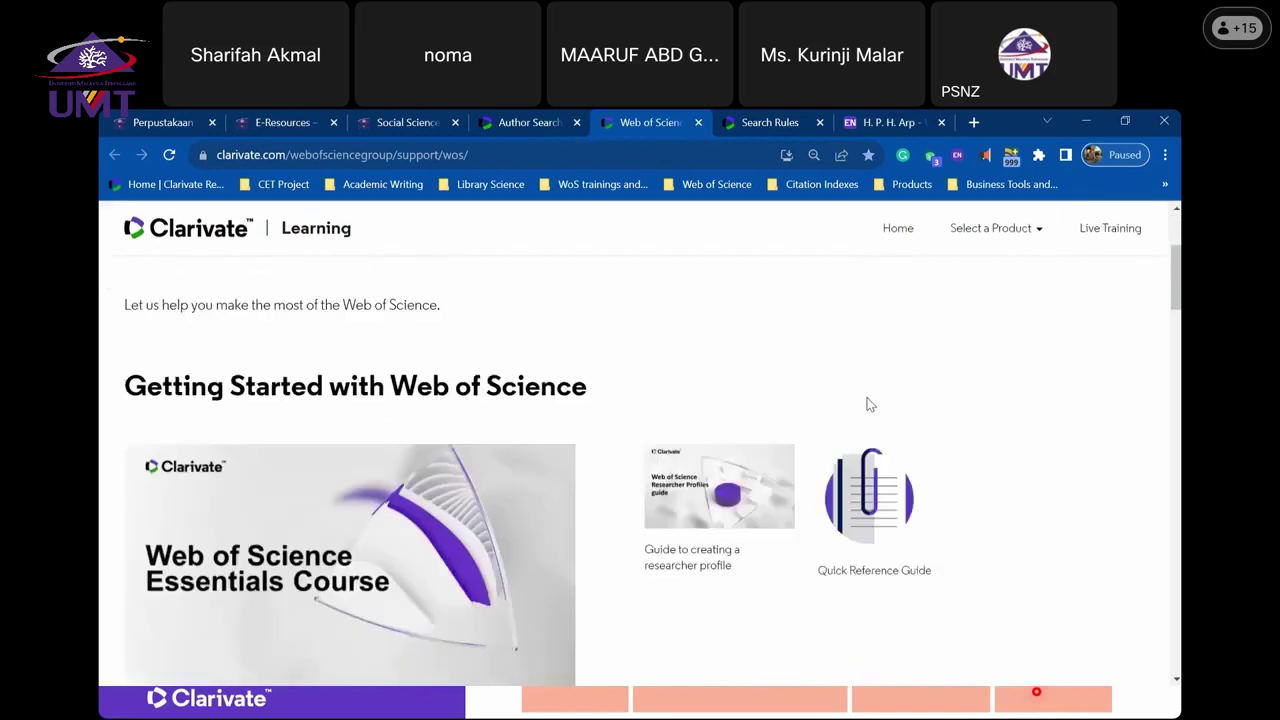
{"action": "scroll", "coordinate": [870, 405], "scroll_direction": "up", "scroll_amount": 2}
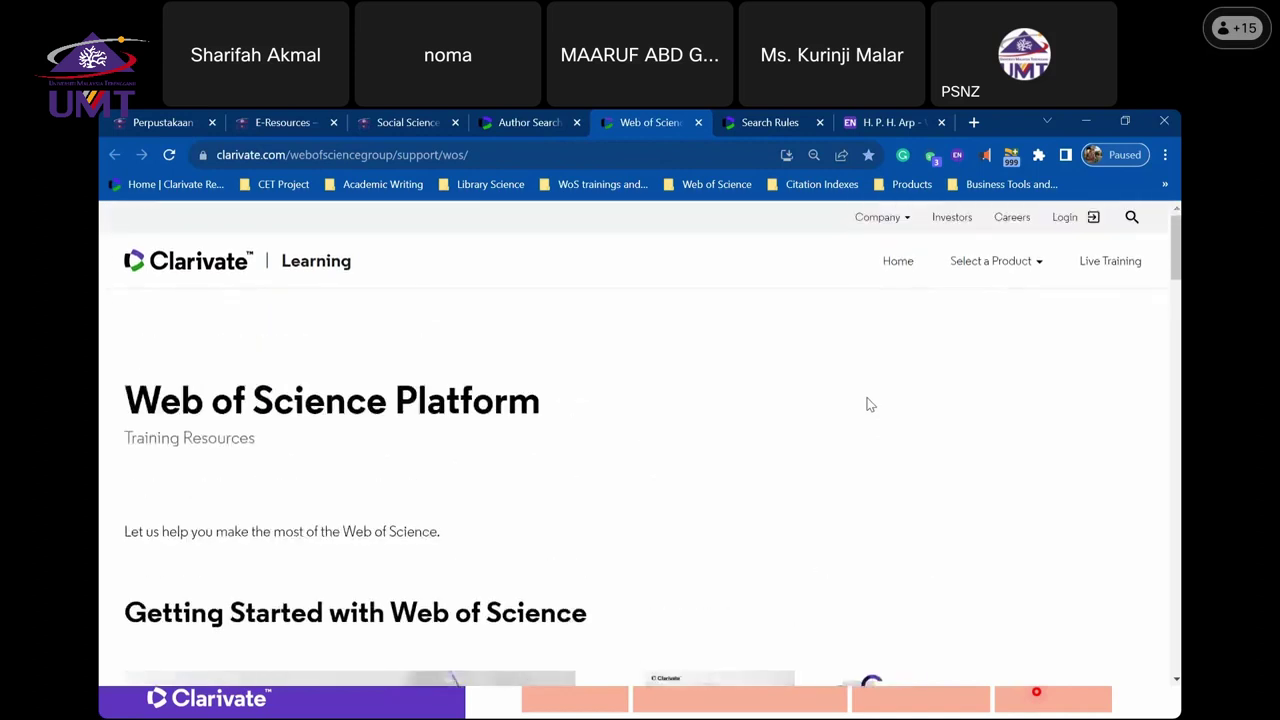
{"action": "scroll", "coordinate": [868, 404], "scroll_direction": "down", "scroll_amount": 2}
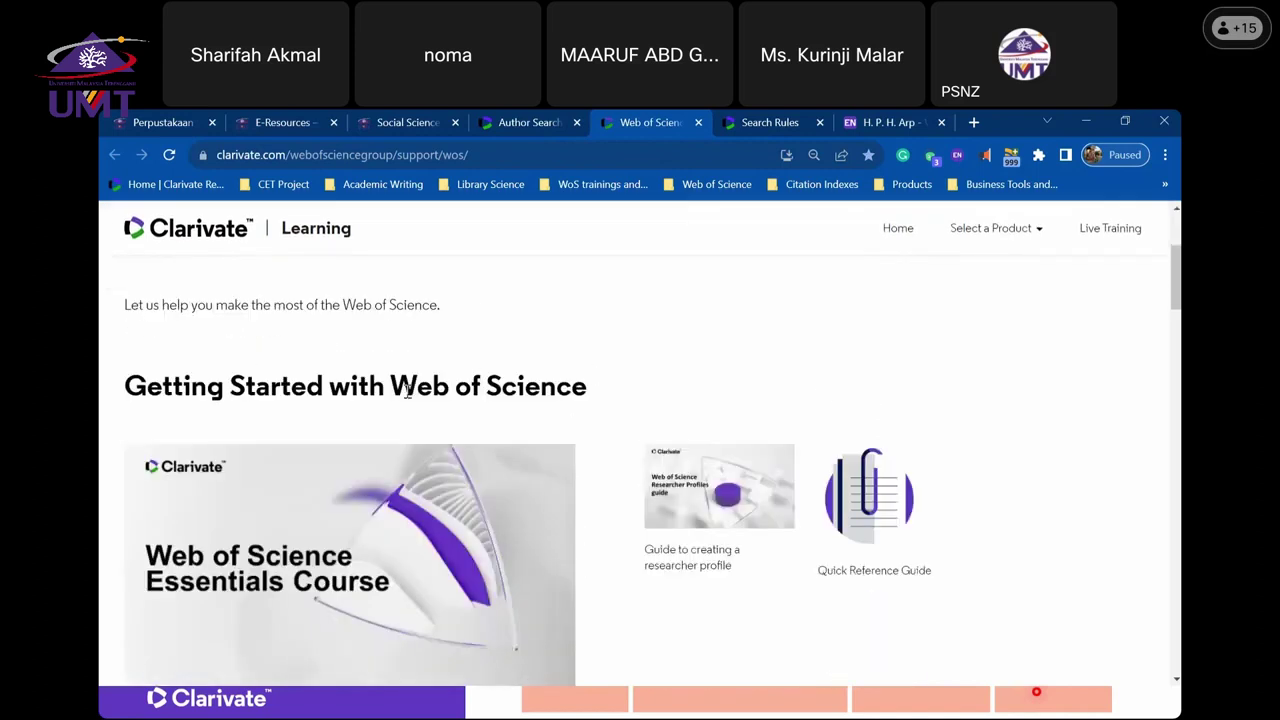
{"action": "scroll", "coordinate": [620, 391], "scroll_direction": "down", "scroll_amount": 2}
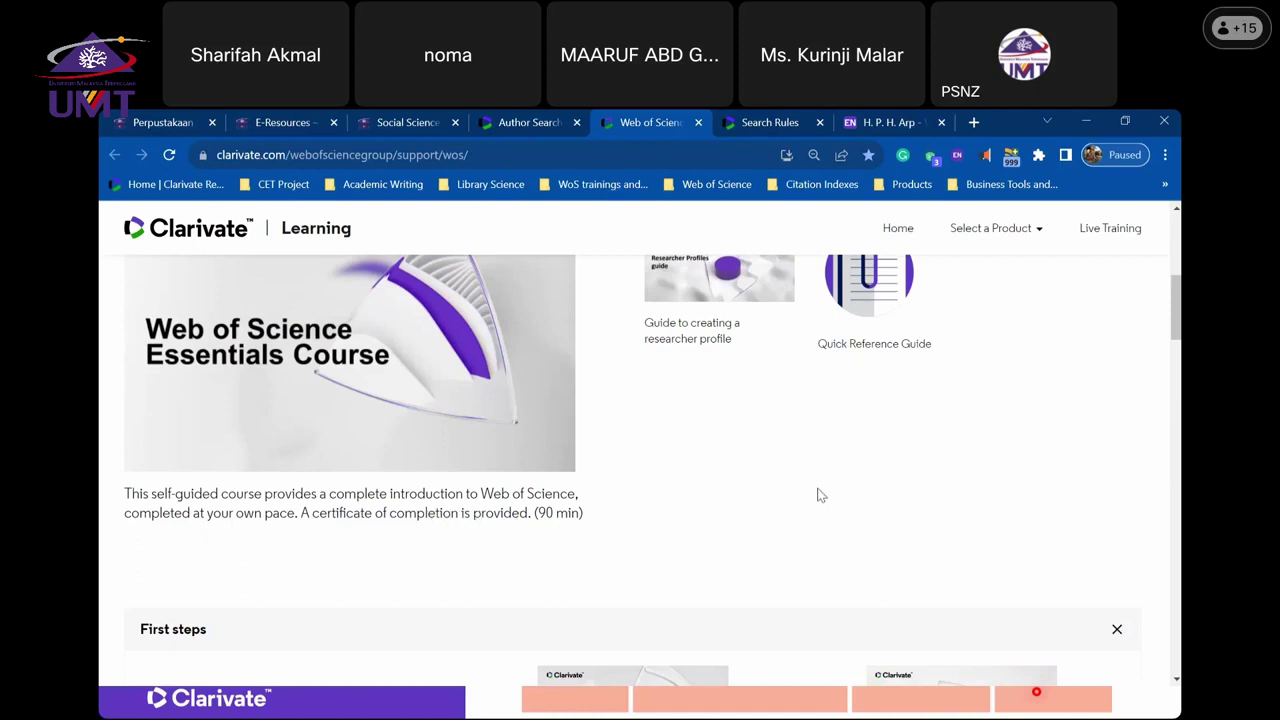
{"action": "scroll", "coordinate": [818, 496], "scroll_direction": "down", "scroll_amount": 4}
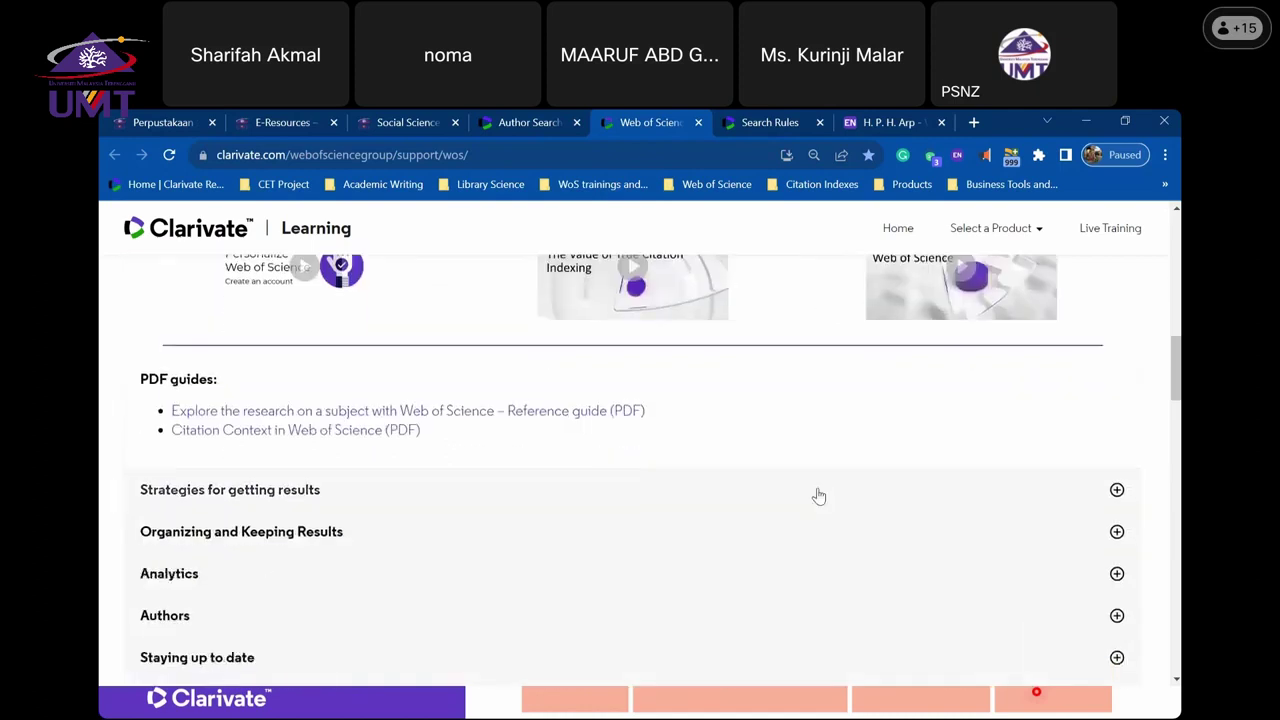
{"action": "scroll", "coordinate": [816, 496], "scroll_direction": "down", "scroll_amount": 2}
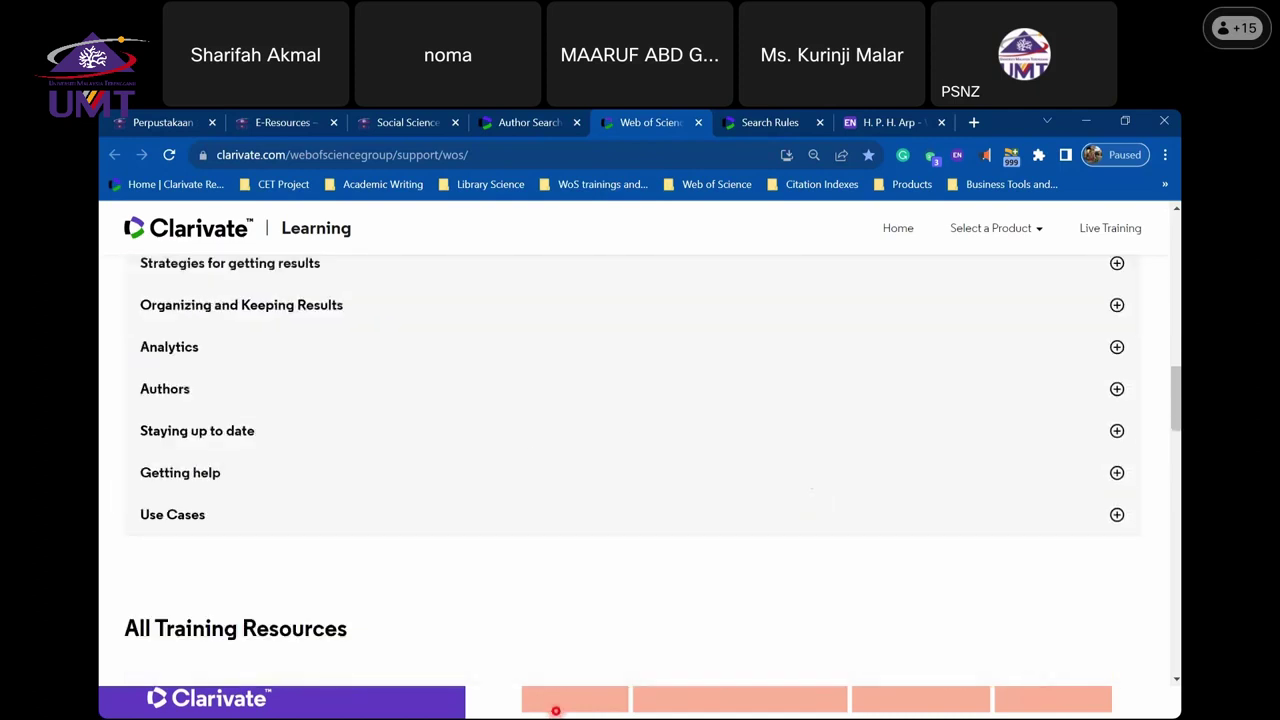
- Return to the Web of Science author search page and open the Help guide from the Online help & contact us resources
{"action": "left_click", "coordinate": [514, 122]}
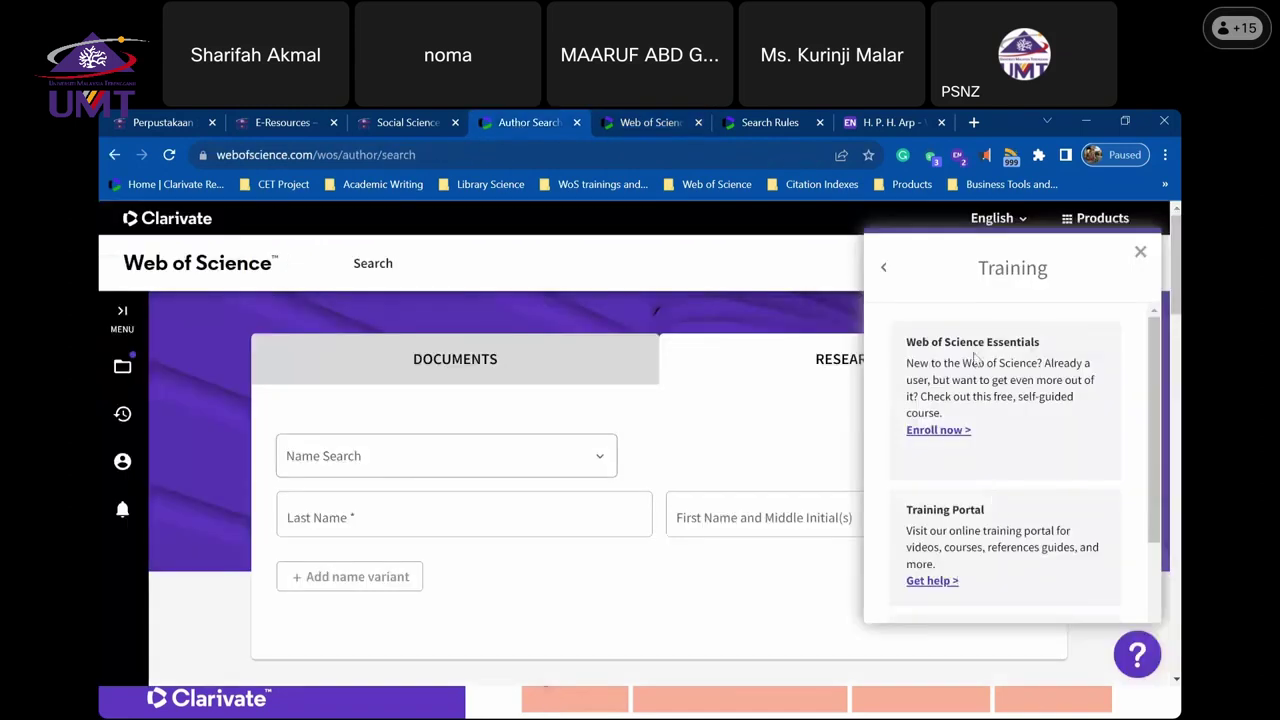
{"action": "left_click", "coordinate": [882, 270]}
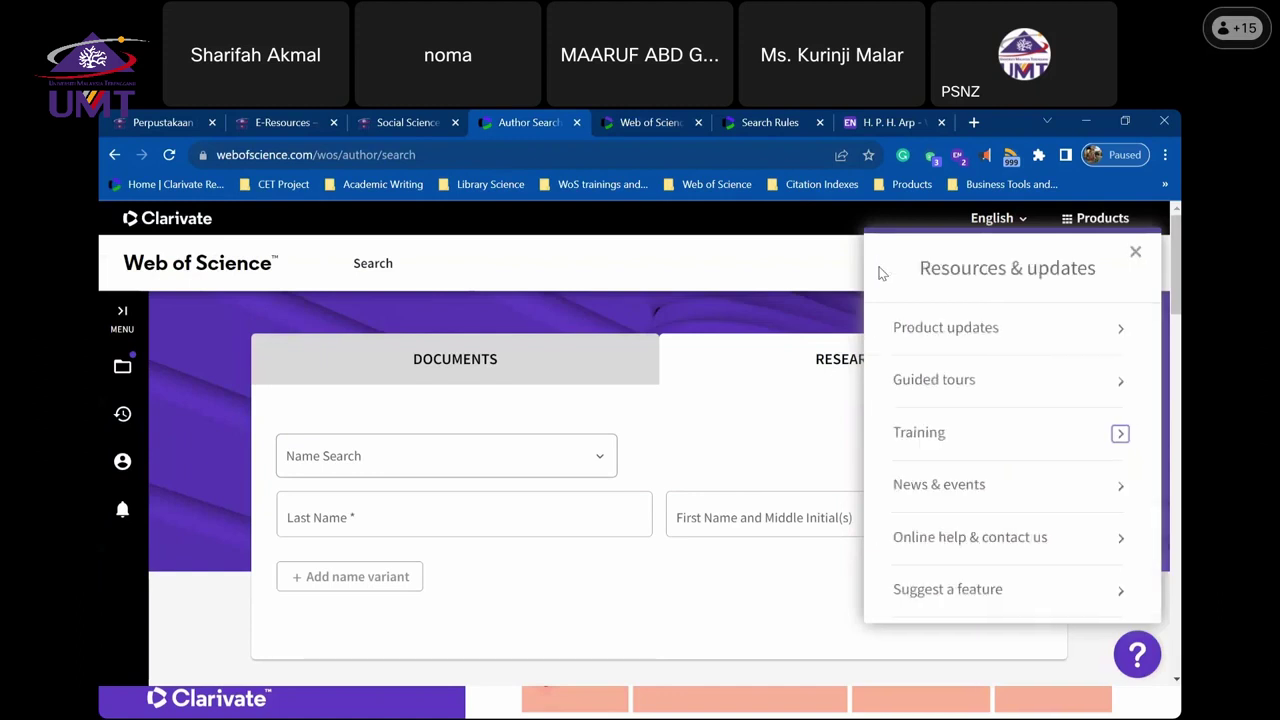
{"action": "left_click", "coordinate": [1008, 540]}
{"action": "left_click", "coordinate": [1015, 428]}
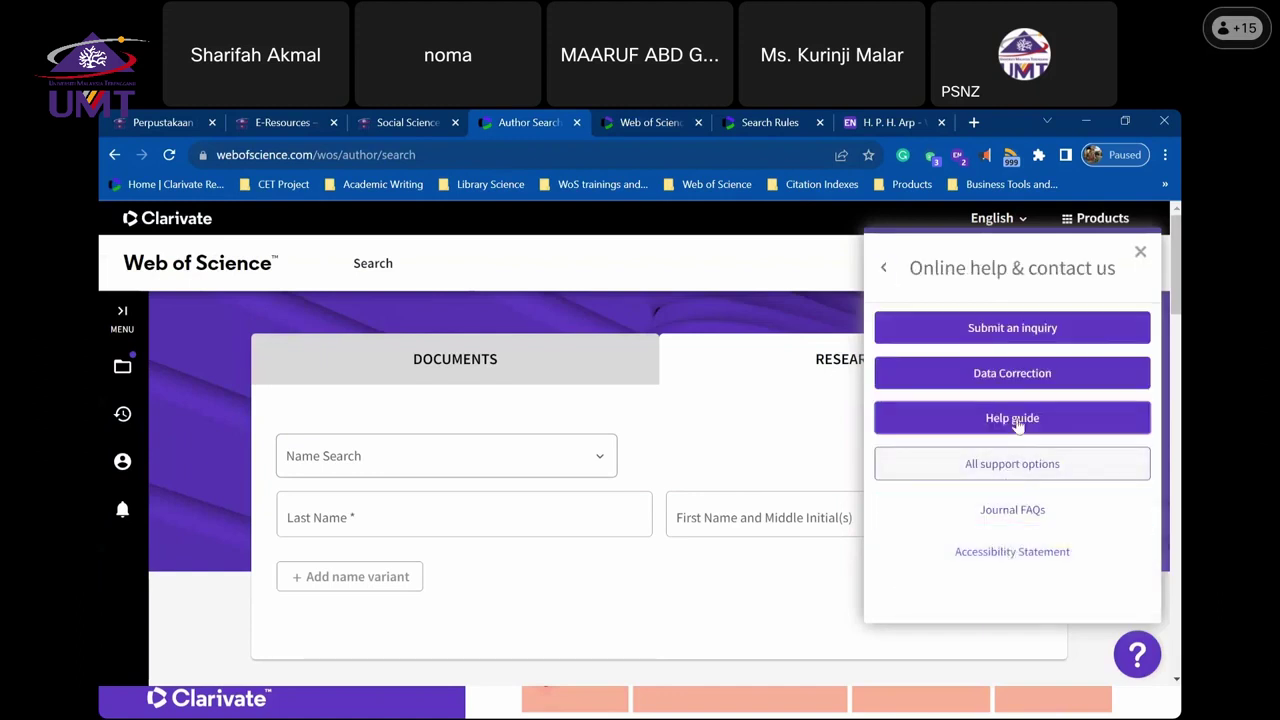